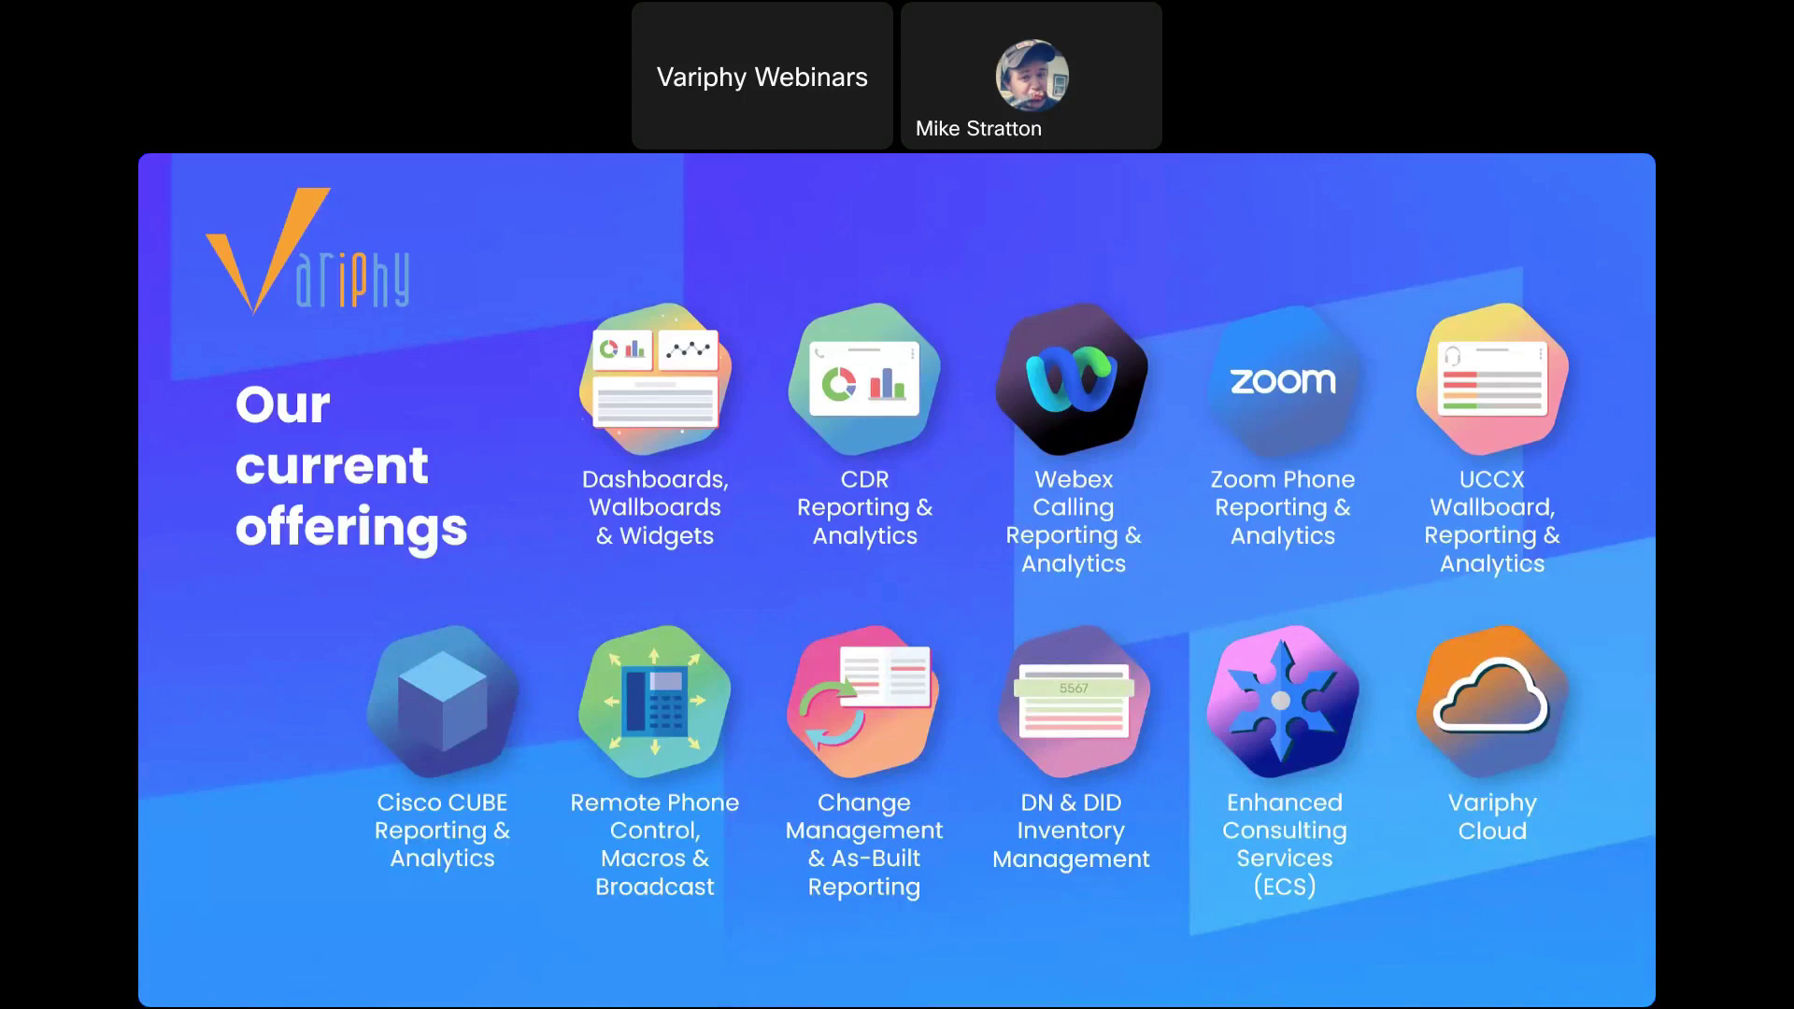
click(997, 786)
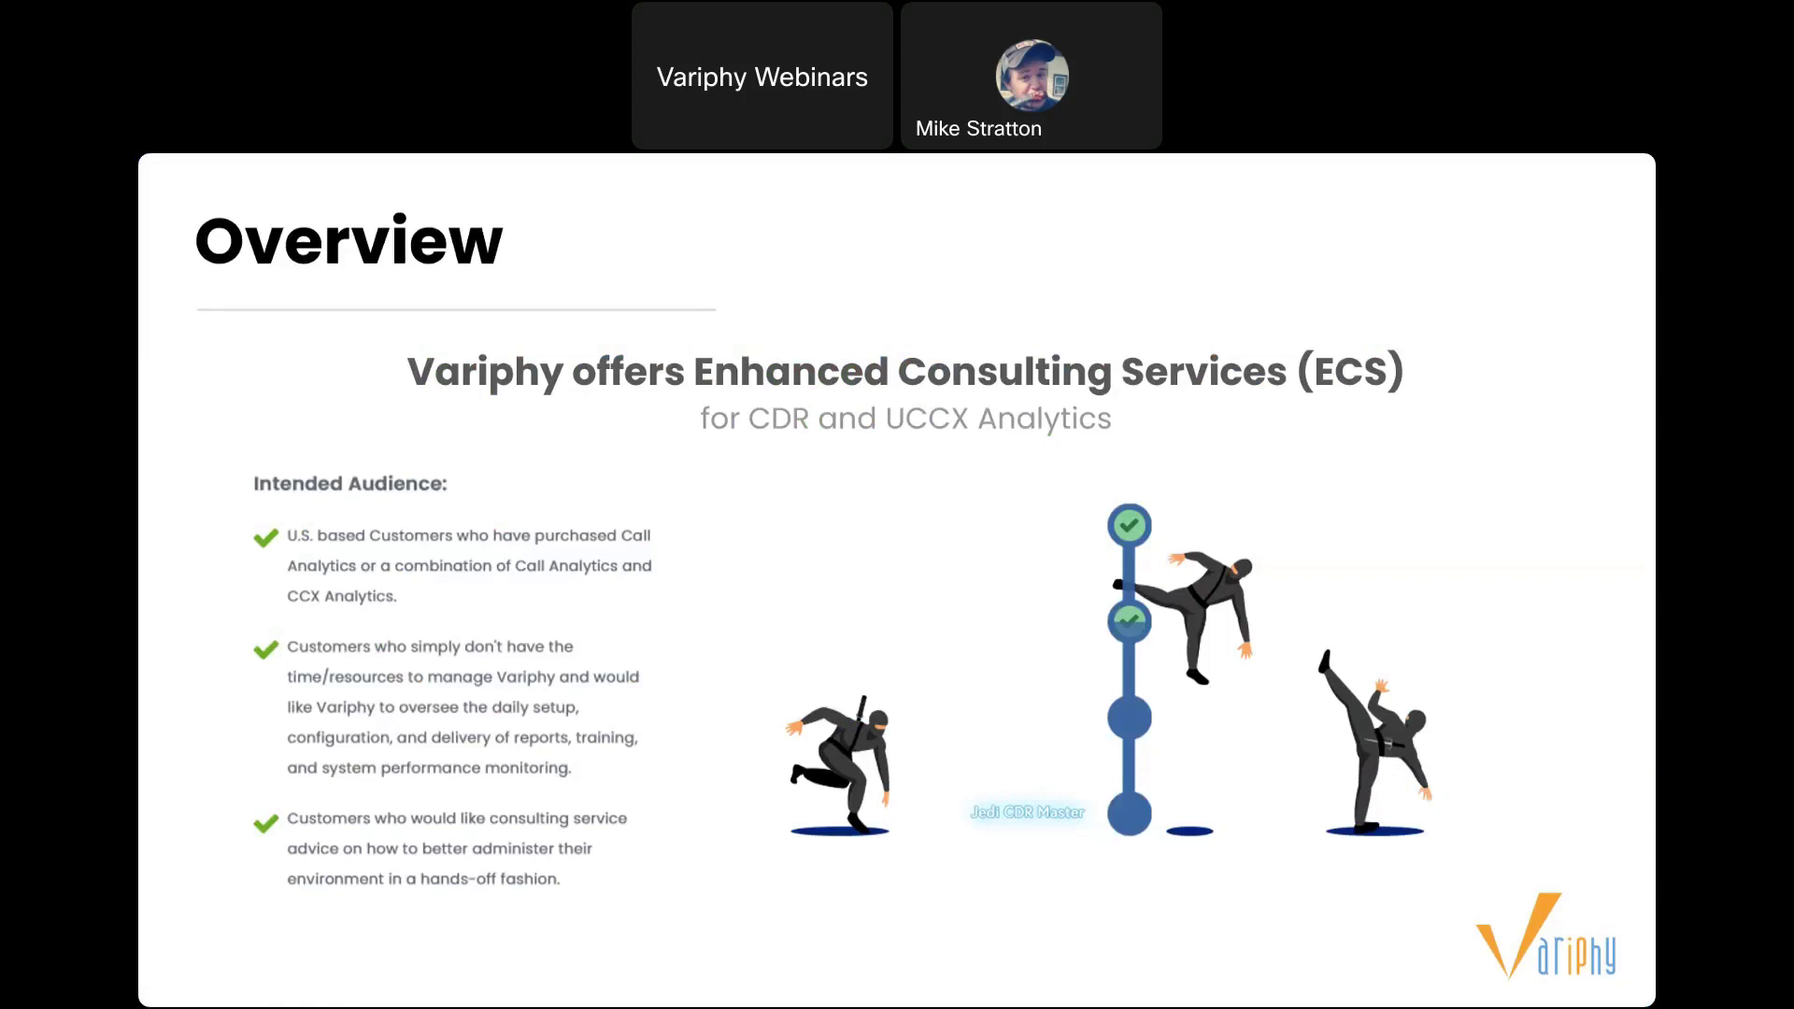
click(1190, 839)
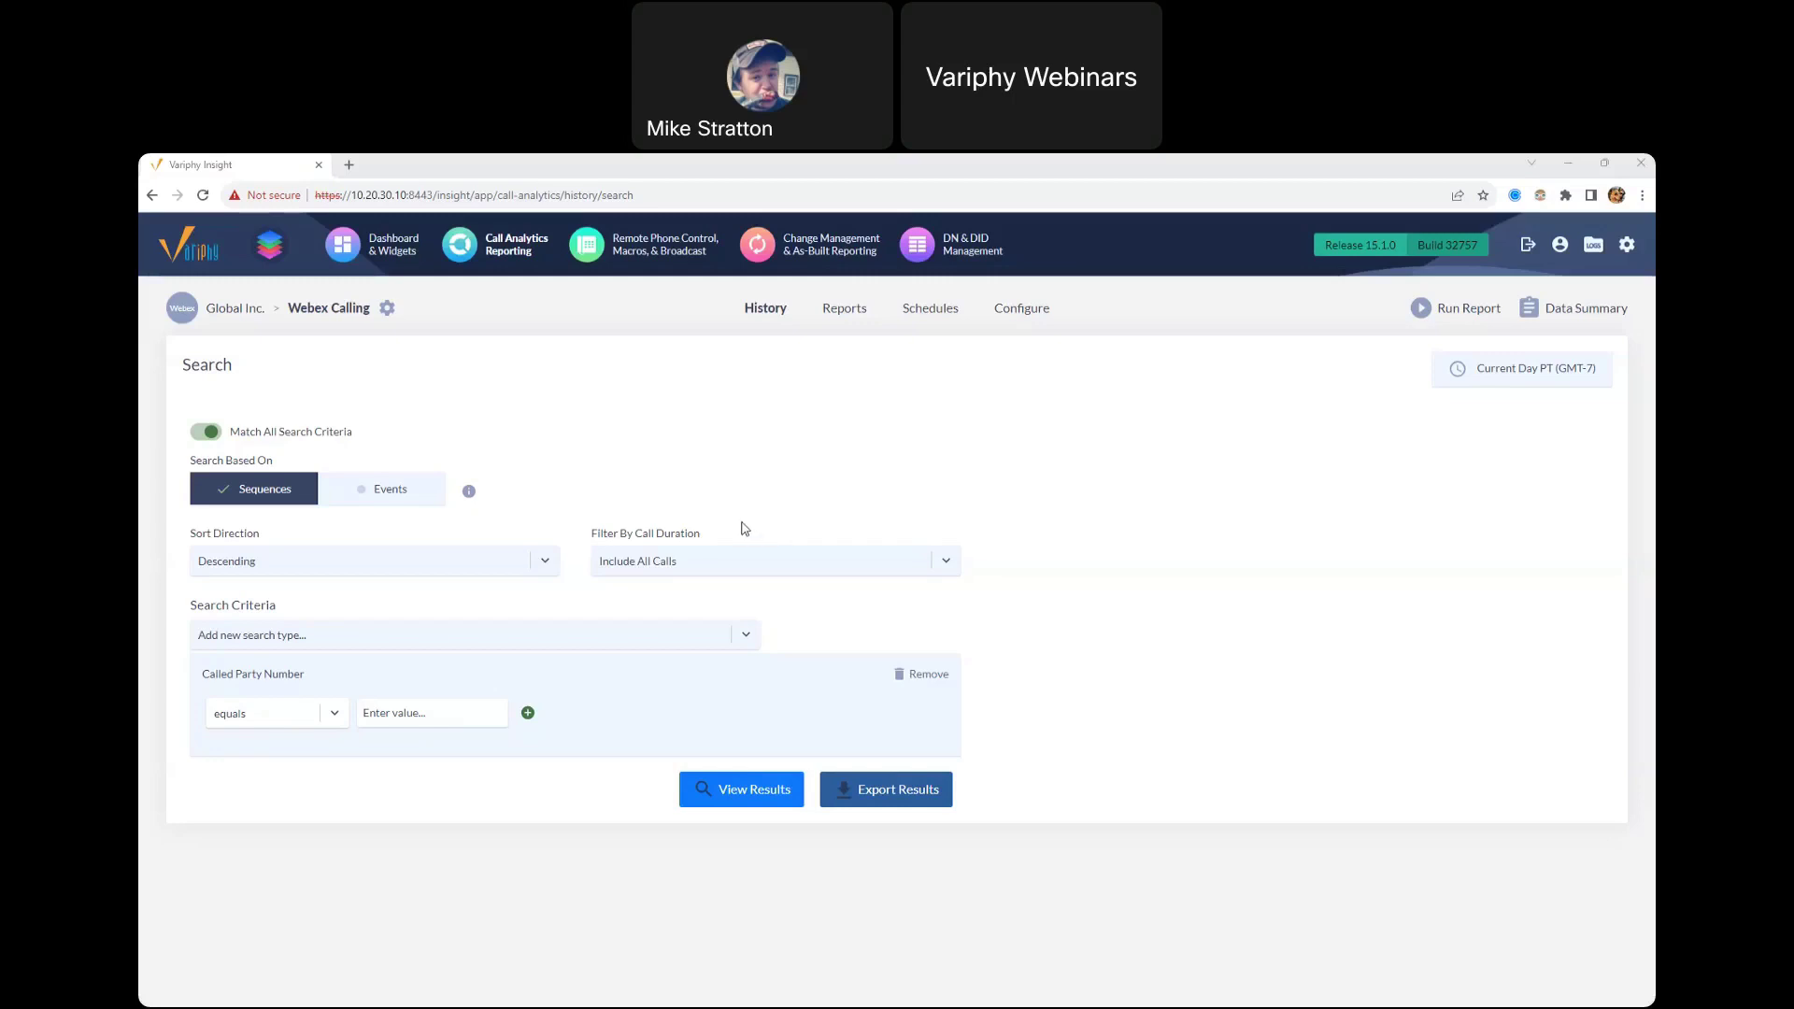
Step: Try to replace the Called Party Number criterion in the call history search with a Called Party User Type criterion
click(903, 676)
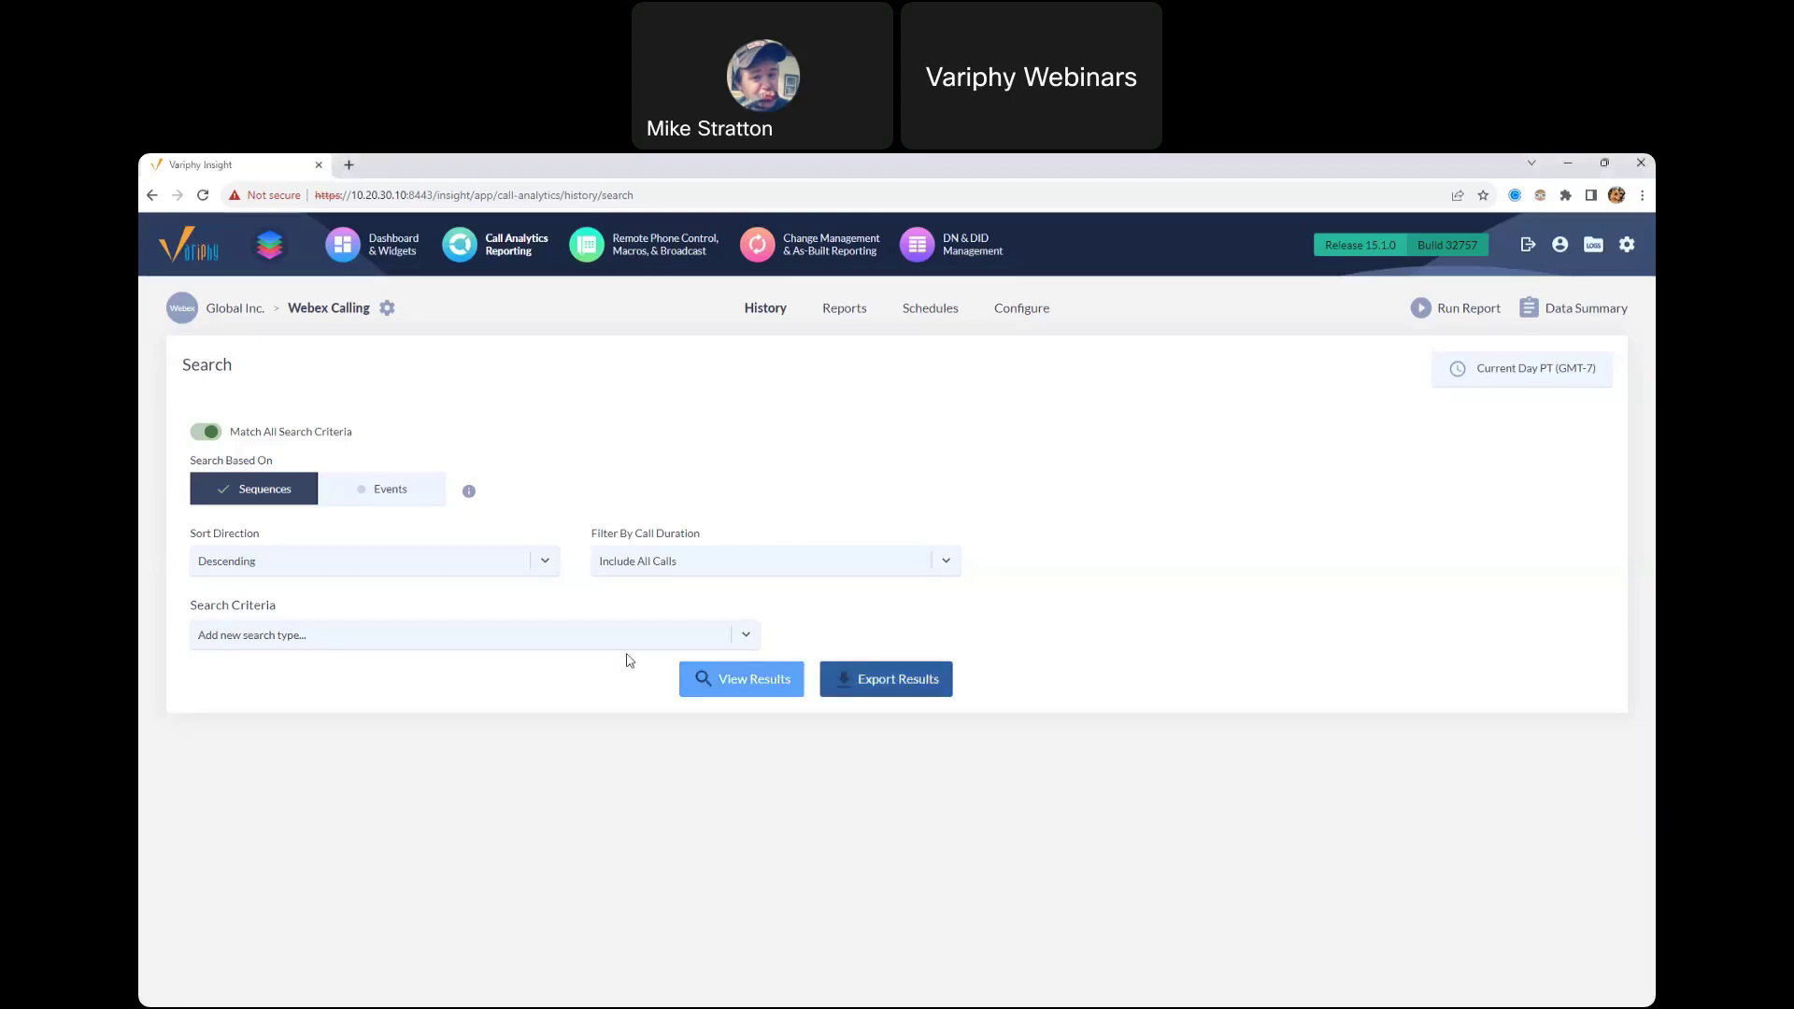
click(594, 642)
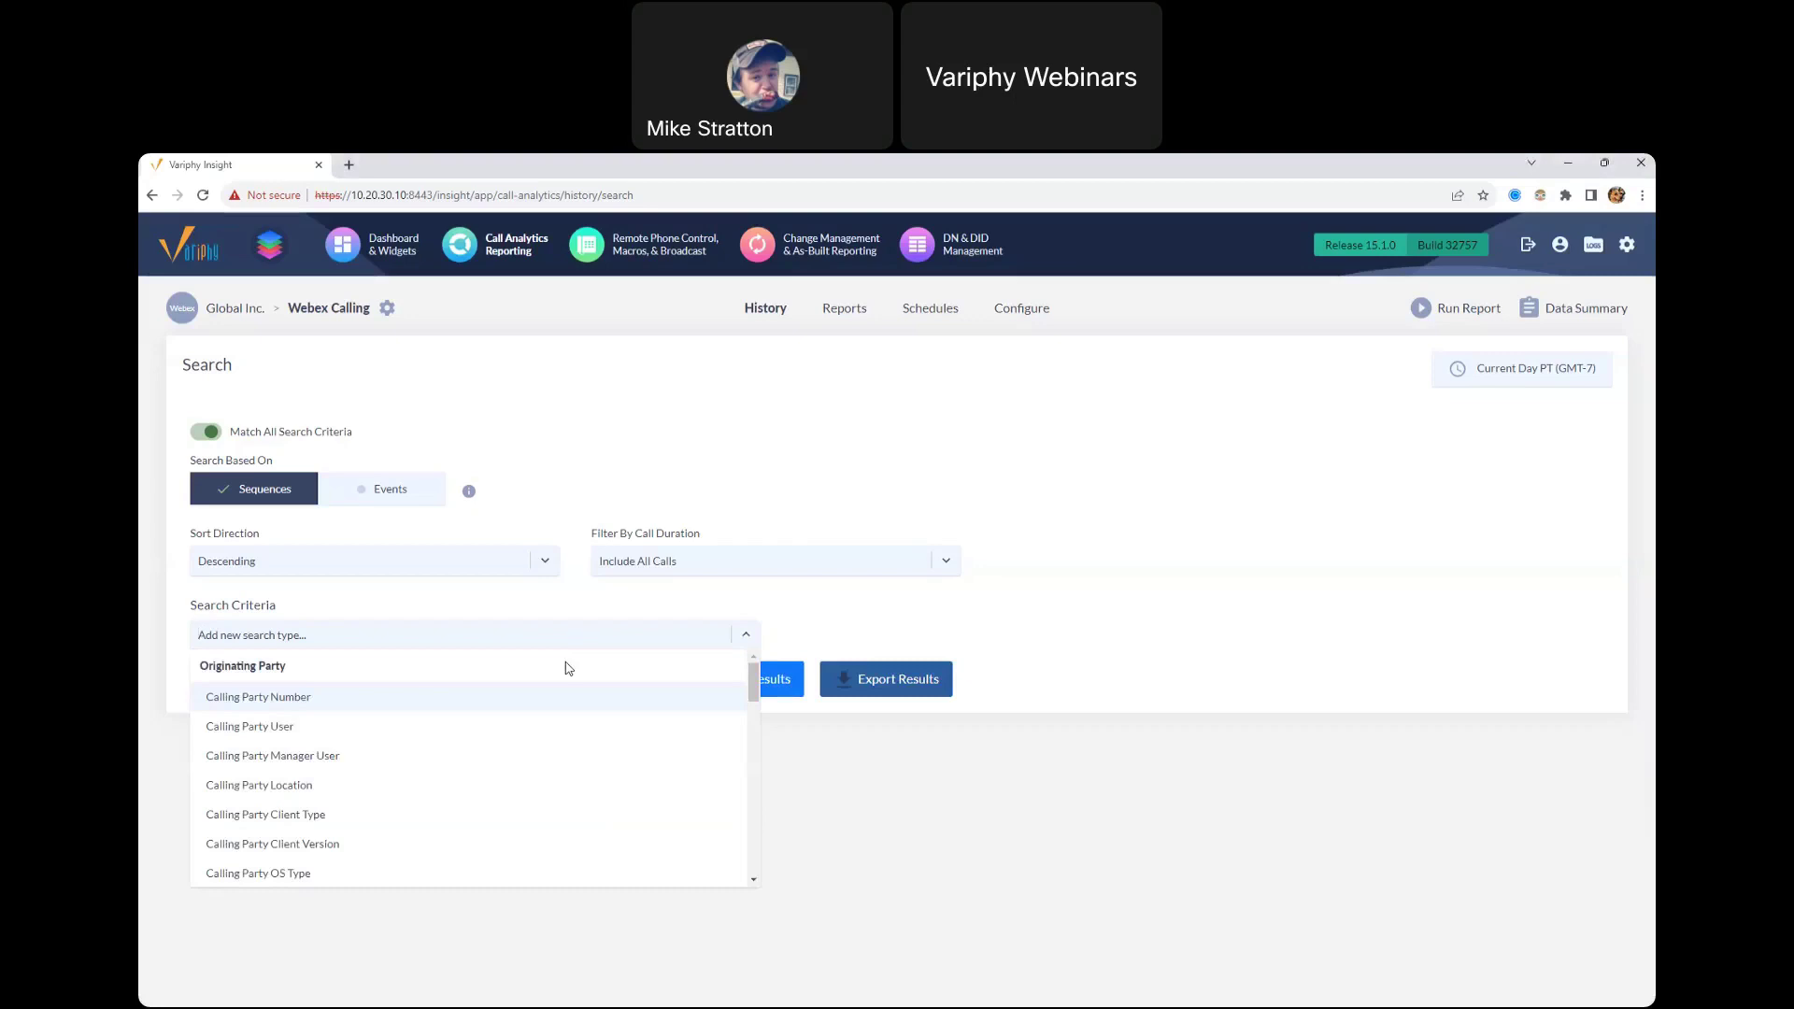
text(type)
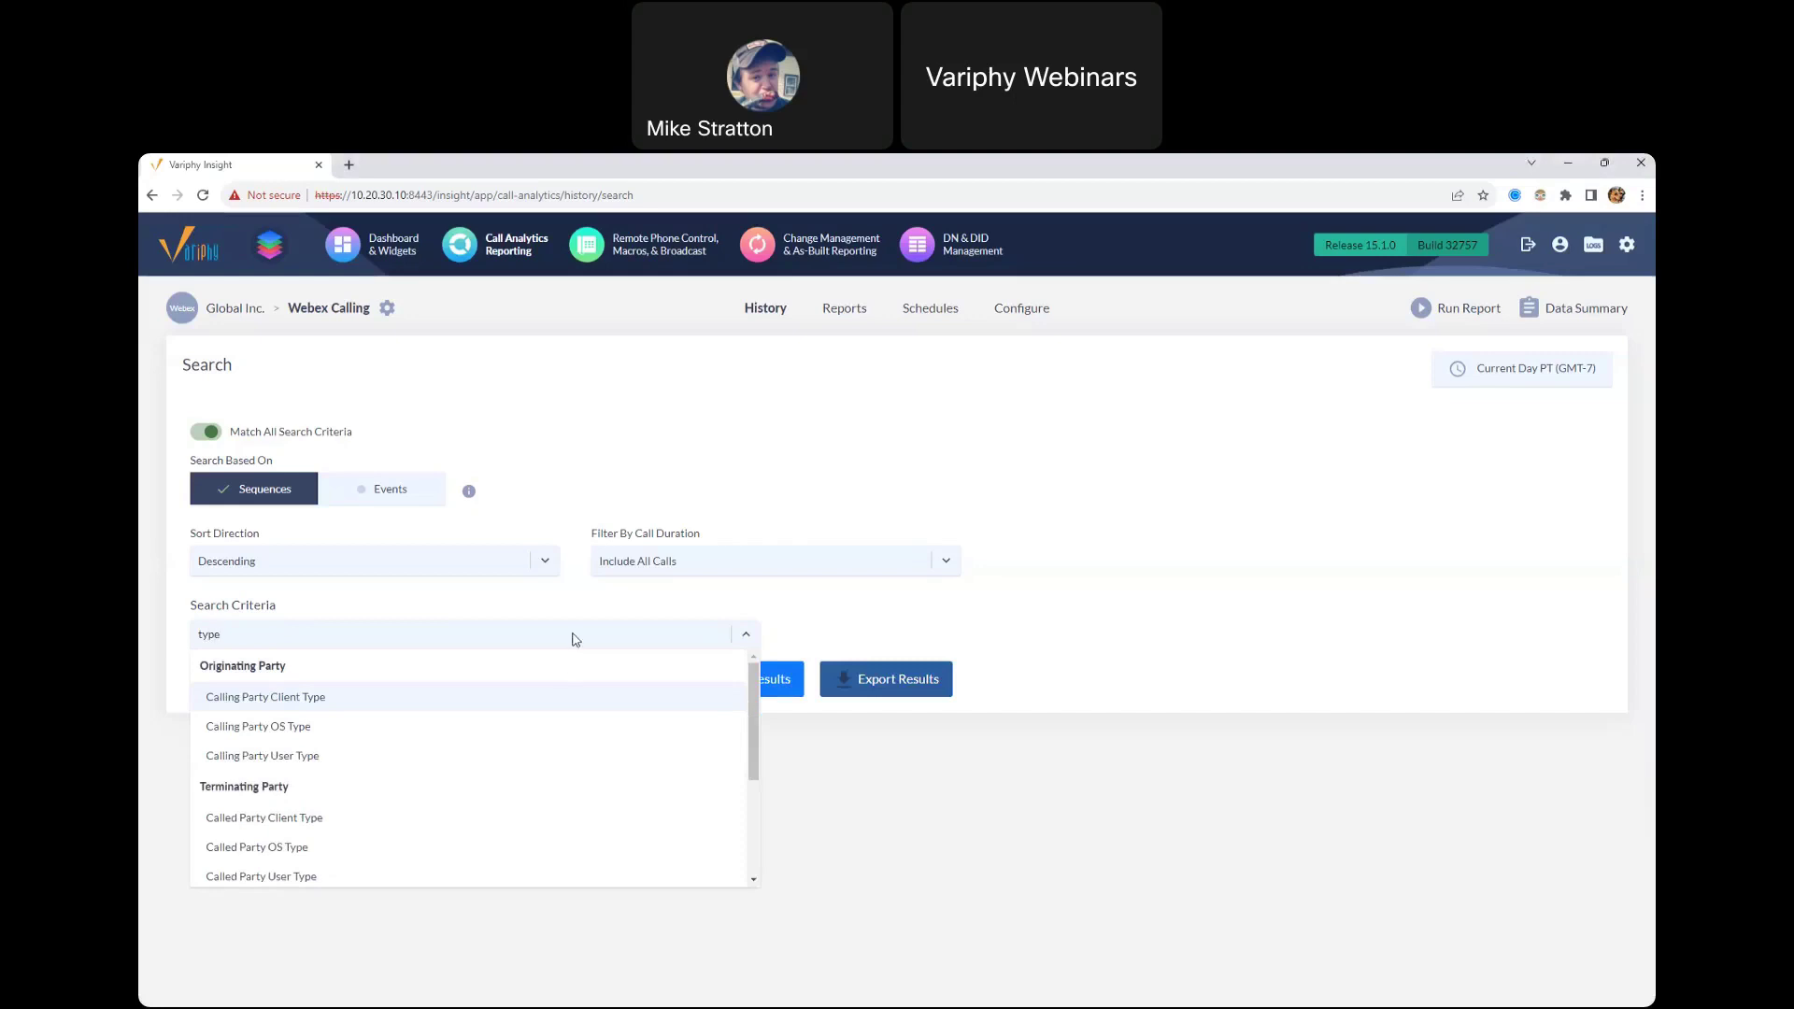
drag(756, 772, 747, 815)
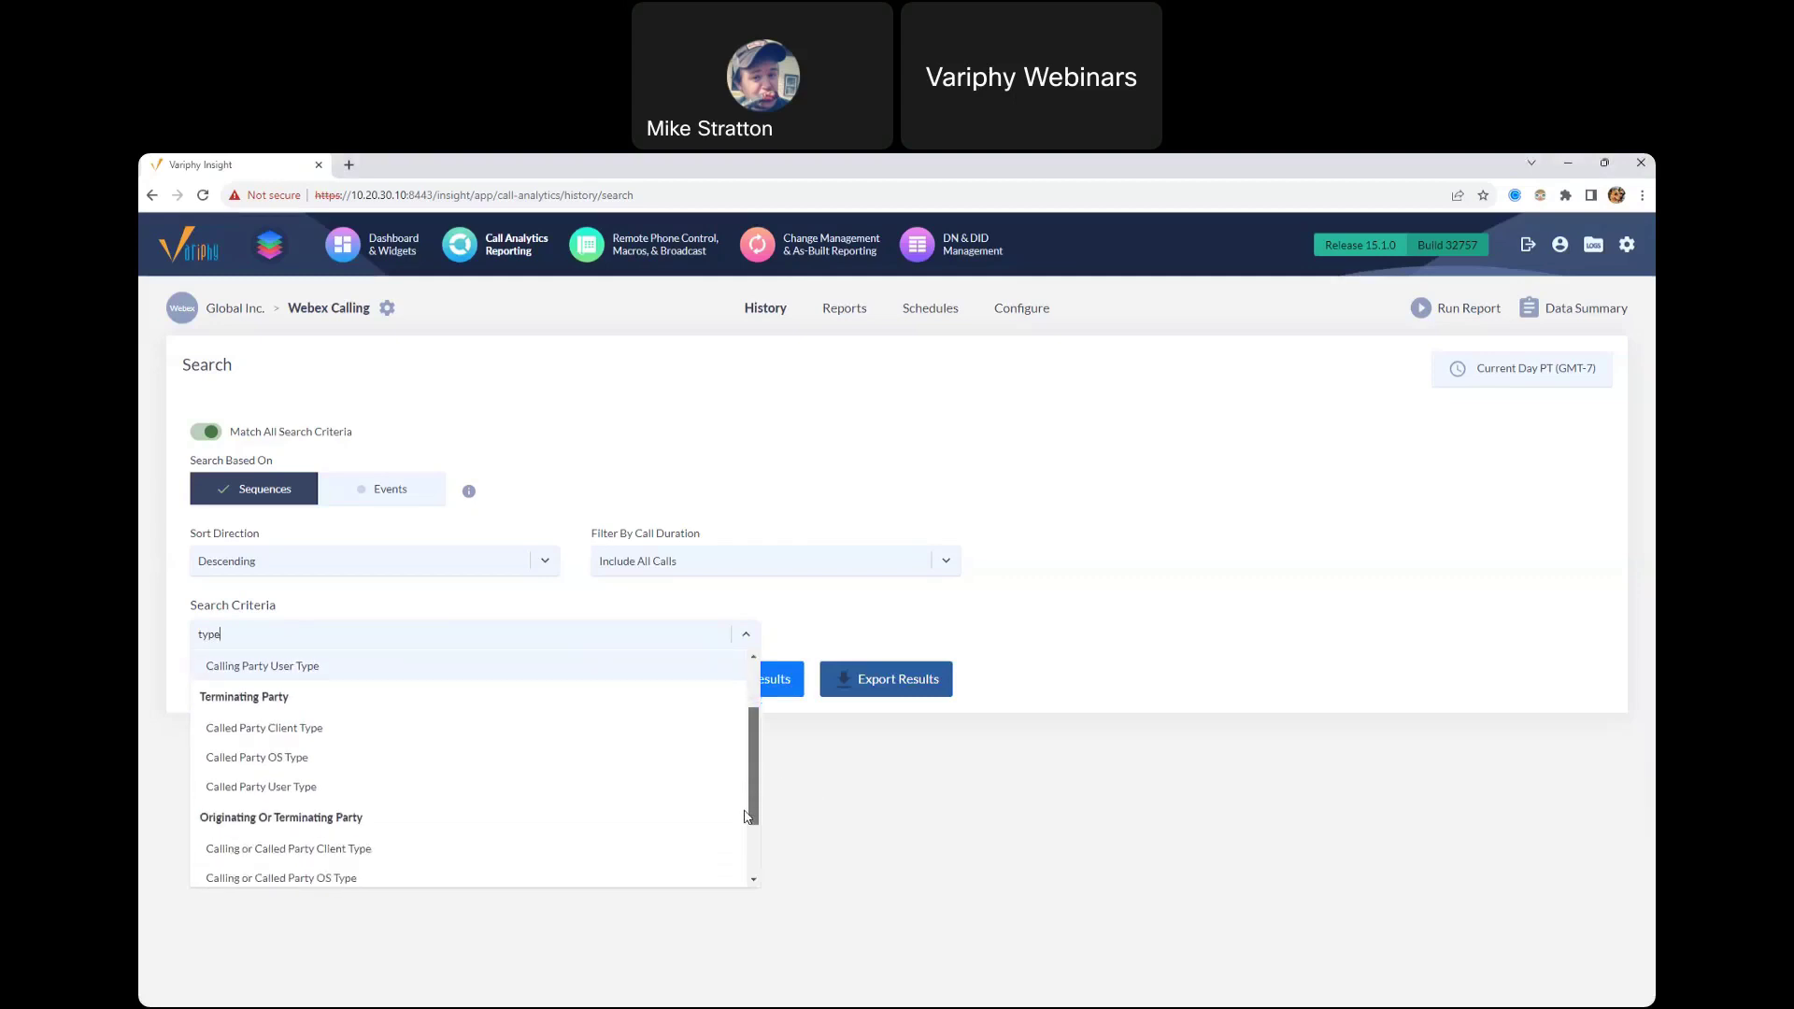
click(260, 790)
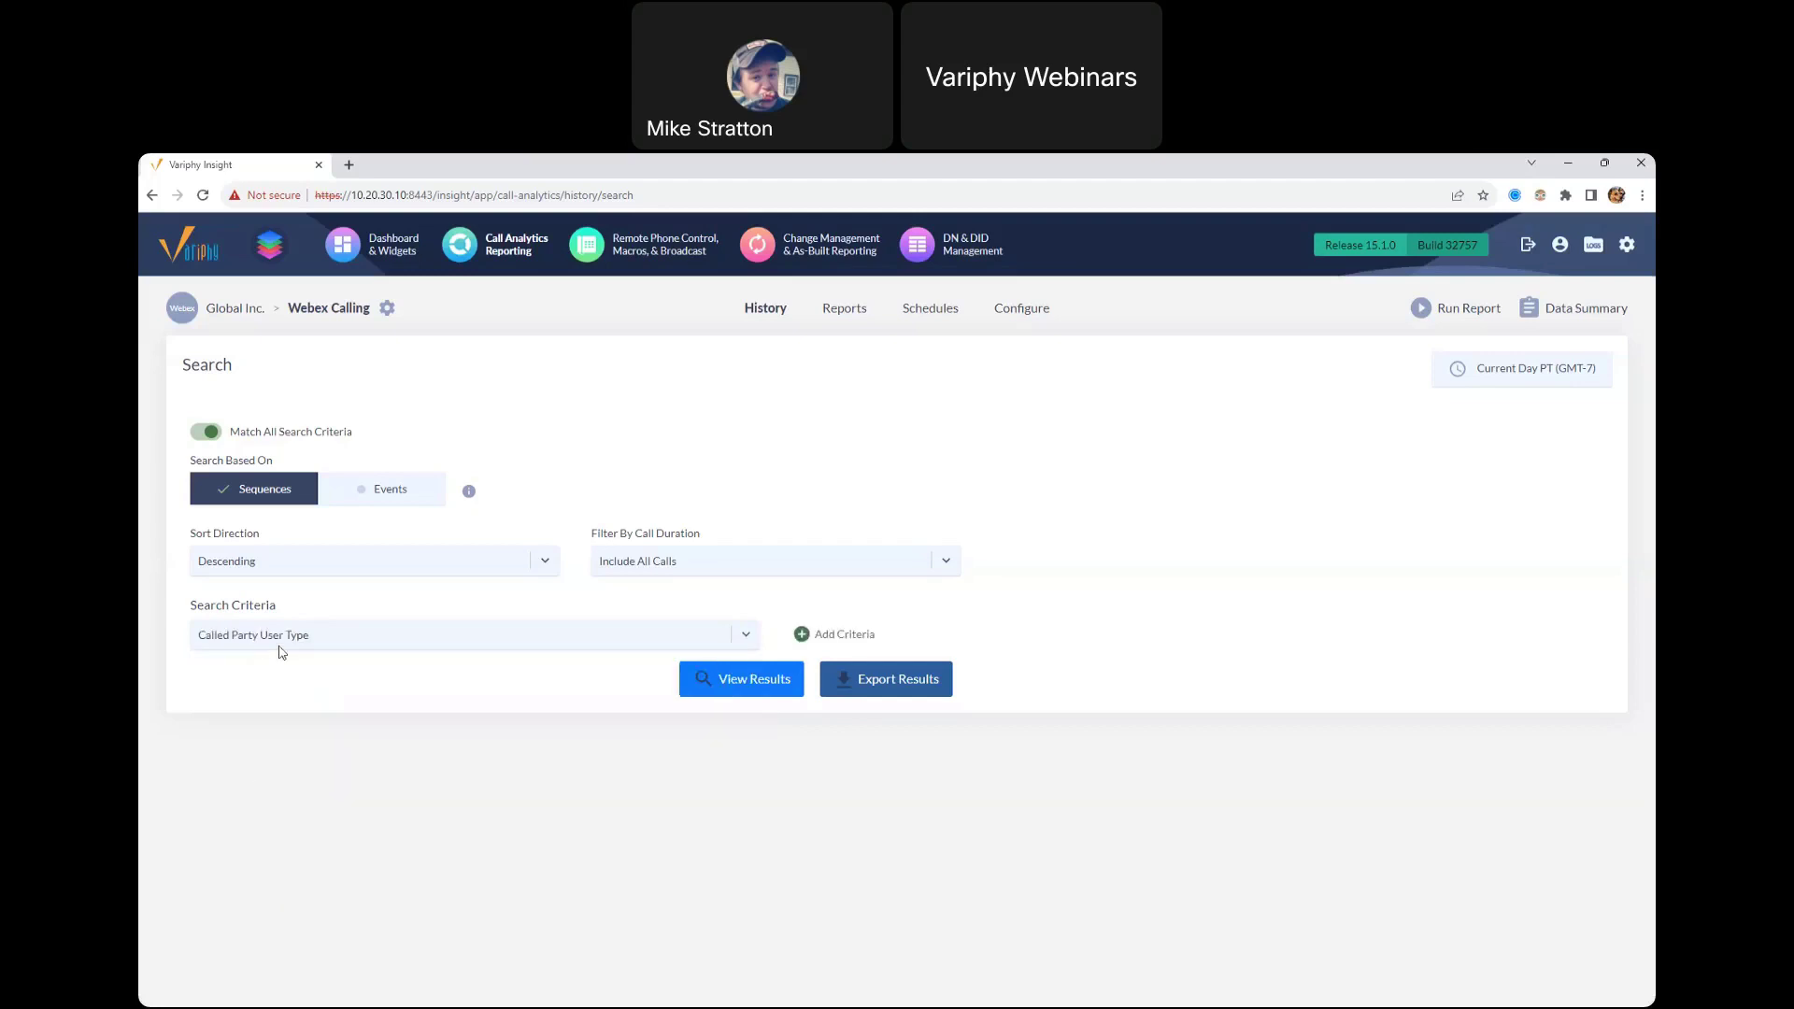
click(848, 635)
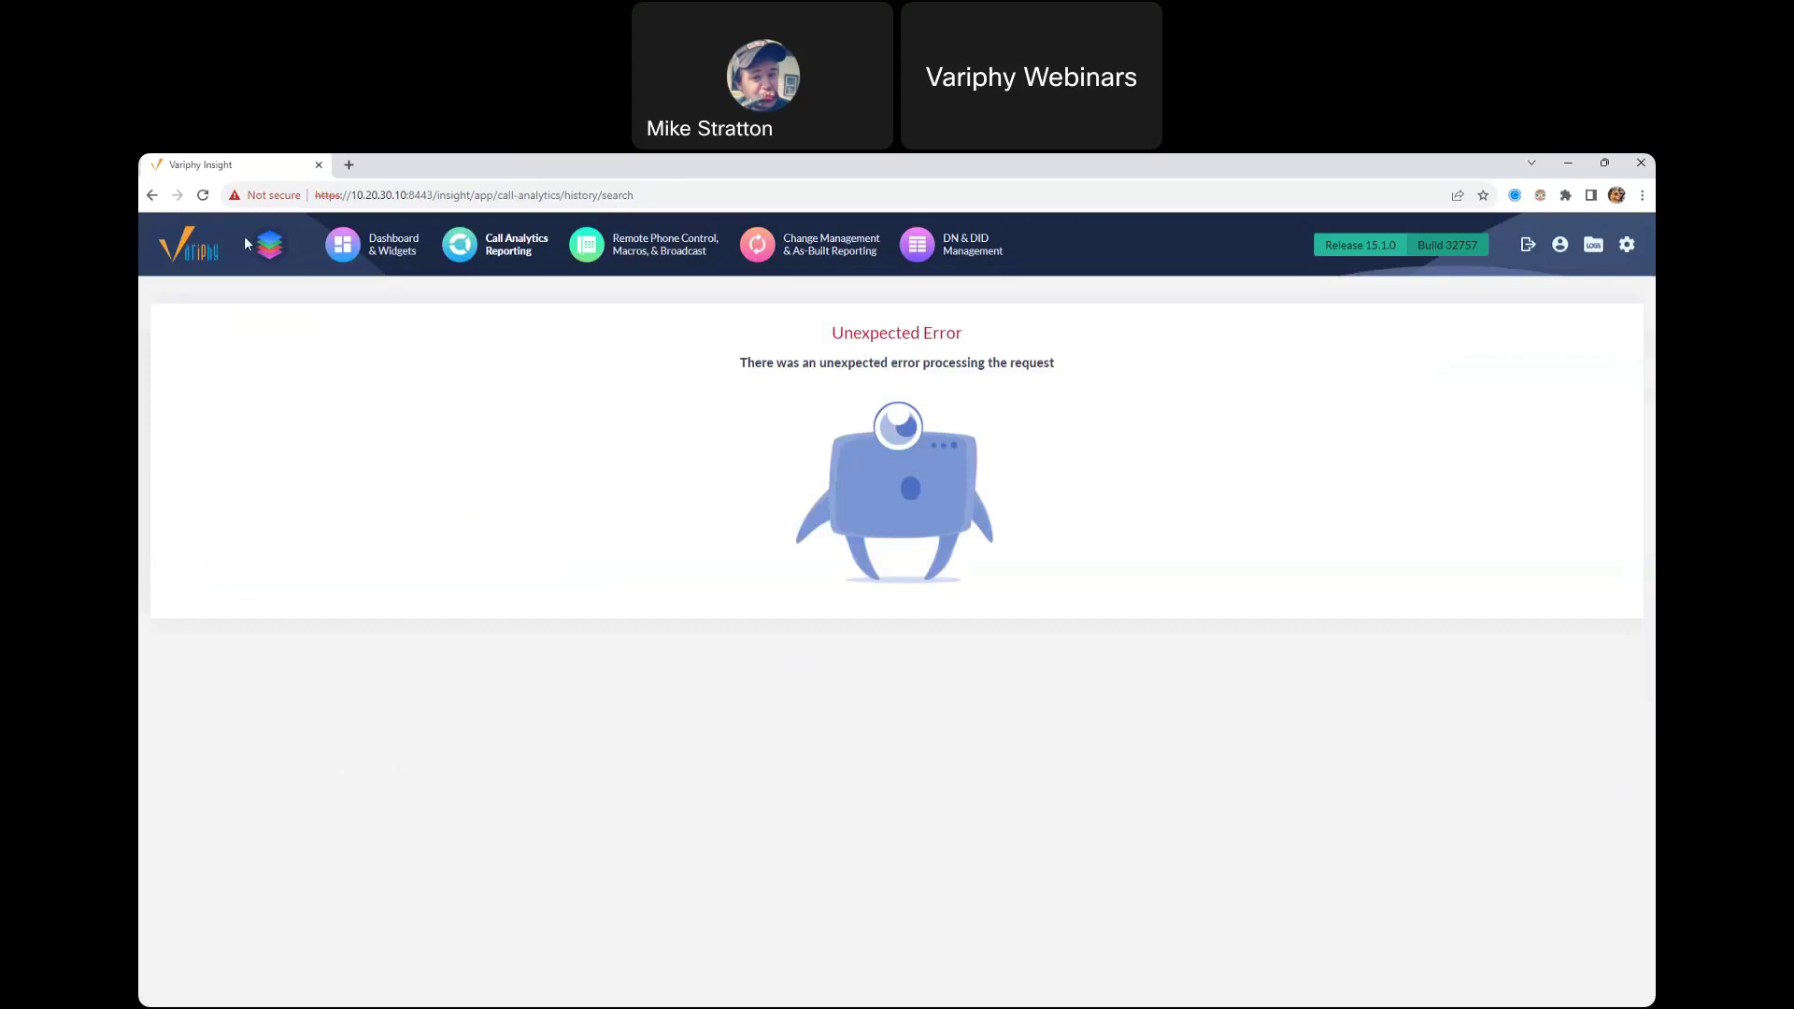
Step: Reload the page and open the Call Analytics Reporting history for the Webex Calling (Webex) platform
click(202, 194)
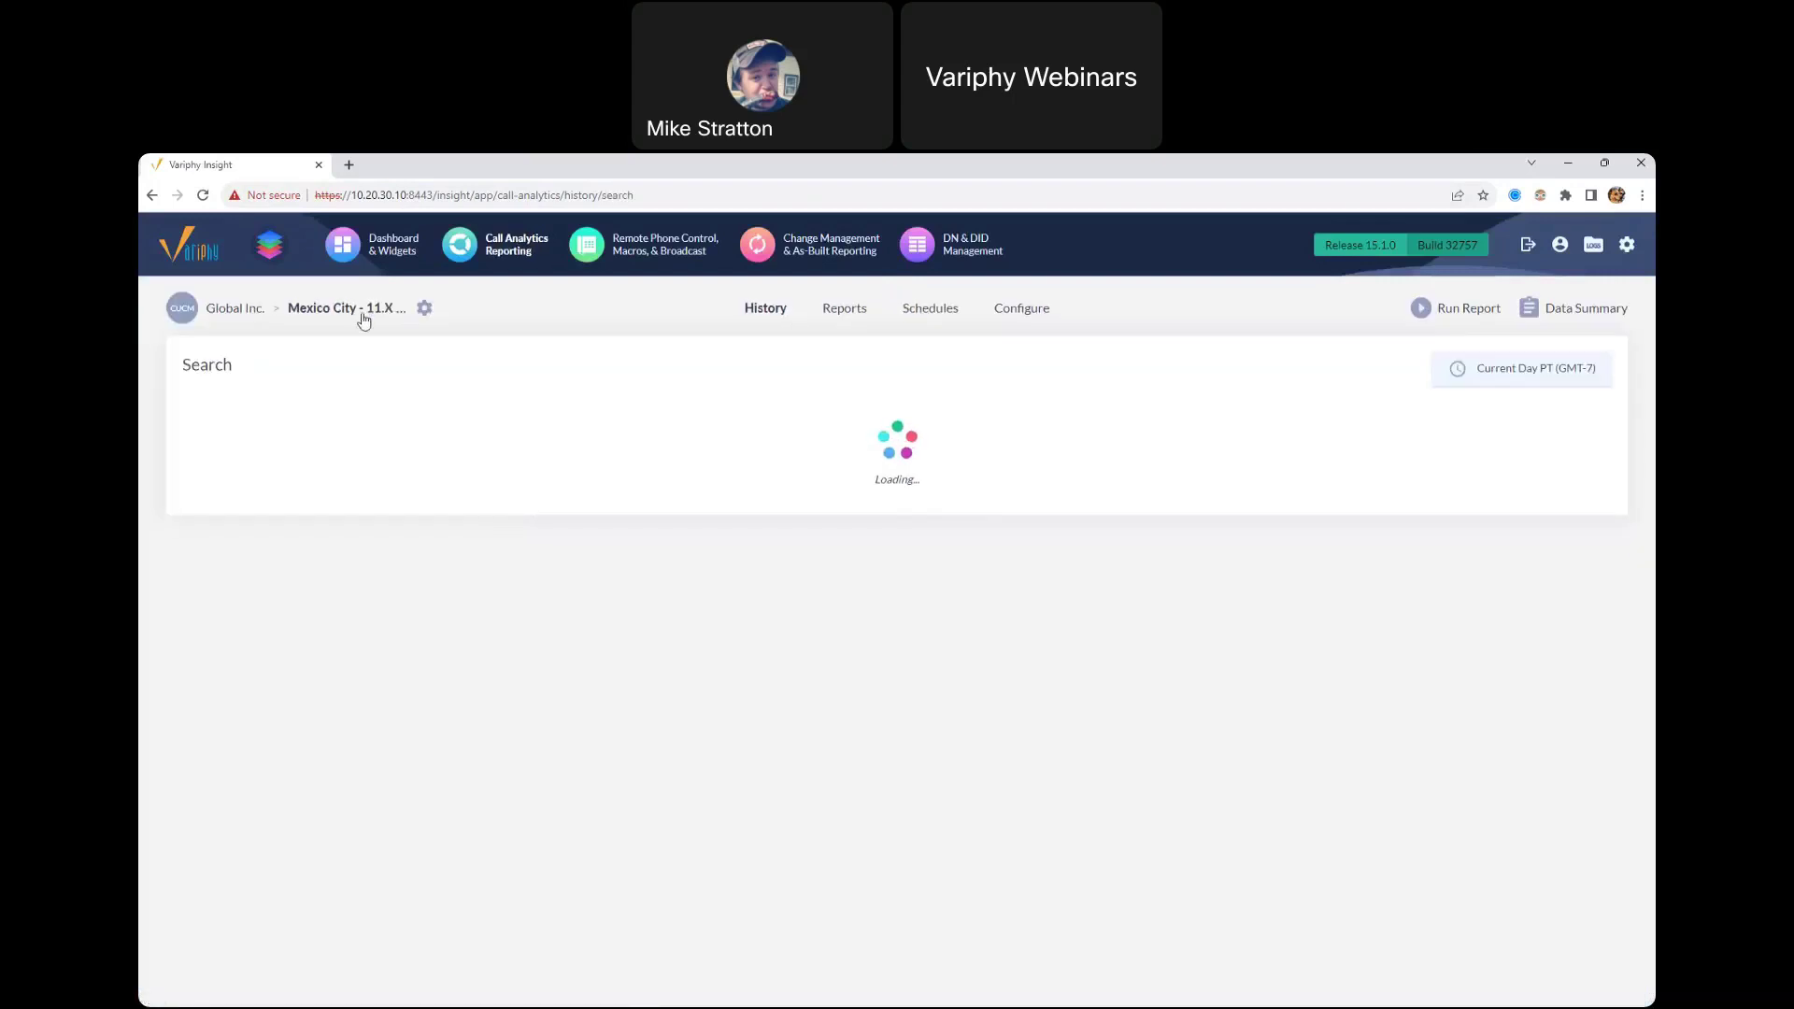
click(270, 248)
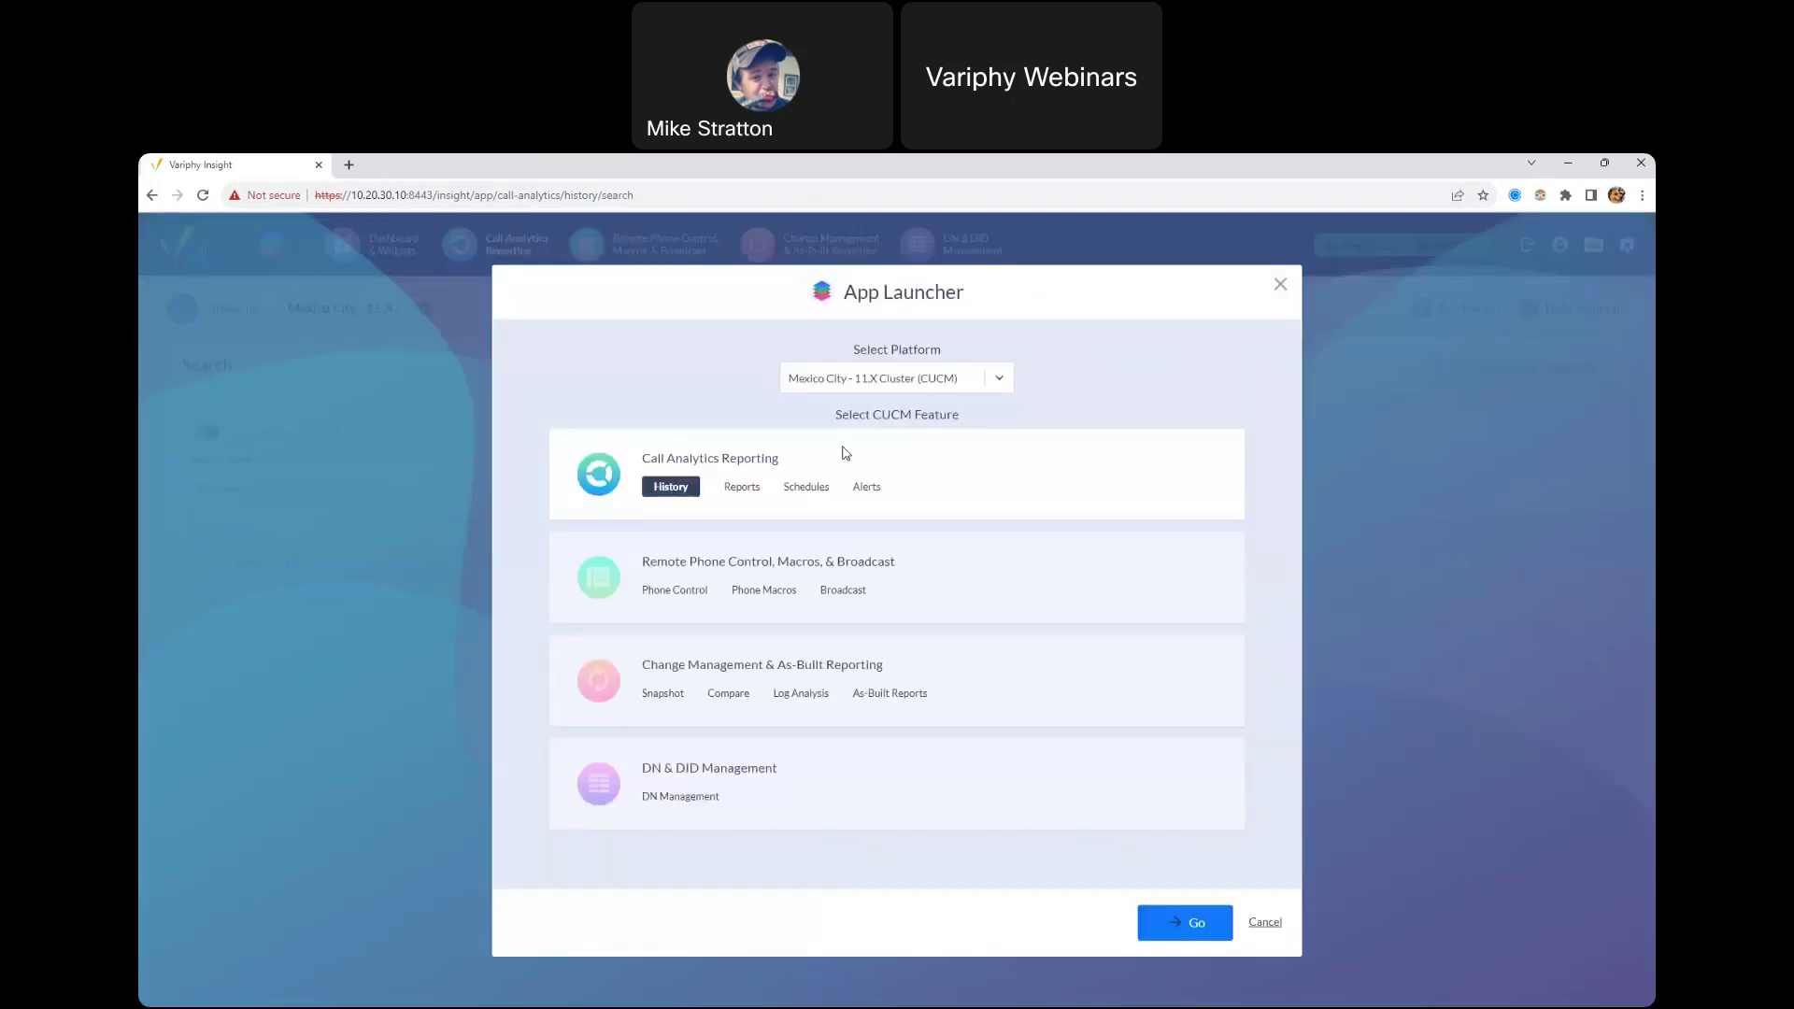
click(865, 383)
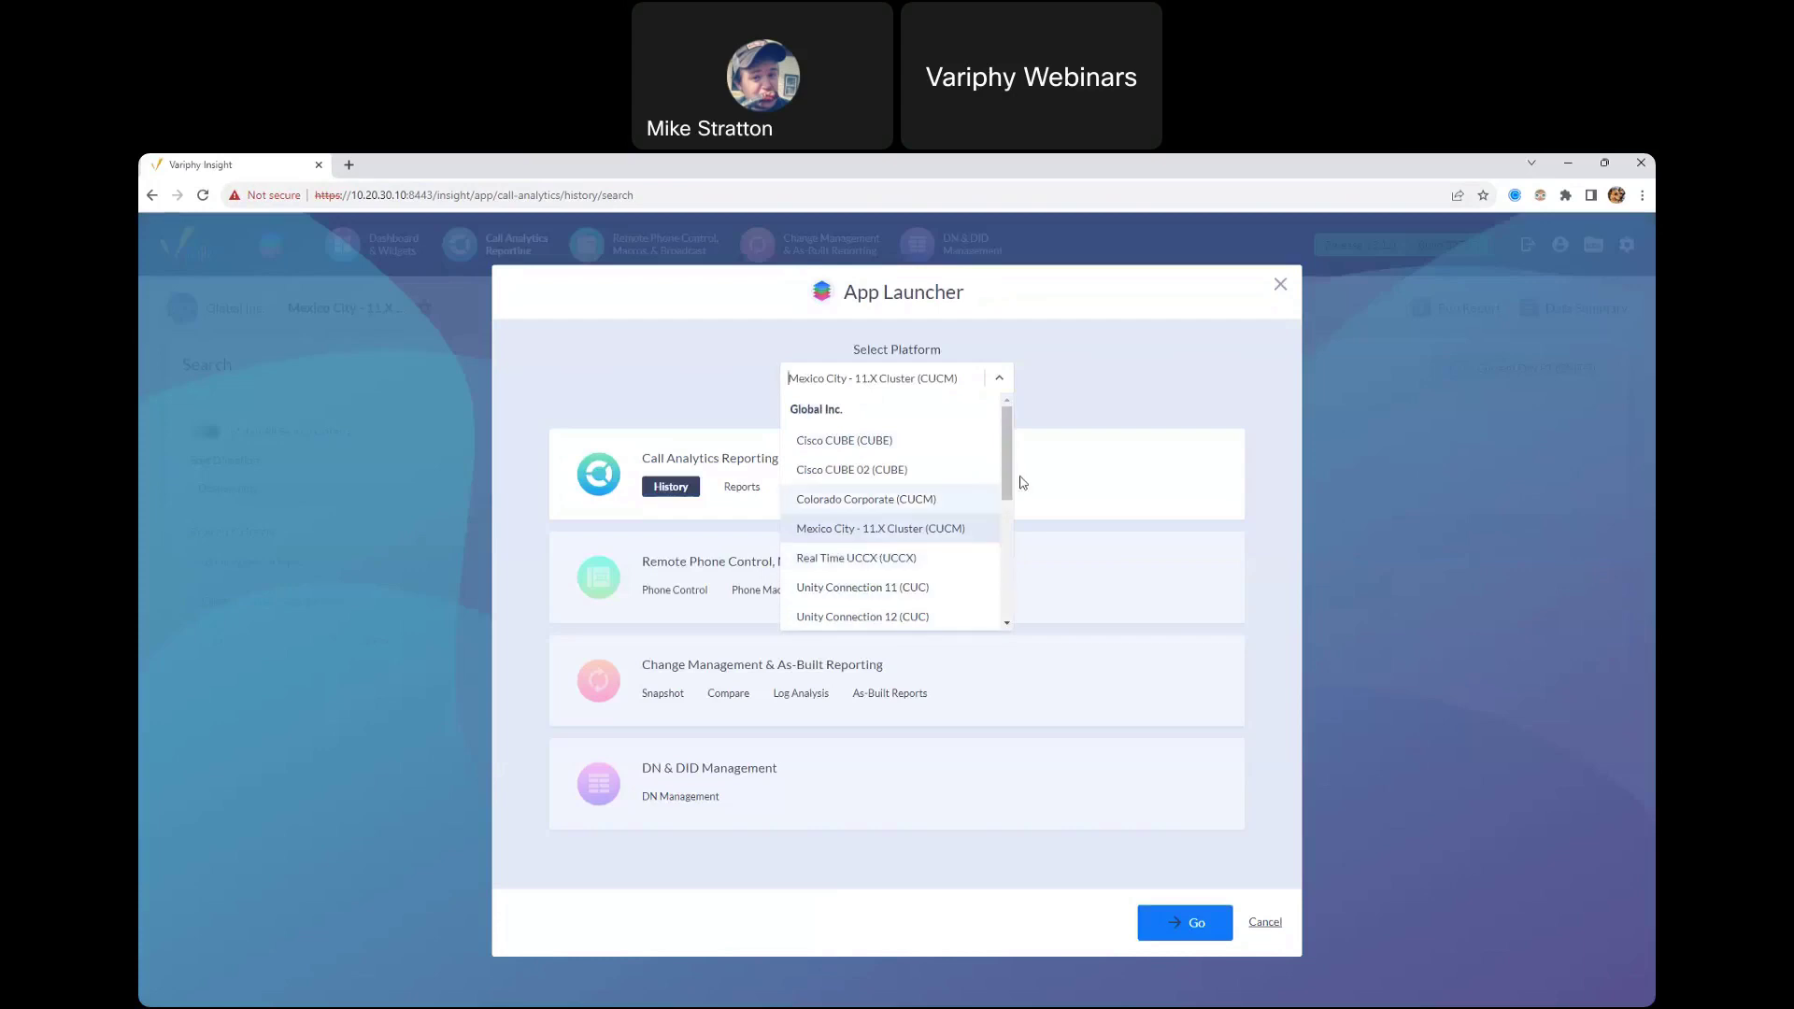
scroll(1006, 472, down, 5)
click(841, 474)
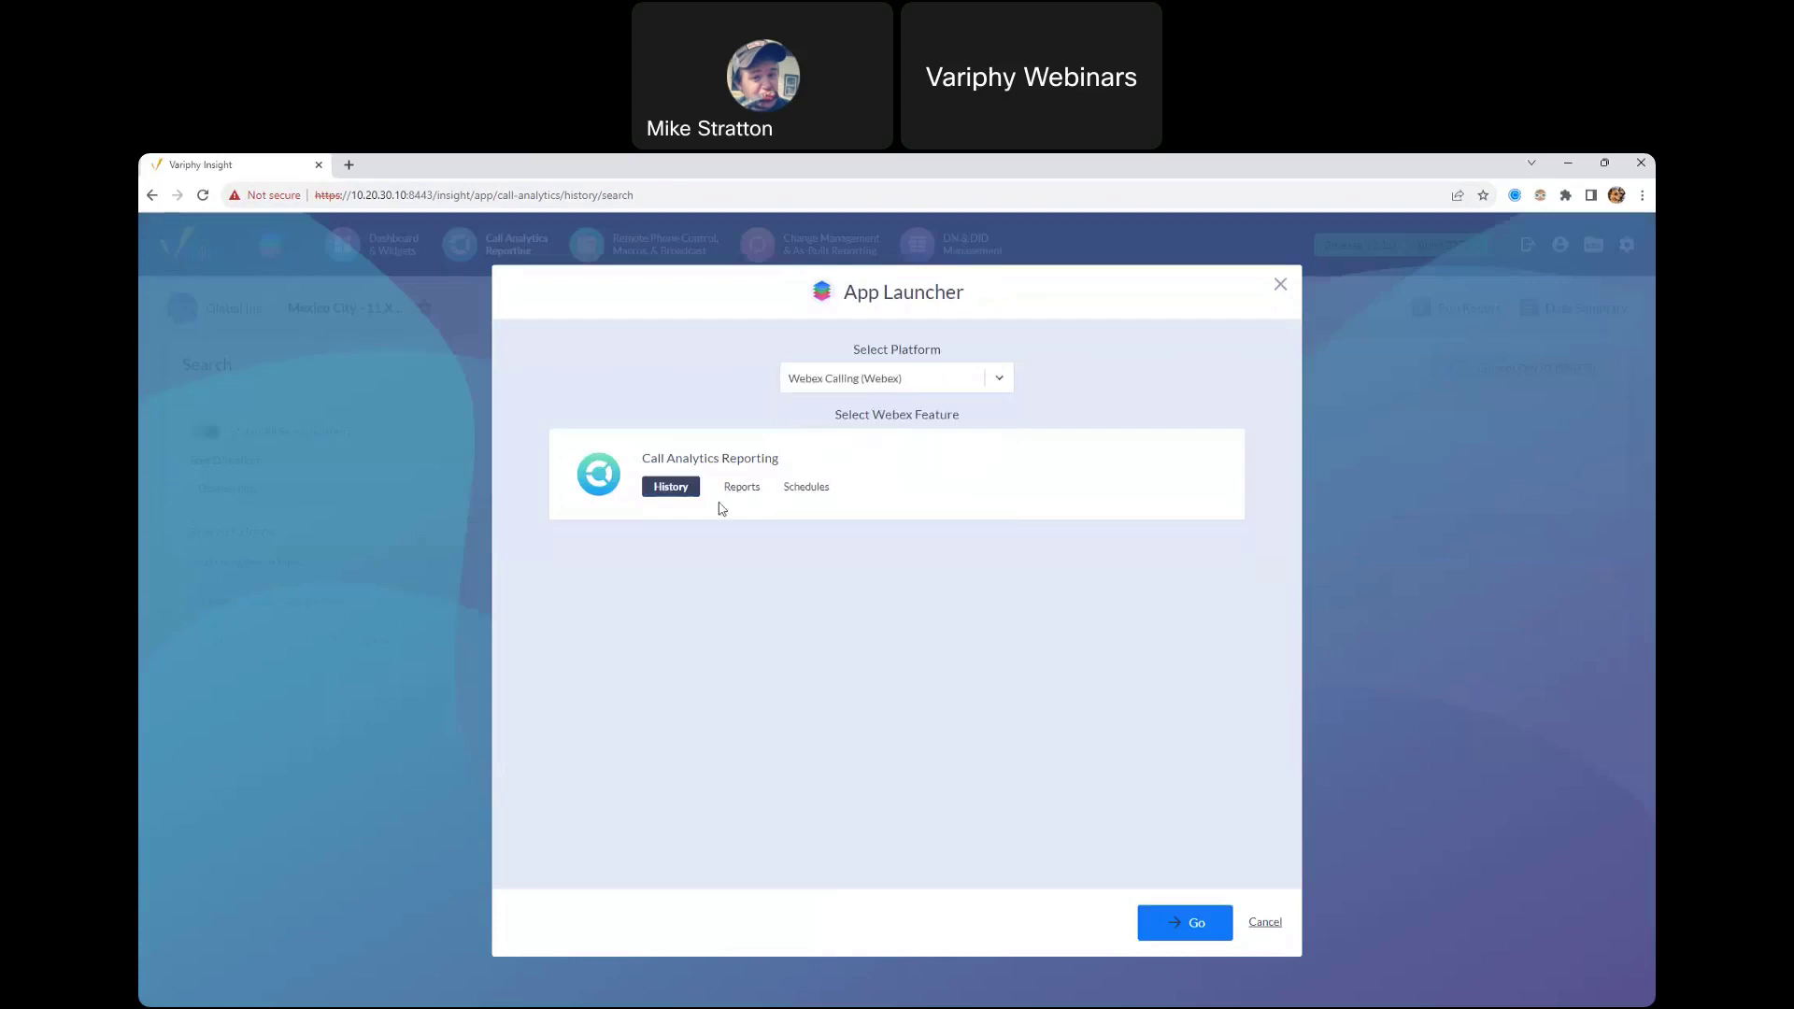
click(888, 385)
scroll(915, 486, down, 3)
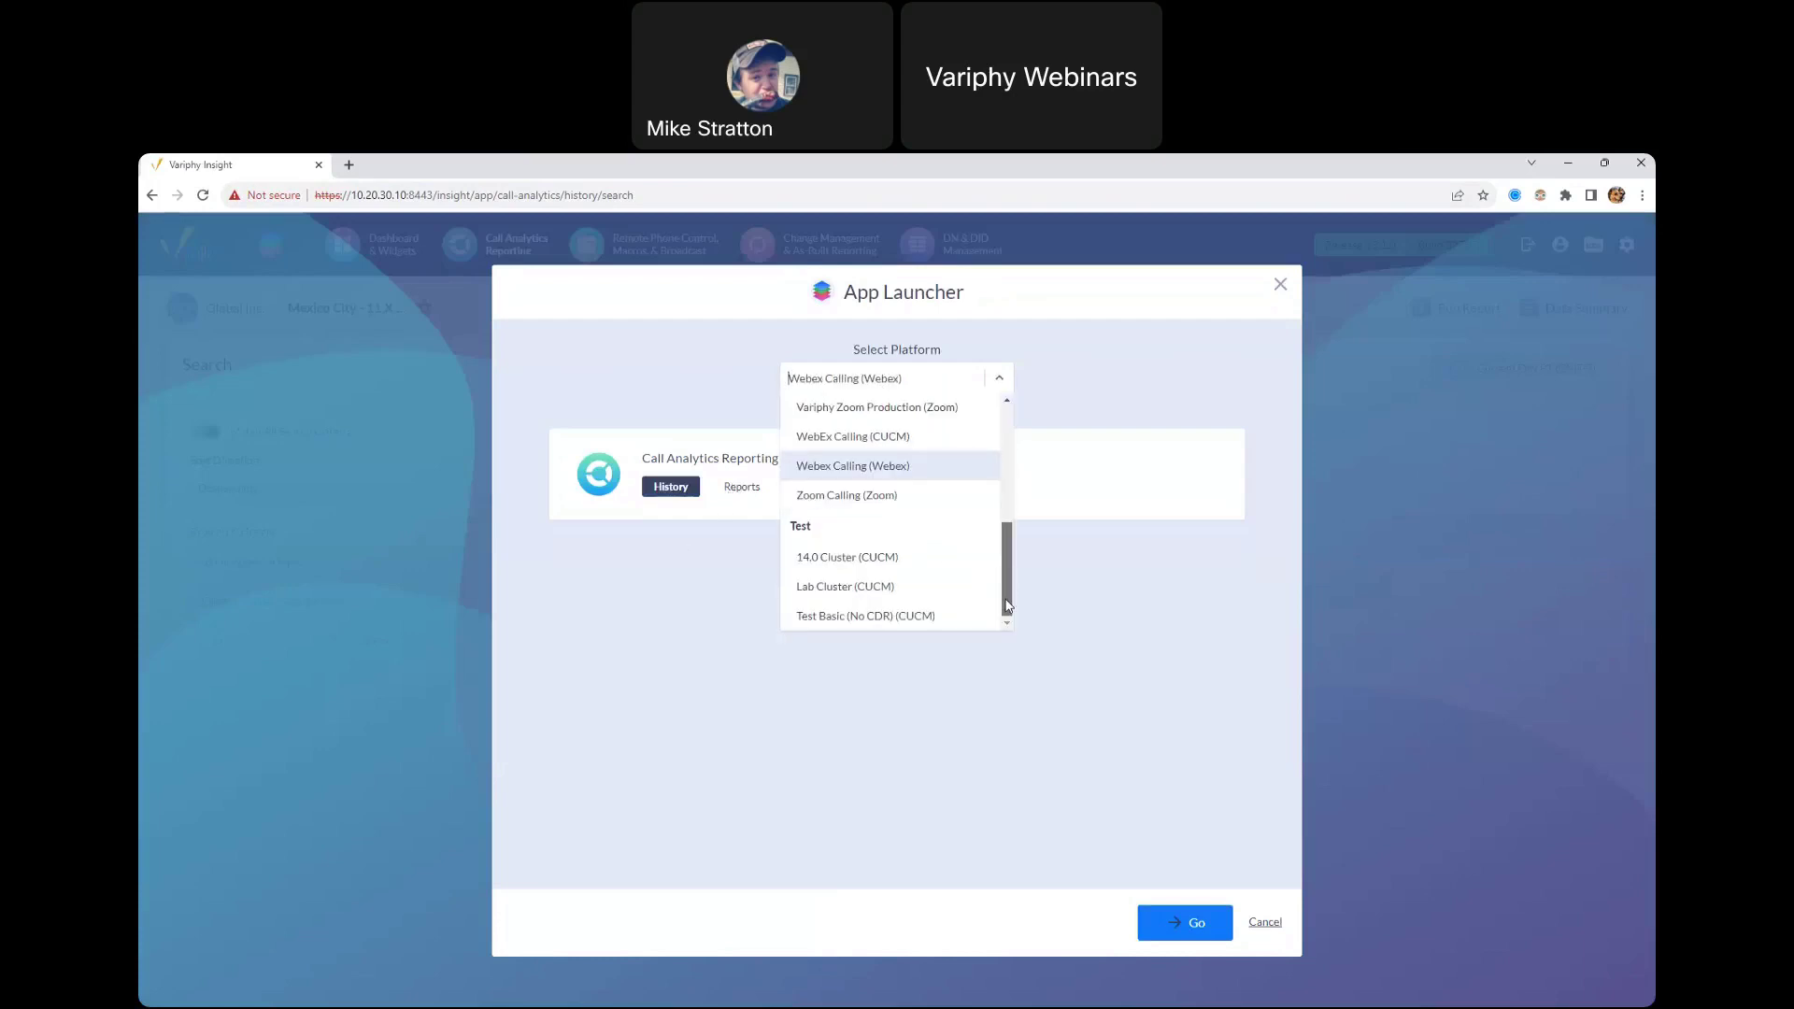
scroll(939, 552, up, 1)
click(902, 493)
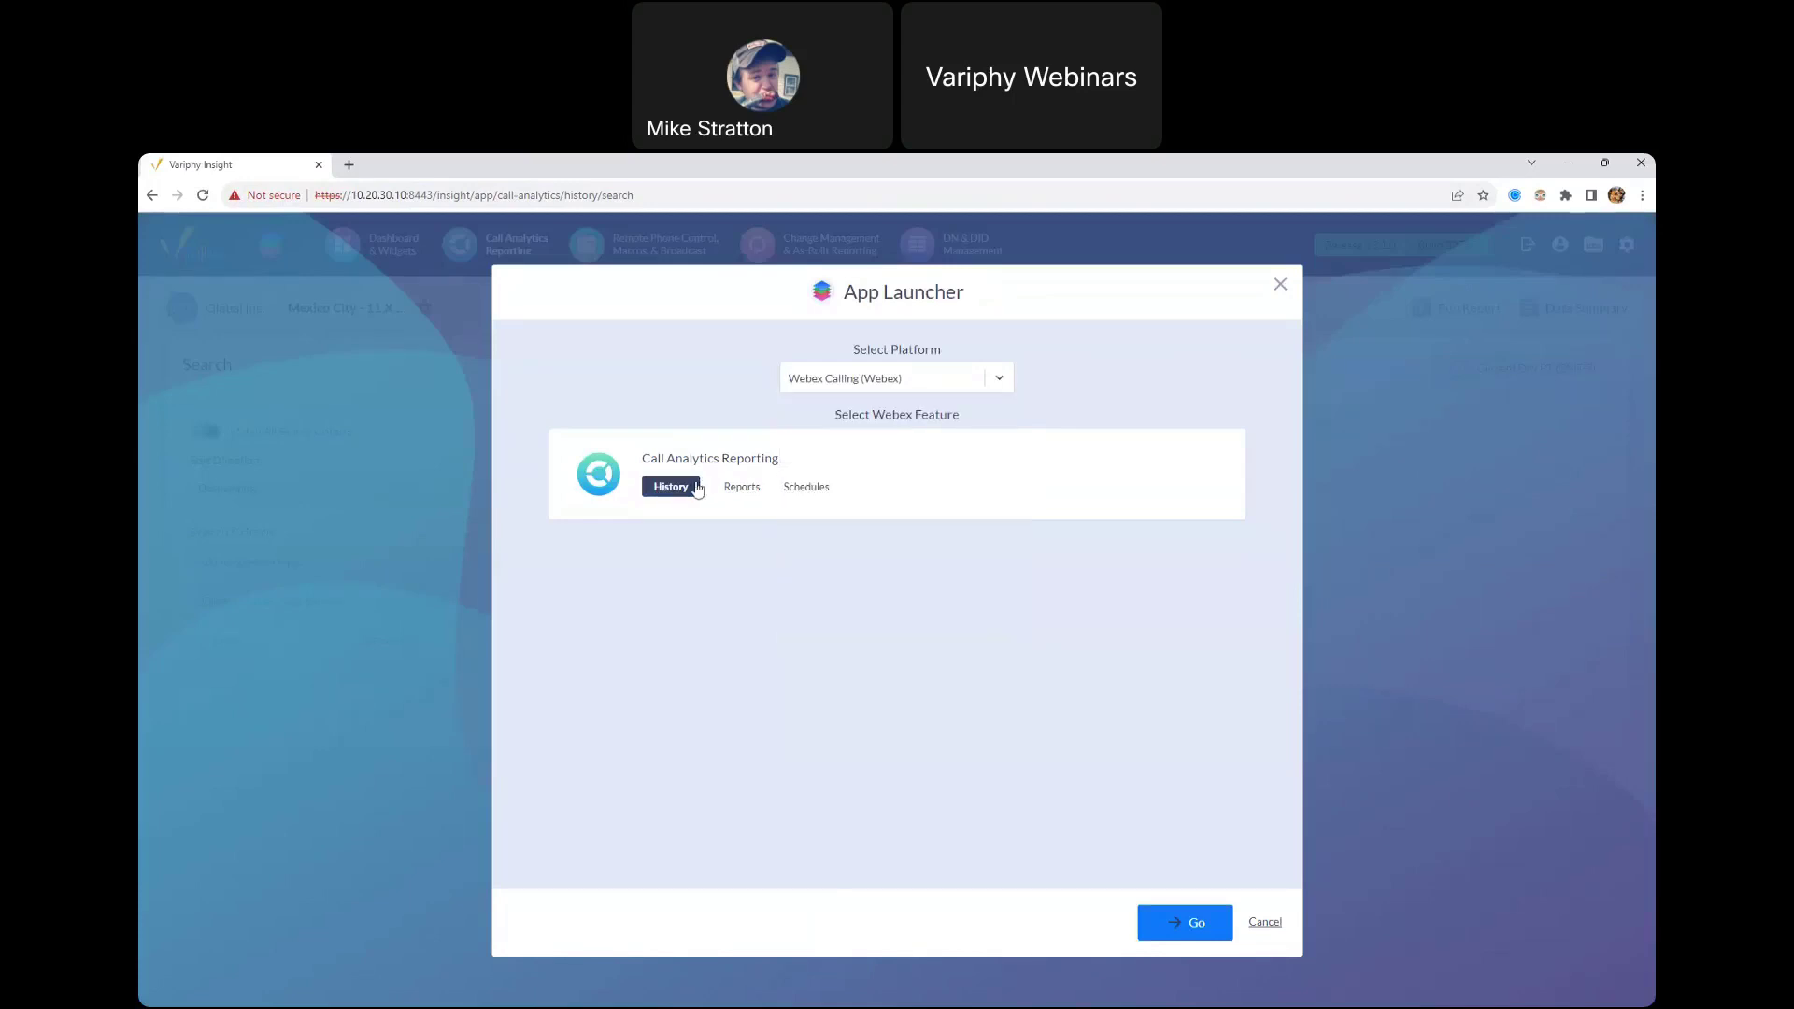
click(667, 486)
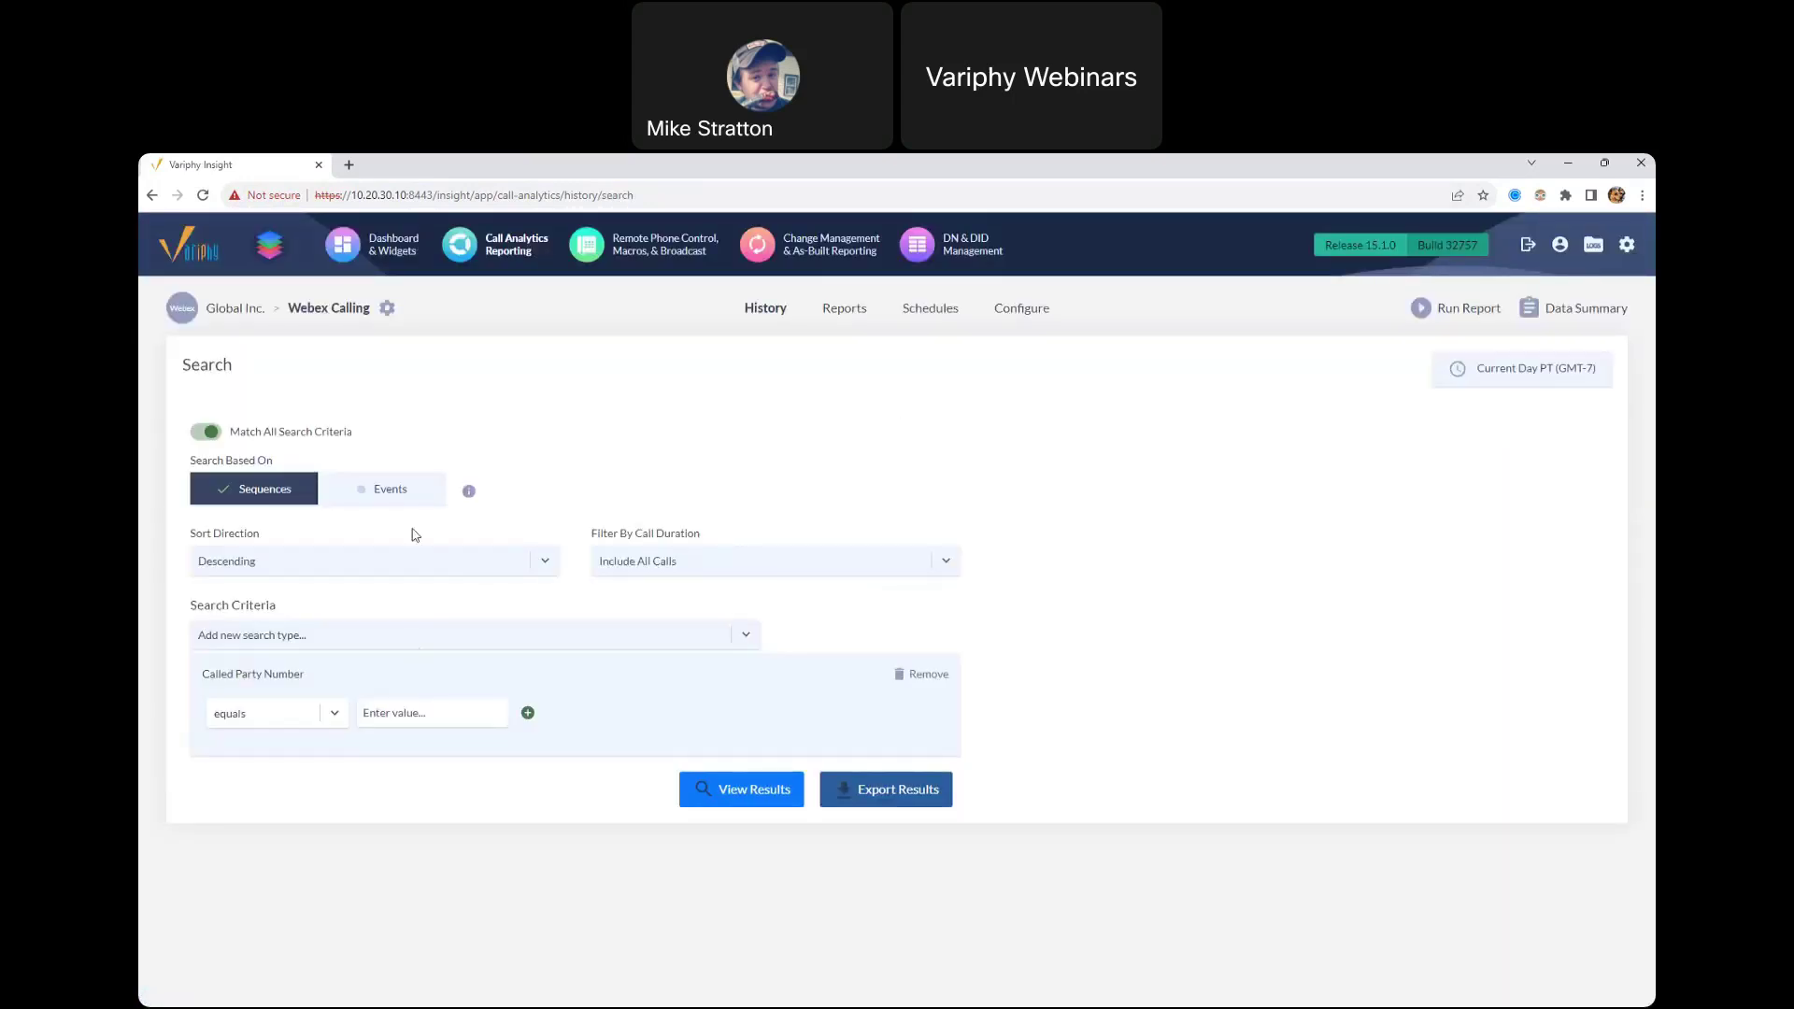
Step: Remove the Called Party Number criterion and add Called Party User Type with the value Attendant Video
click(892, 673)
click(692, 638)
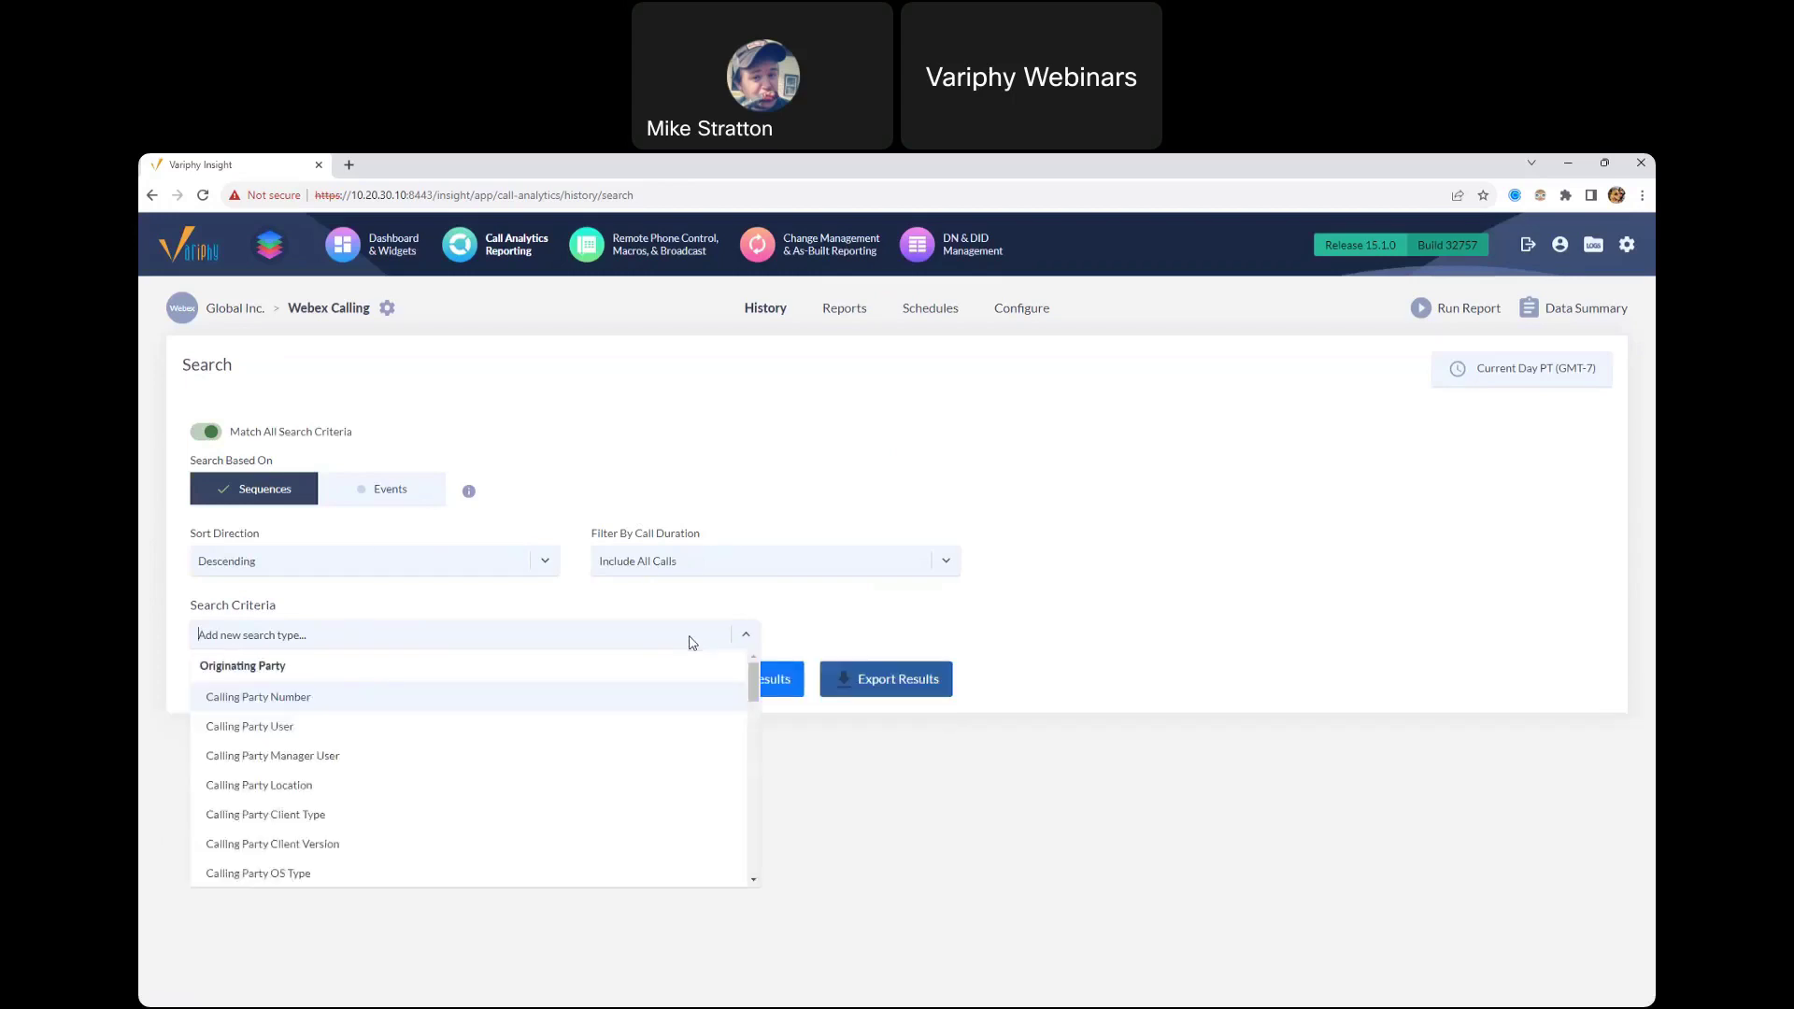
text(type)
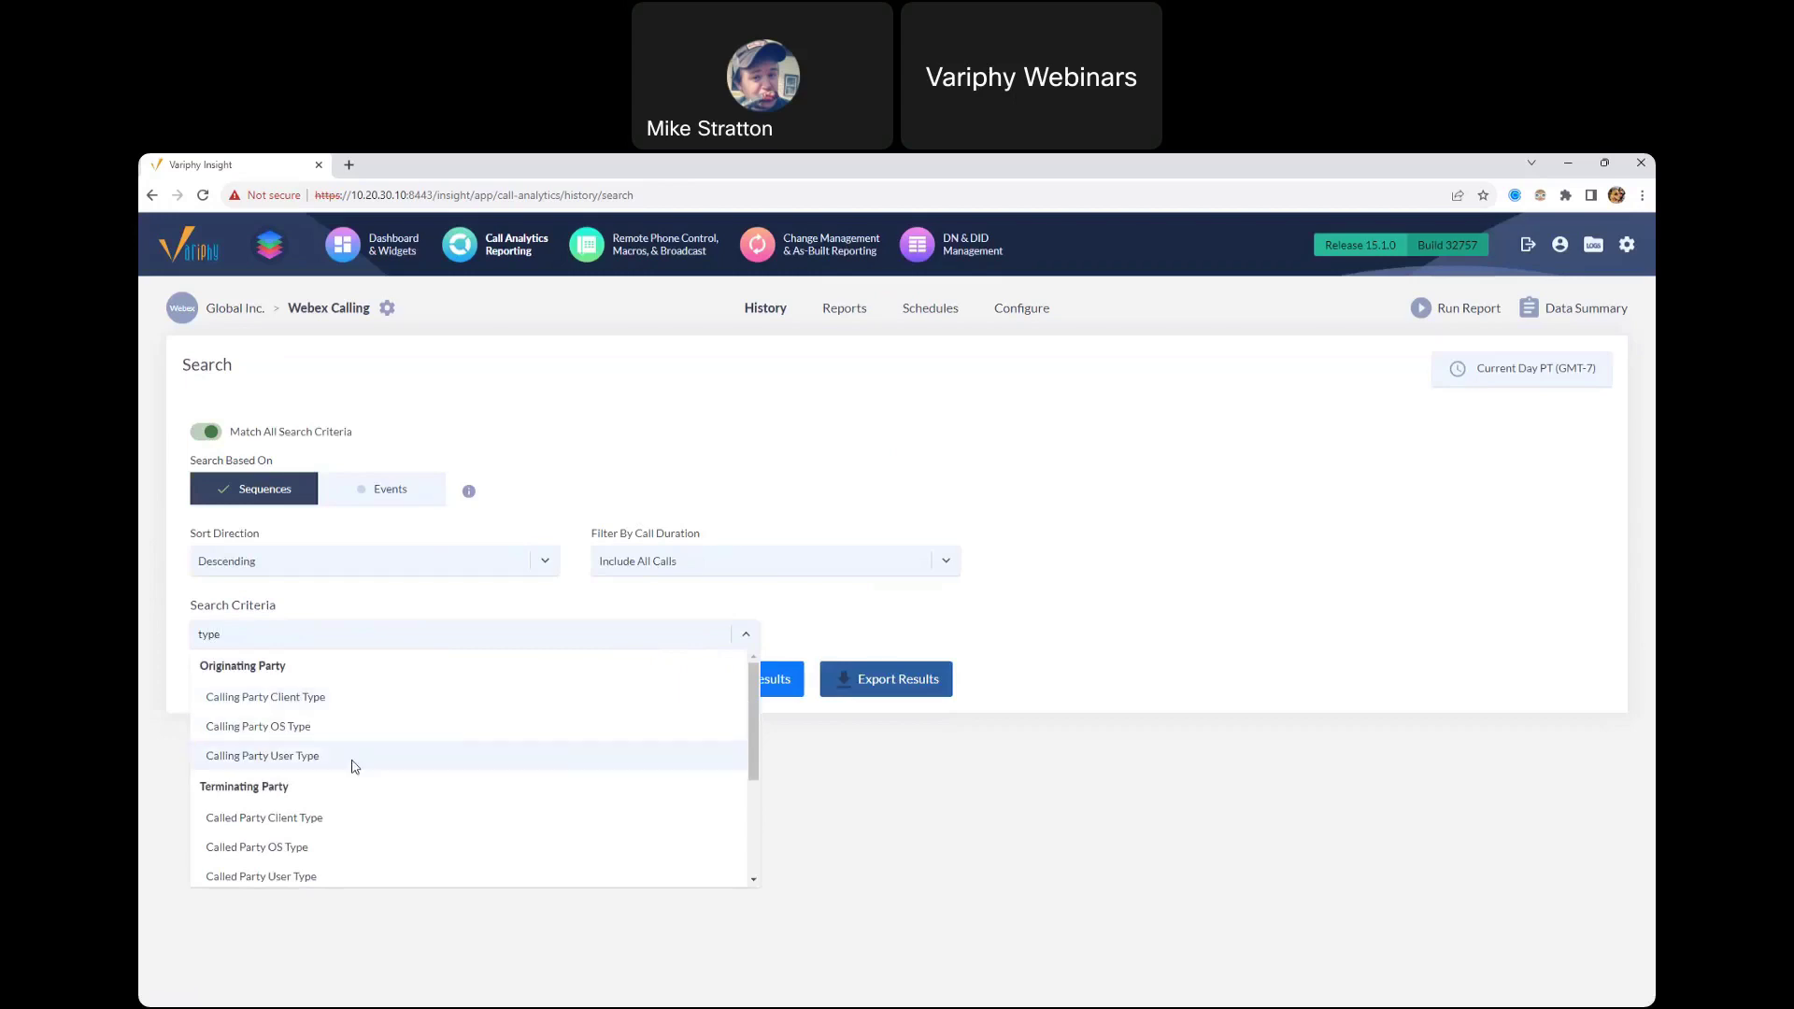
click(306, 877)
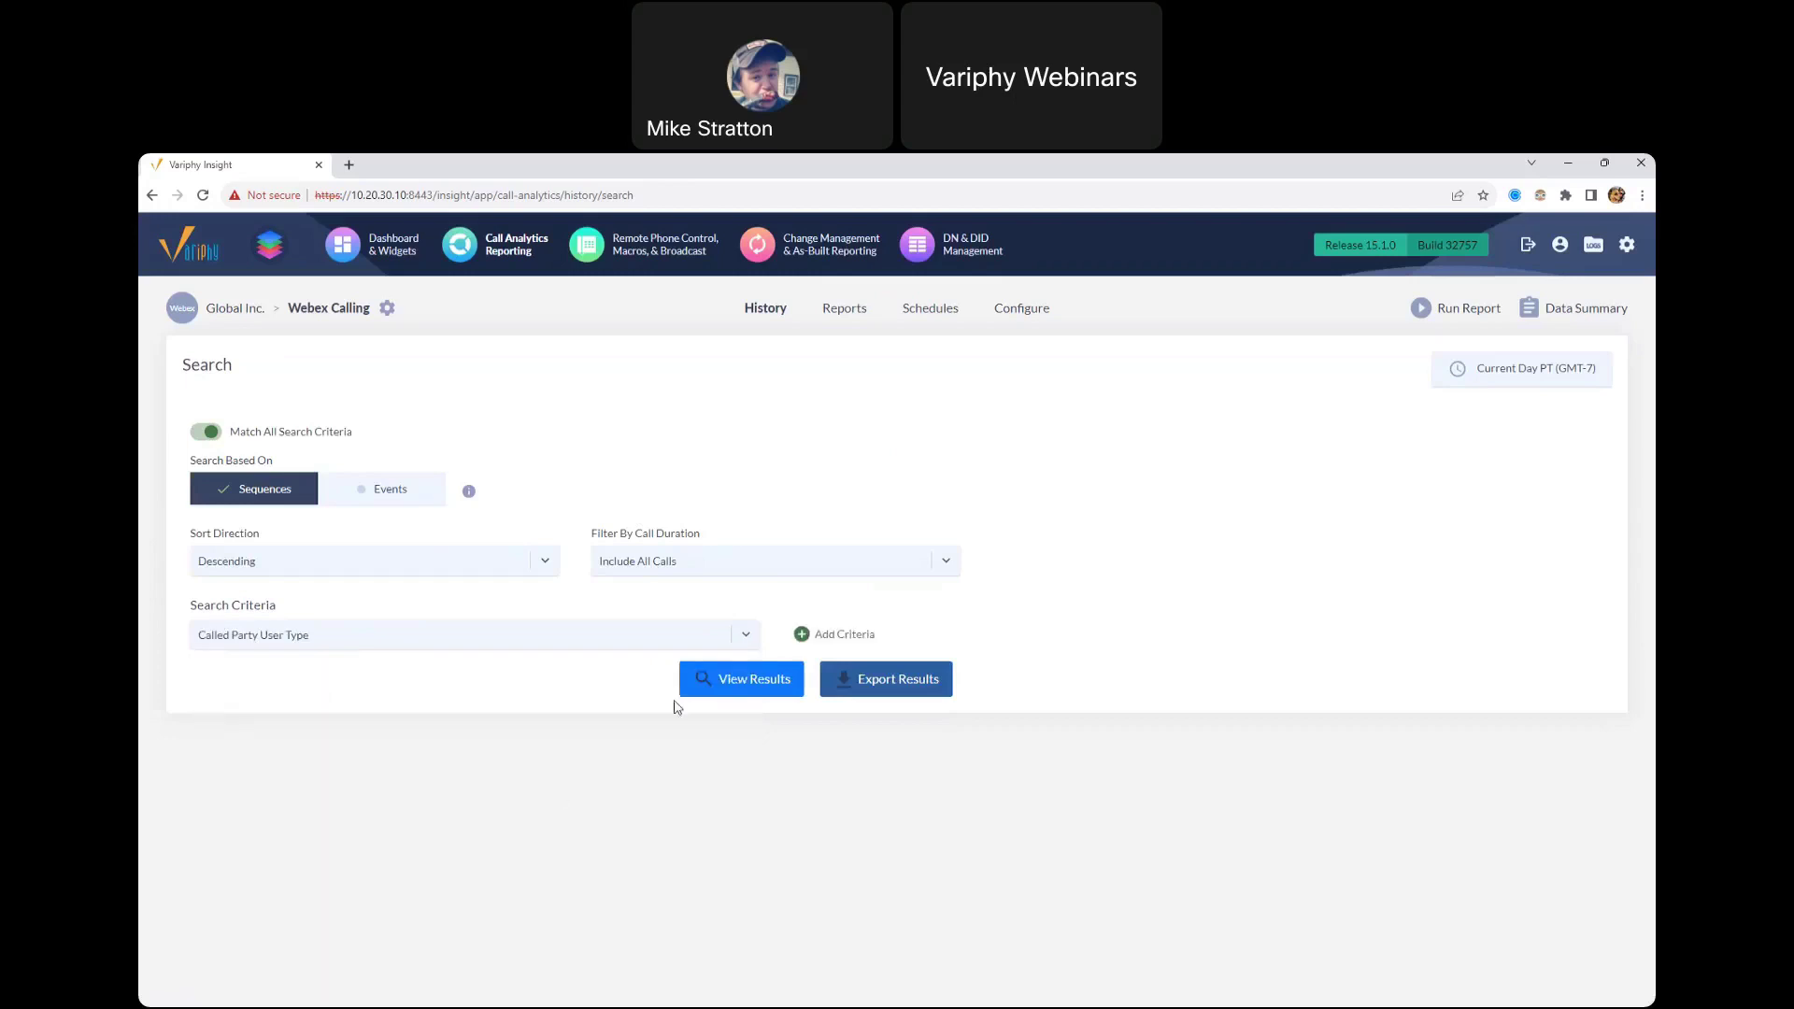
click(803, 632)
click(400, 720)
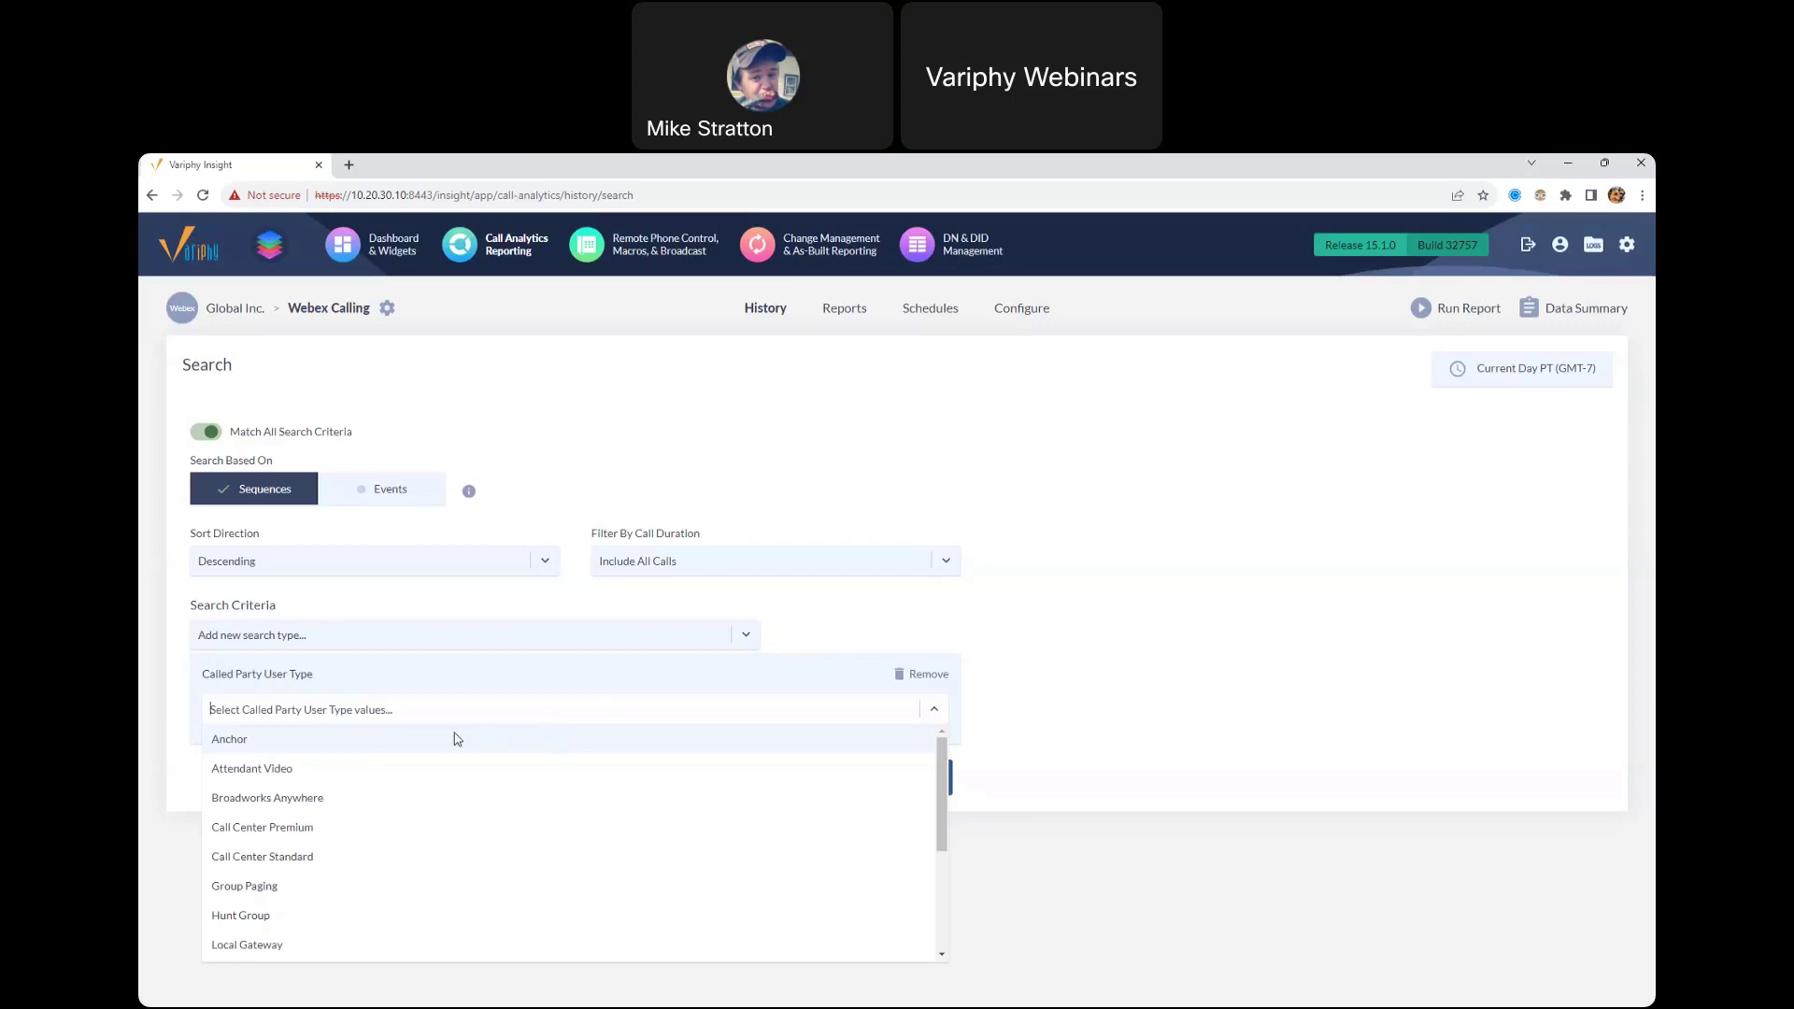
click(267, 770)
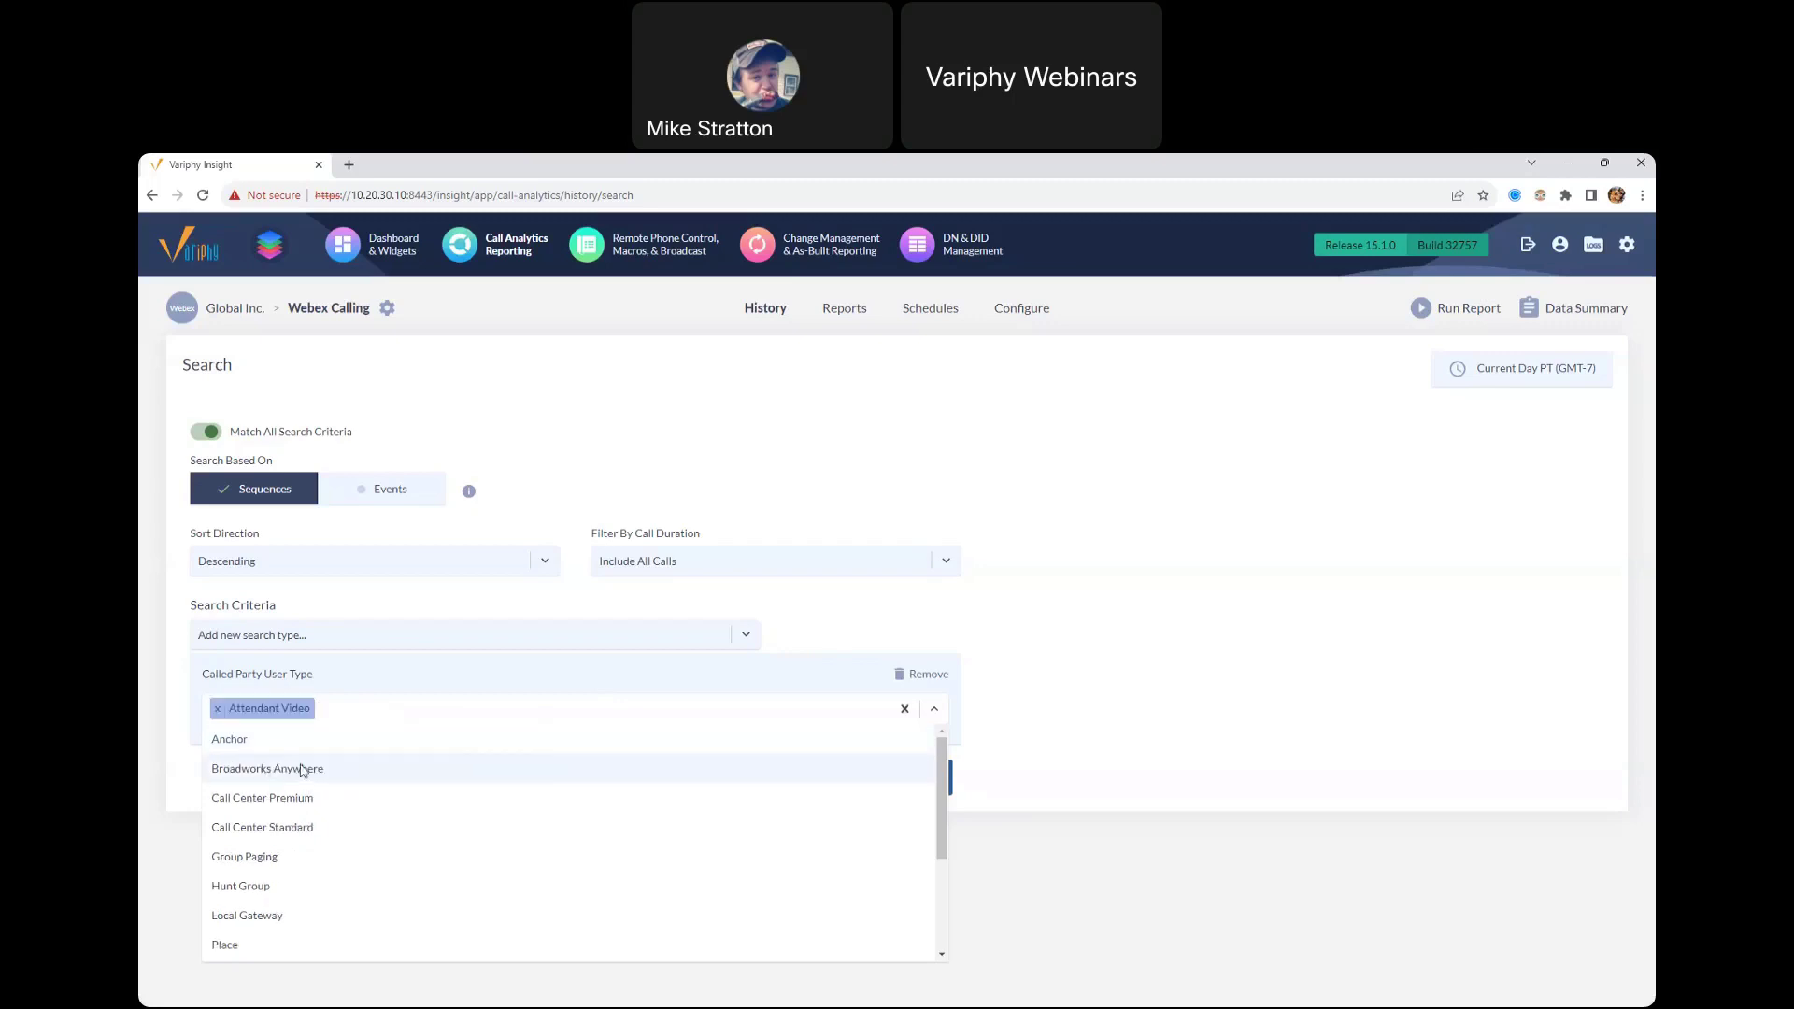
click(1149, 721)
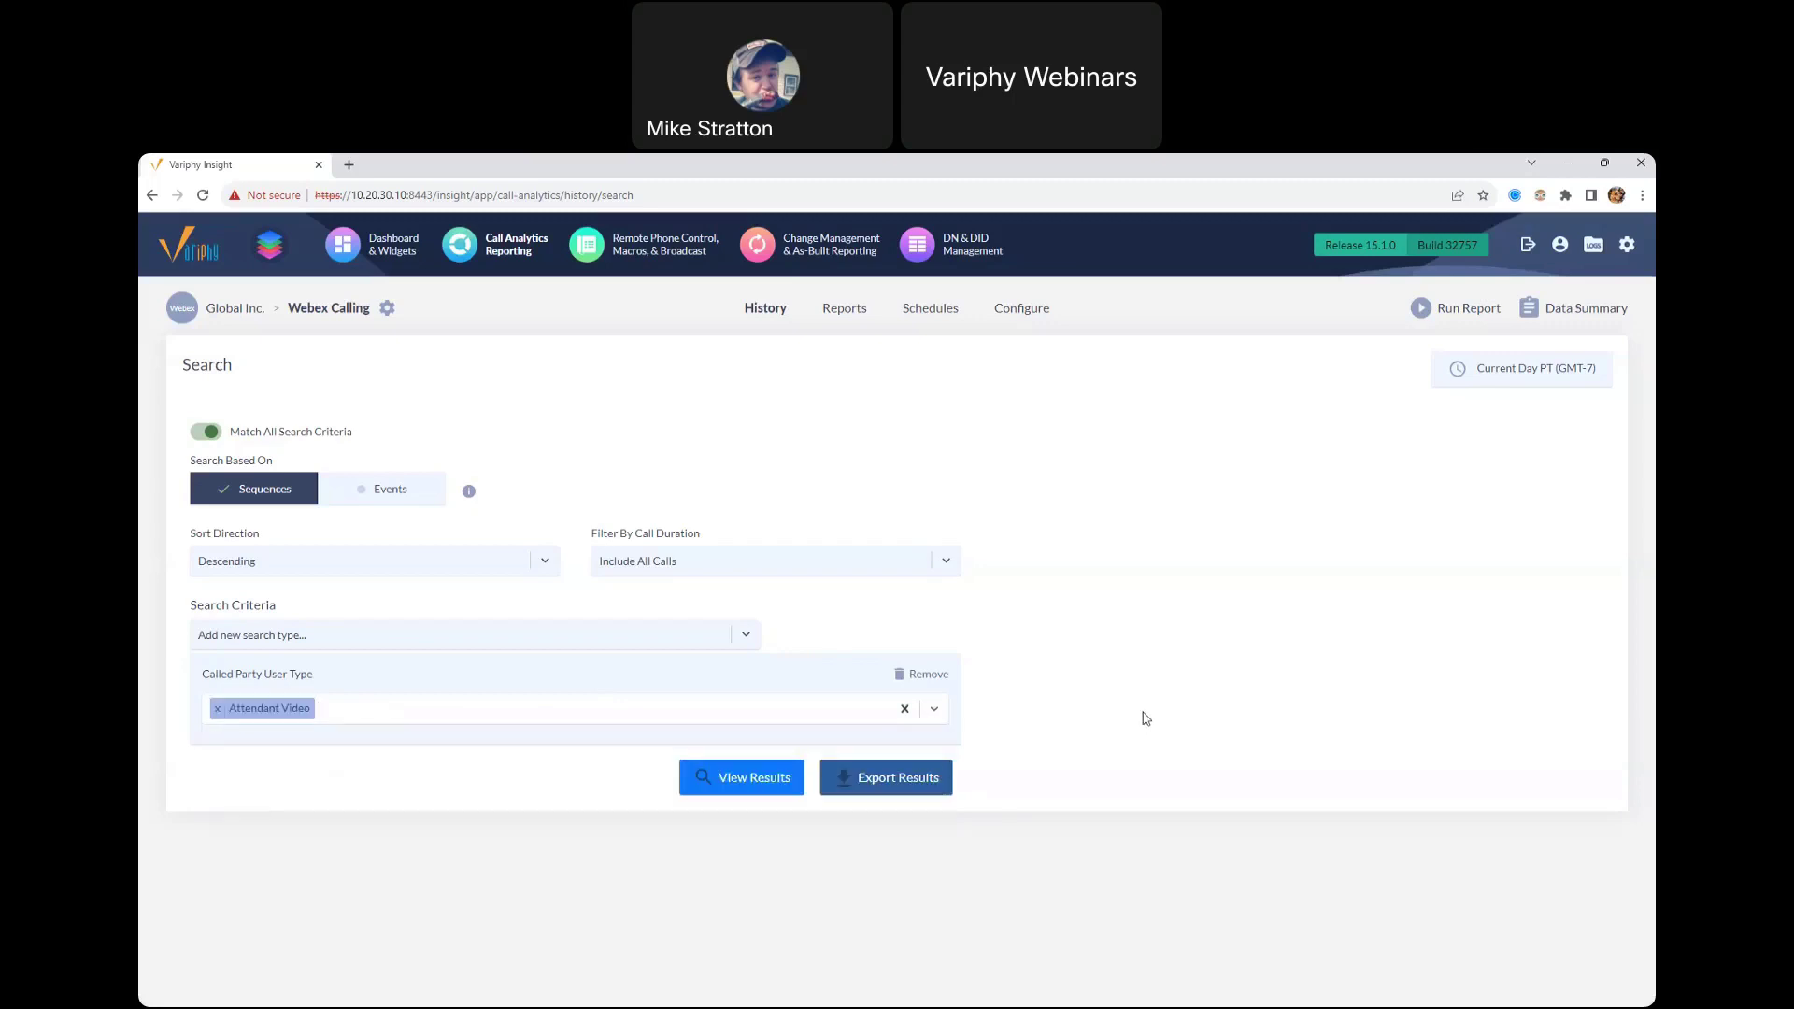
Step: Set the search time window to Current Week and view the matching calls
click(1547, 382)
click(828, 580)
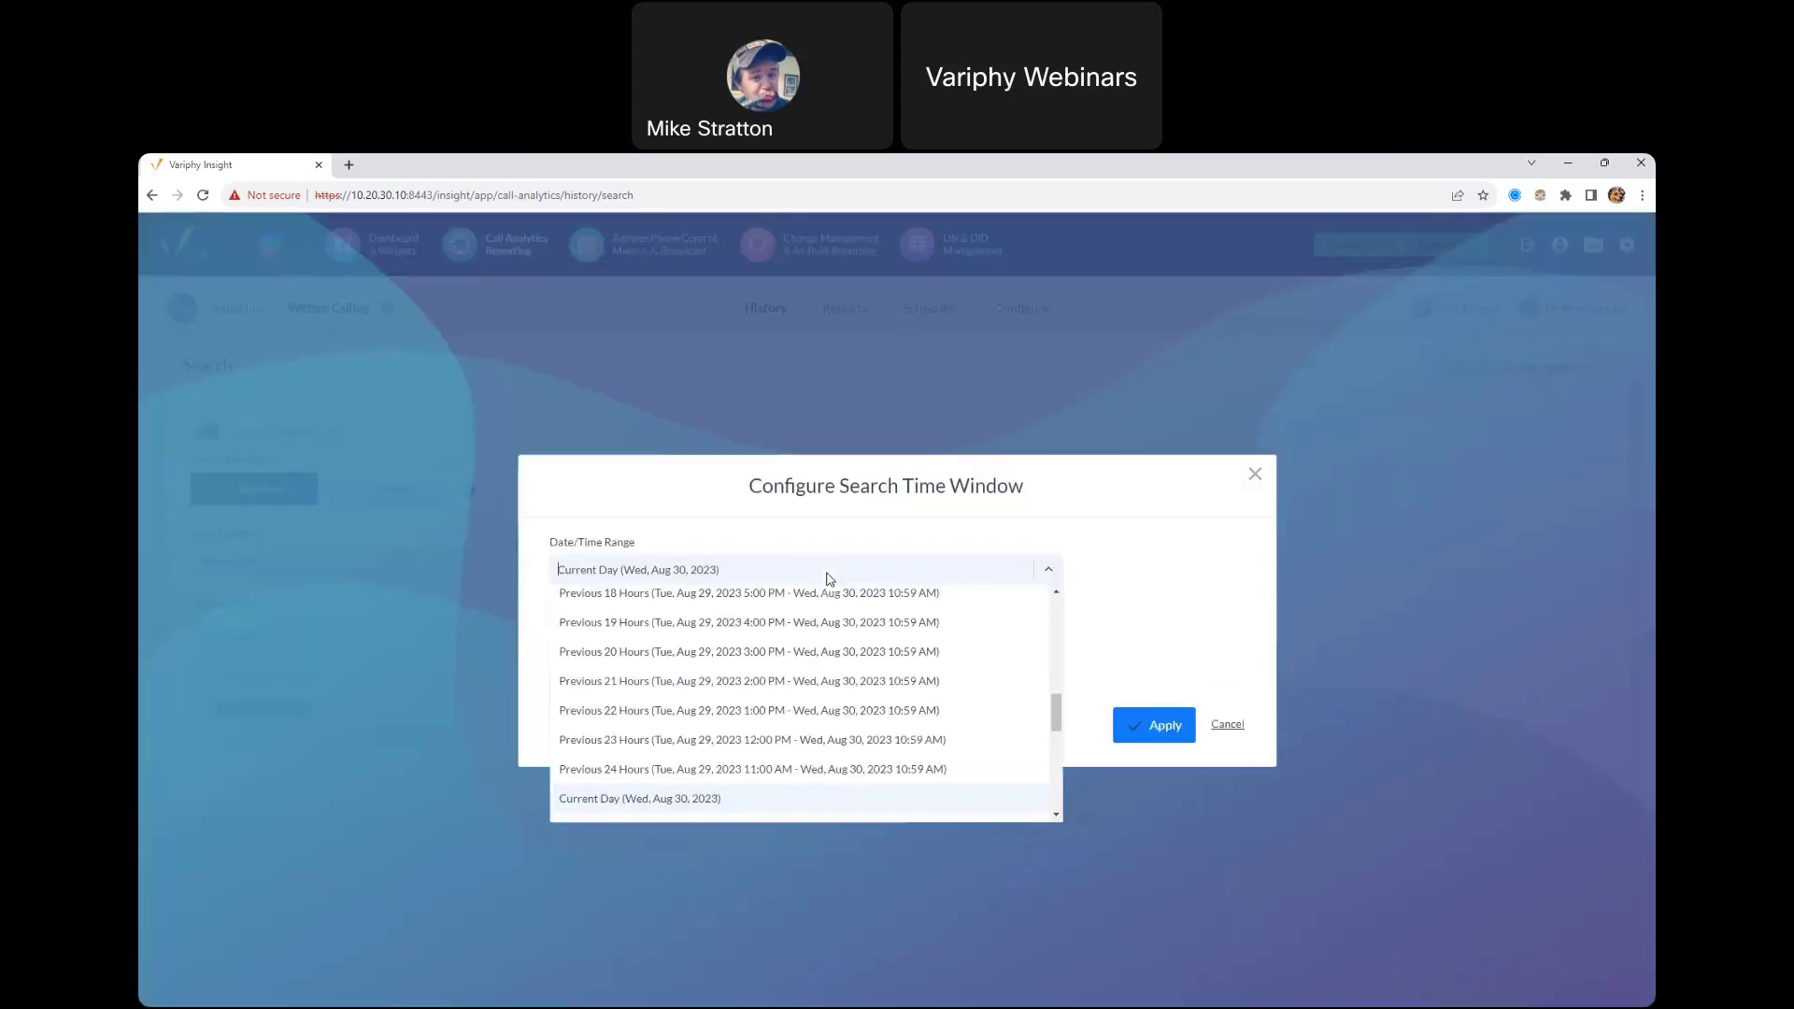
text(week)
click(819, 603)
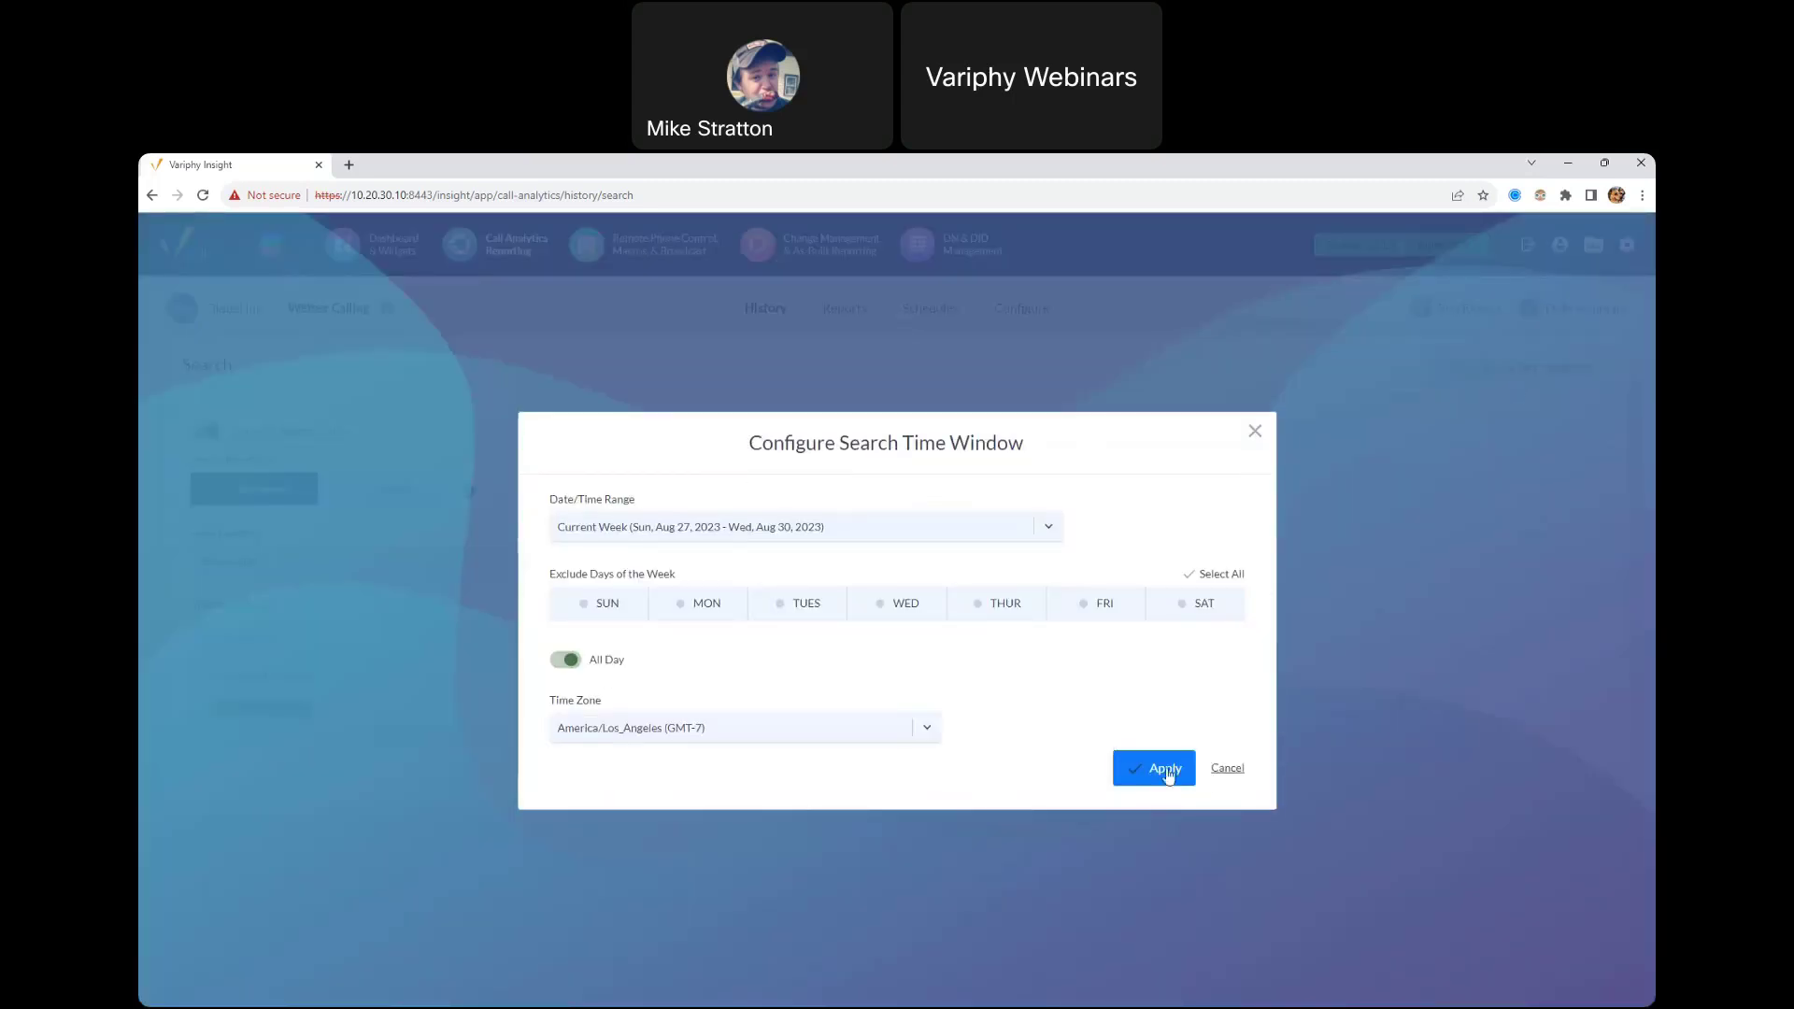
click(1158, 770)
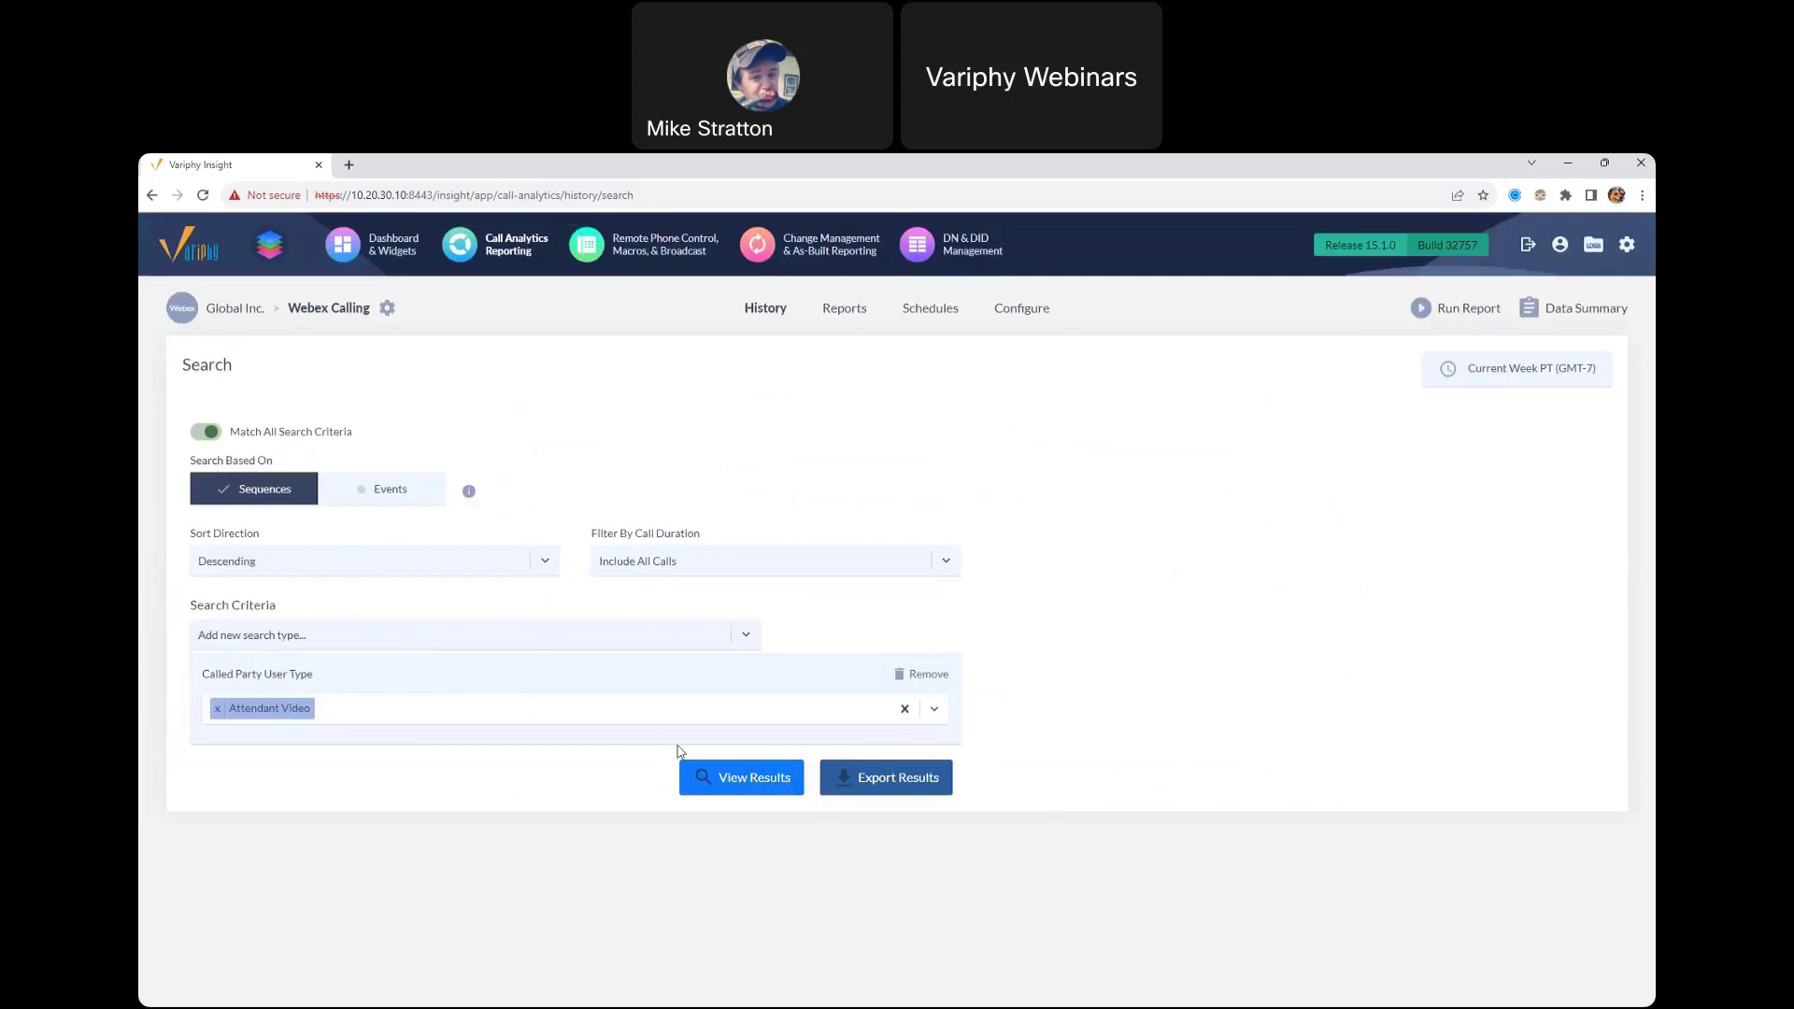
click(714, 776)
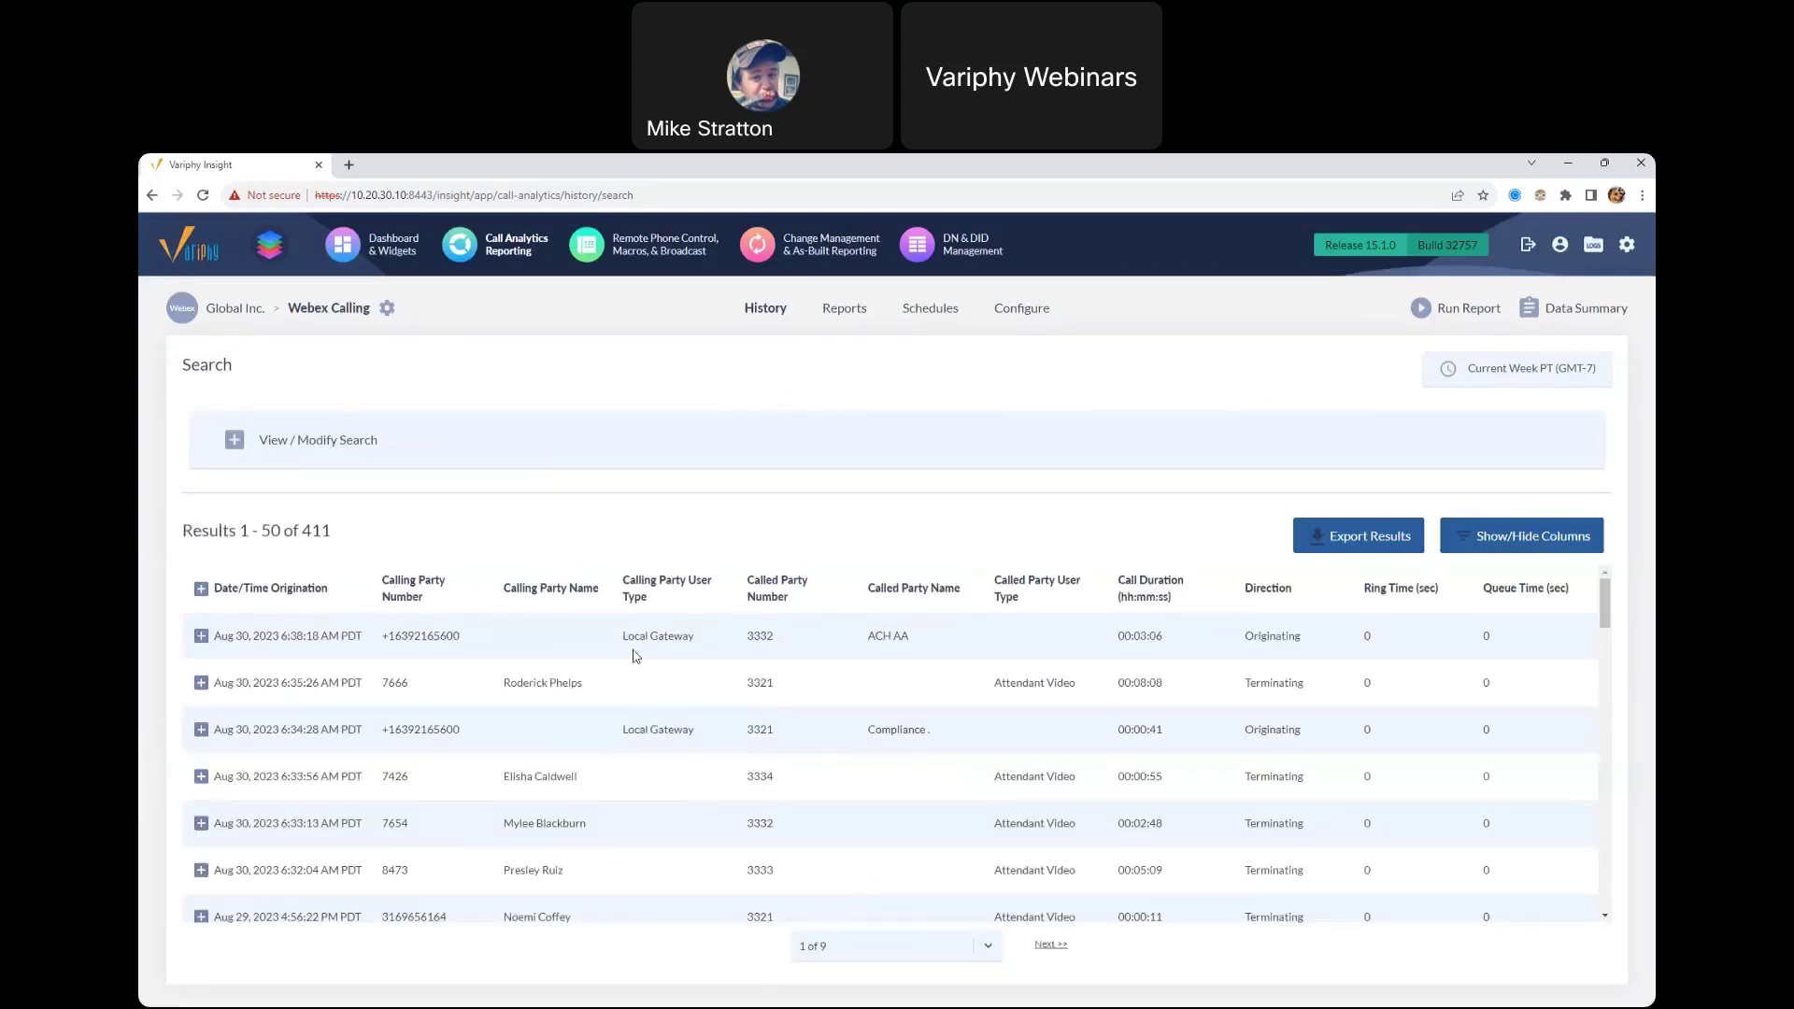
Step: Expand the first call in the results and examine the times, numbers and user types of its individual legs
double_click(309, 531)
click(199, 639)
drag(265, 633, 255, 642)
click(198, 639)
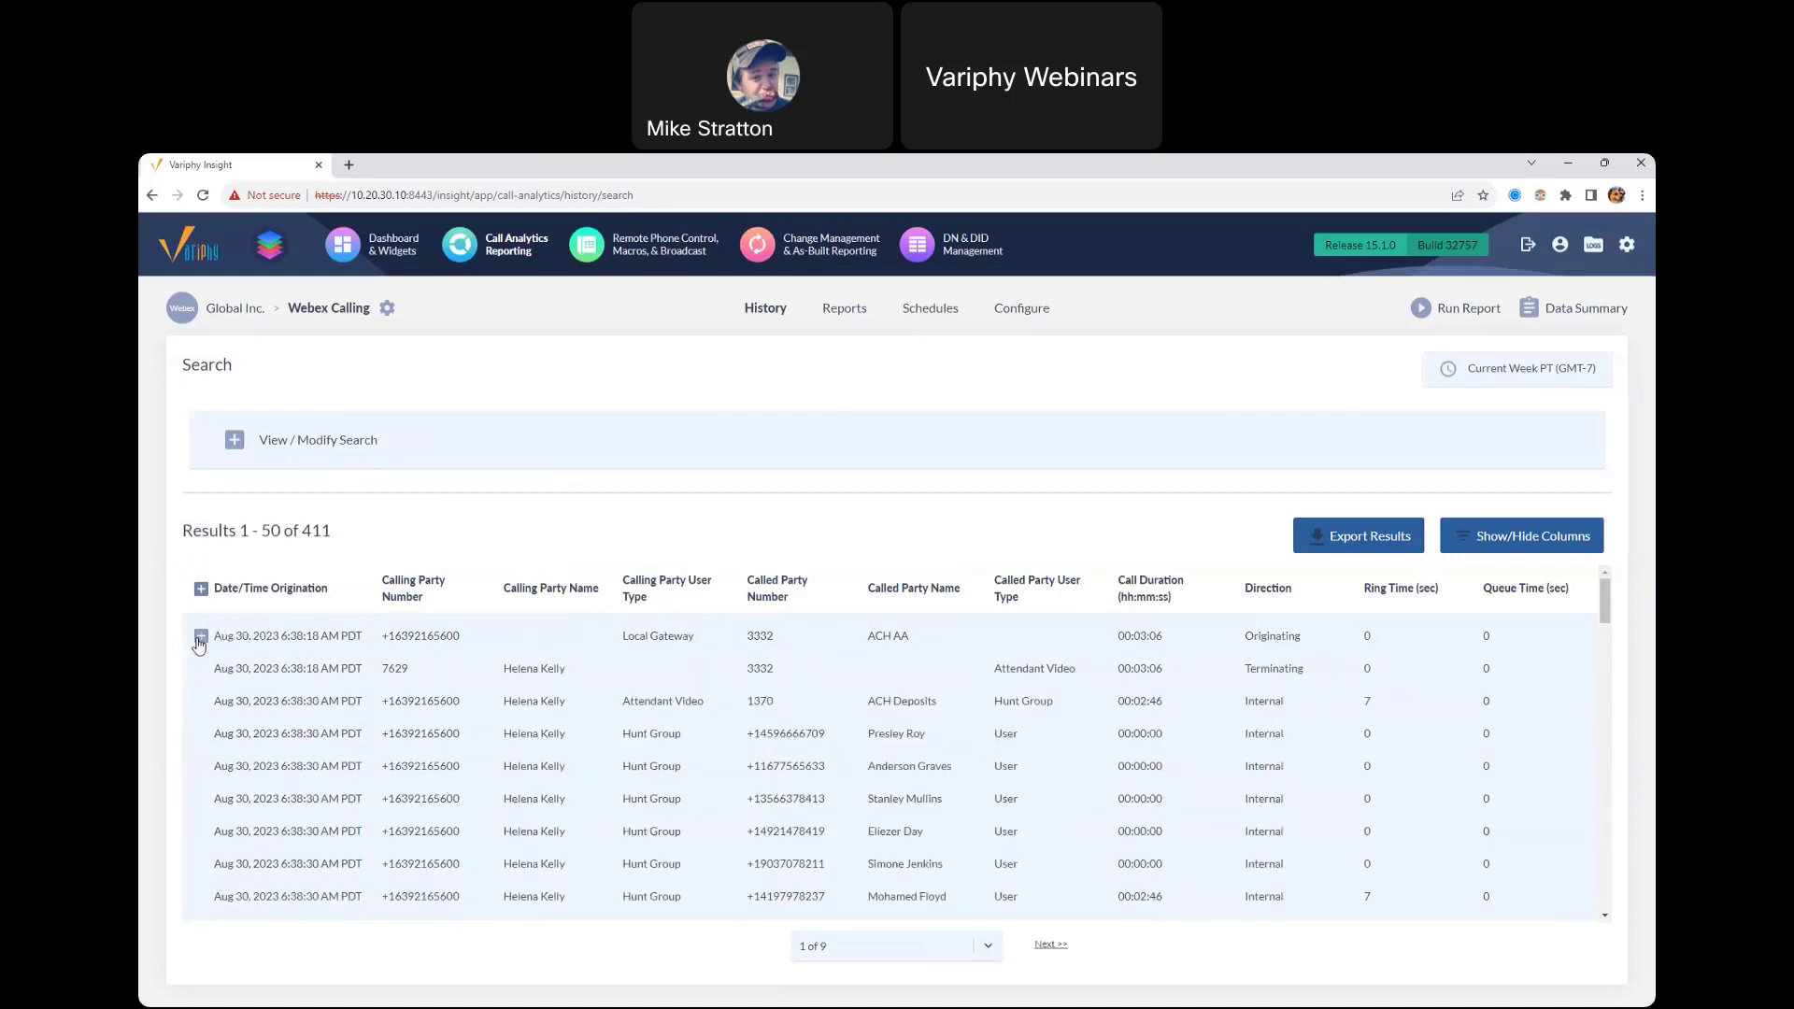
drag(220, 670, 457, 710)
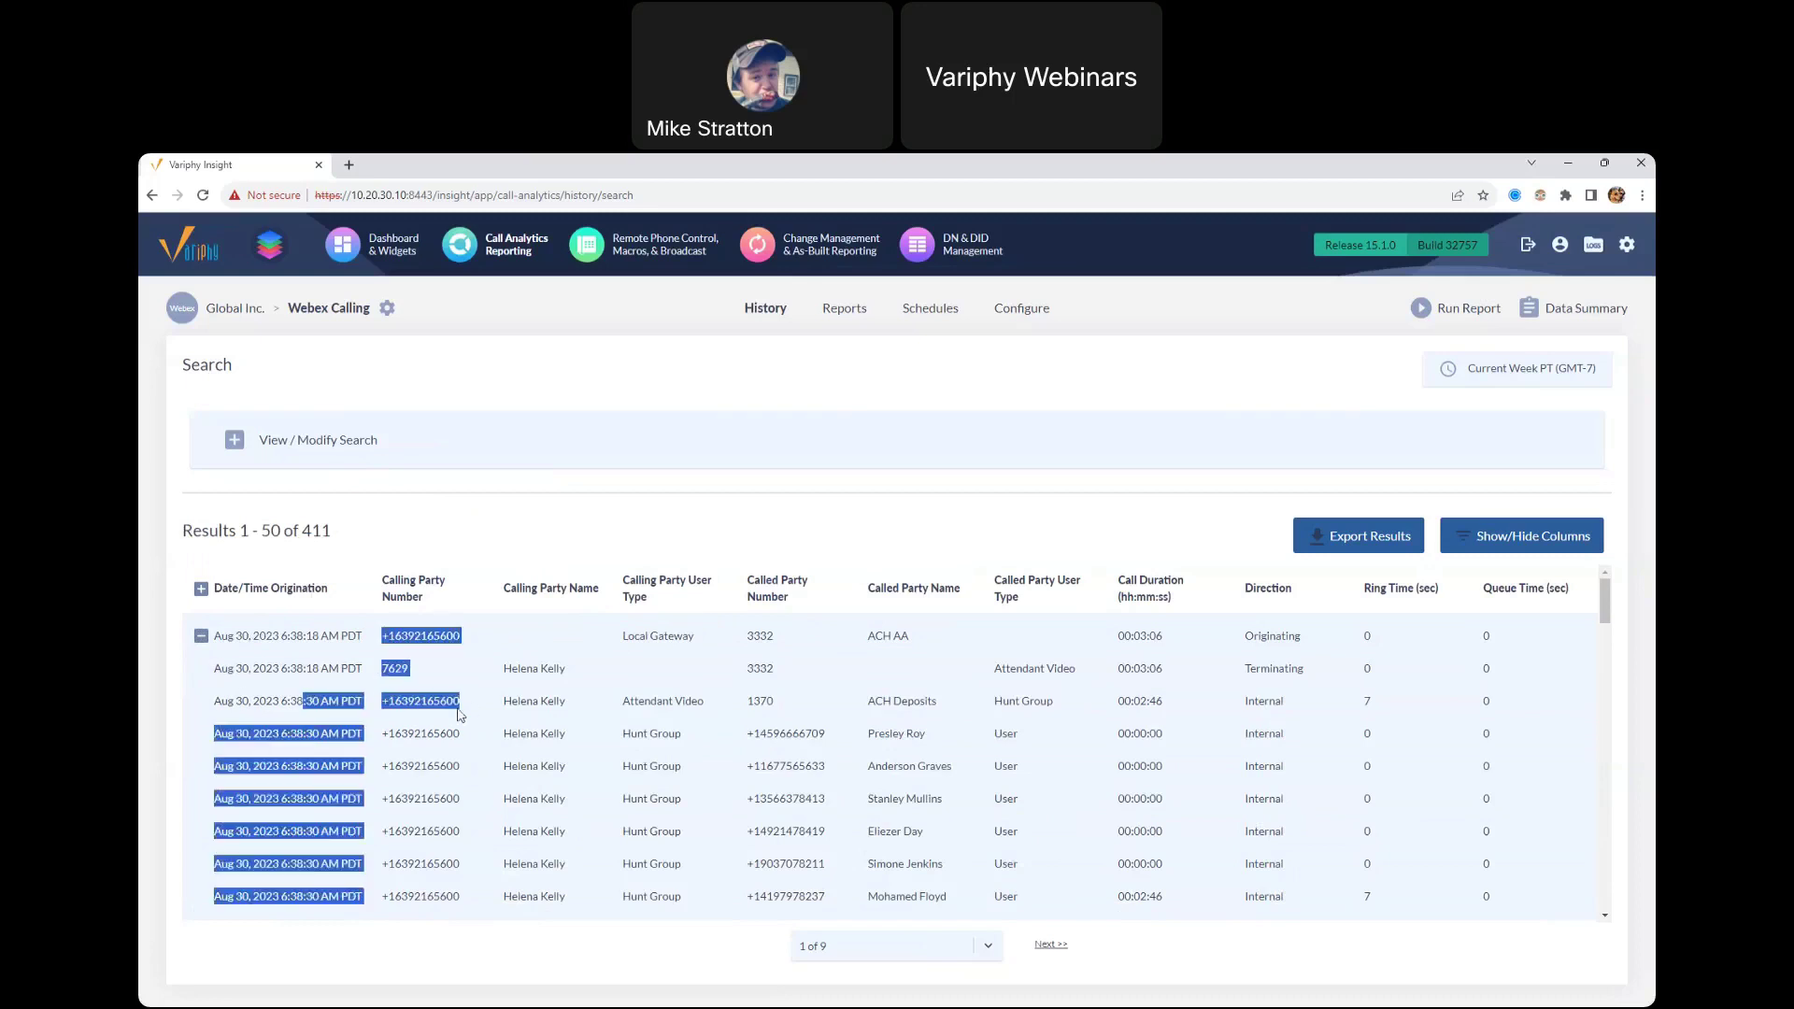
click(528, 760)
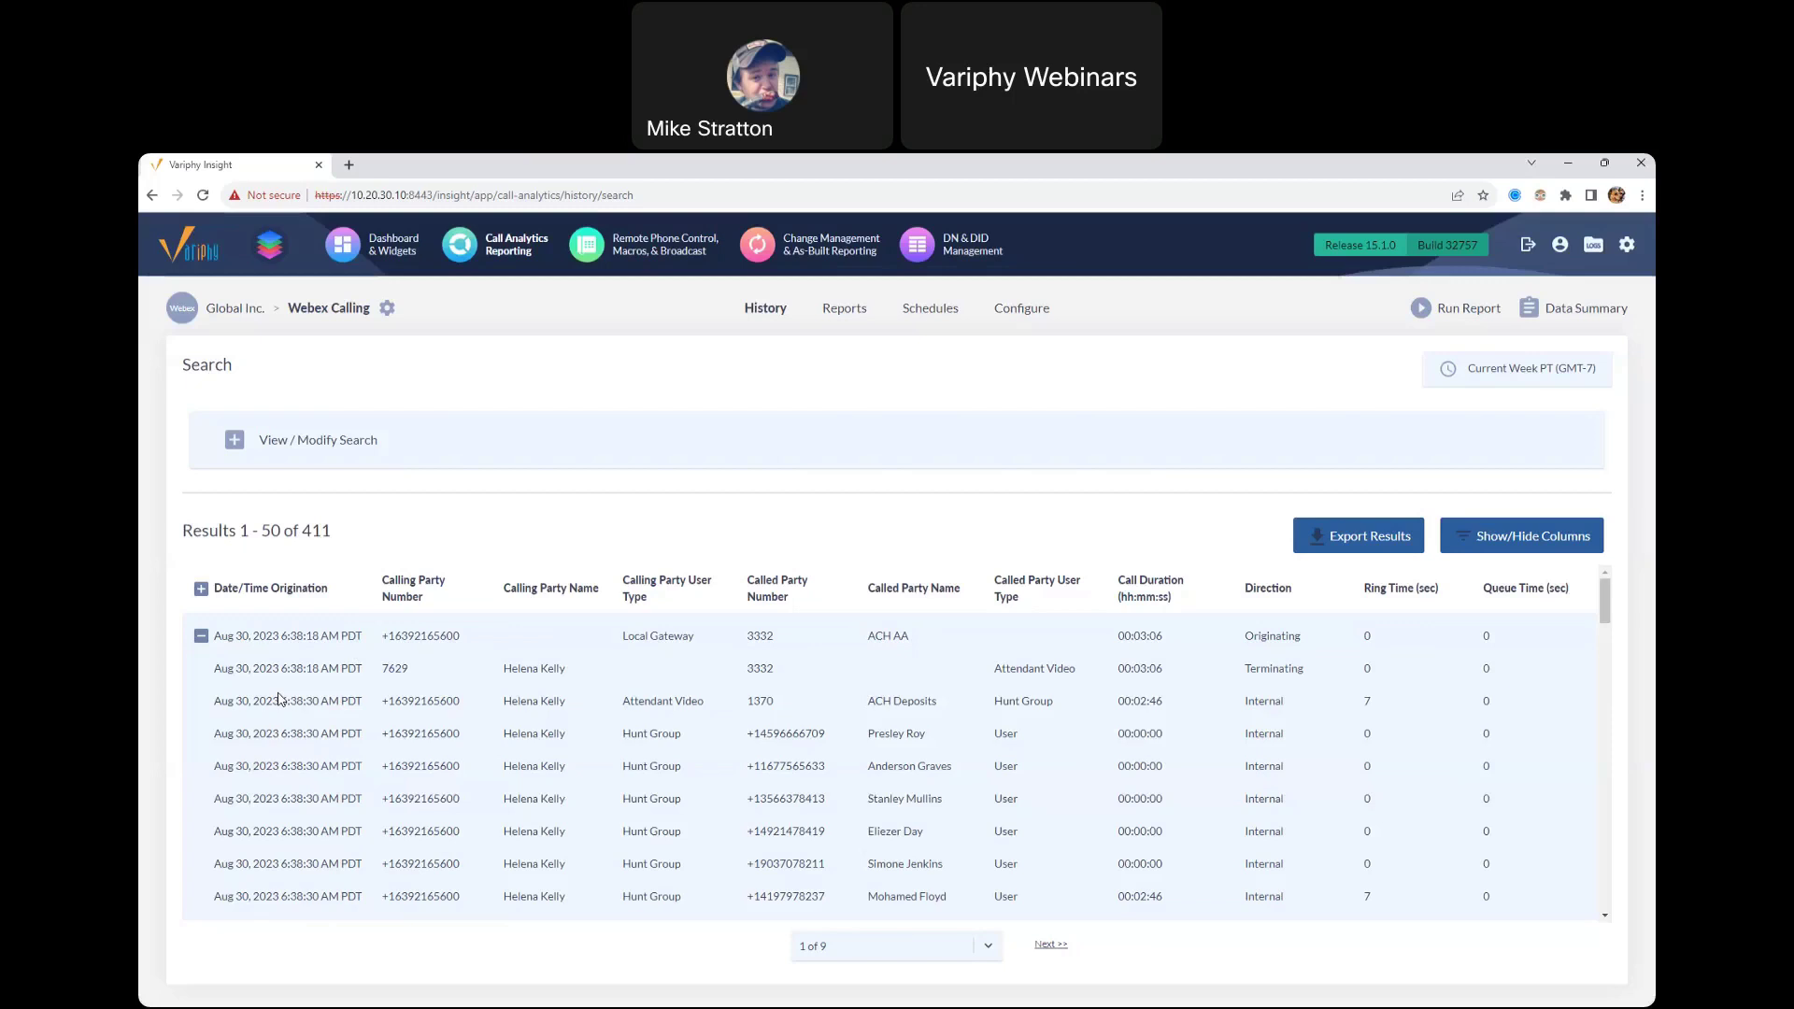
drag(214, 635, 623, 793)
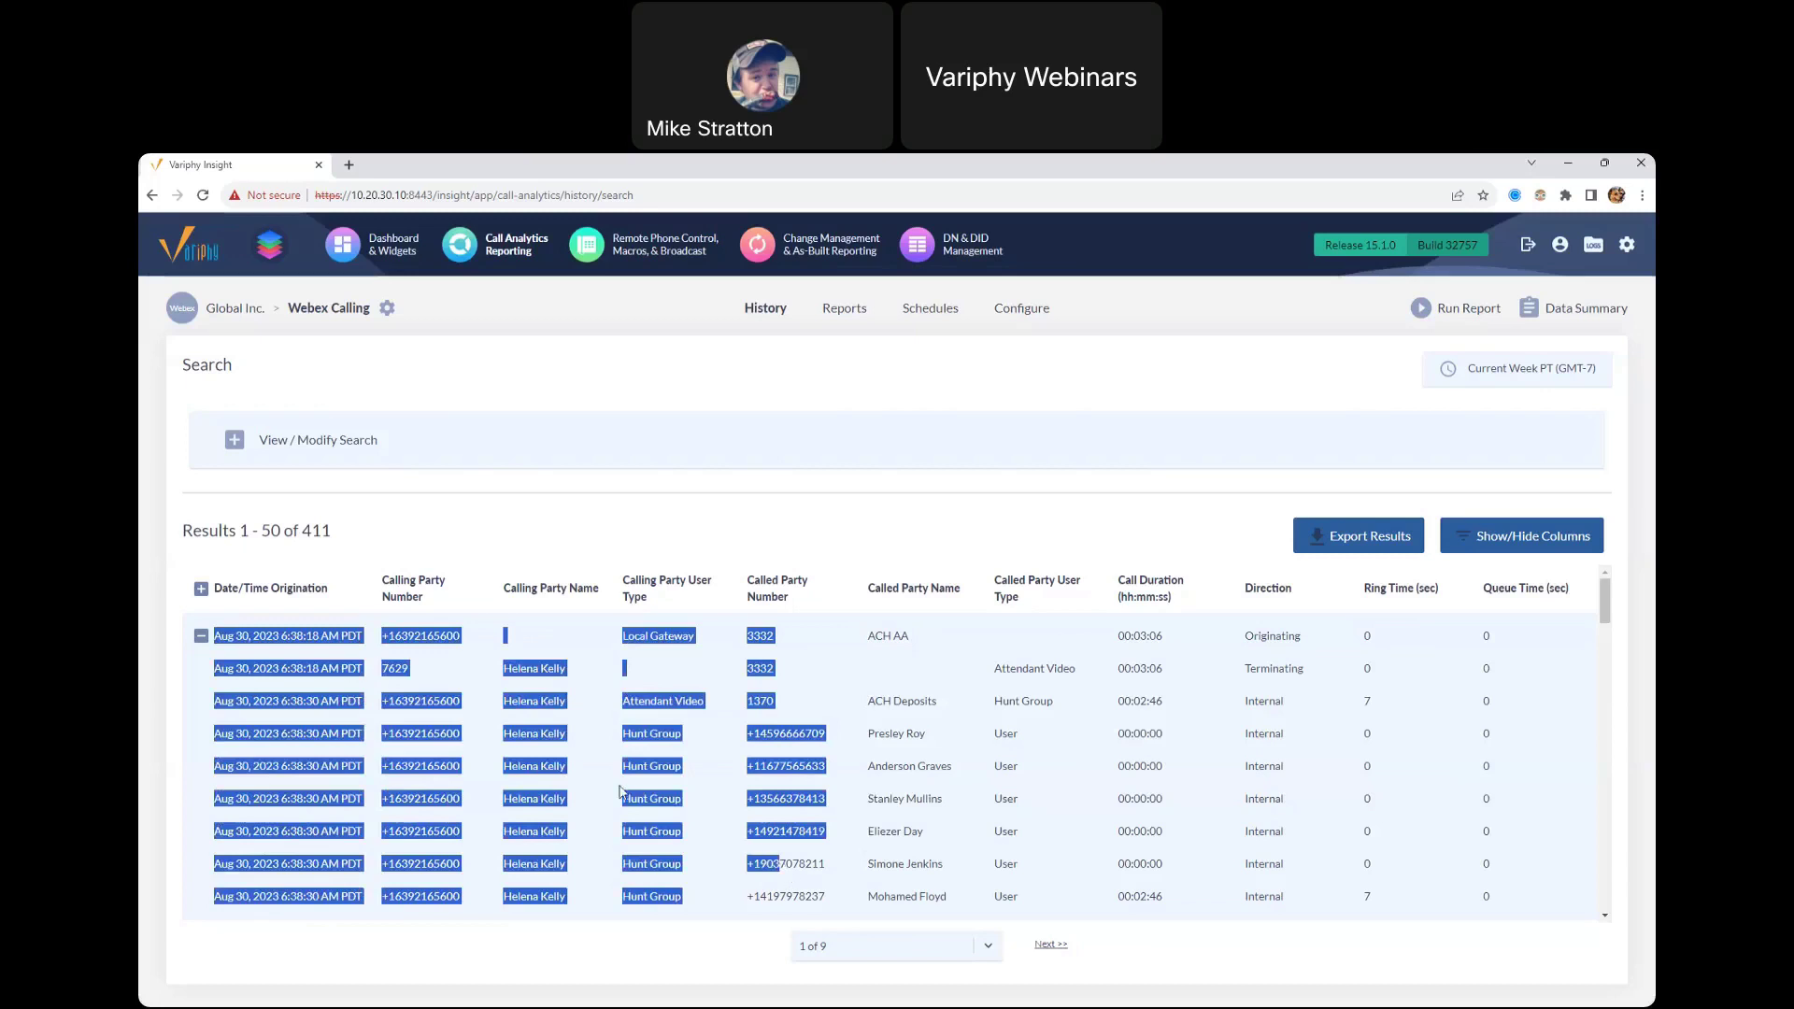
drag(291, 635, 347, 651)
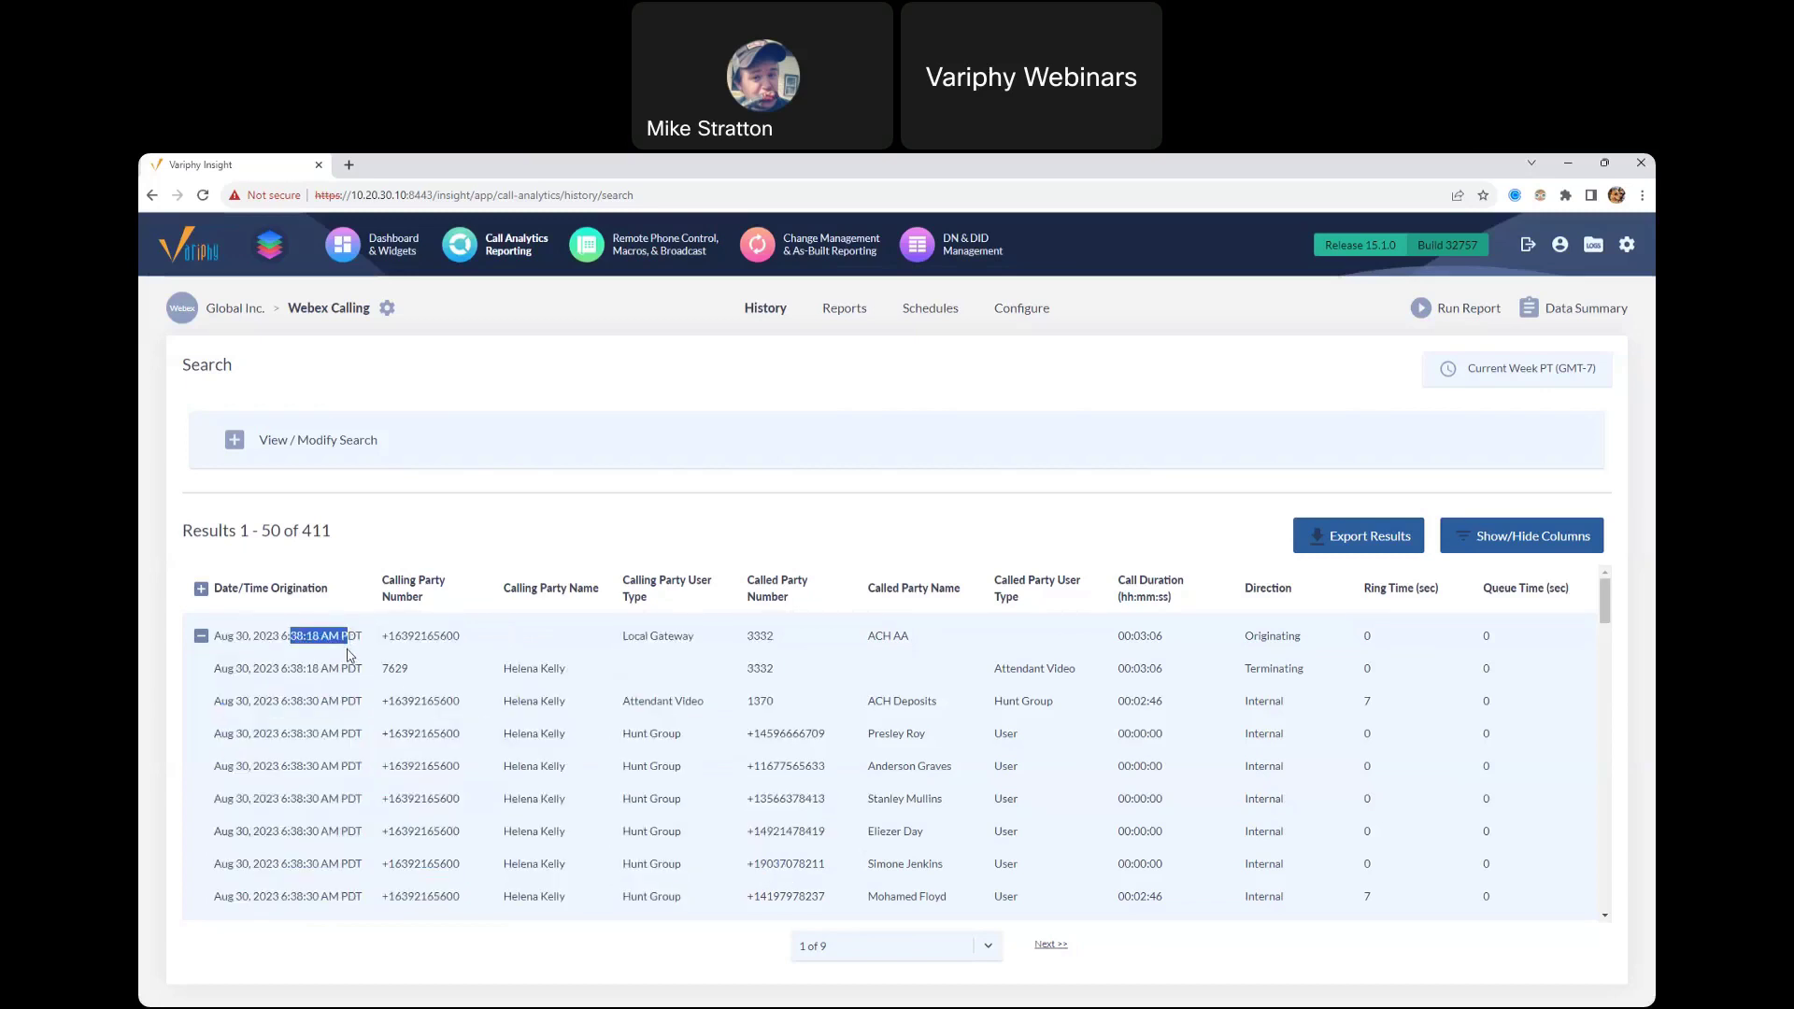
Step: Show the search criteria together with the results and compare the expanded call's legs with the Attendant Video criterion
click(308, 453)
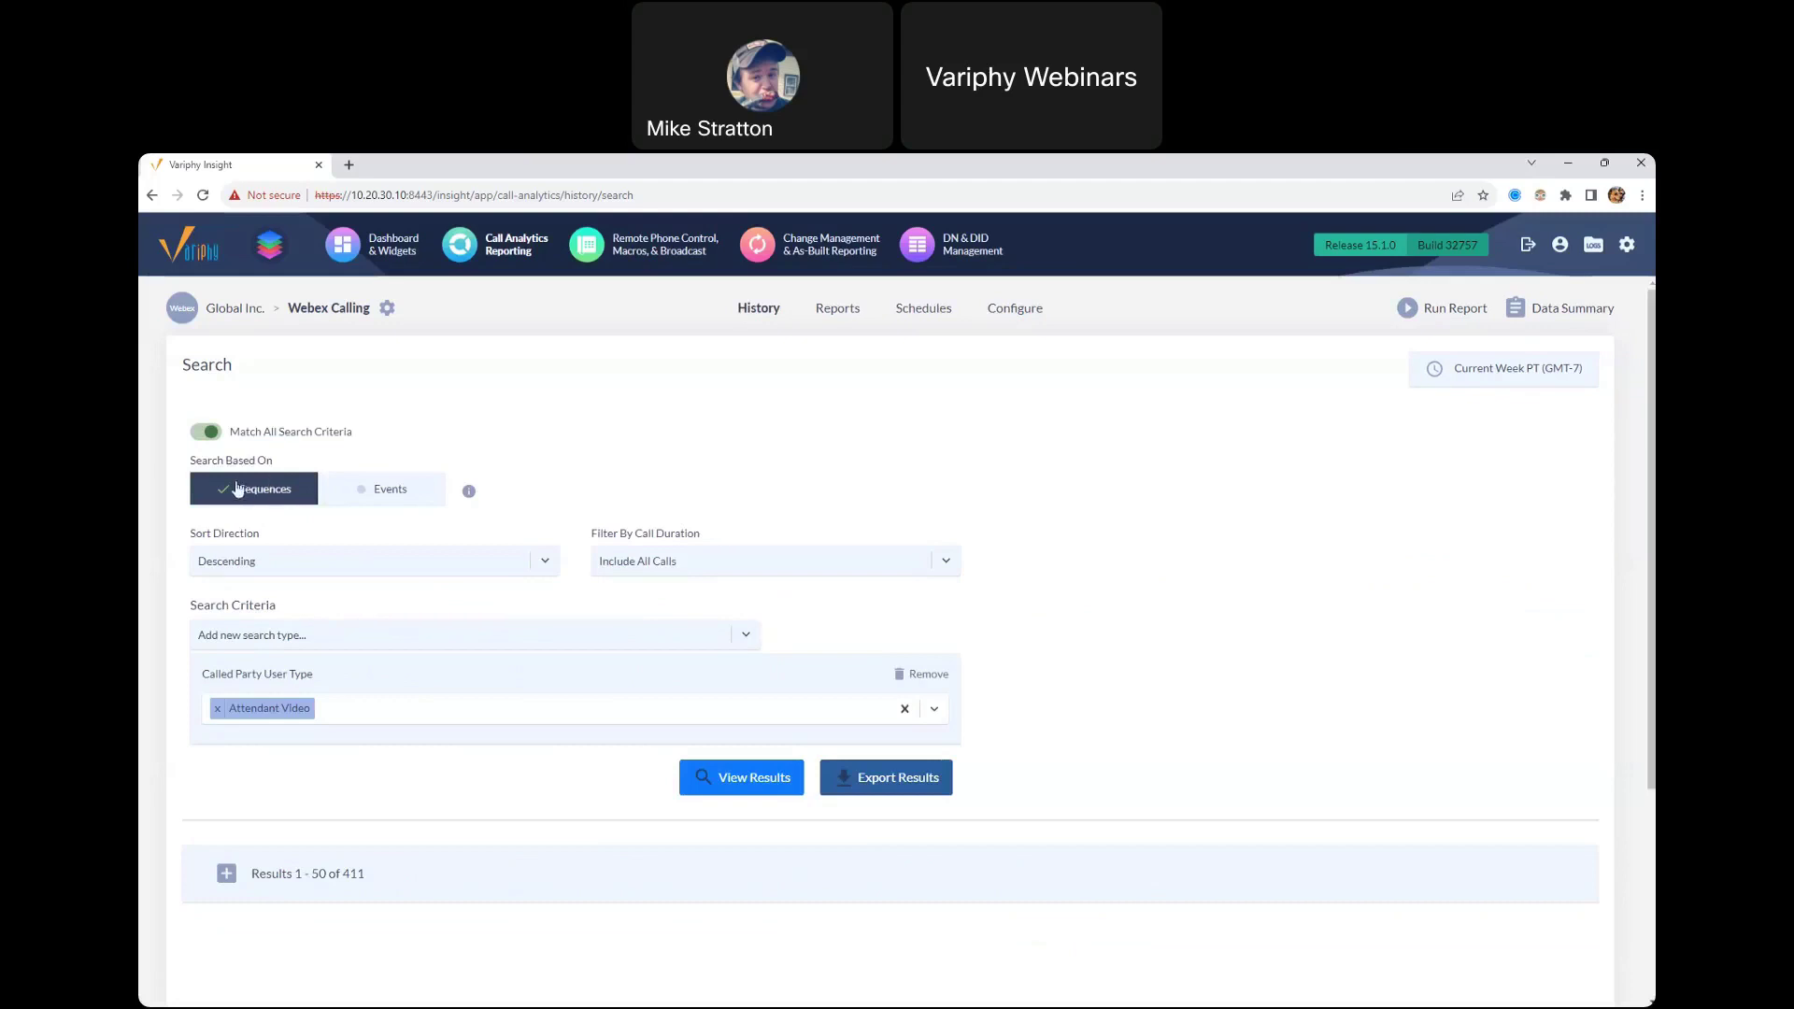
click(322, 874)
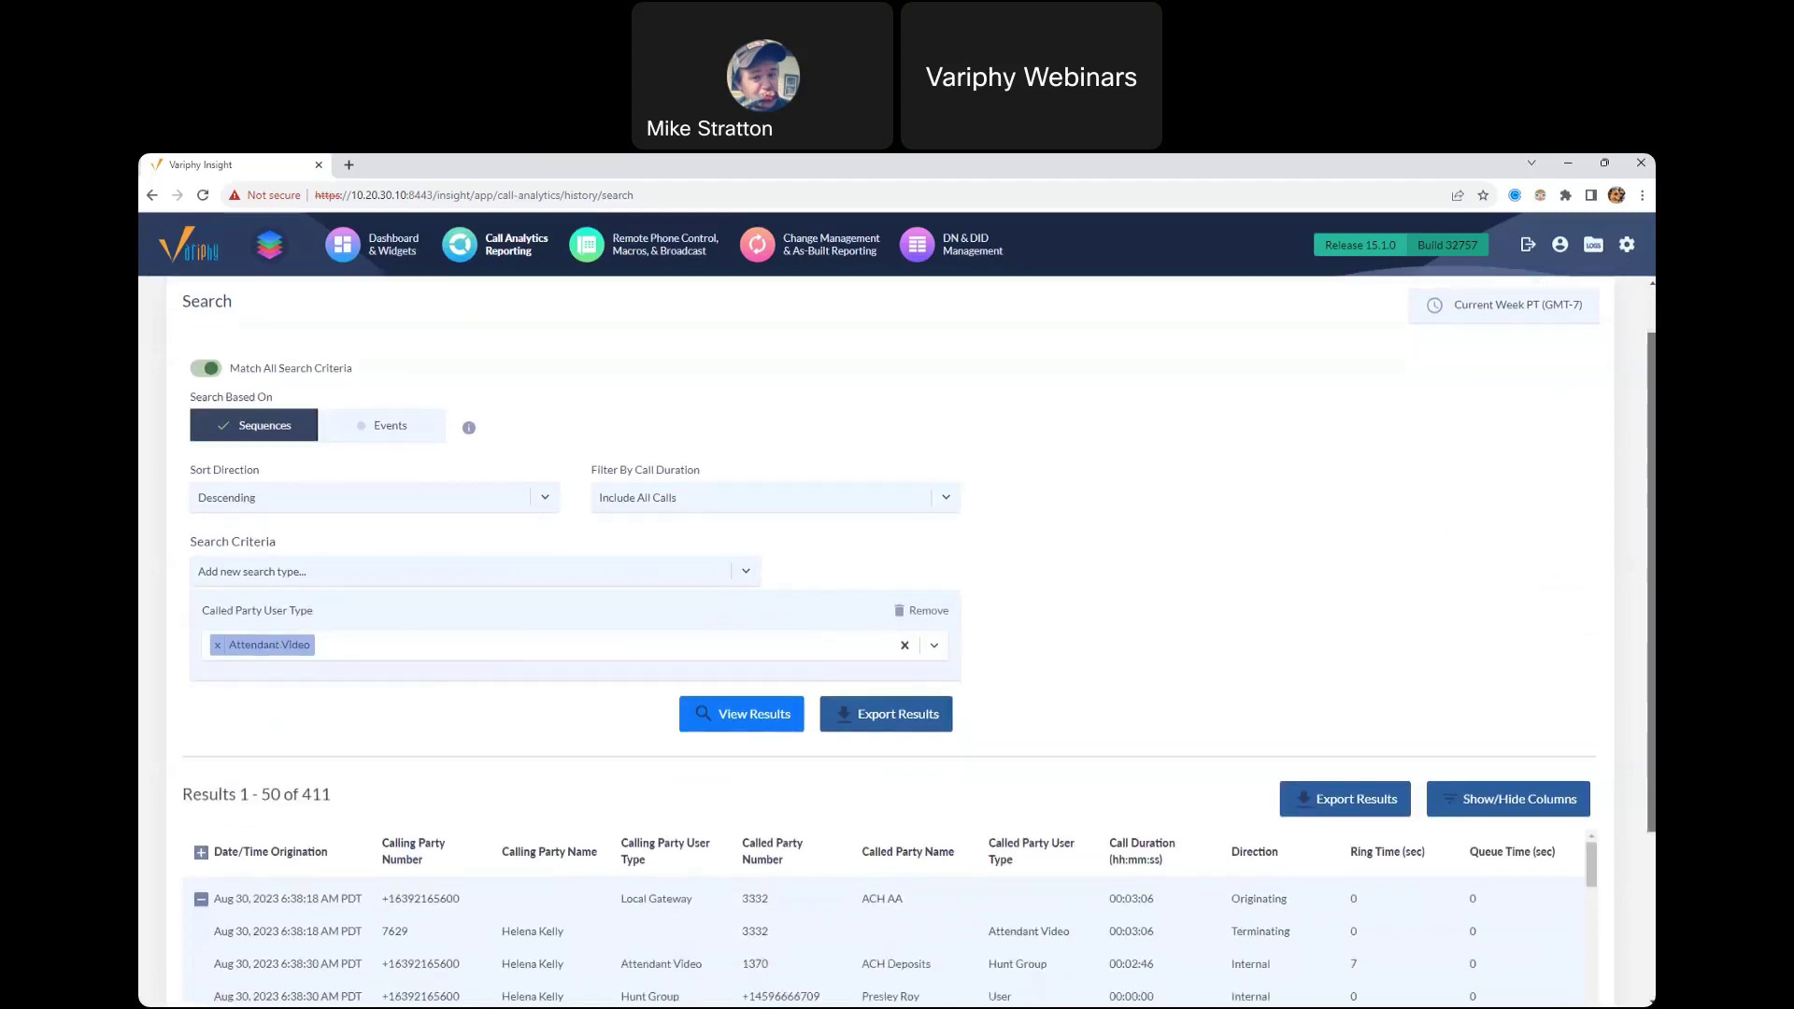
scroll(897, 635, down, 2)
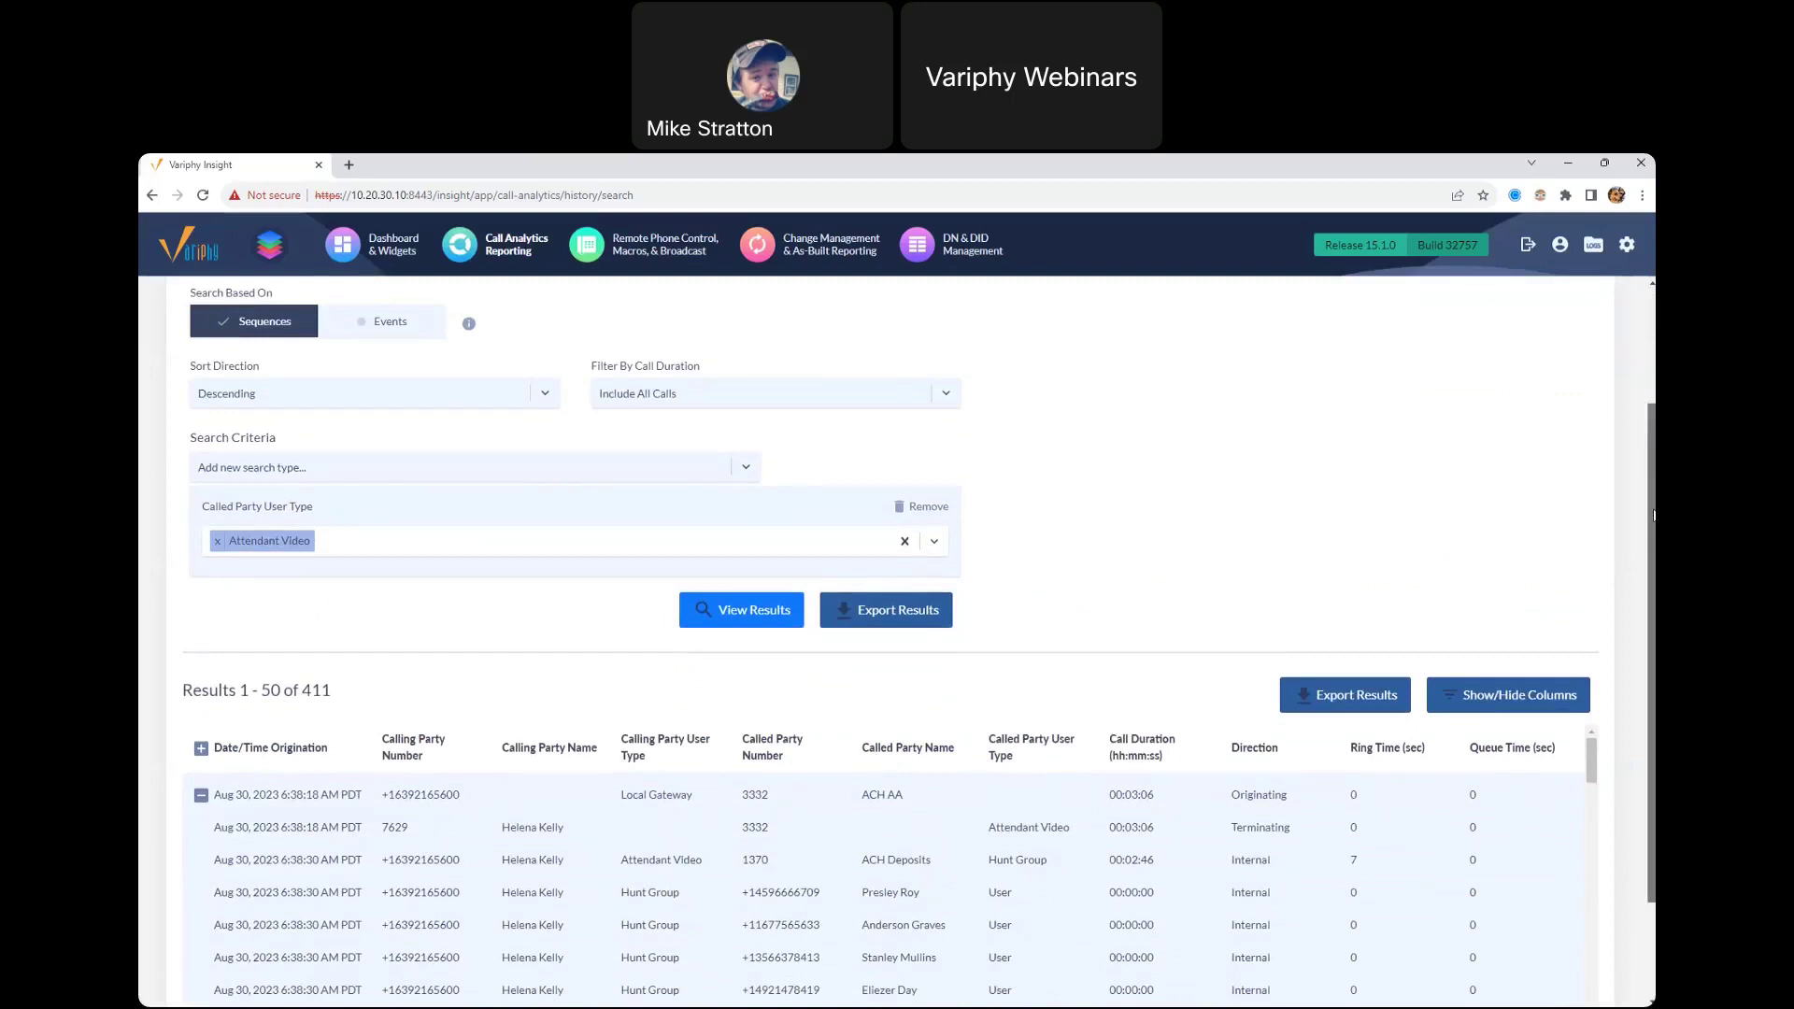
scroll(285, 657, down, 2)
drag(285, 659, 1031, 717)
click(1030, 717)
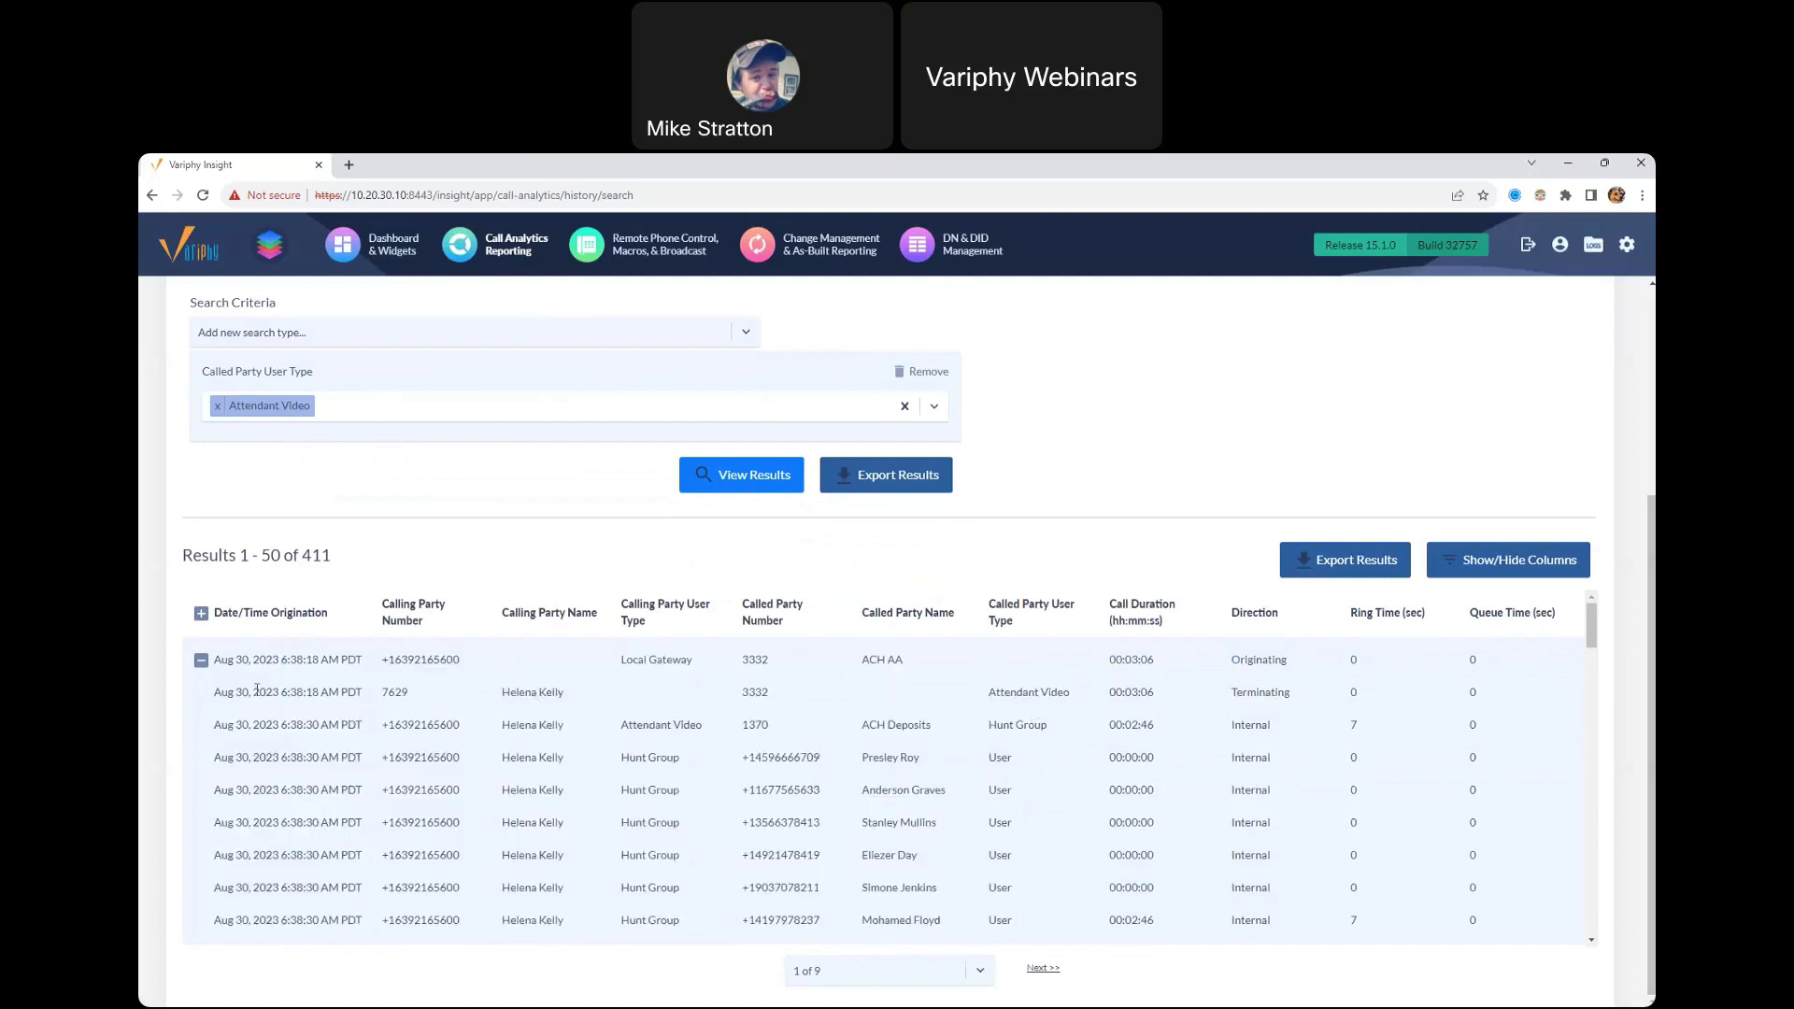
drag(215, 696, 359, 693)
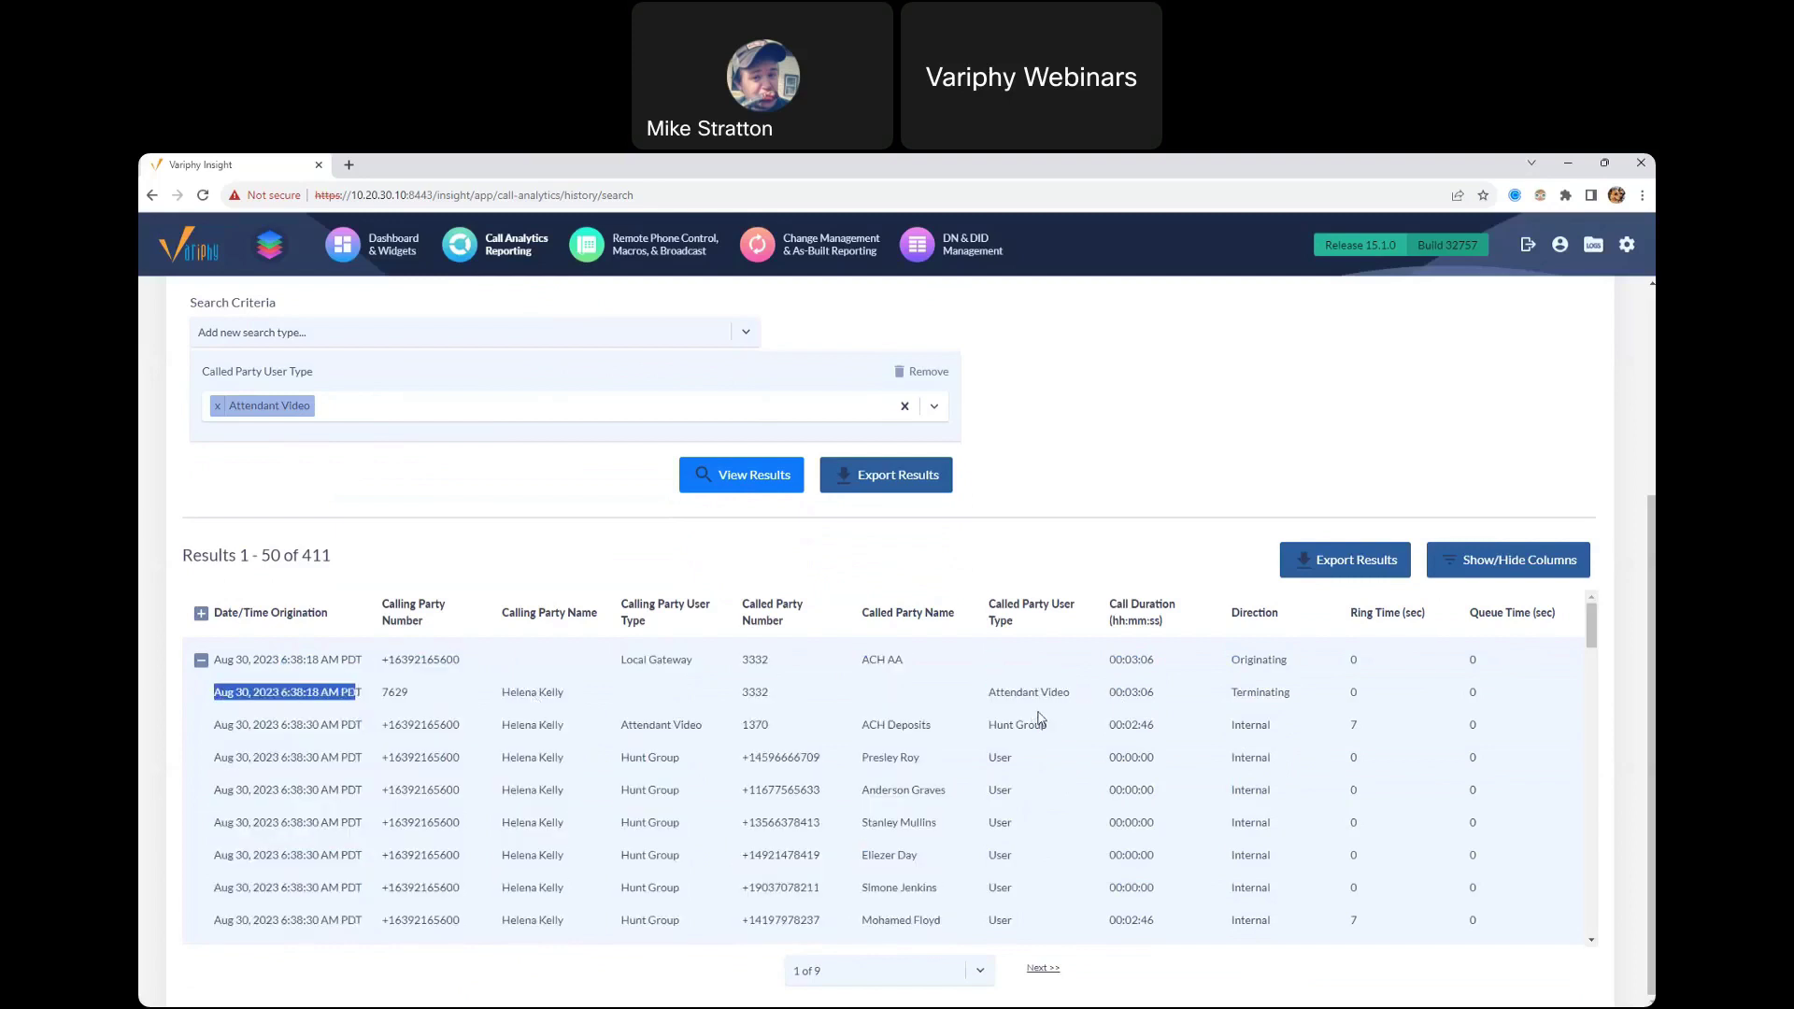
Step: Base the search on Events instead of Sequences and view the matching call events
drag(988, 692, 1070, 692)
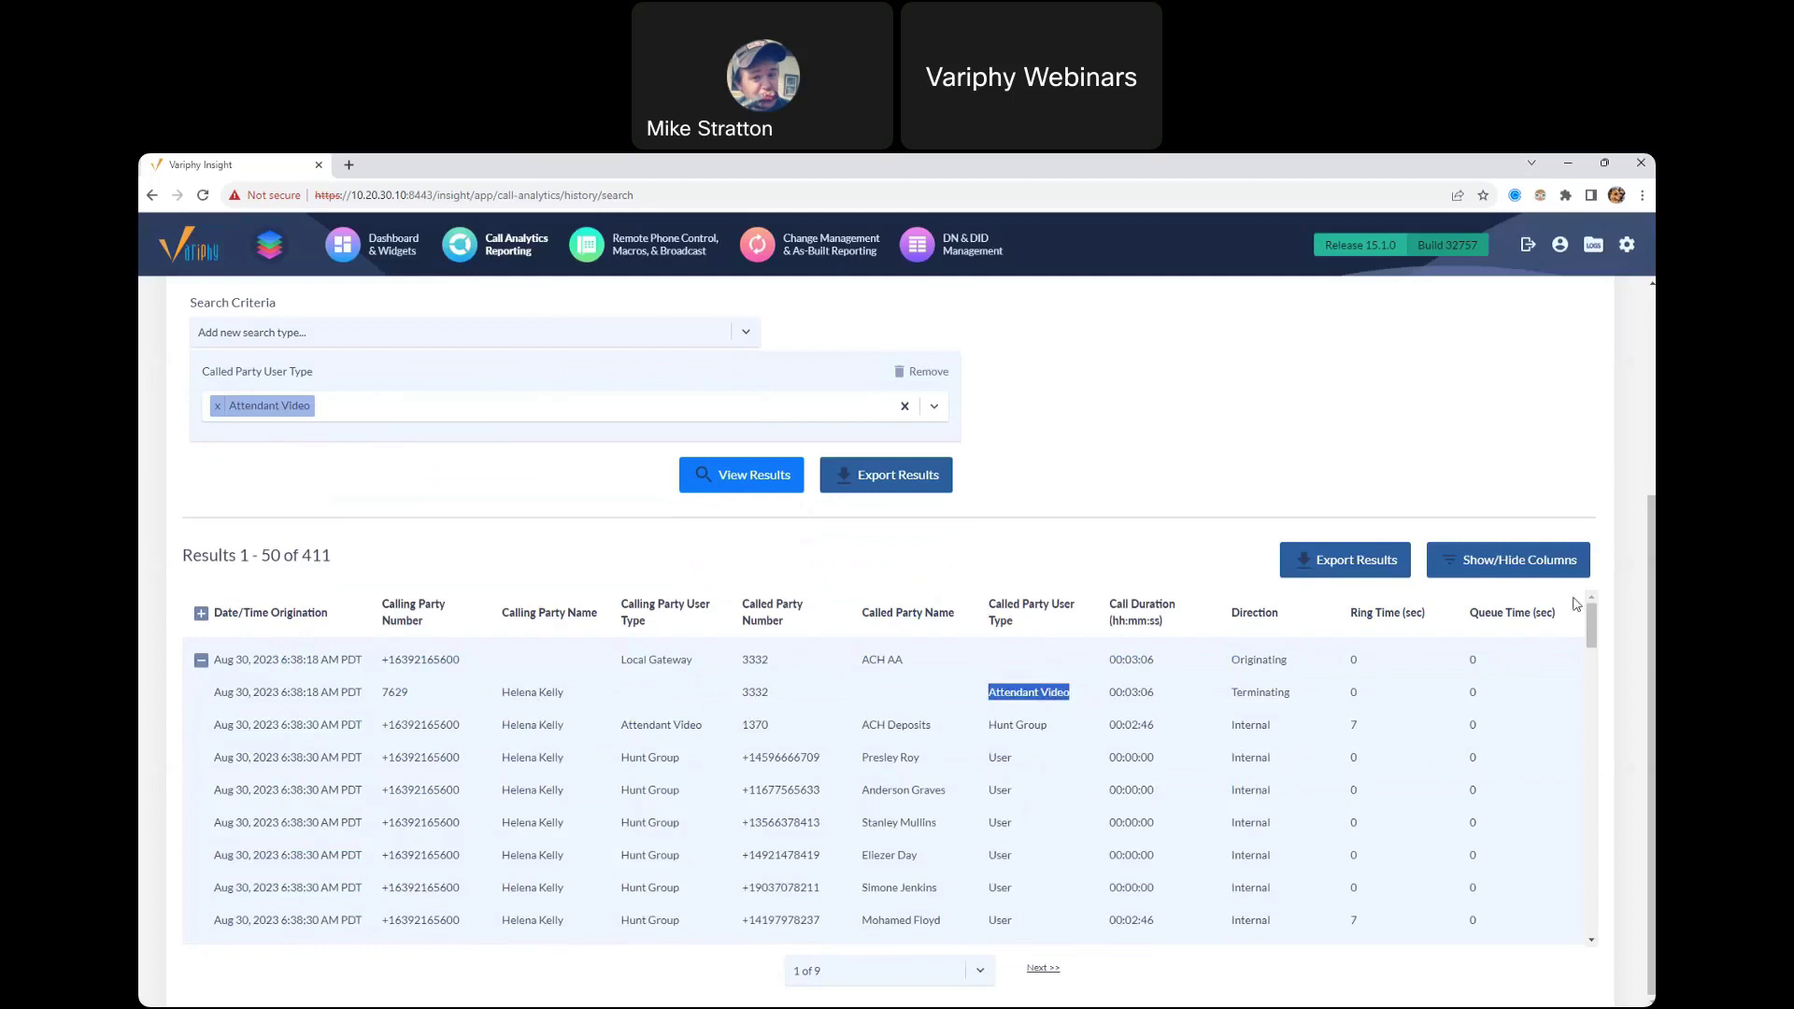
scroll(512, 439, up, 3)
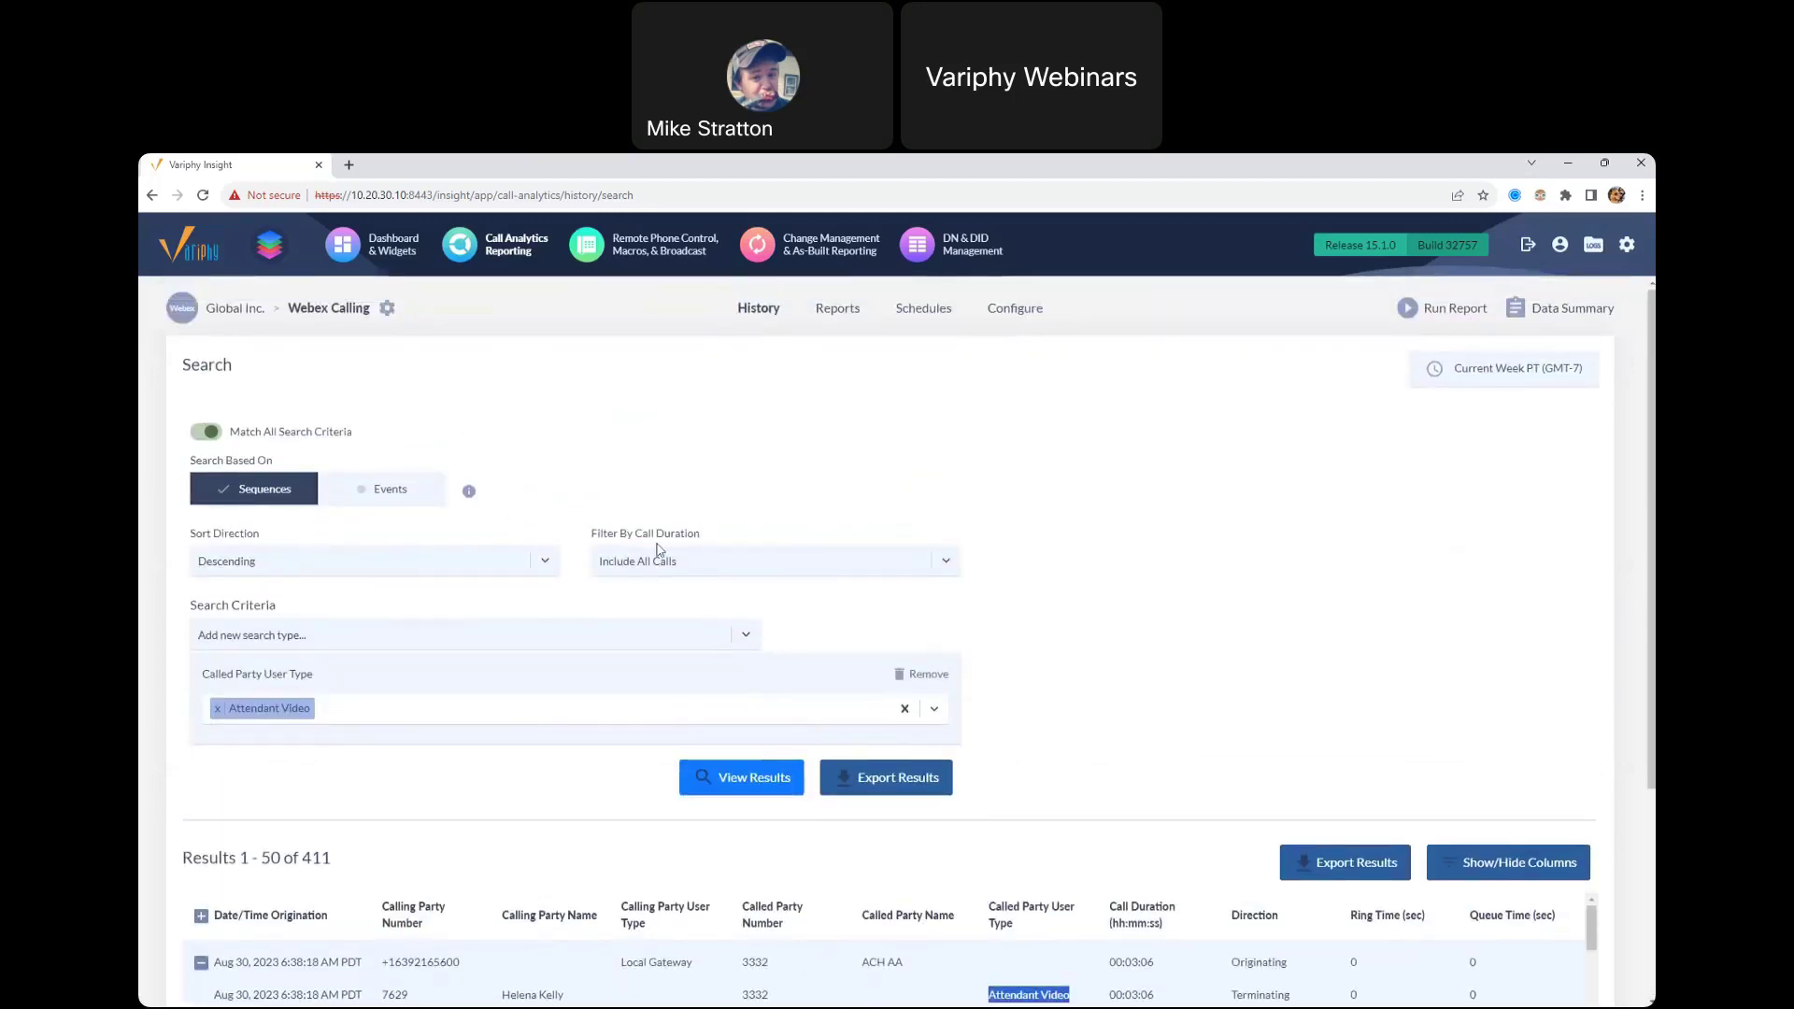
click(408, 500)
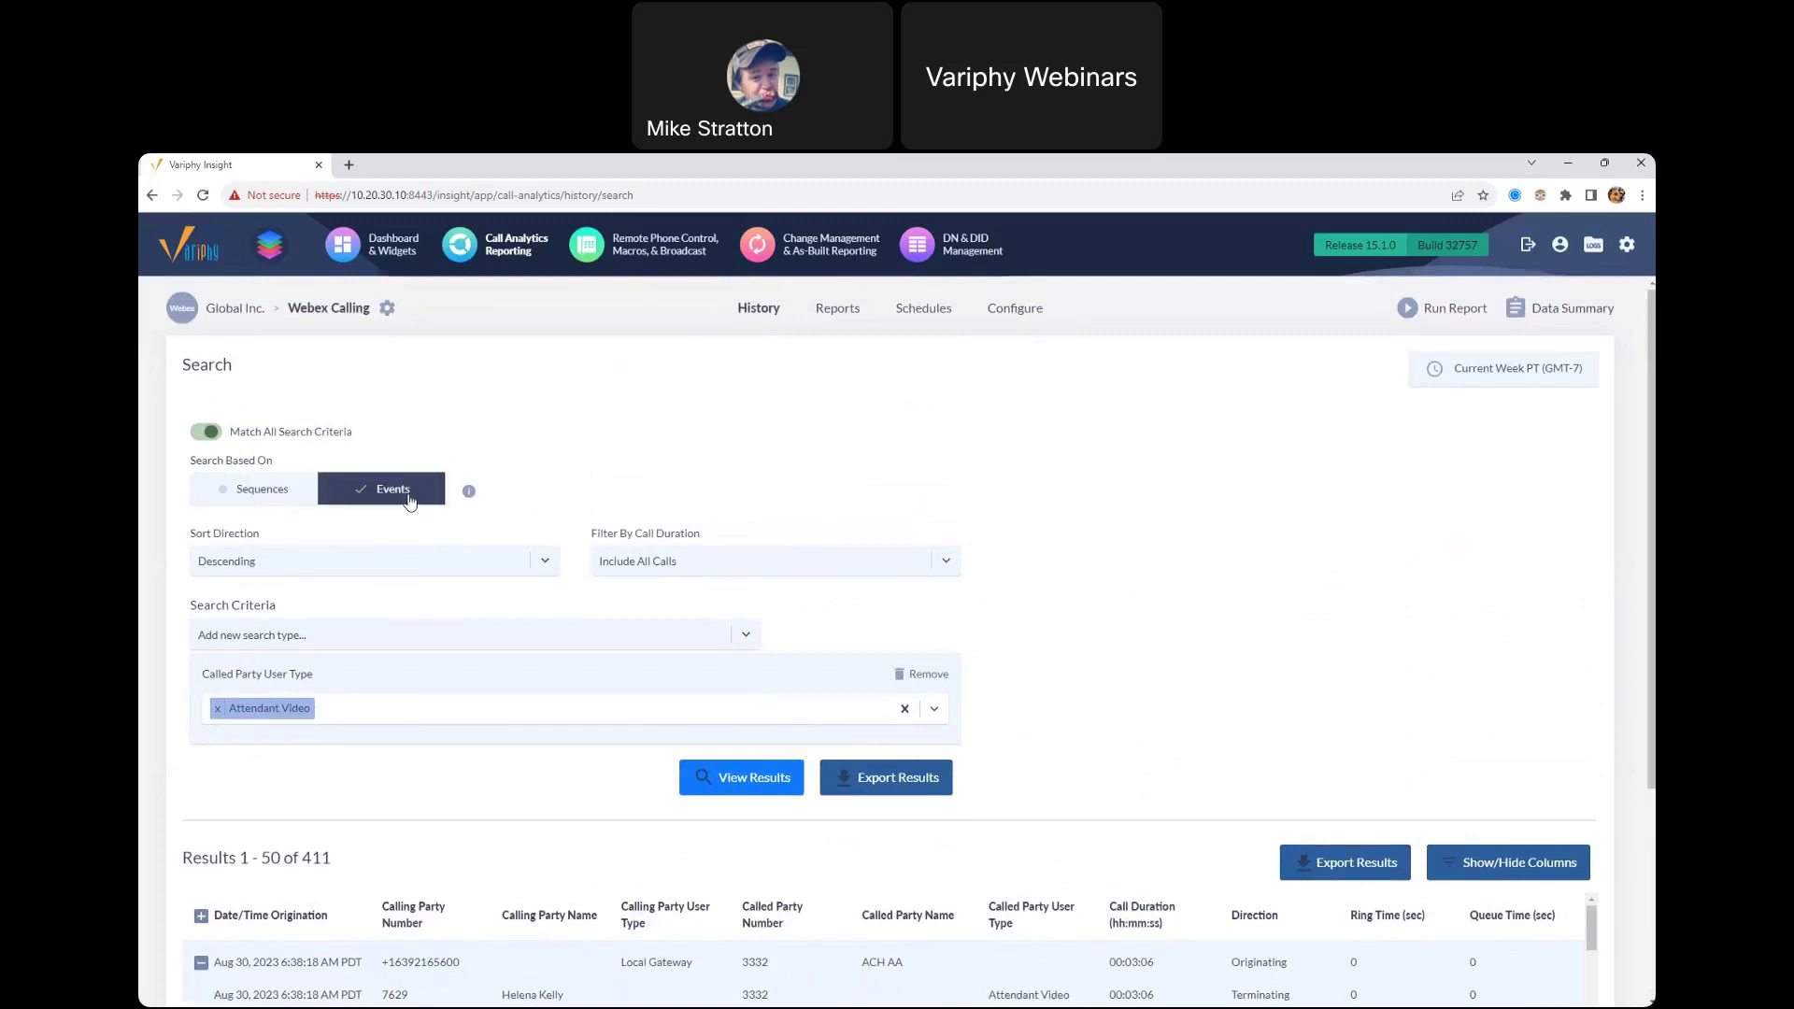
click(738, 777)
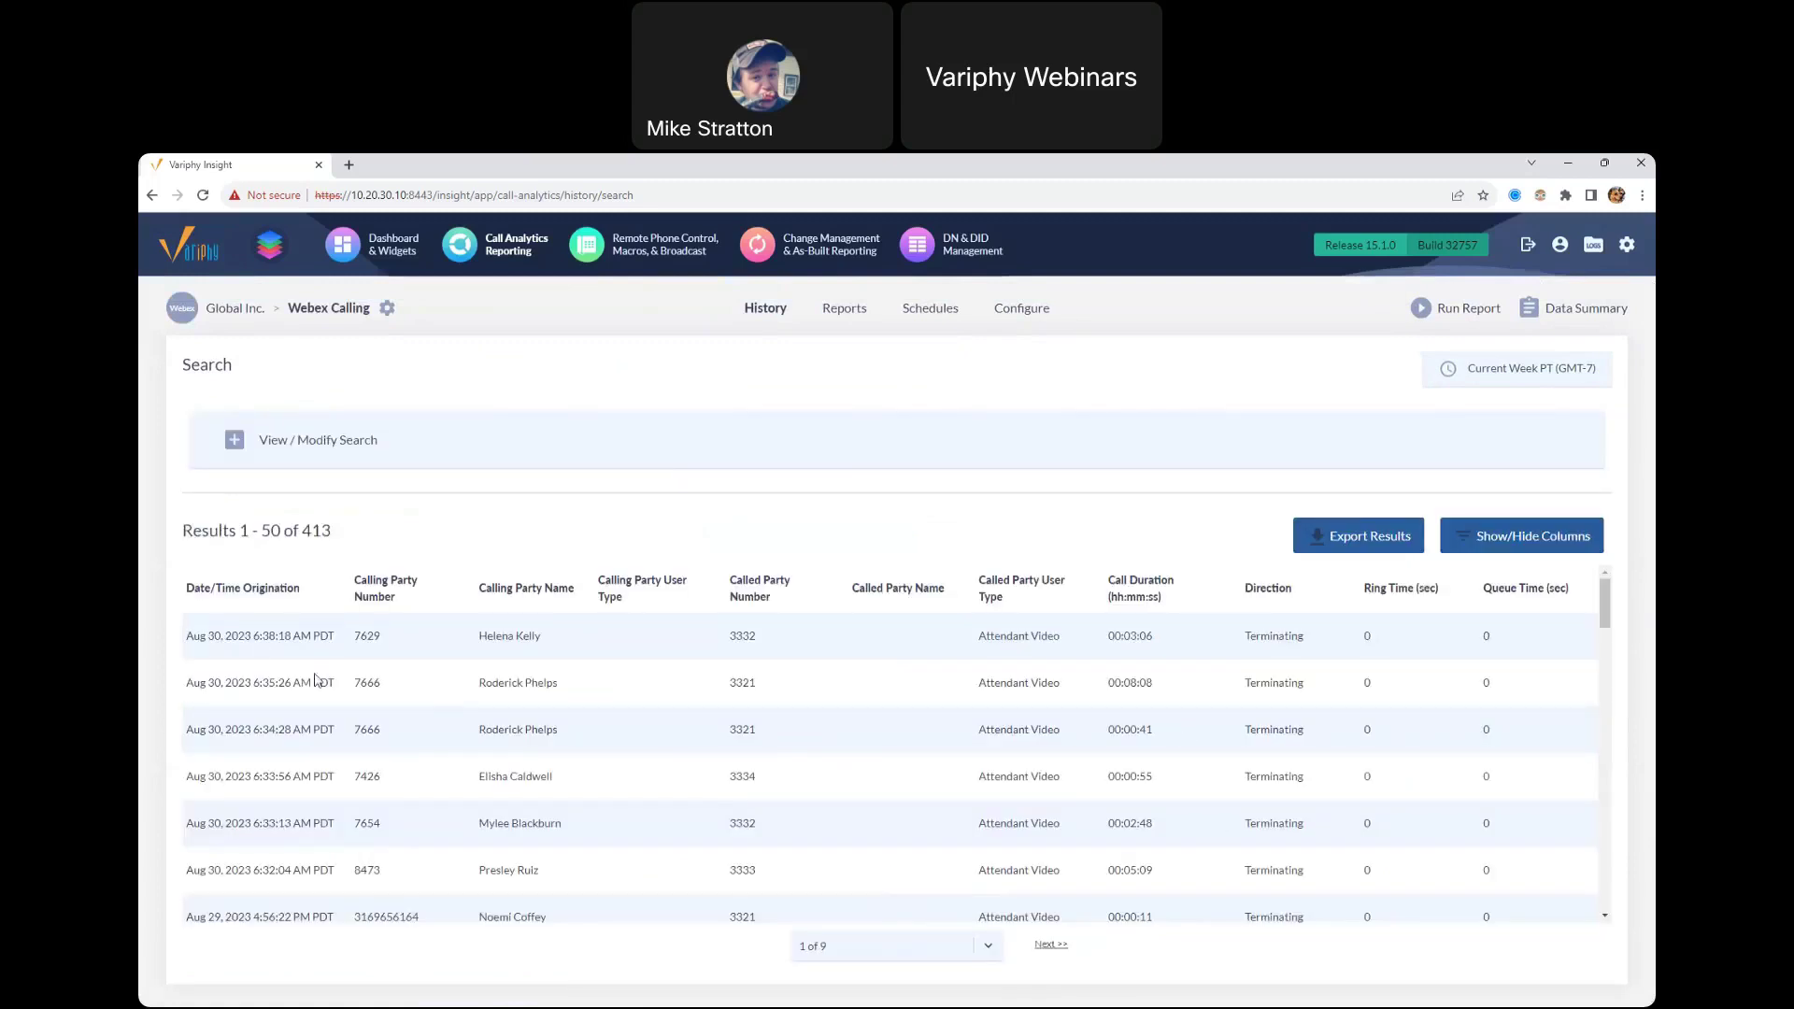
Step: Examine the result count and the Called Party User Type column of the event-based results
double_click(327, 530)
click(531, 653)
drag(1054, 644, 1064, 775)
drag(984, 581, 1018, 606)
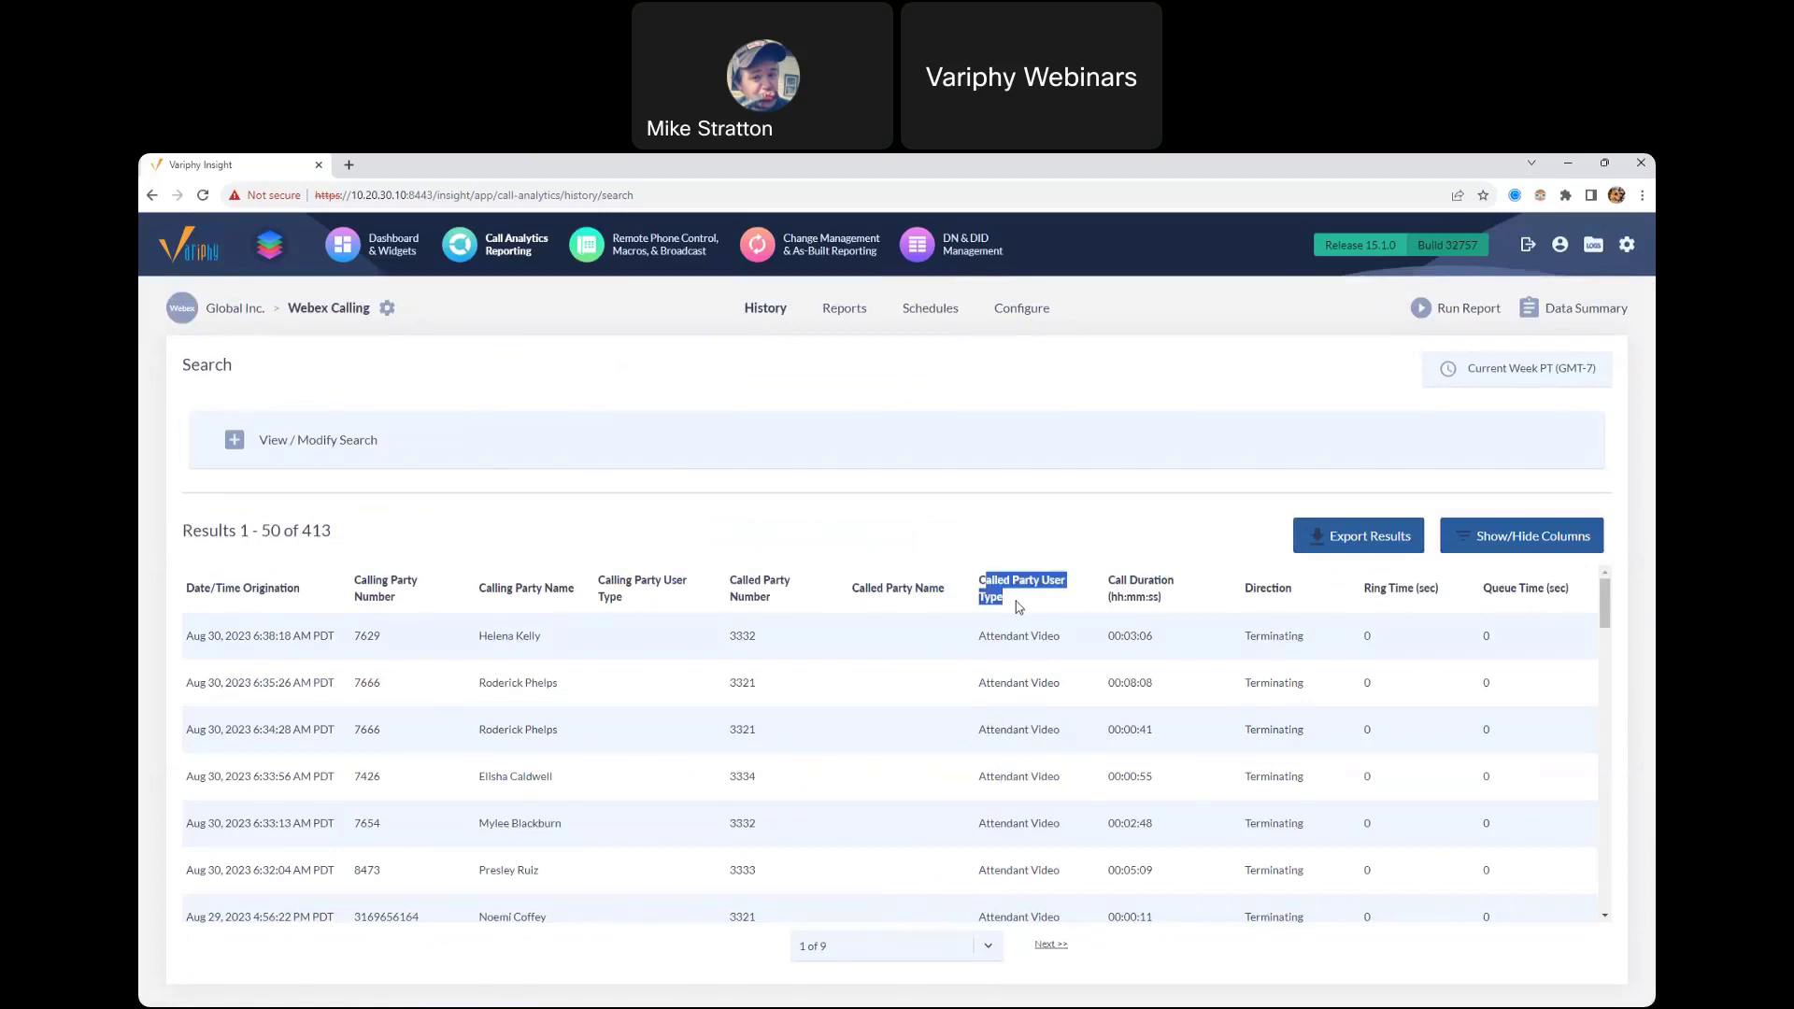
Step: Show the search criteria together with the event results and examine the different called party numbers
click(493, 461)
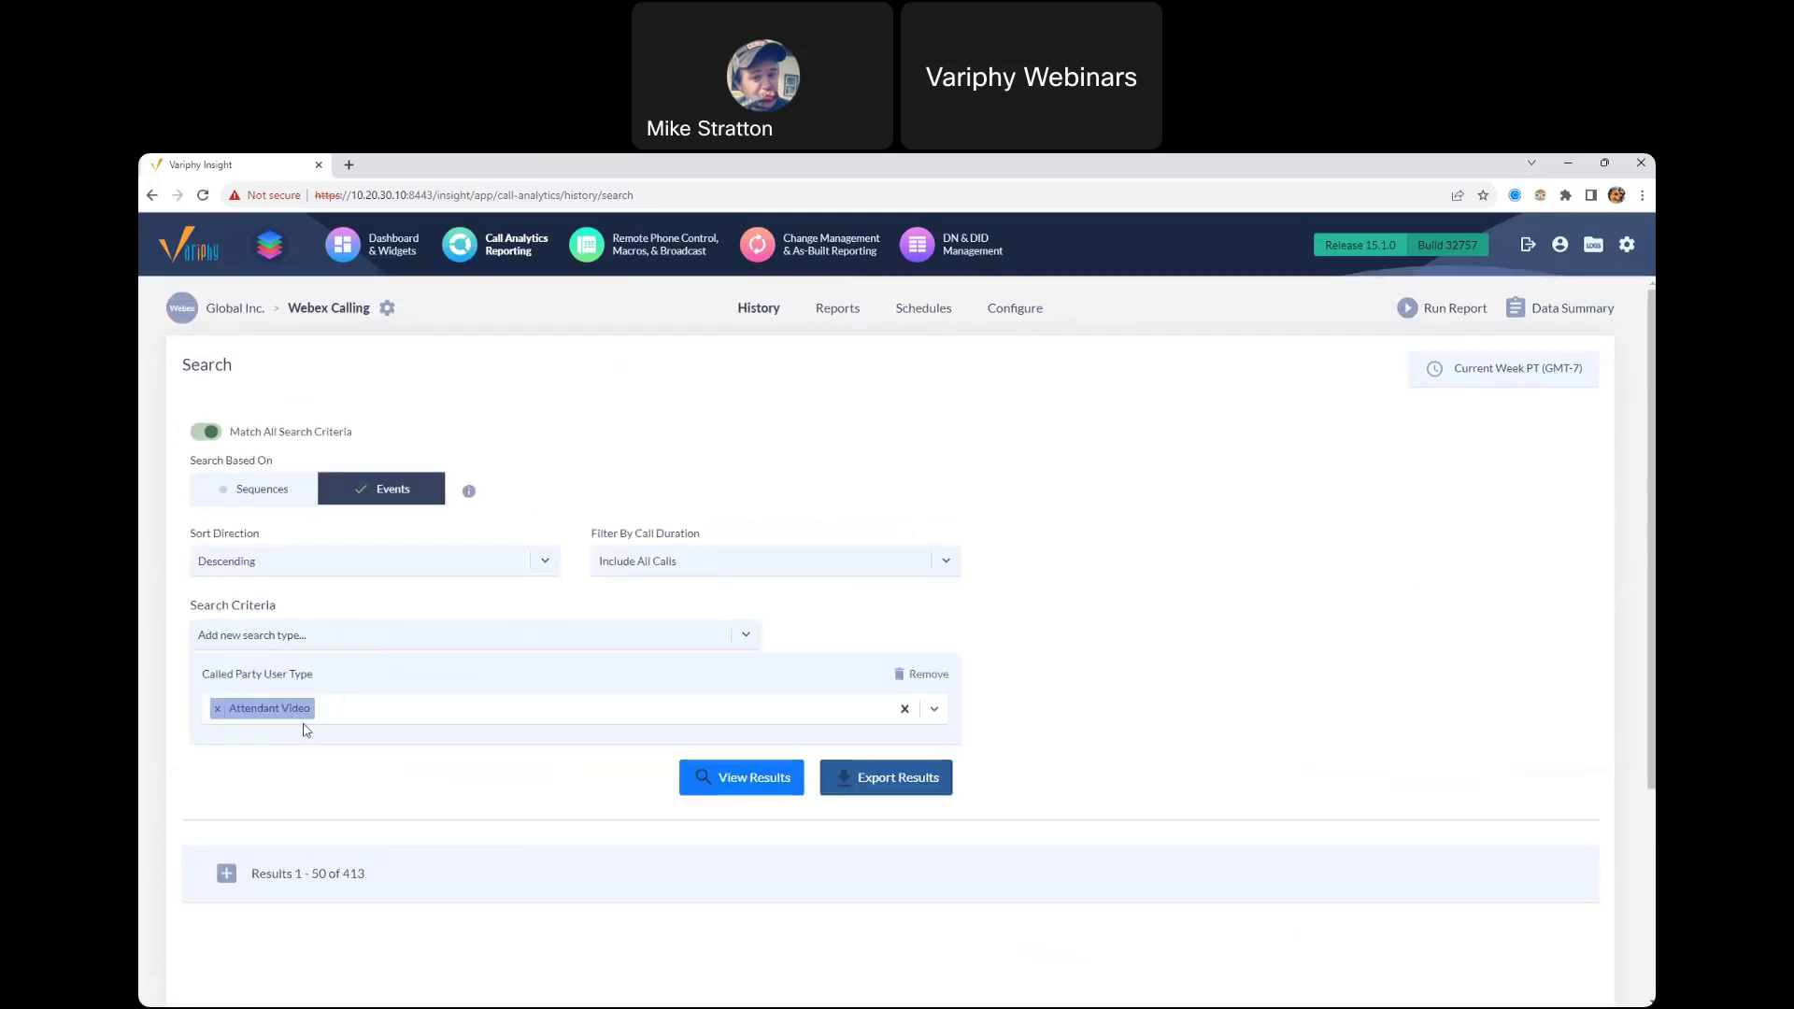
click(273, 882)
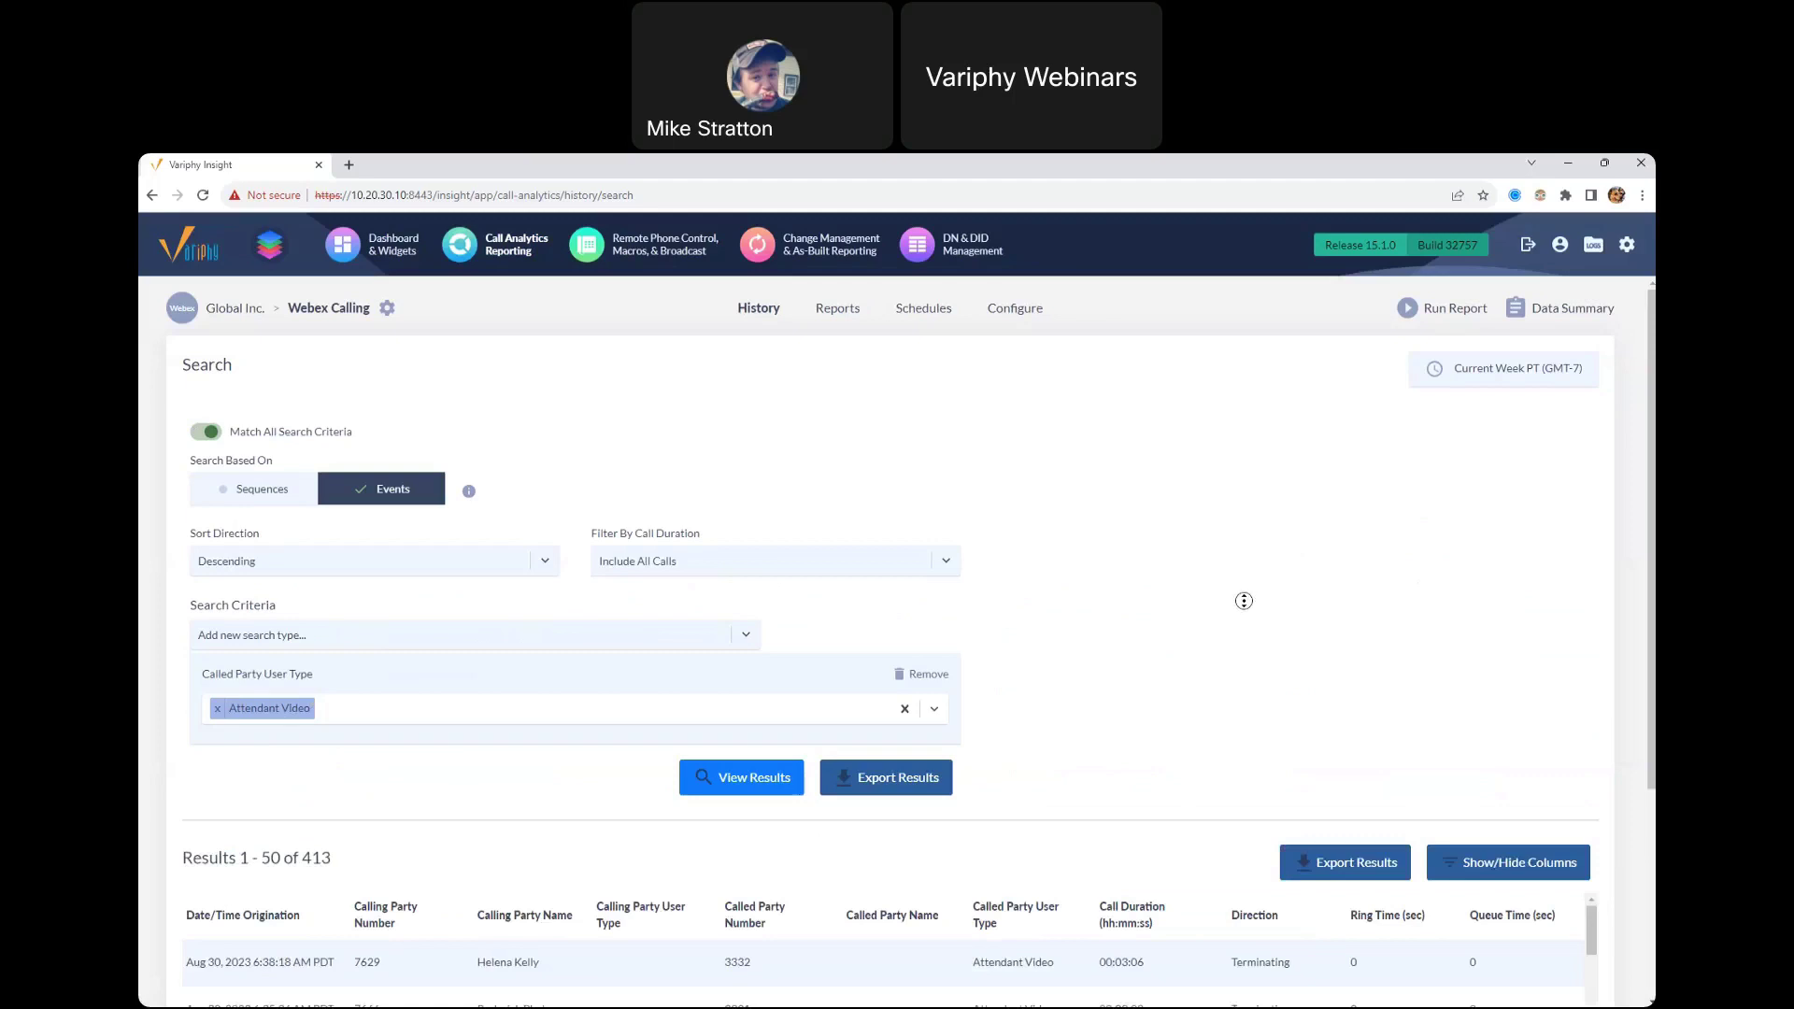
scroll(1243, 602, down, 3)
drag(710, 663, 794, 757)
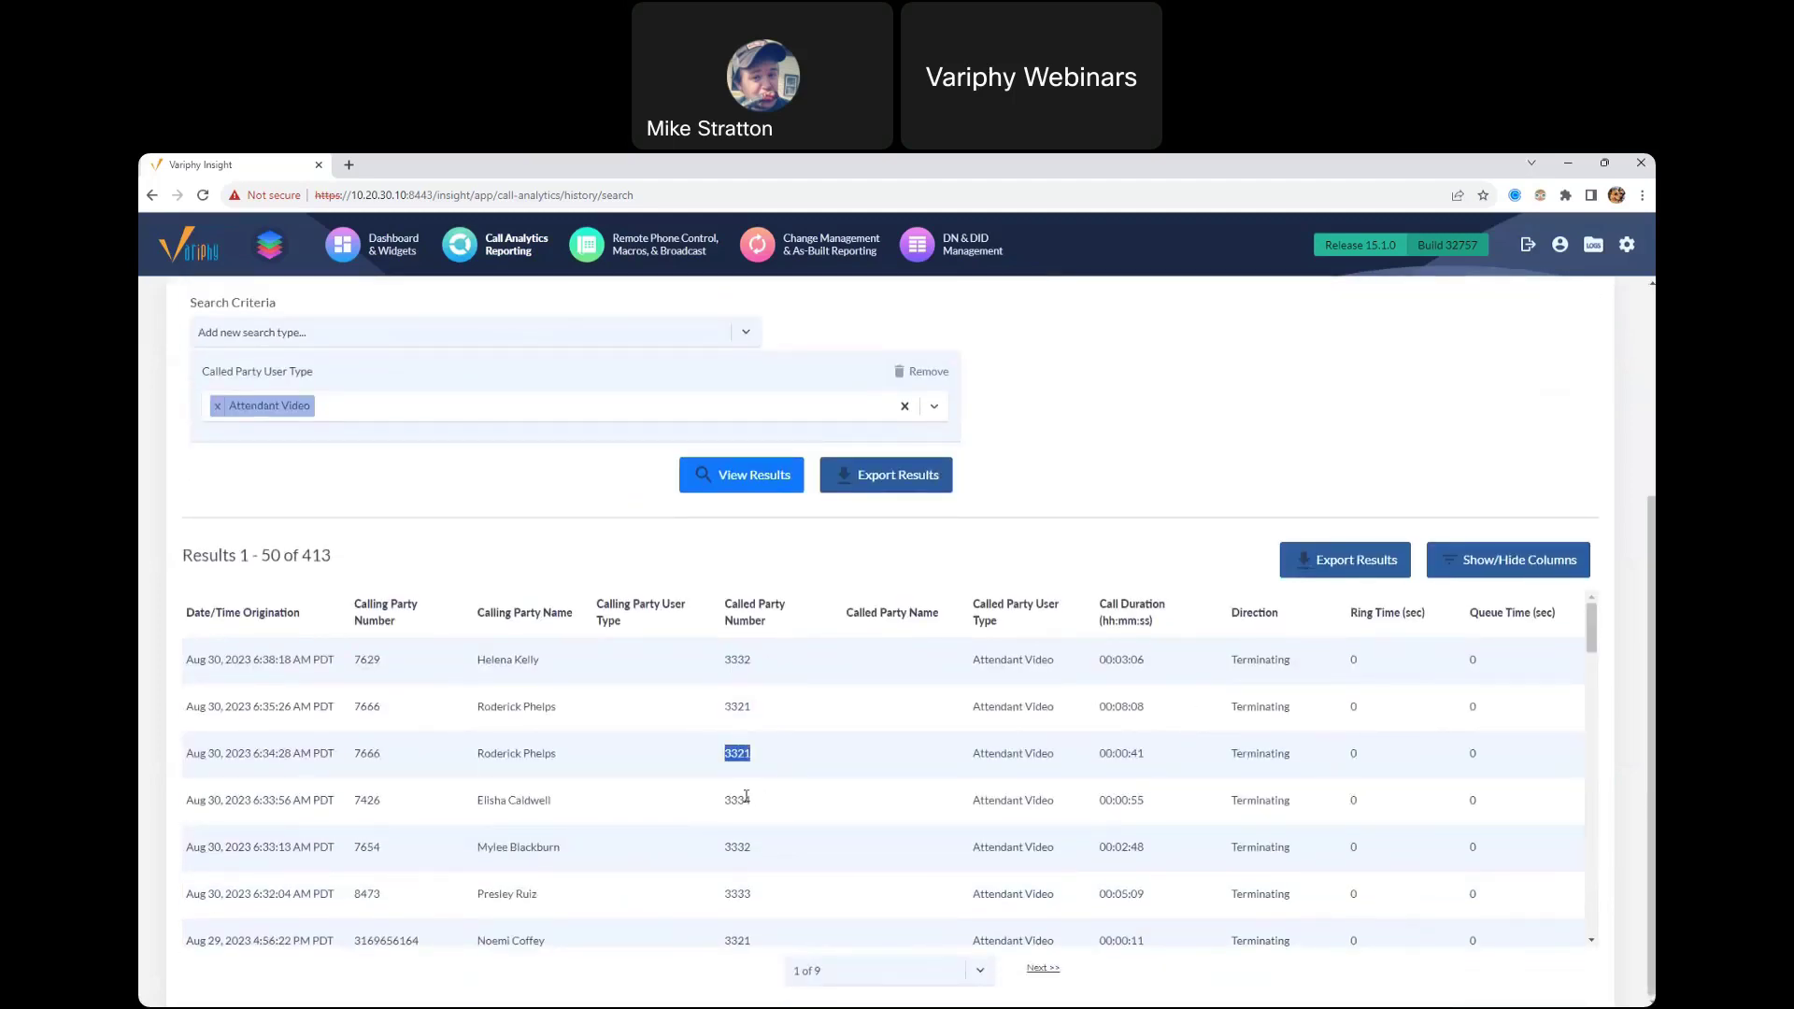
drag(721, 801, 761, 805)
Step: Compare the Called Party User Type and Called Party Number columns to find a criterion that isolates a single auto attendant
click(477, 342)
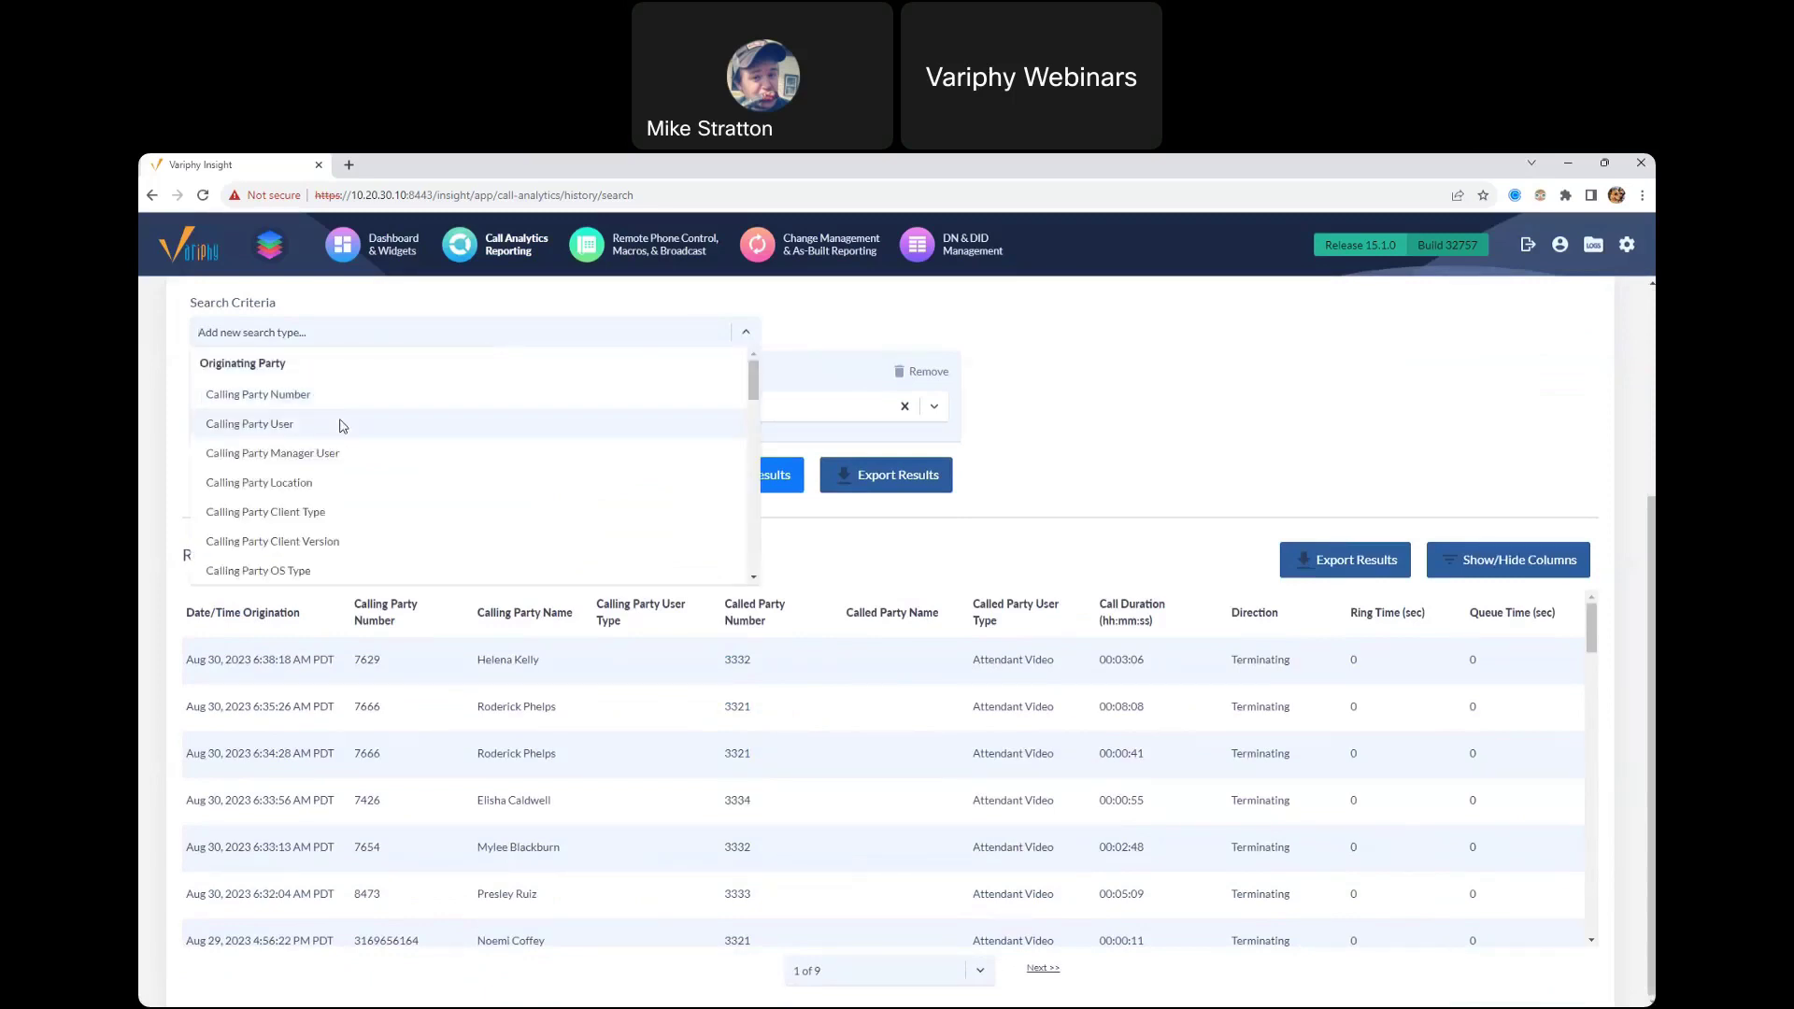
click(934, 334)
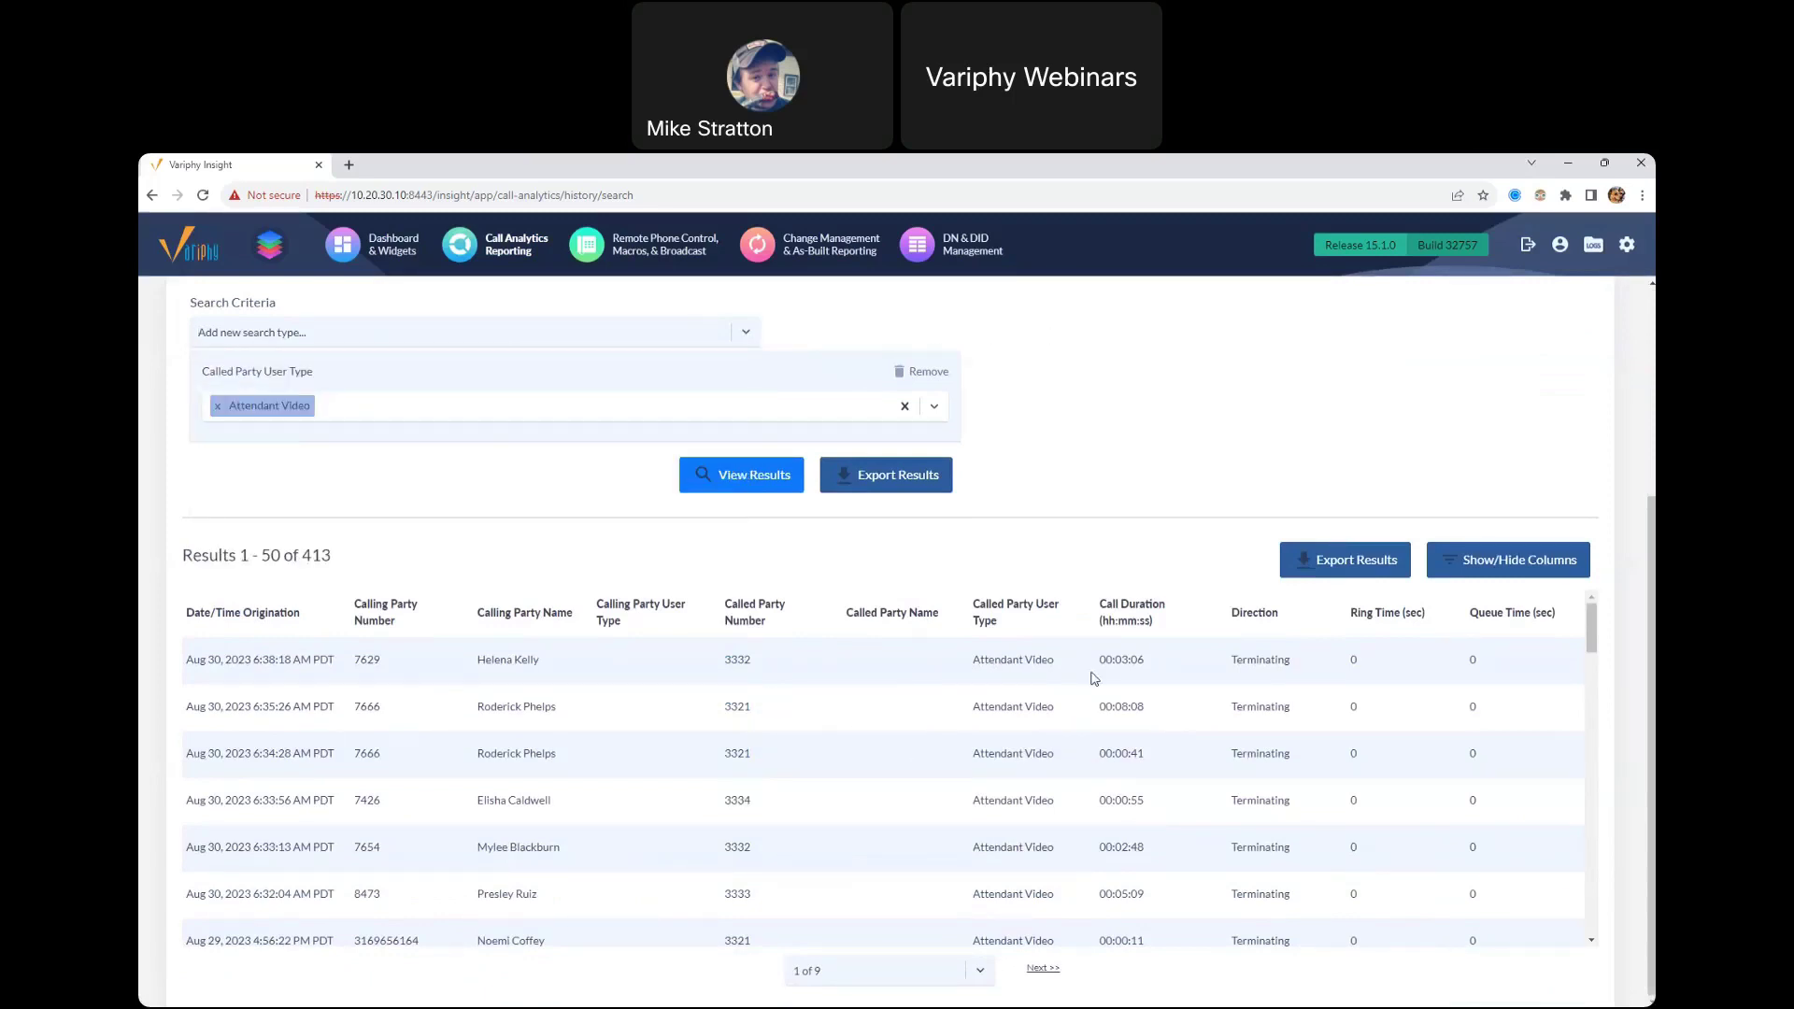
drag(974, 610, 1044, 672)
click(1043, 673)
drag(727, 606, 767, 622)
Step: Add a Called Party Number criterion that equals 3338 and view the matching events
click(482, 342)
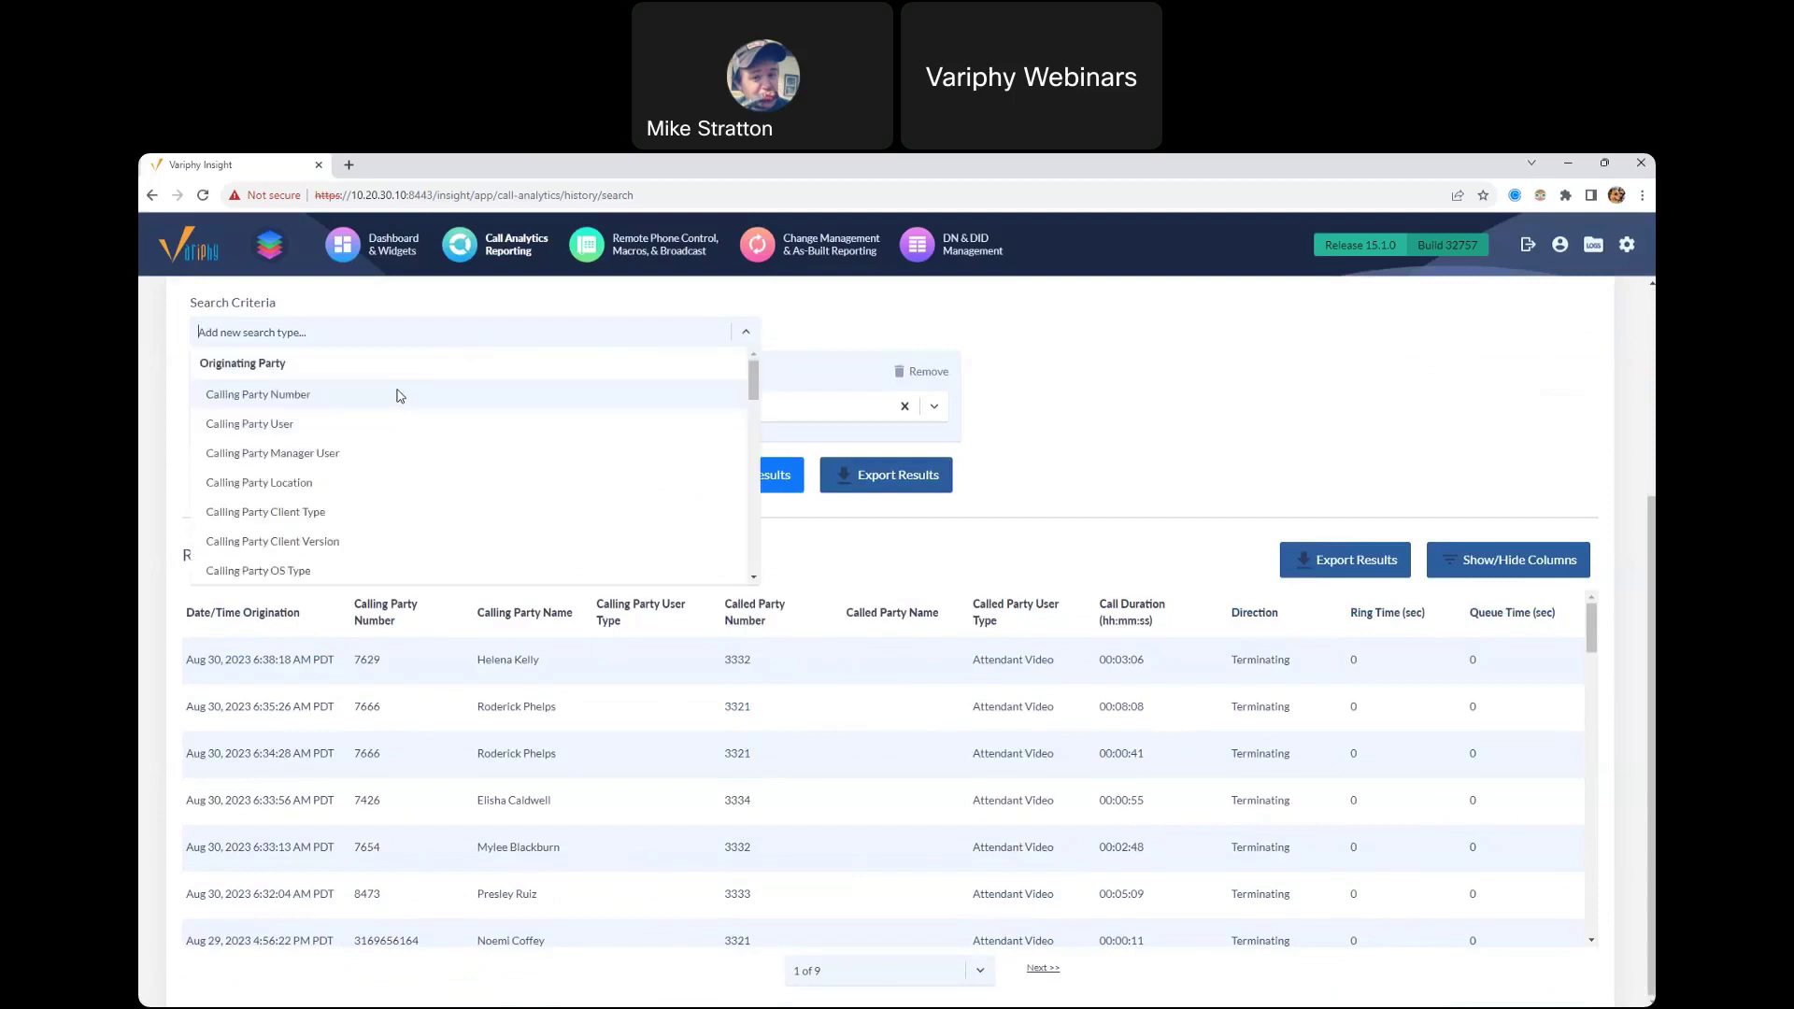
text(called party)
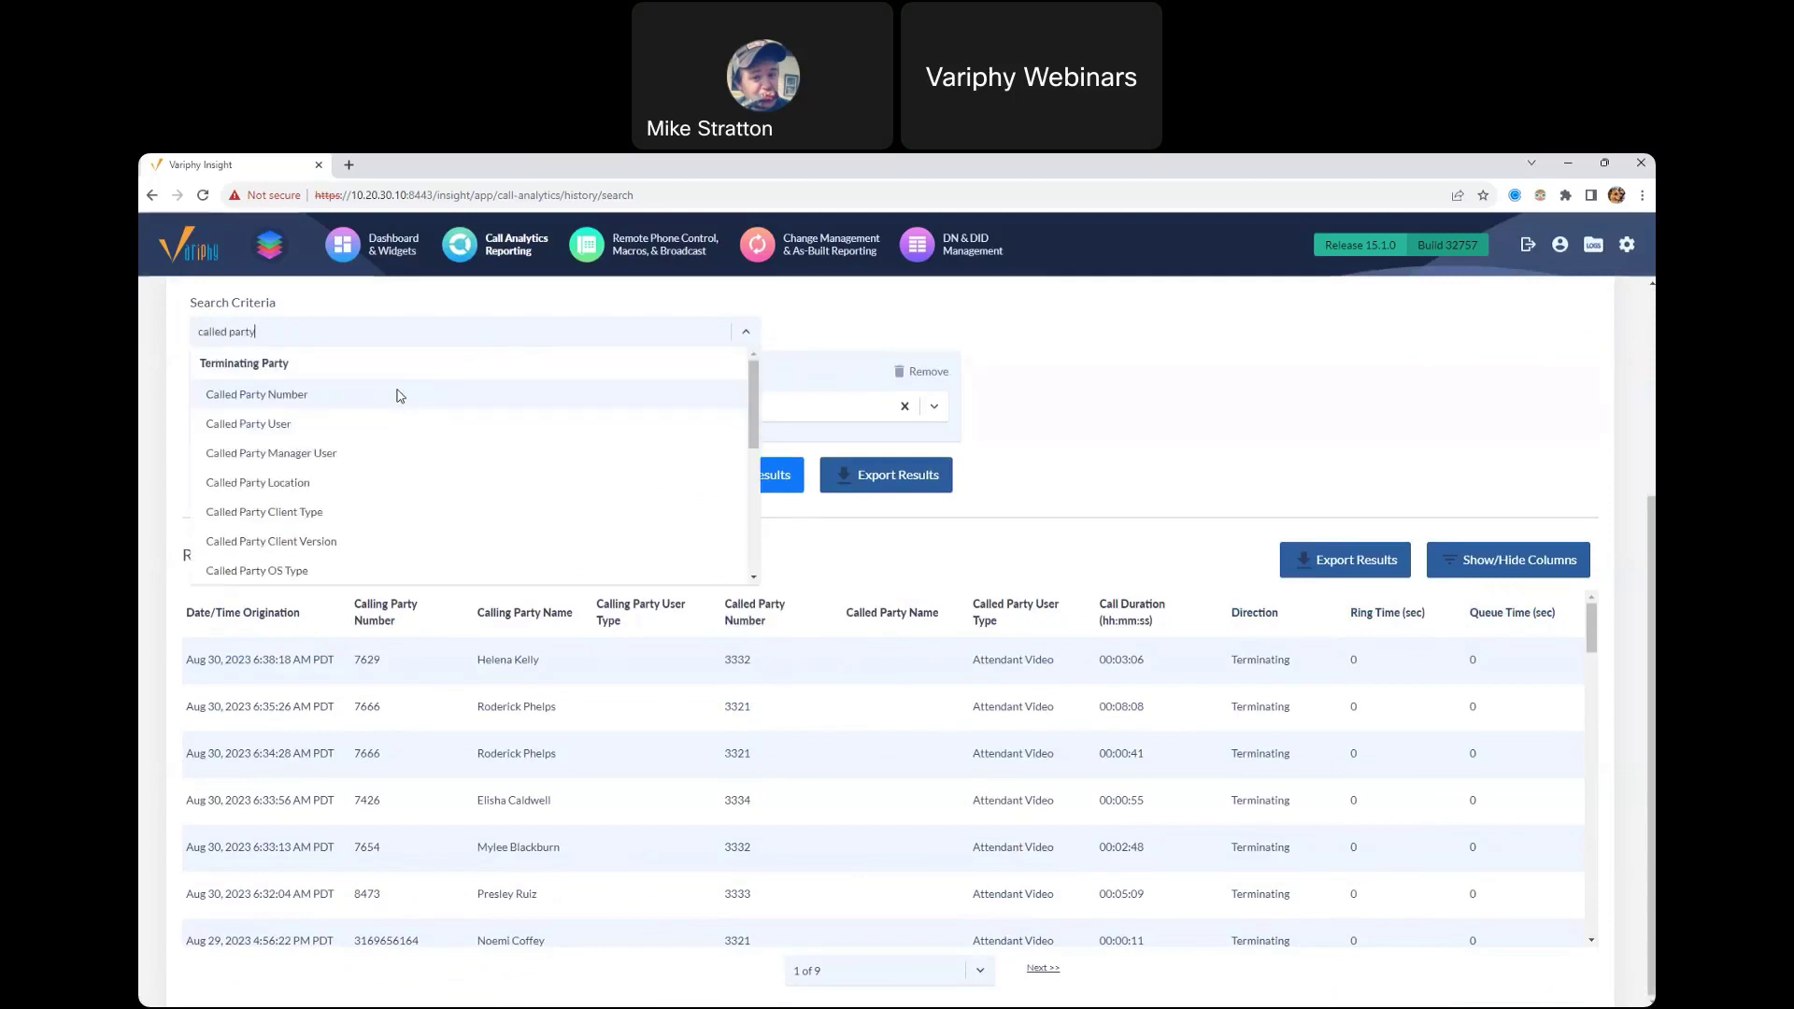
click(387, 395)
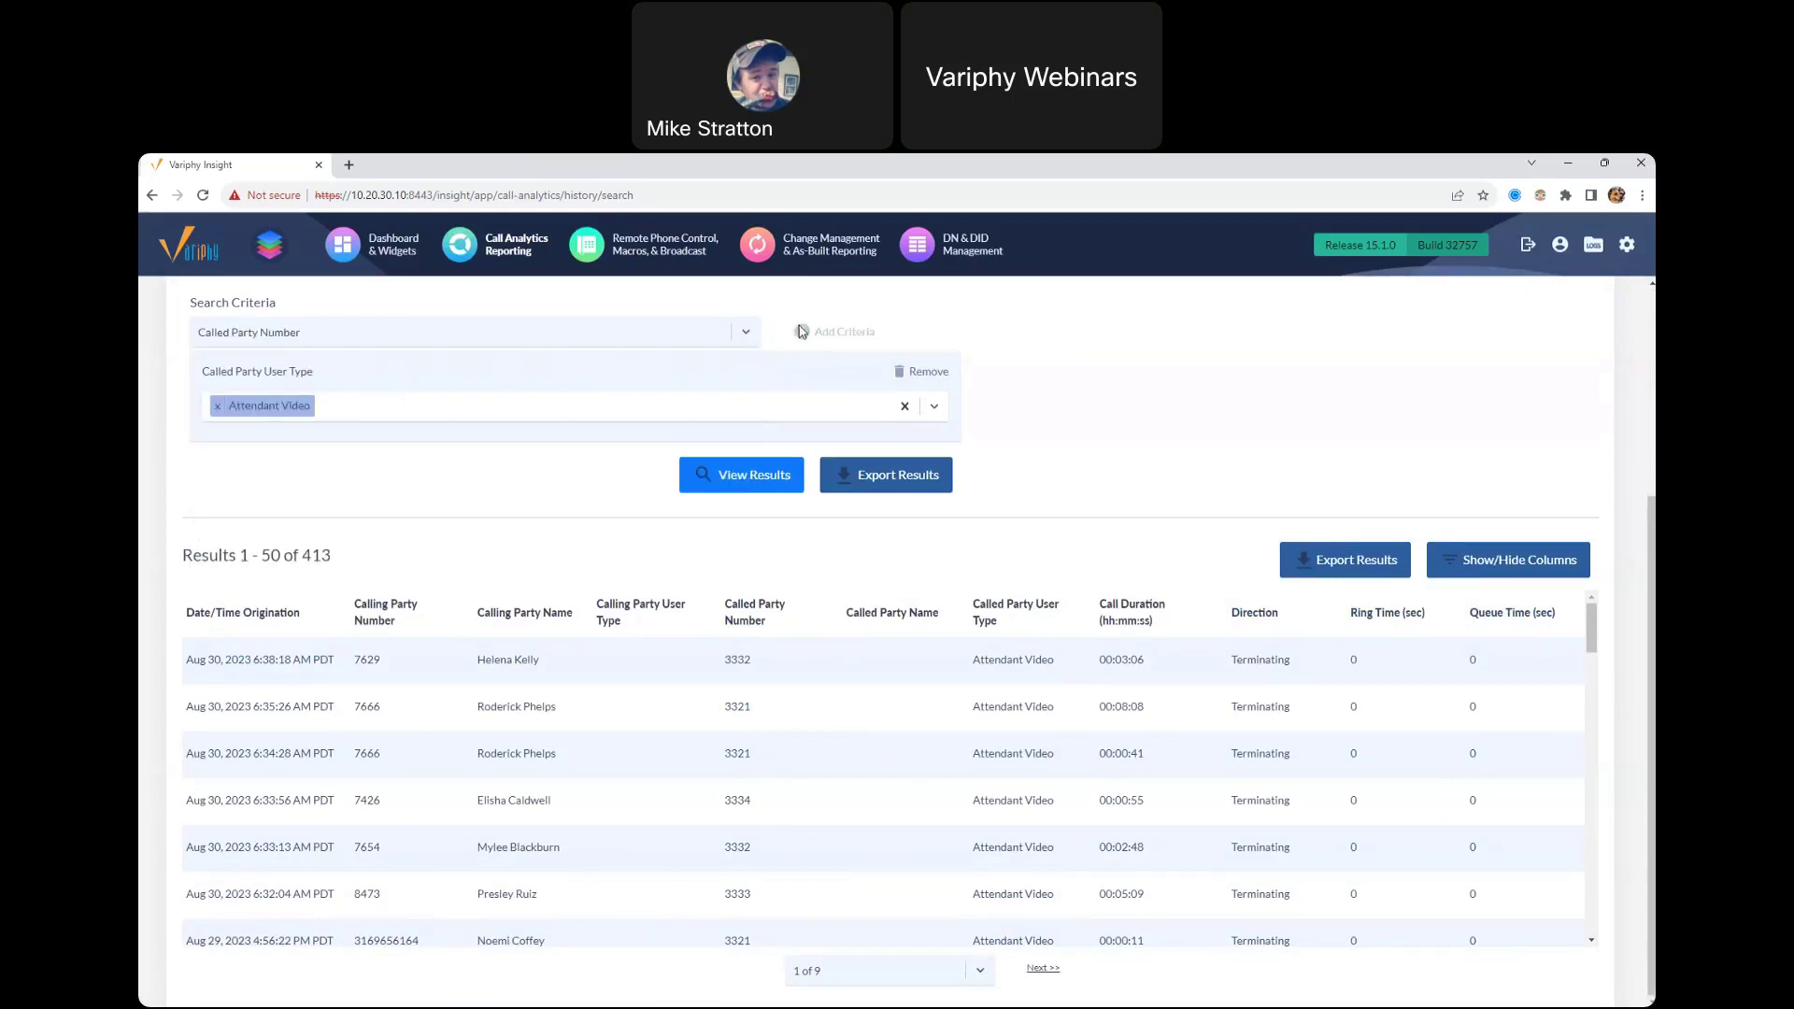
click(449, 410)
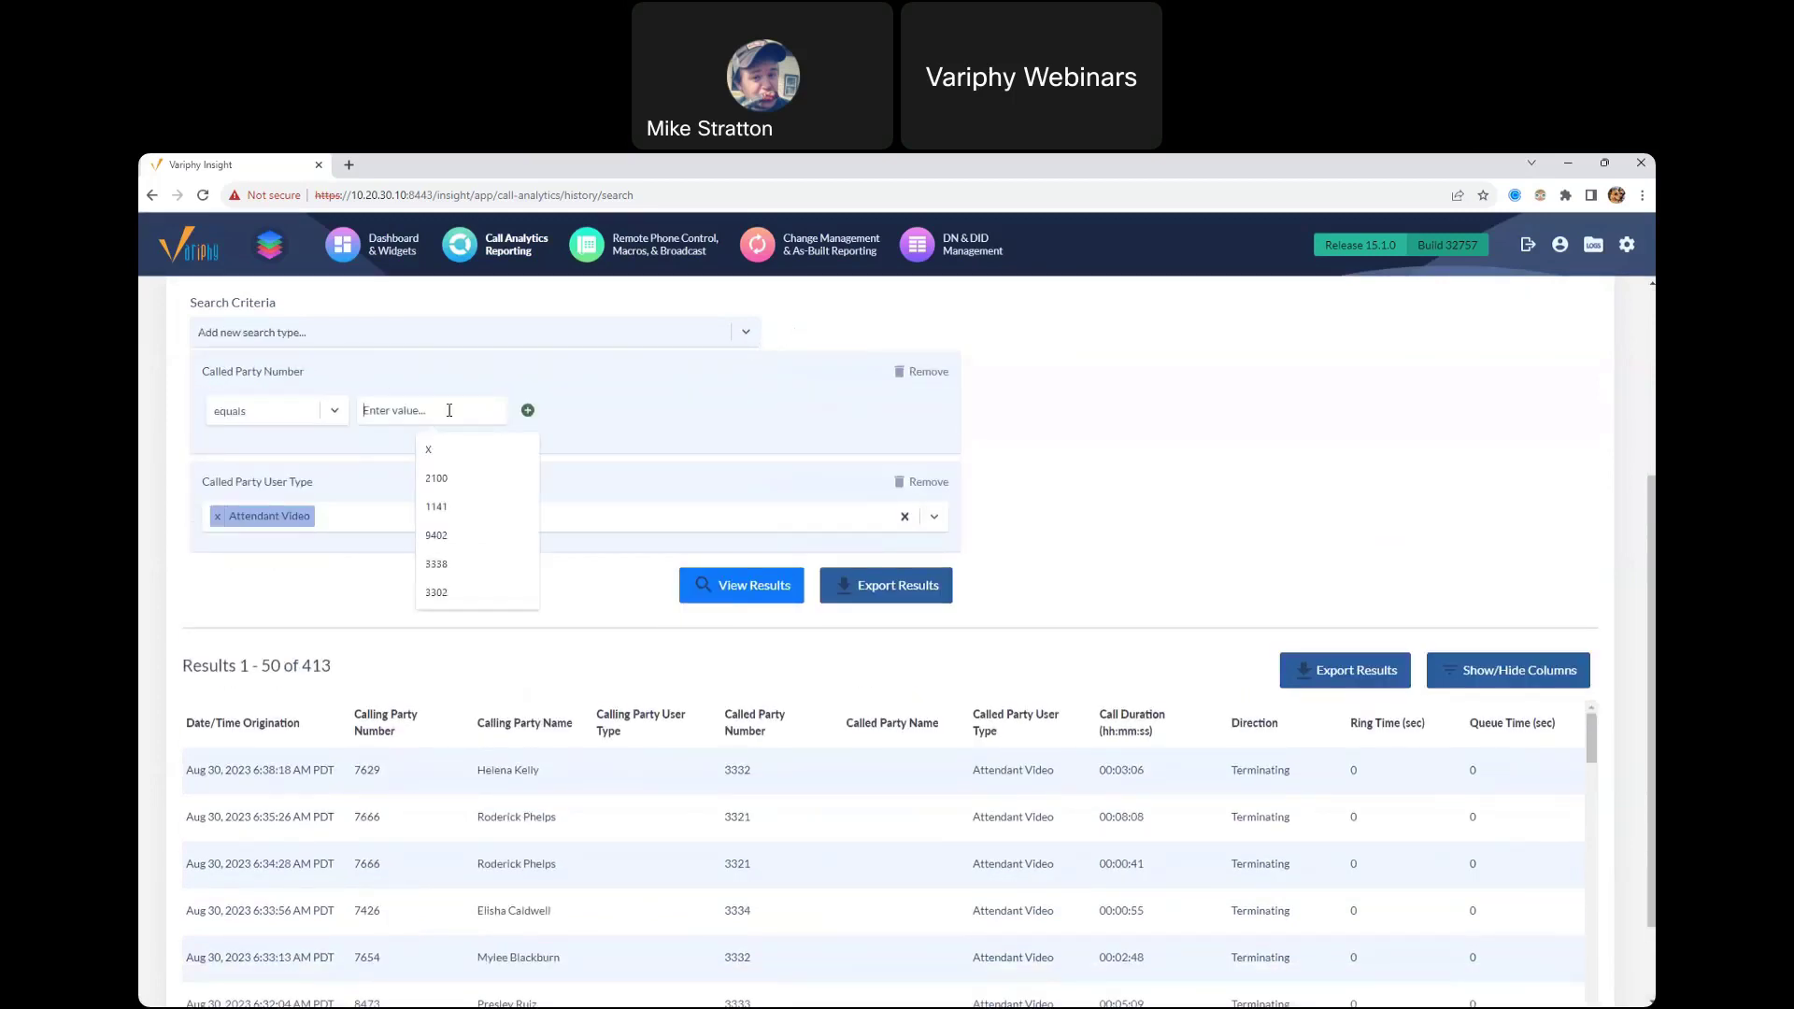
text(3338)
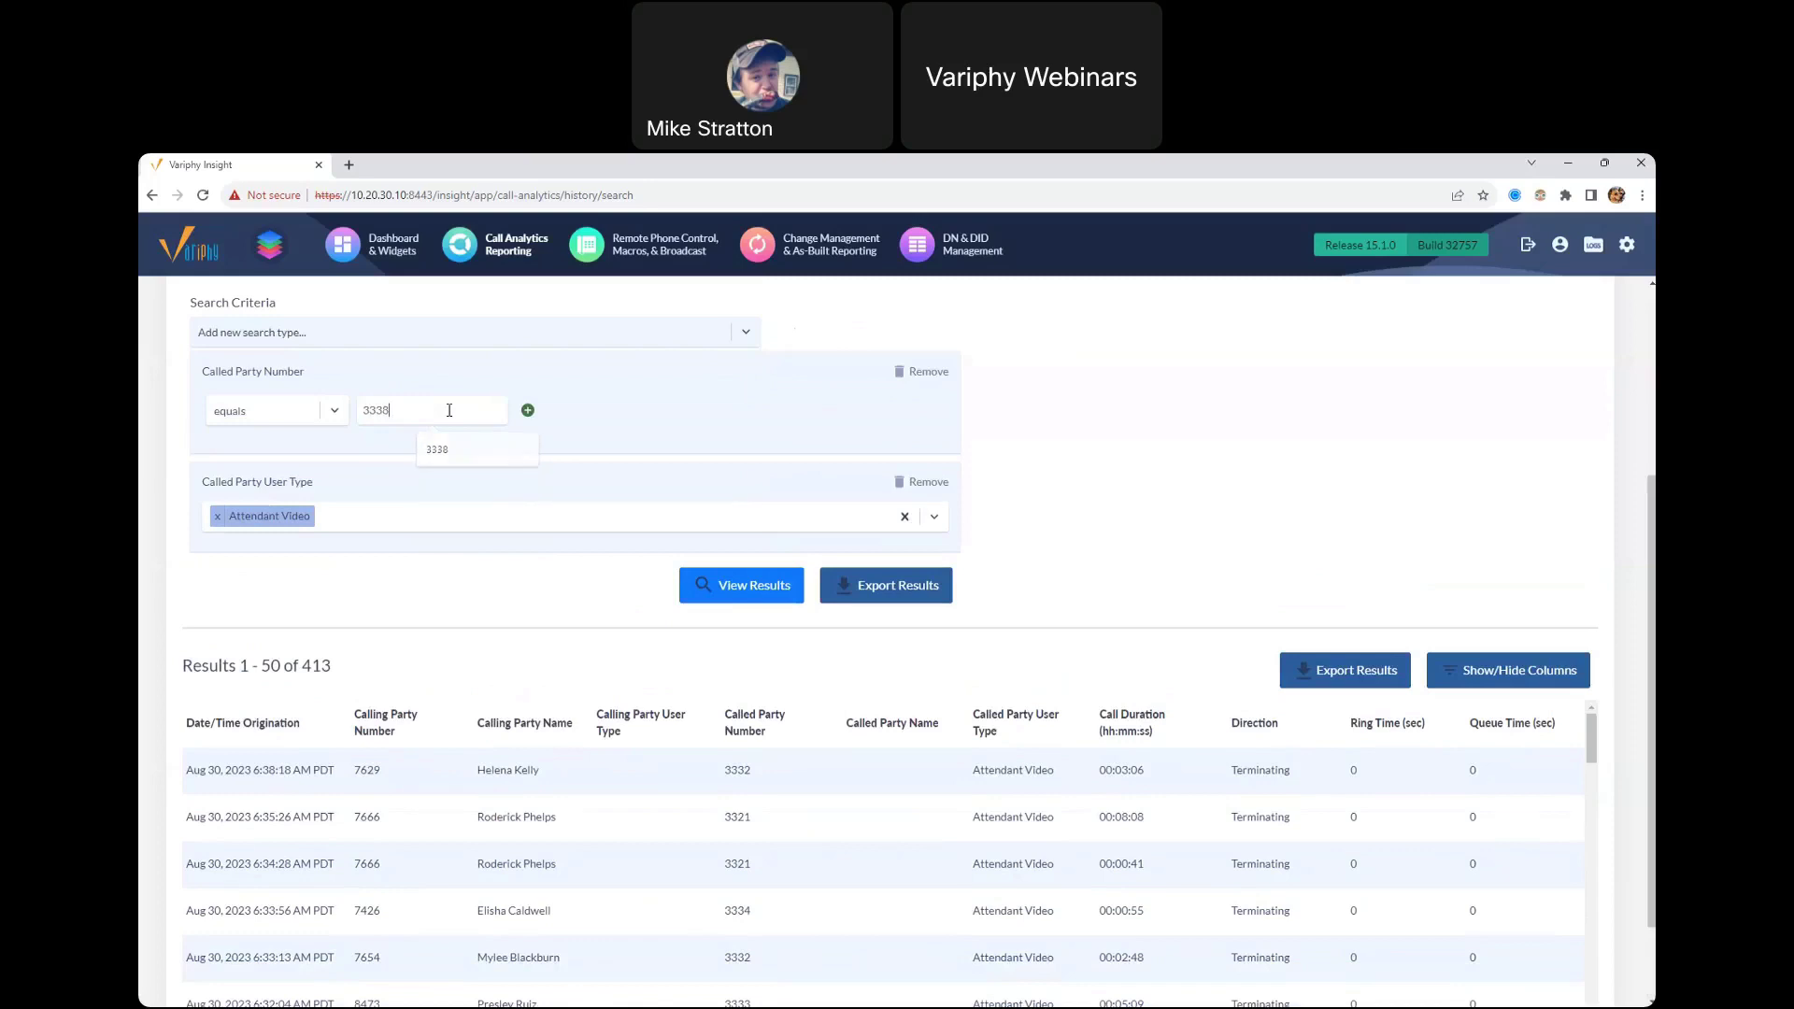
key(Return)
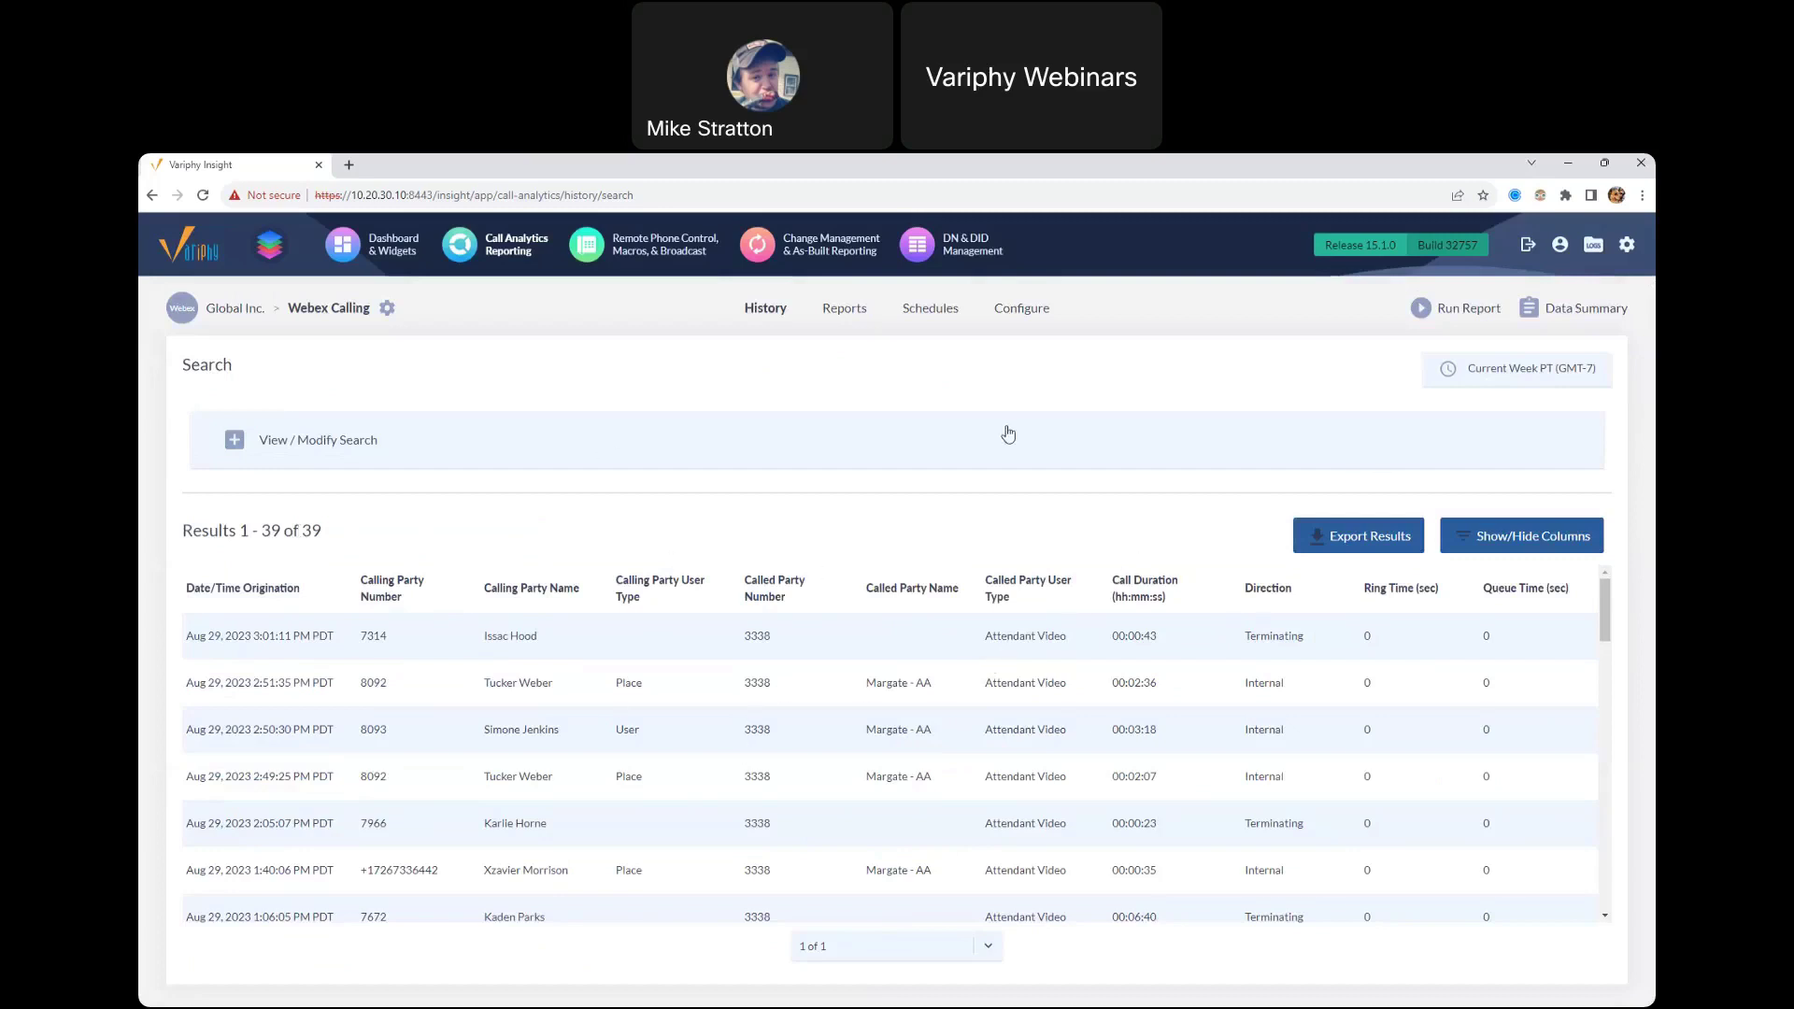
Step: Base the search on Sequences and view the calls that match both criteria
click(557, 439)
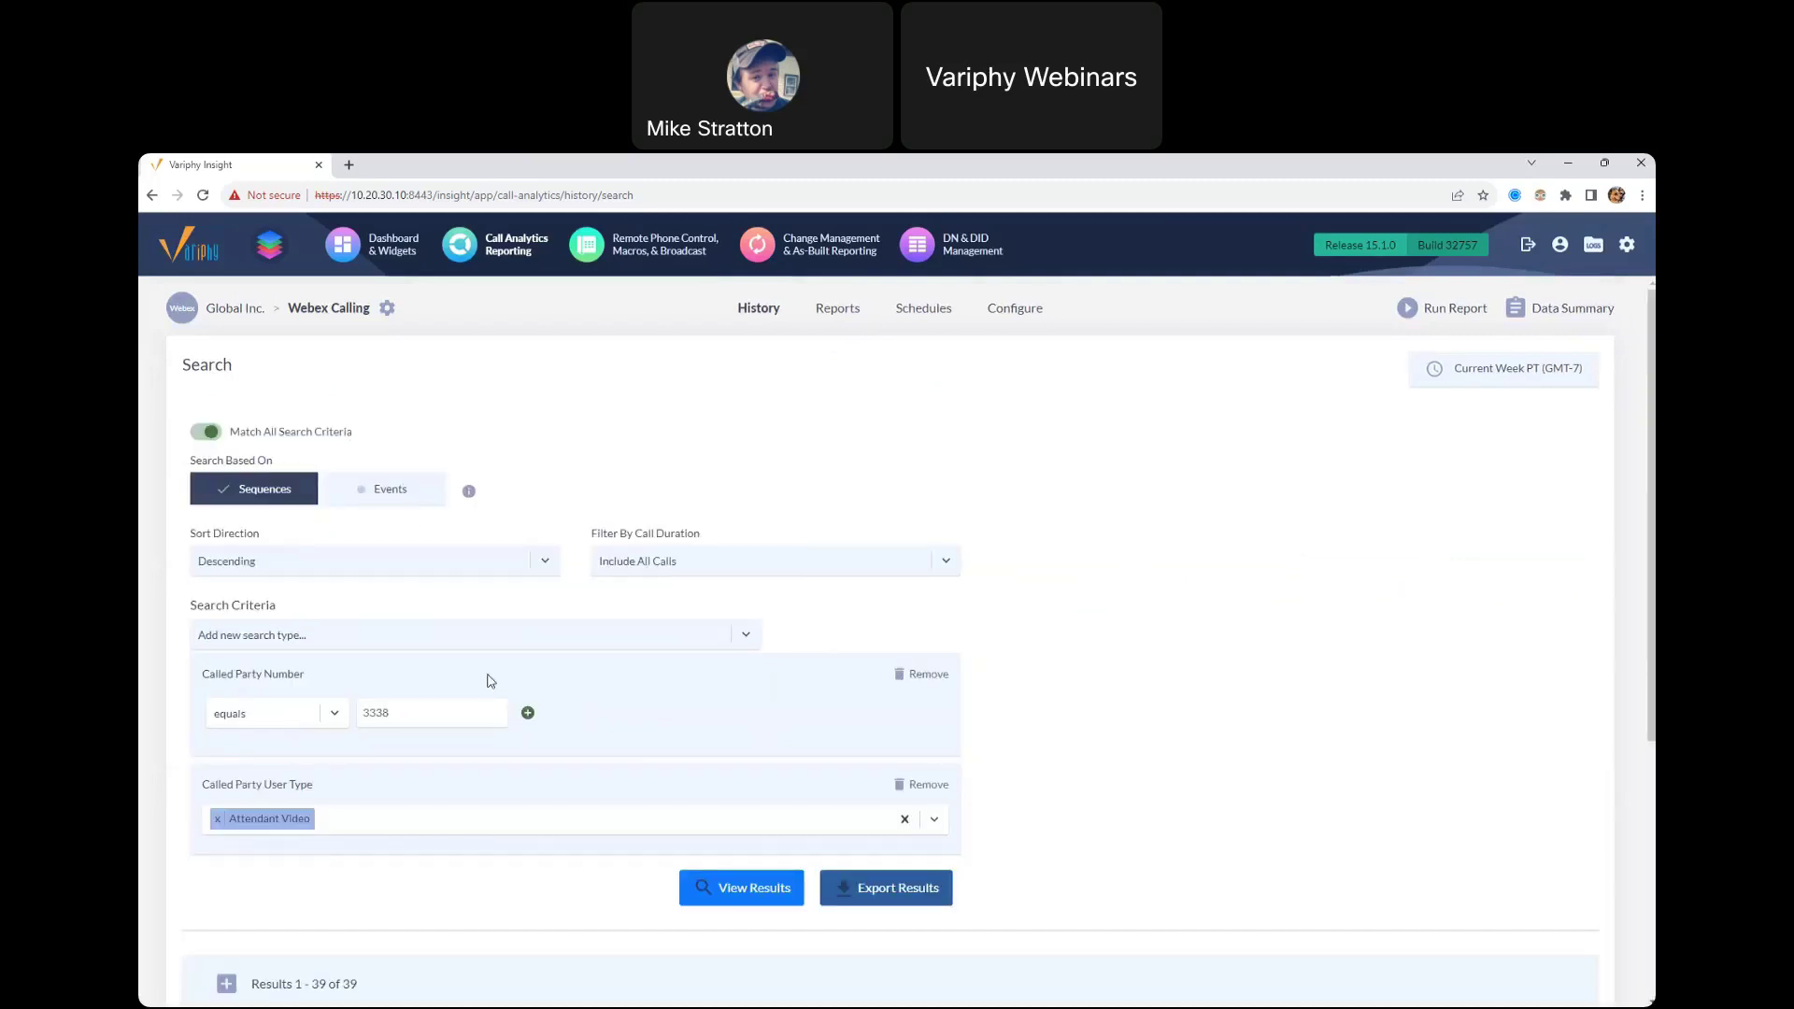
click(770, 894)
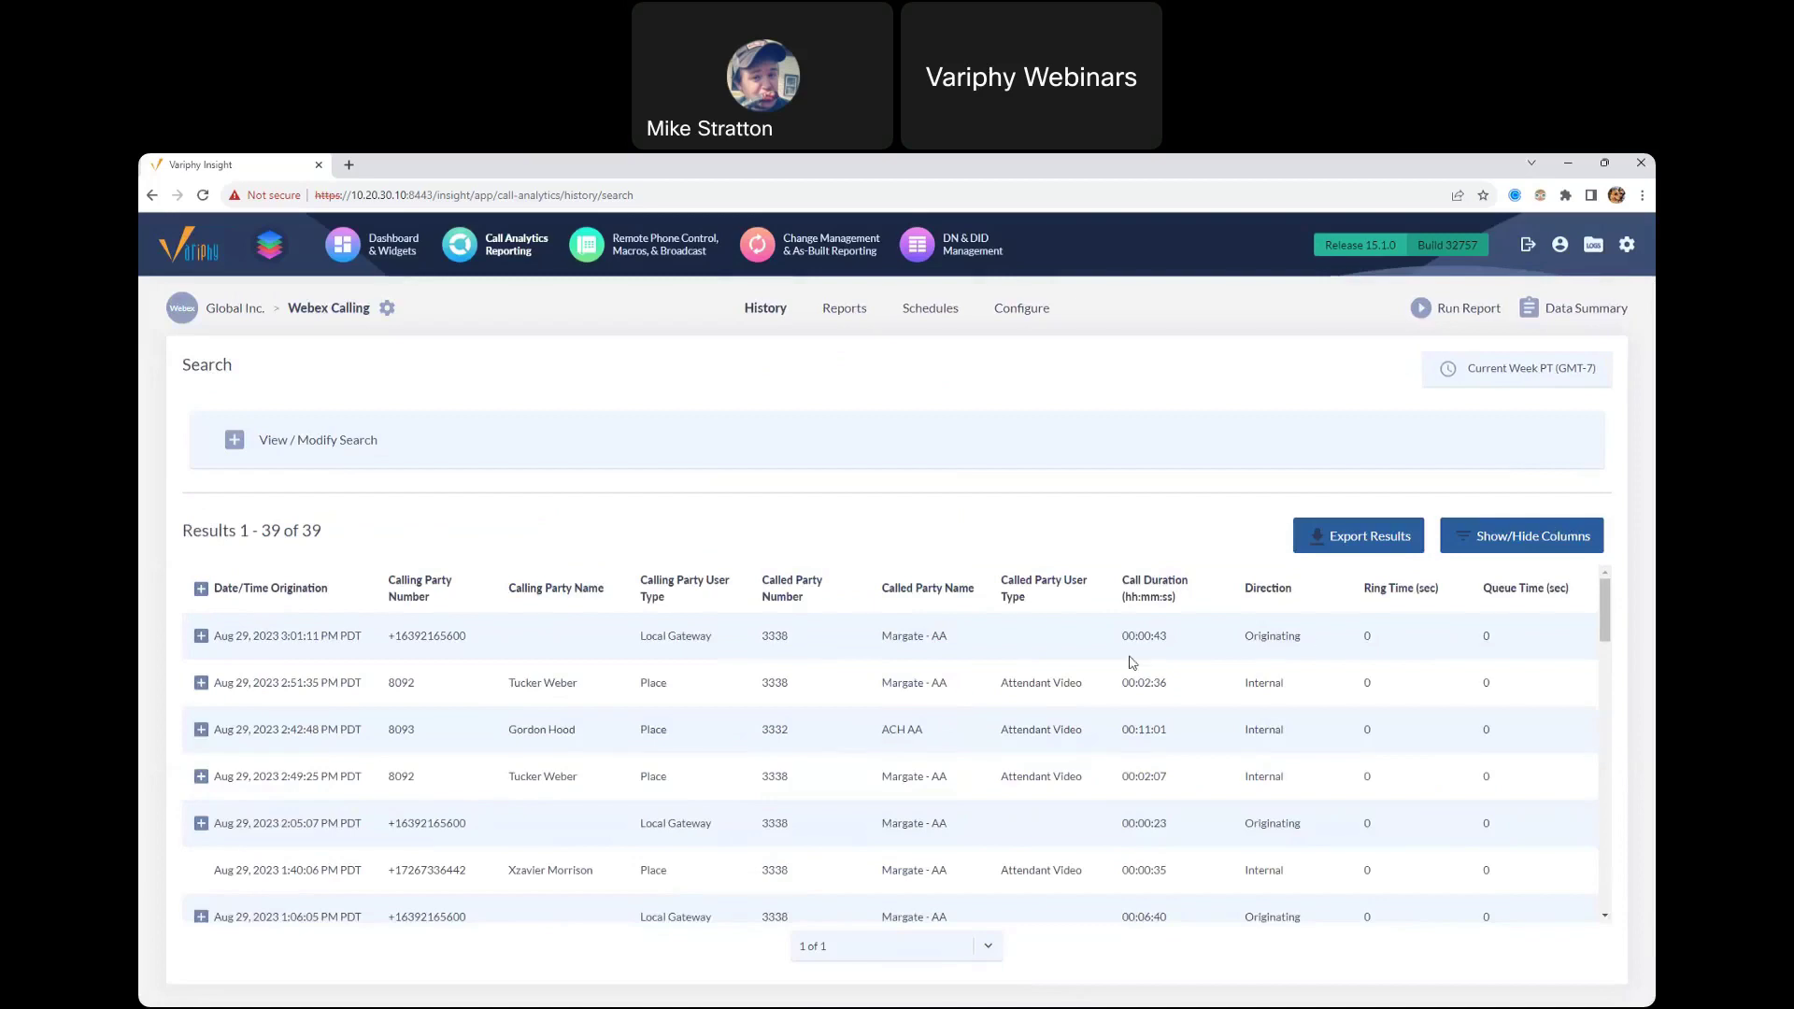
drag(766, 633, 933, 632)
Step: Expand the first call in the results and examine the times, numbers and duration of its opening legs
click(201, 636)
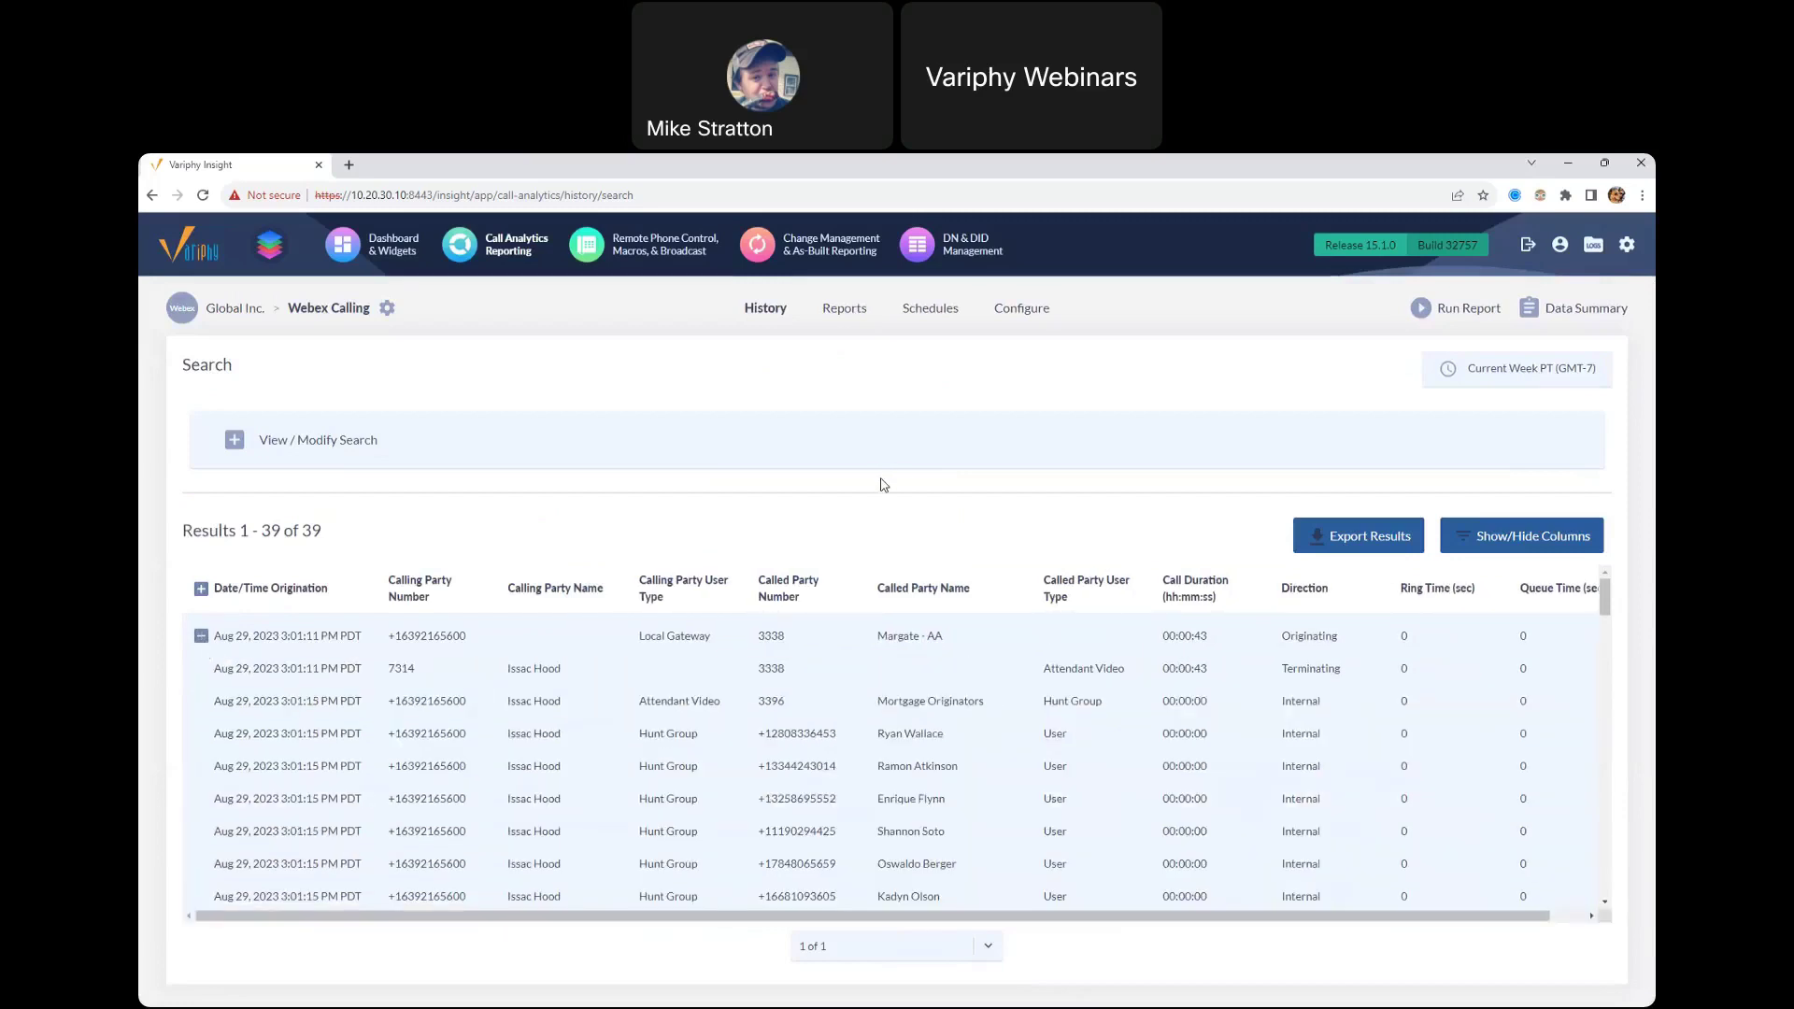
drag(391, 634, 752, 668)
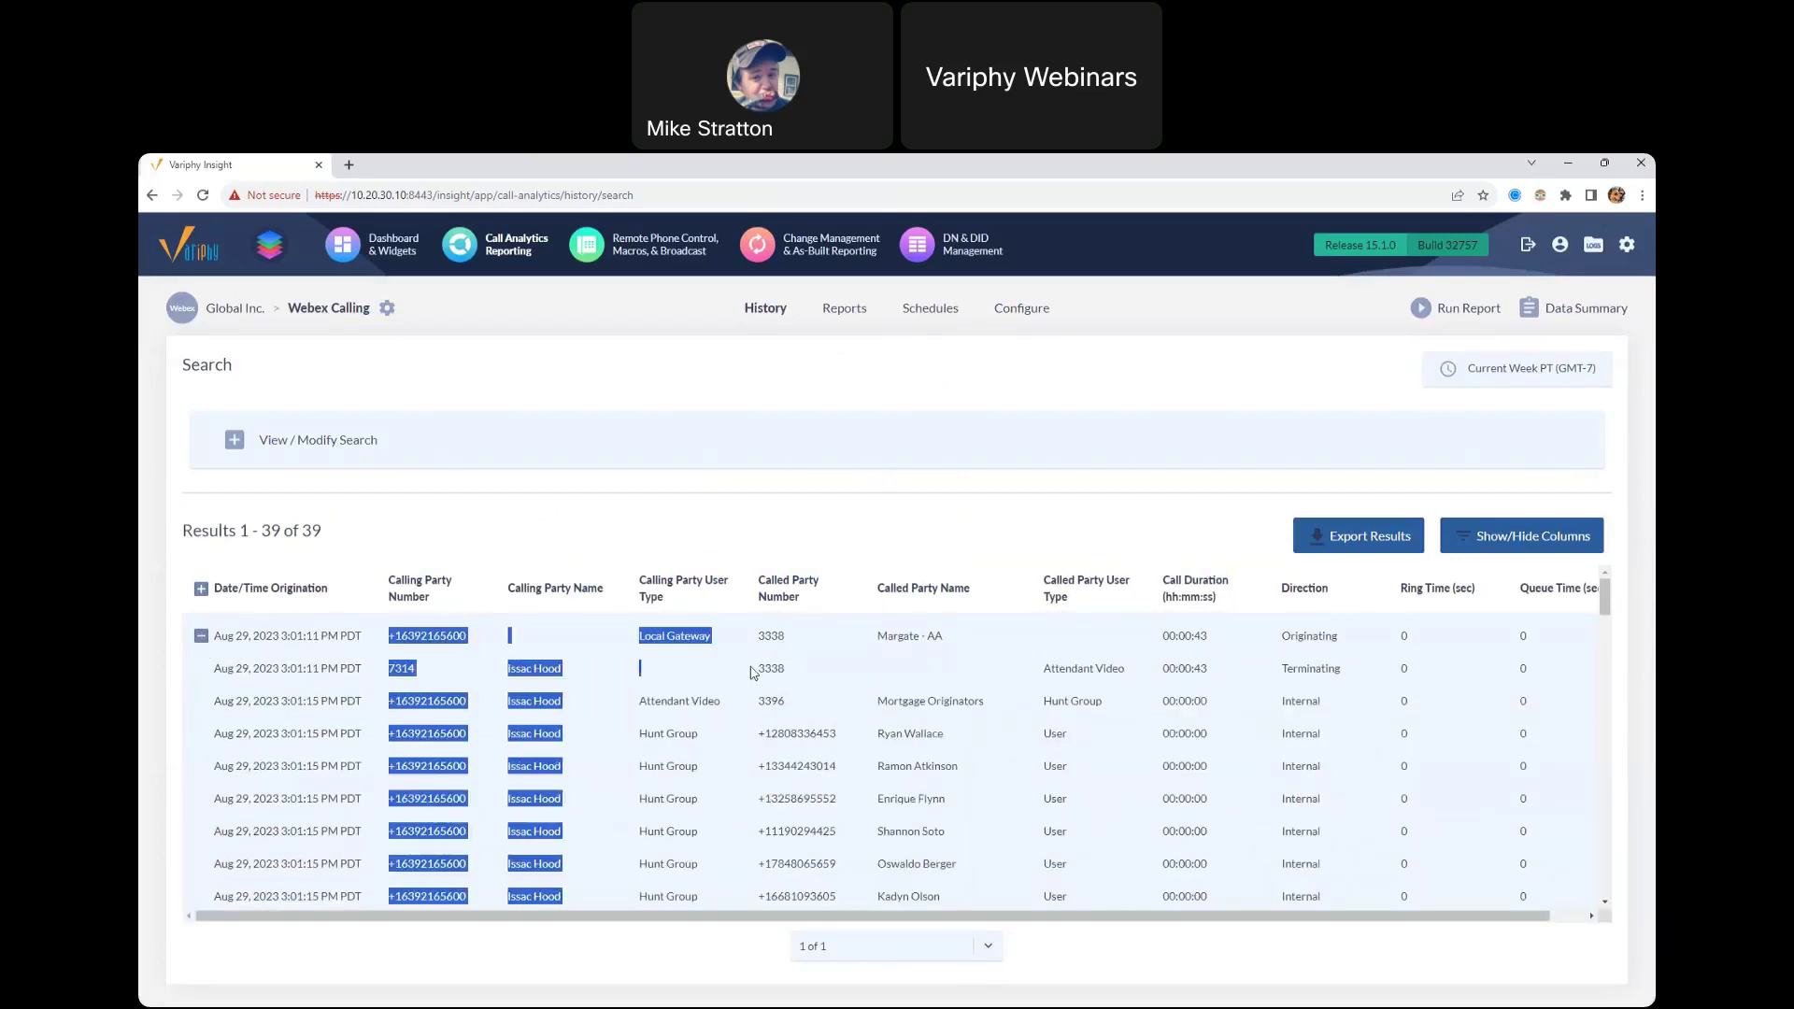
click(271, 667)
drag(222, 639, 318, 667)
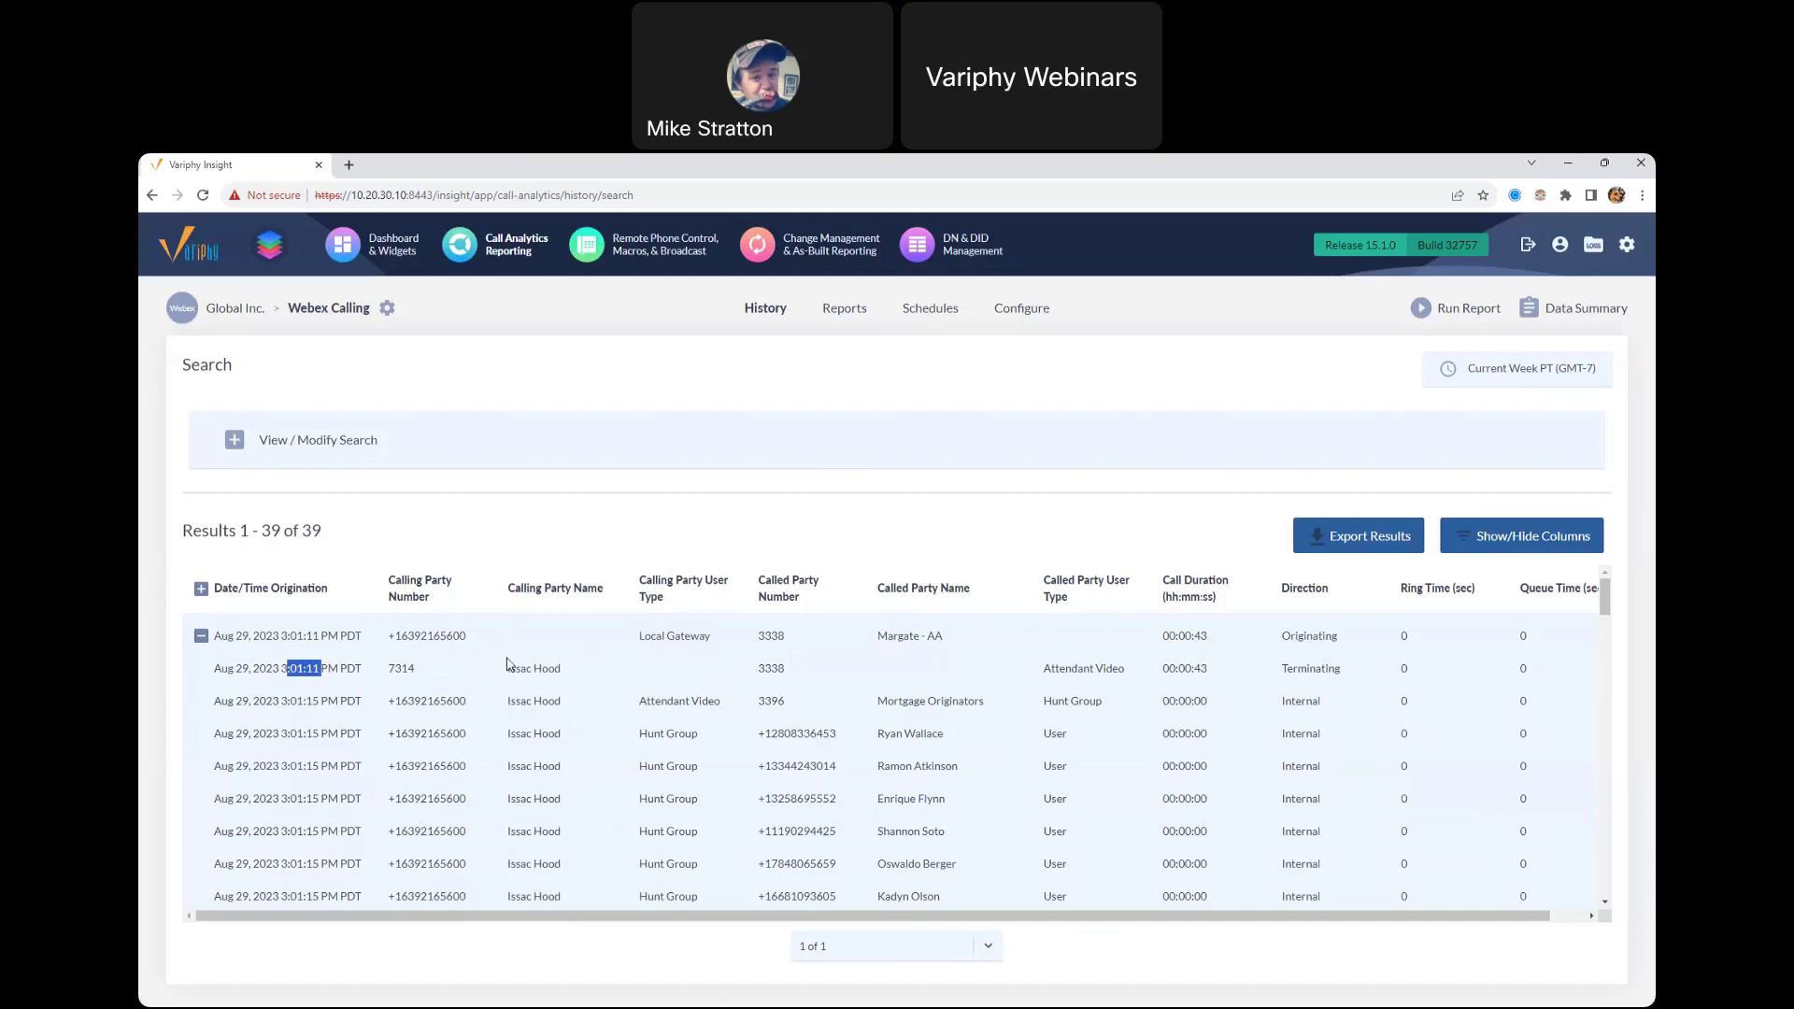
drag(507, 668, 560, 668)
drag(388, 668, 476, 641)
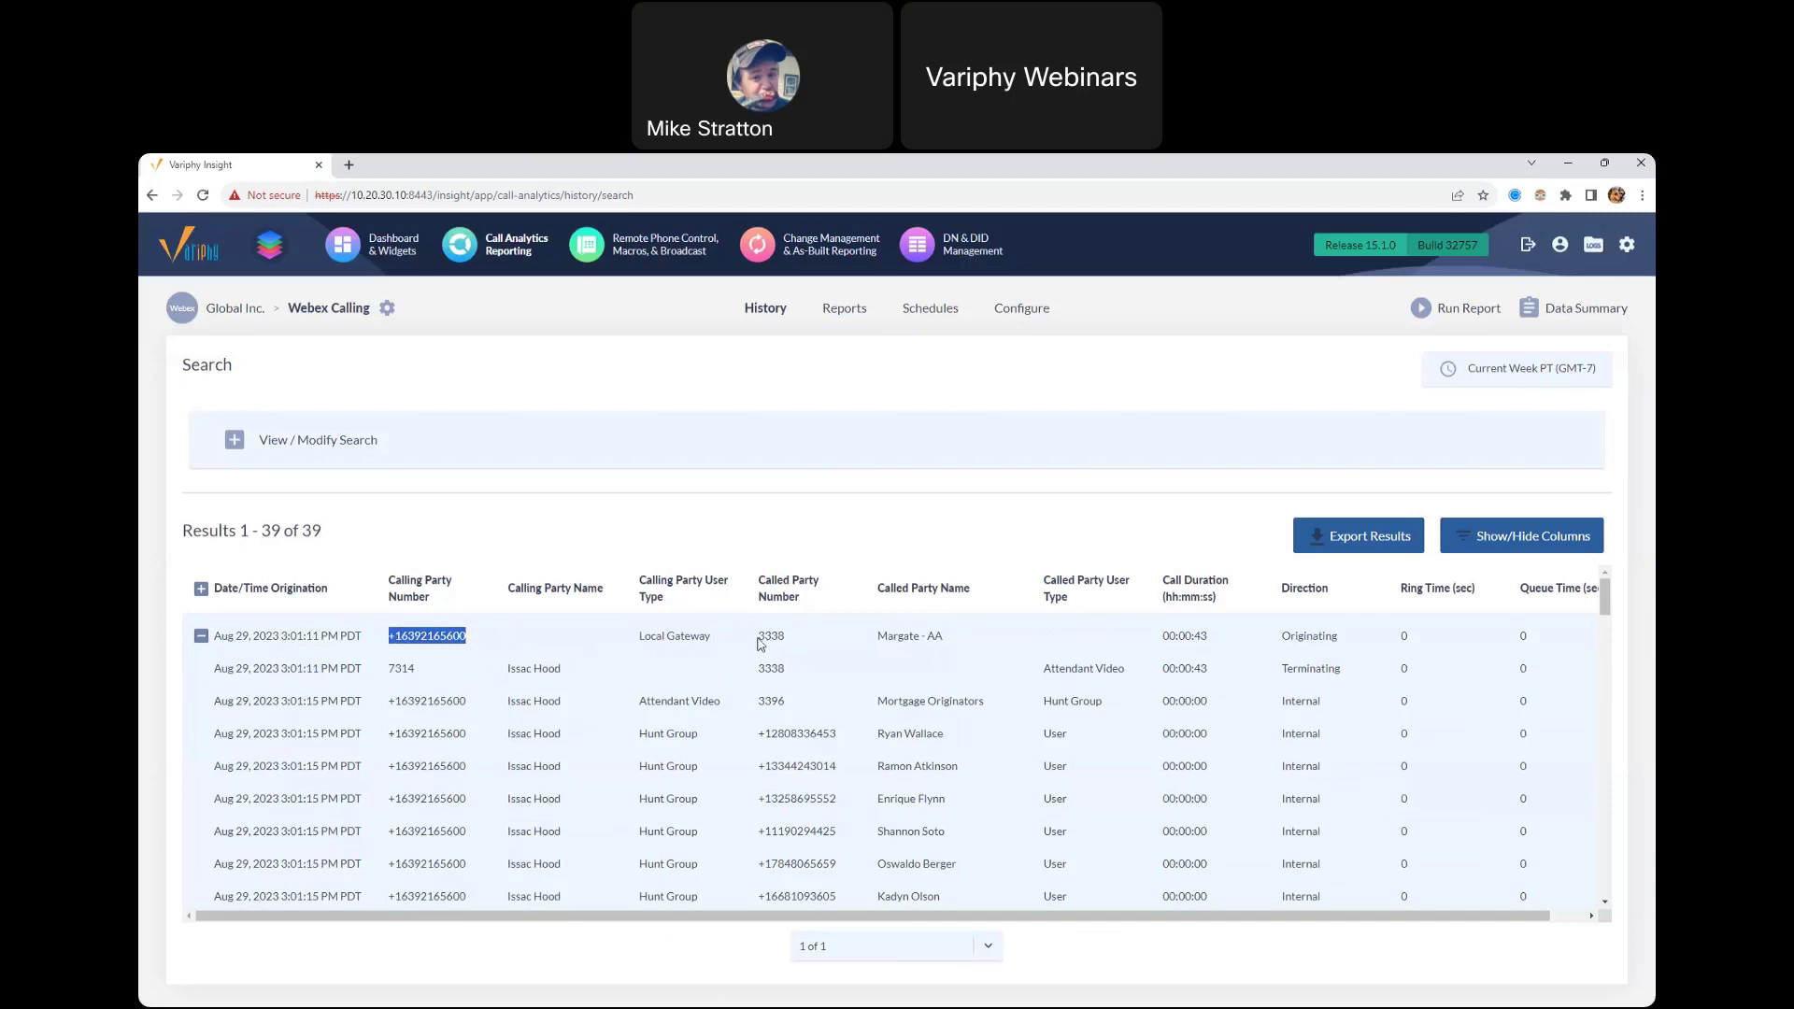
drag(758, 641, 791, 642)
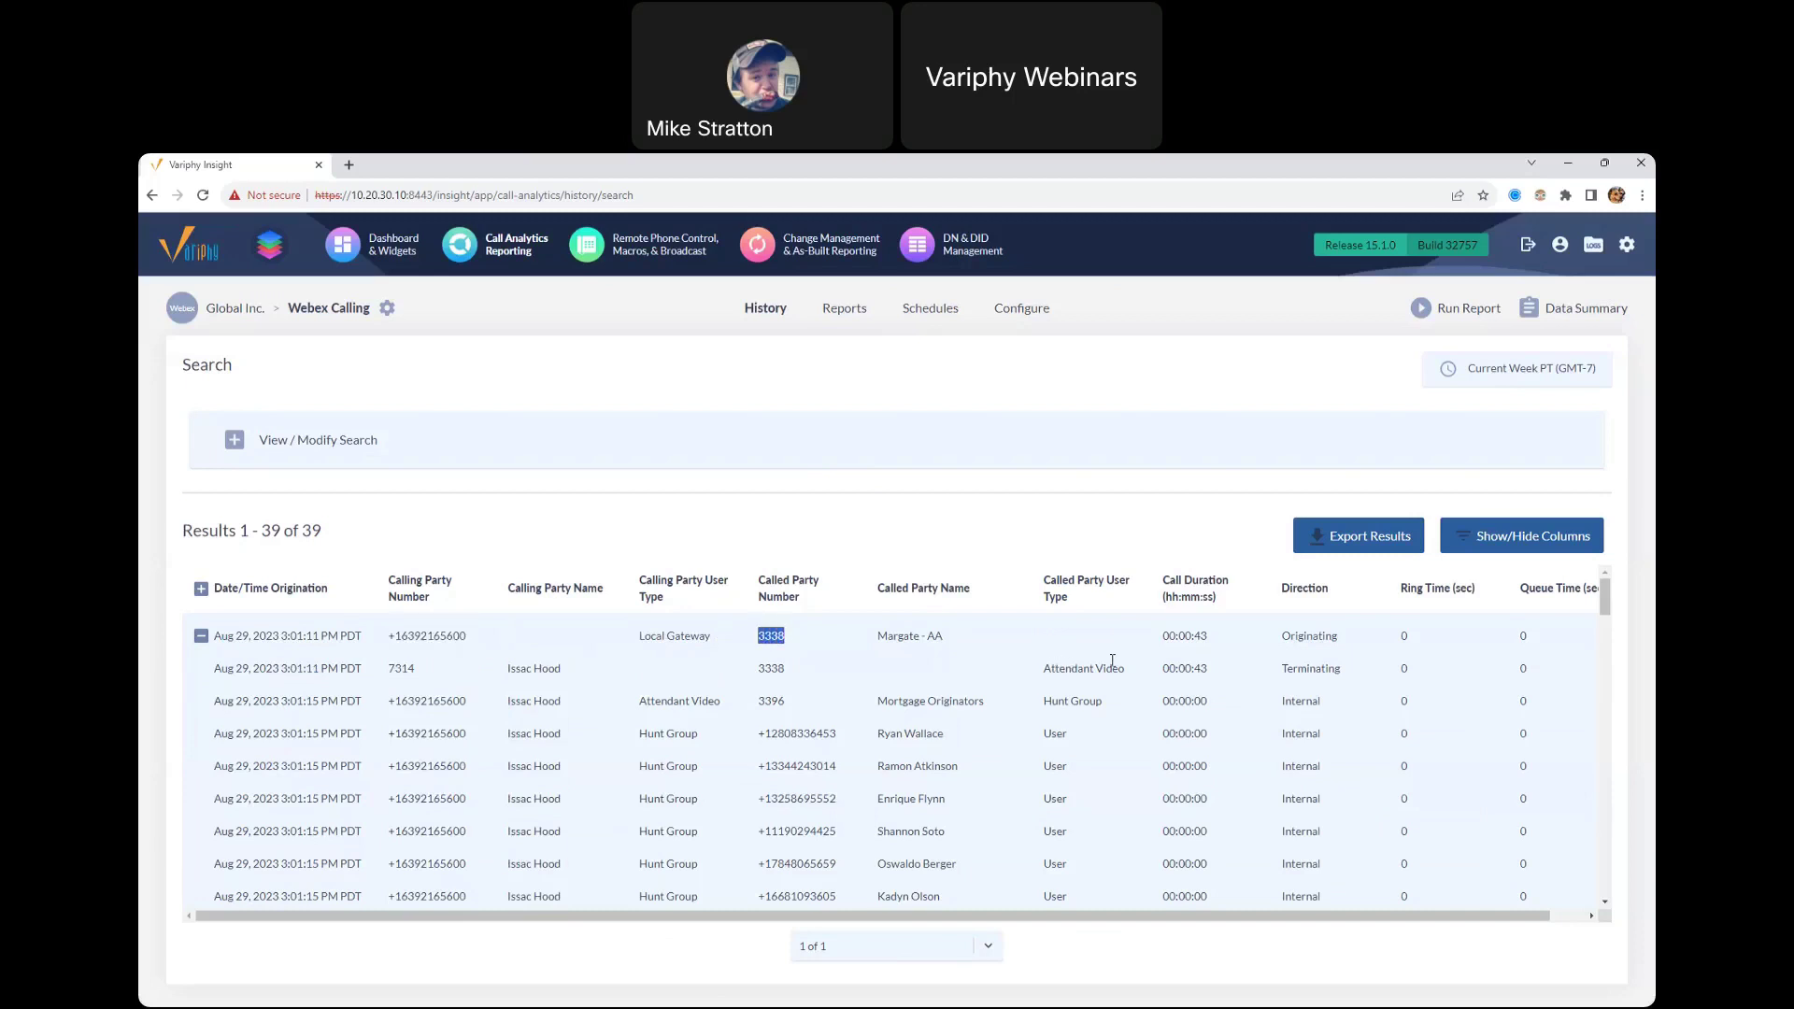
drag(1184, 636, 1210, 638)
Step: Examine the hunt group leg of the expanded call and the users the hunt group rang
mouse_move(1065, 701)
mouse_down()
mouse_move(1114, 702)
mouse_move(1095, 703)
mouse_up()
drag(872, 733, 972, 799)
click(926, 787)
drag(884, 738, 937, 738)
drag(647, 733, 663, 735)
drag(874, 736, 927, 739)
drag(876, 799, 932, 800)
Step: Examine the expanded call's remaining legs through the Palembang Office Hunt Group to the end of the sequence
drag(1604, 602, 1603, 671)
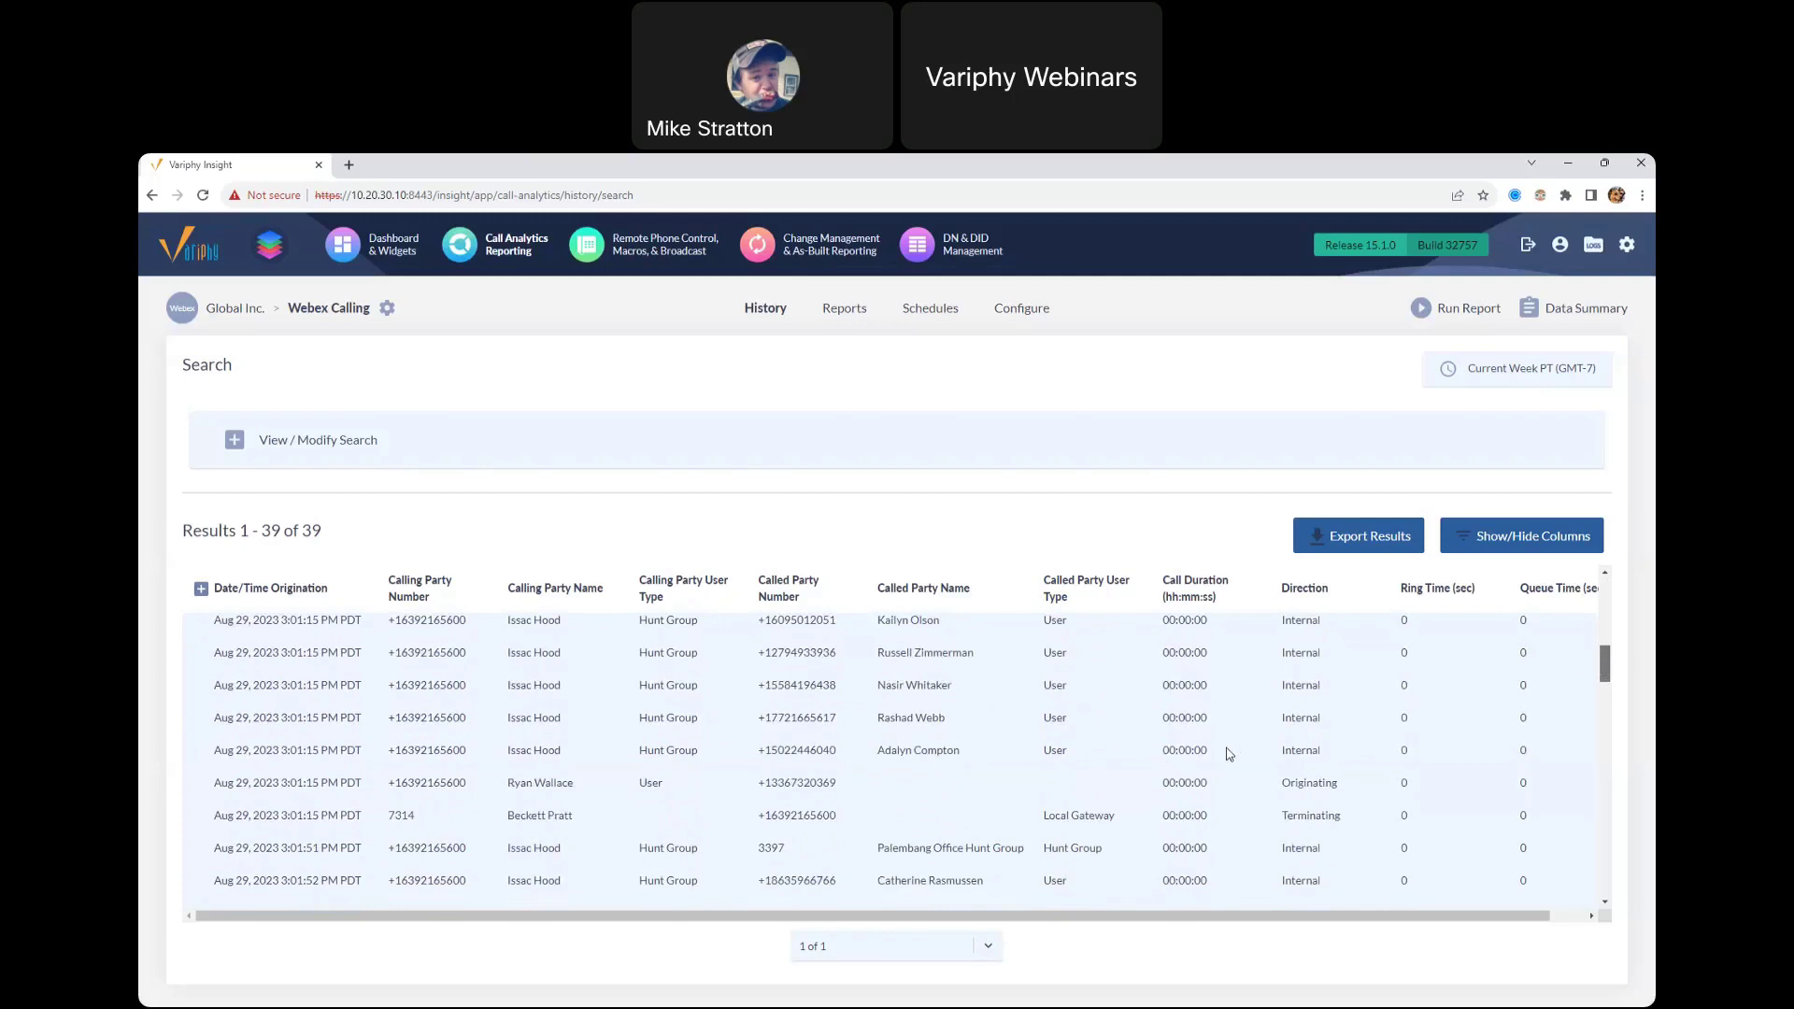
drag(1177, 685, 1202, 707)
drag(933, 849, 1011, 848)
drag(1603, 665, 1604, 706)
drag(1313, 712, 1280, 712)
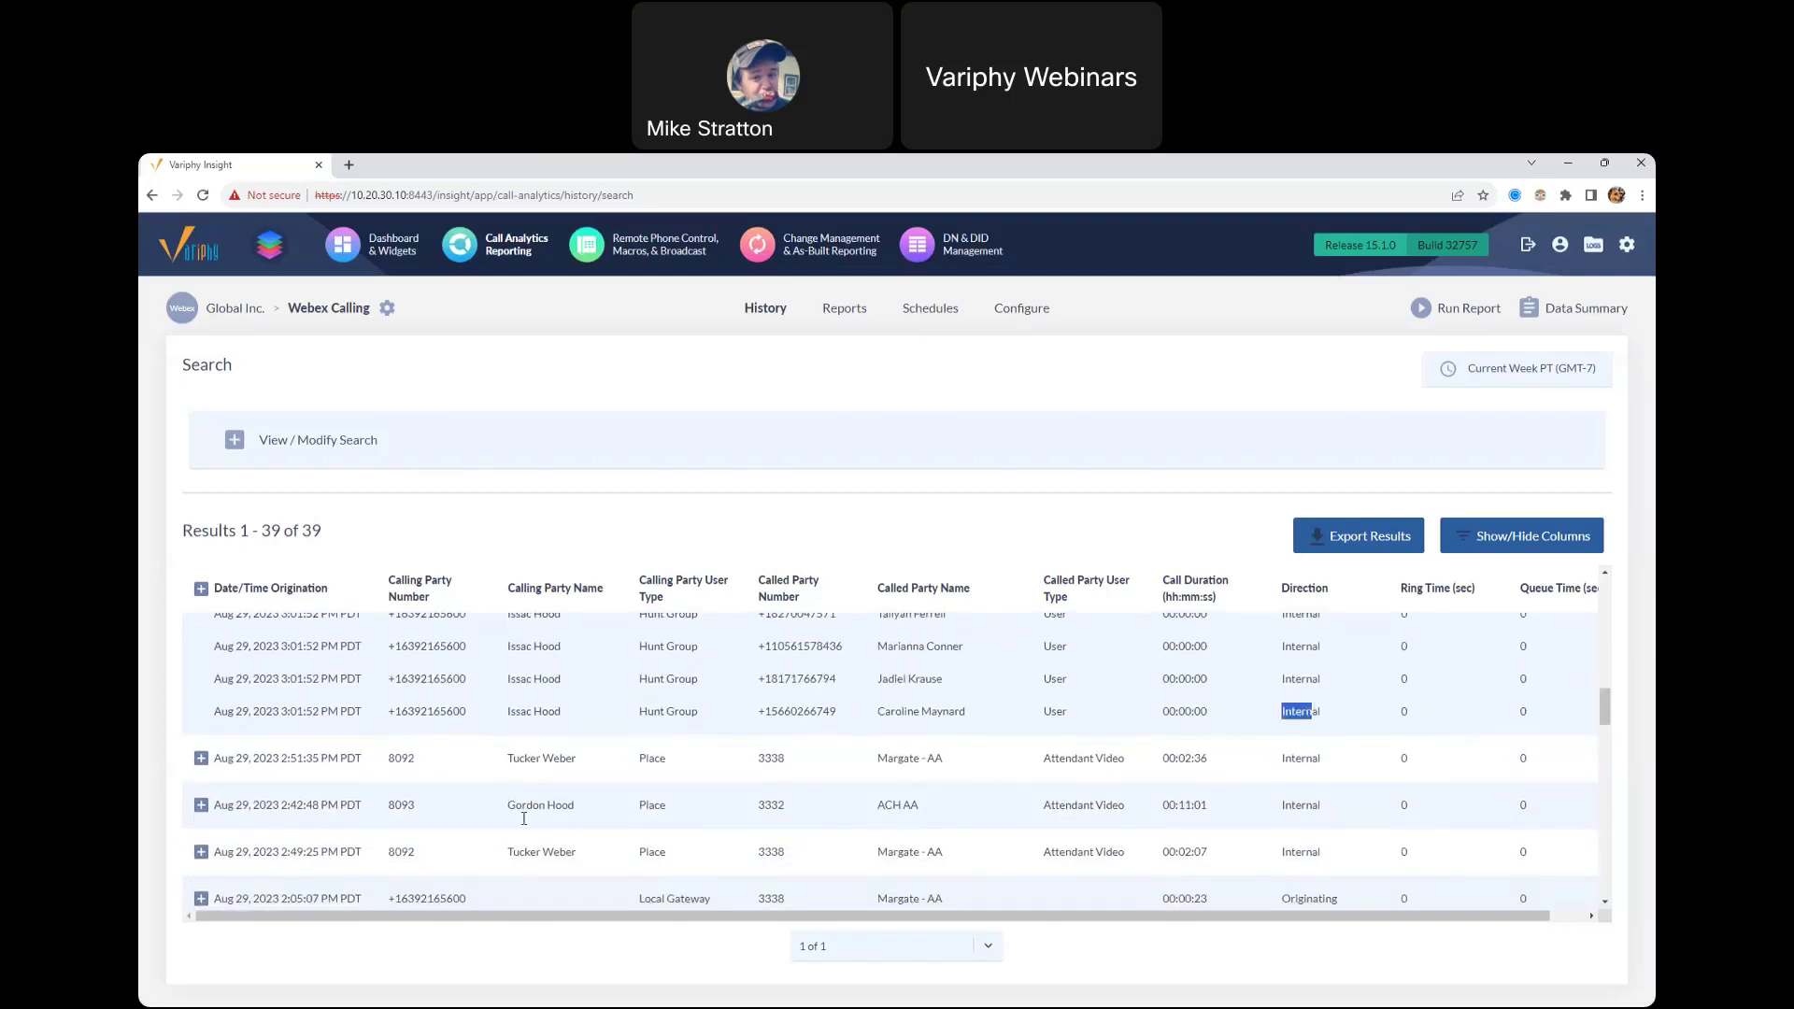
Step: Expand the Aug 29, 2023 2:05:07 PM call to Margate - AA and examine its attendant and hunt group legs
click(201, 898)
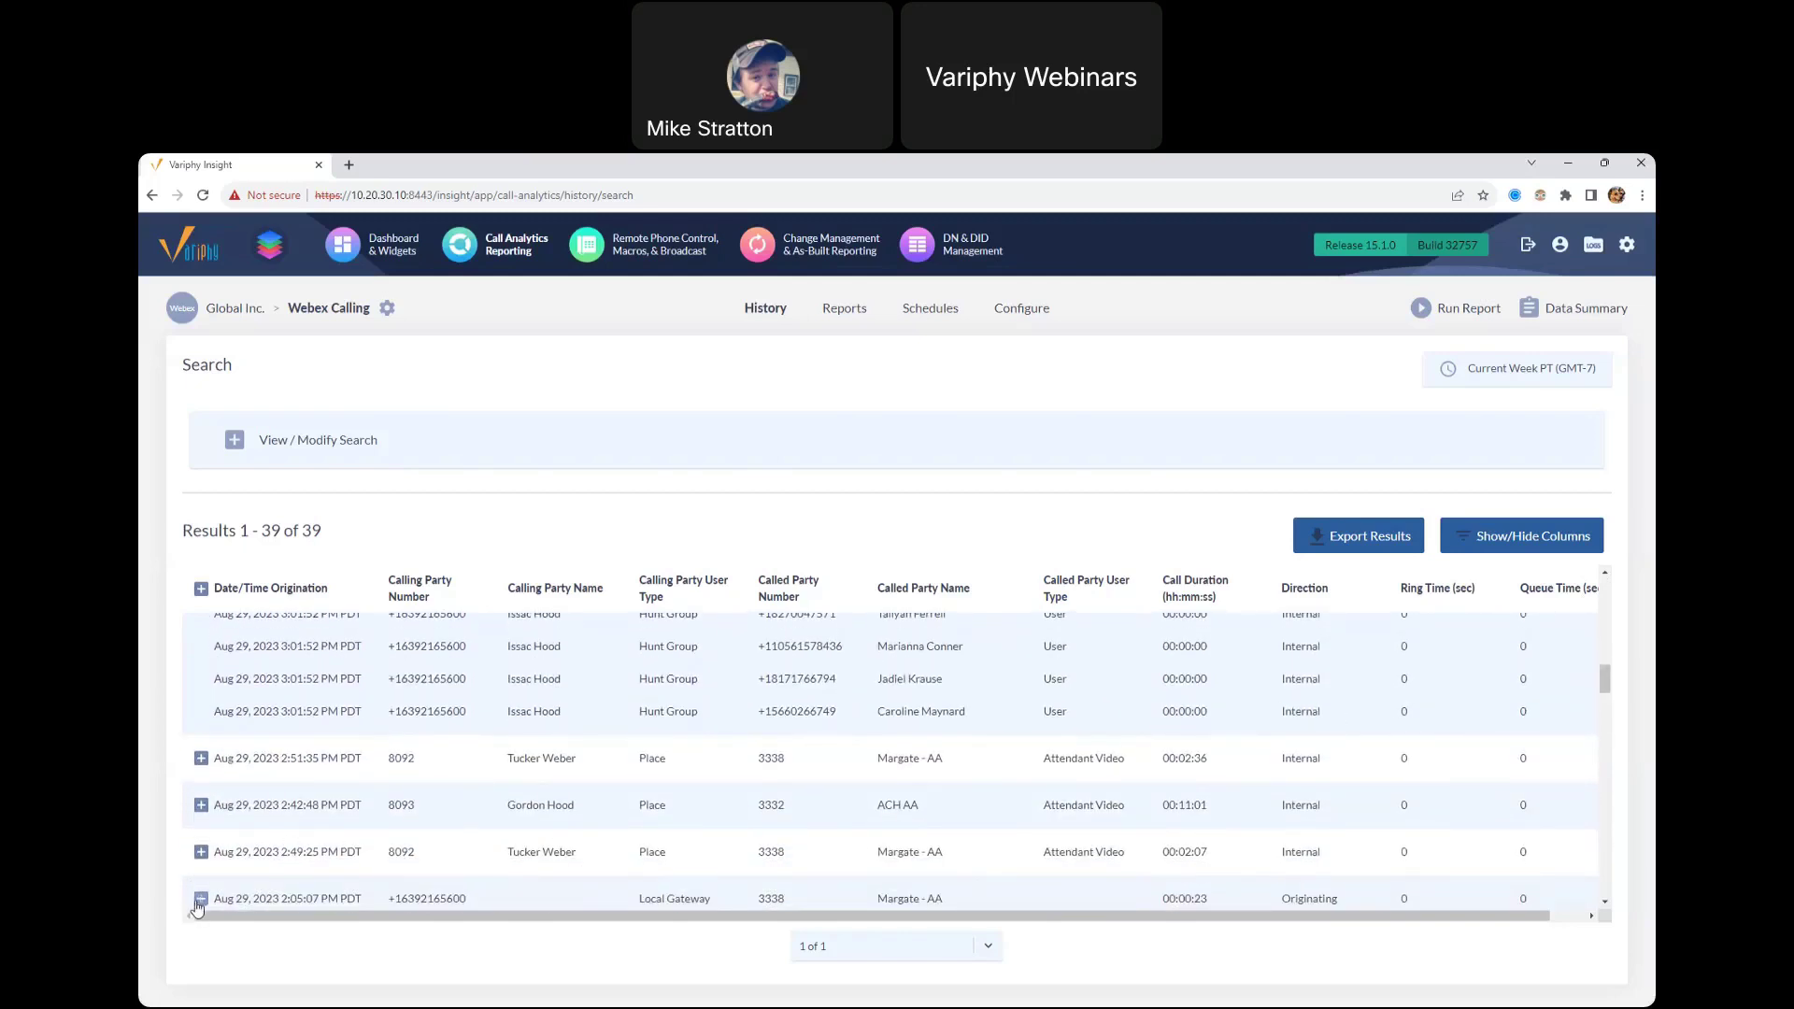
drag(1605, 682, 1603, 703)
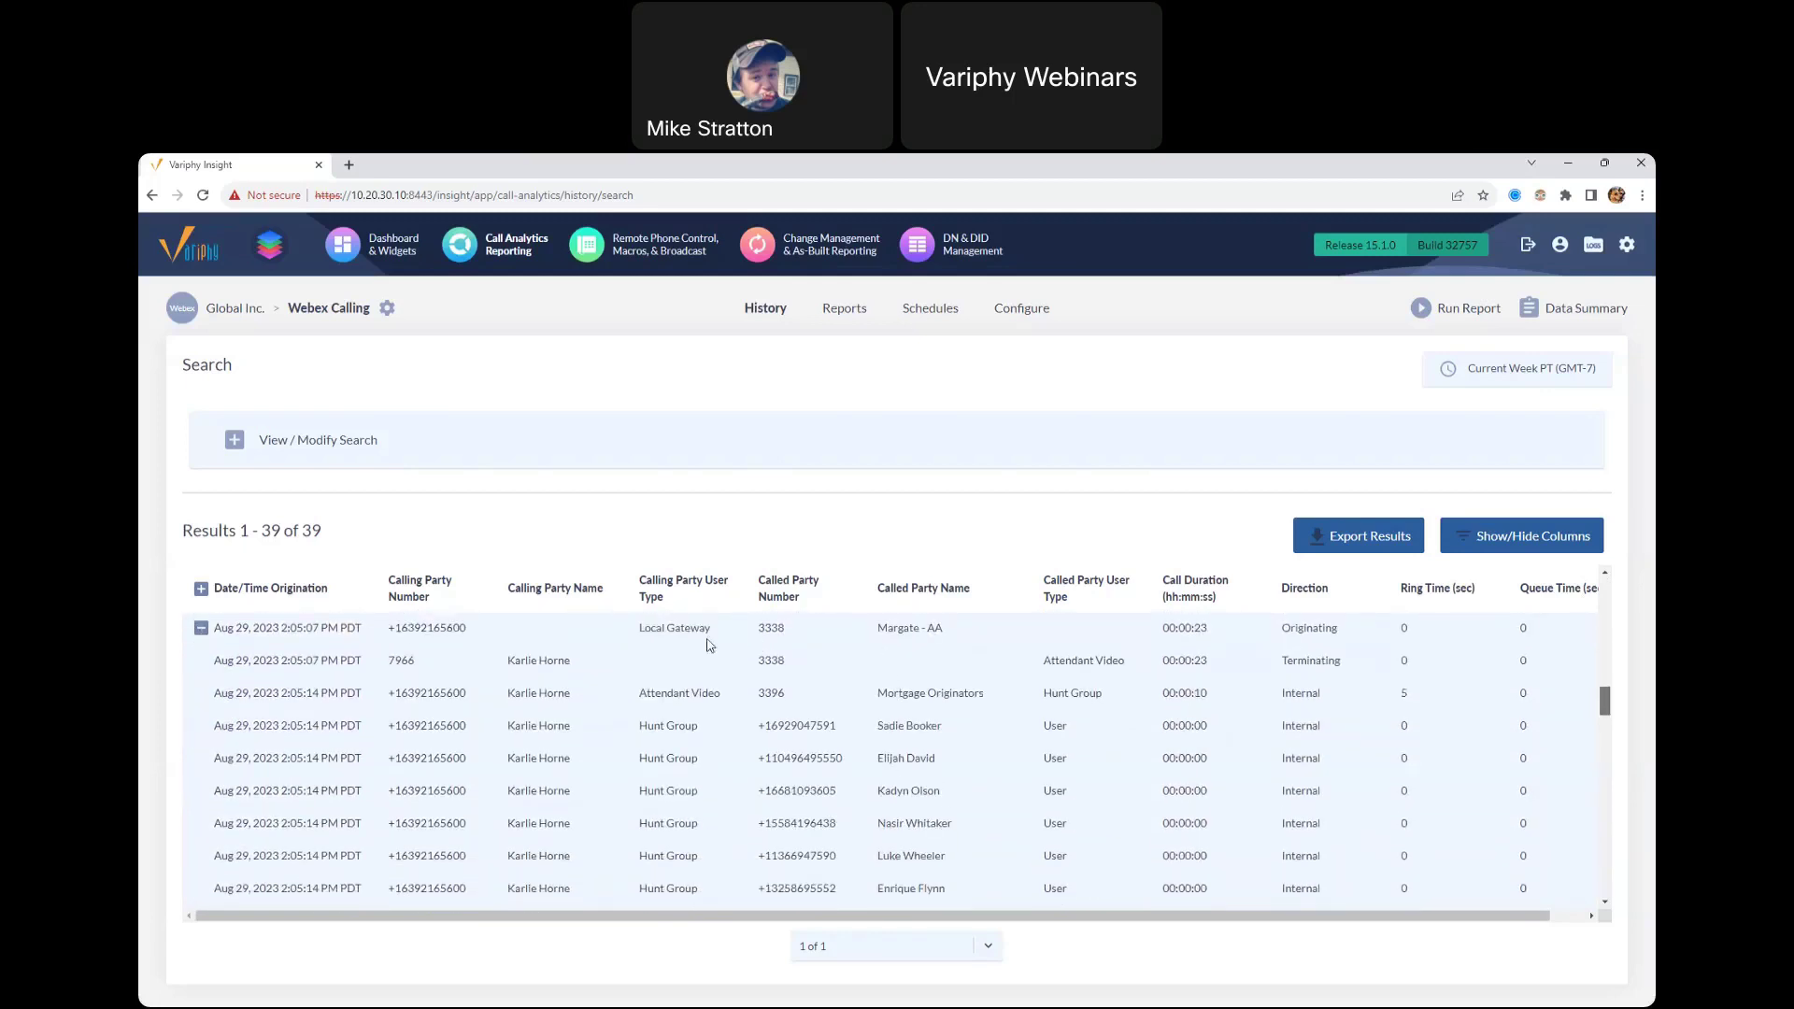
double_click(518, 663)
drag(1055, 661, 1089, 695)
Step: Examine the final legs of the 2:05:07 PM call, including the answering user and that leg's duration
drag(1606, 708, 1606, 764)
drag(871, 740, 926, 743)
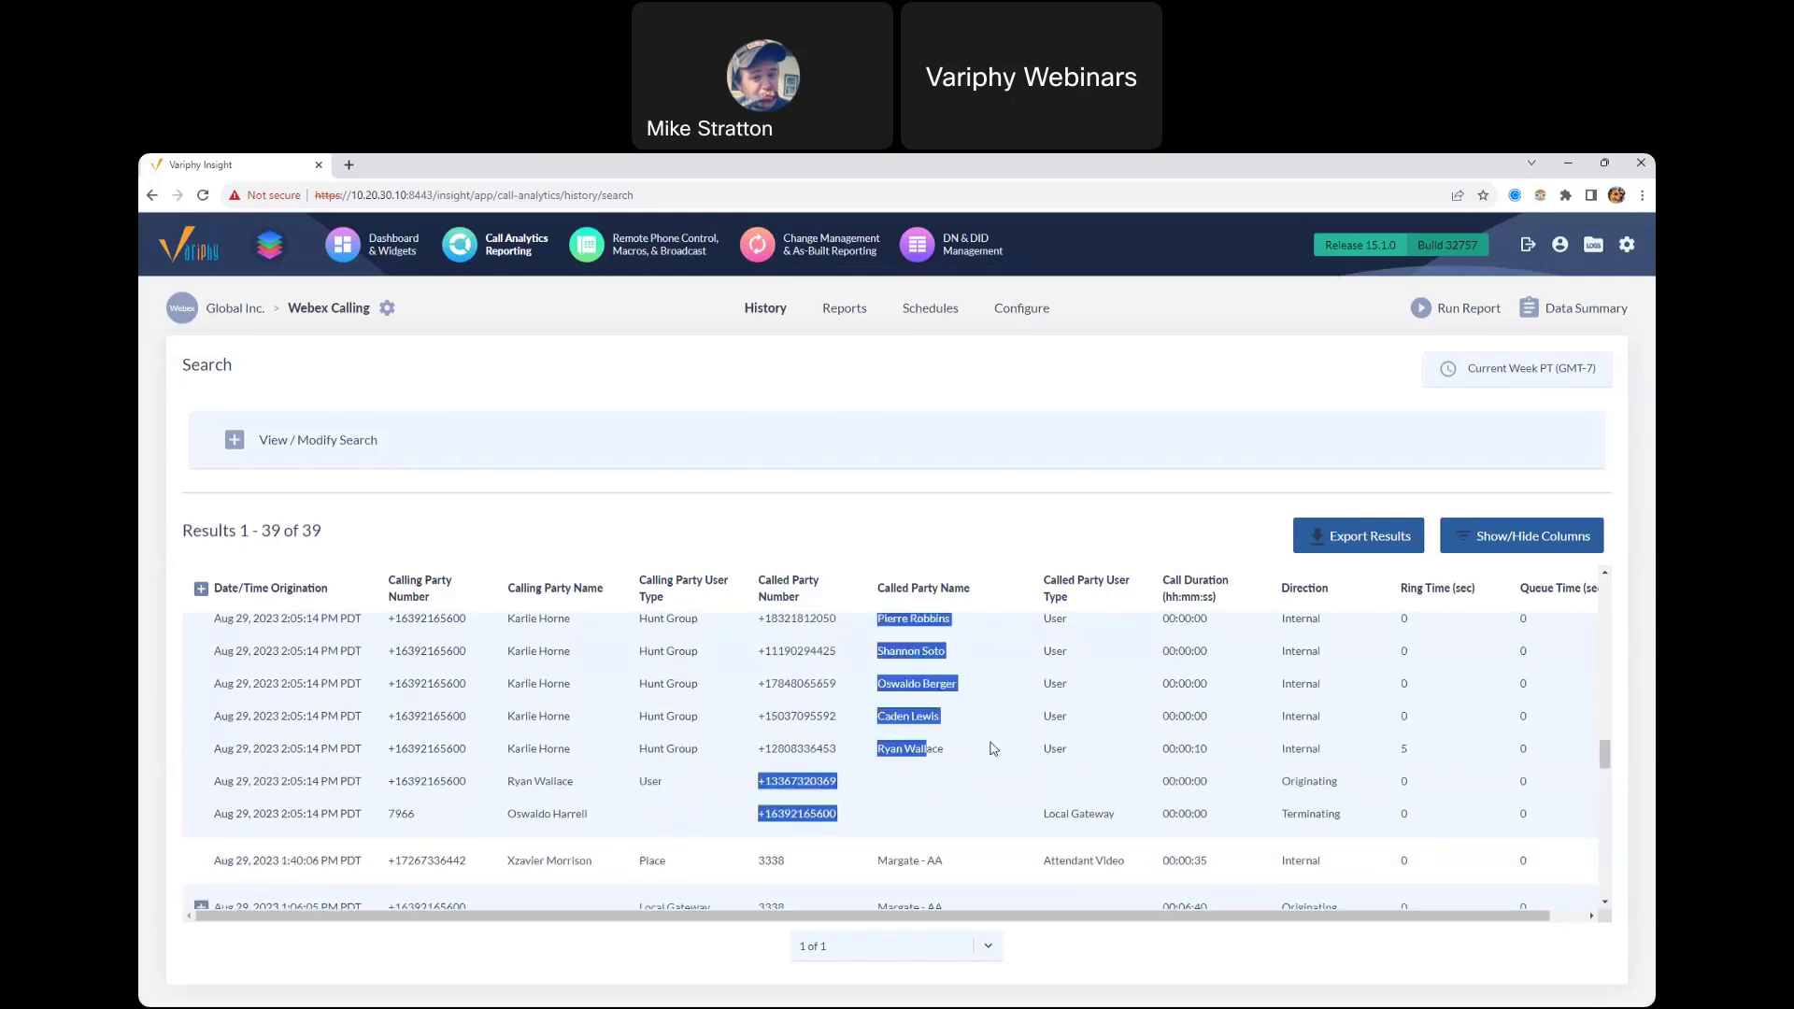
click(965, 742)
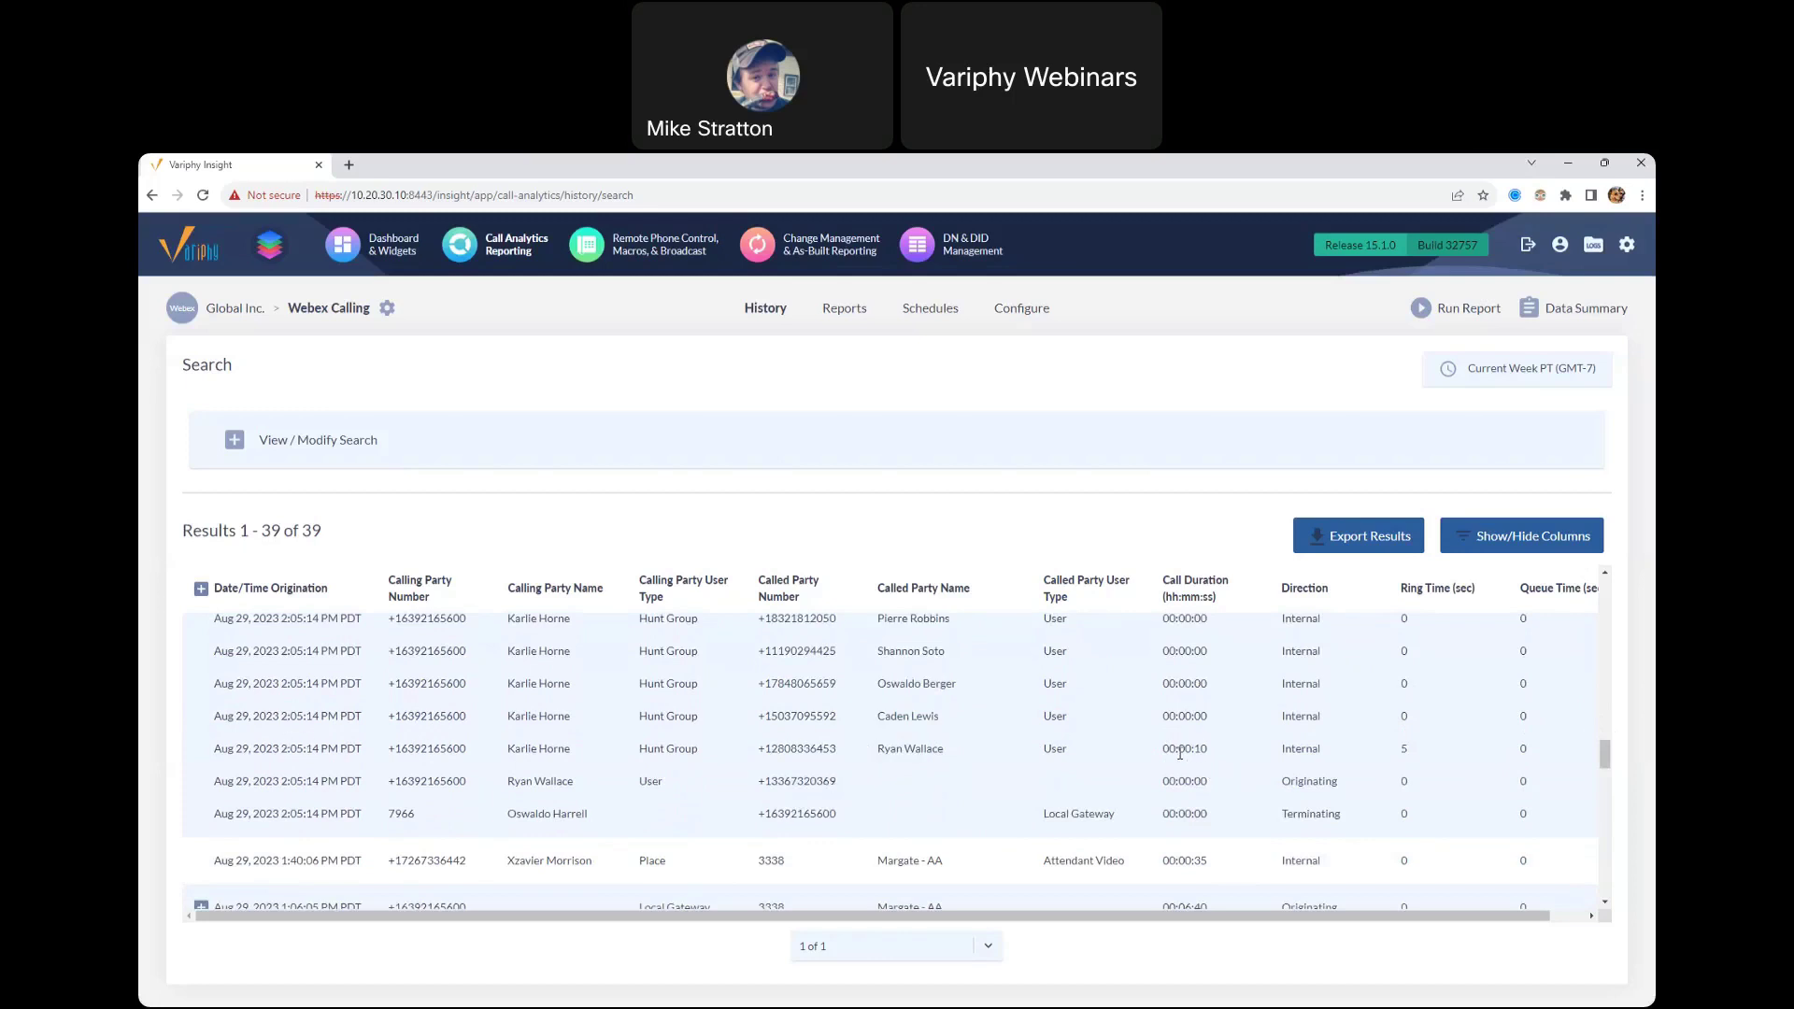
drag(1180, 753, 1217, 760)
Step: Return to the search criteria and review the Called Party User Type and Called Party Number values
drag(1606, 753, 1606, 590)
click(473, 438)
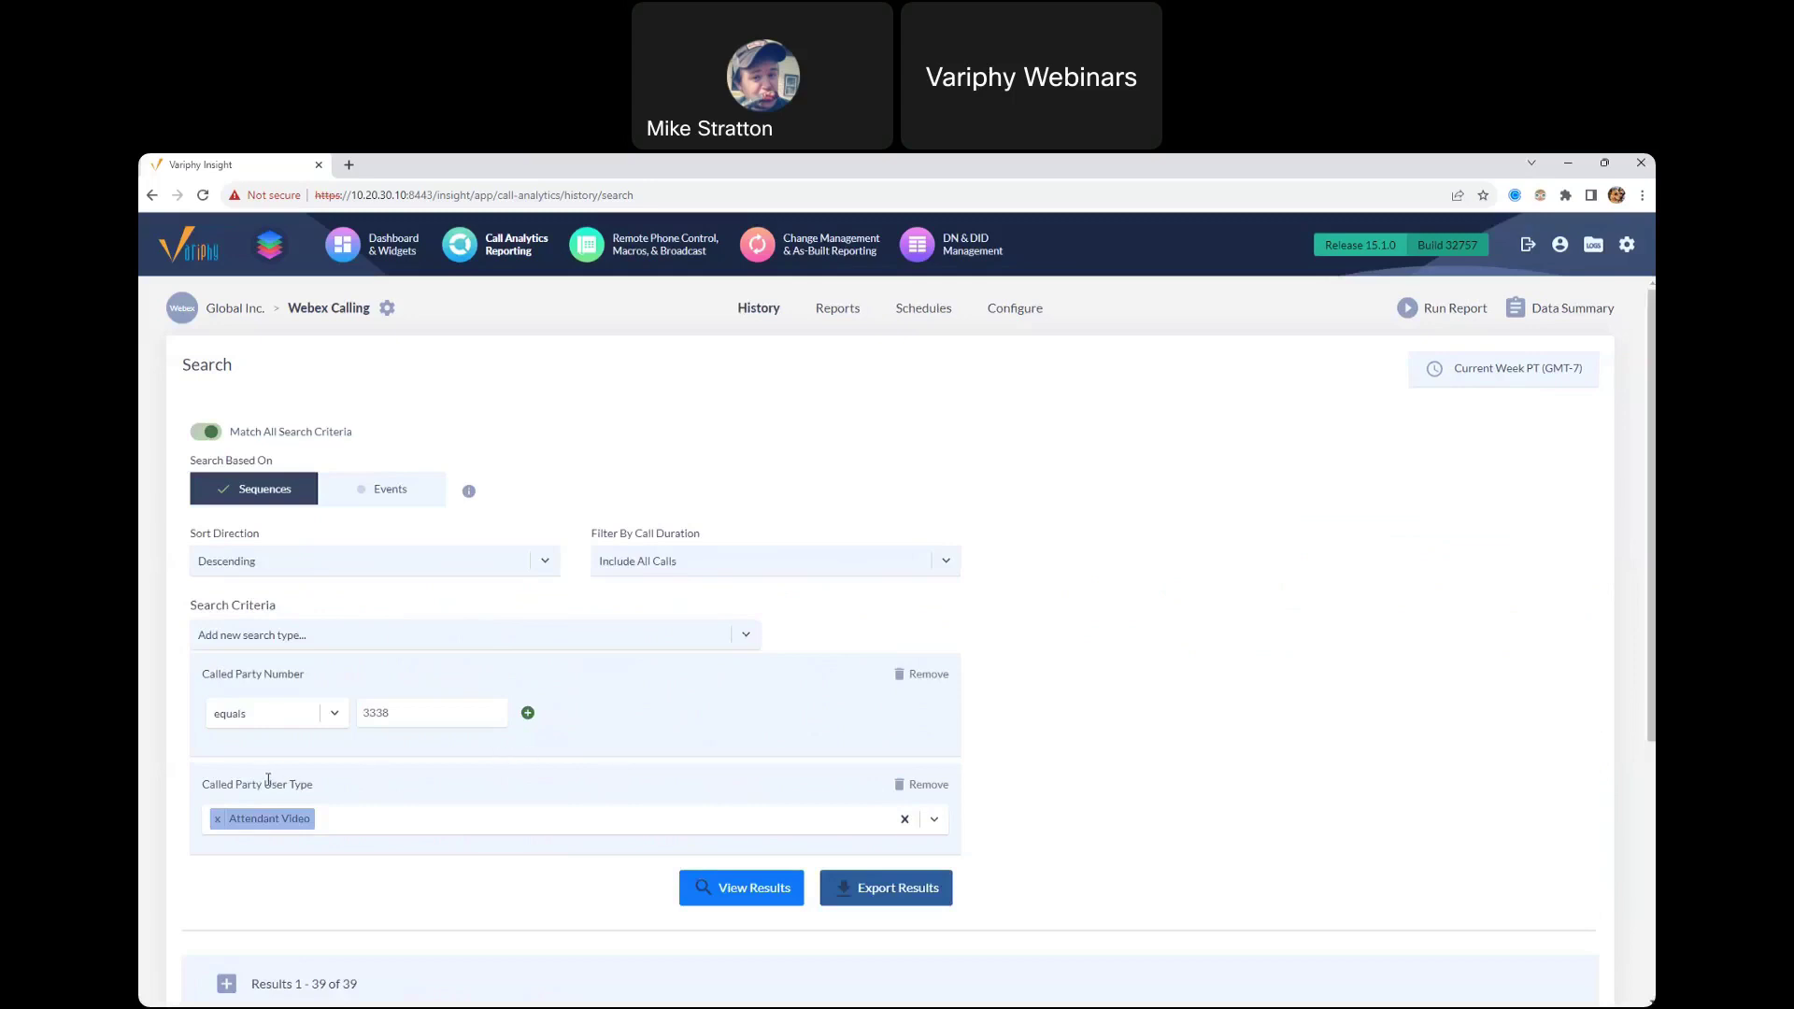
click(403, 821)
click(403, 821)
drag(397, 713, 274, 717)
Step: Open the report Webinar - Auto Attendant Report - Part 1 for editing and examine its search set criteria and search set statistics
click(838, 309)
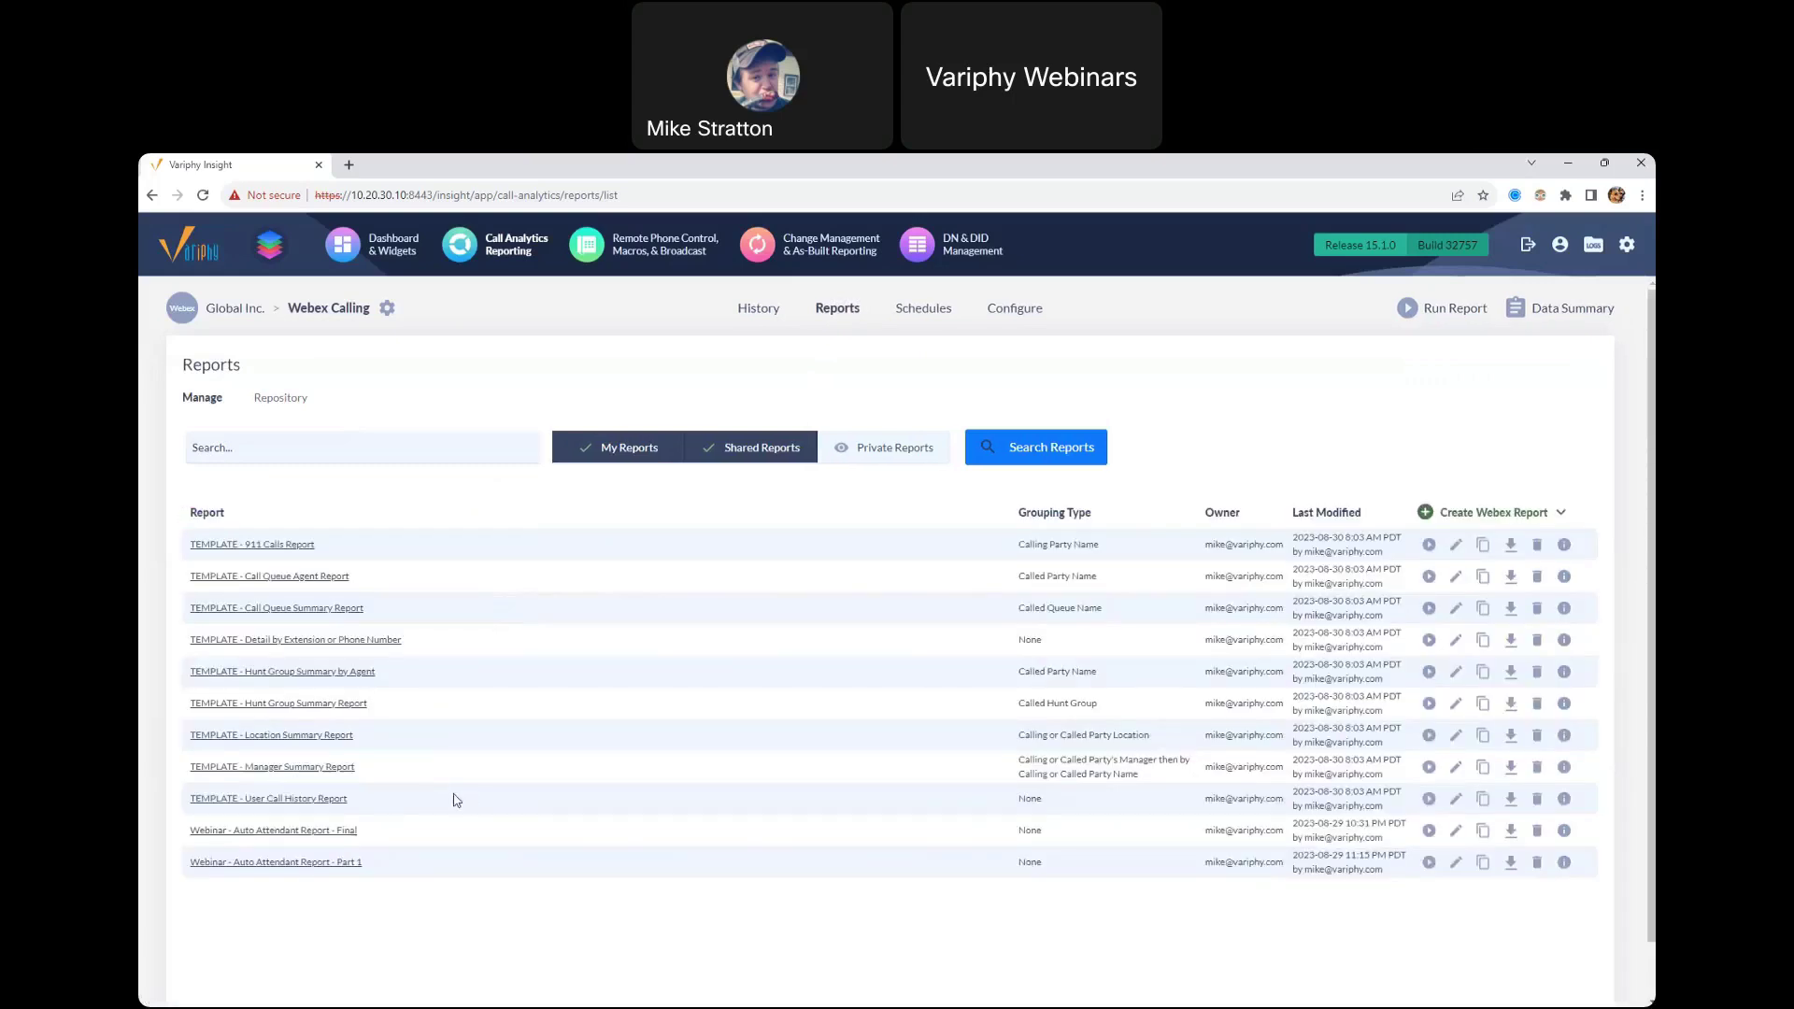
click(1455, 865)
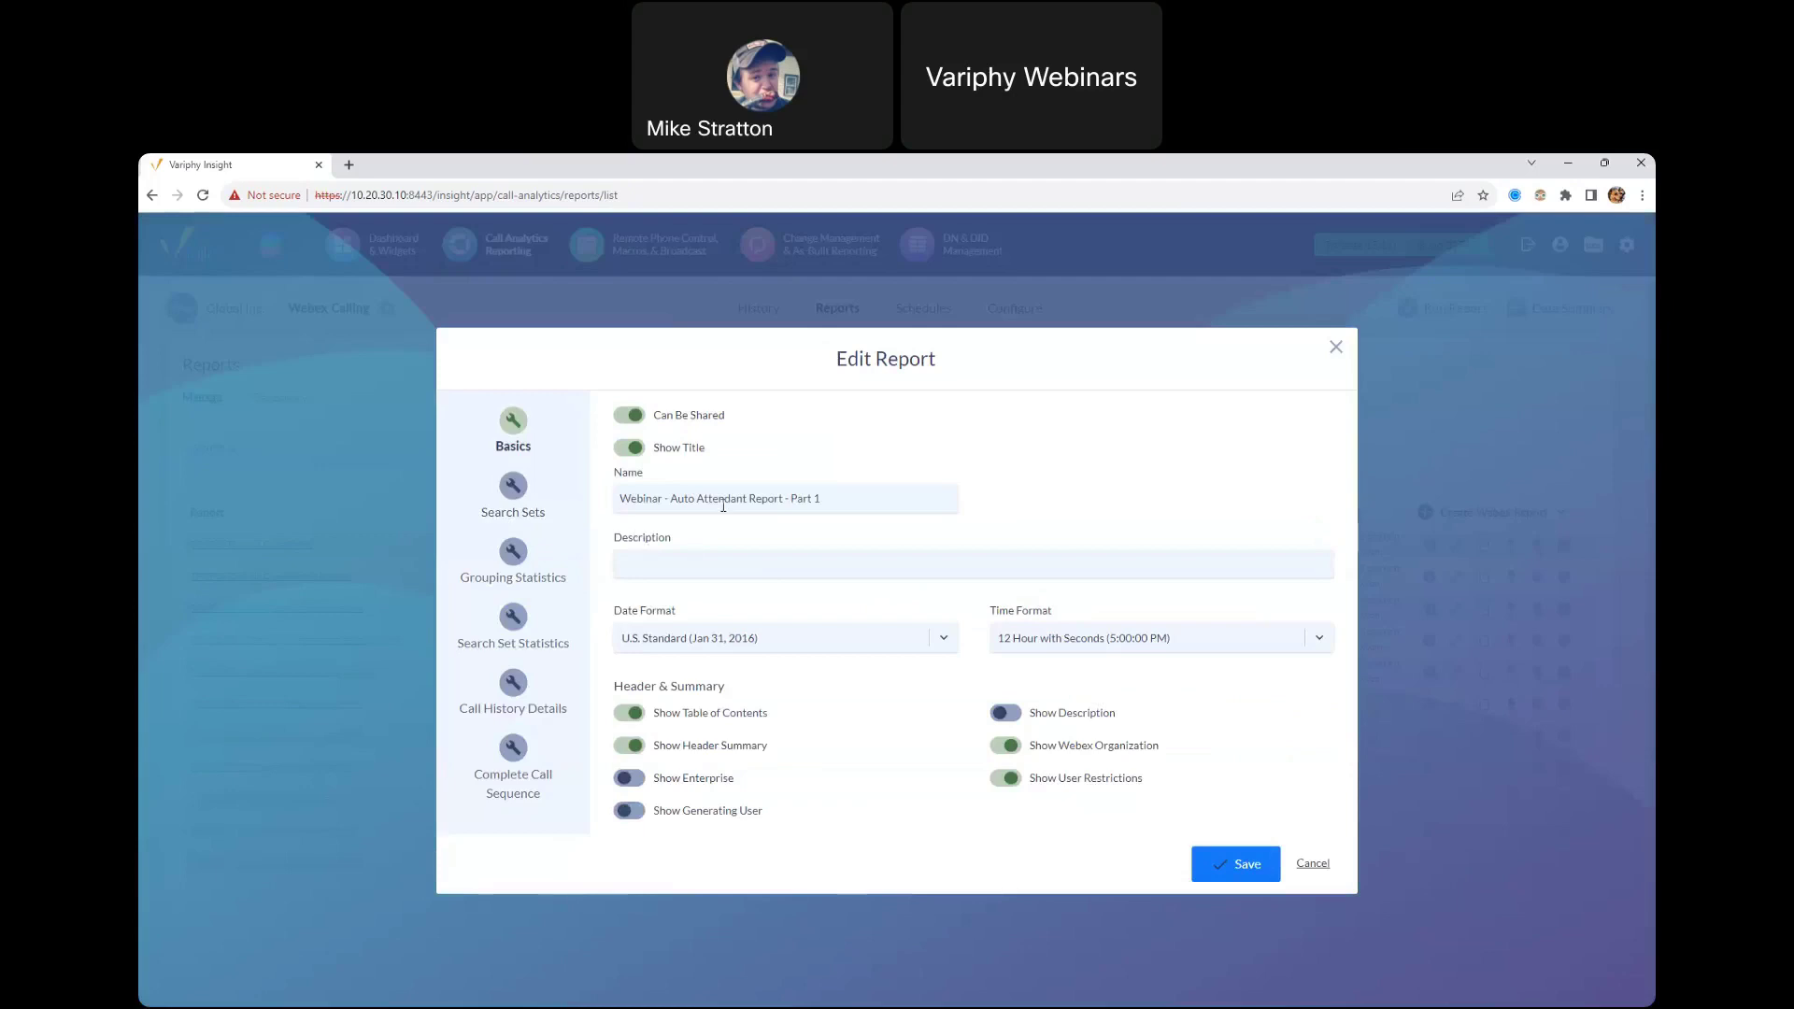
click(509, 486)
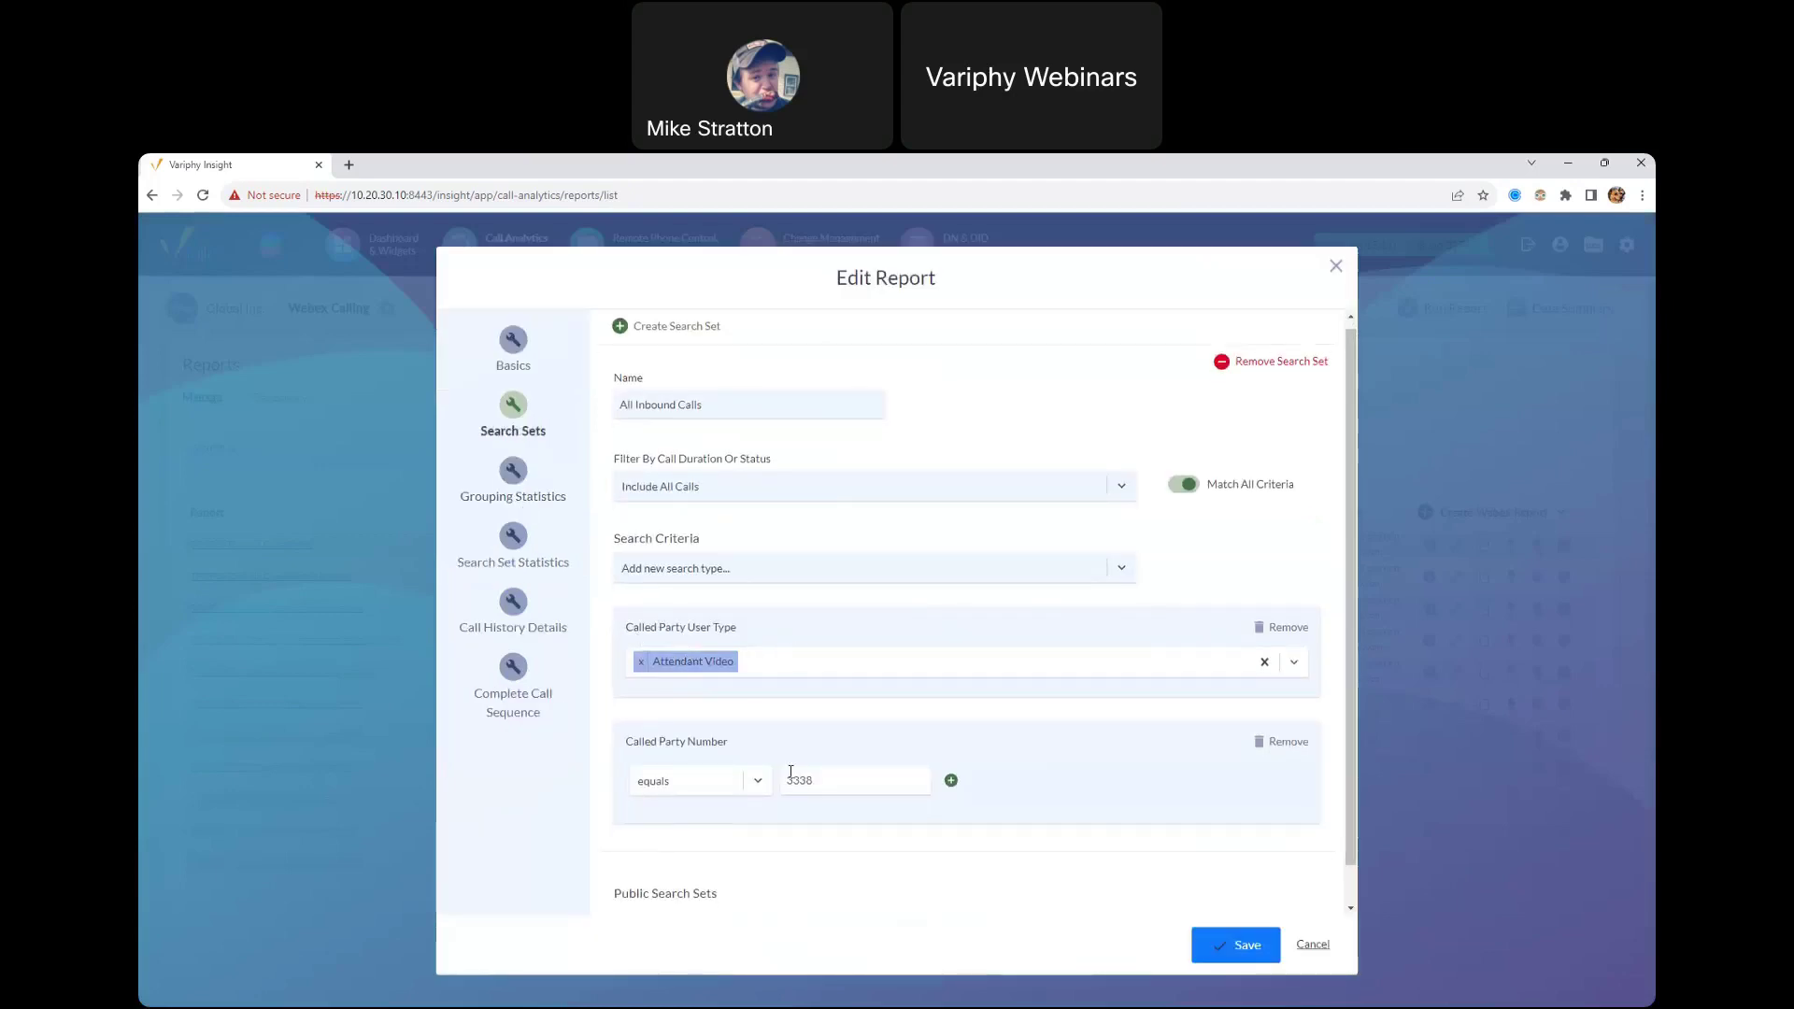
drag(616, 740, 837, 782)
drag(634, 625, 751, 632)
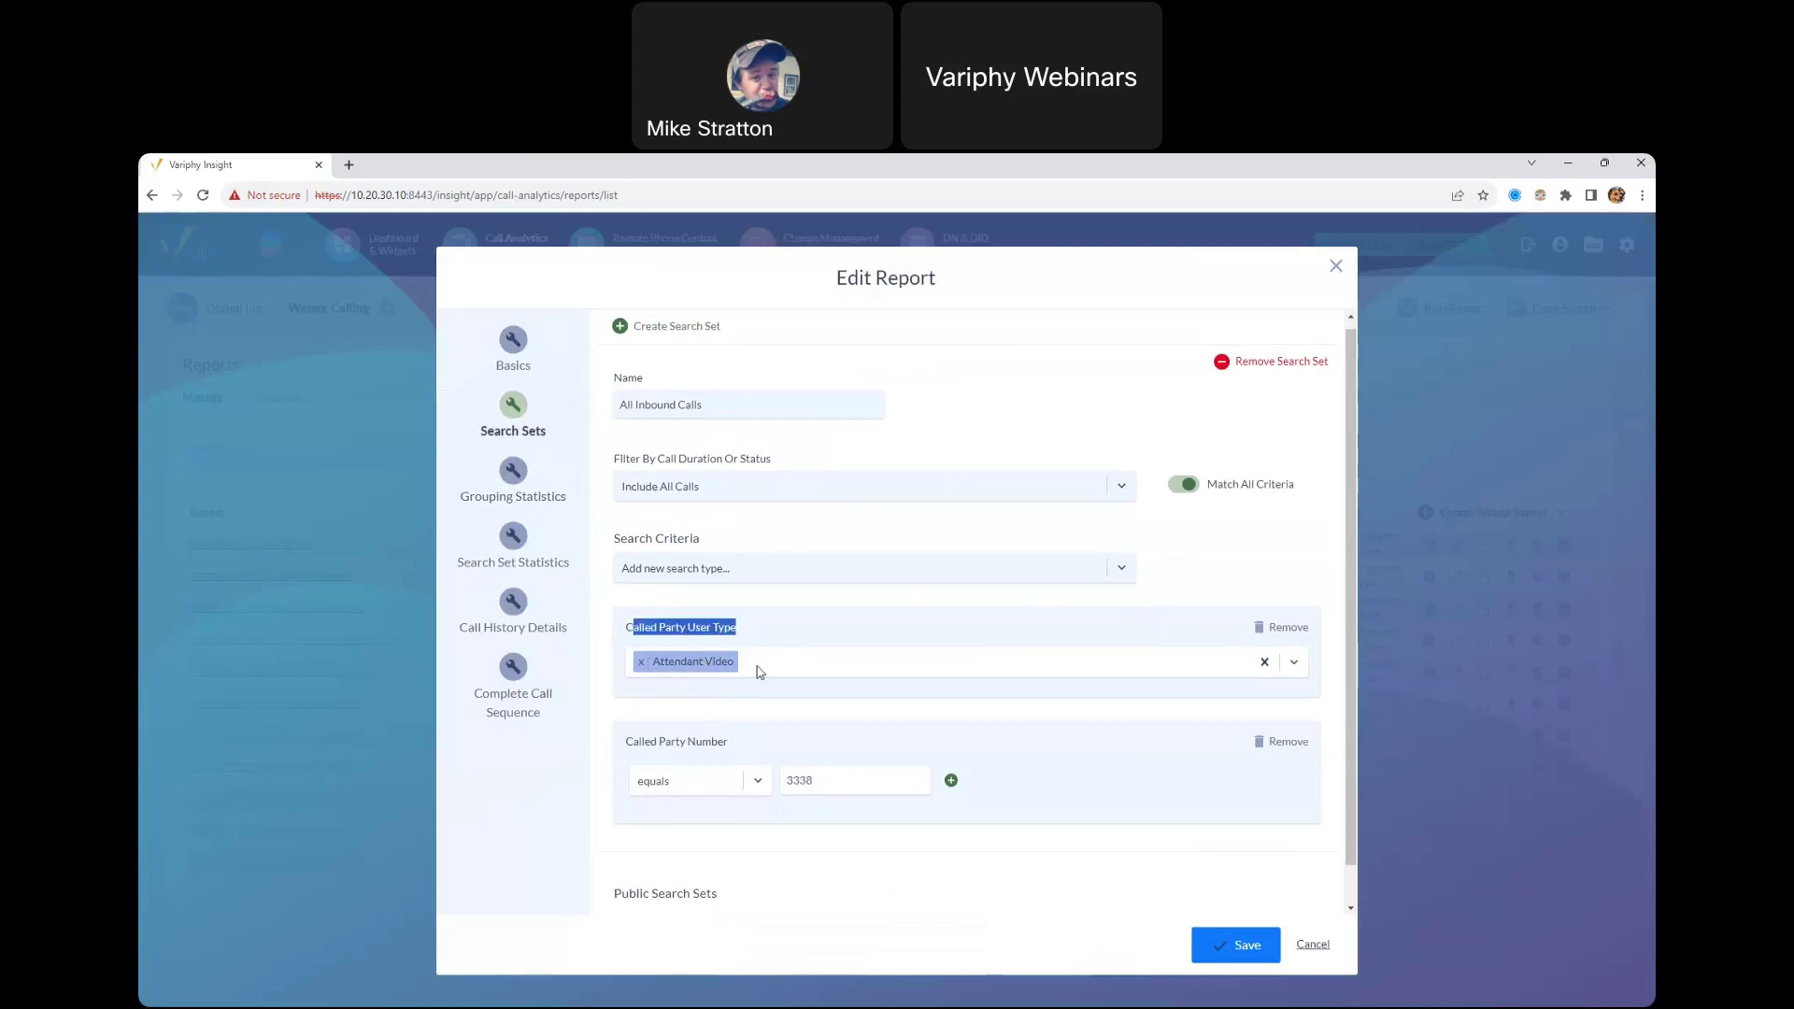
click(520, 536)
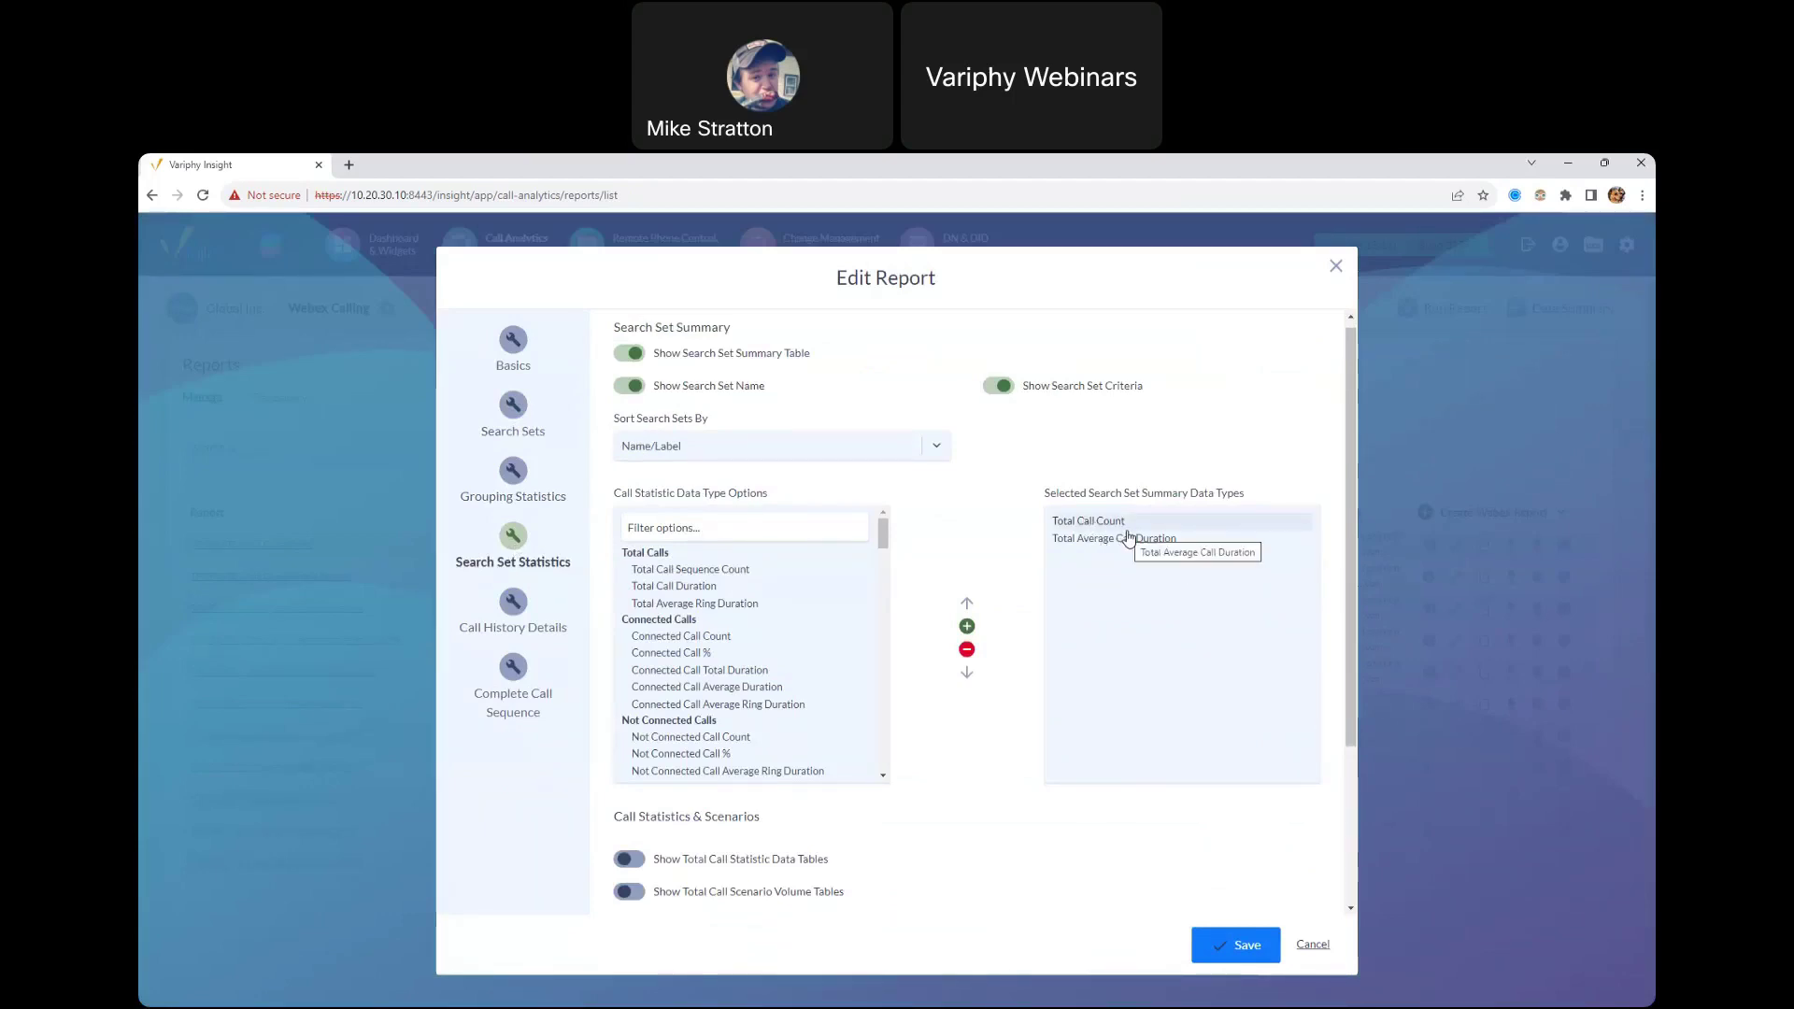
Step: Review the search set statistics settings and turn off Show Search Set Criteria in the search set summary
scroll(1336, 560, down, 3)
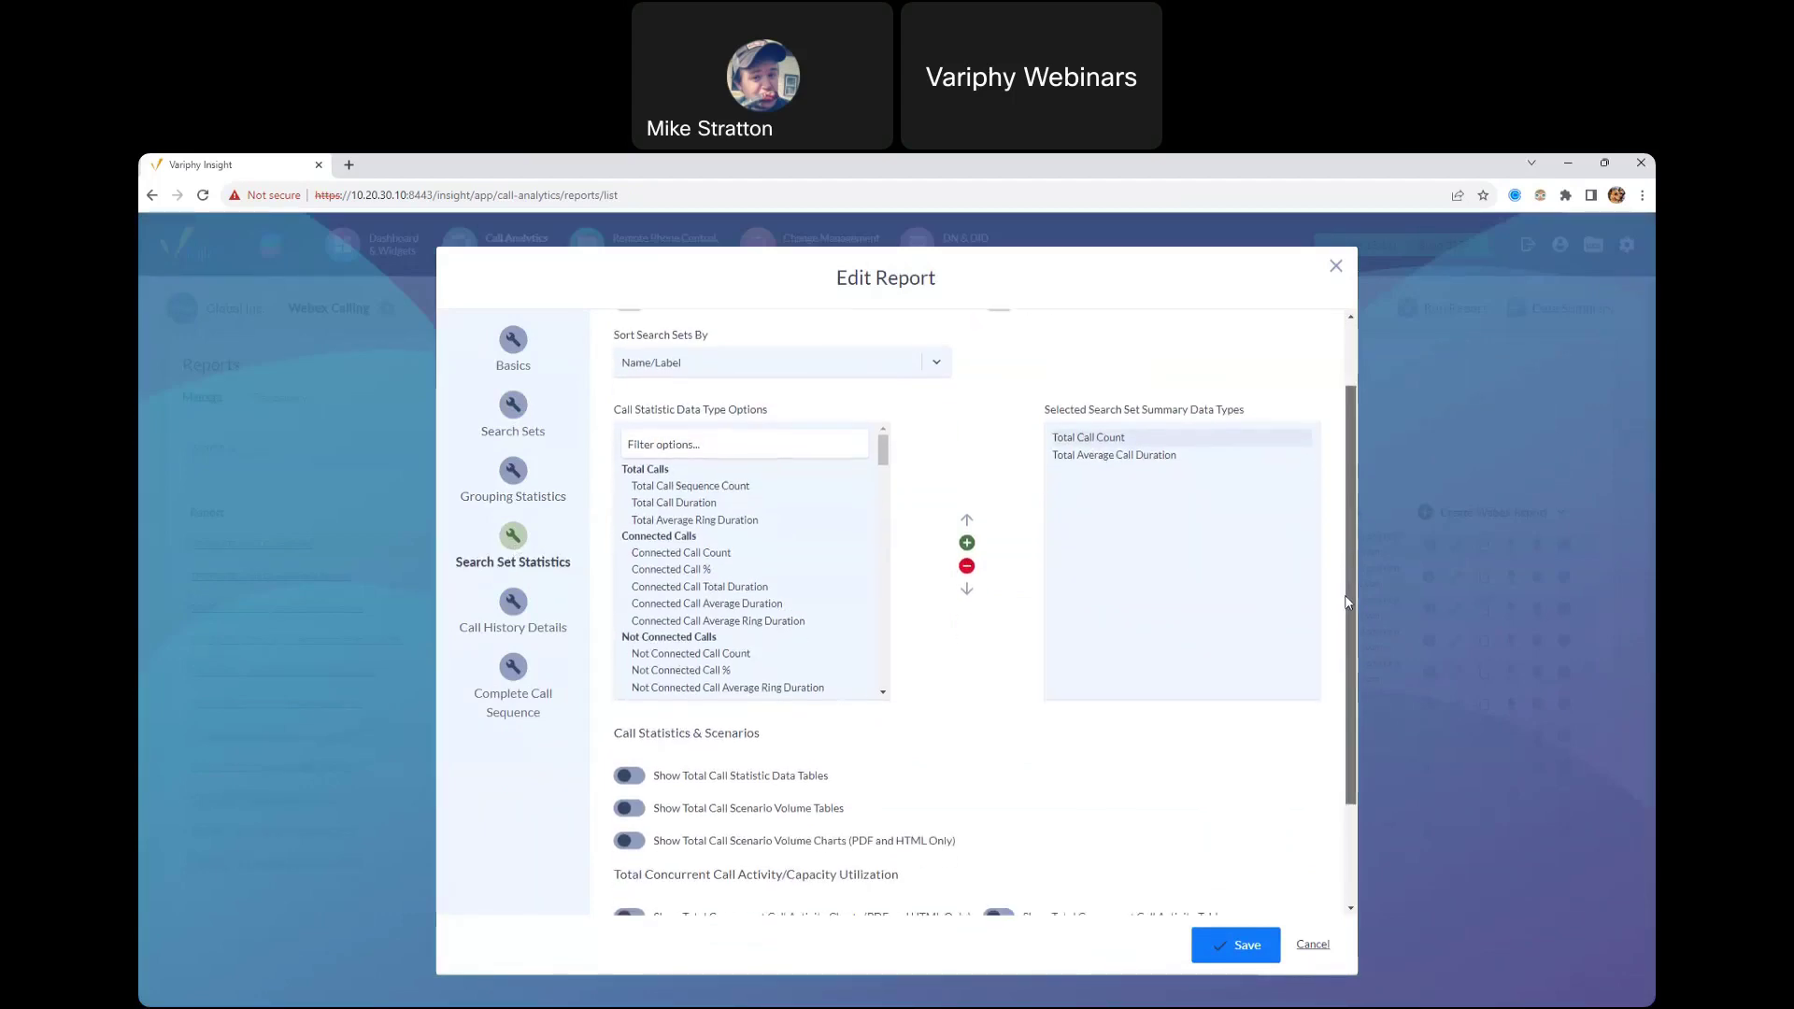
scroll(1058, 426, up, 3)
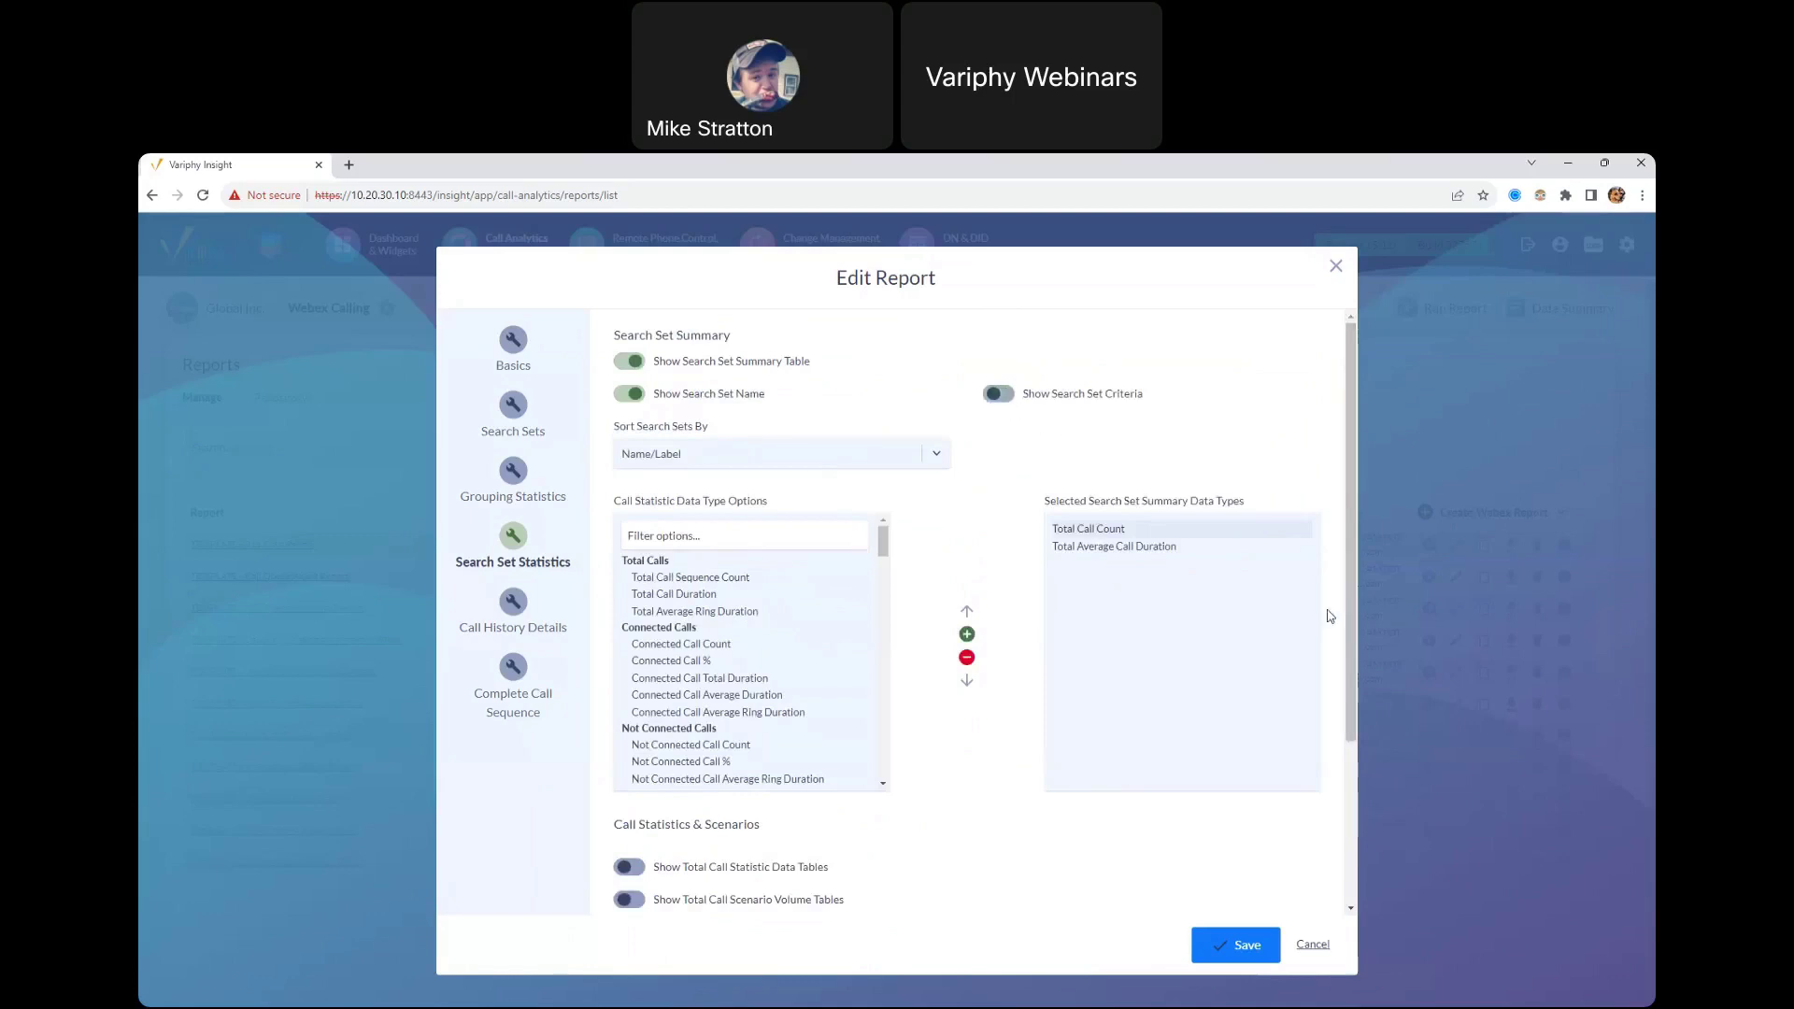
scroll(654, 597, down, 1)
Step: Review the report's call history detail columns and complete call sequence setting, and save the report
click(525, 613)
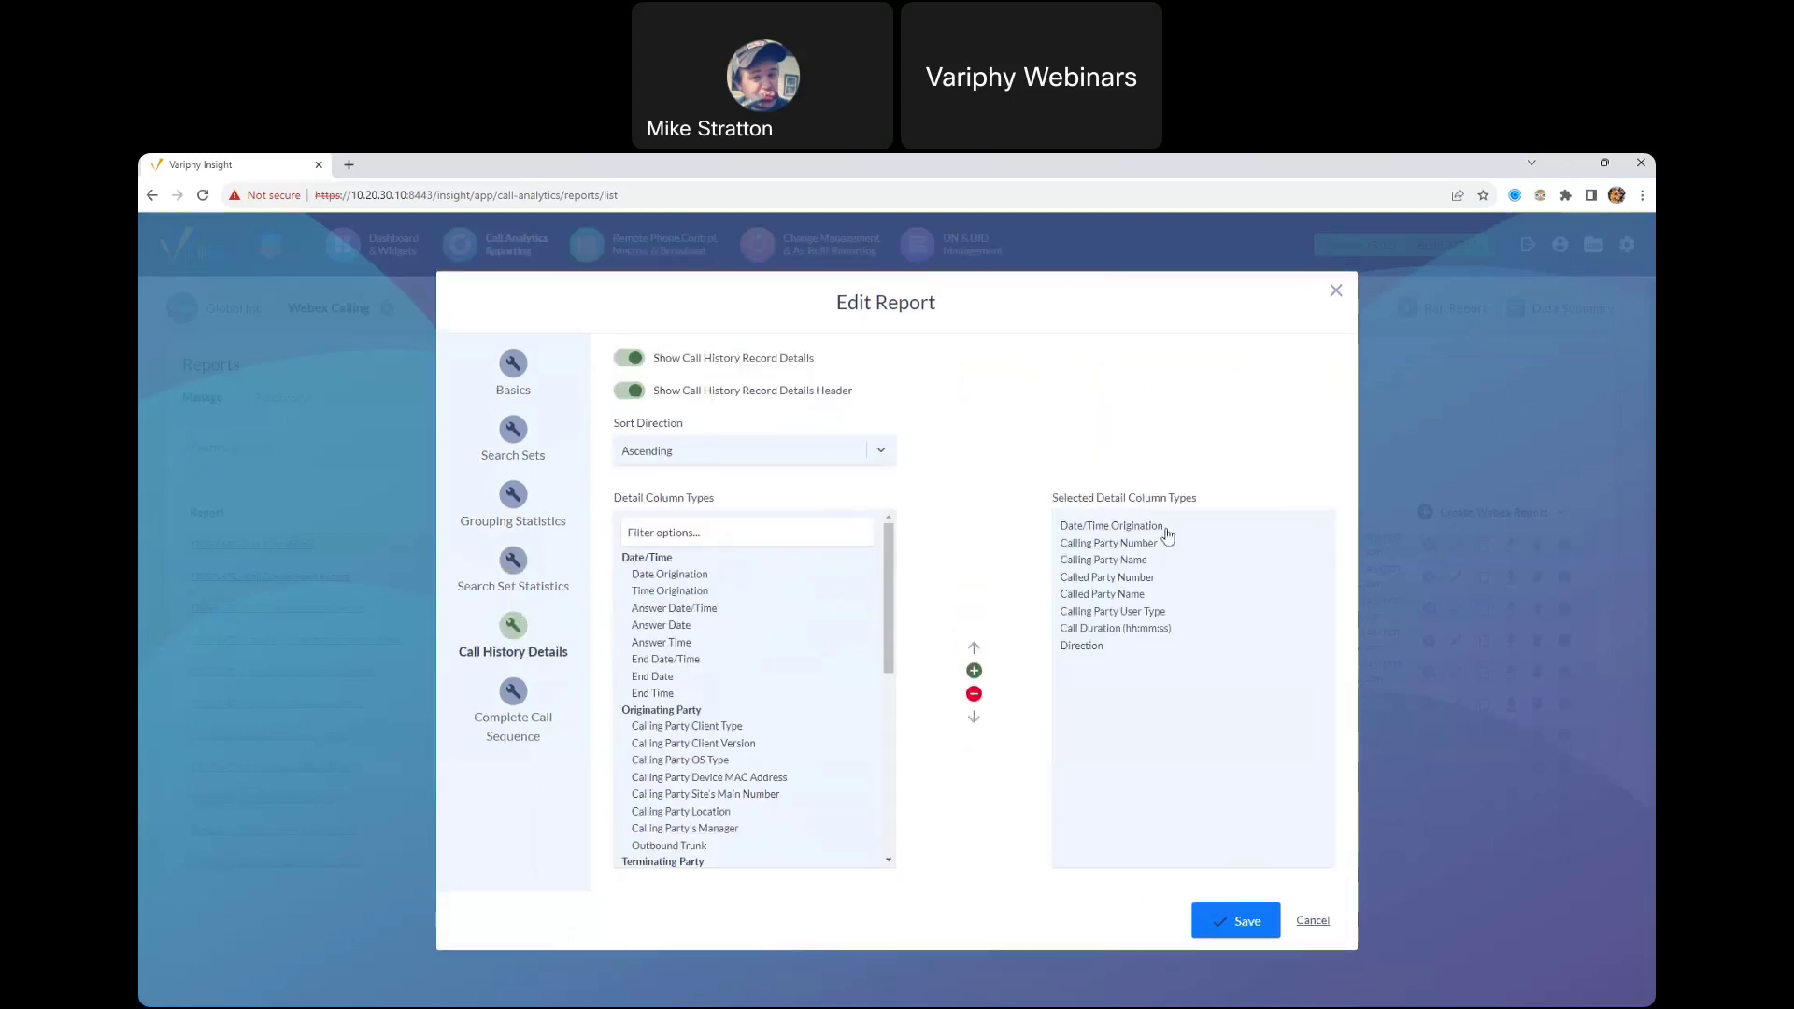
click(513, 691)
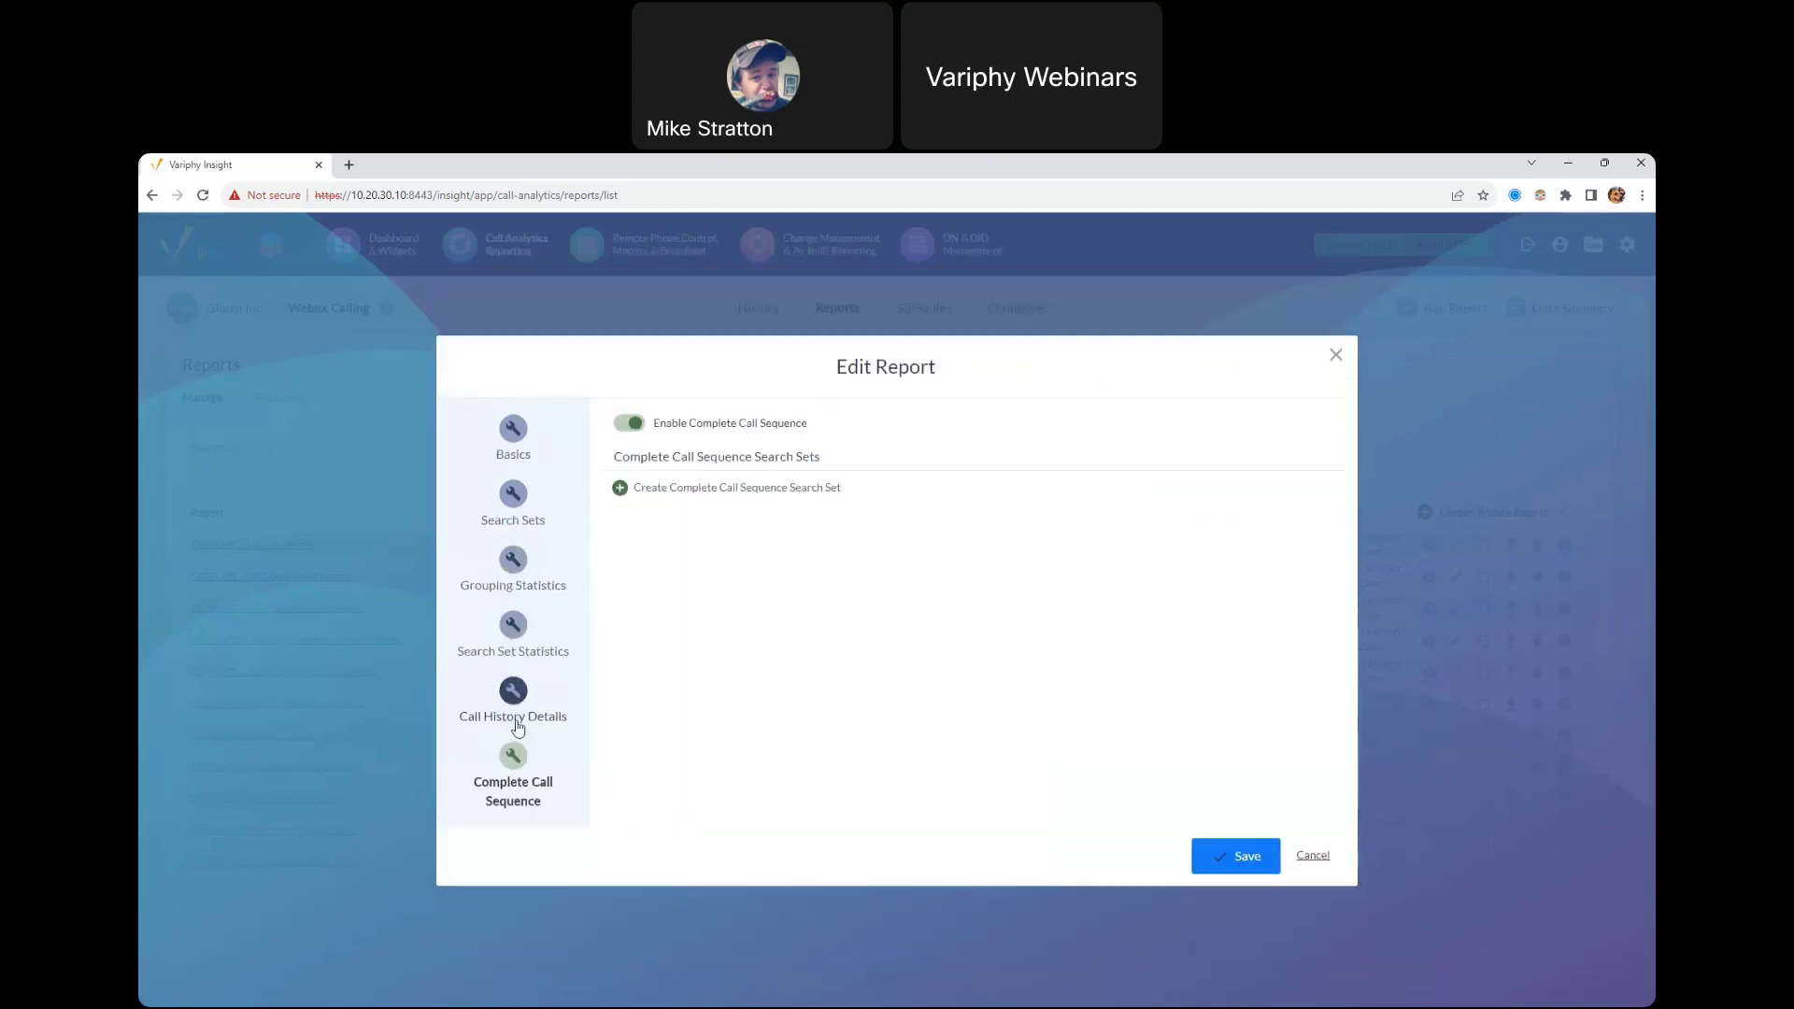
click(513, 627)
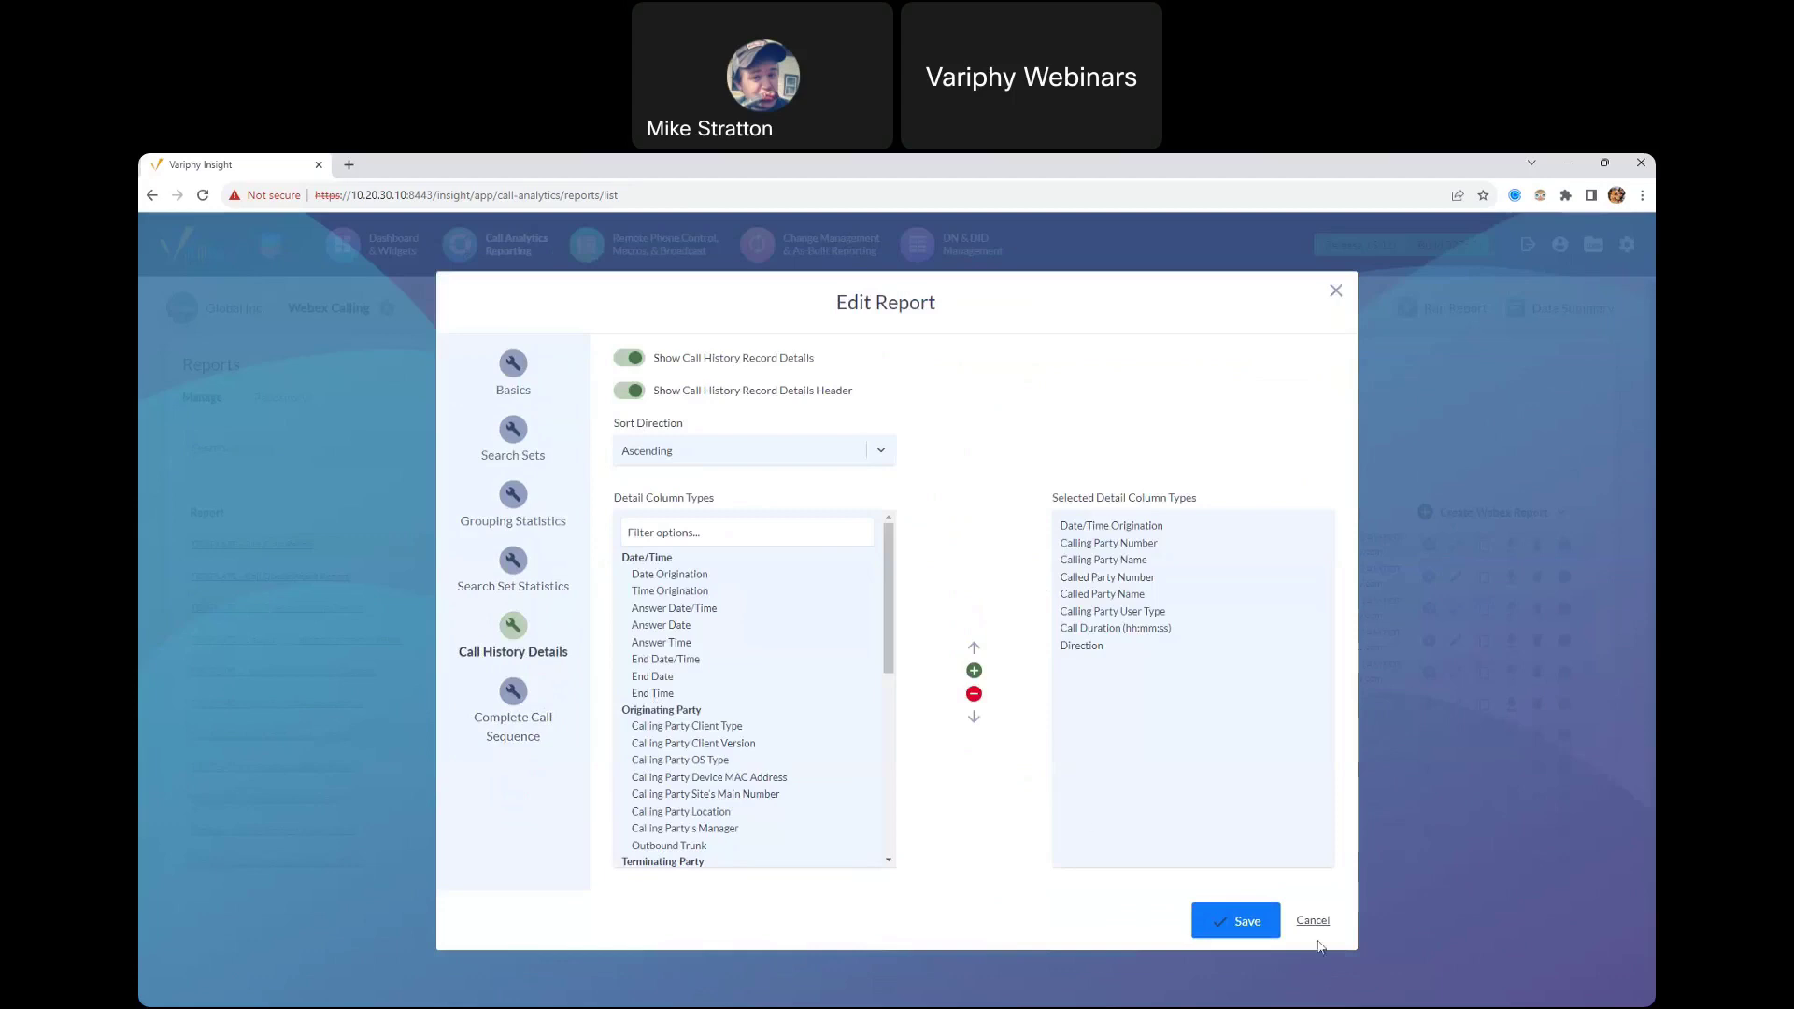
click(1219, 923)
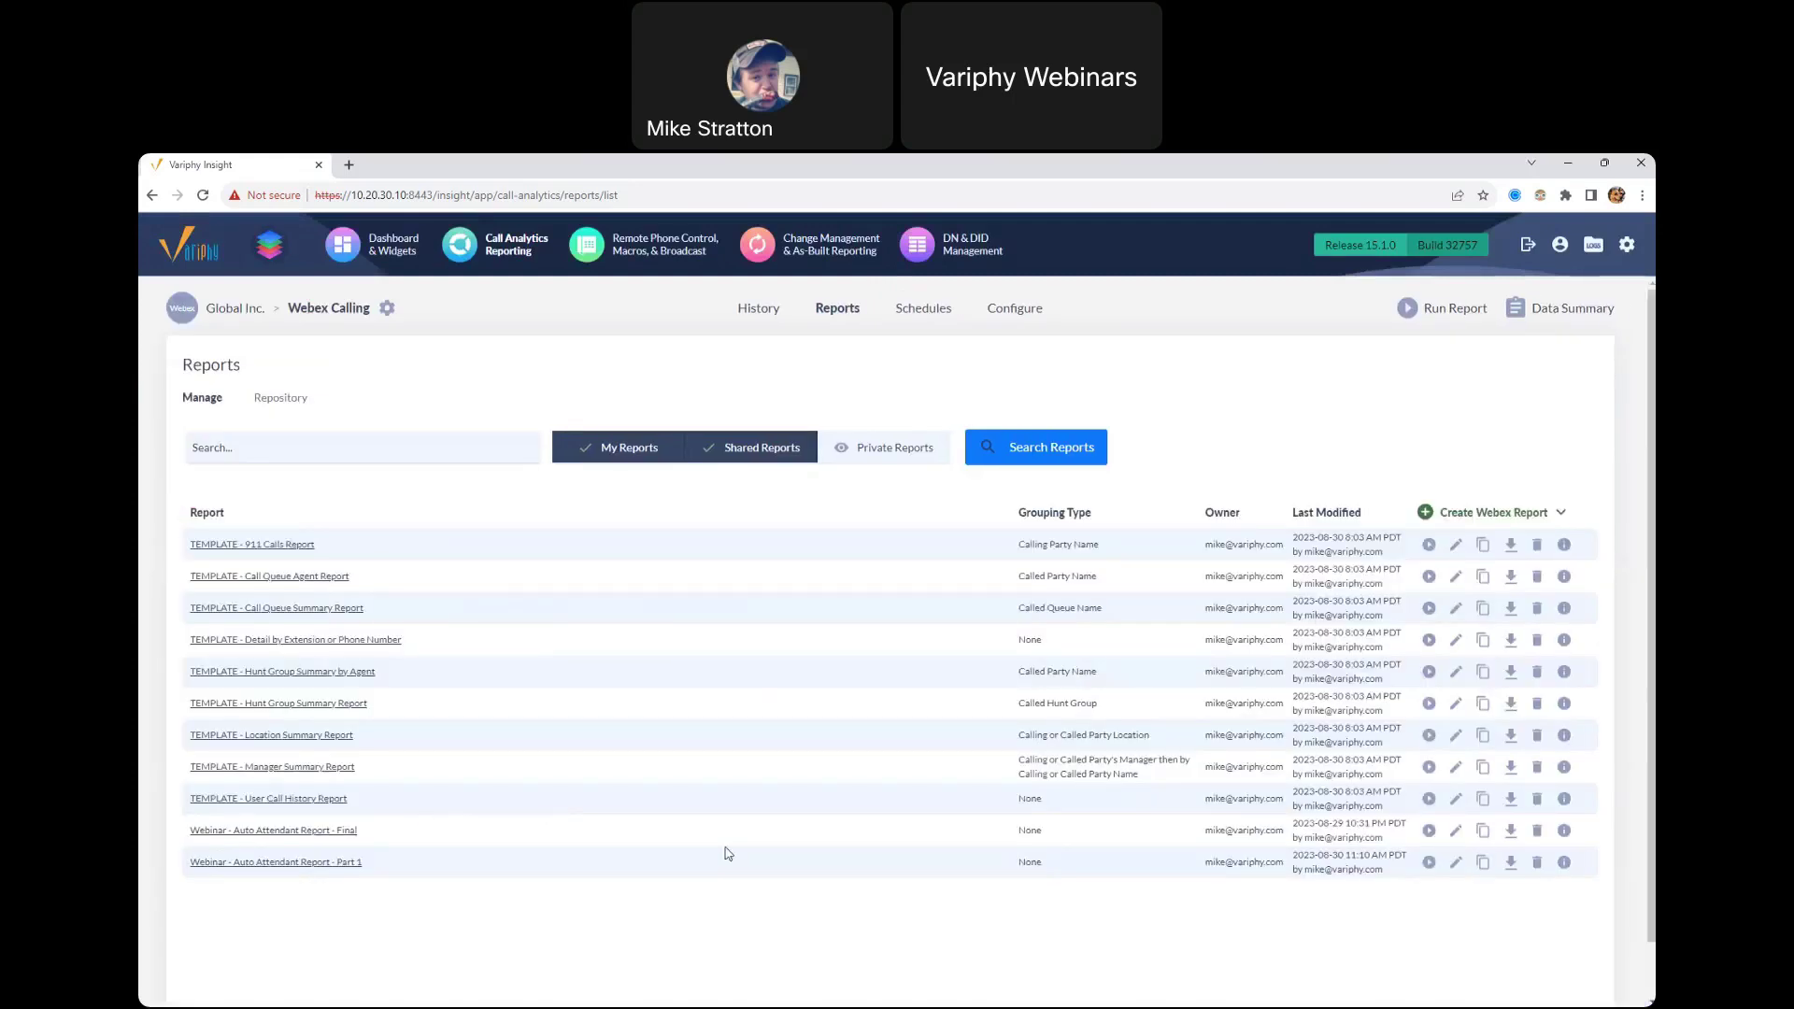
Step: Run the report Webinar - Auto Attendant Report - Part 1 with the date/time range set to Current Week
click(1428, 862)
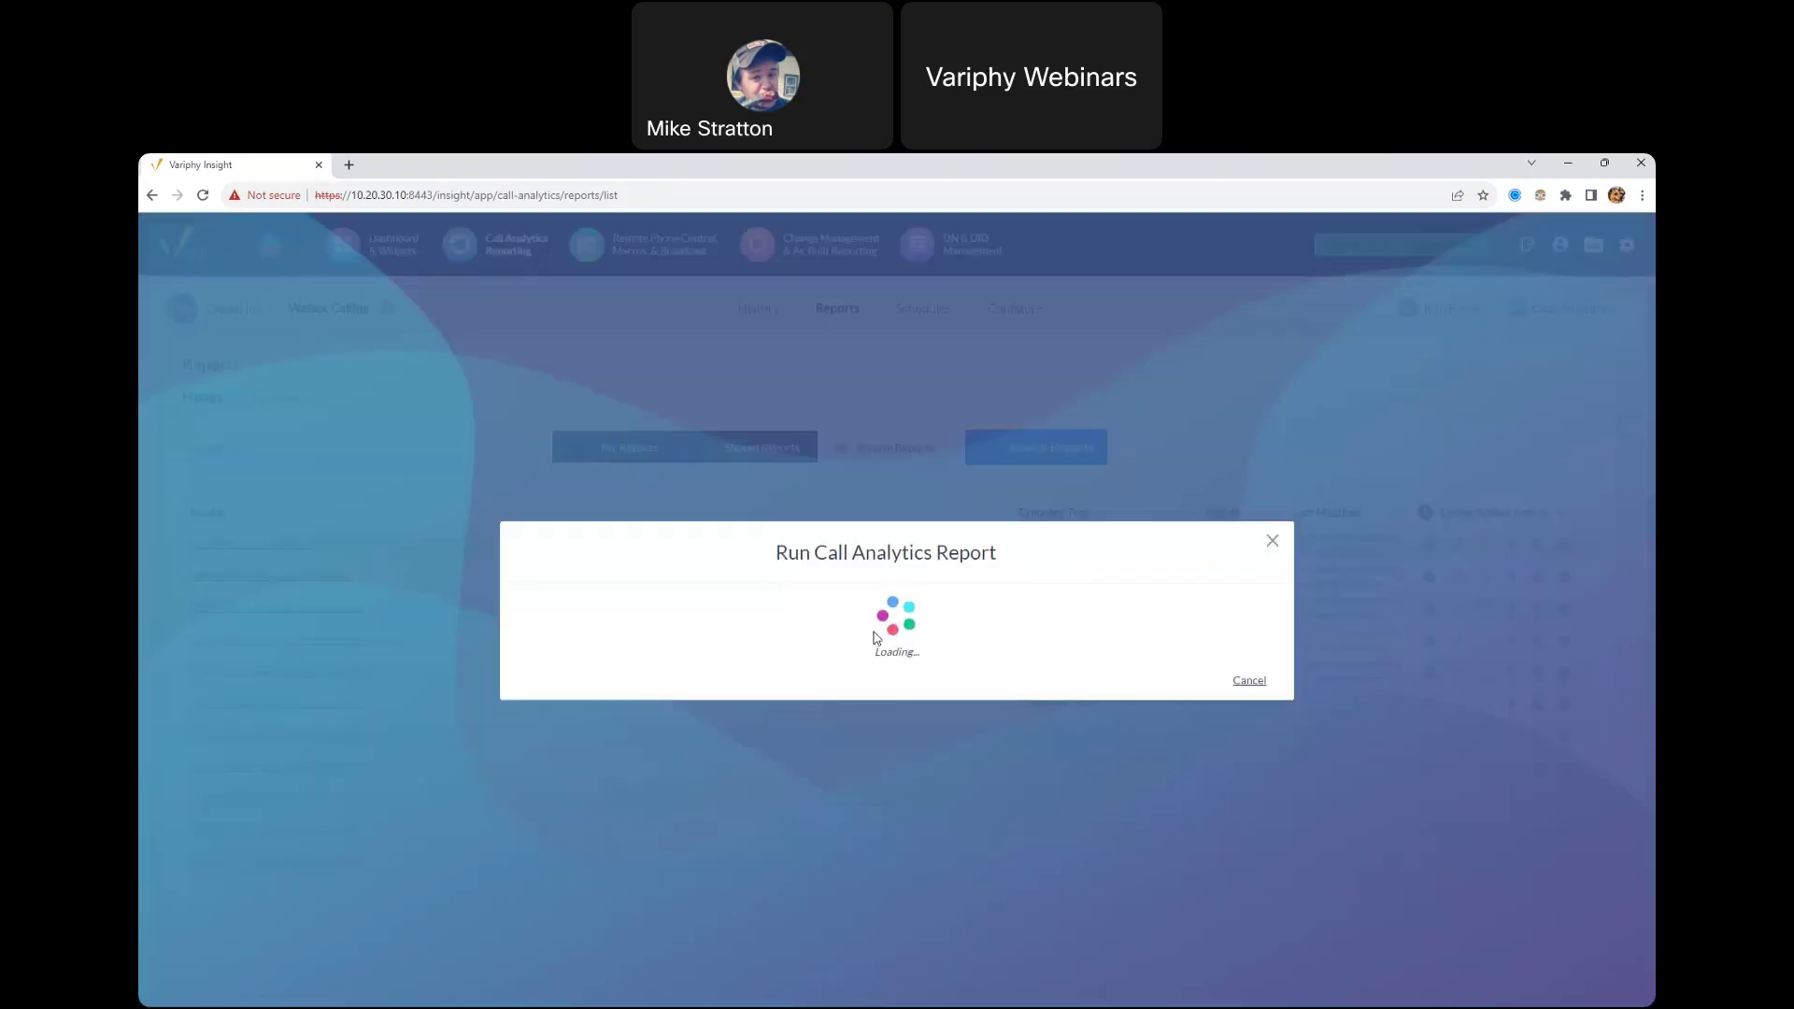
click(565, 605)
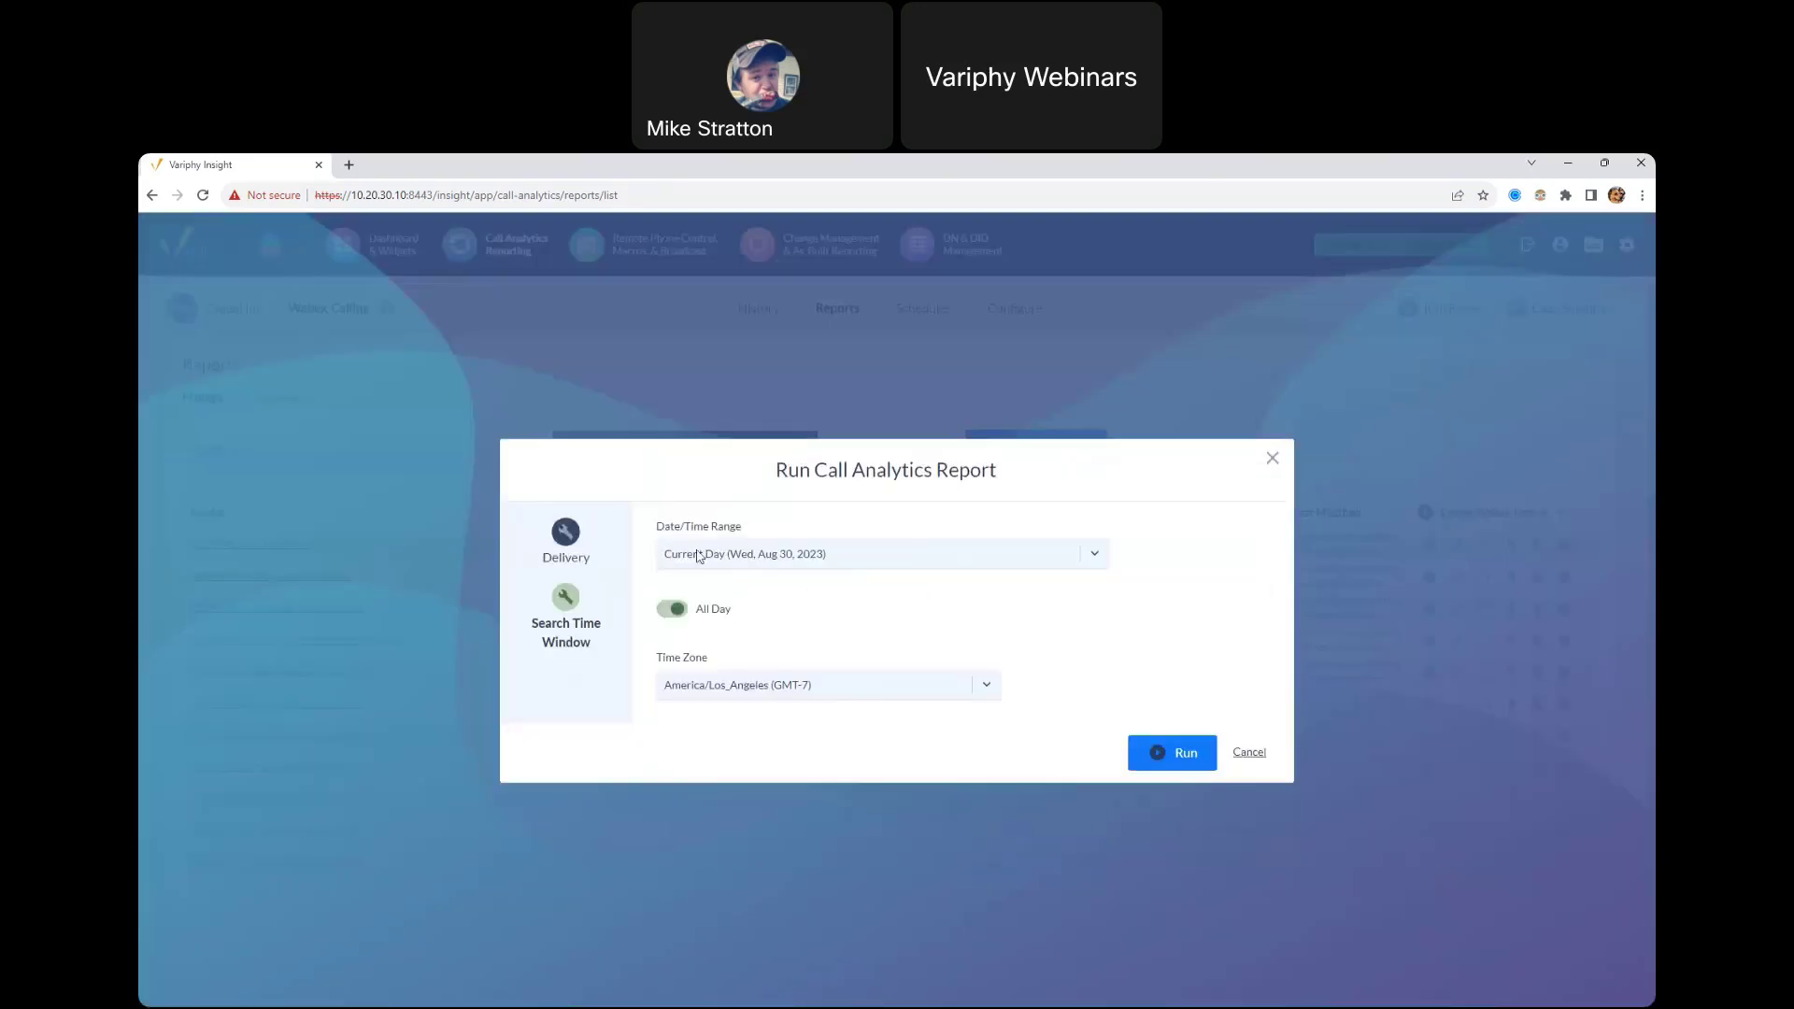
click(722, 555)
text(week)
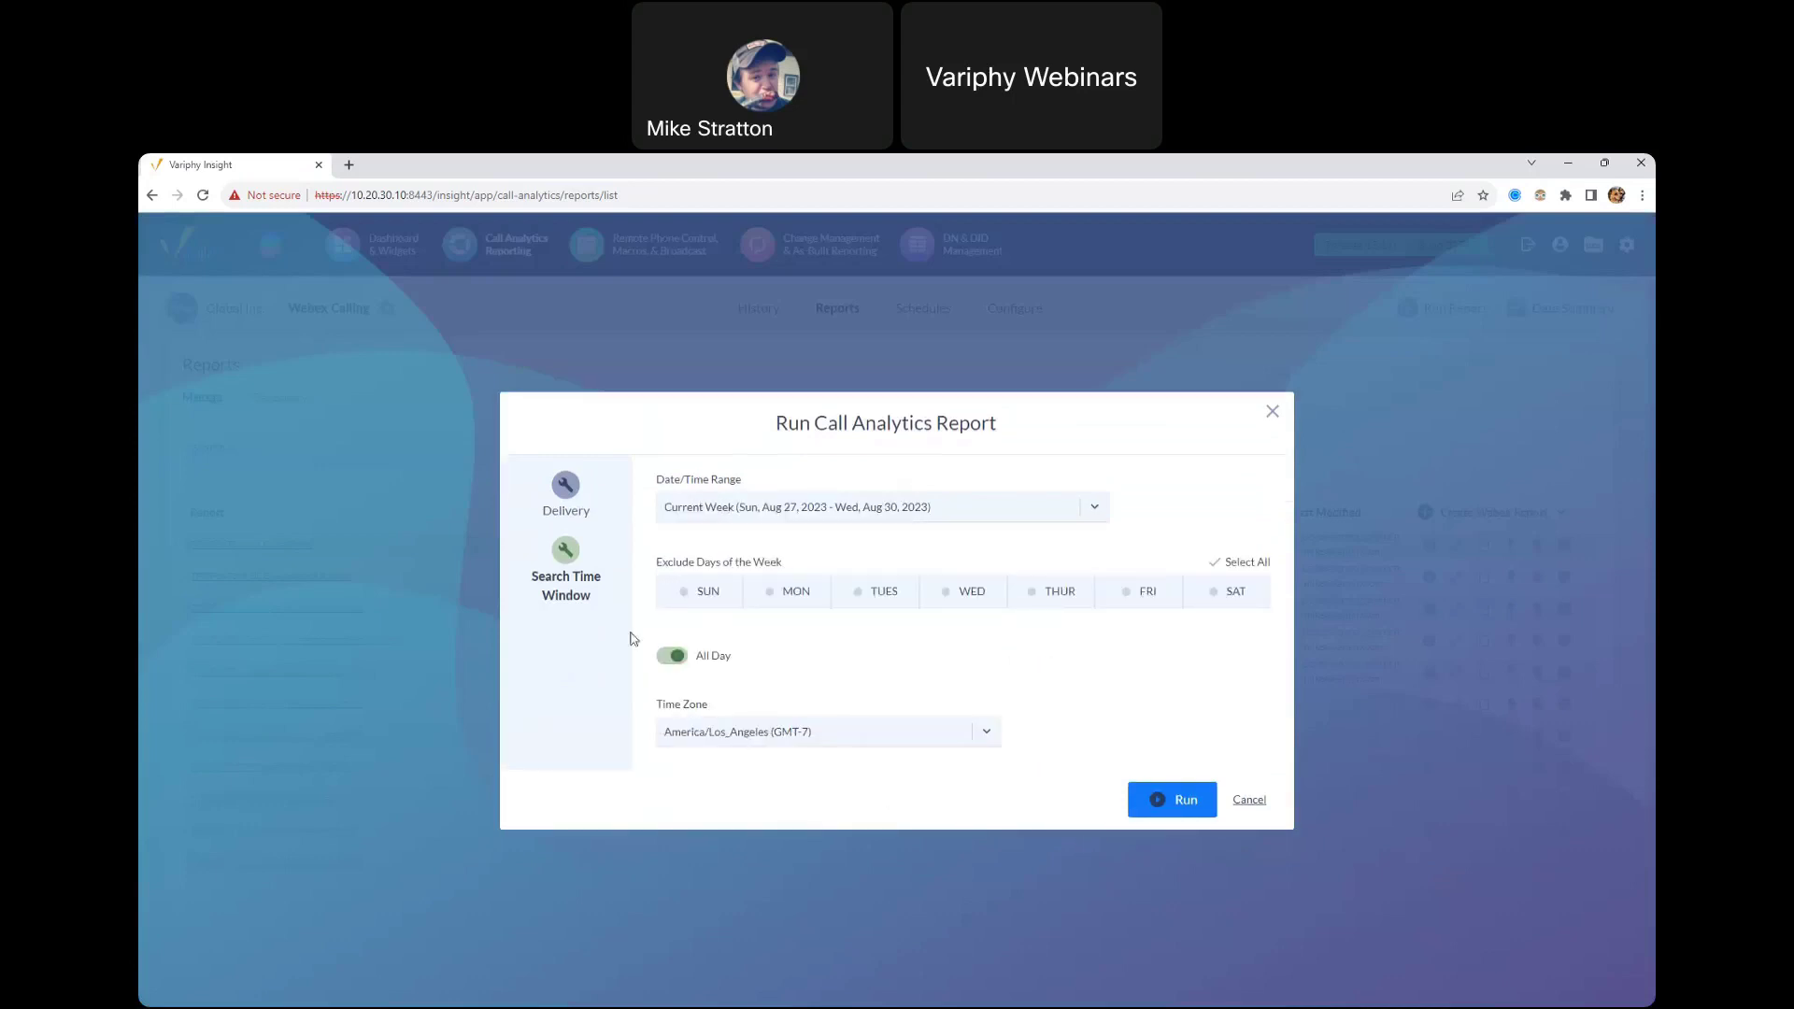
click(565, 490)
click(1158, 820)
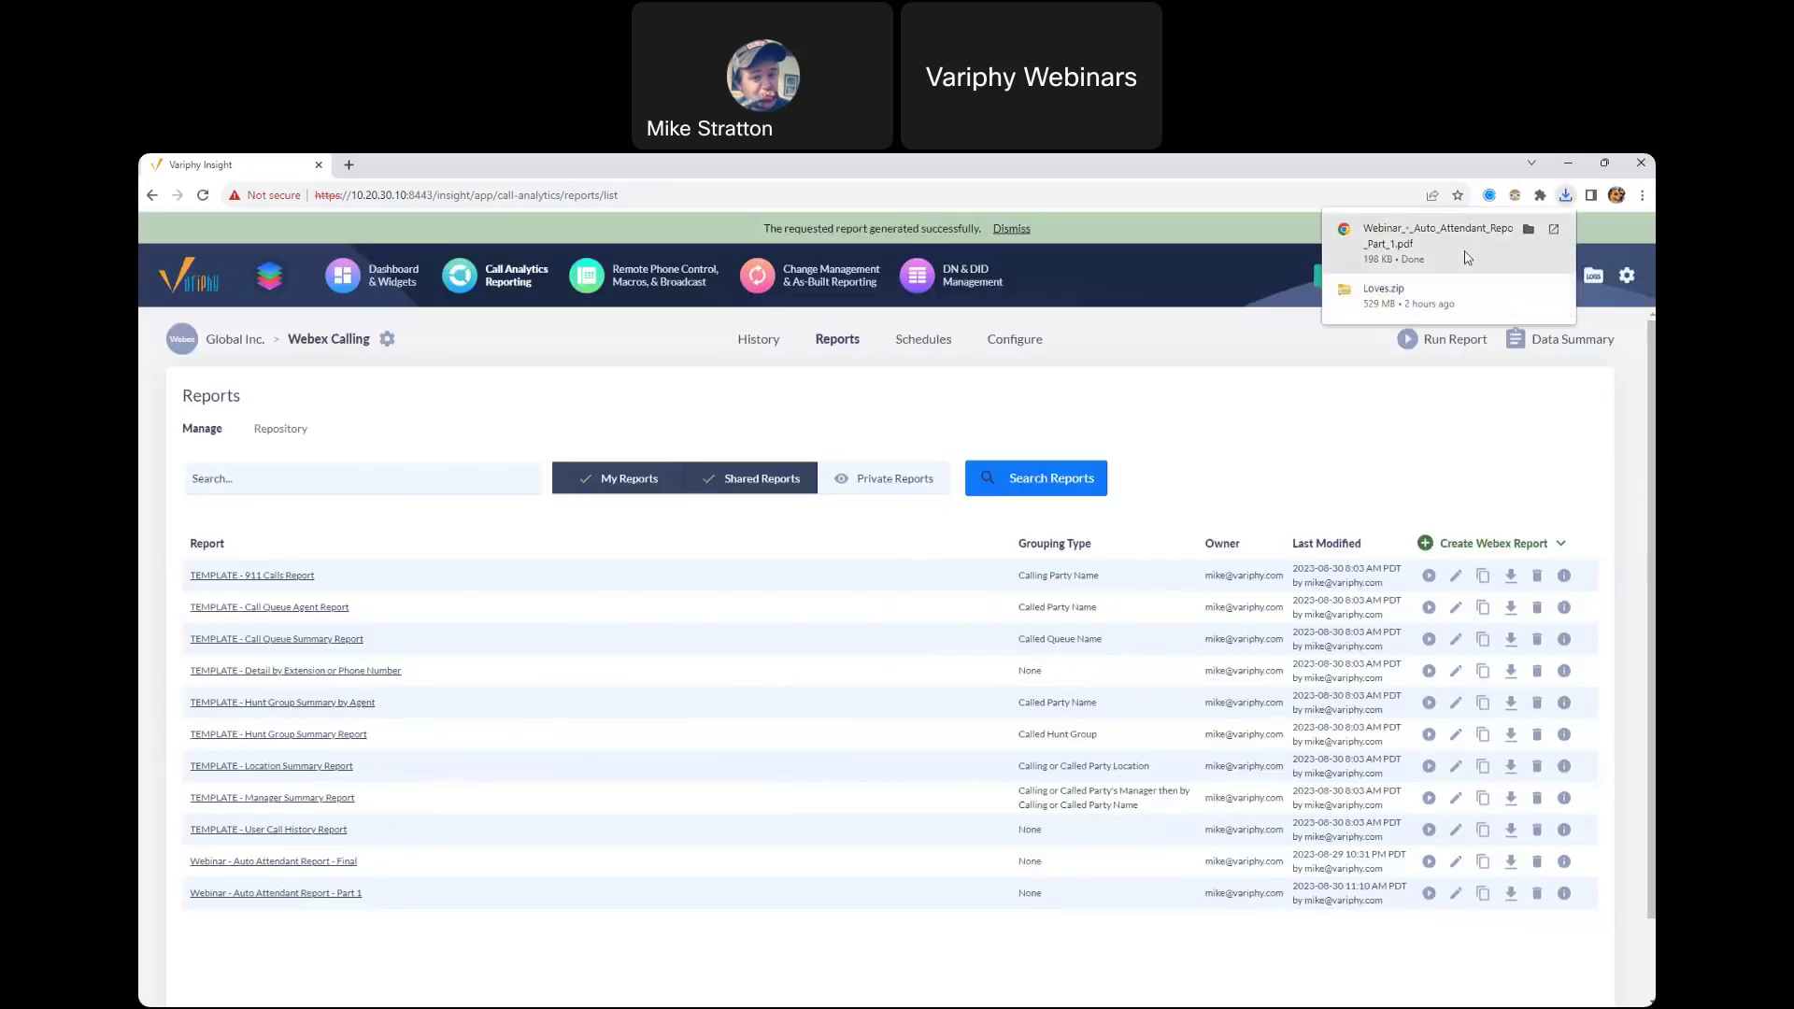
Step: Open the downloaded Part 1 report PDF at 125% zoom and examine its search criteria summary and call details
click(1439, 236)
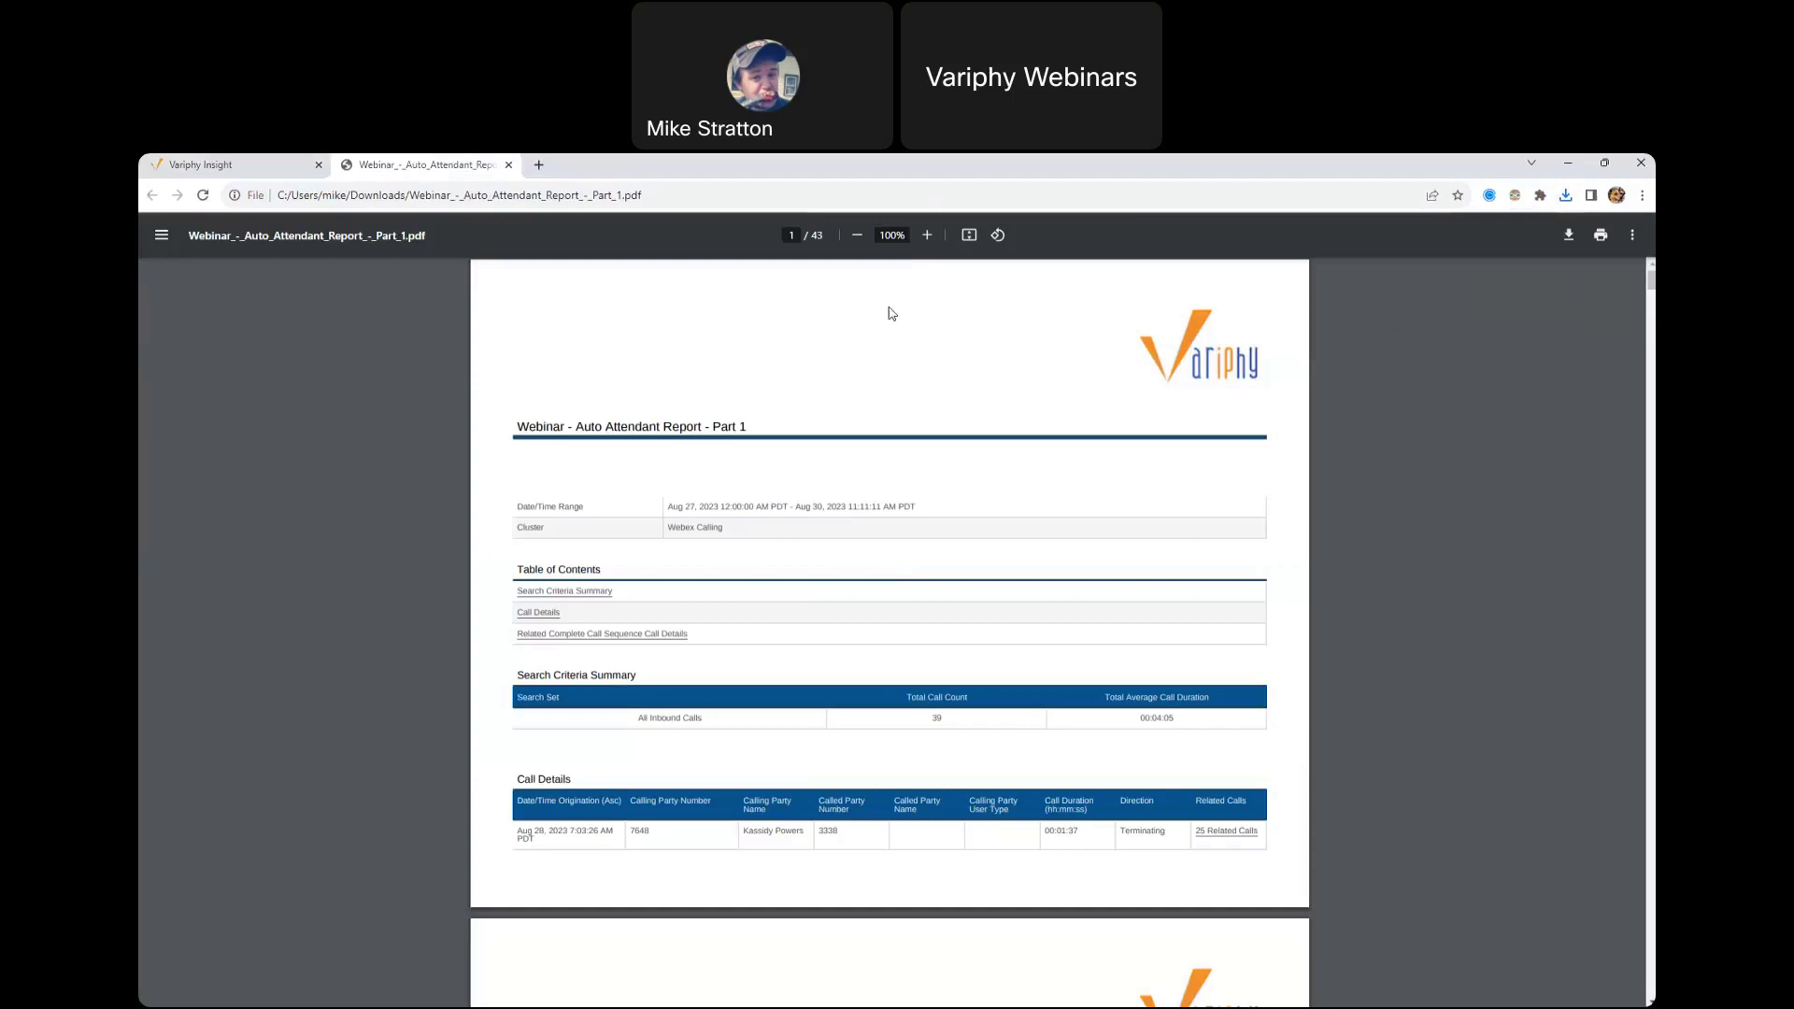
click(927, 235)
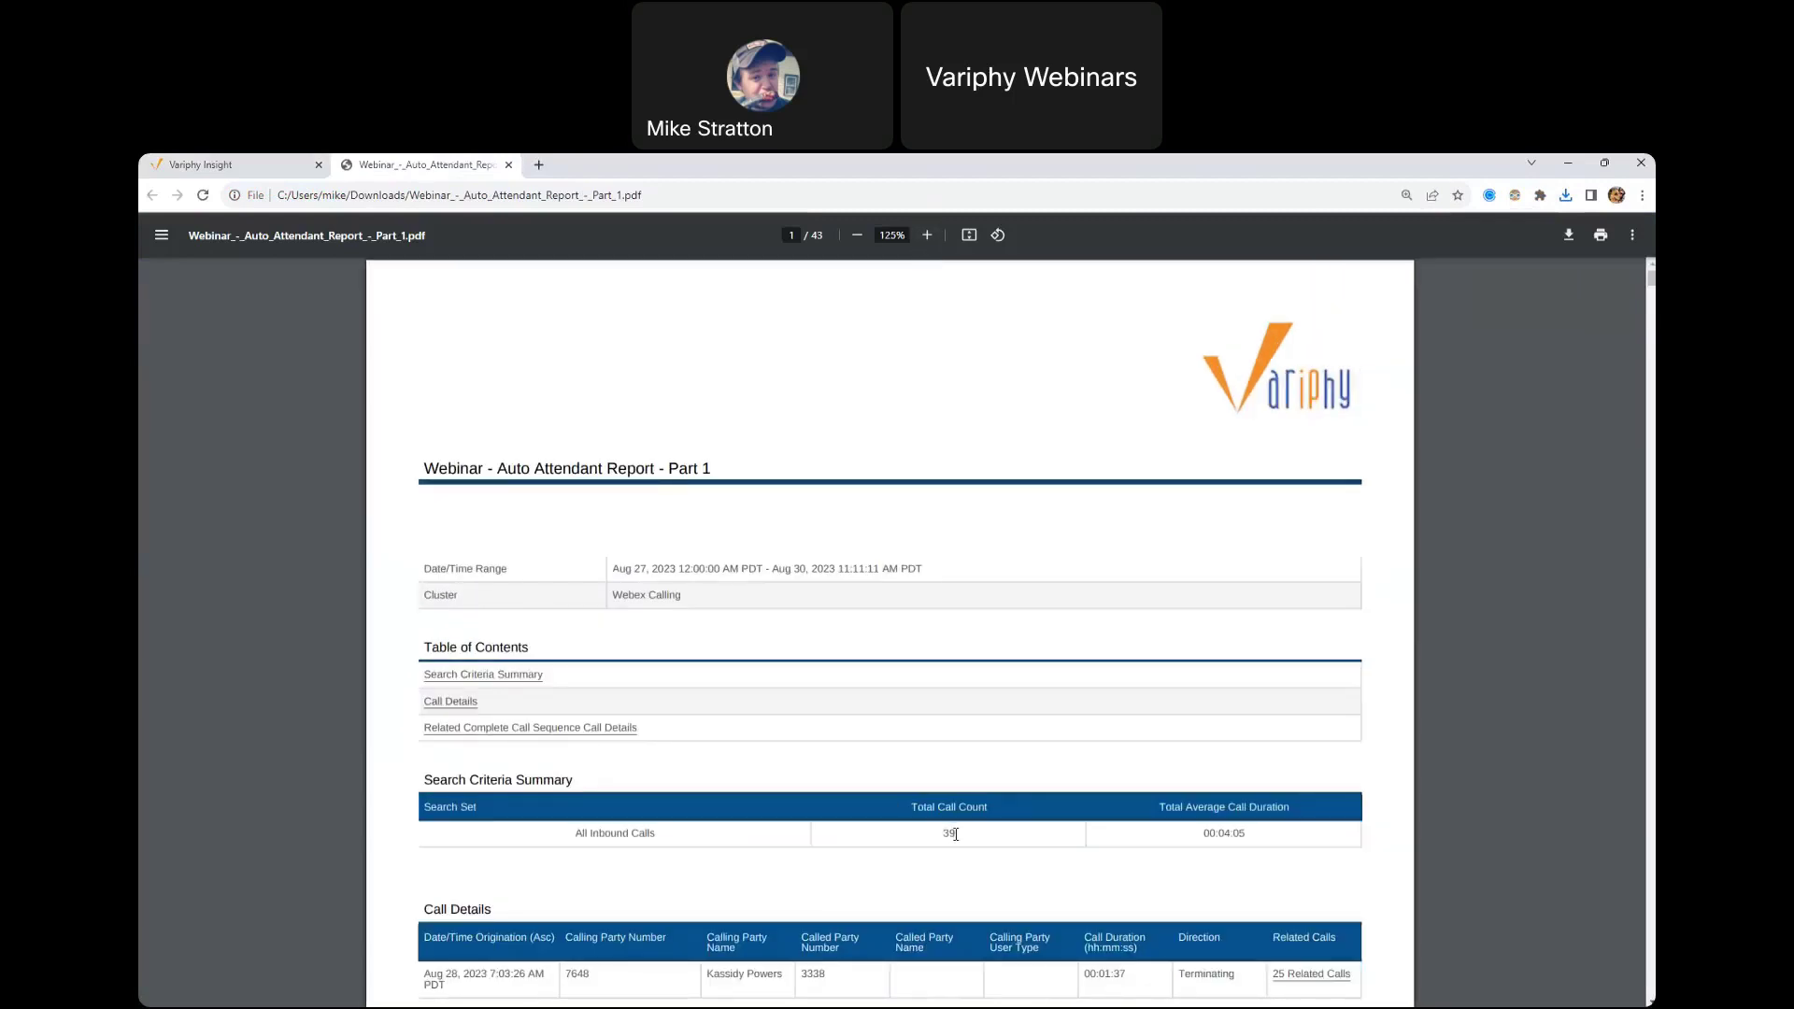
scroll(939, 712, down, 5)
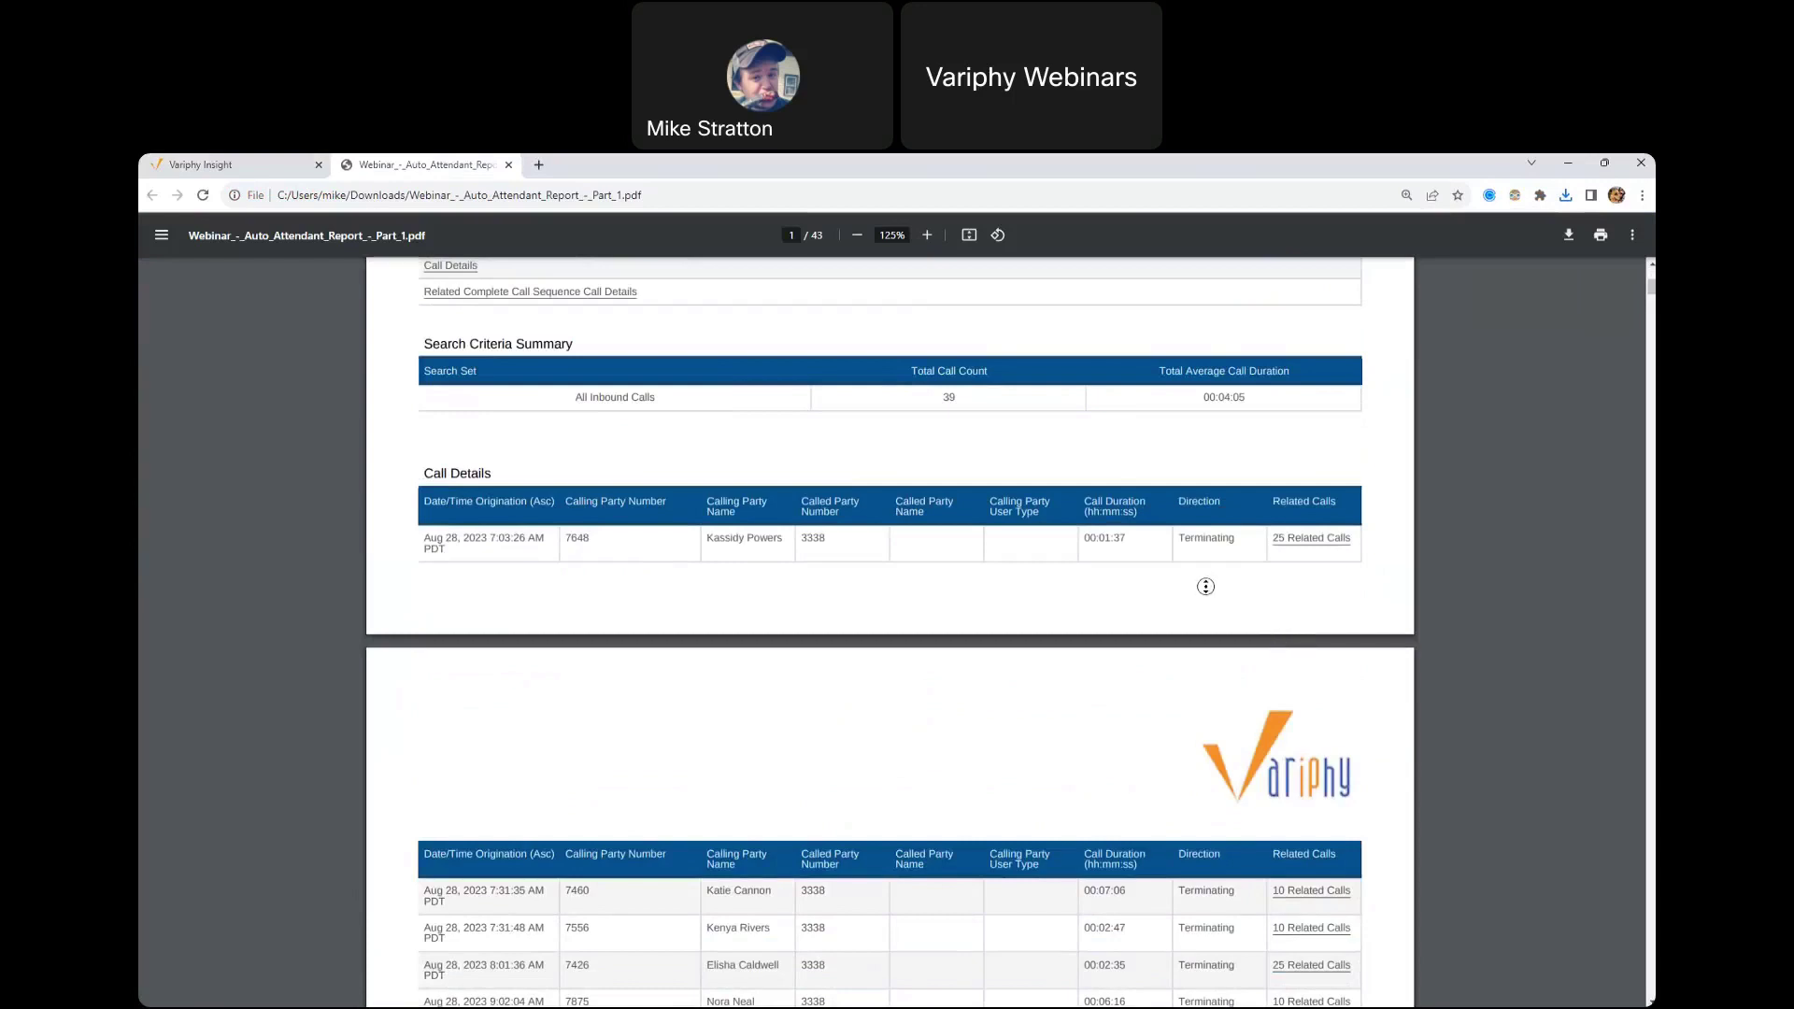
scroll(1205, 584, down, 1)
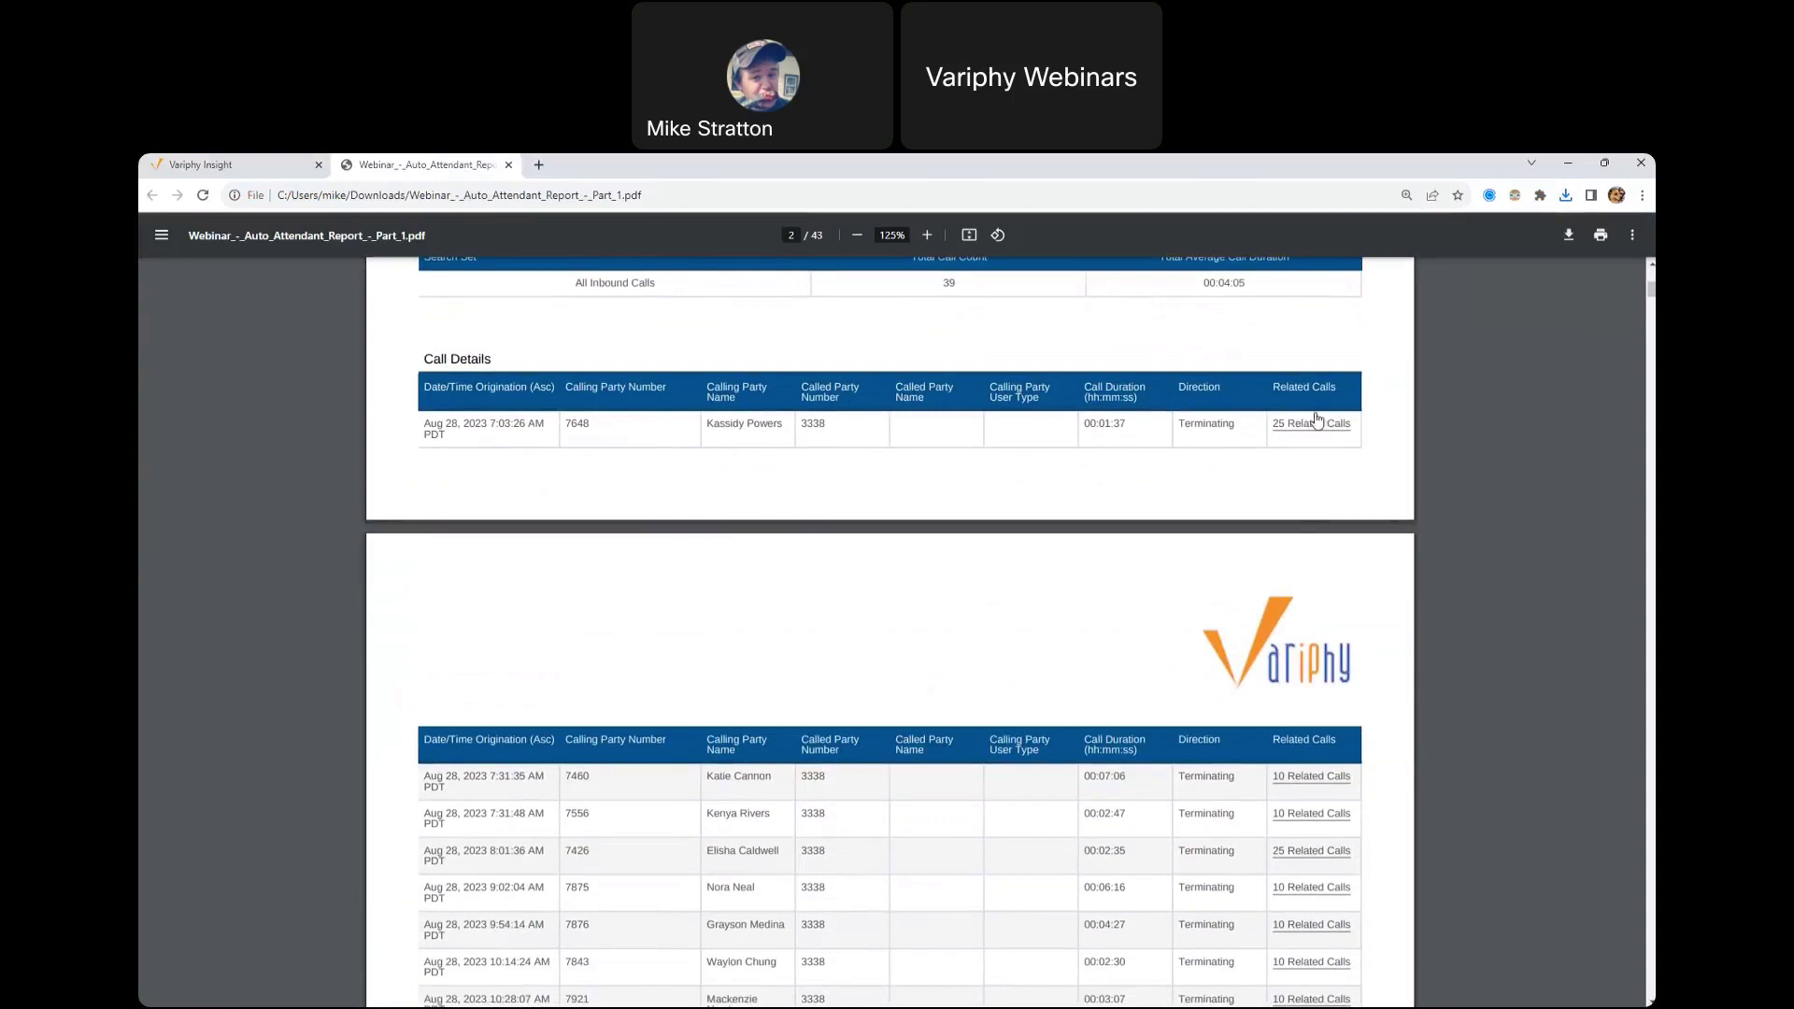
scroll(1208, 657, down, 3)
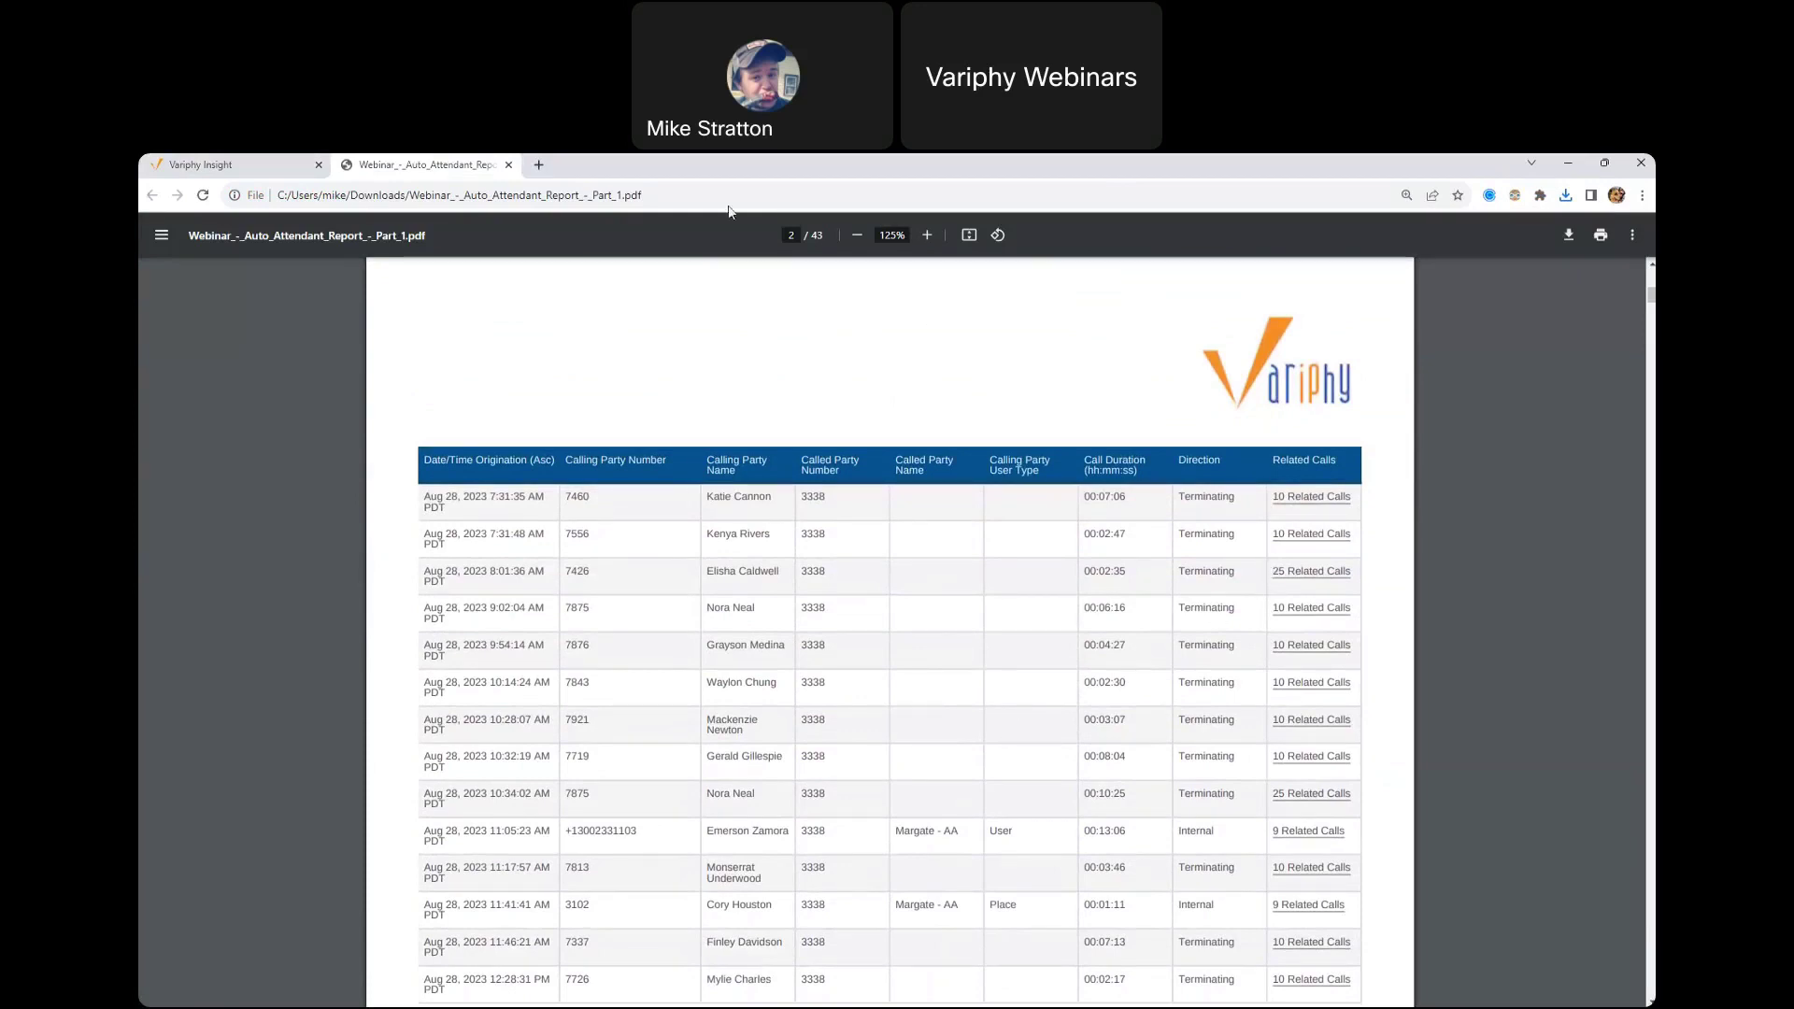
Step: Examine the related calls of the Aug 28, 2023 8:01:36 AM call in the PDF, and close the PDF
click(1308, 574)
scroll(1074, 668, down, 1)
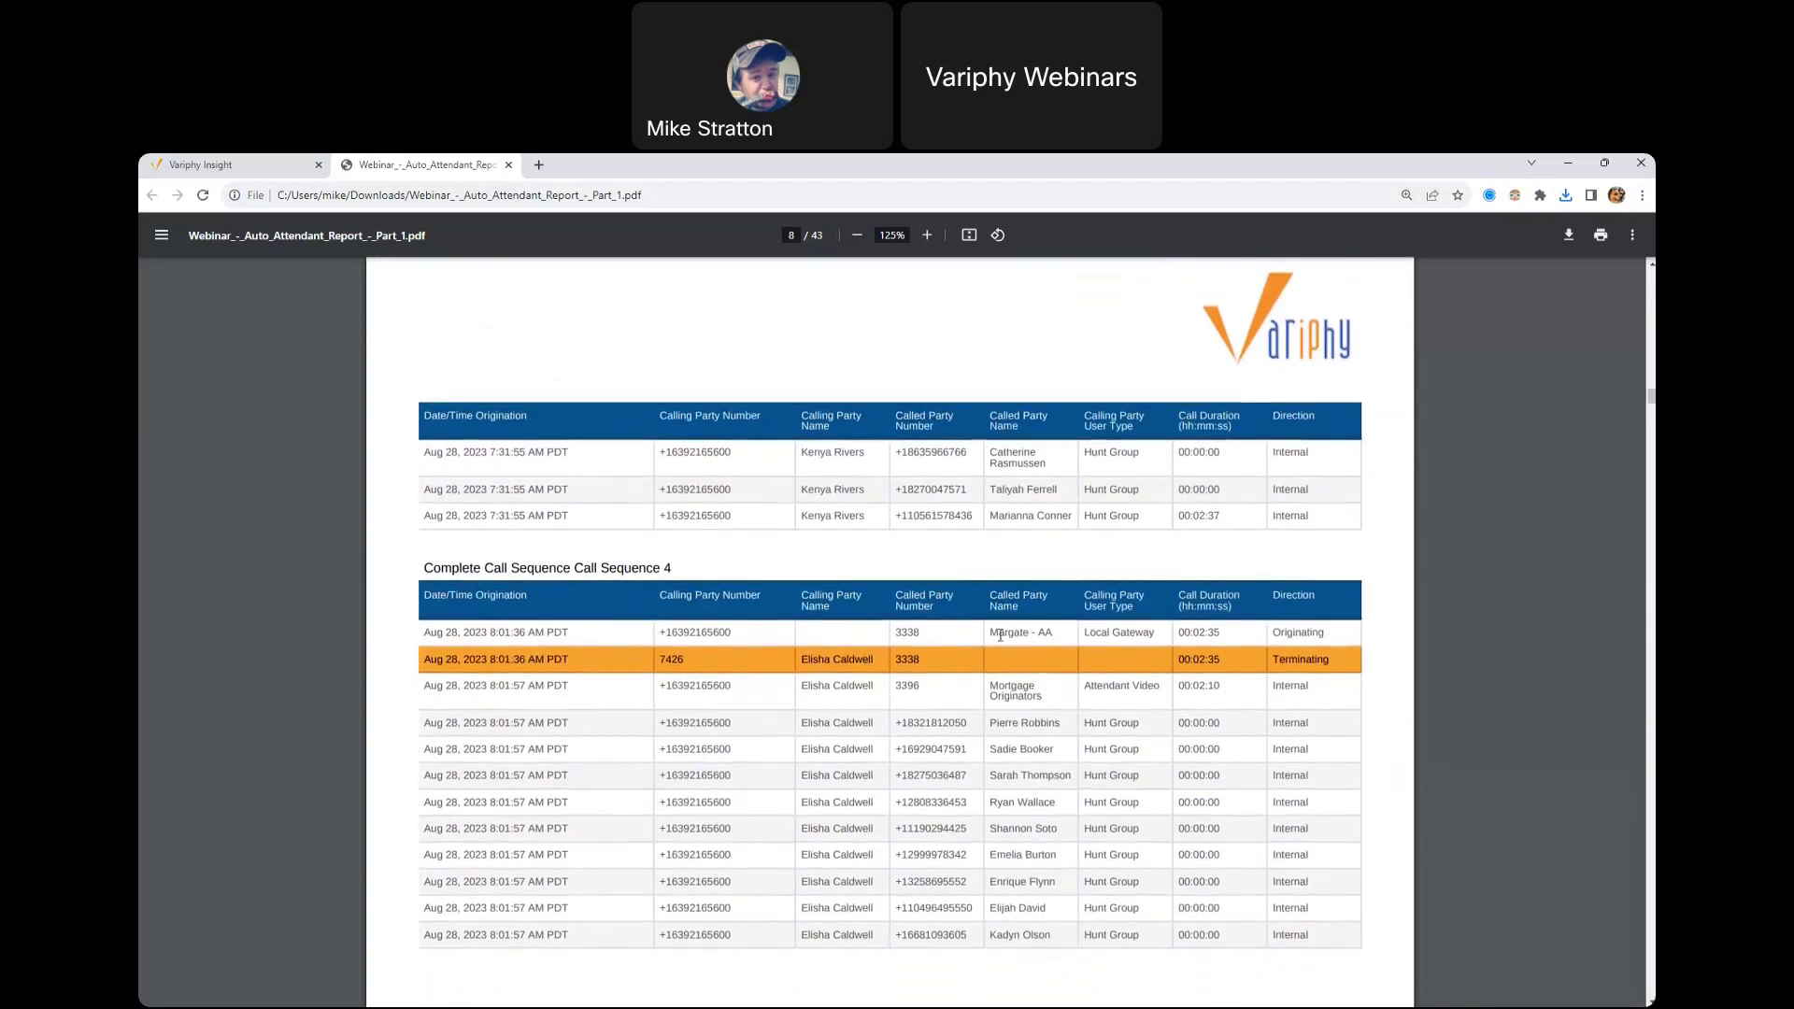
drag(1091, 635, 1147, 637)
click(238, 164)
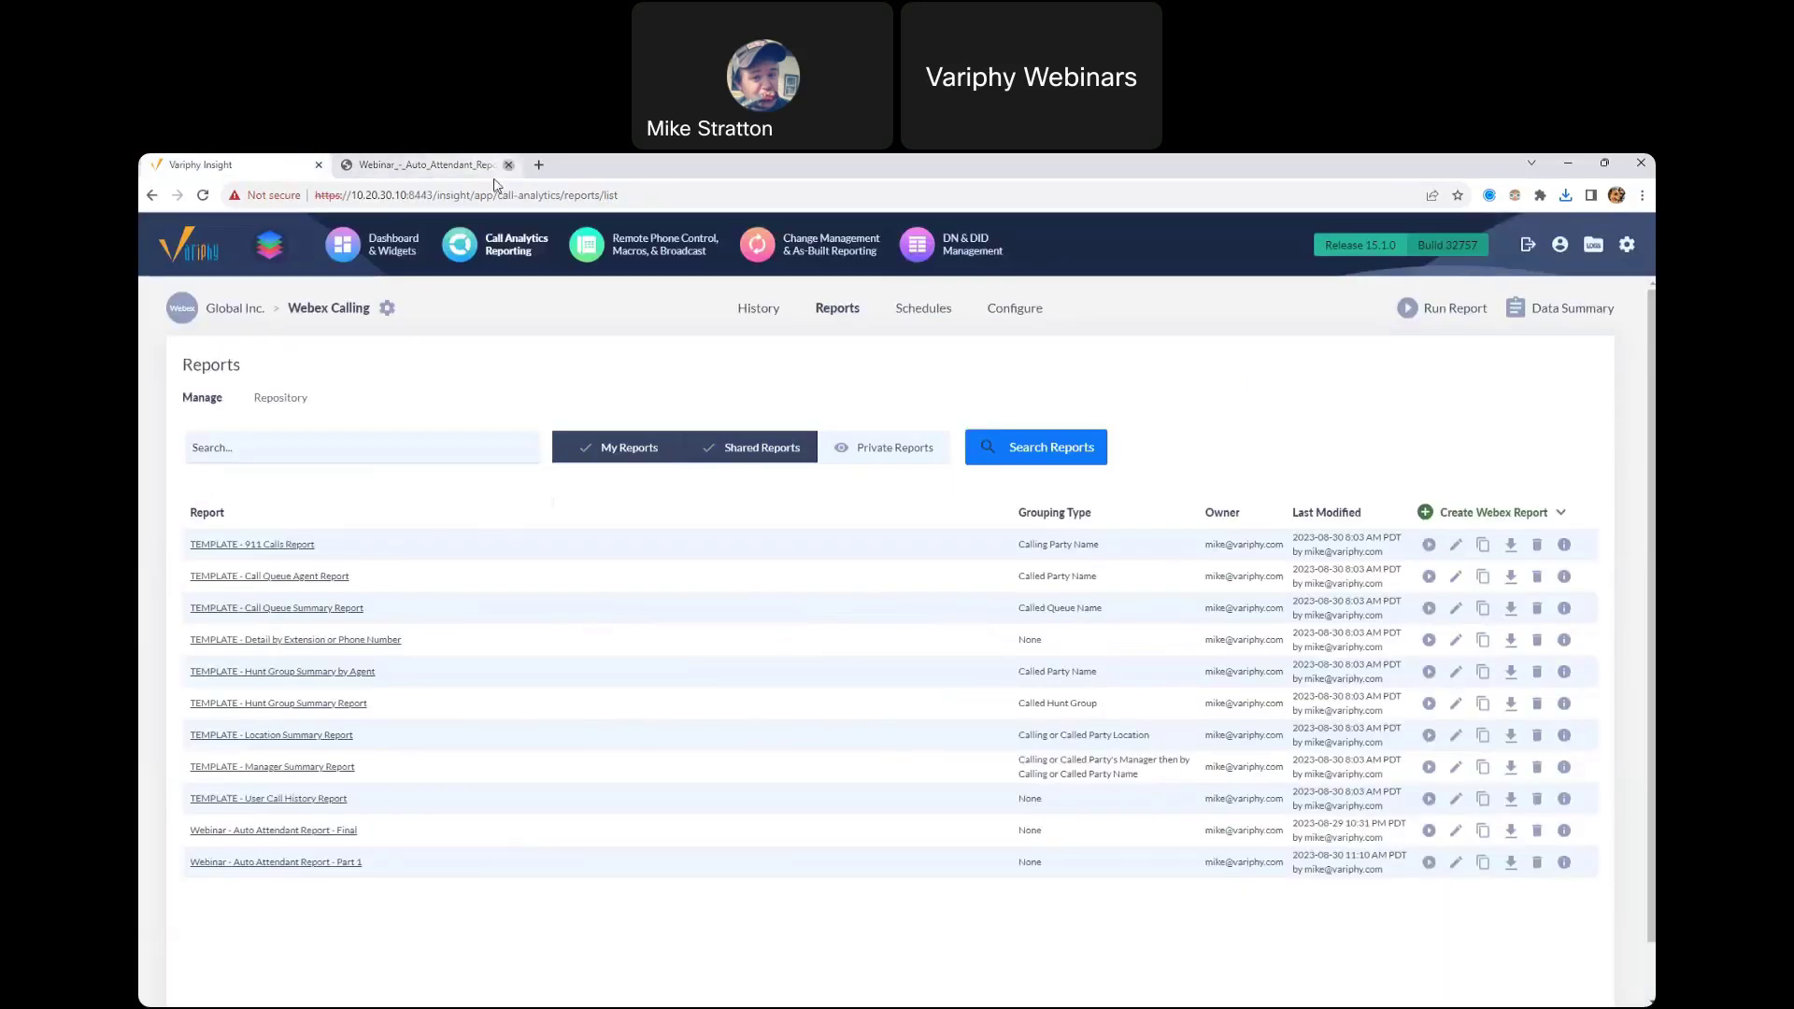
click(508, 165)
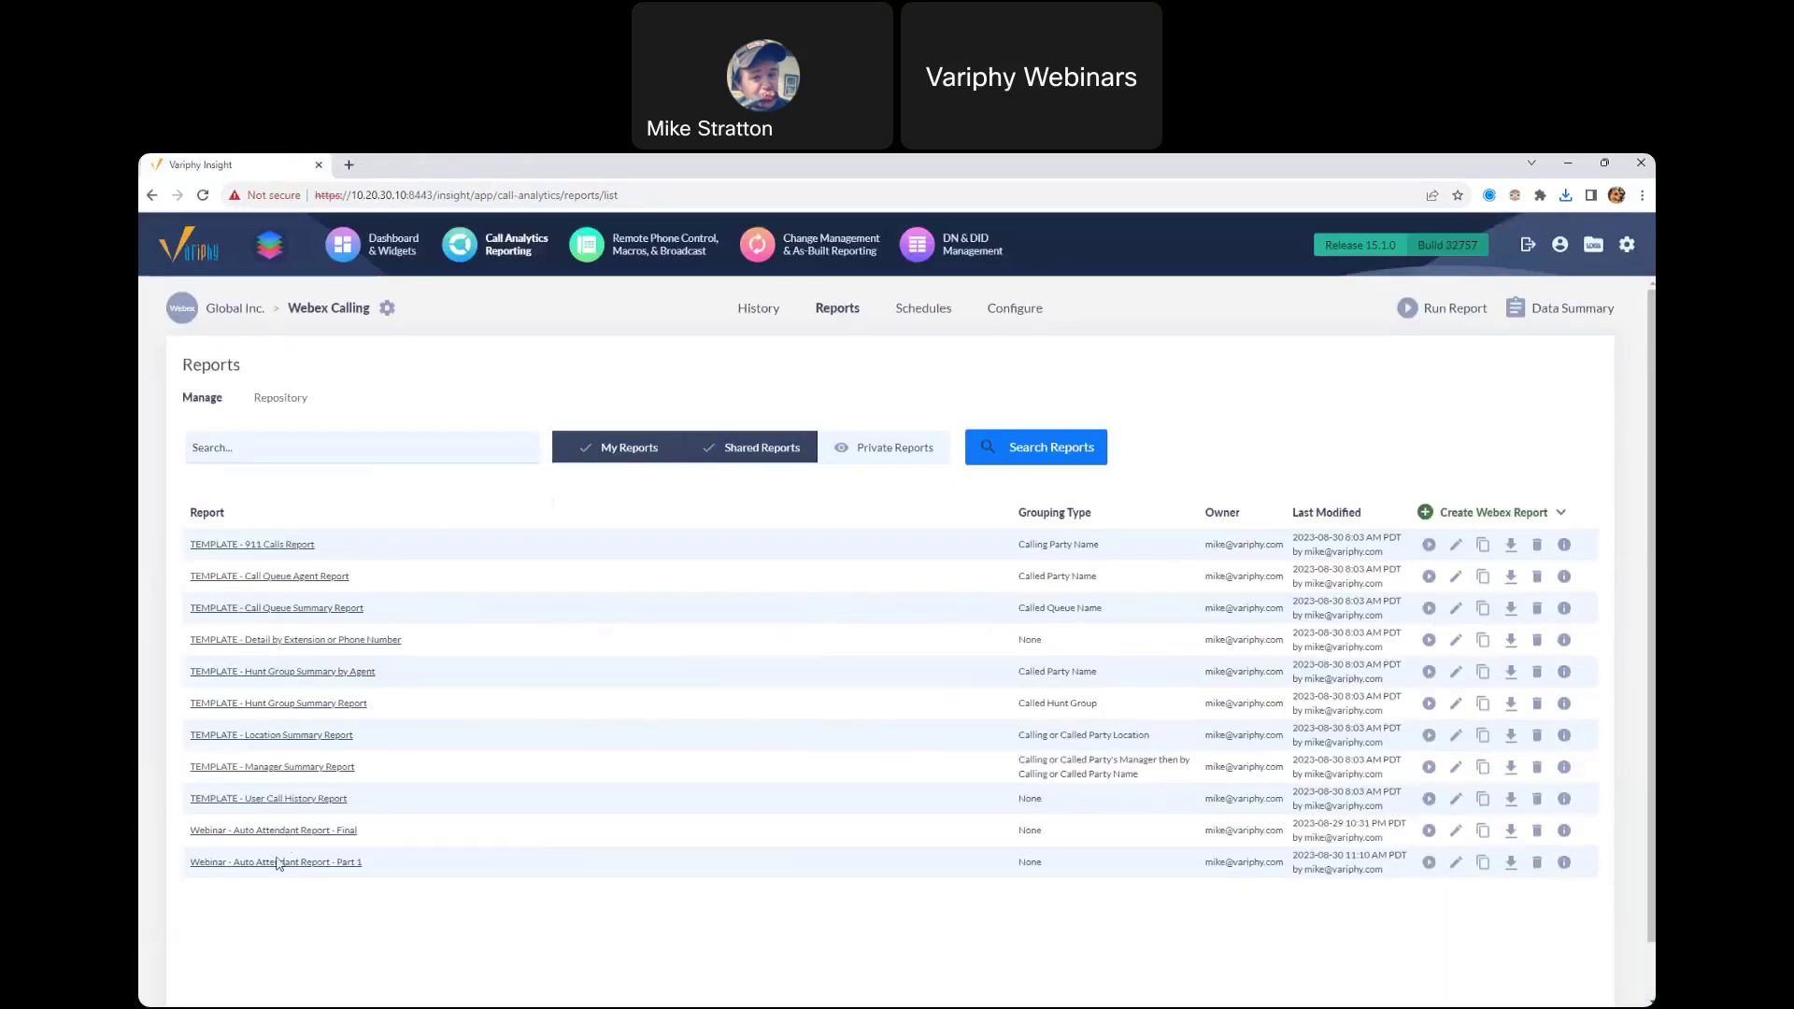
Step: Open the report Webinar - Auto Attendant Report - Final for editing and review its call history details and search set statistics
click(1458, 833)
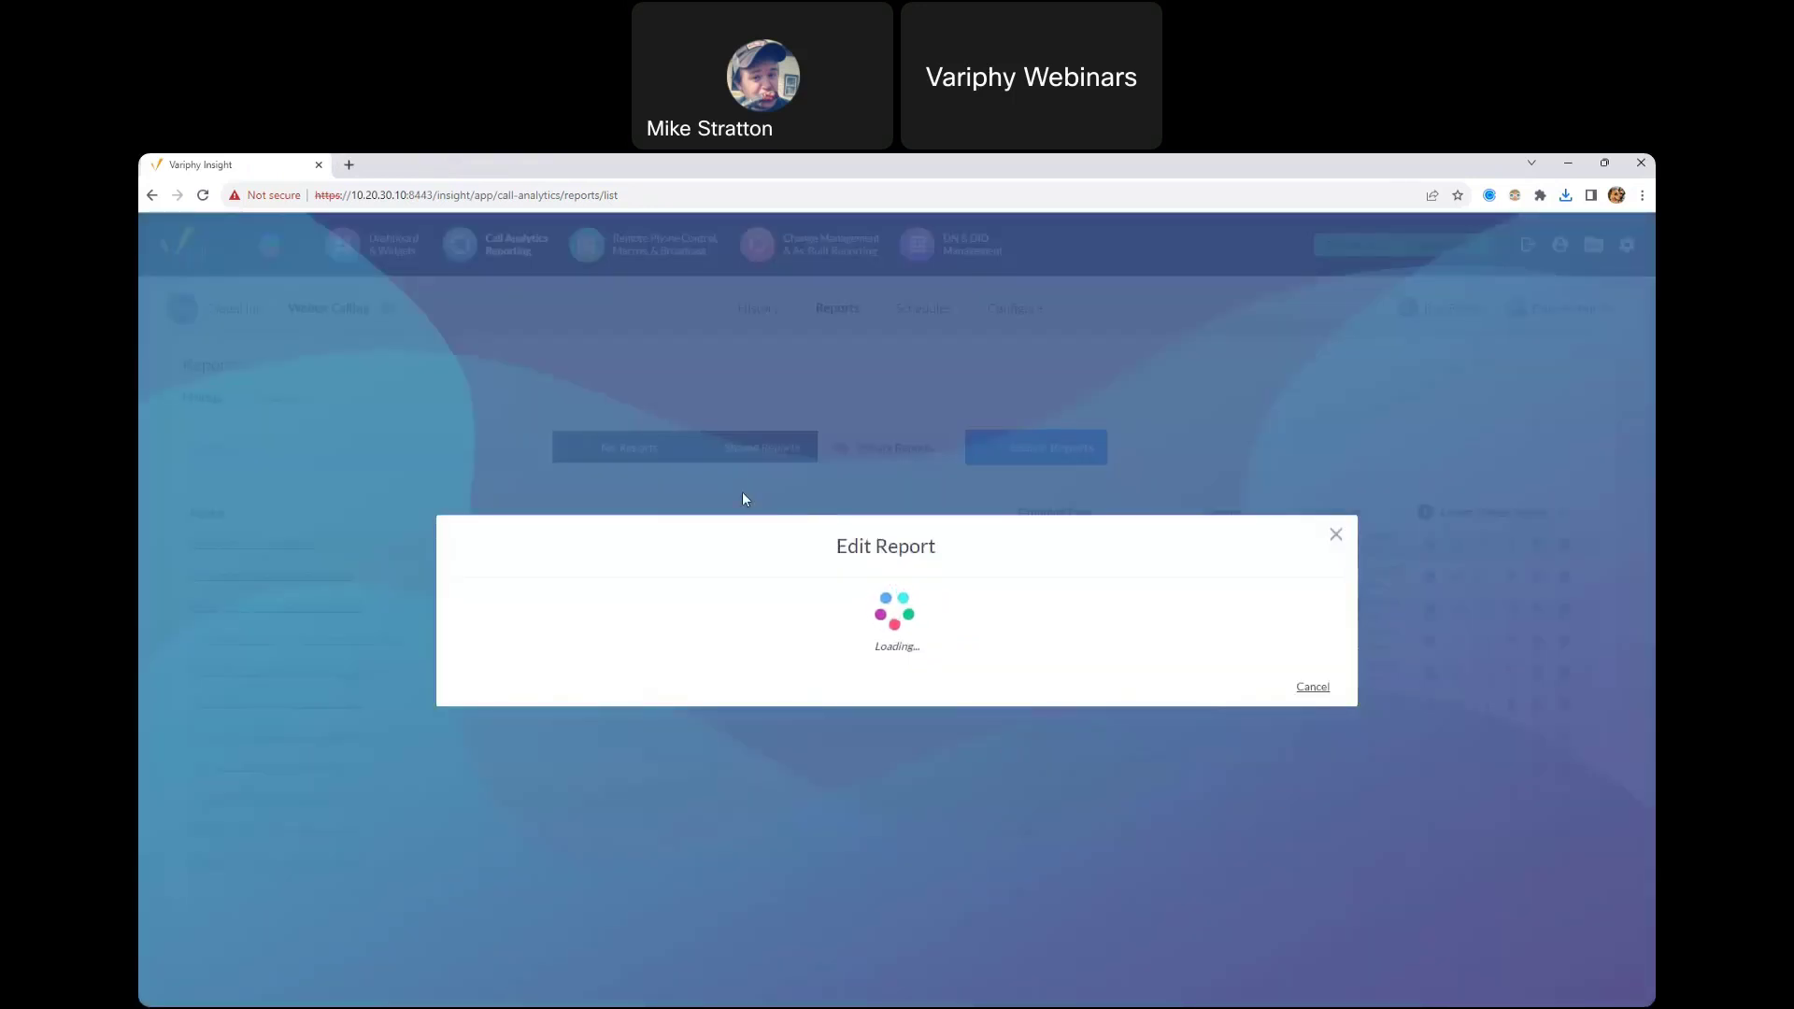
click(517, 696)
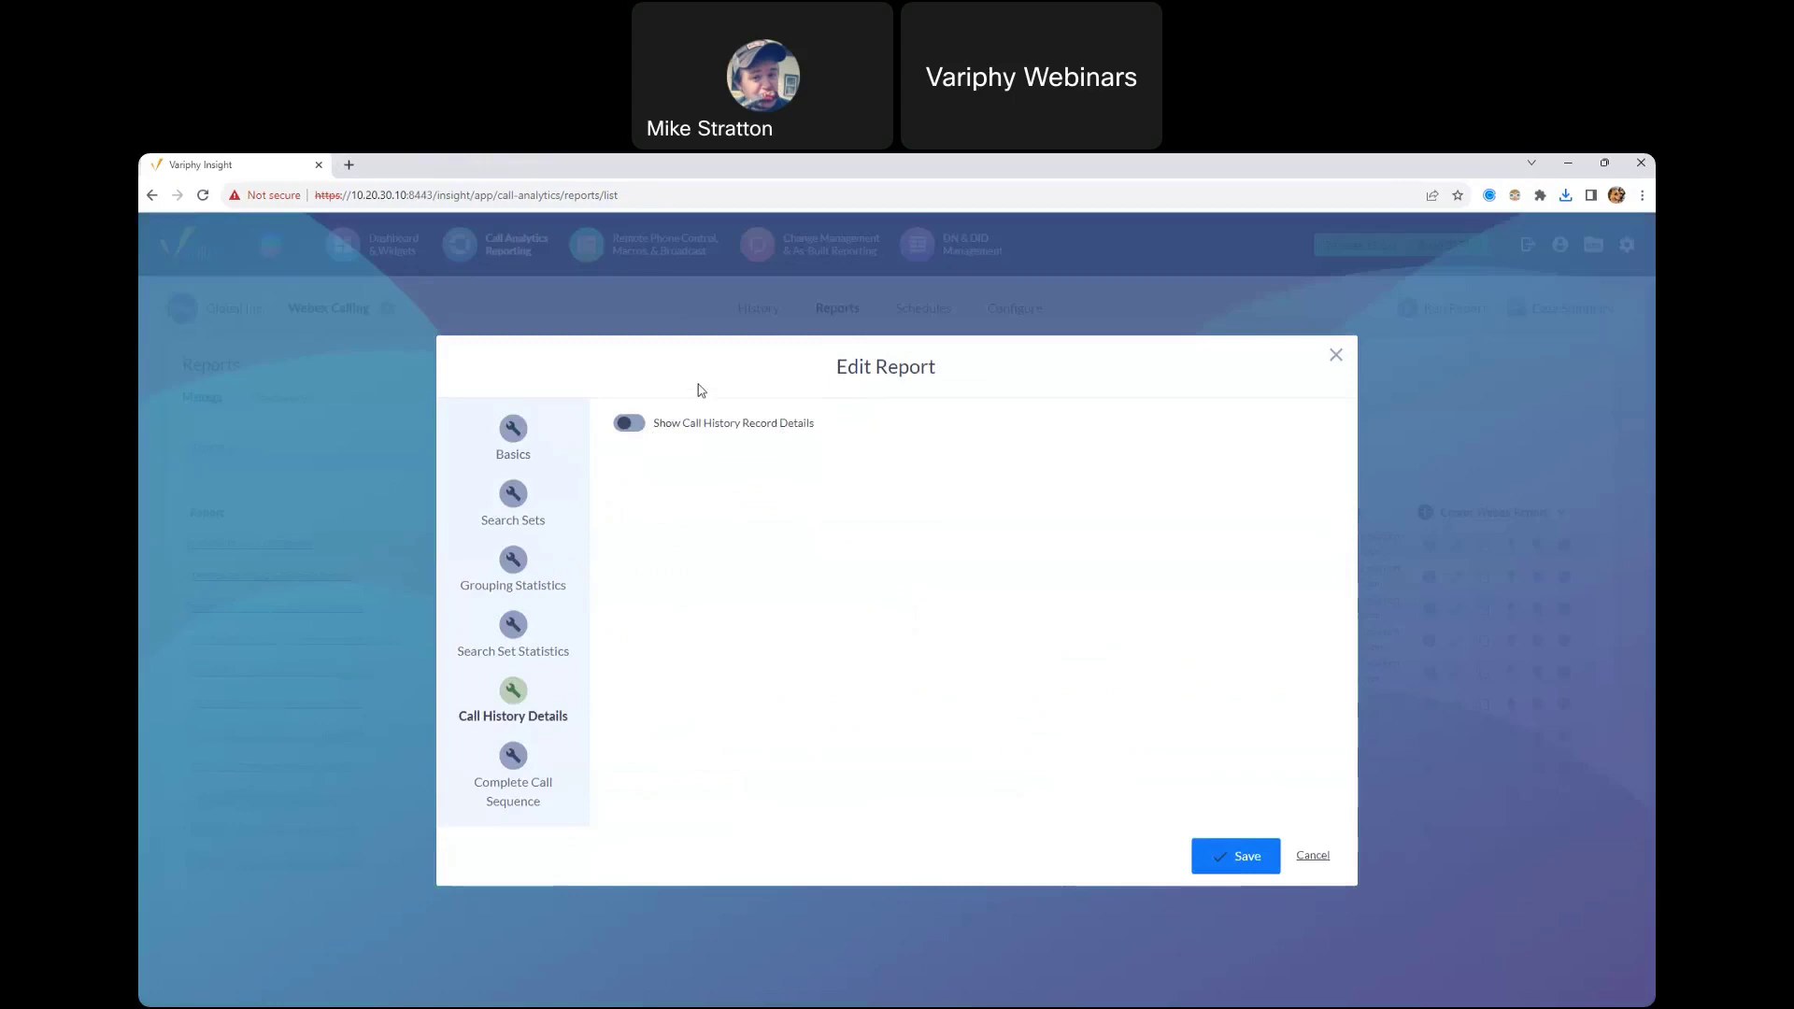
click(513, 624)
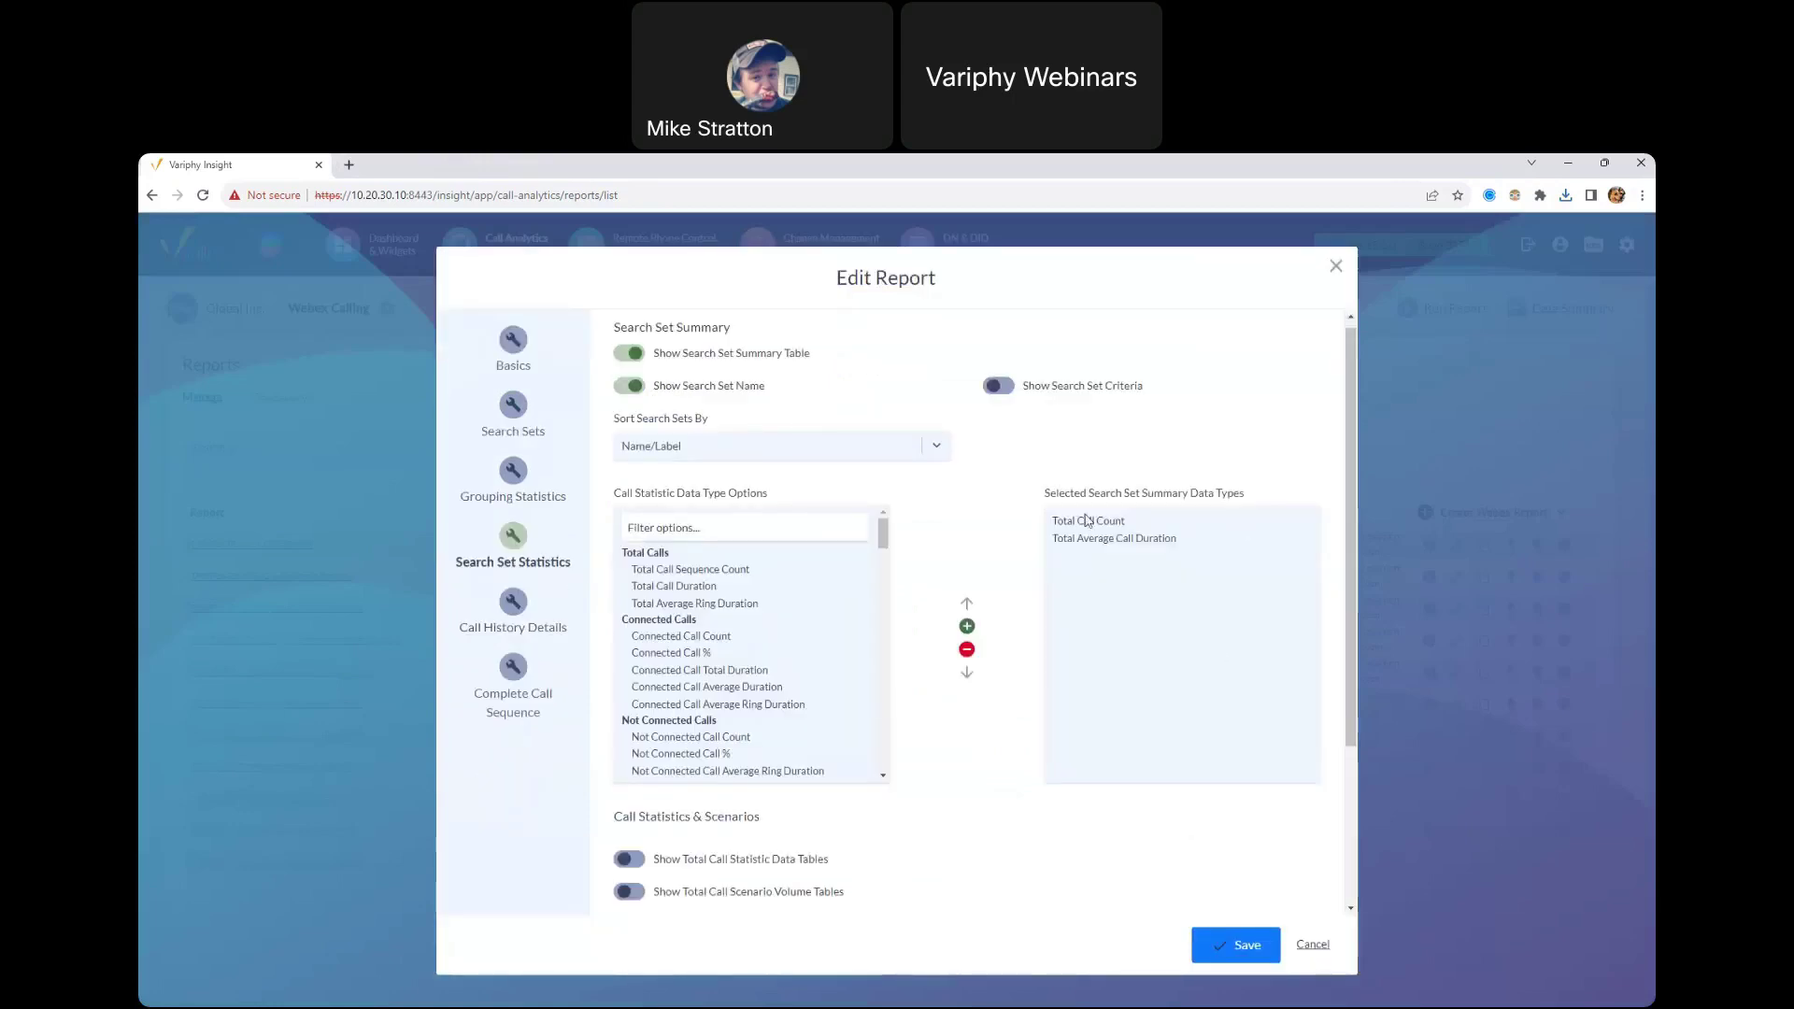
click(1084, 530)
click(1107, 551)
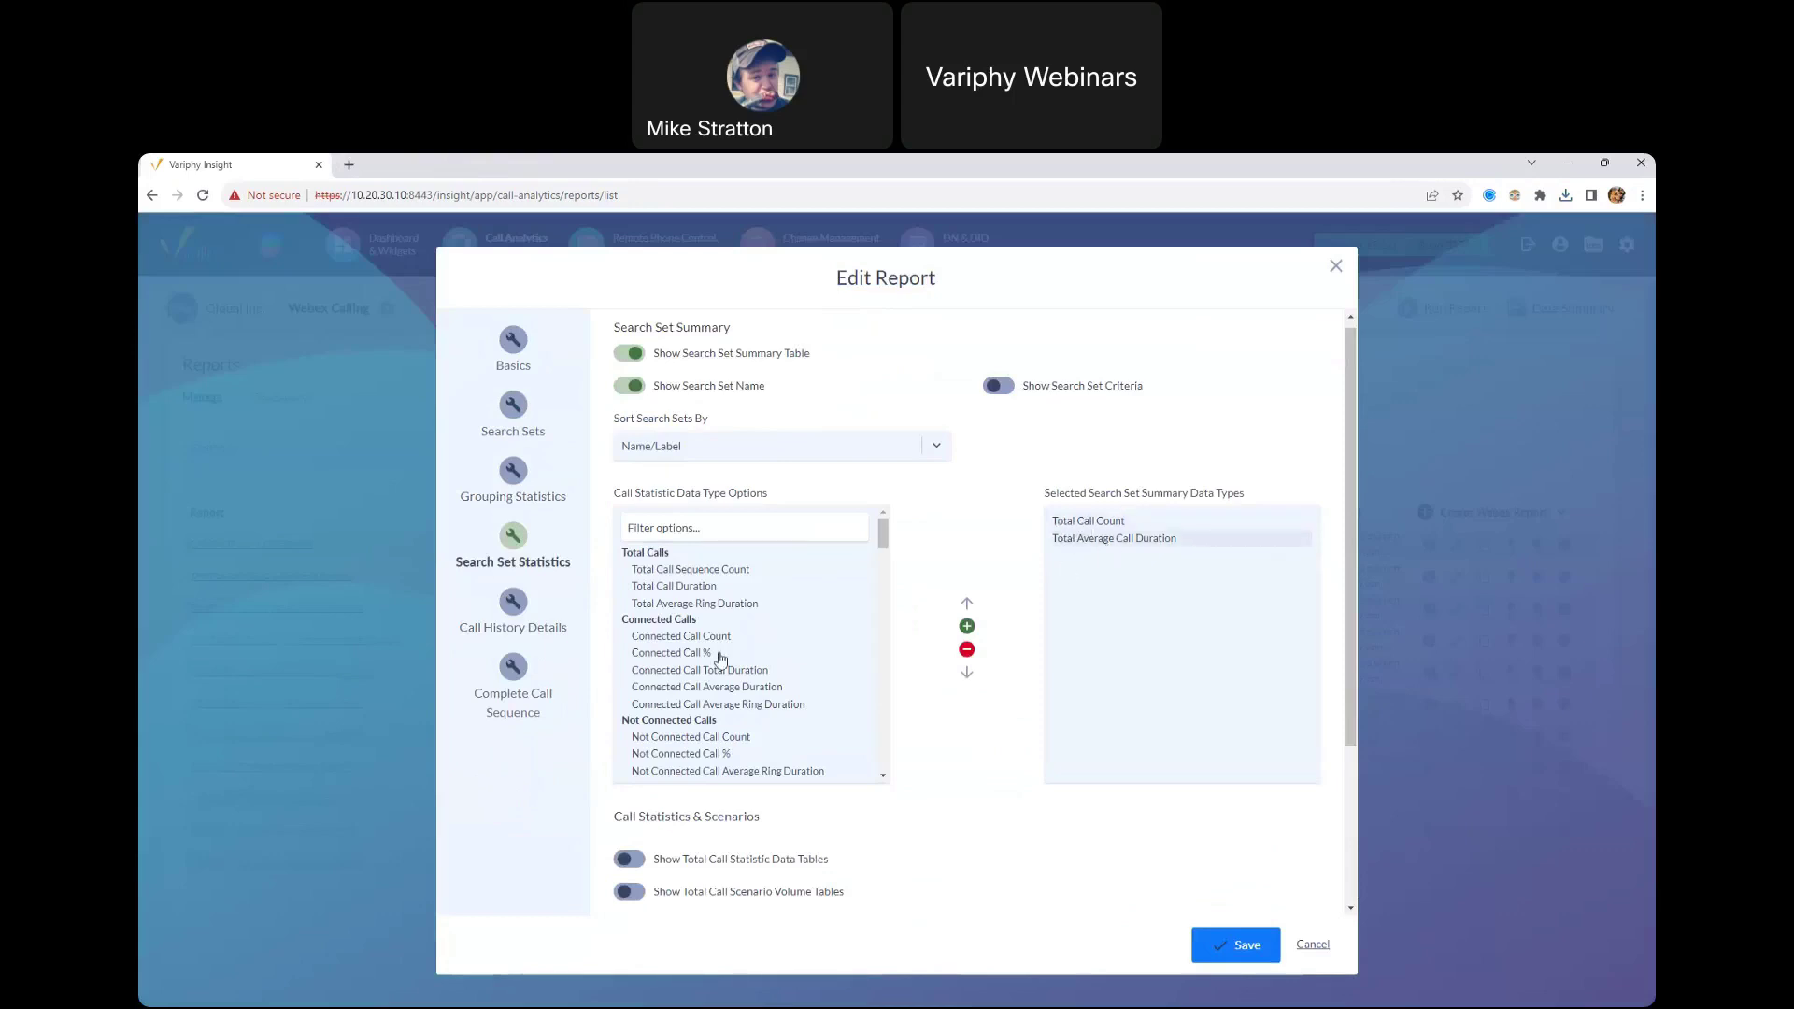
Step: Examine the criteria of the complete call sequence search sets Hunt Group 3396 and Hunt Group 3397
click(524, 695)
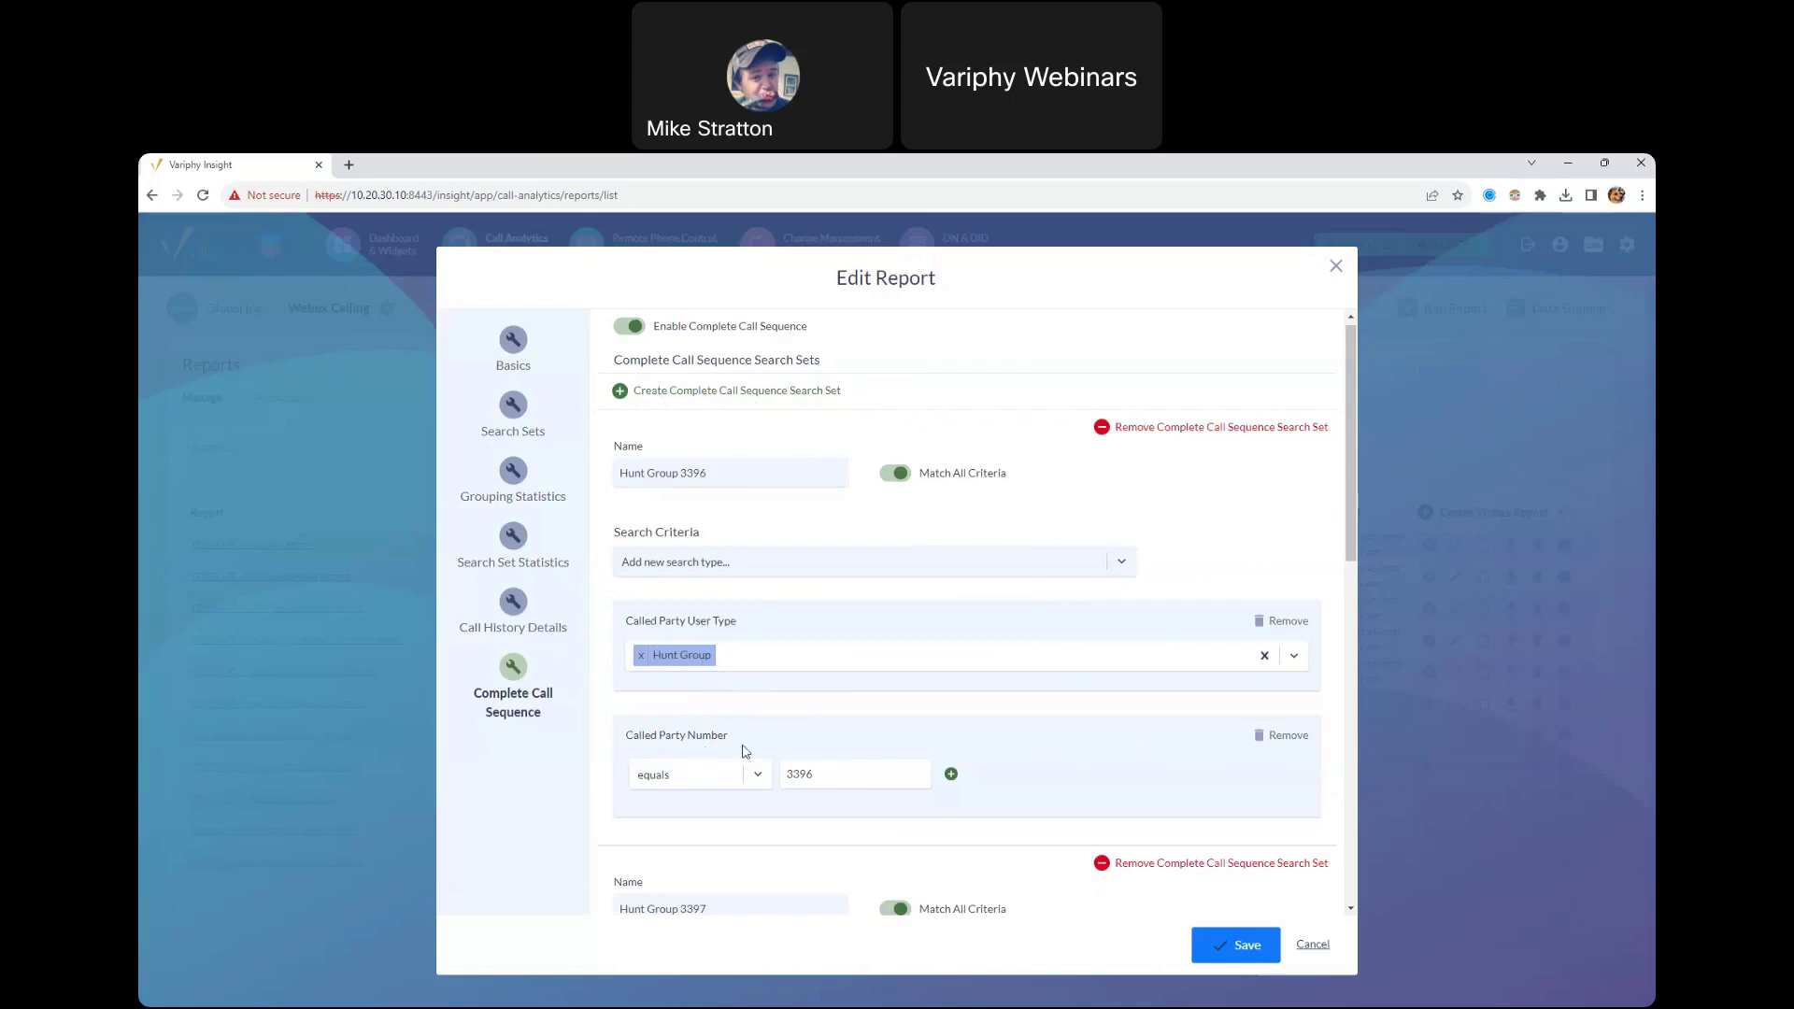
drag(1350, 515, 1351, 659)
mouse_move(816, 407)
mouse_down()
mouse_move(763, 436)
mouse_move(785, 407)
mouse_up()
click(825, 407)
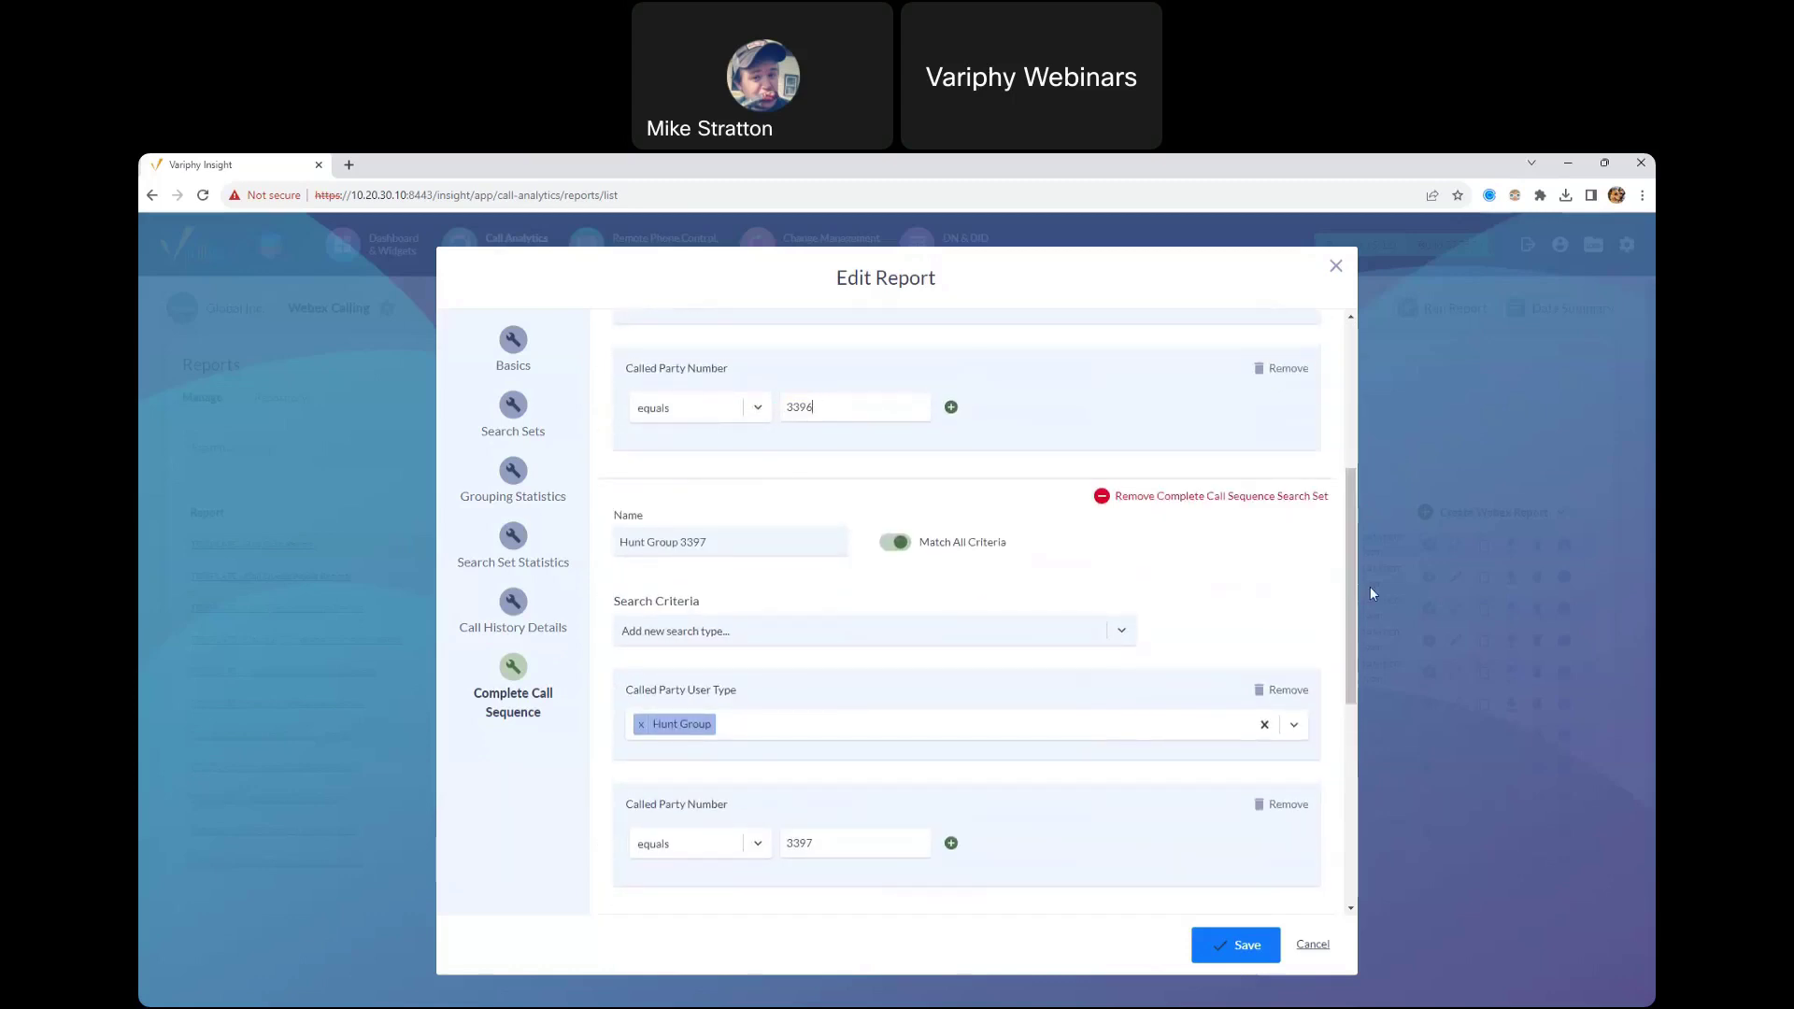
drag(1355, 592, 1353, 679)
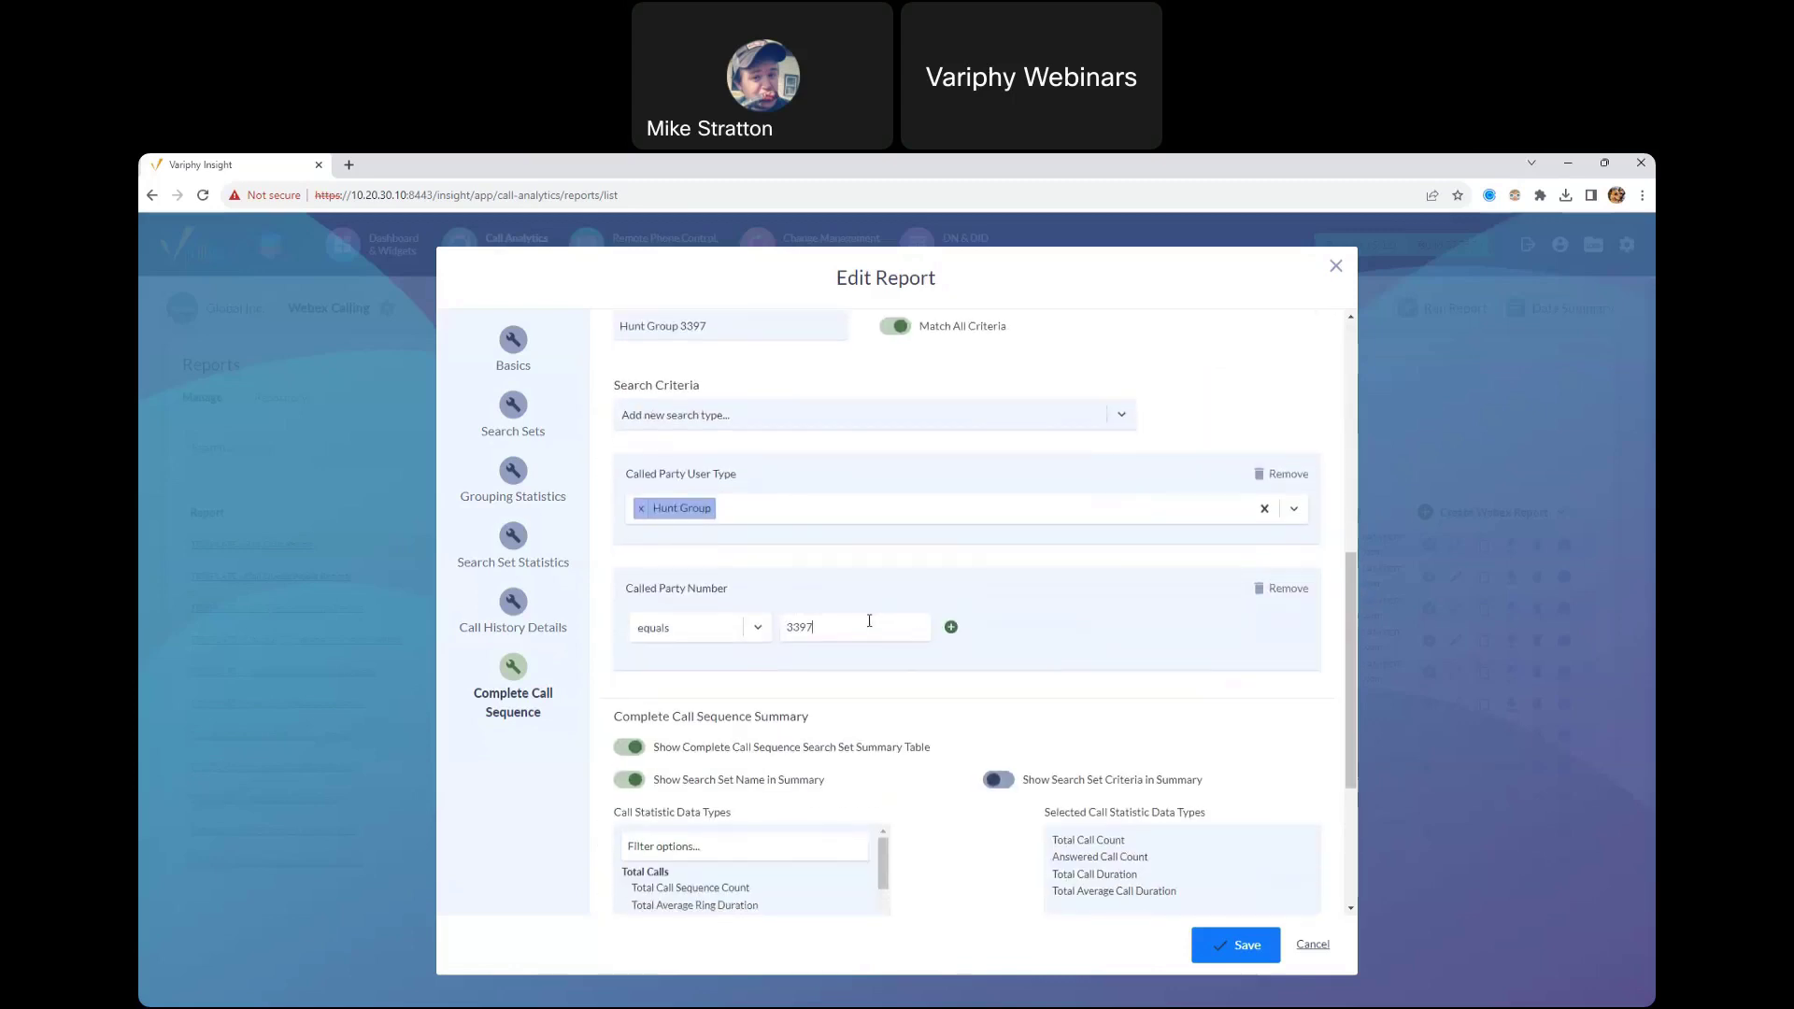
Step: Review the selected call statistic data types for the complete call sequence summary and save the report
scroll(1342, 697, down, 2)
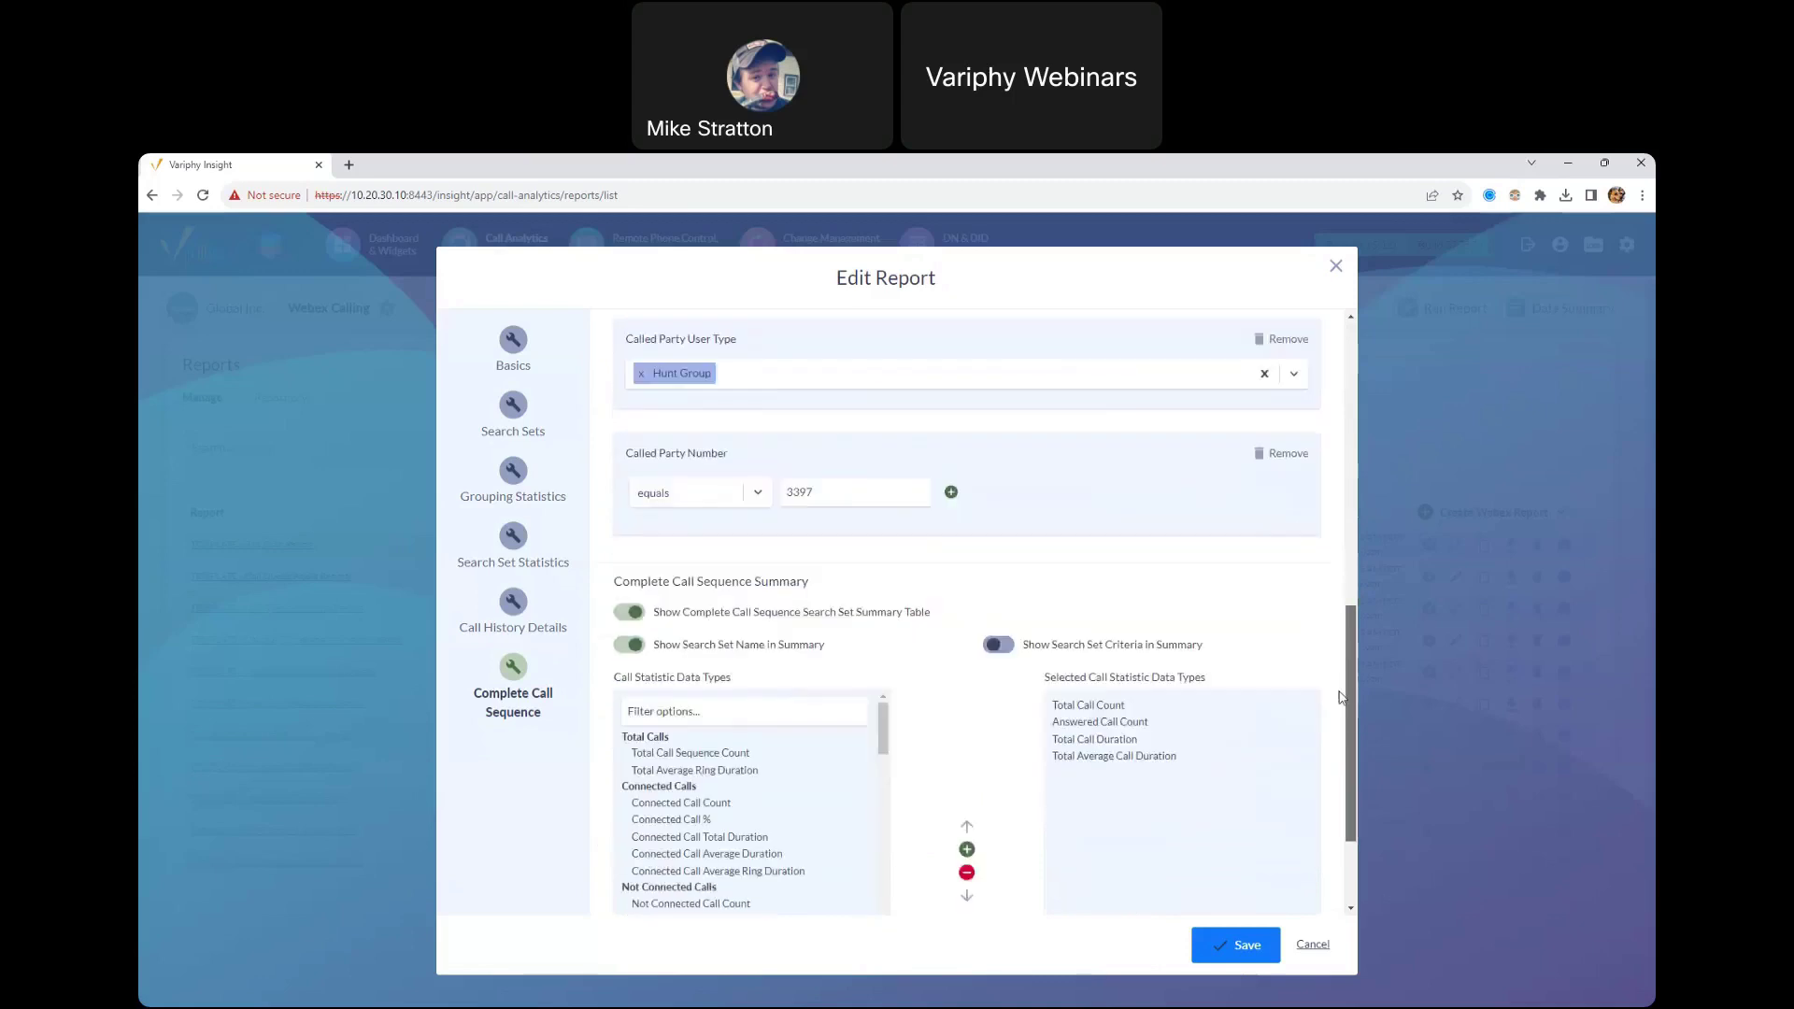
scroll(1342, 697, down, 1)
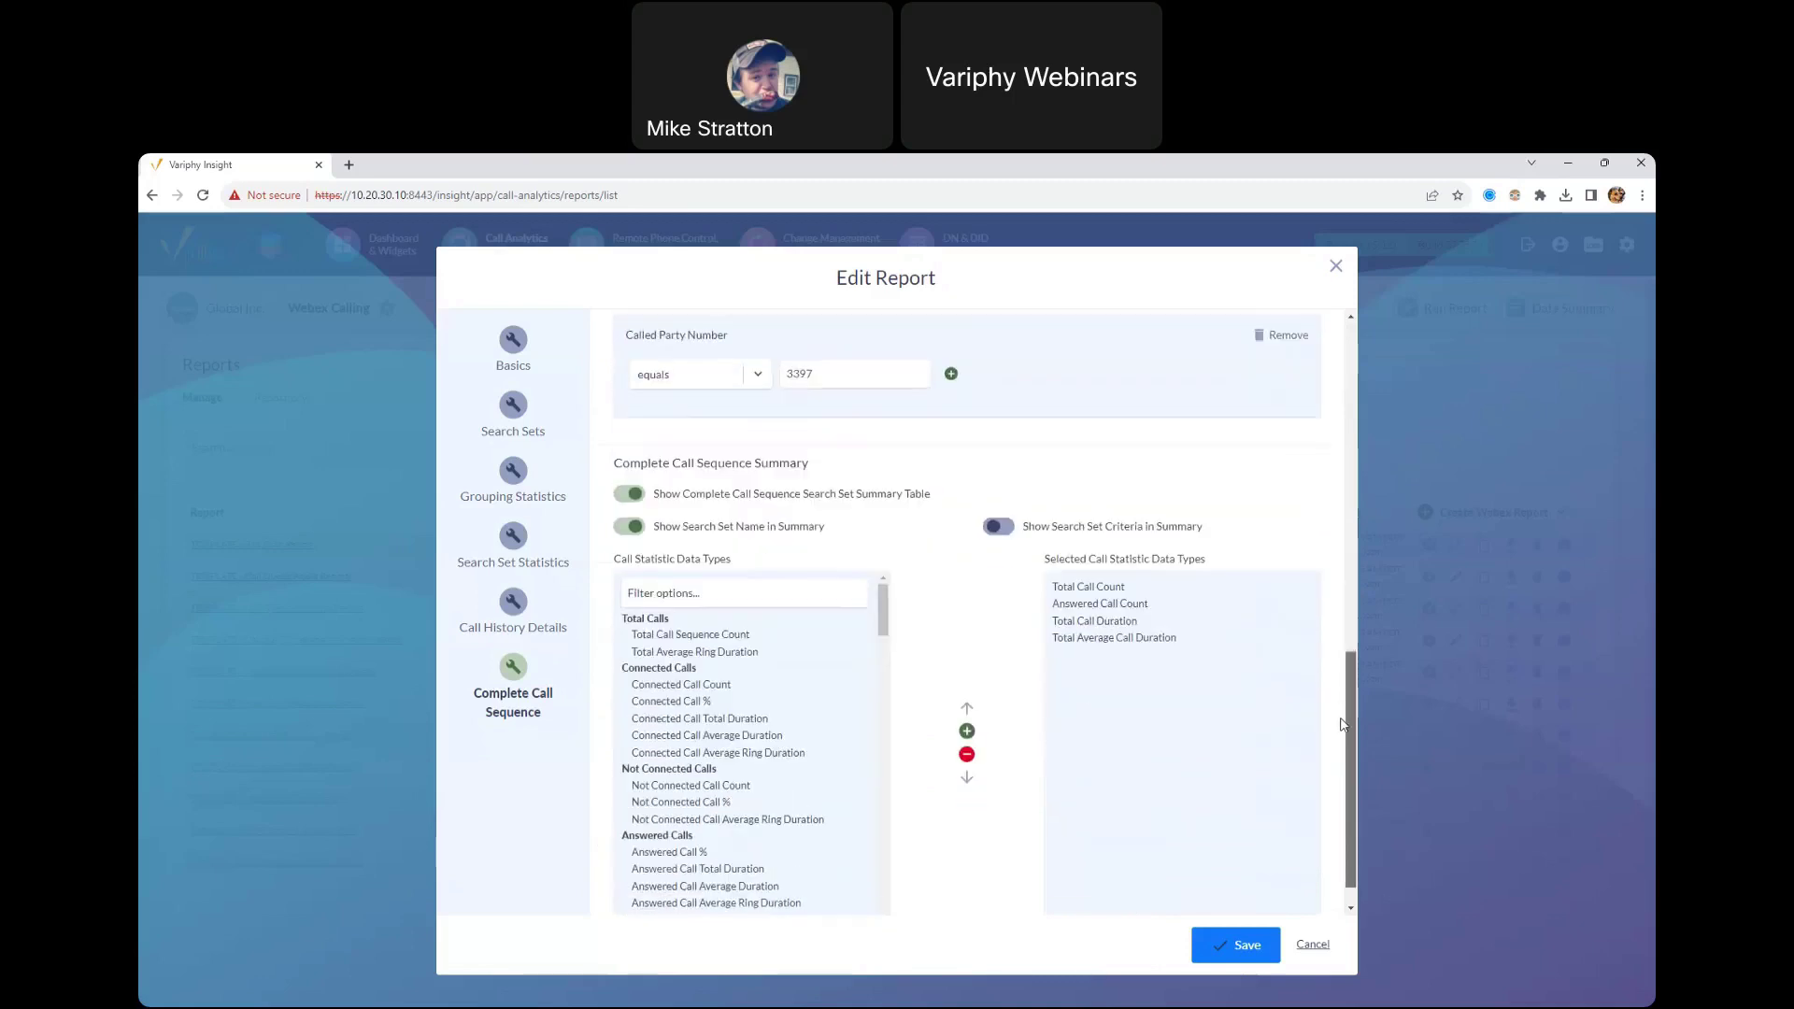
click(1124, 586)
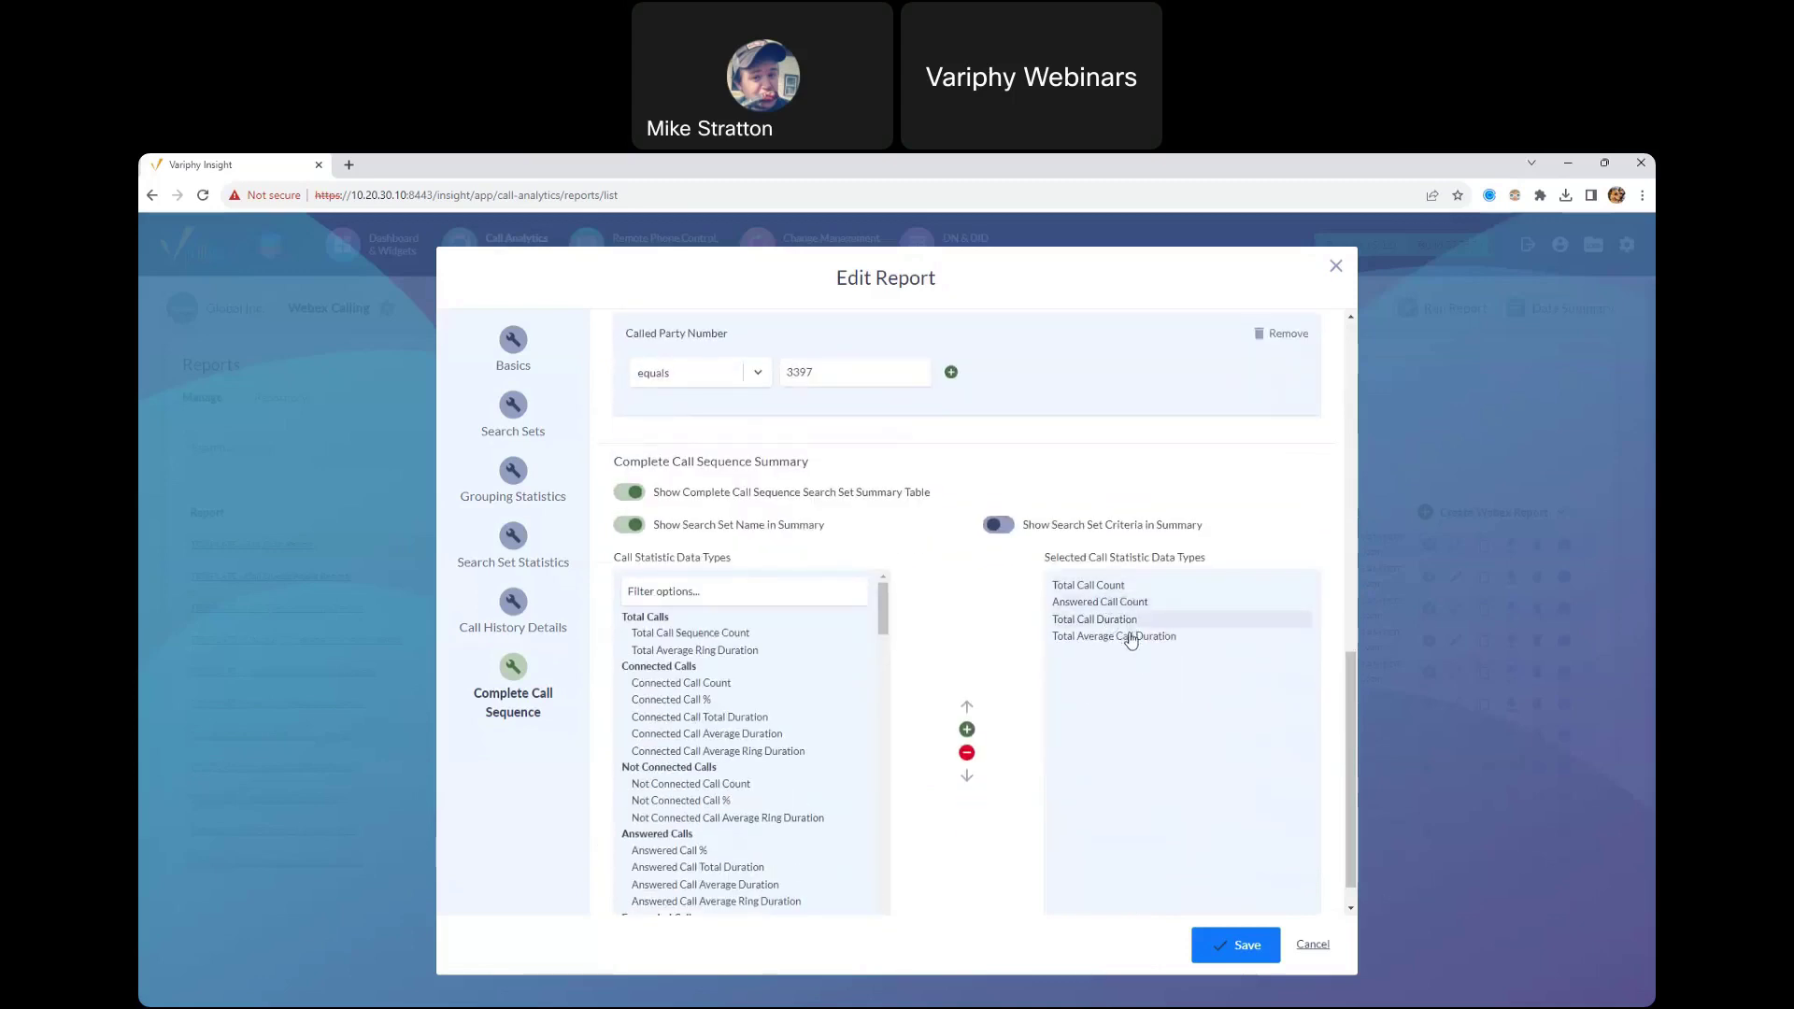
click(1133, 638)
click(1235, 945)
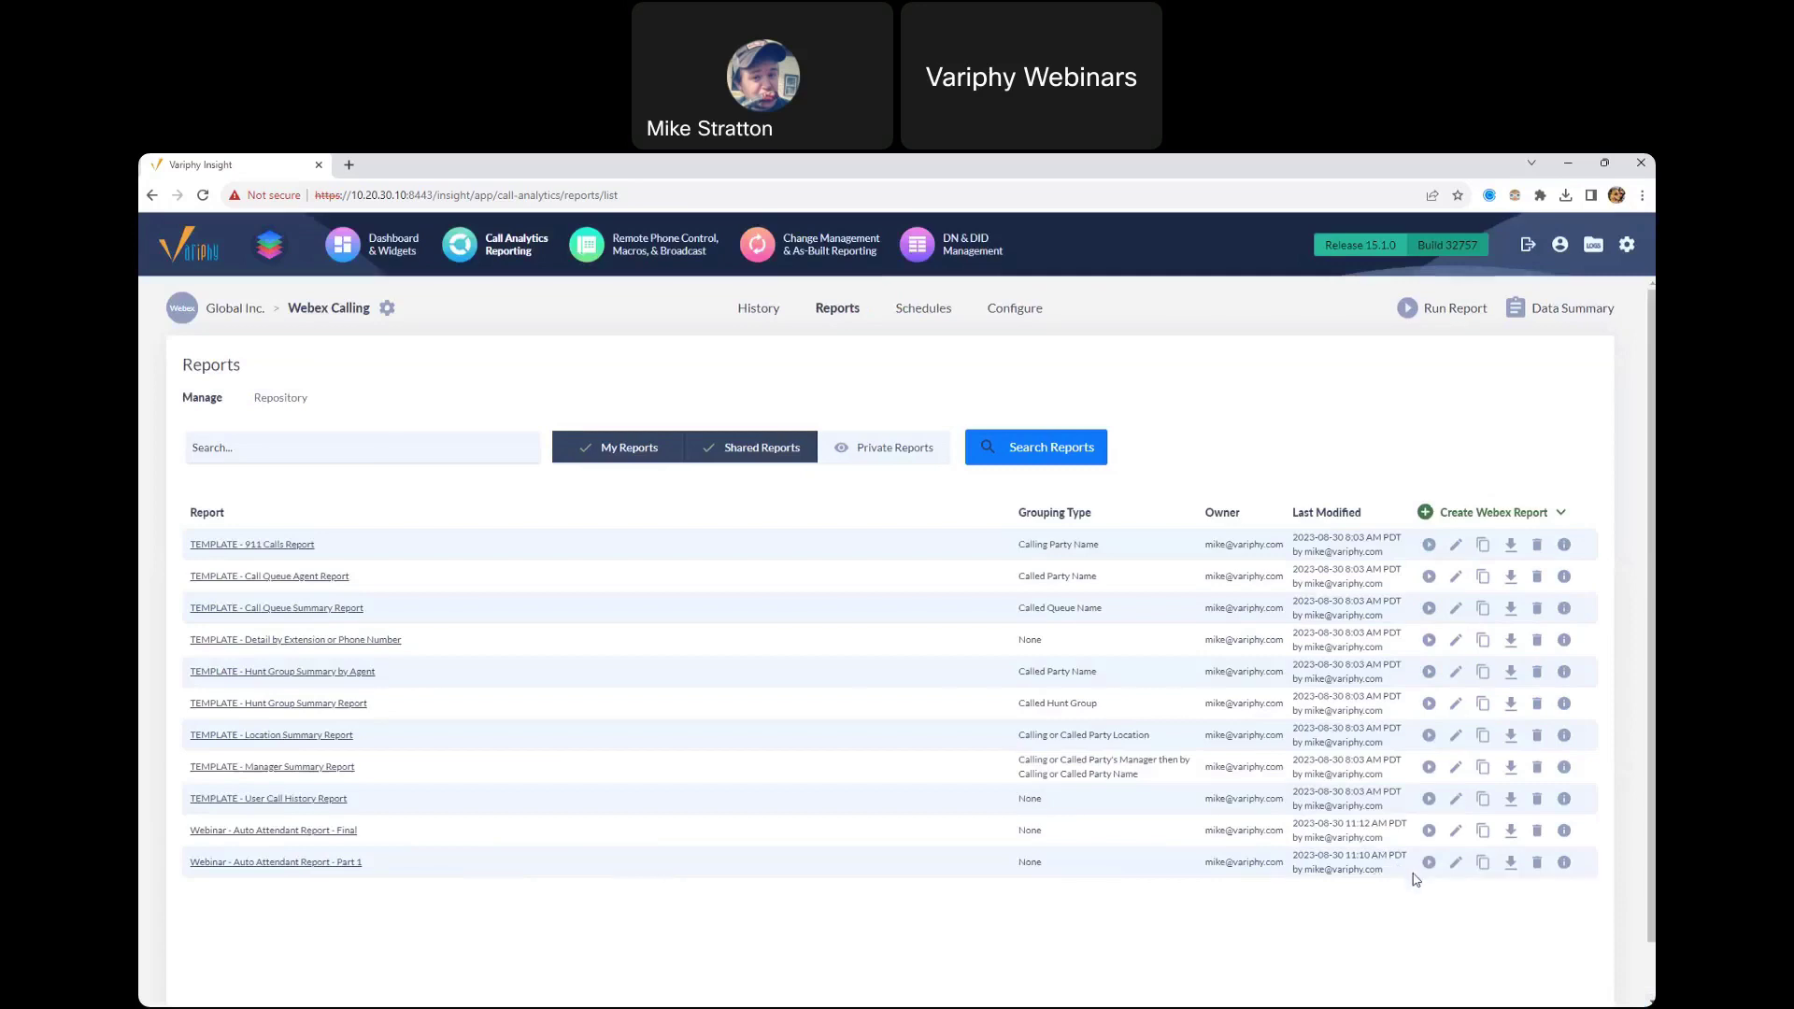
Step: Run the report Webinar - Auto Attendant Report - Final as a PDF download after reviewing its search time window
click(1429, 832)
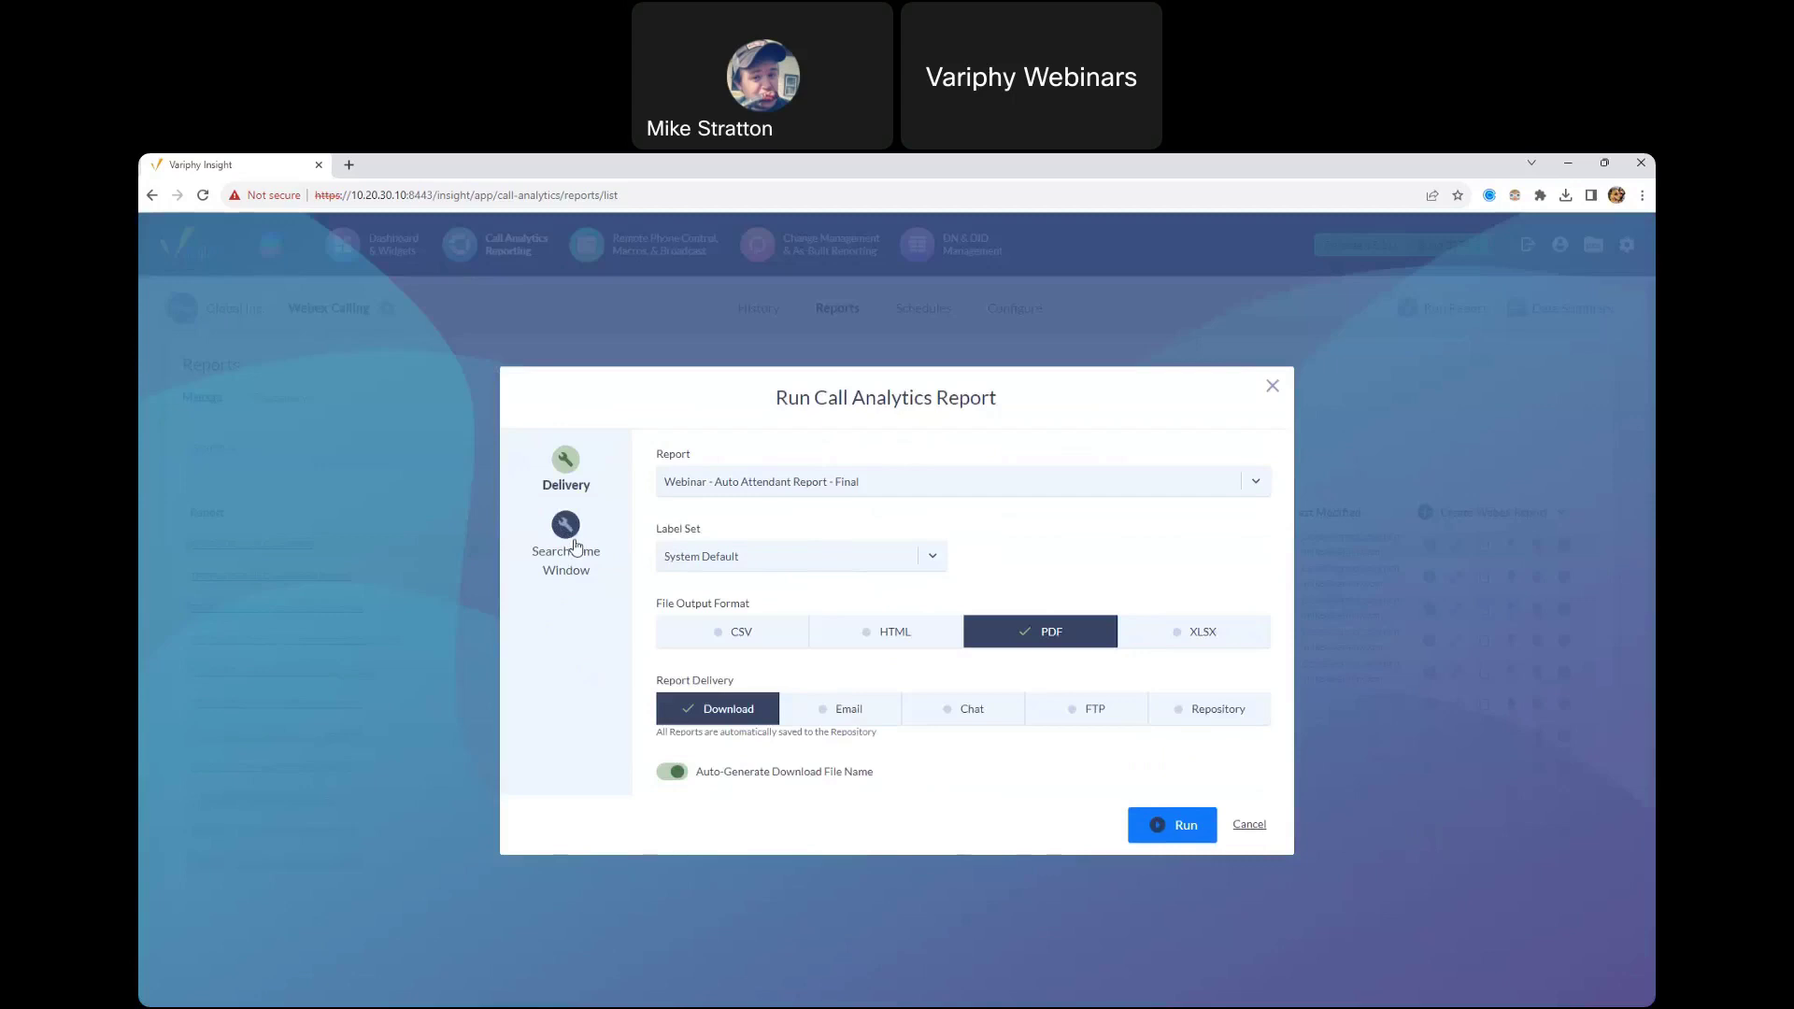
click(576, 546)
click(1173, 804)
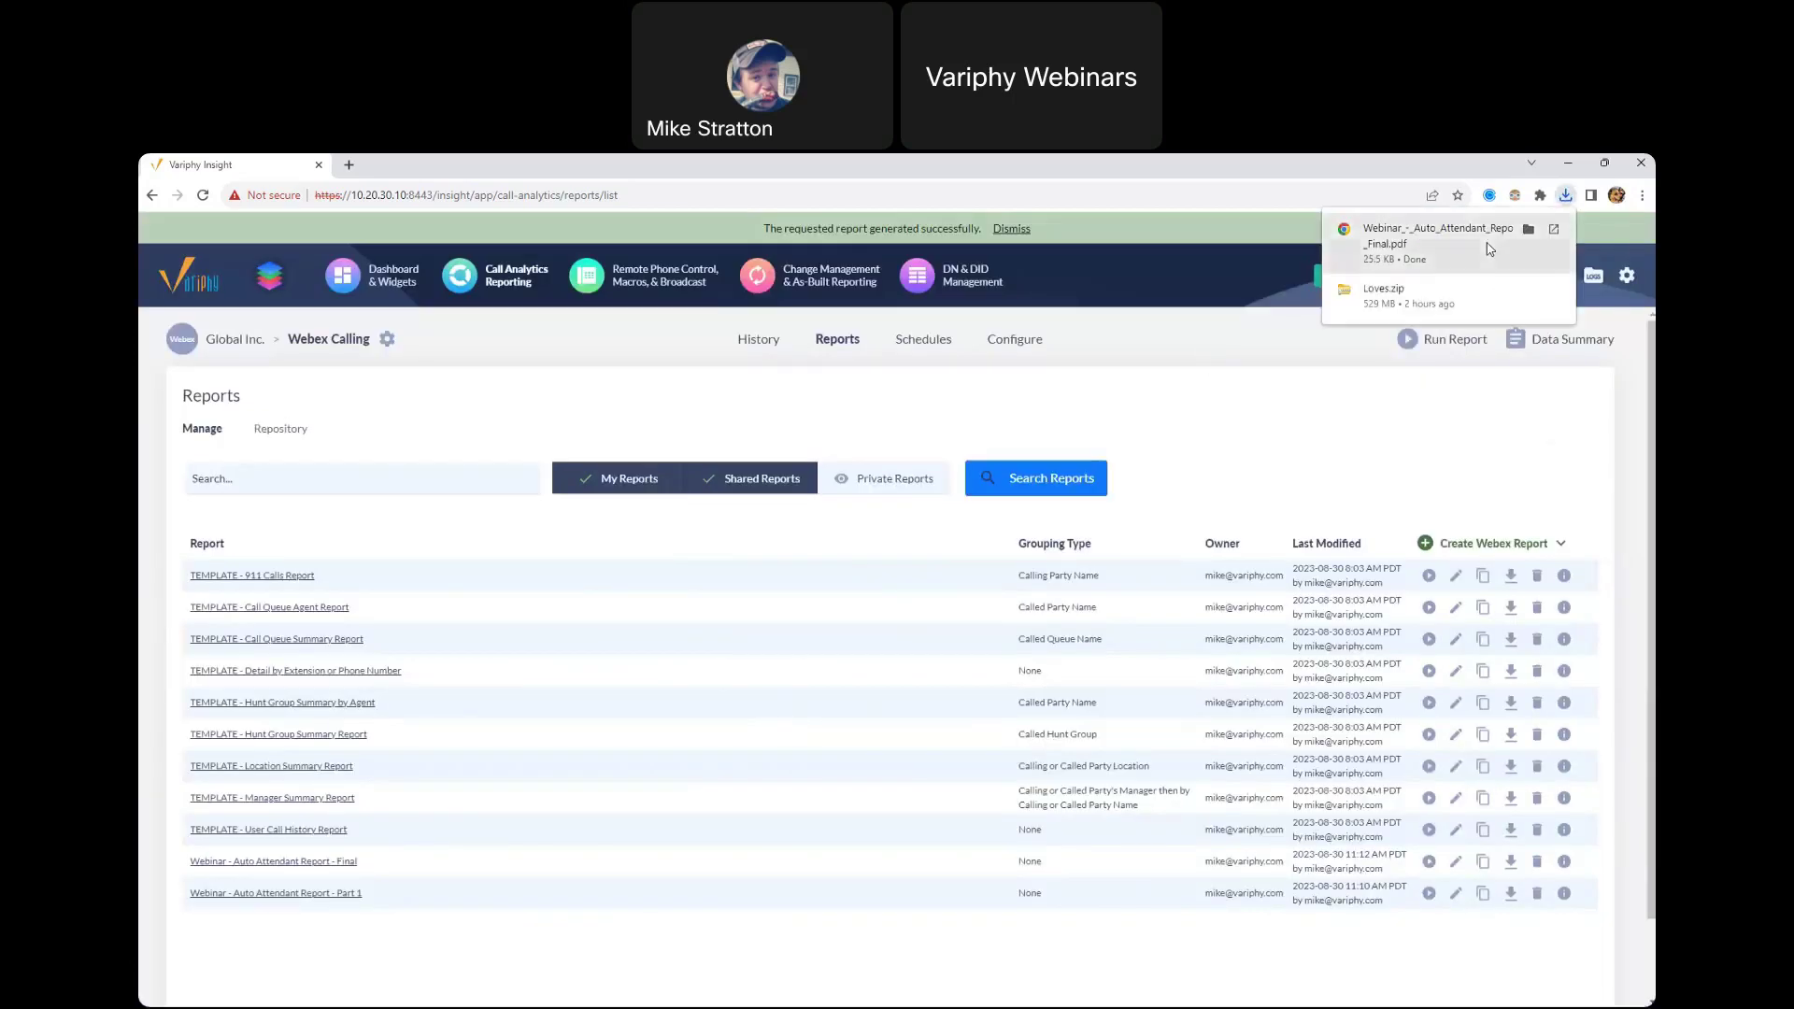
Step: Open the Final report PDF at 150% zoom, examine its inbound call and hunt group summaries, and return to the report list
click(1454, 257)
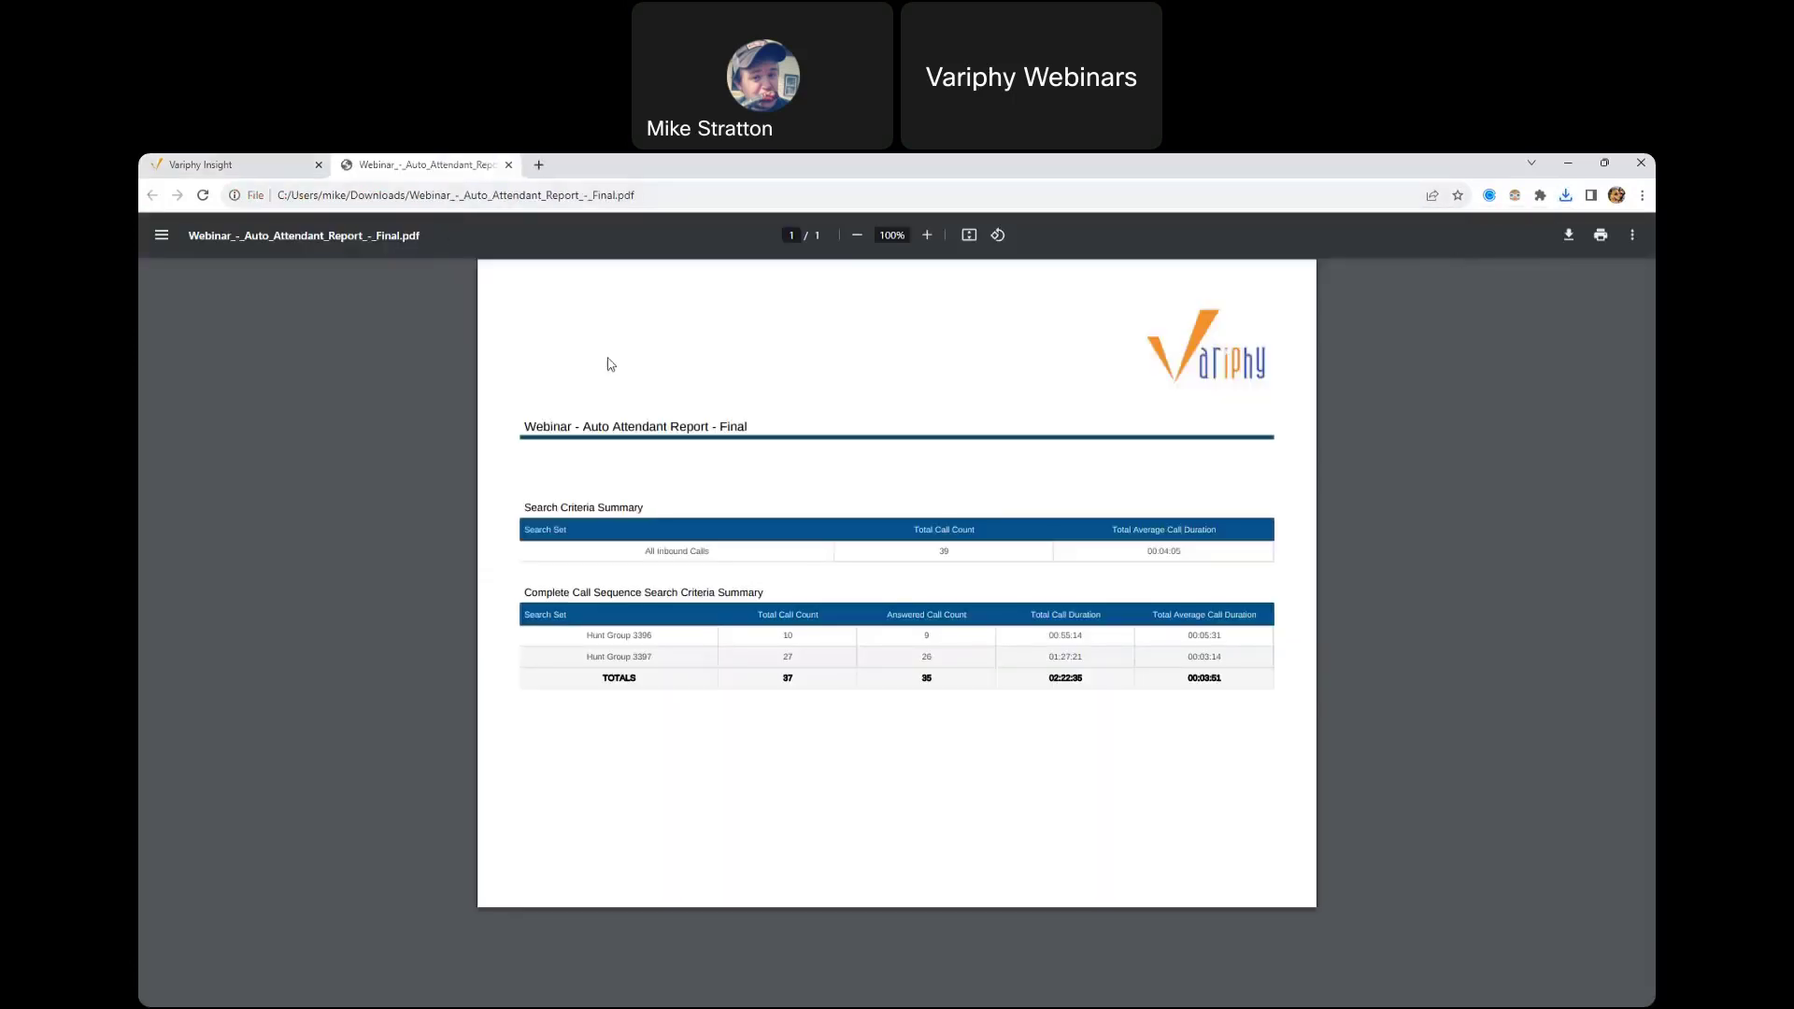
click(927, 235)
click(926, 235)
click(927, 235)
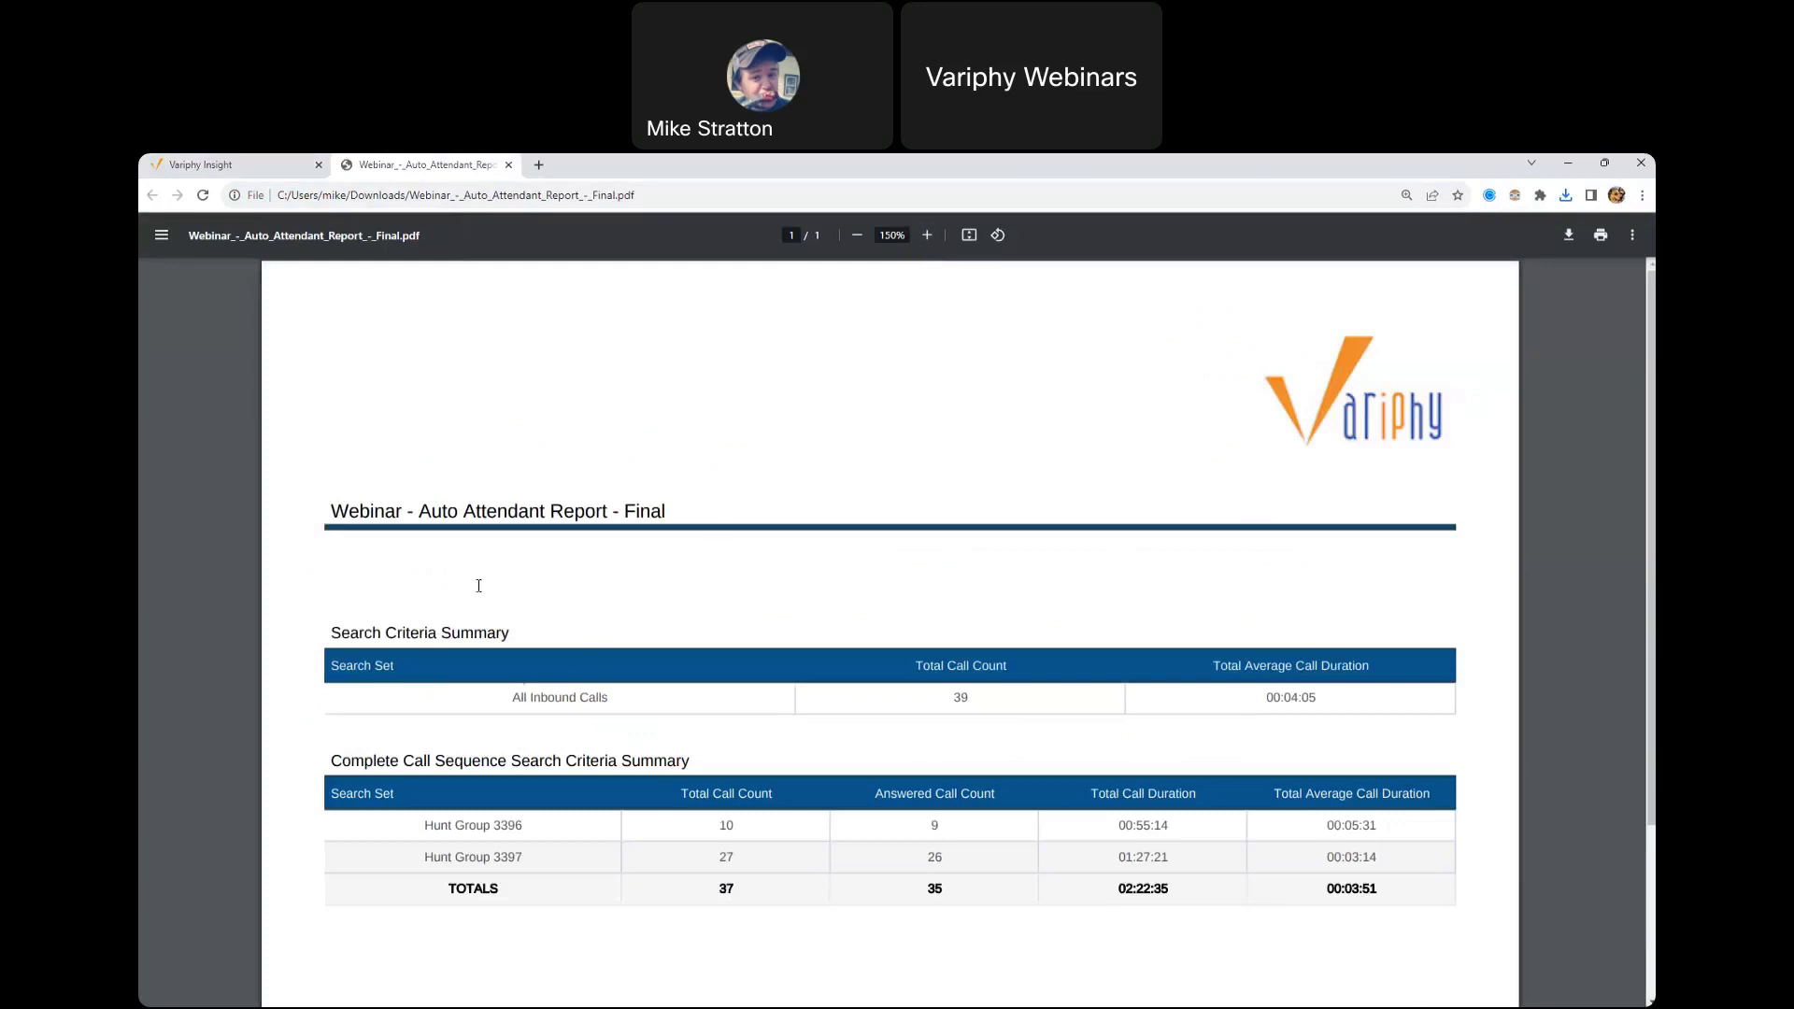
drag(500, 710, 663, 700)
drag(946, 698, 1030, 696)
drag(1260, 699, 1341, 699)
click(1263, 632)
scroll(841, 654, down, 1)
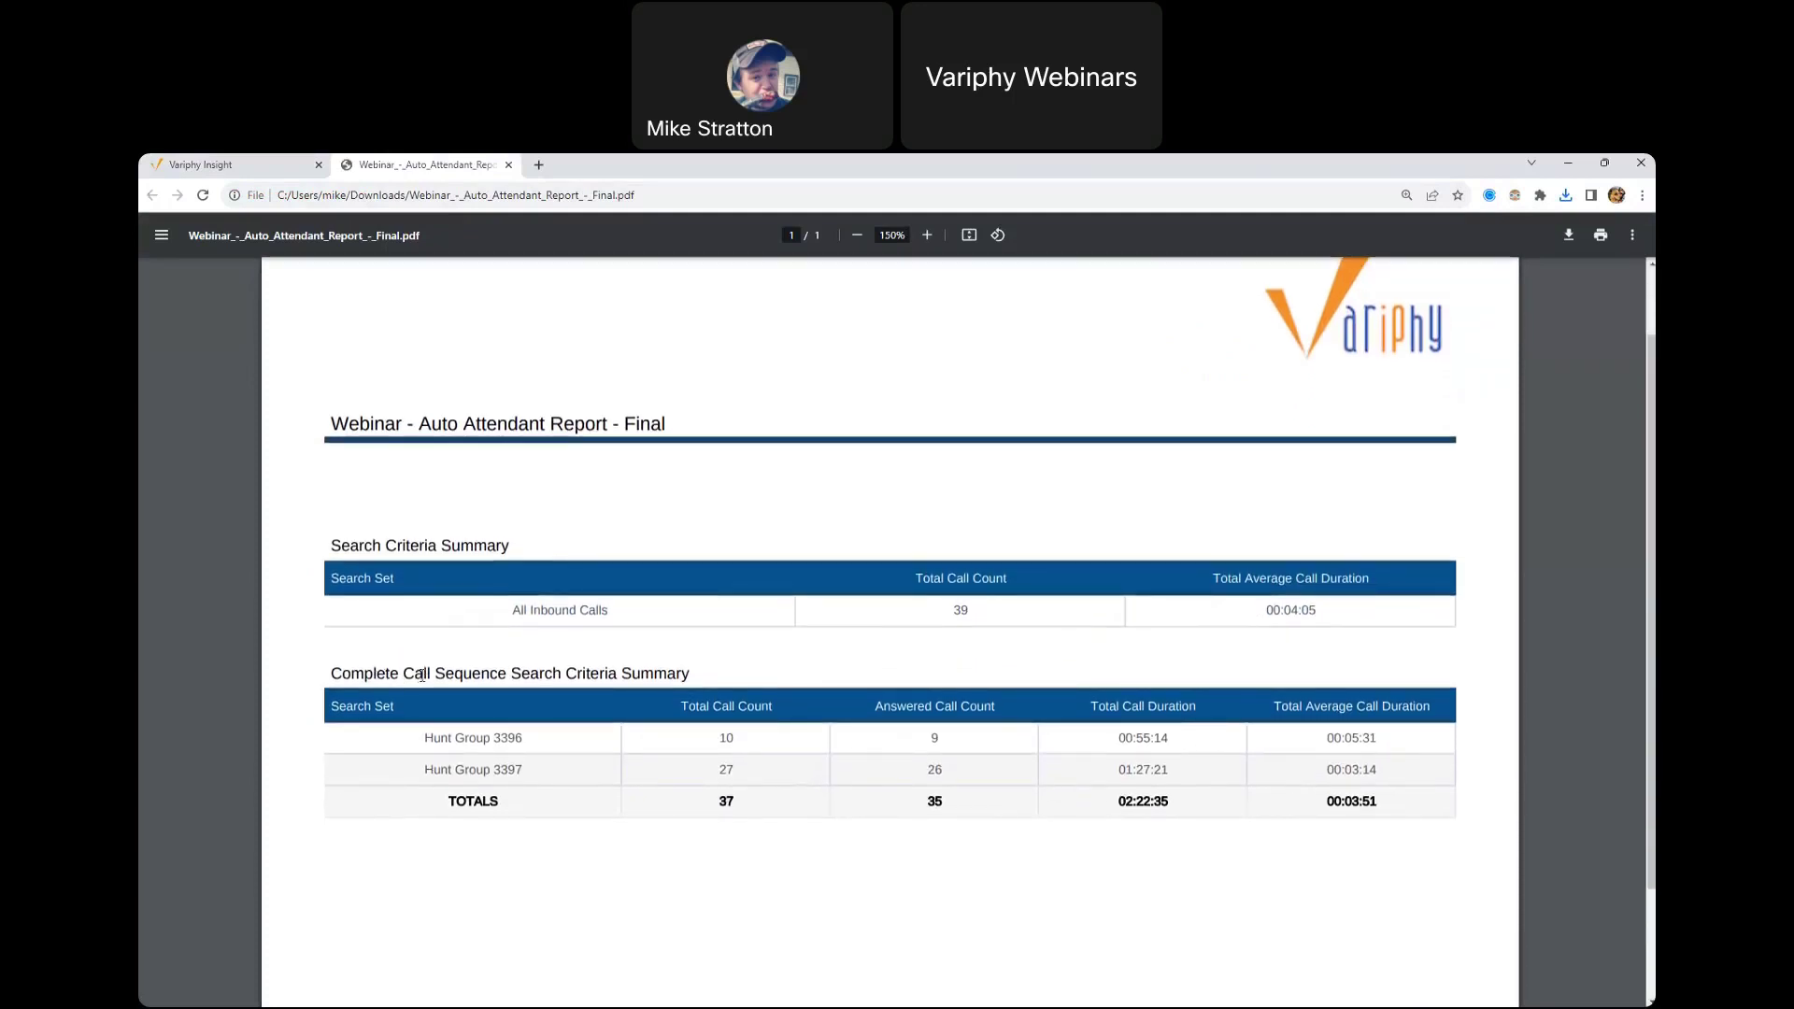
click(241, 161)
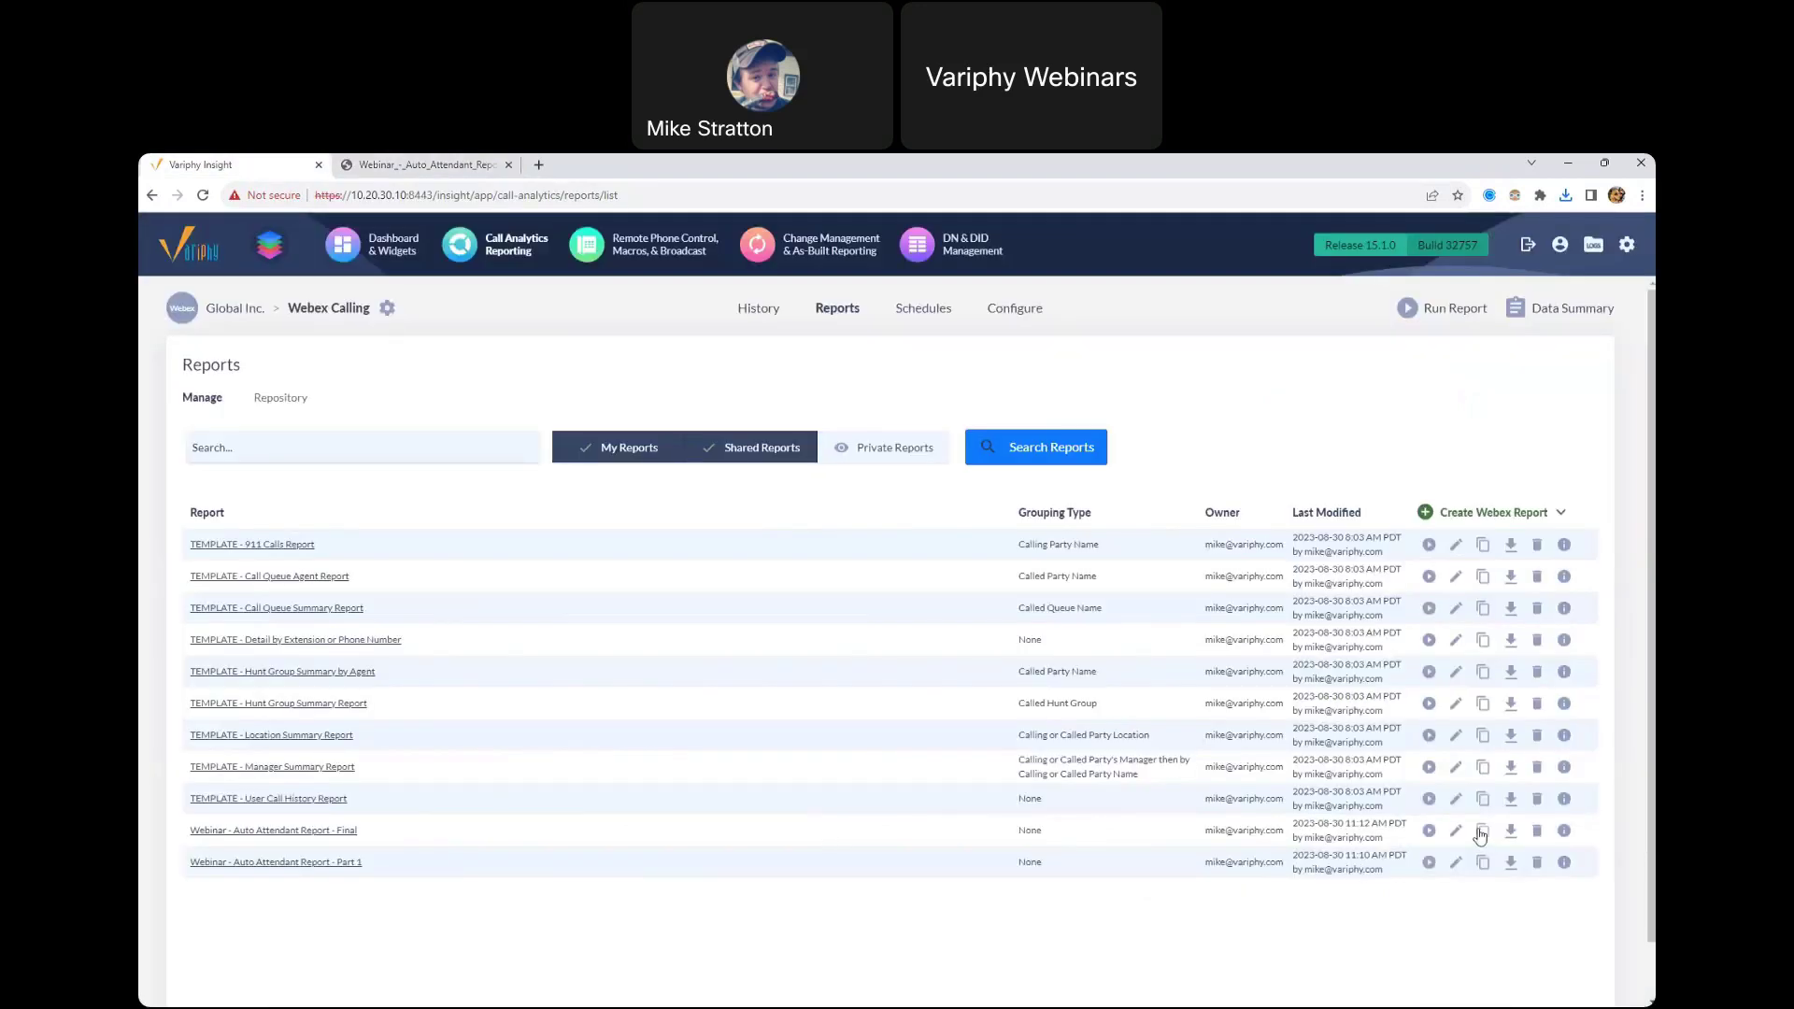
Step: Open Webinar - Auto Attendant Report - Final for editing and review its complete call sequence search sets
click(1450, 828)
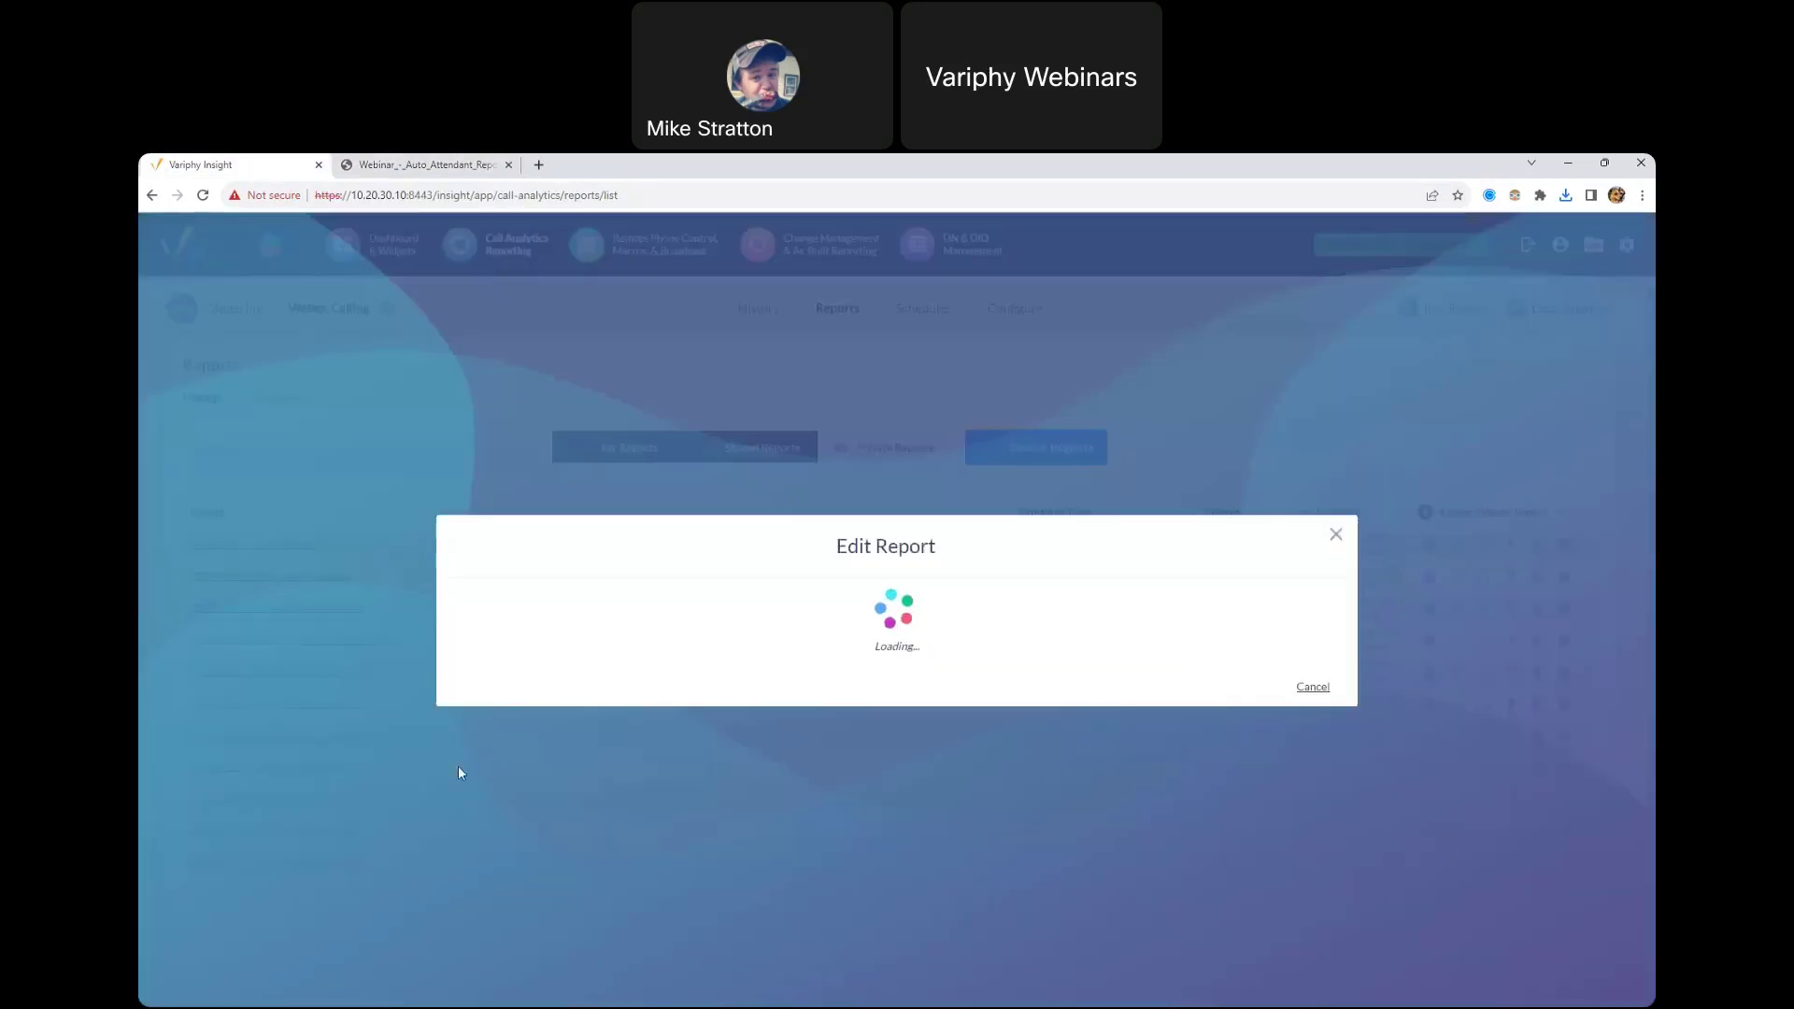
click(512, 774)
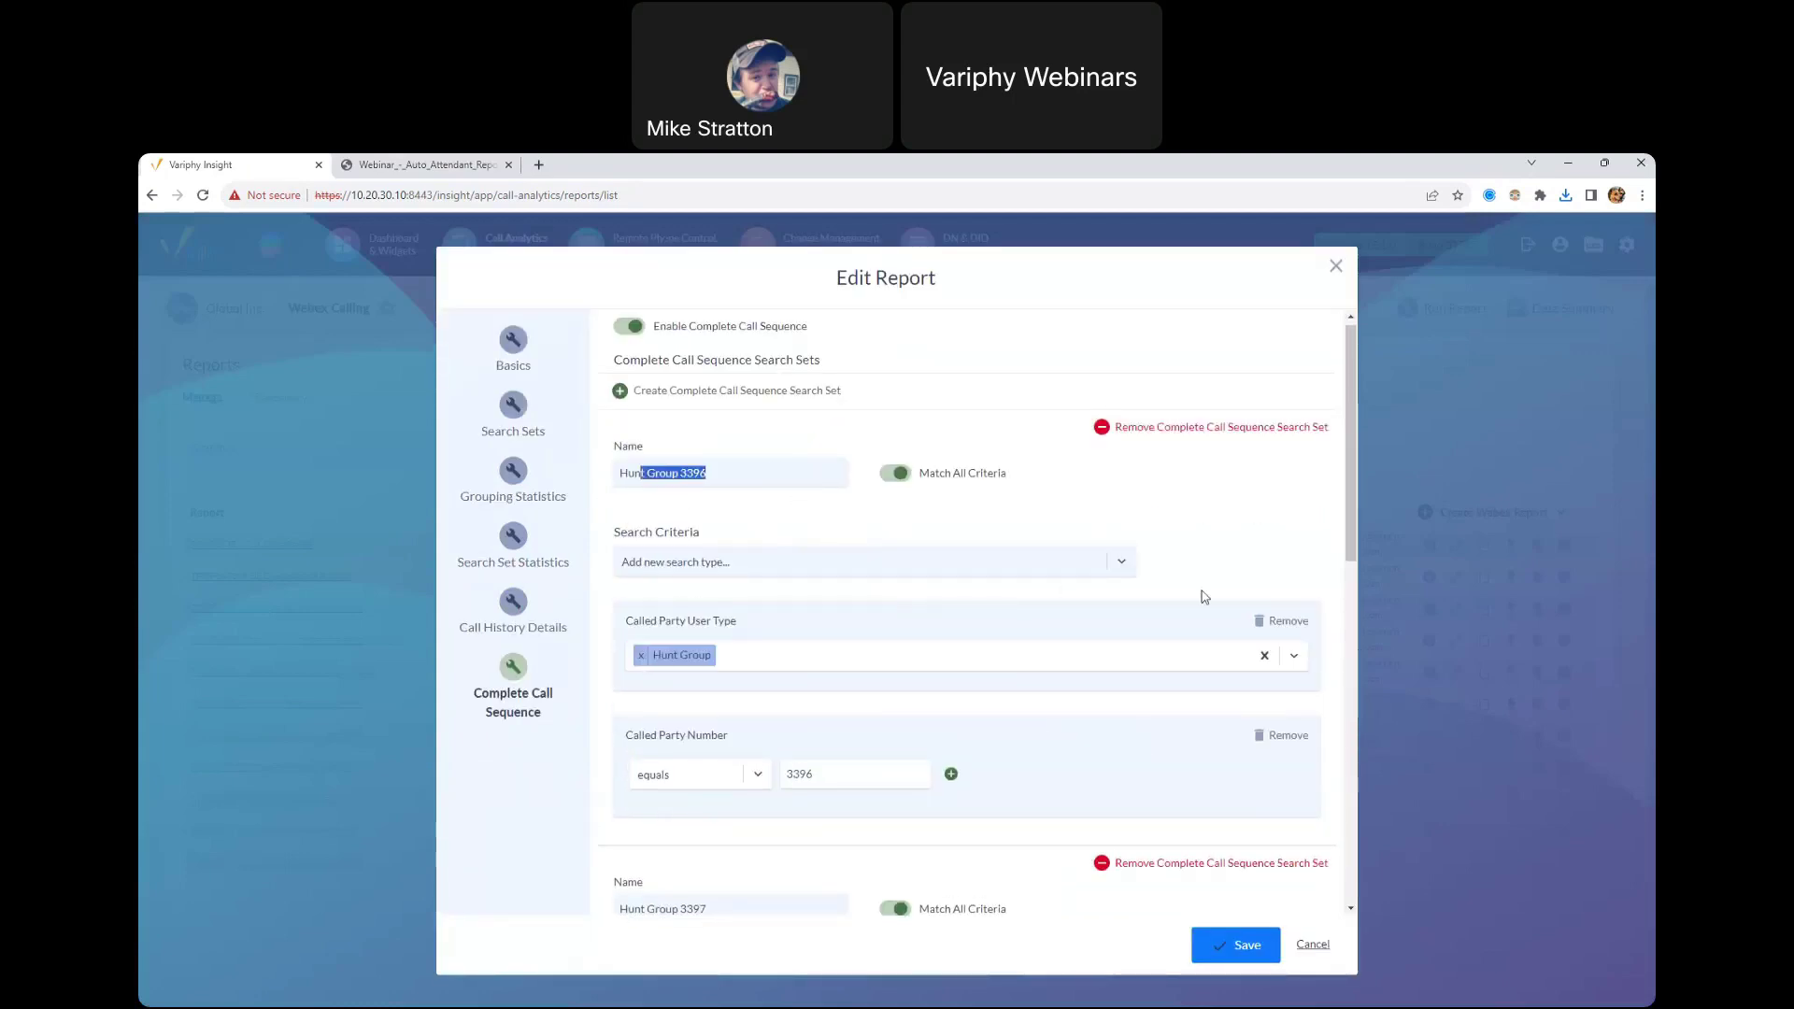
scroll(1249, 644, down, 3)
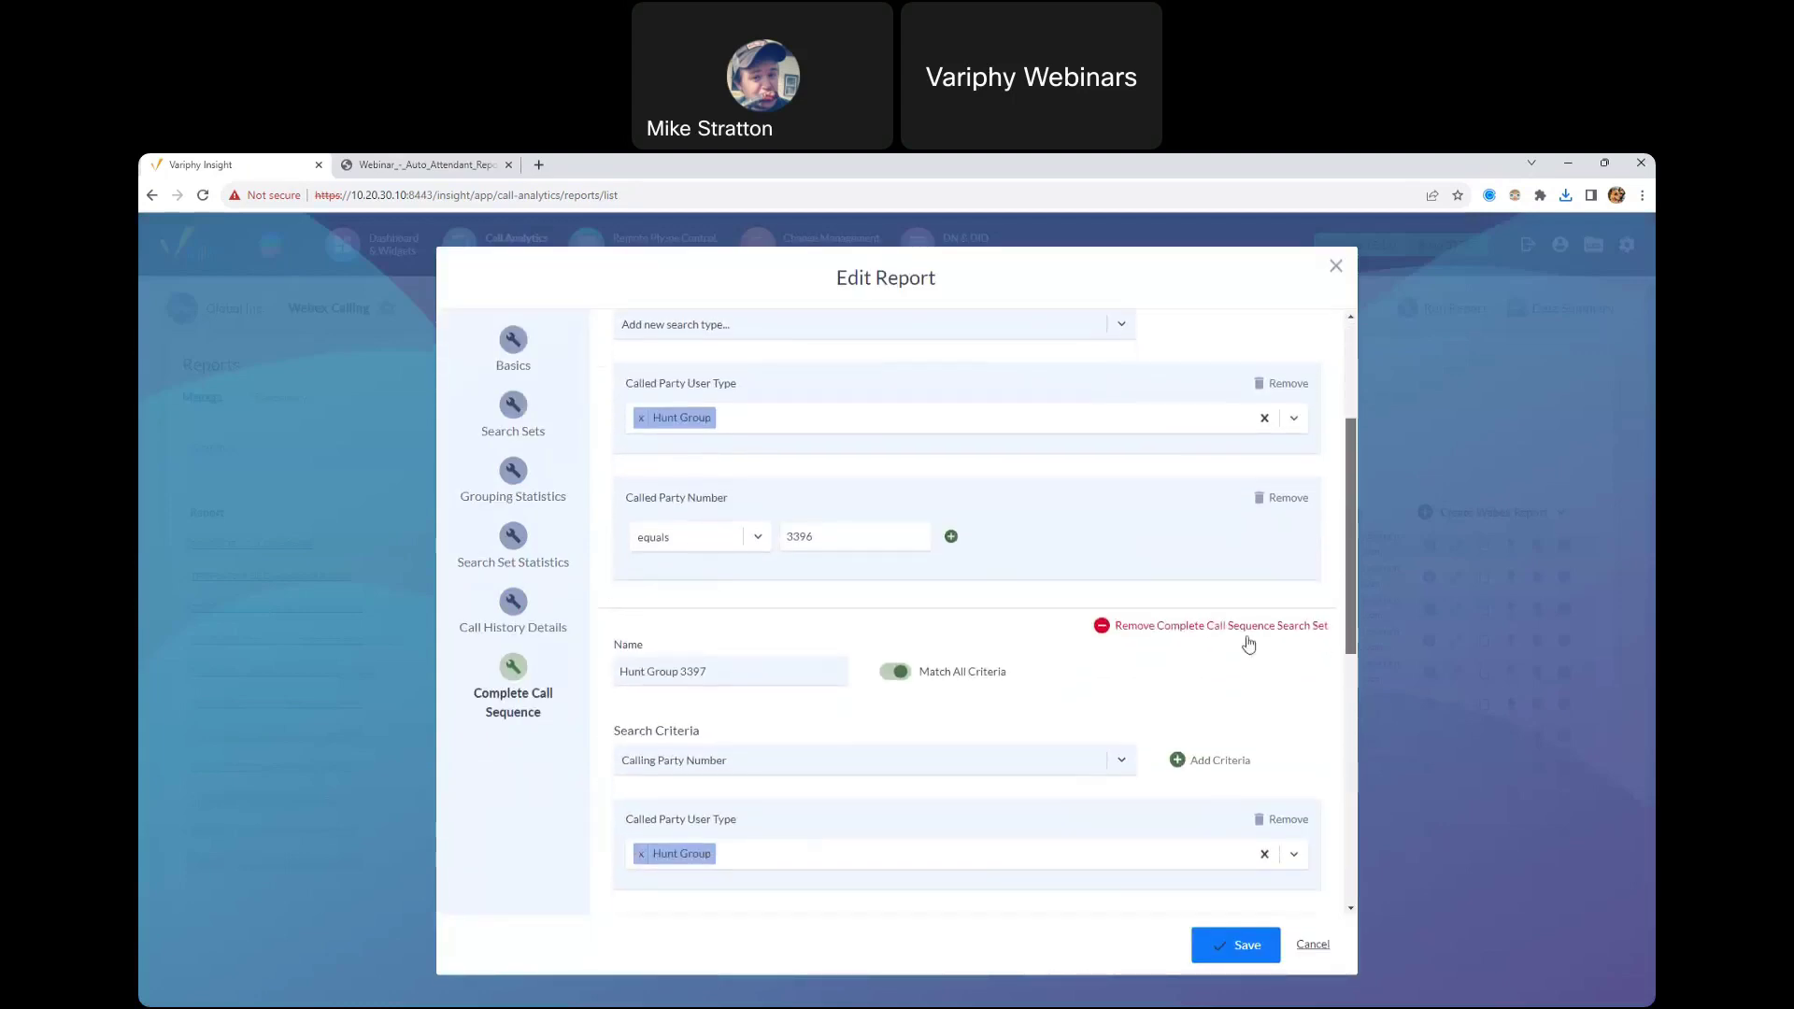
Step: Compare the hunt group call counts and durations with the inbound calls in the Final report PDF, and close the report editor
click(373, 165)
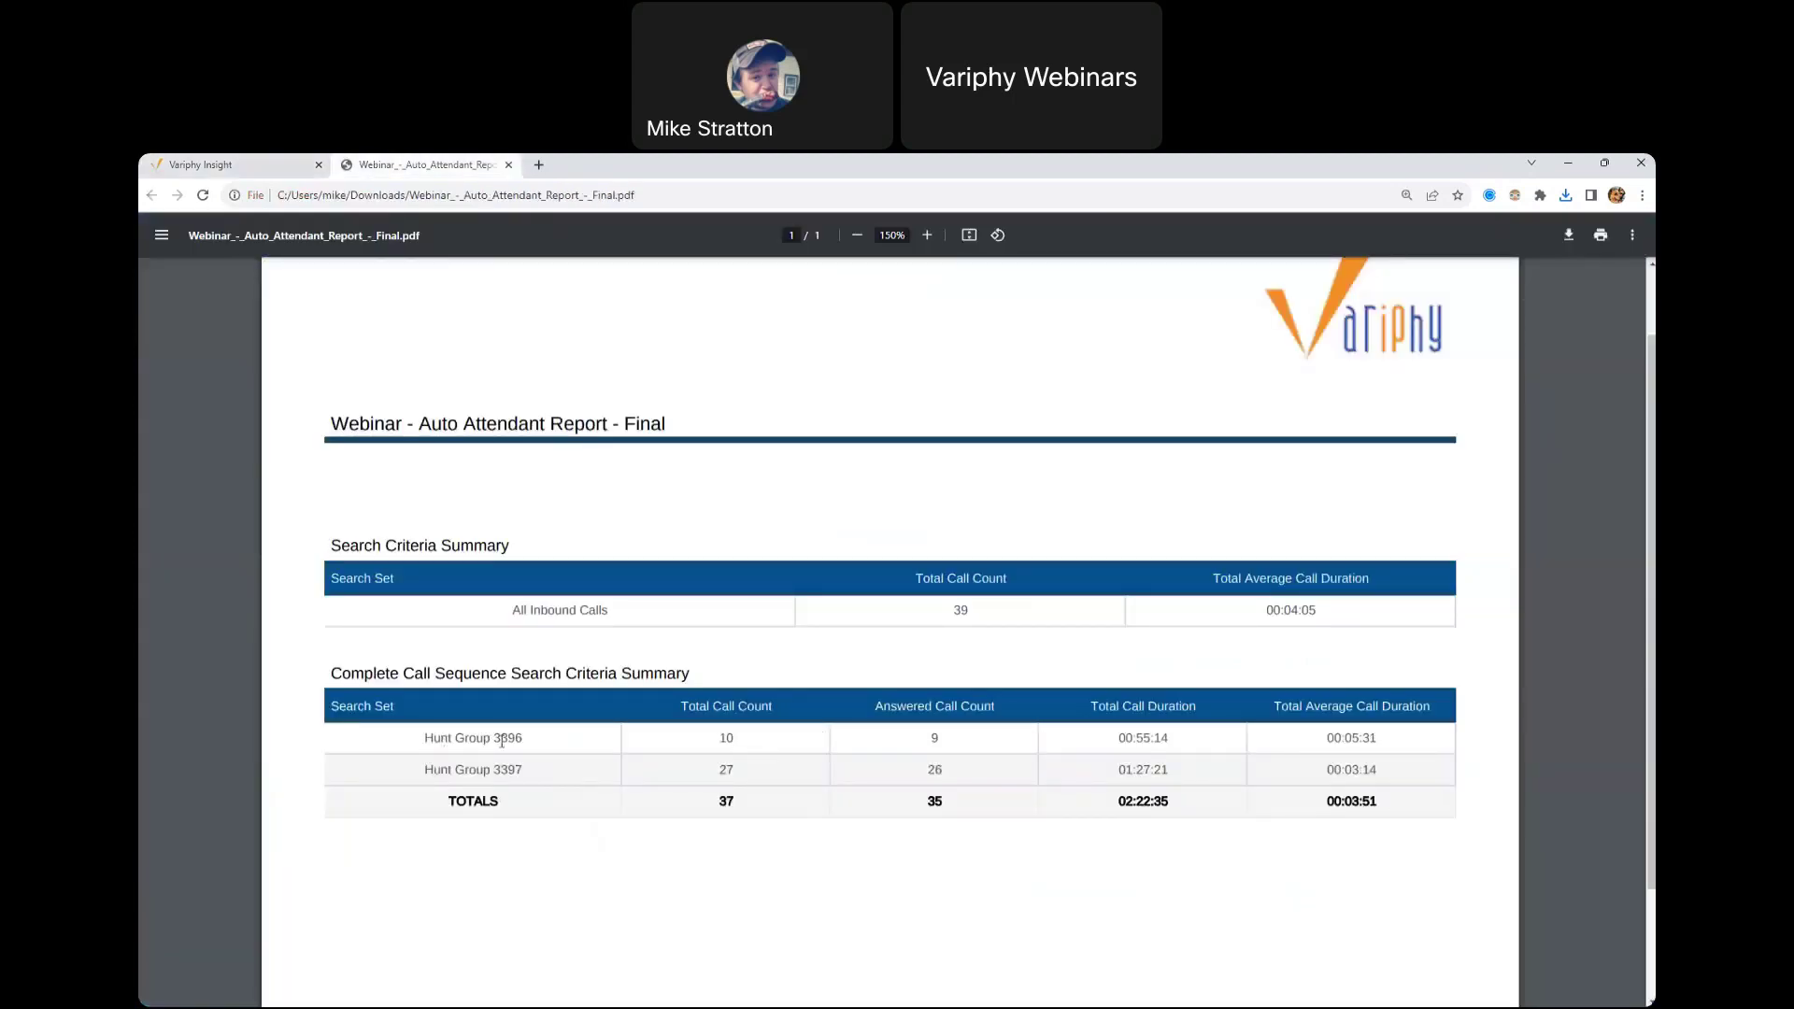
drag(433, 739, 542, 741)
double_click(717, 740)
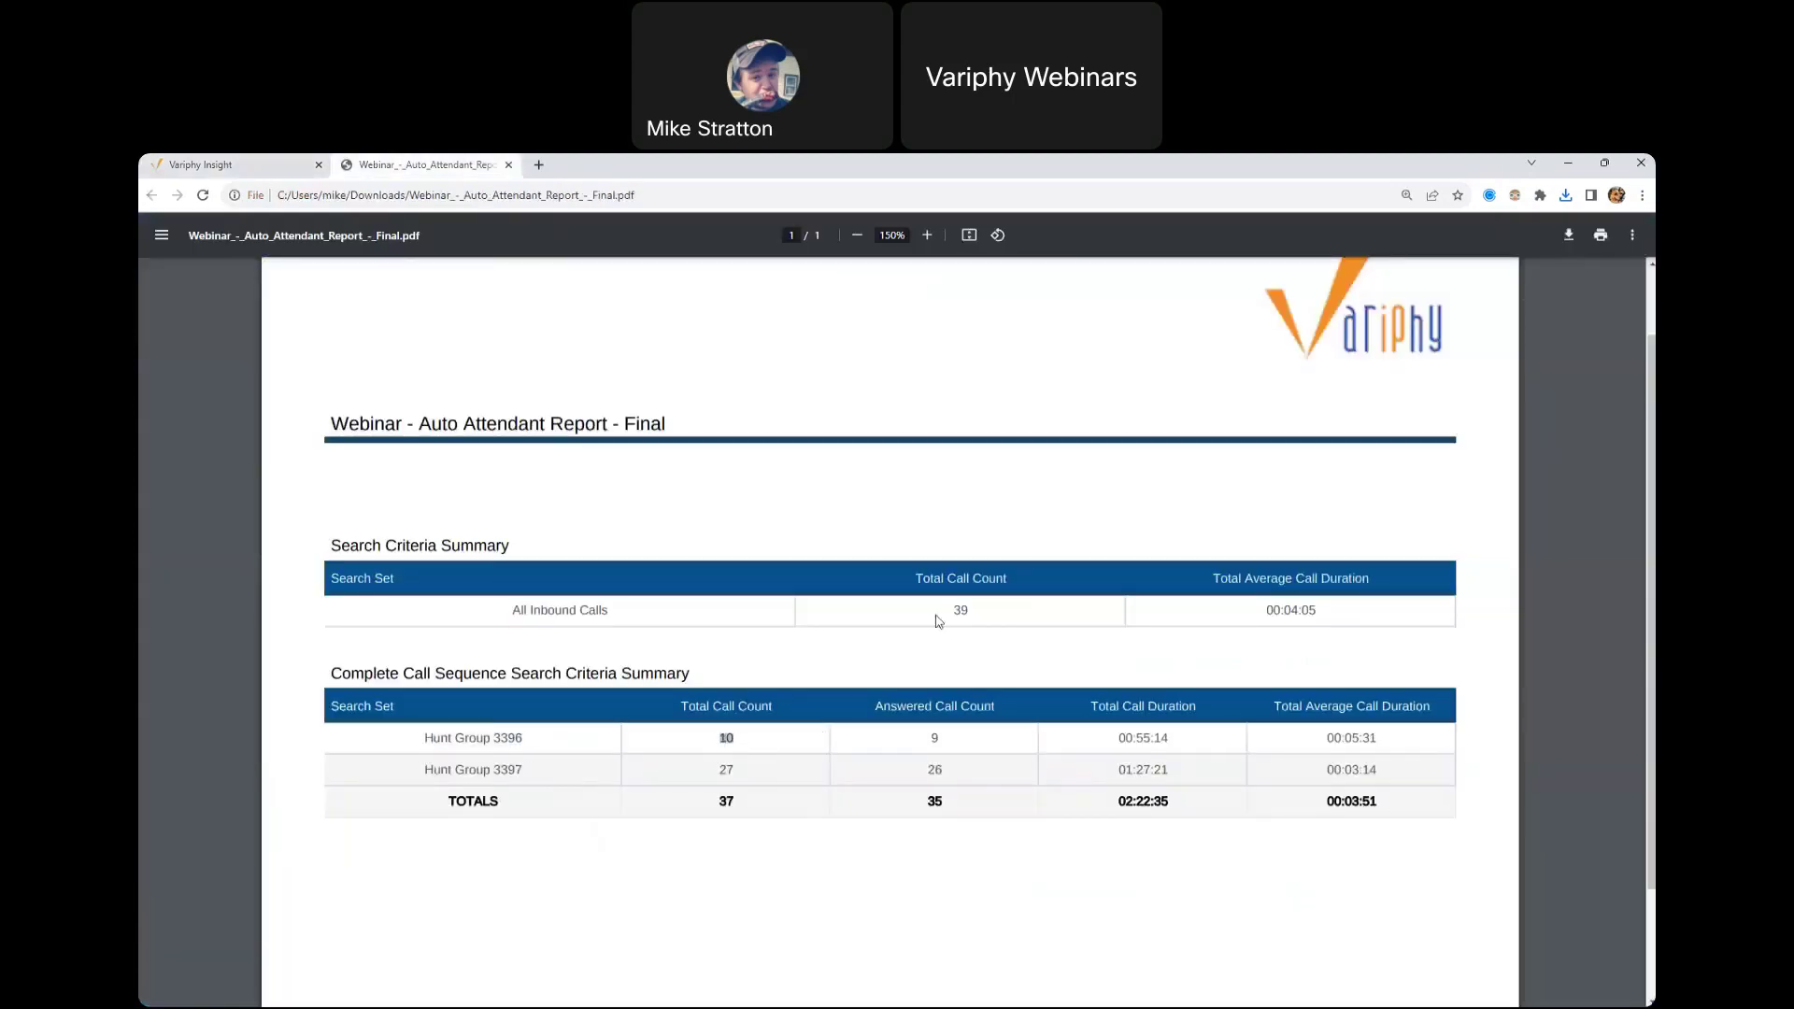
double_click(1001, 606)
double_click(756, 740)
drag(716, 774, 737, 768)
drag(503, 768, 524, 770)
drag(720, 803, 851, 801)
double_click(1136, 737)
drag(1122, 776, 1168, 773)
drag(1324, 738, 1379, 738)
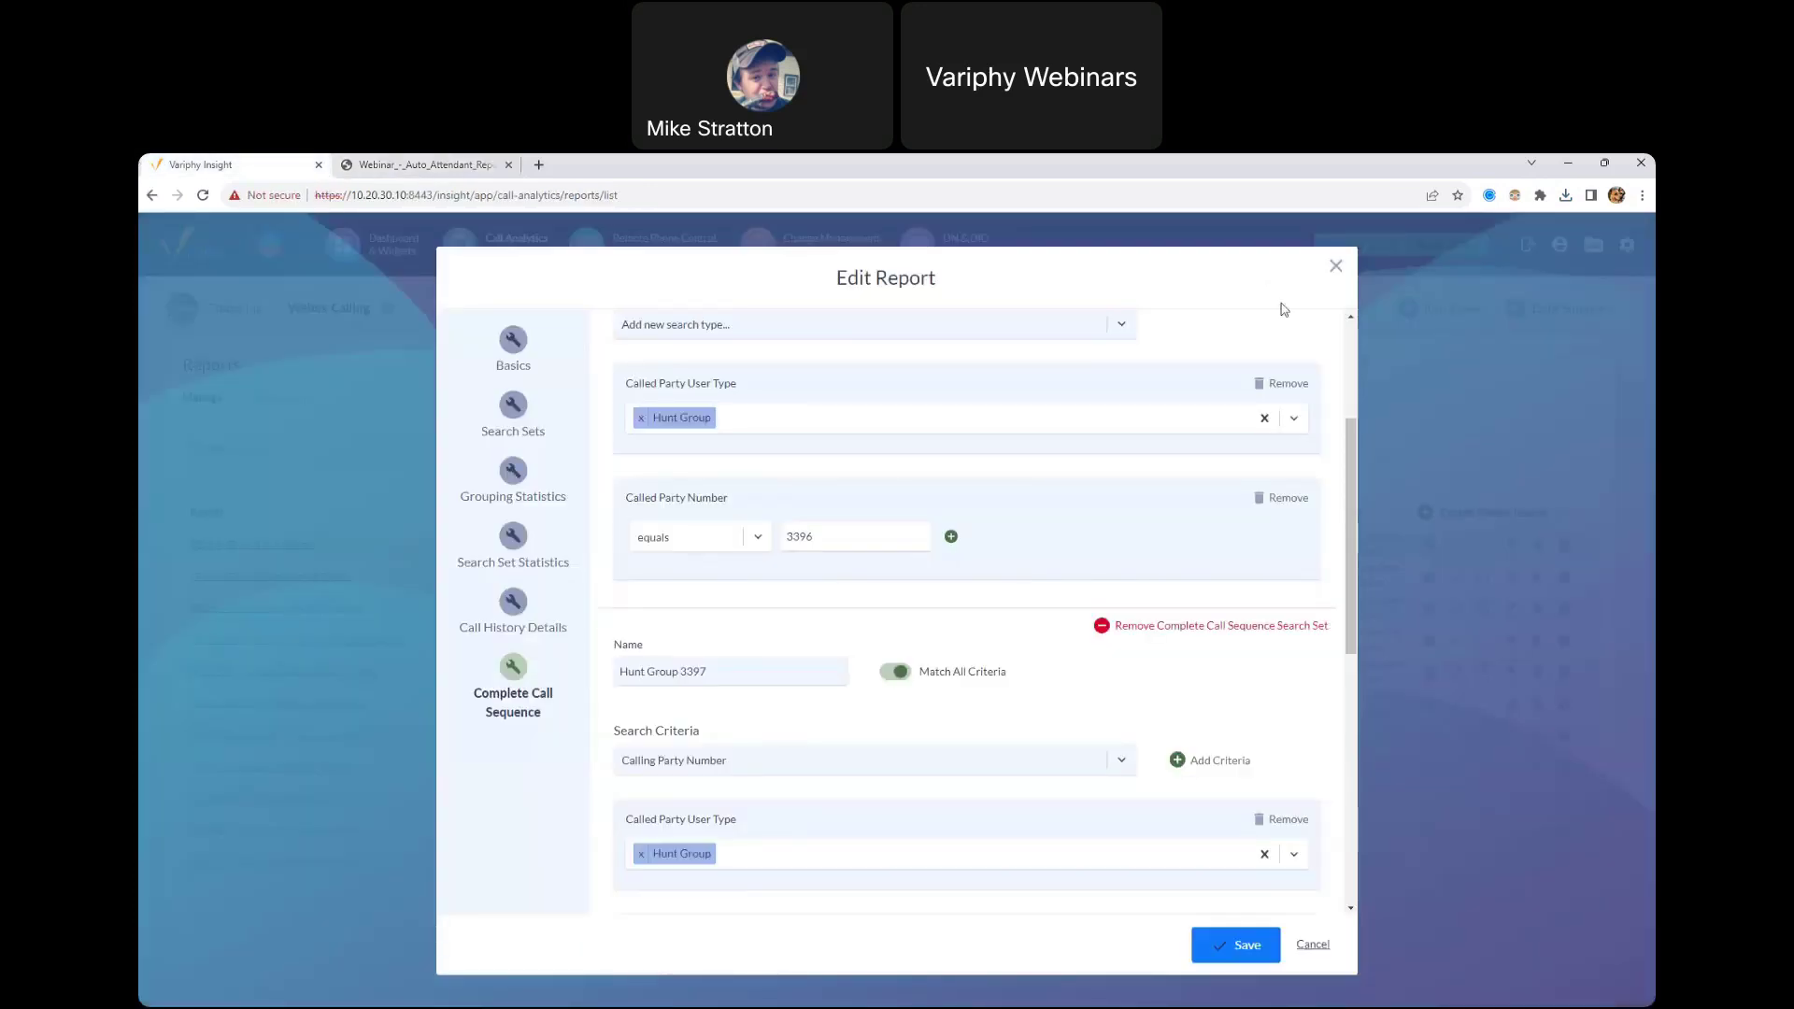
click(215, 164)
click(1338, 271)
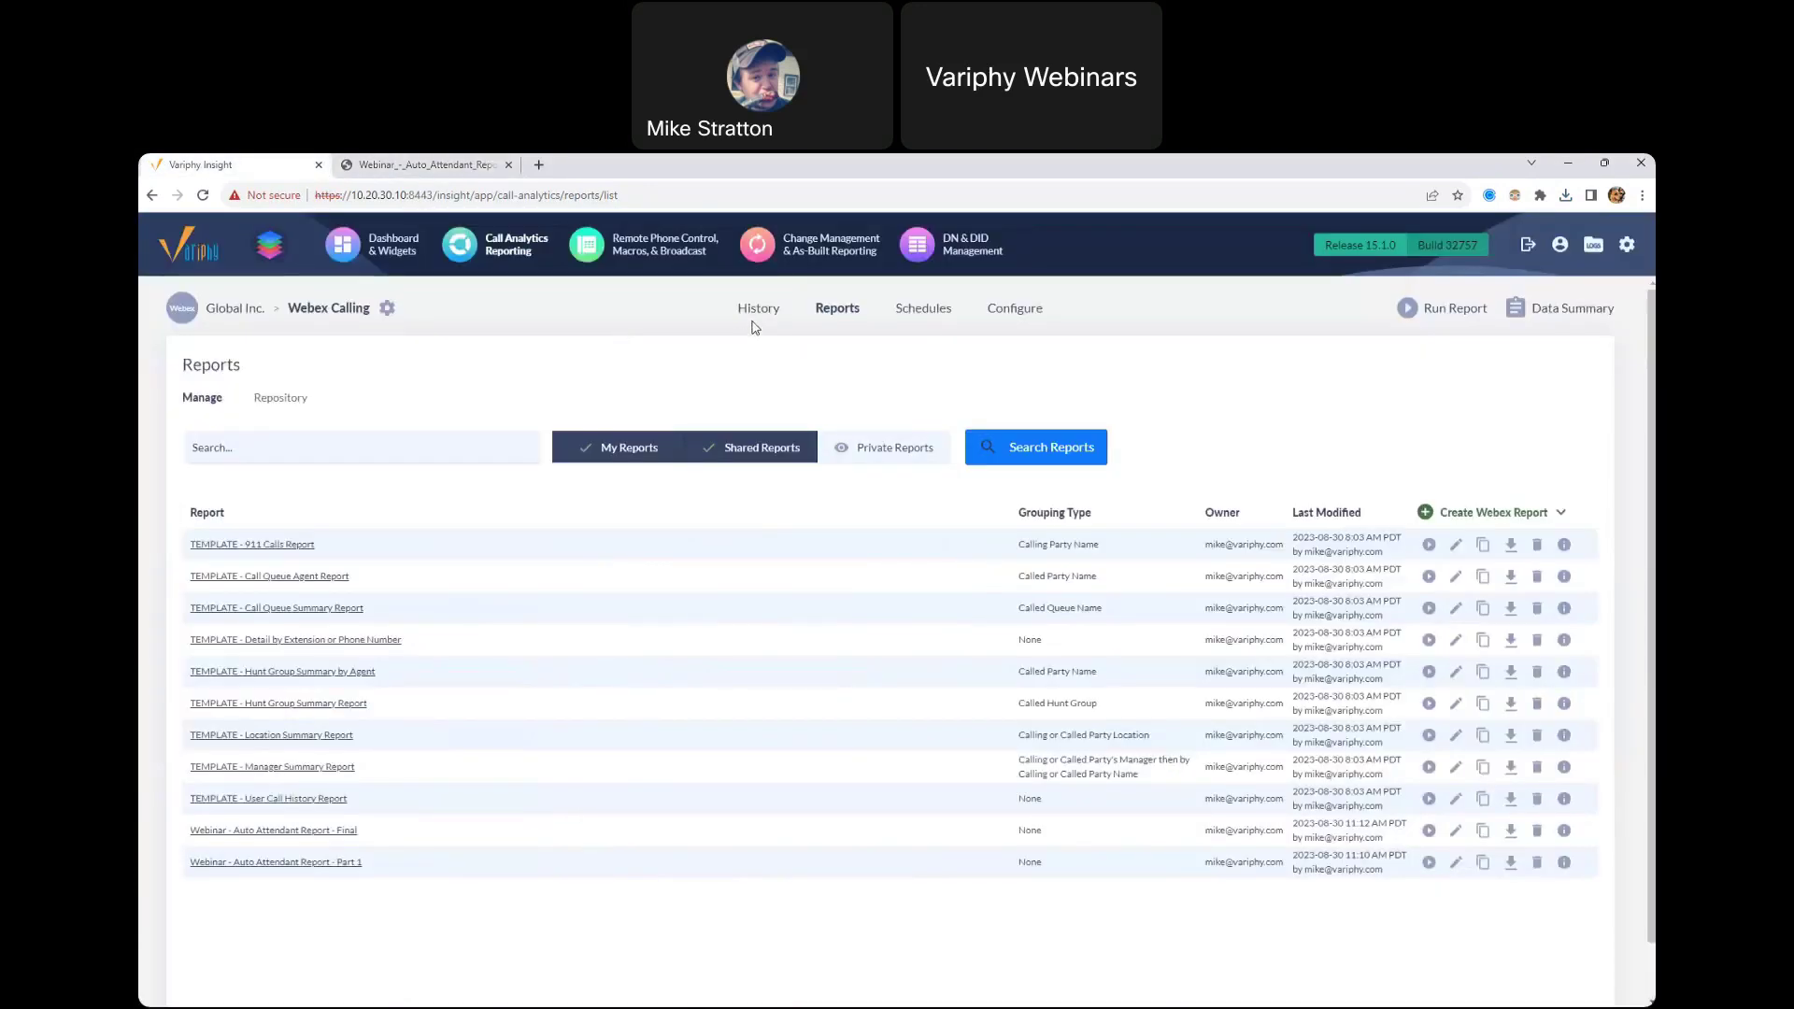
Step: Remove the Called Party Number and Called Party User Type criteria from the Webex Calling history search
click(758, 309)
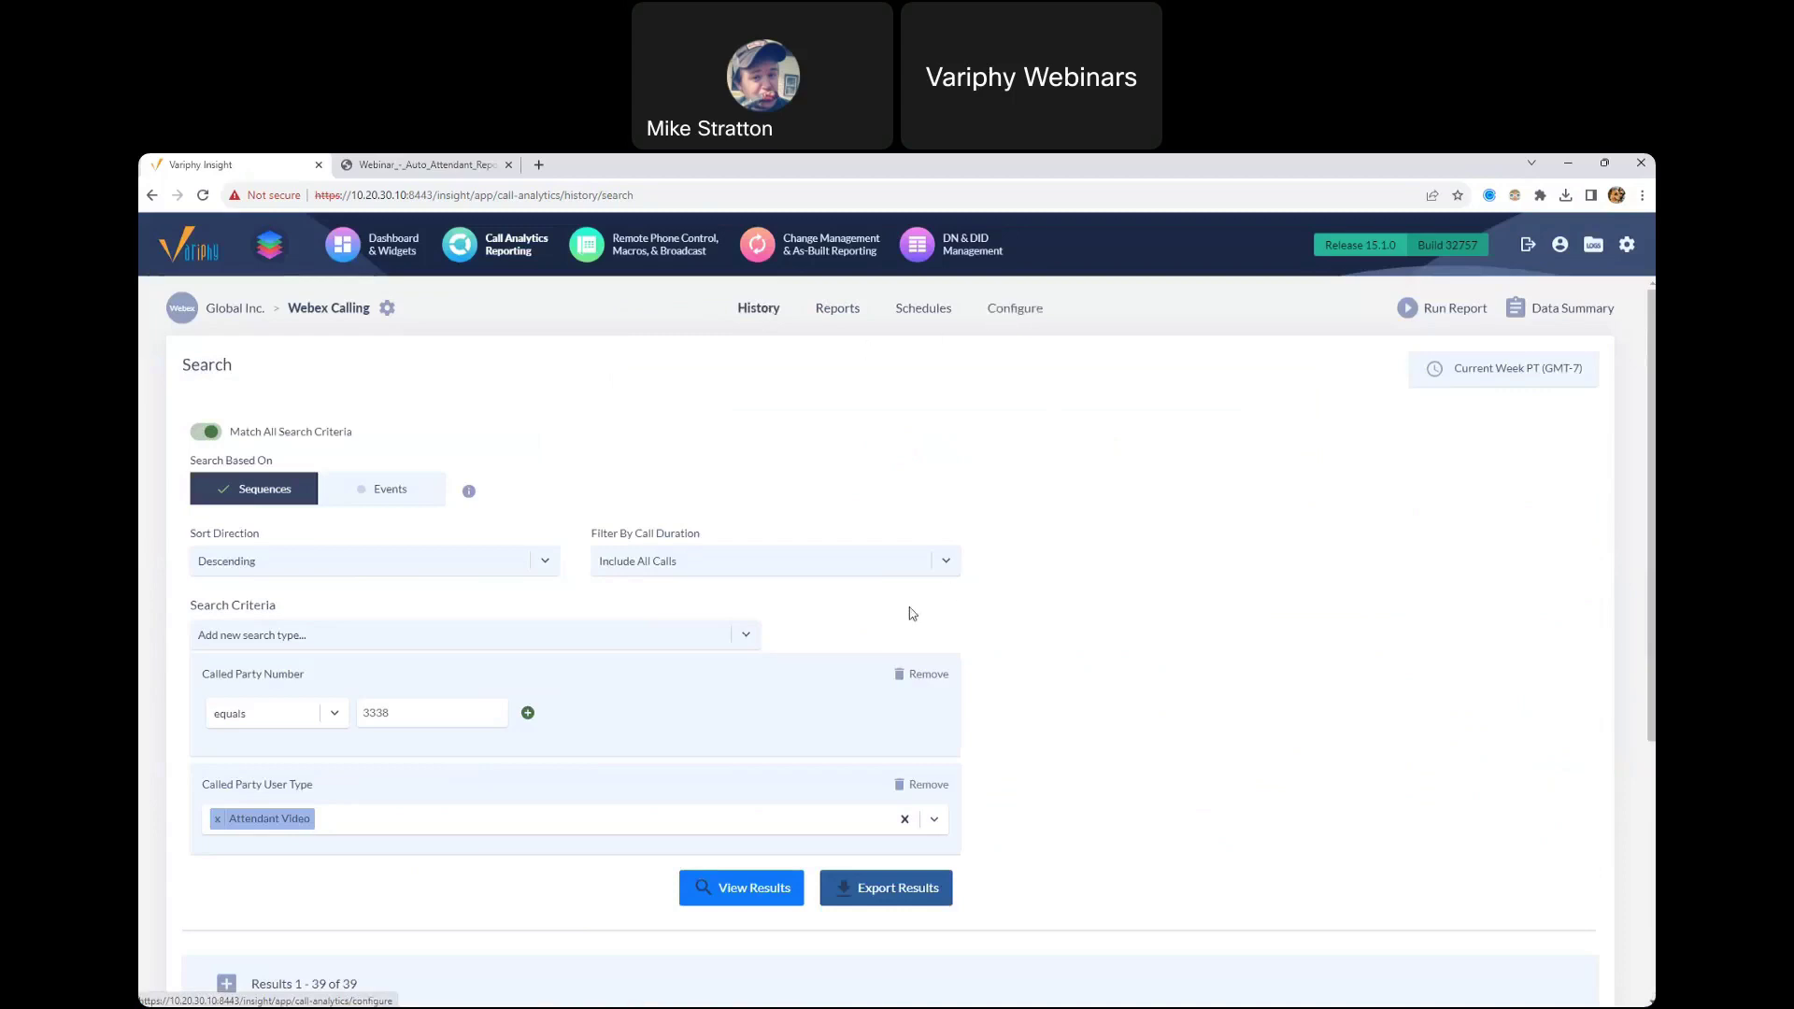
click(920, 676)
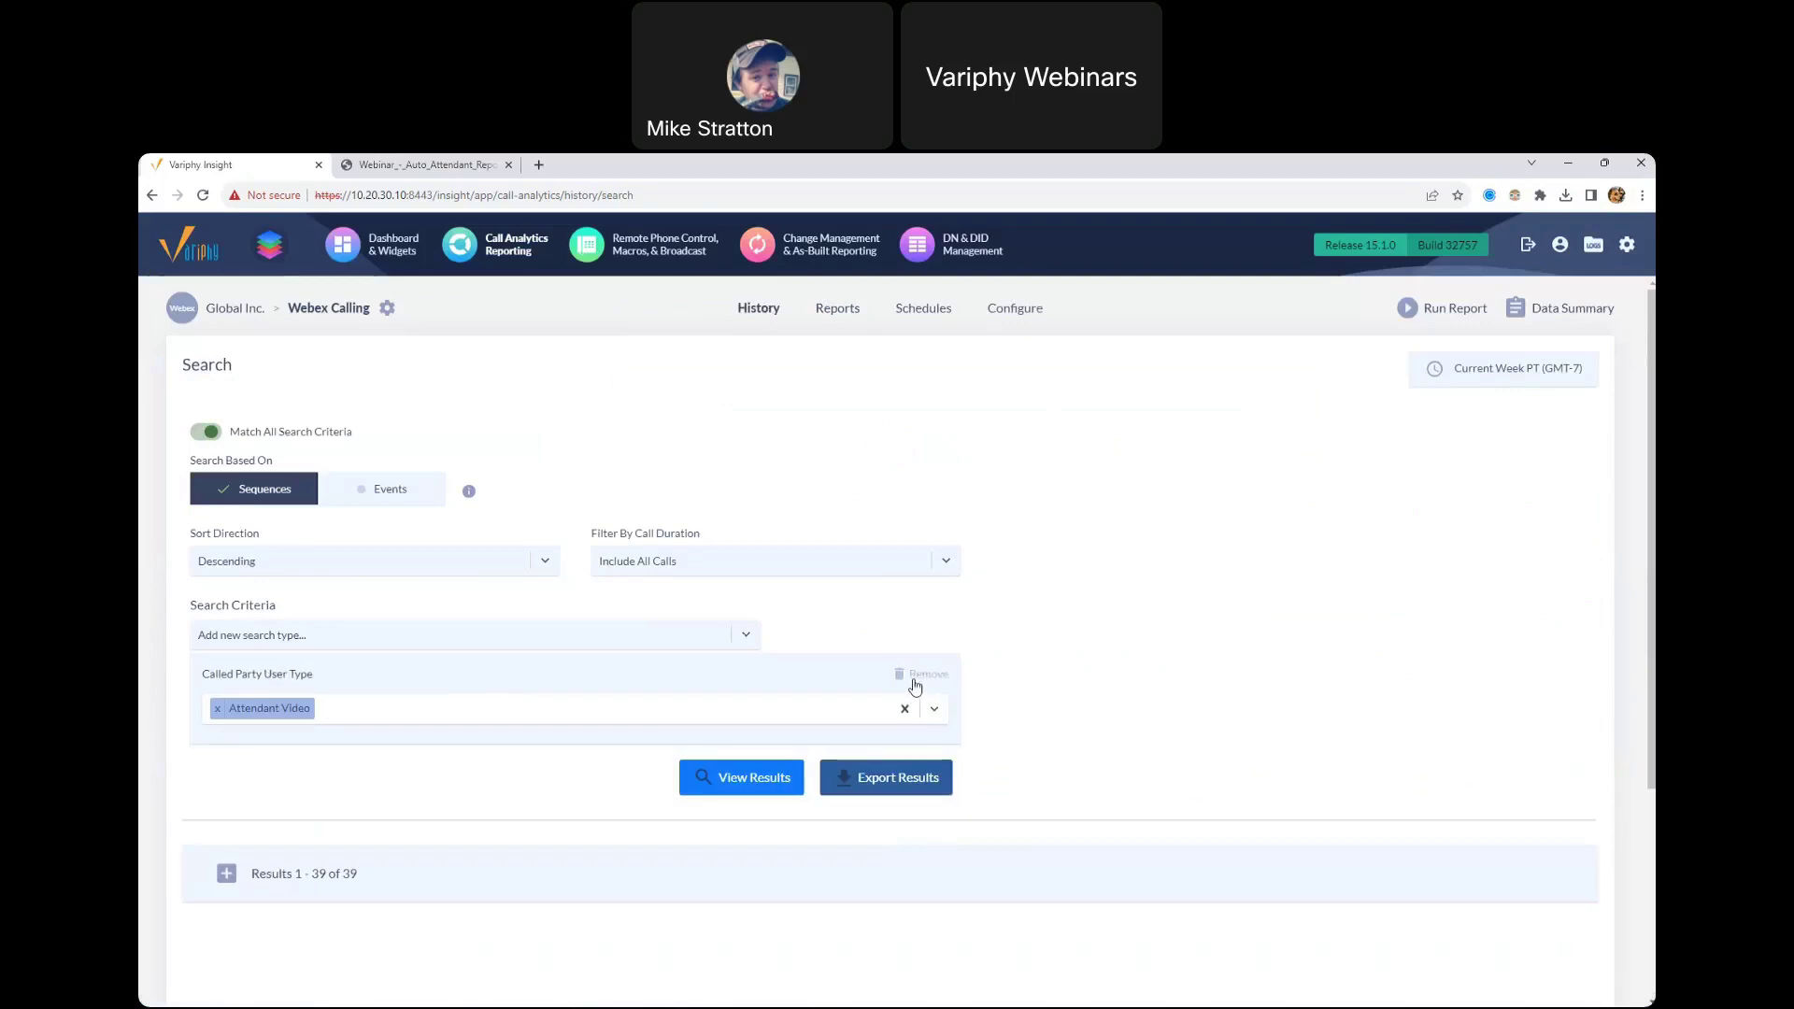
click(916, 679)
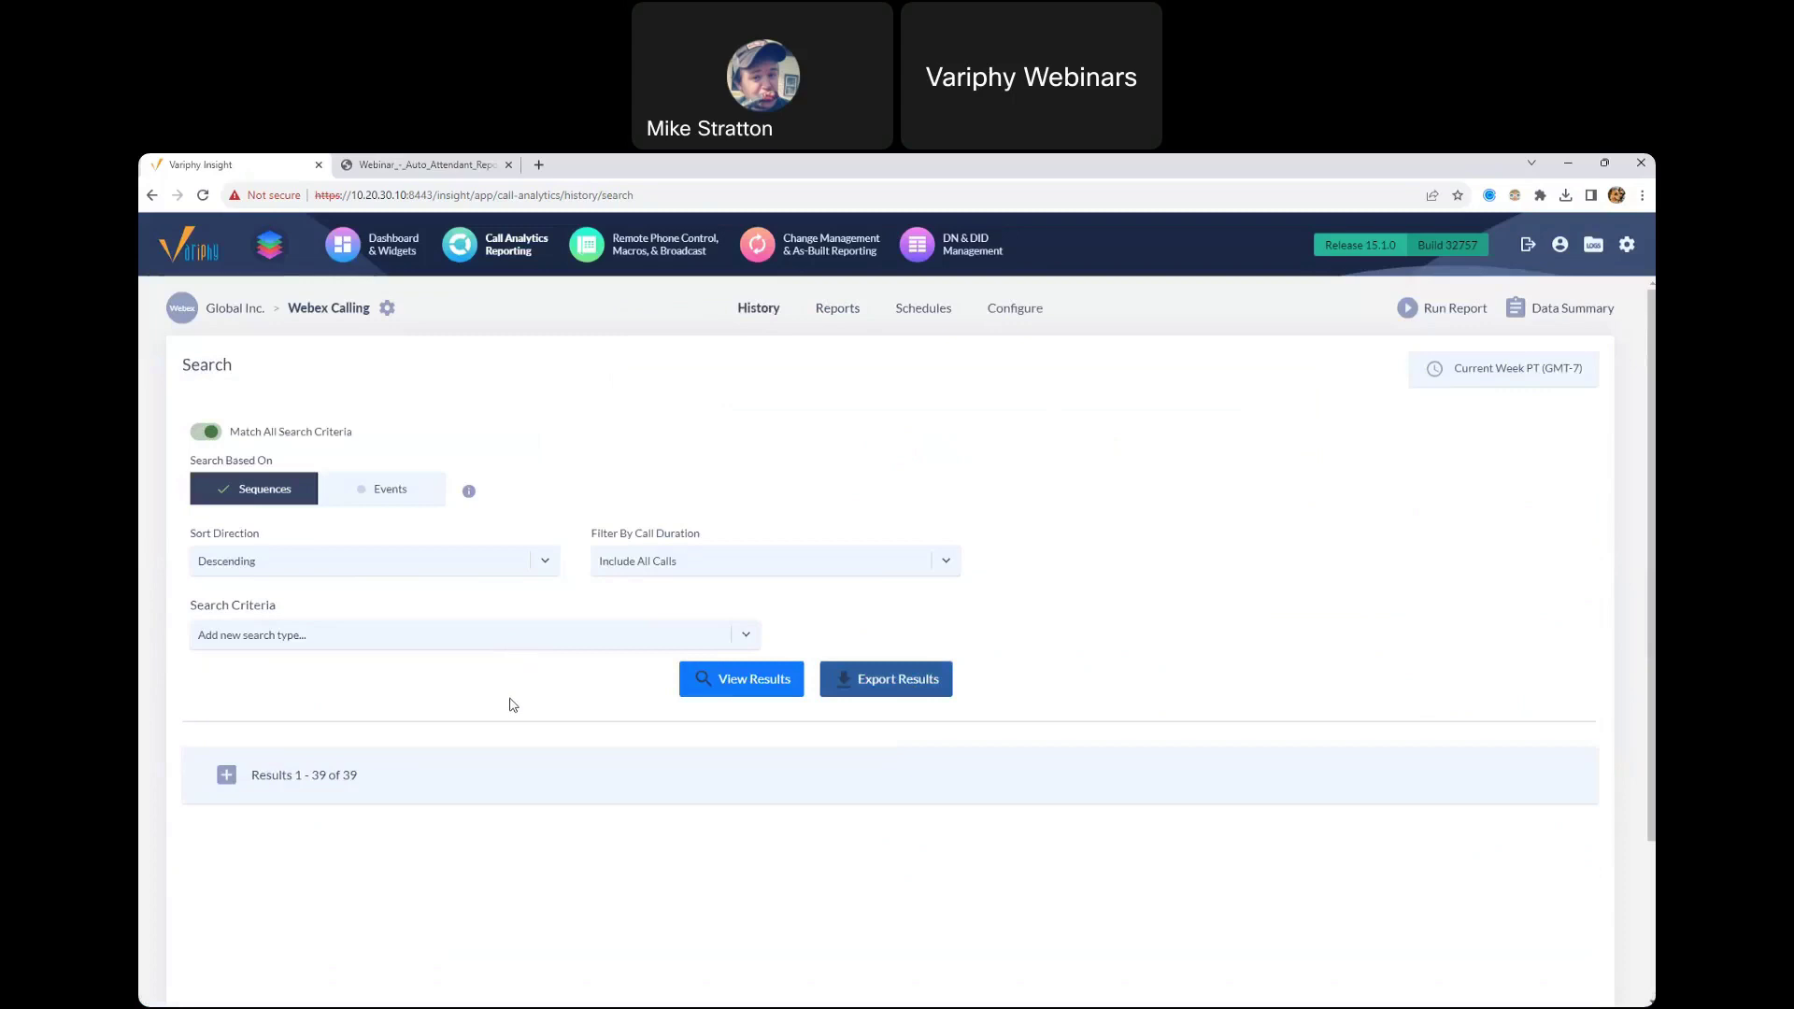
Step: Try a Called Party User Type criterion with Hunt Group, Call Center Premium and Call Center Standard, and remove it
click(502, 639)
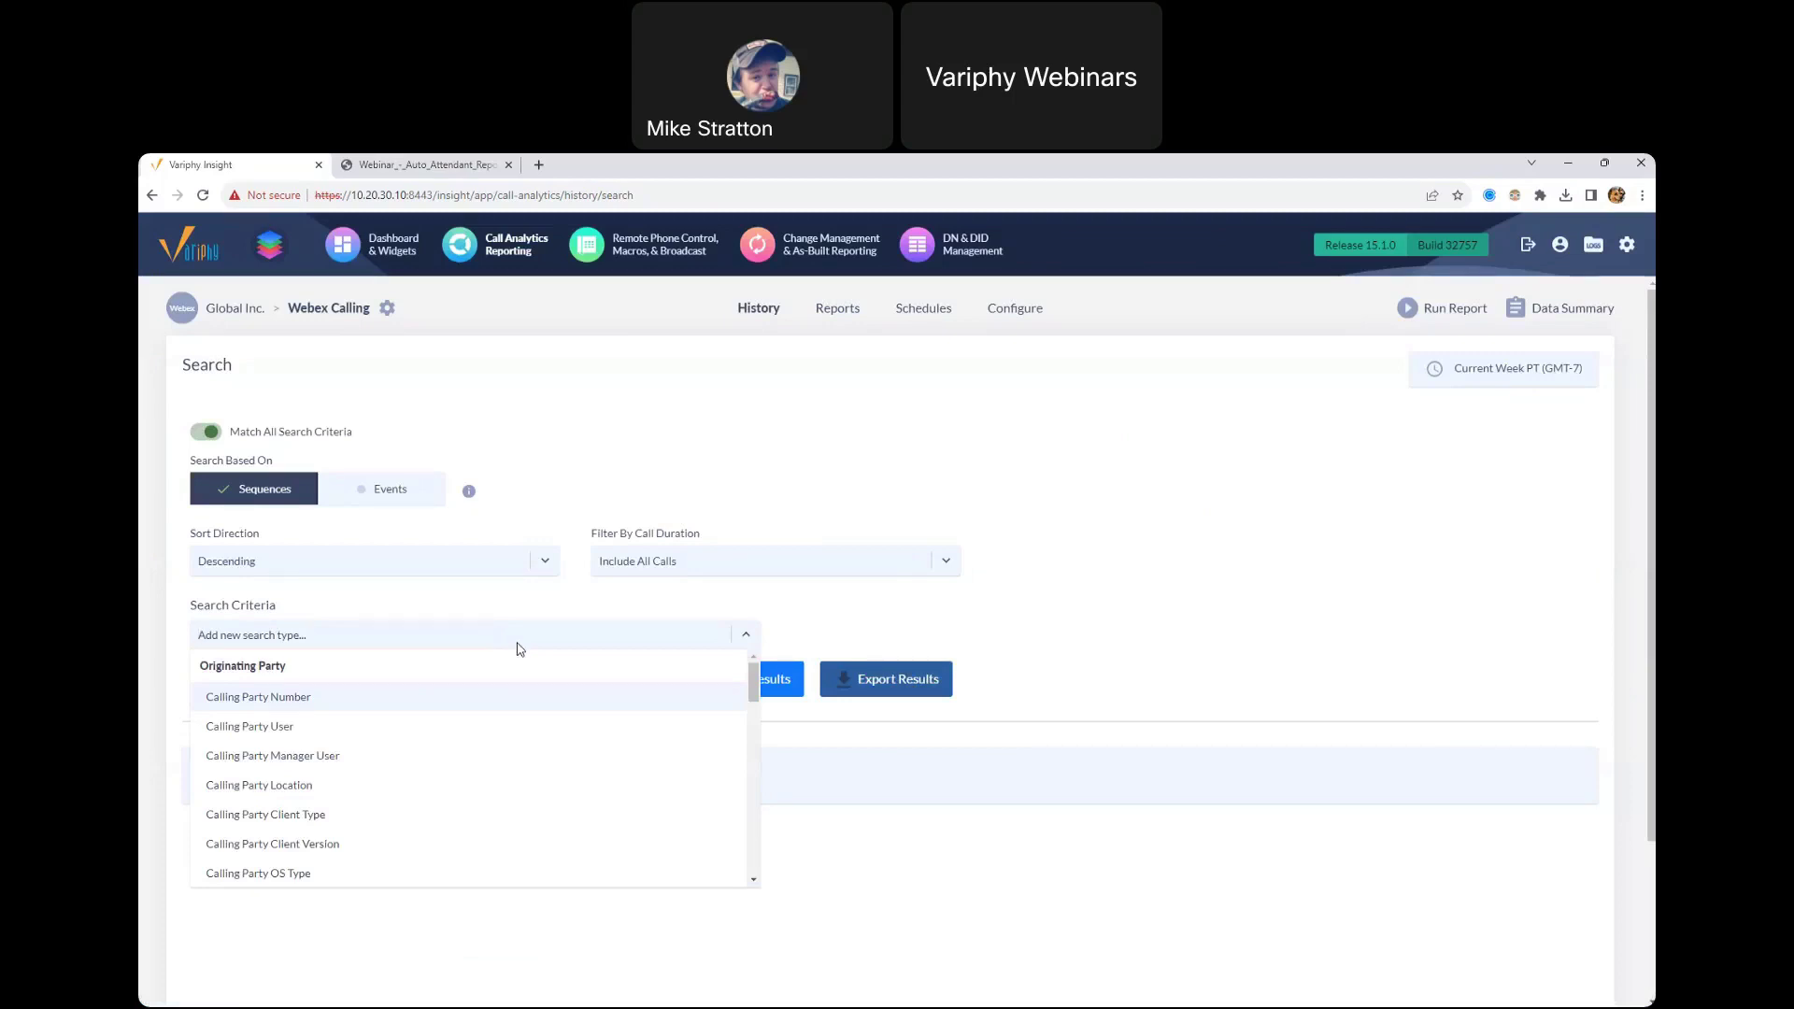
text(type)
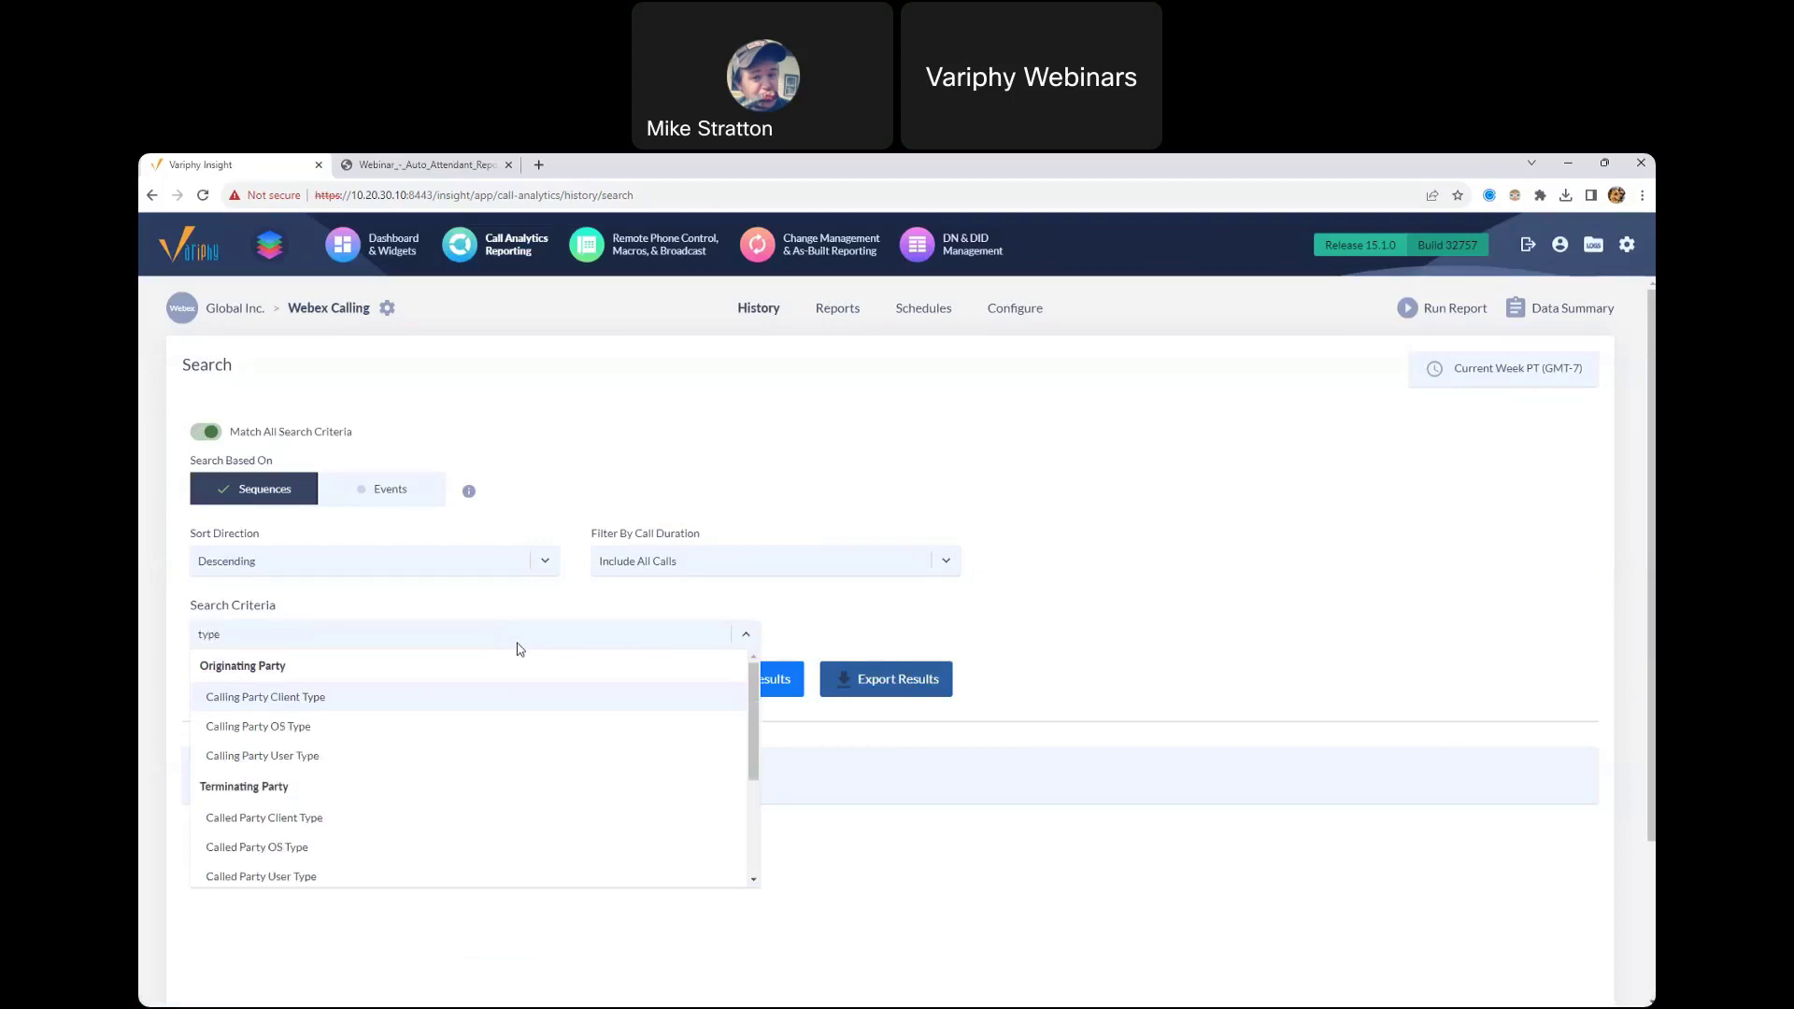
click(413, 878)
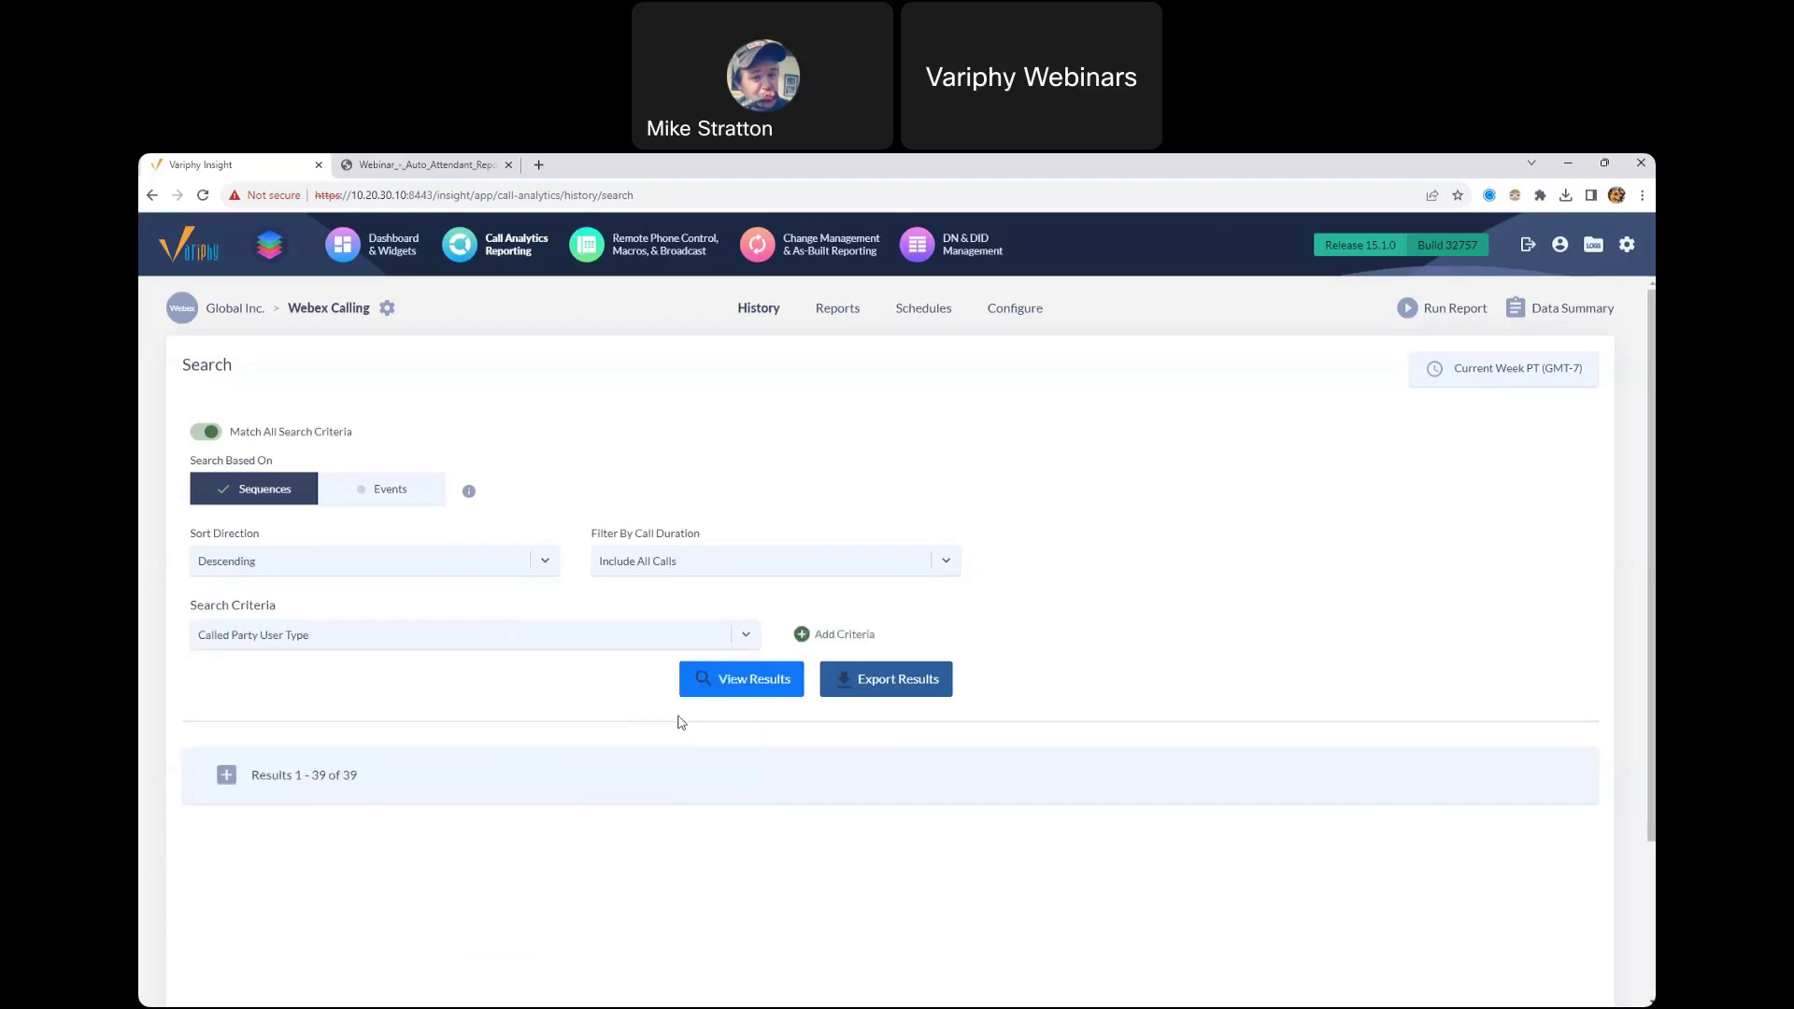
click(846, 635)
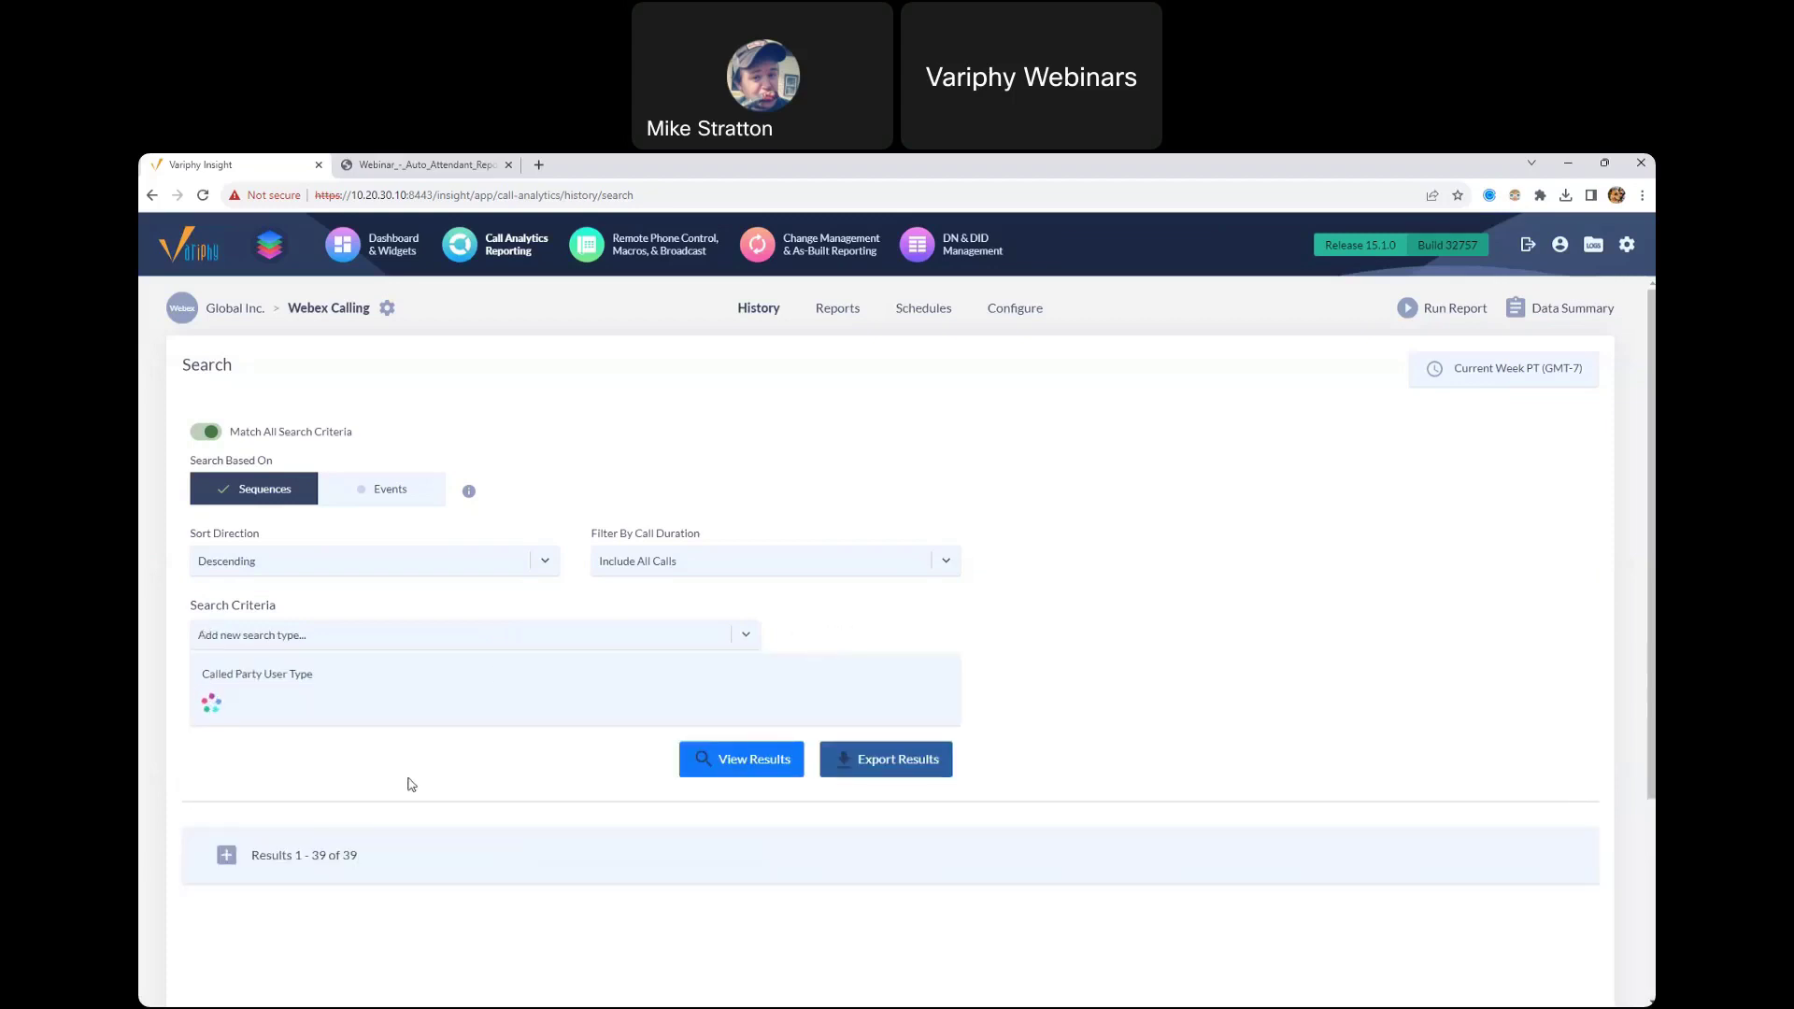
click(411, 712)
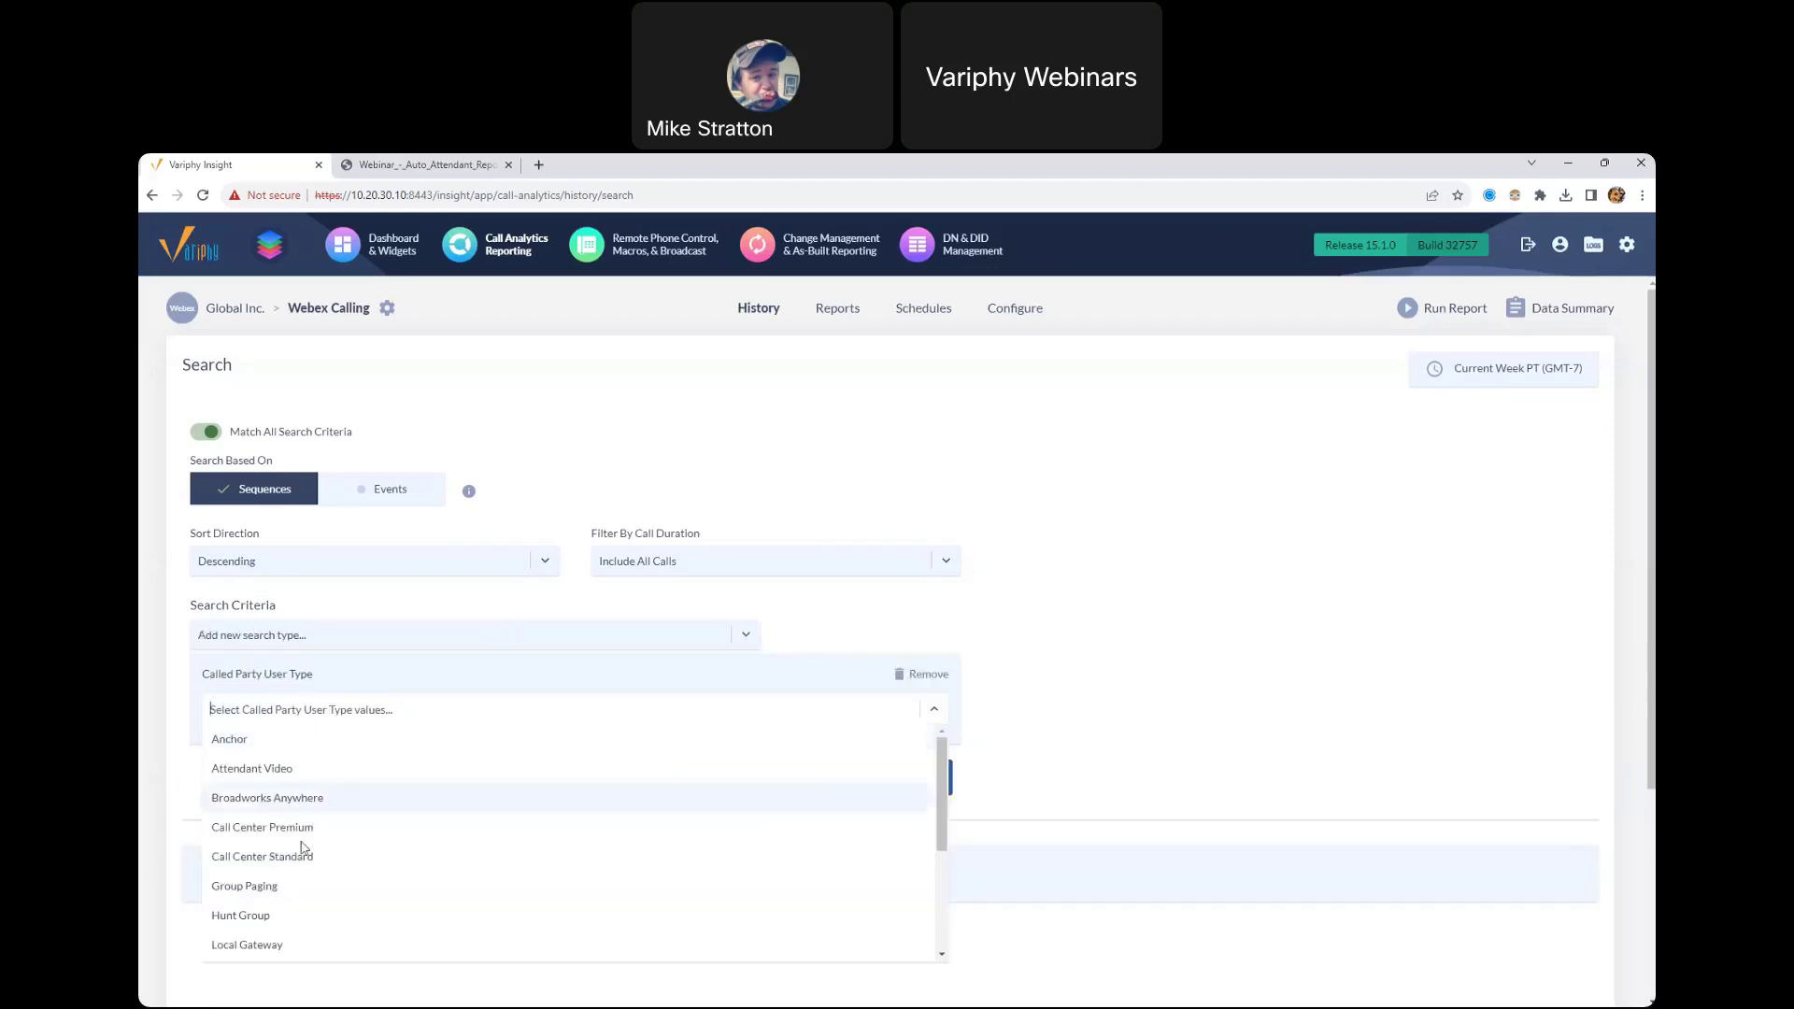
click(283, 921)
click(302, 830)
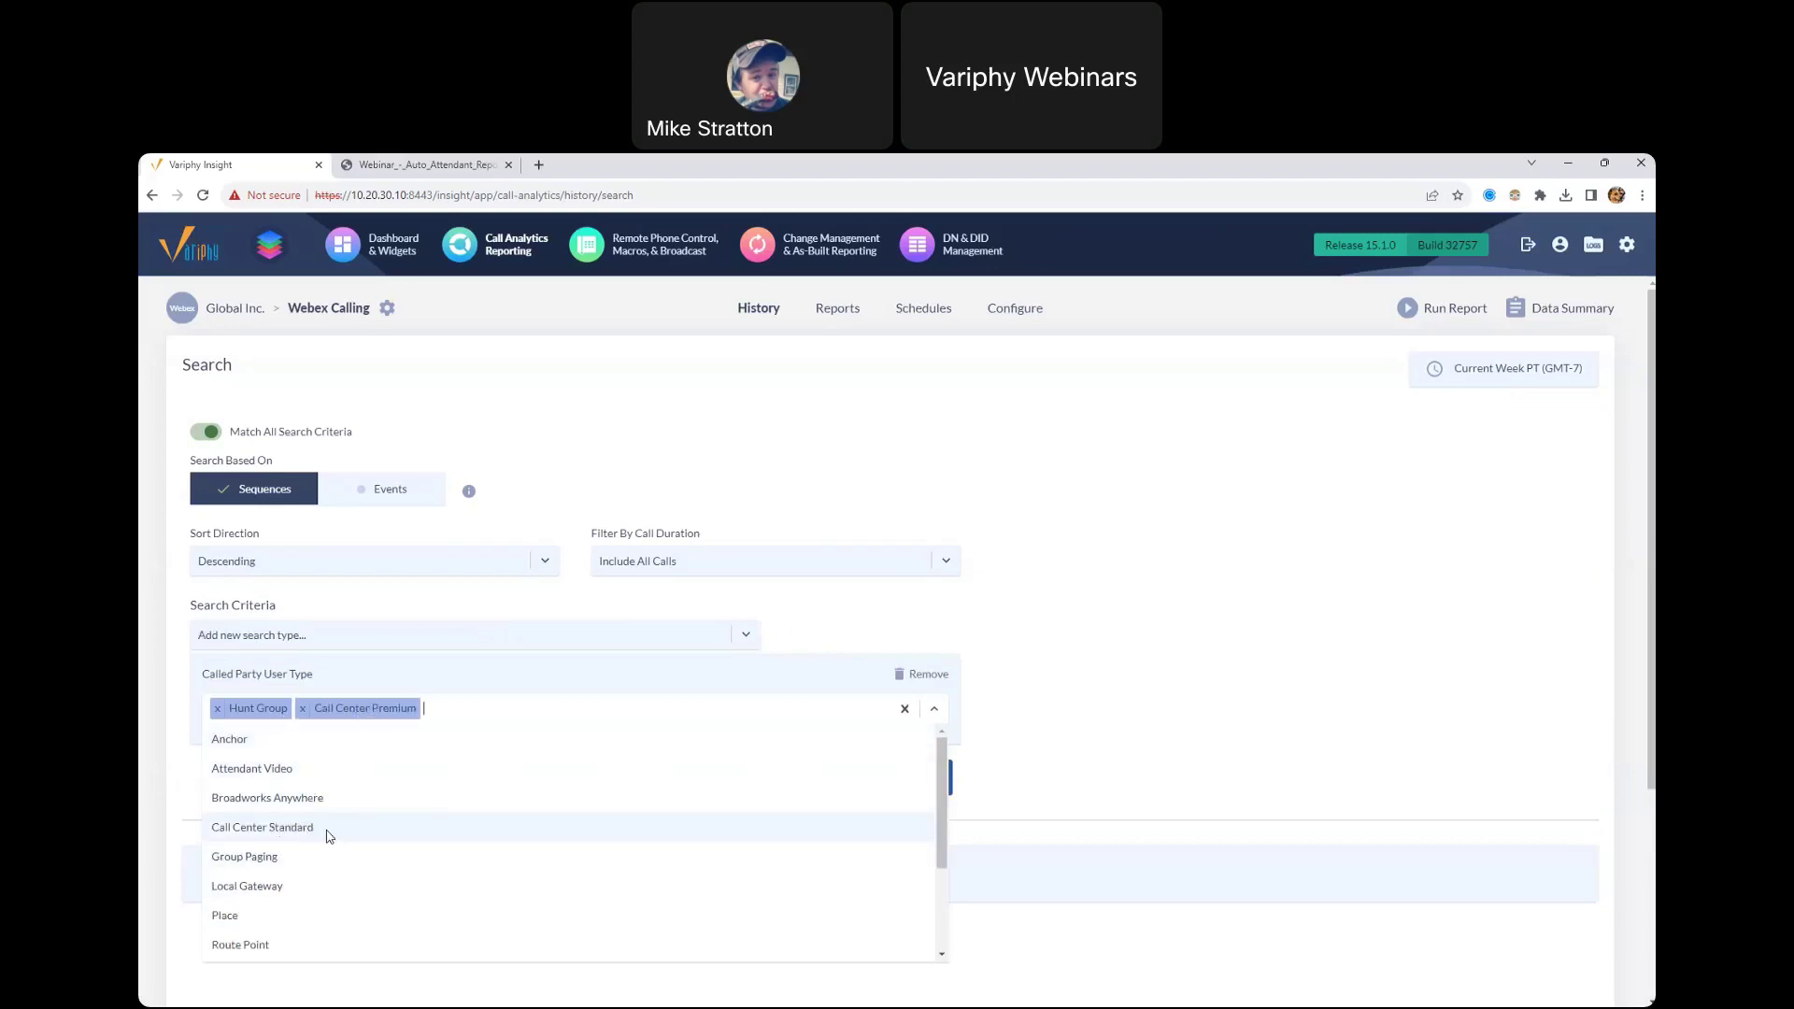
click(329, 832)
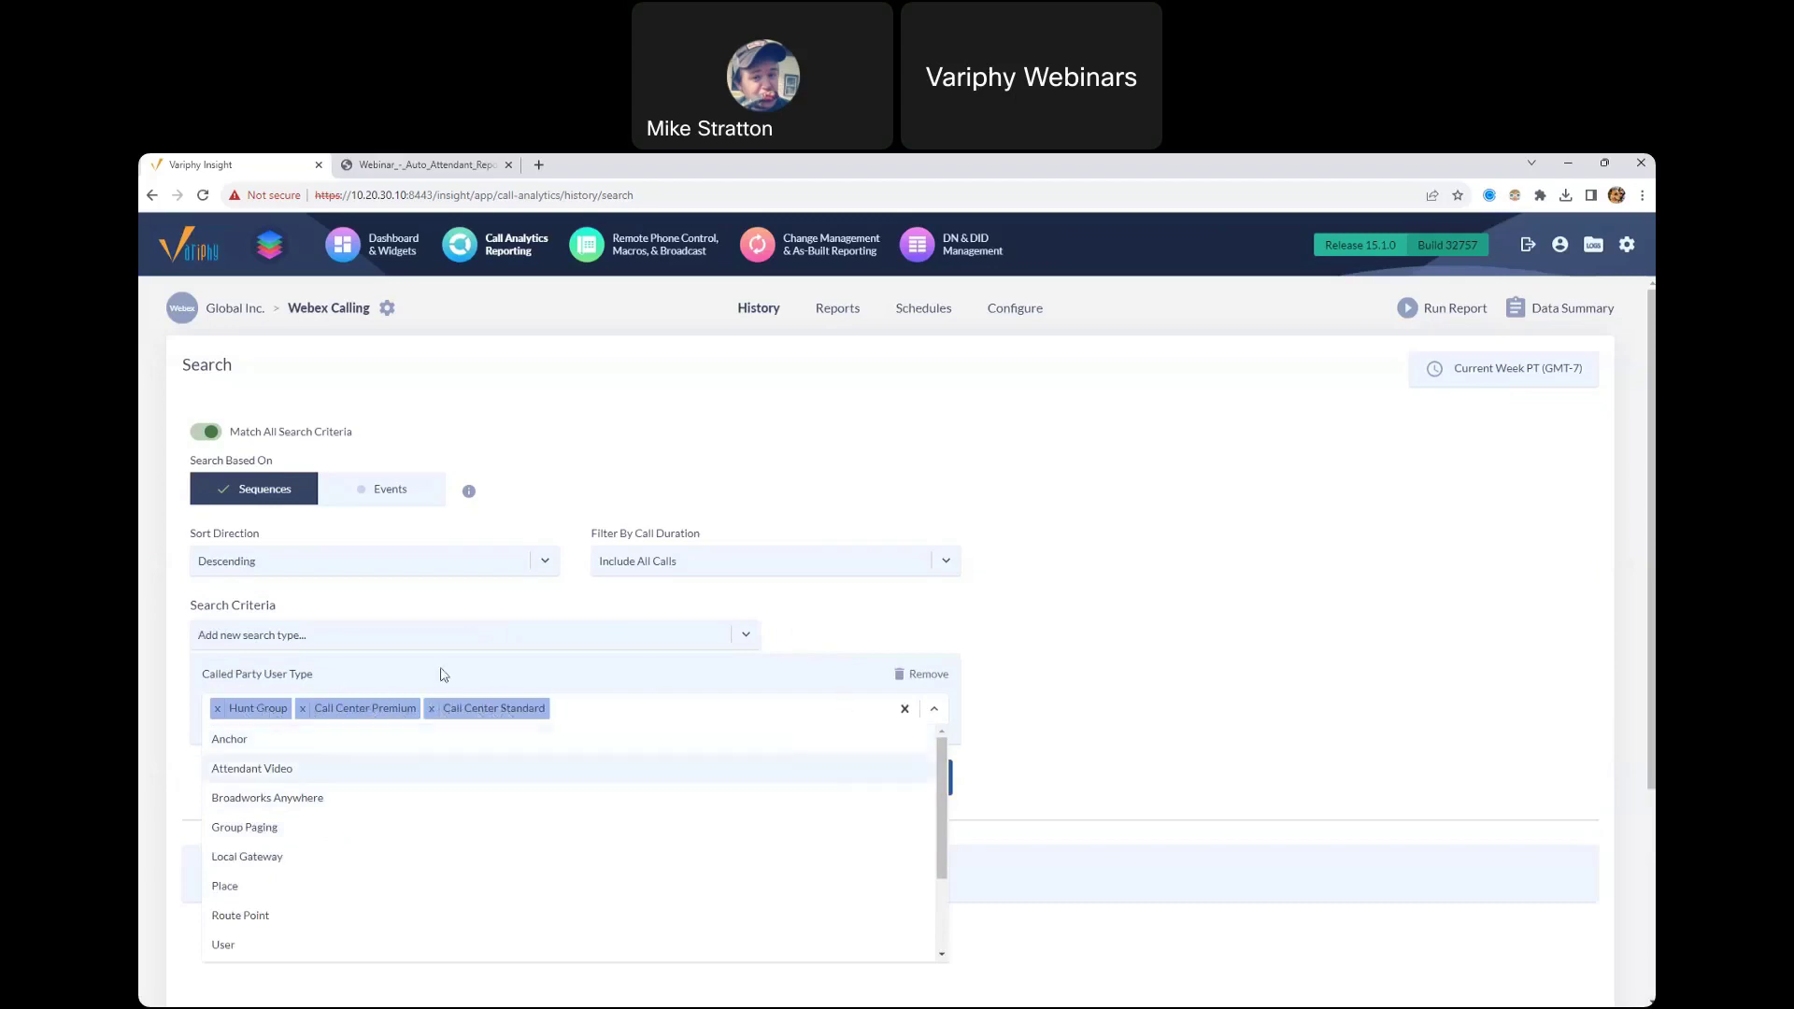
click(923, 674)
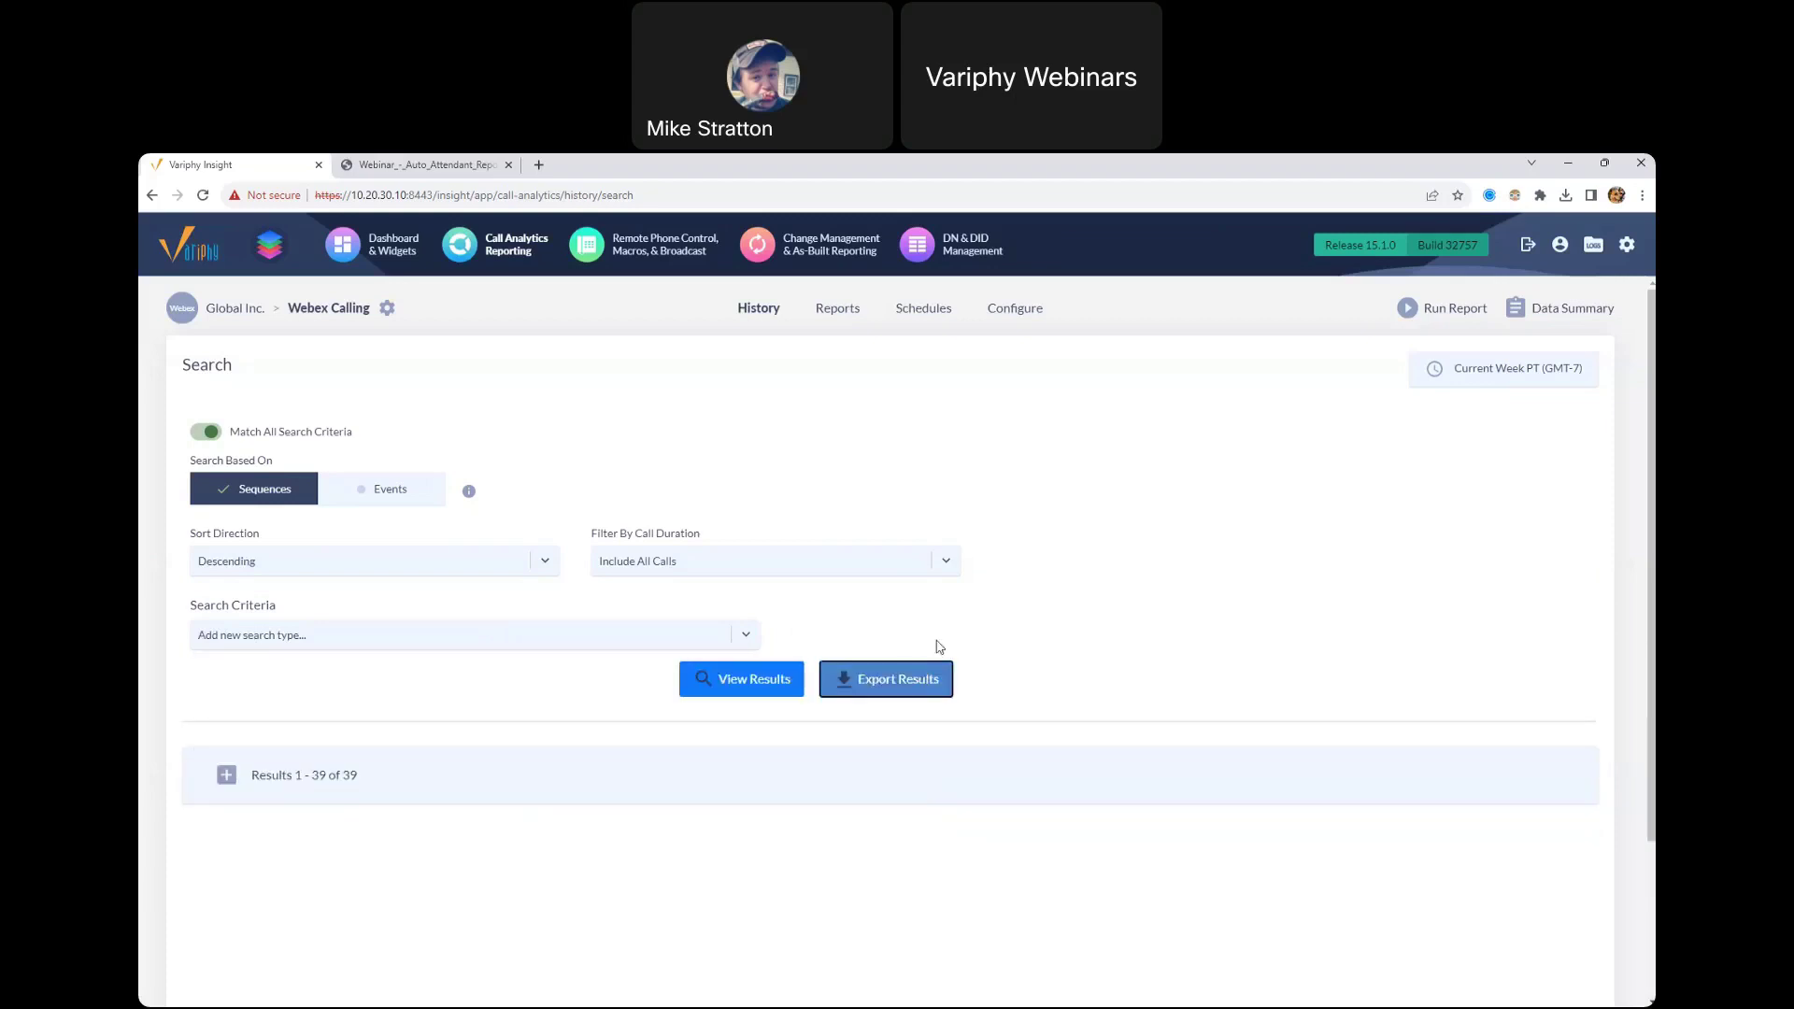
Step: Add a Called Hunt Group criterion to the call history search
click(622, 638)
text(hun)
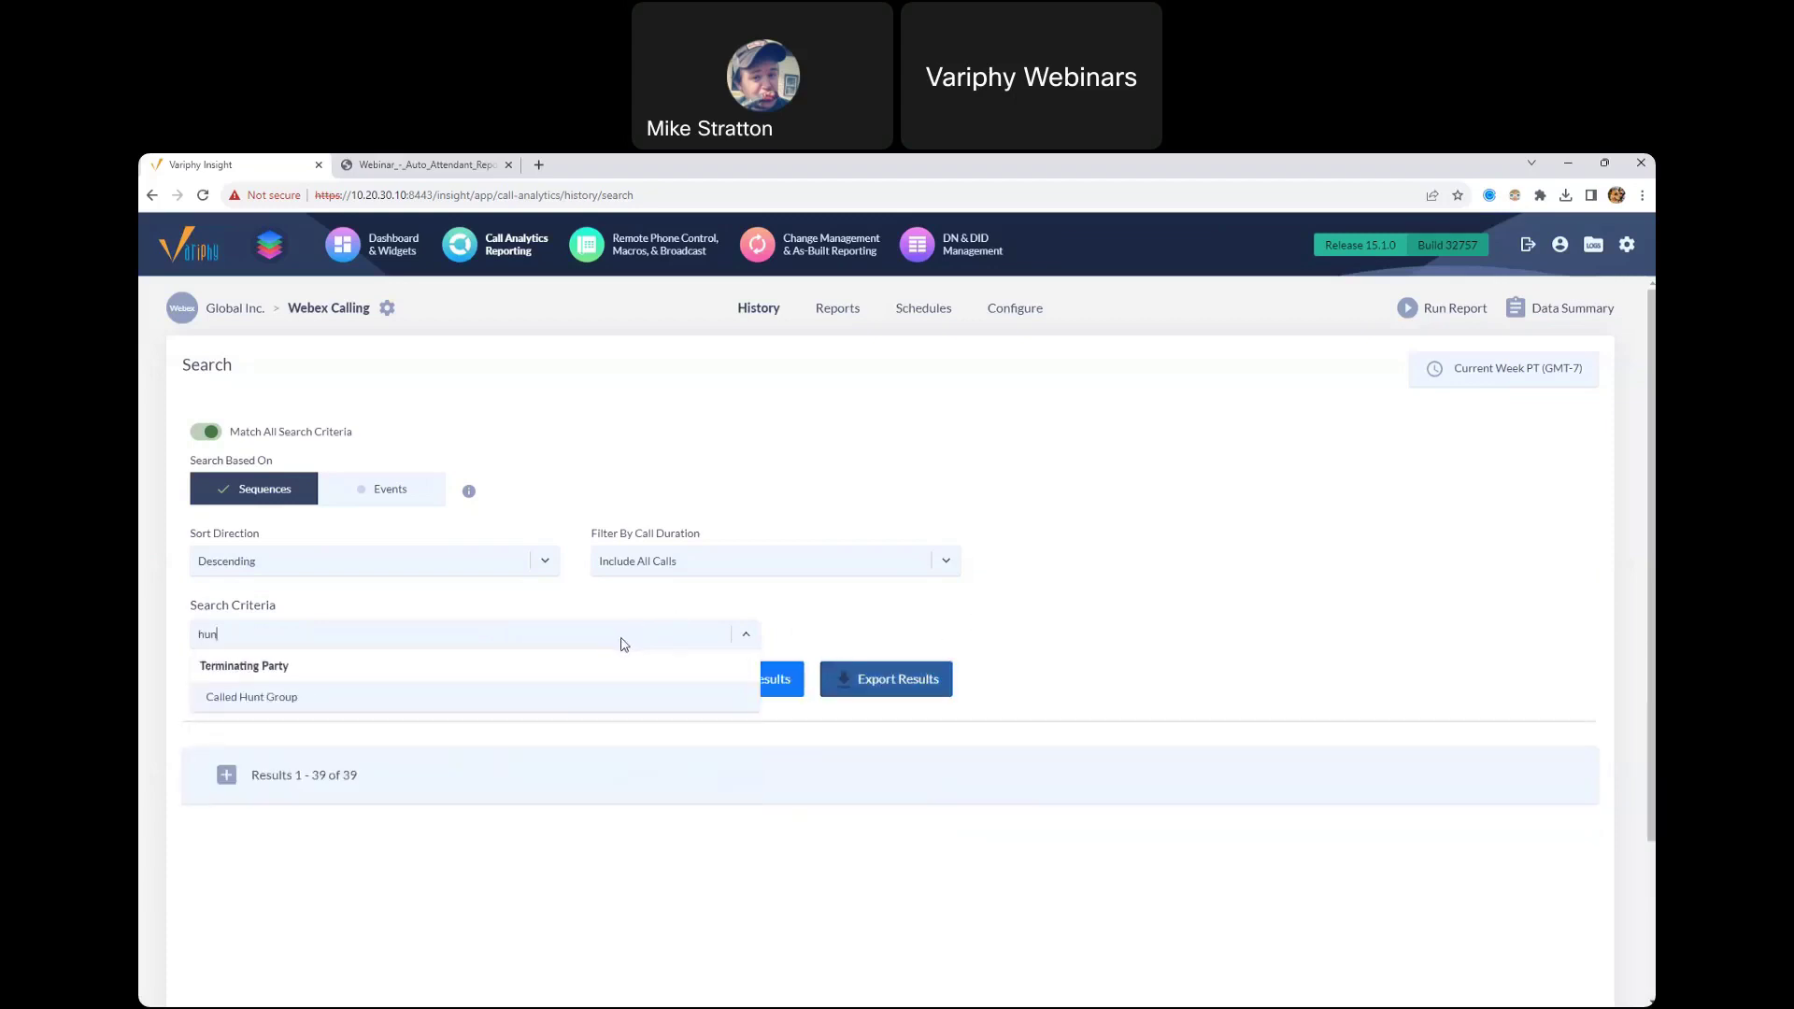
text(t)
click(384, 699)
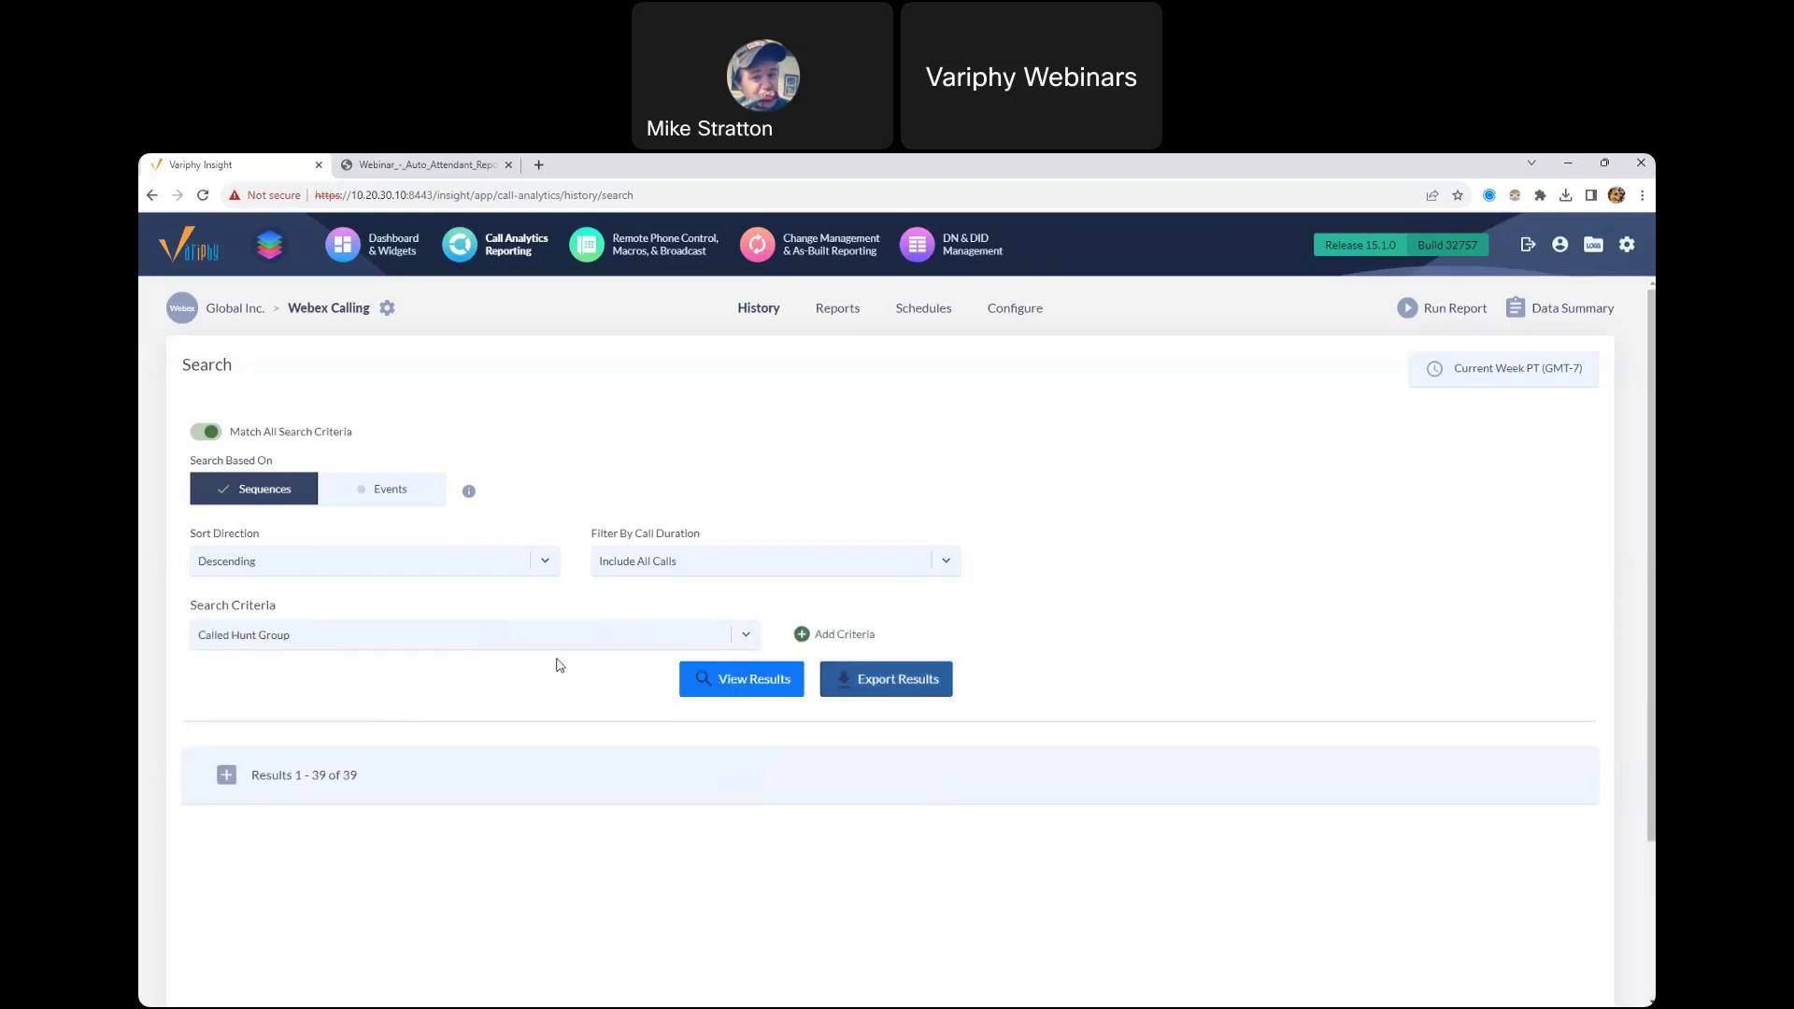
click(789, 636)
Step: Try a Called Queue criterion with the Control And Credit, Benefits, Finance and Government Sales call queues
click(528, 643)
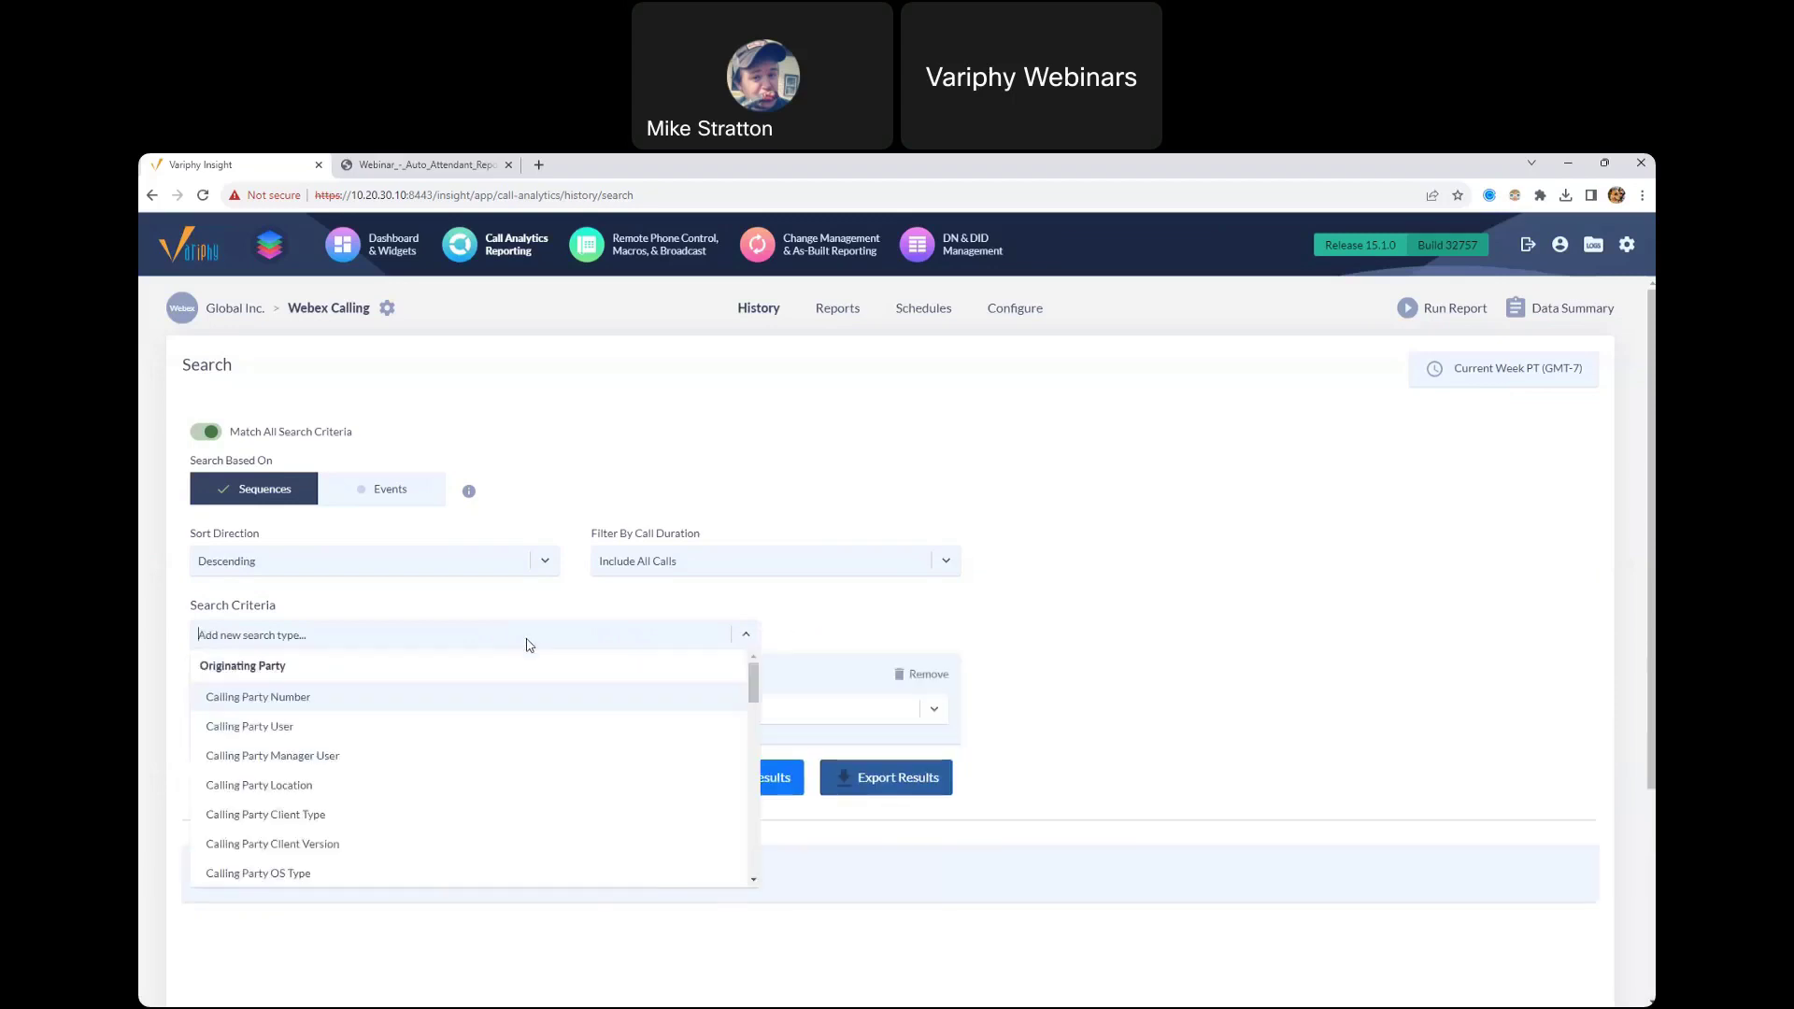
text(queue)
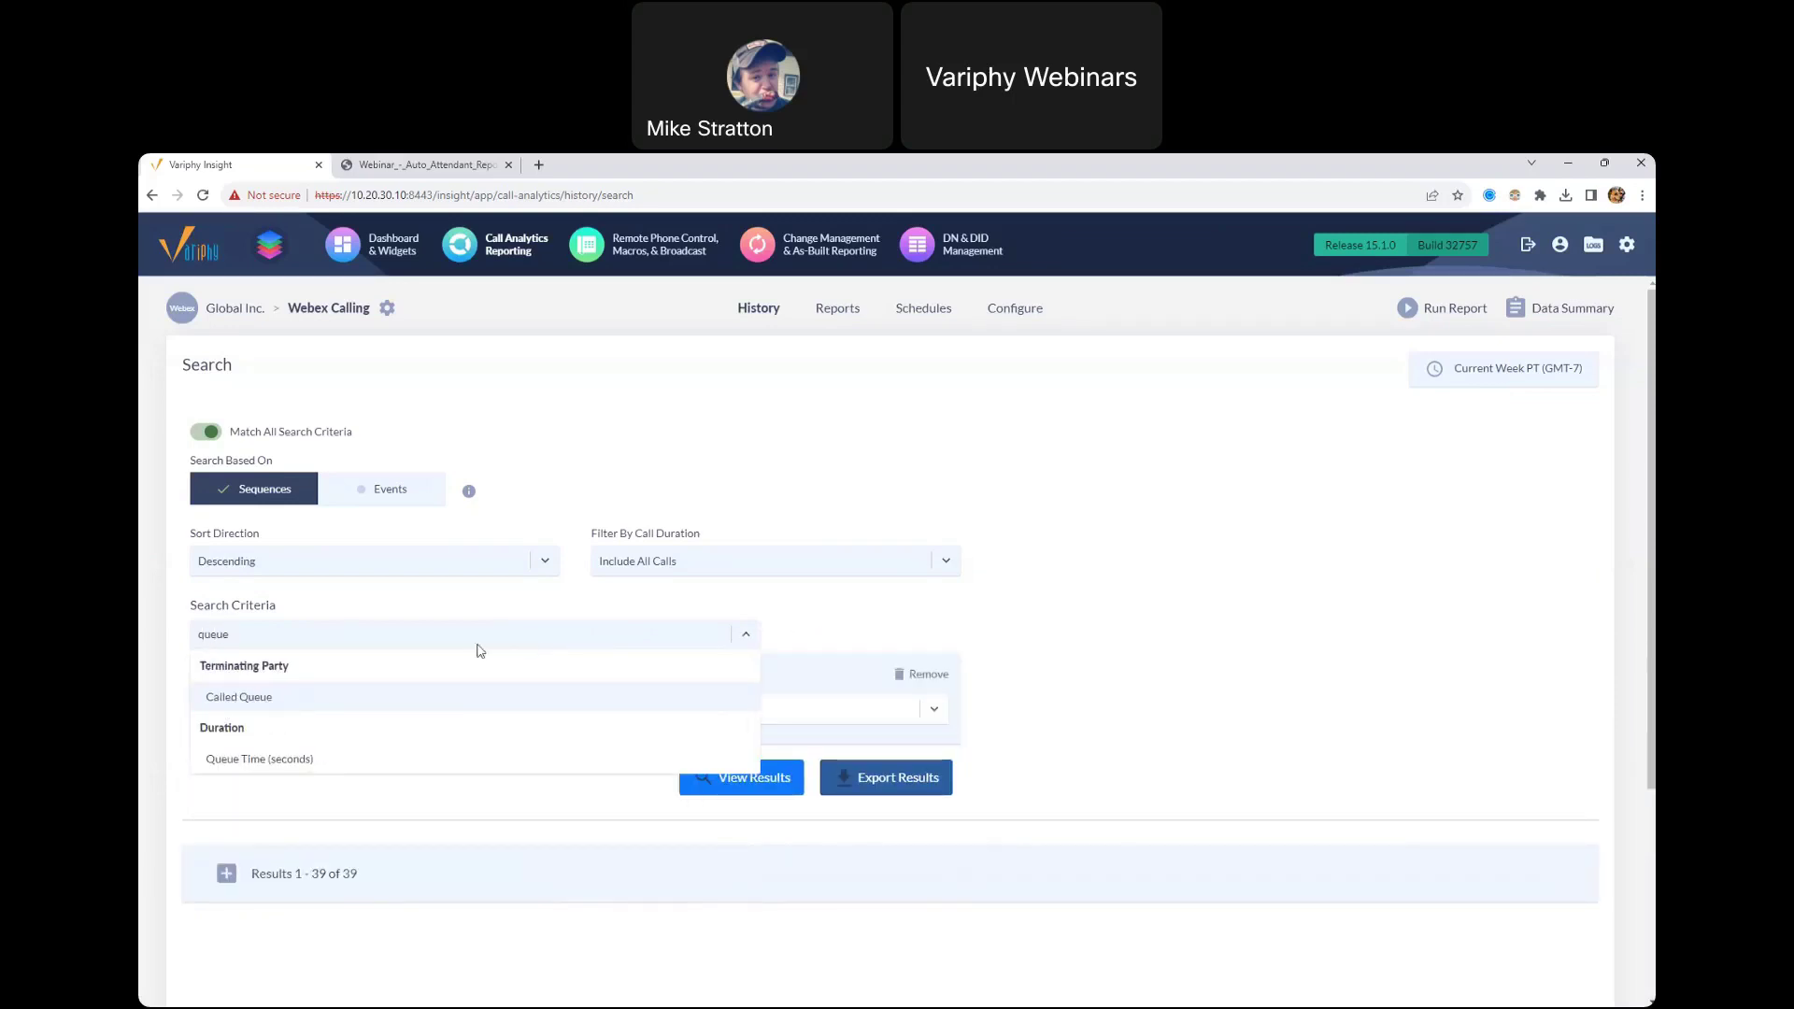
click(424, 697)
click(810, 634)
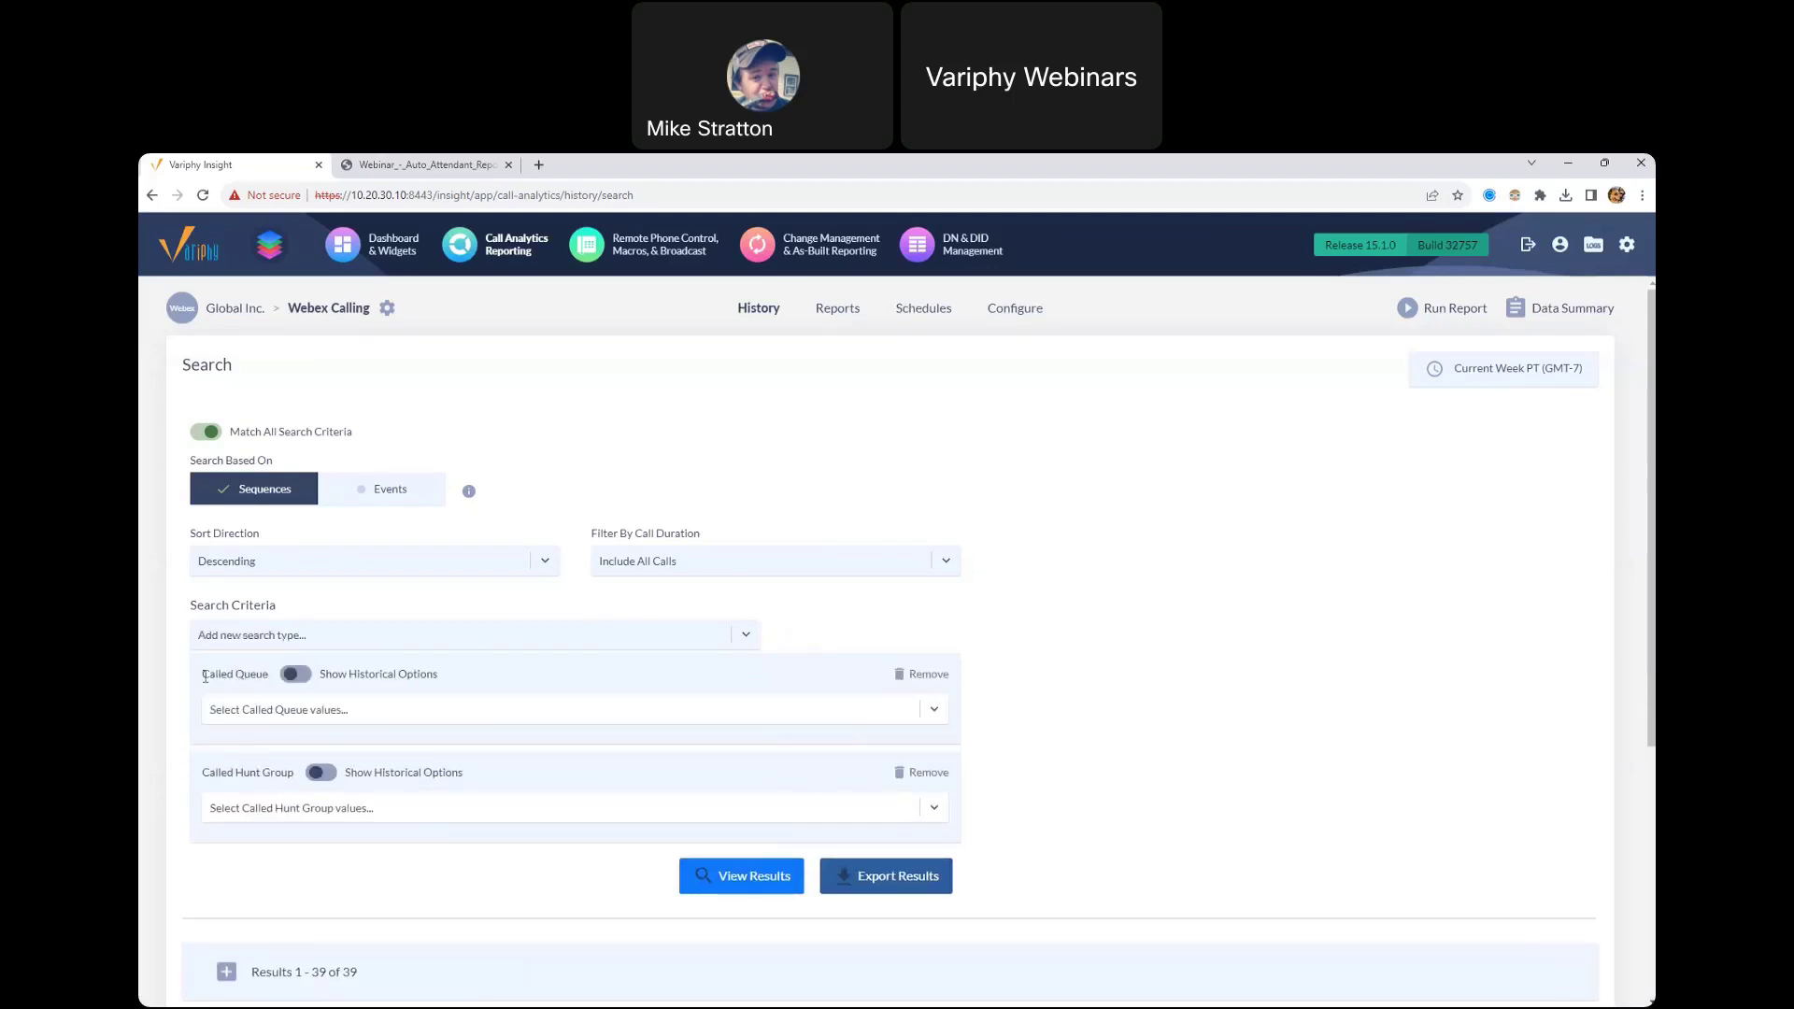
click(342, 712)
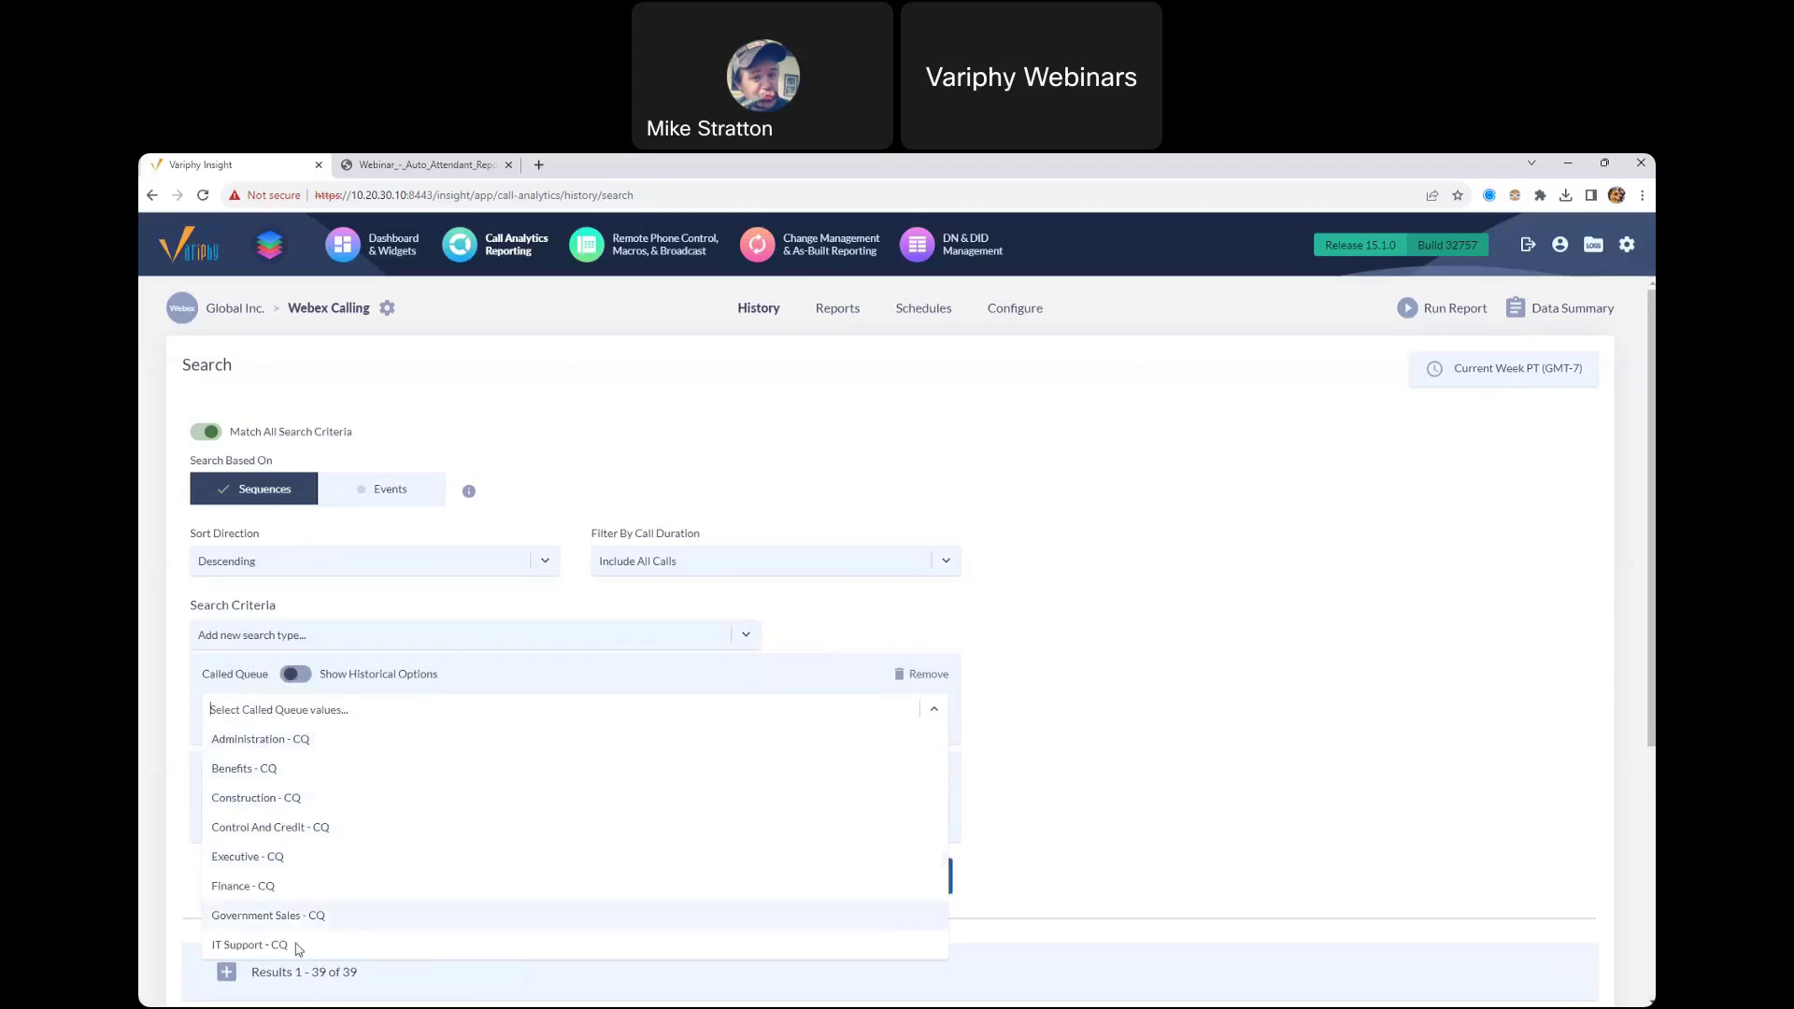
click(299, 827)
click(308, 768)
click(374, 824)
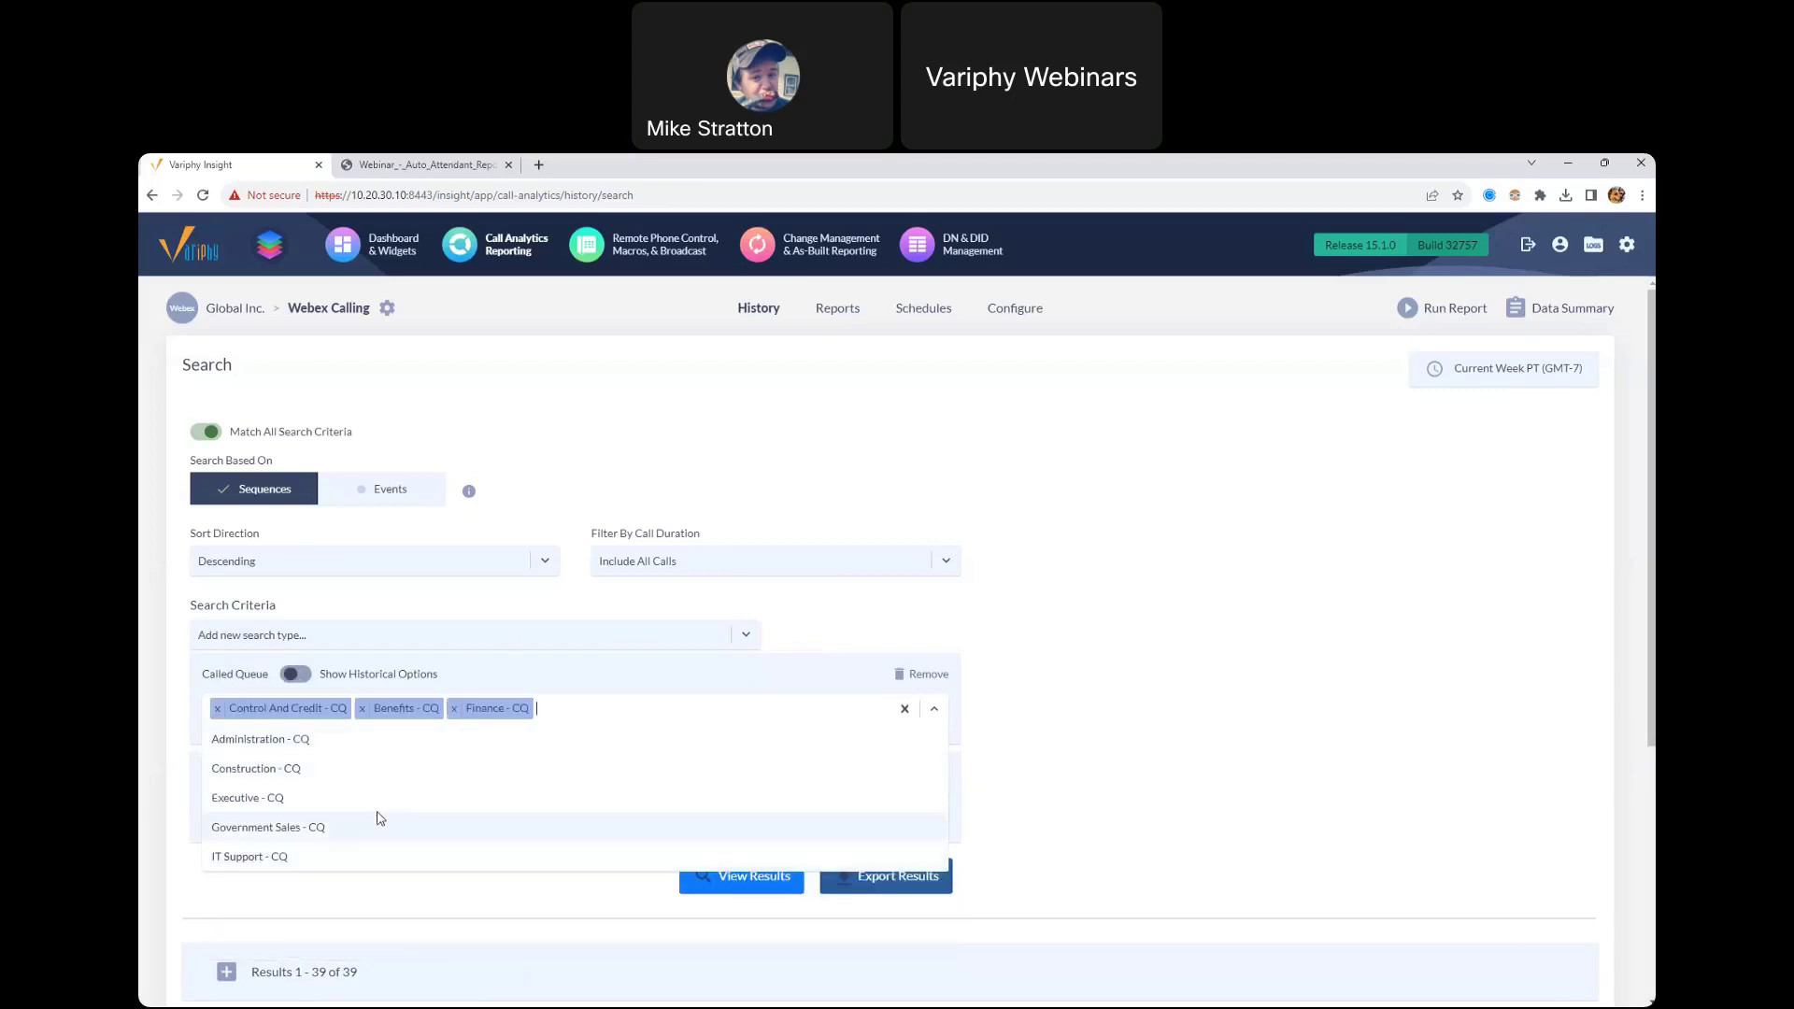
click(380, 818)
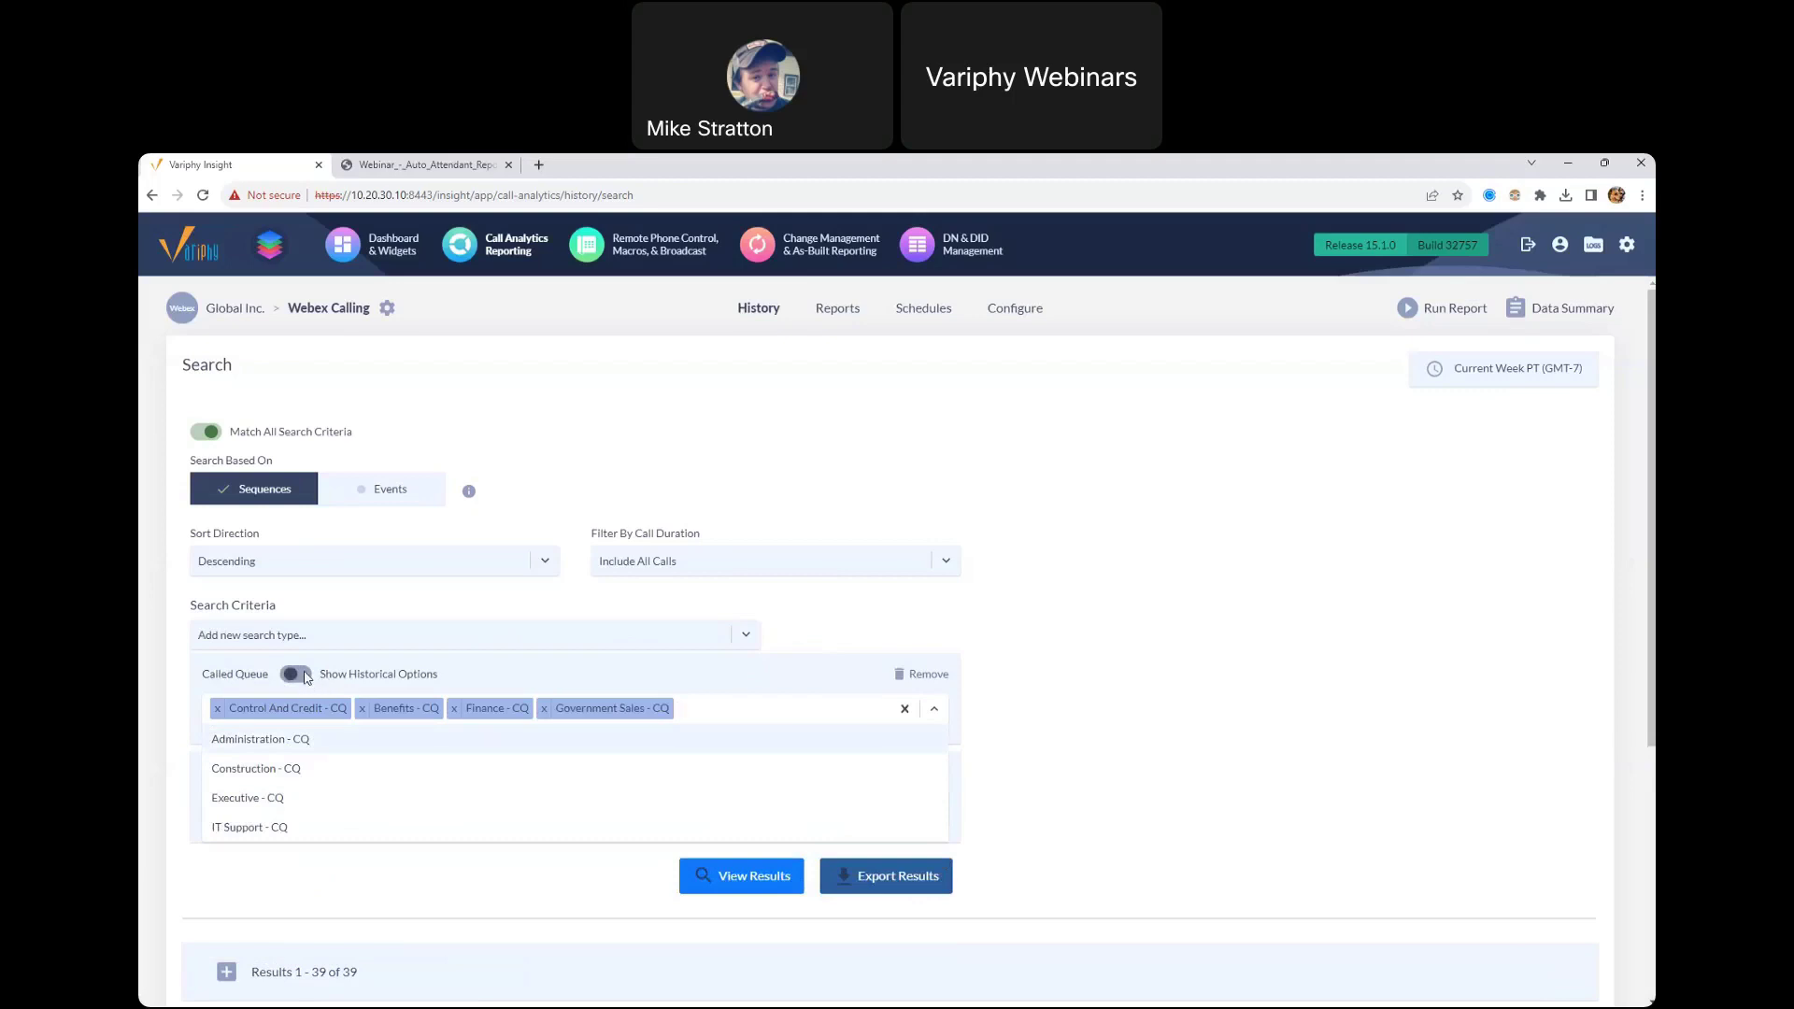
Step: Enable historical options for the Called Queue criterion, look through the remaining queues, and clear all selected queue values
click(305, 678)
click(293, 674)
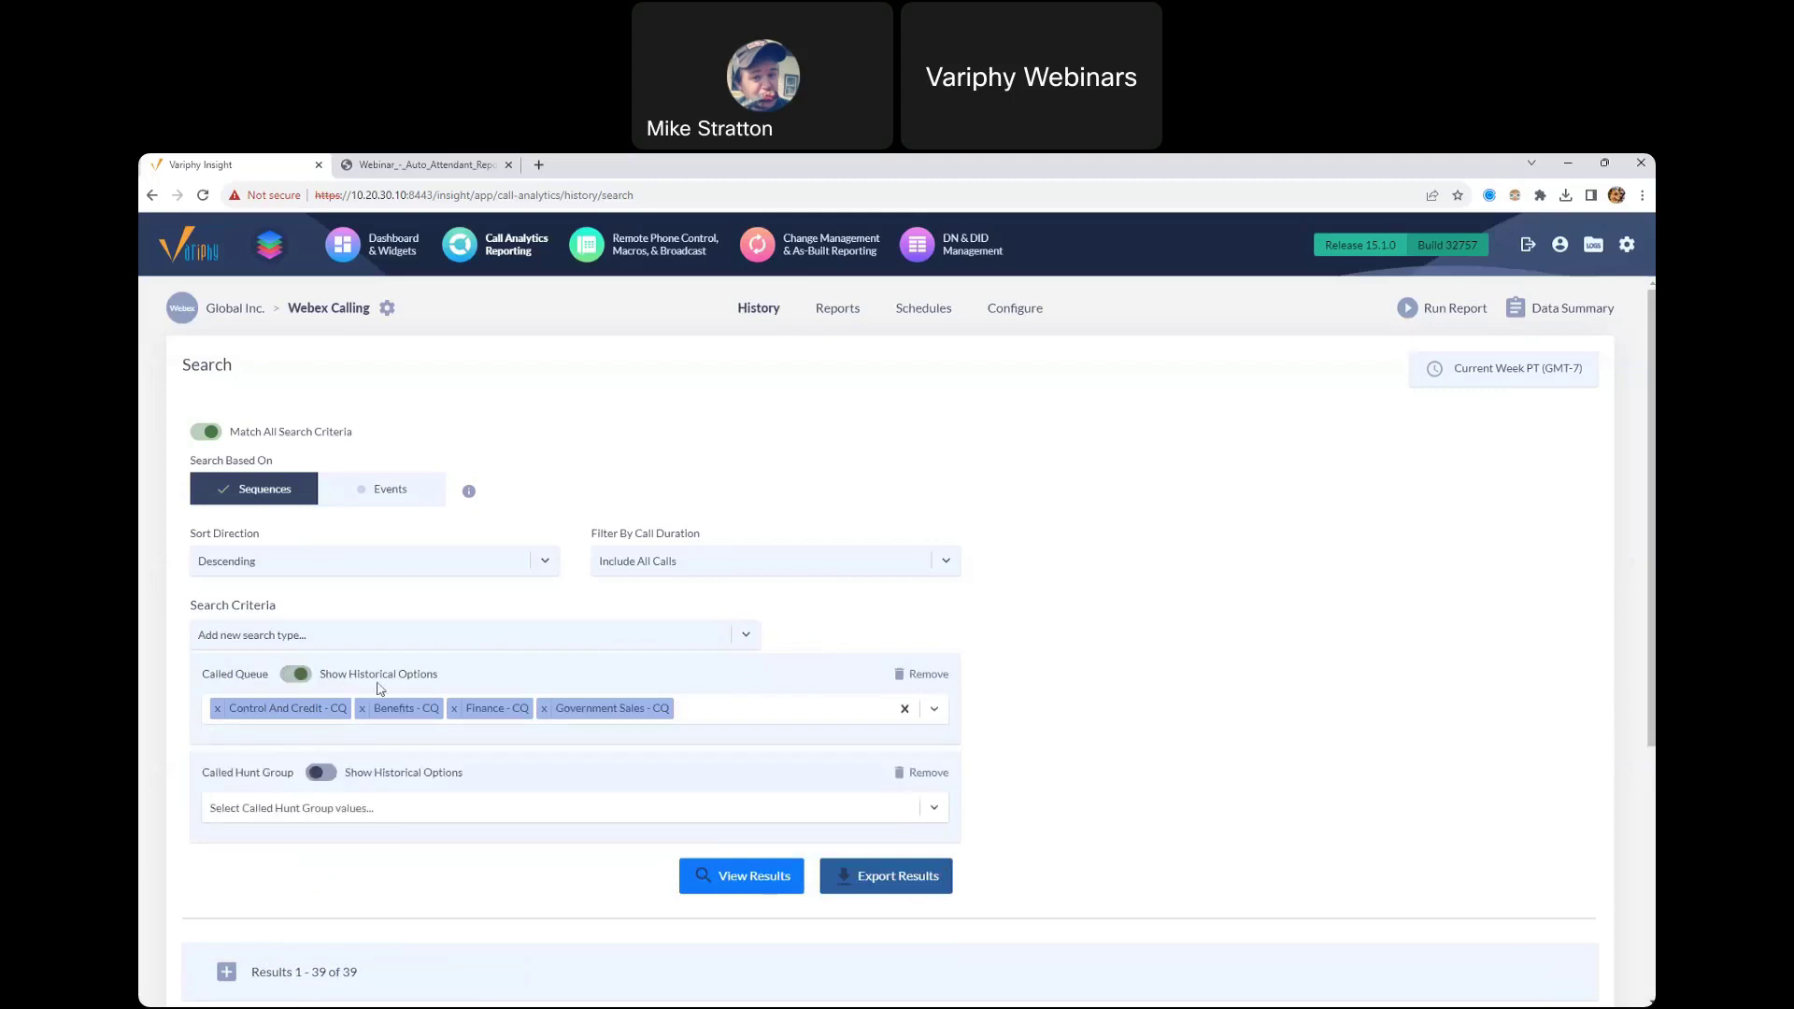
click(696, 724)
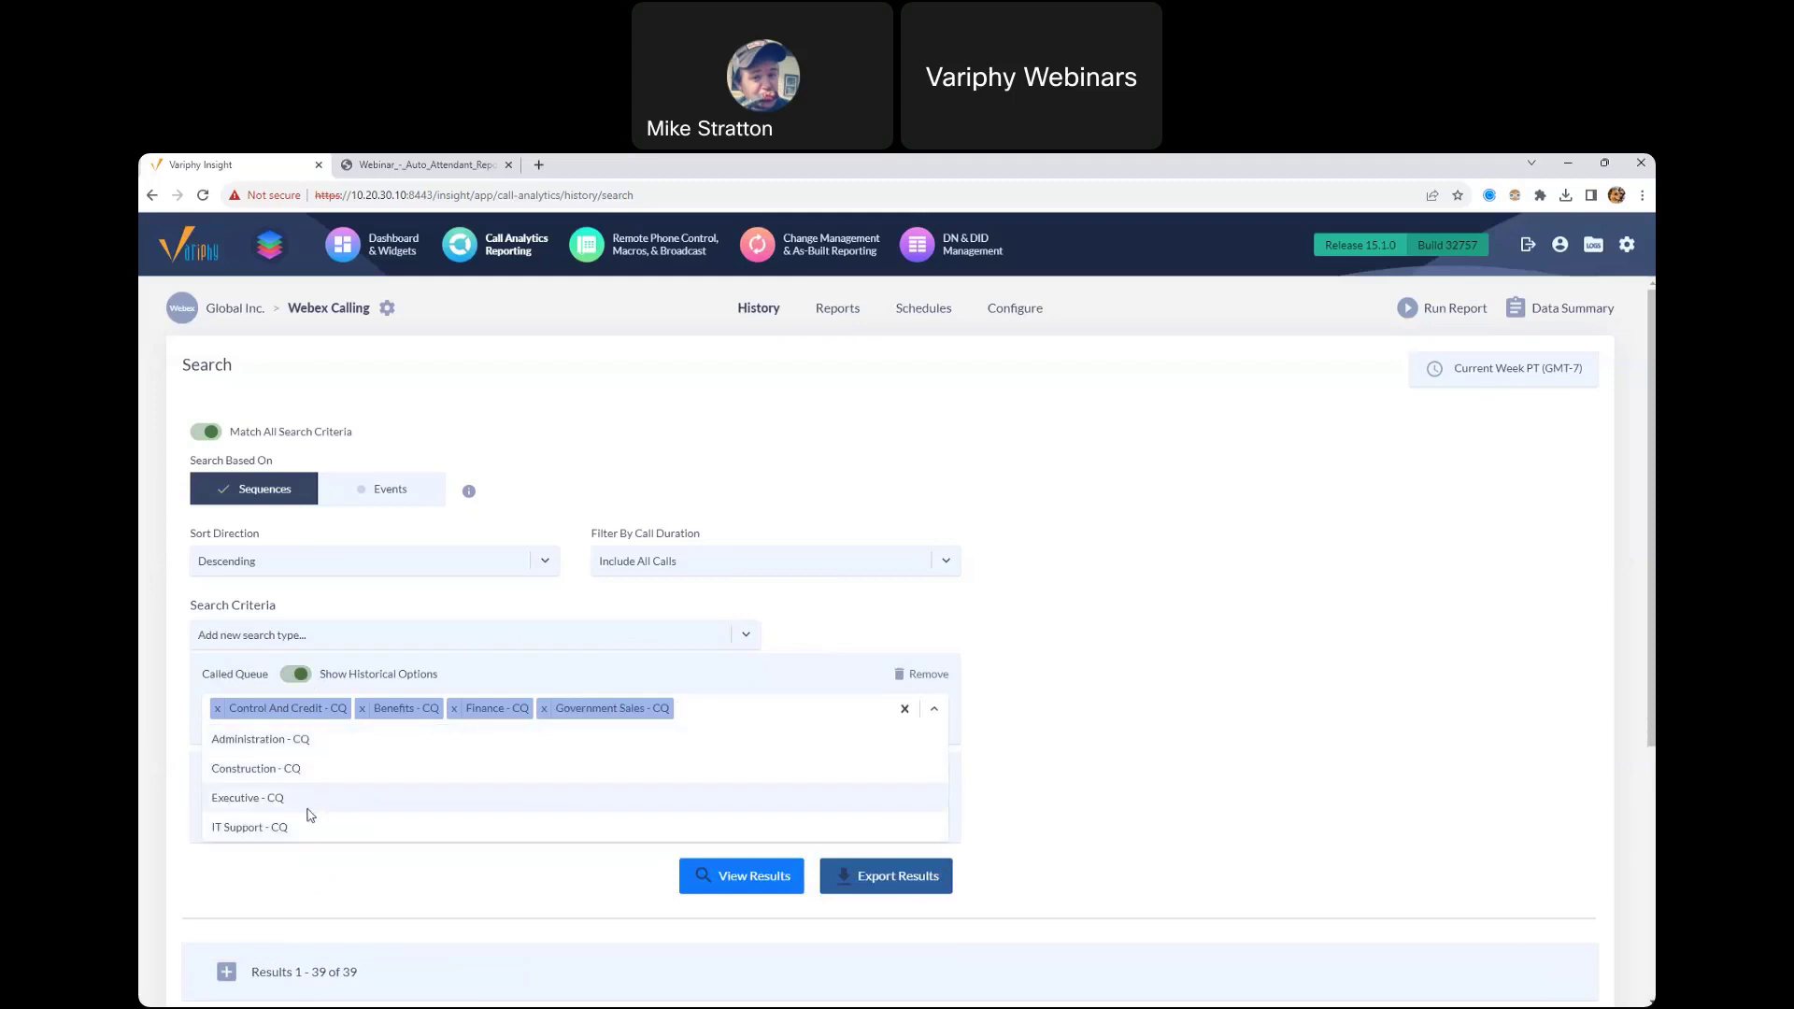
click(904, 714)
click(905, 716)
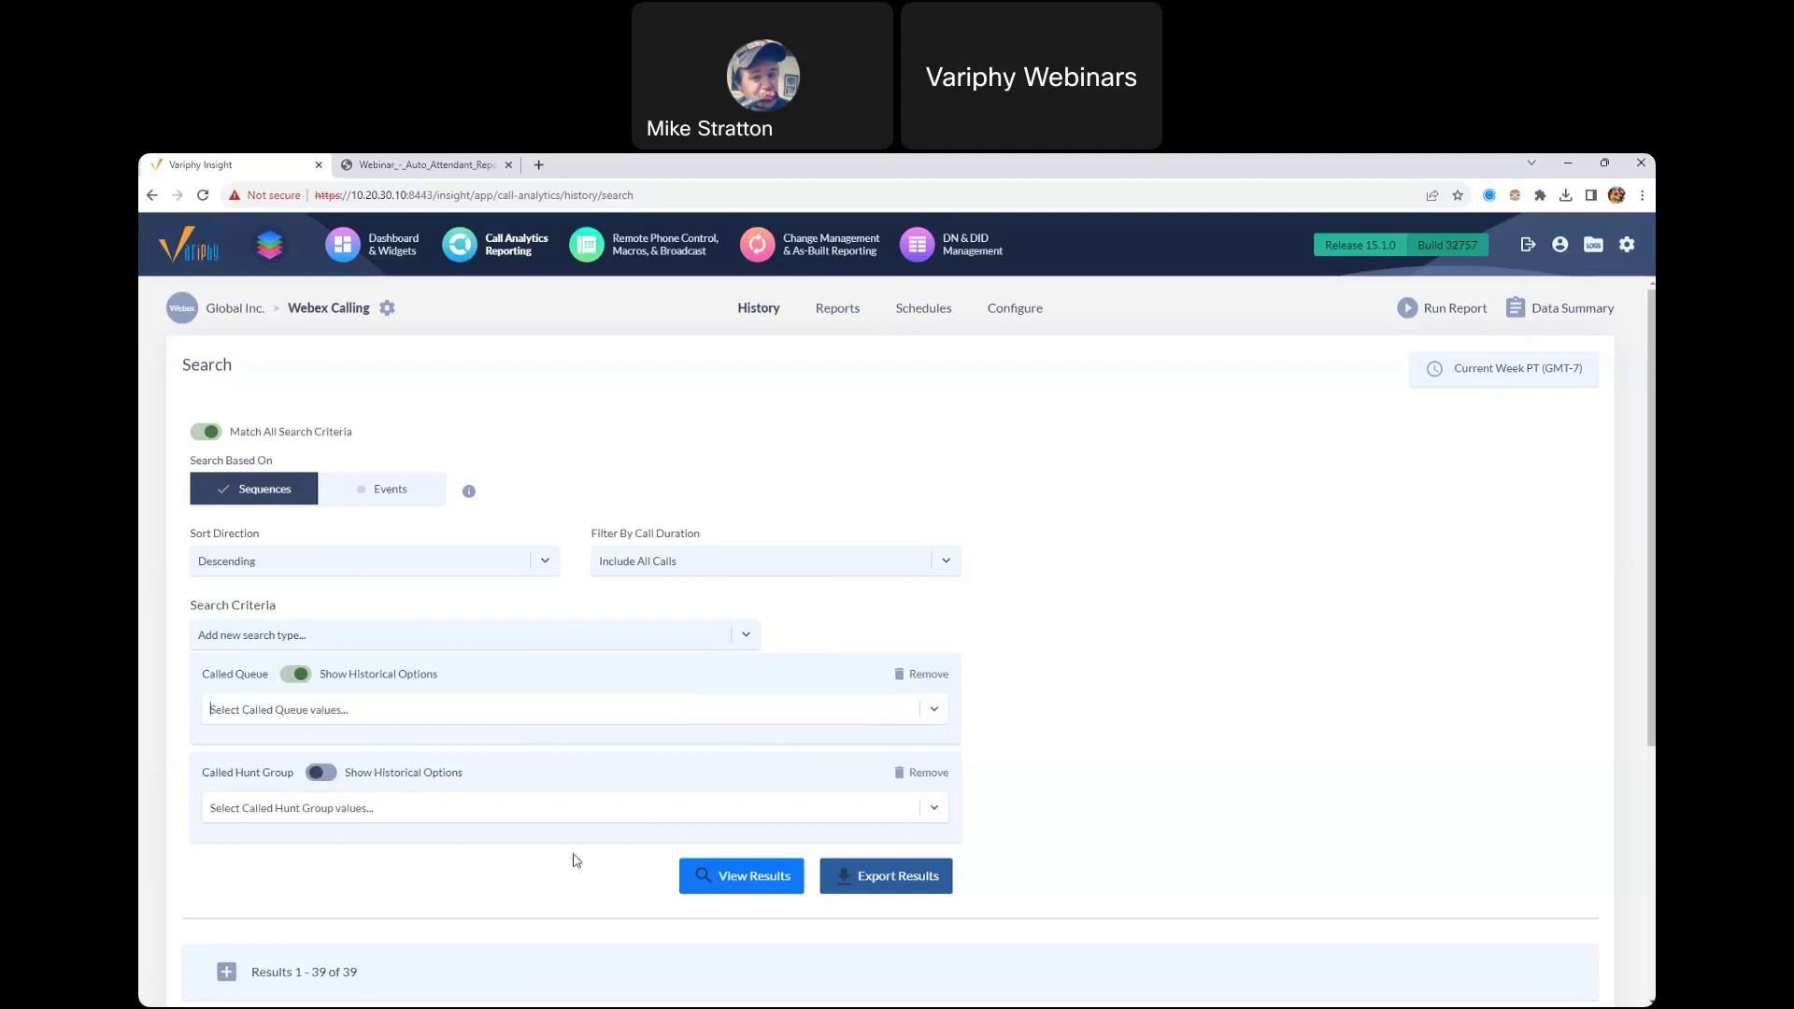
Step: Enable historical options for the Called Hunt Group criterion and remove the Called Queue criterion
click(502, 809)
click(383, 777)
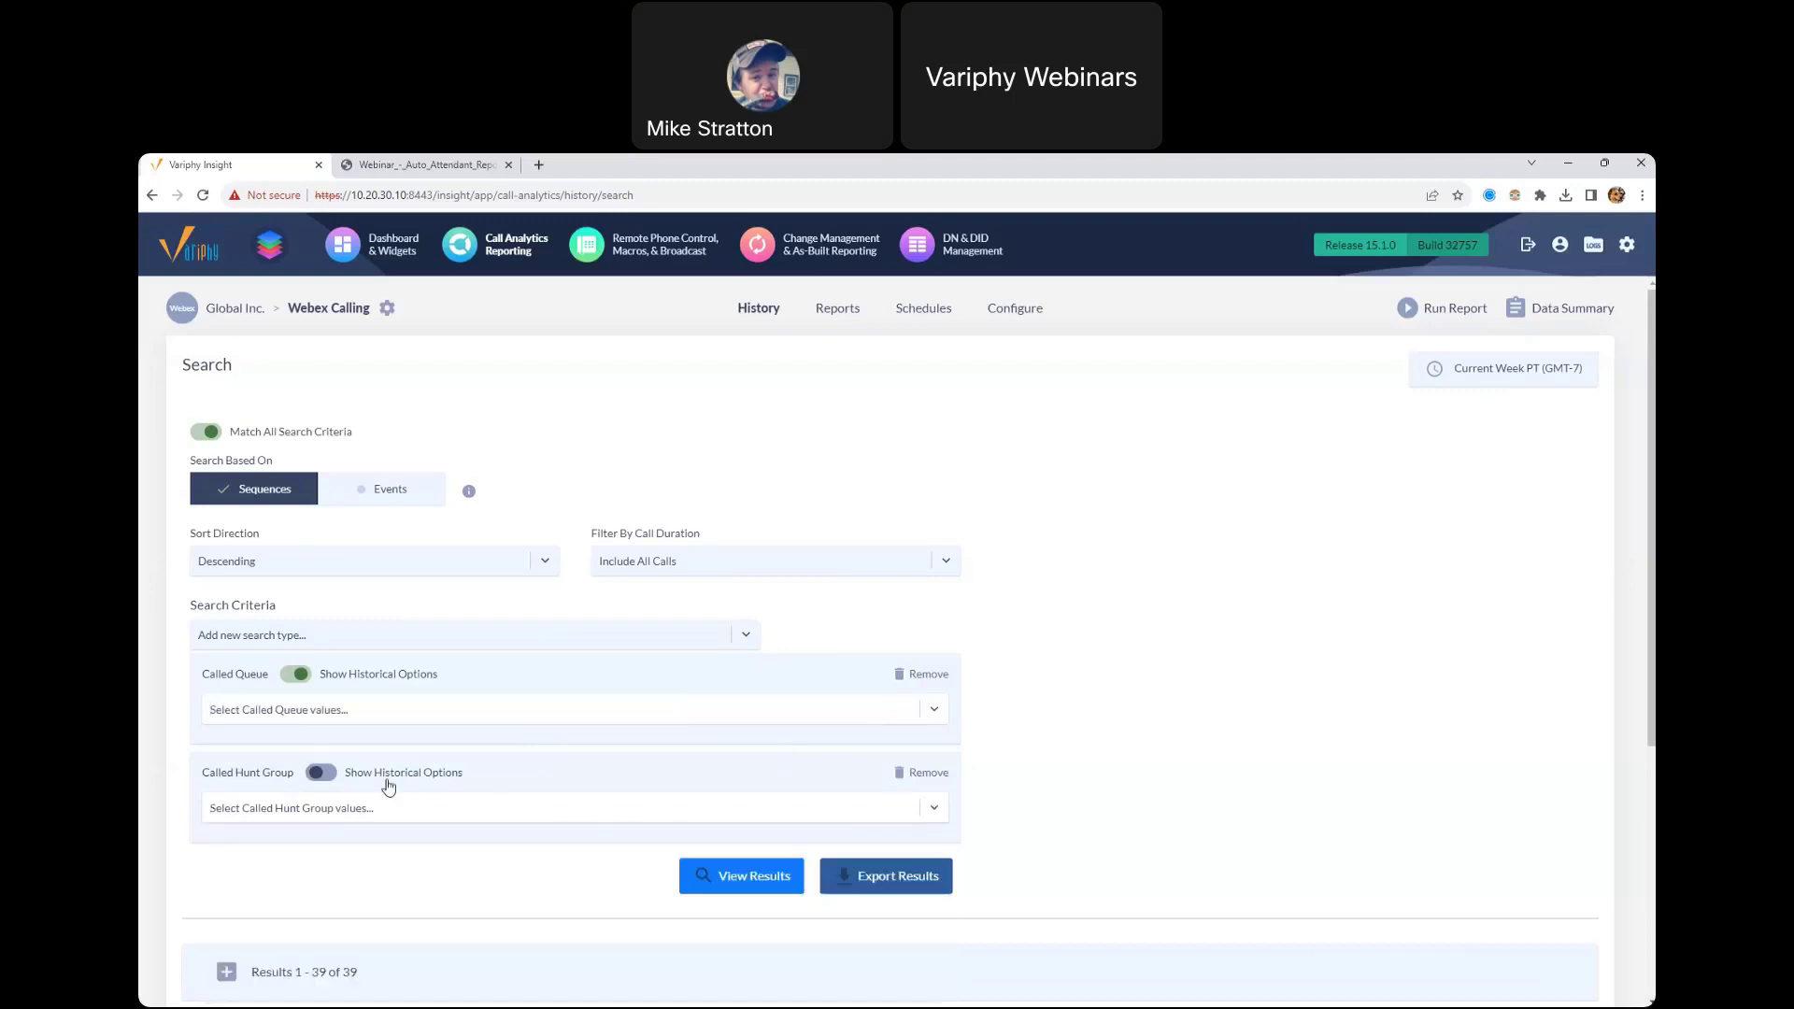
click(685, 808)
click(1042, 764)
click(931, 688)
Step: Select Chicago Office - Hunt Group as the called hunt group and view the matching call sequences
click(554, 719)
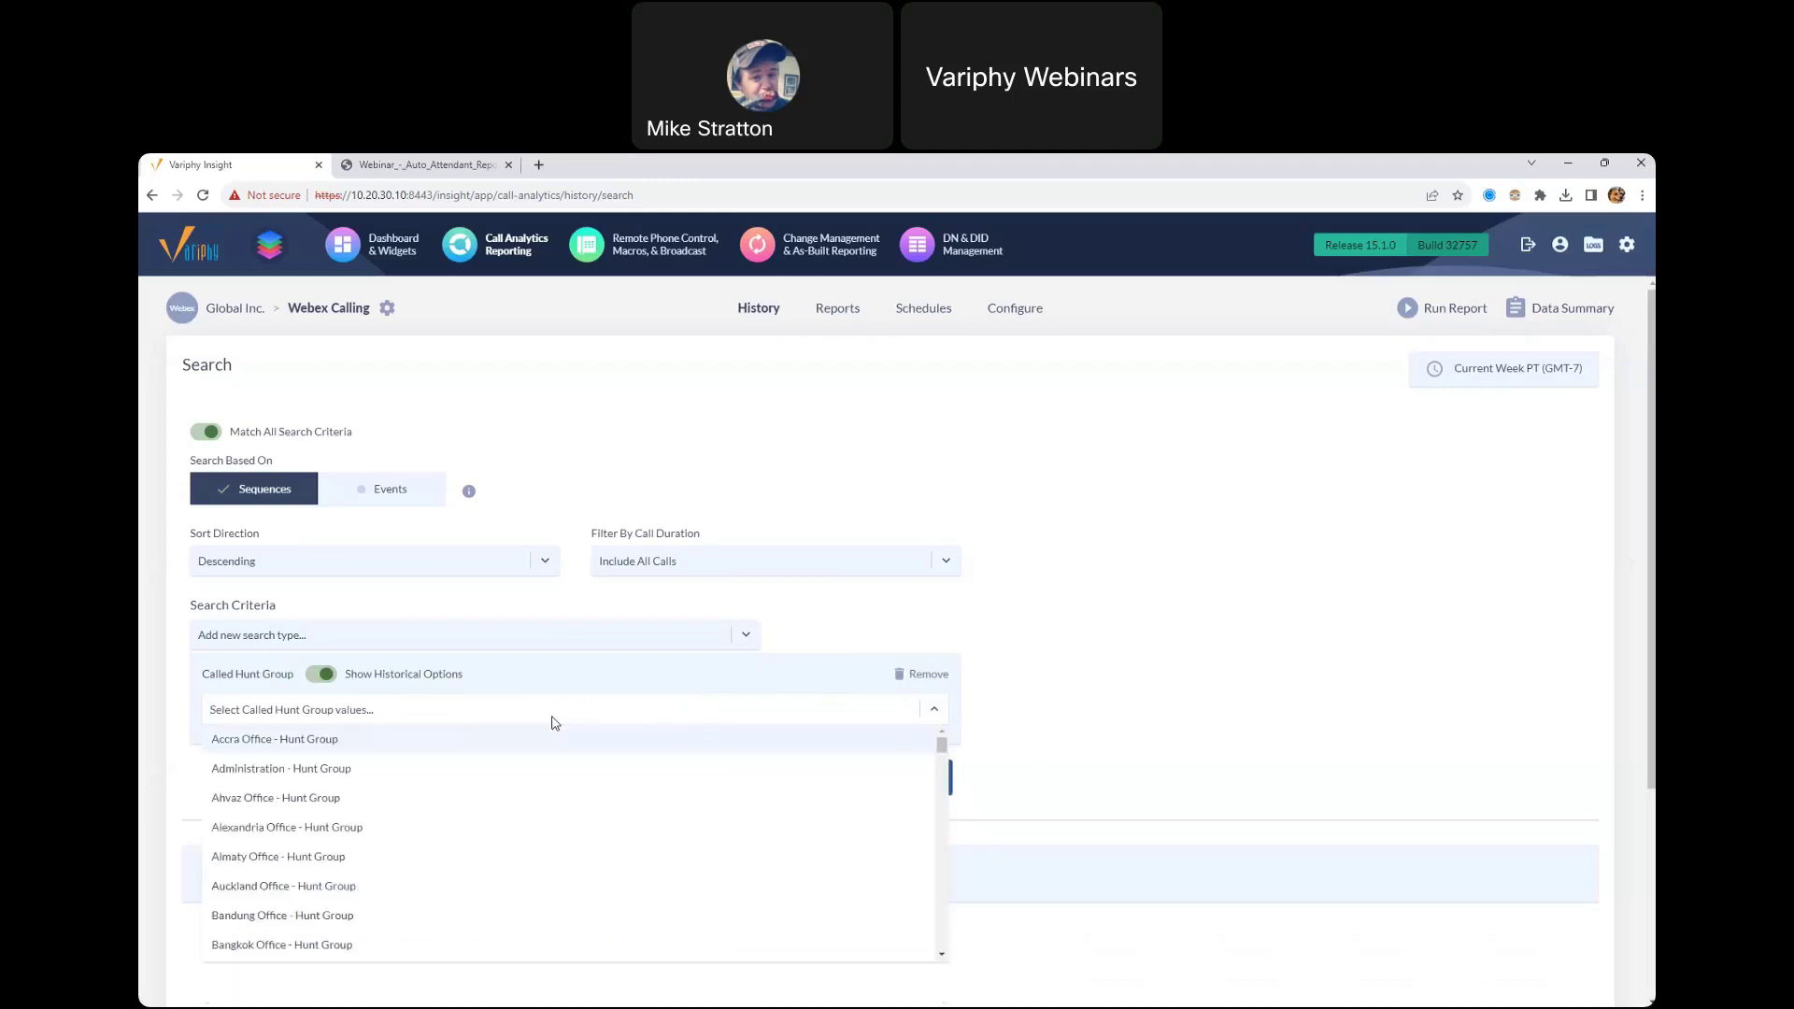
text(CHicago)
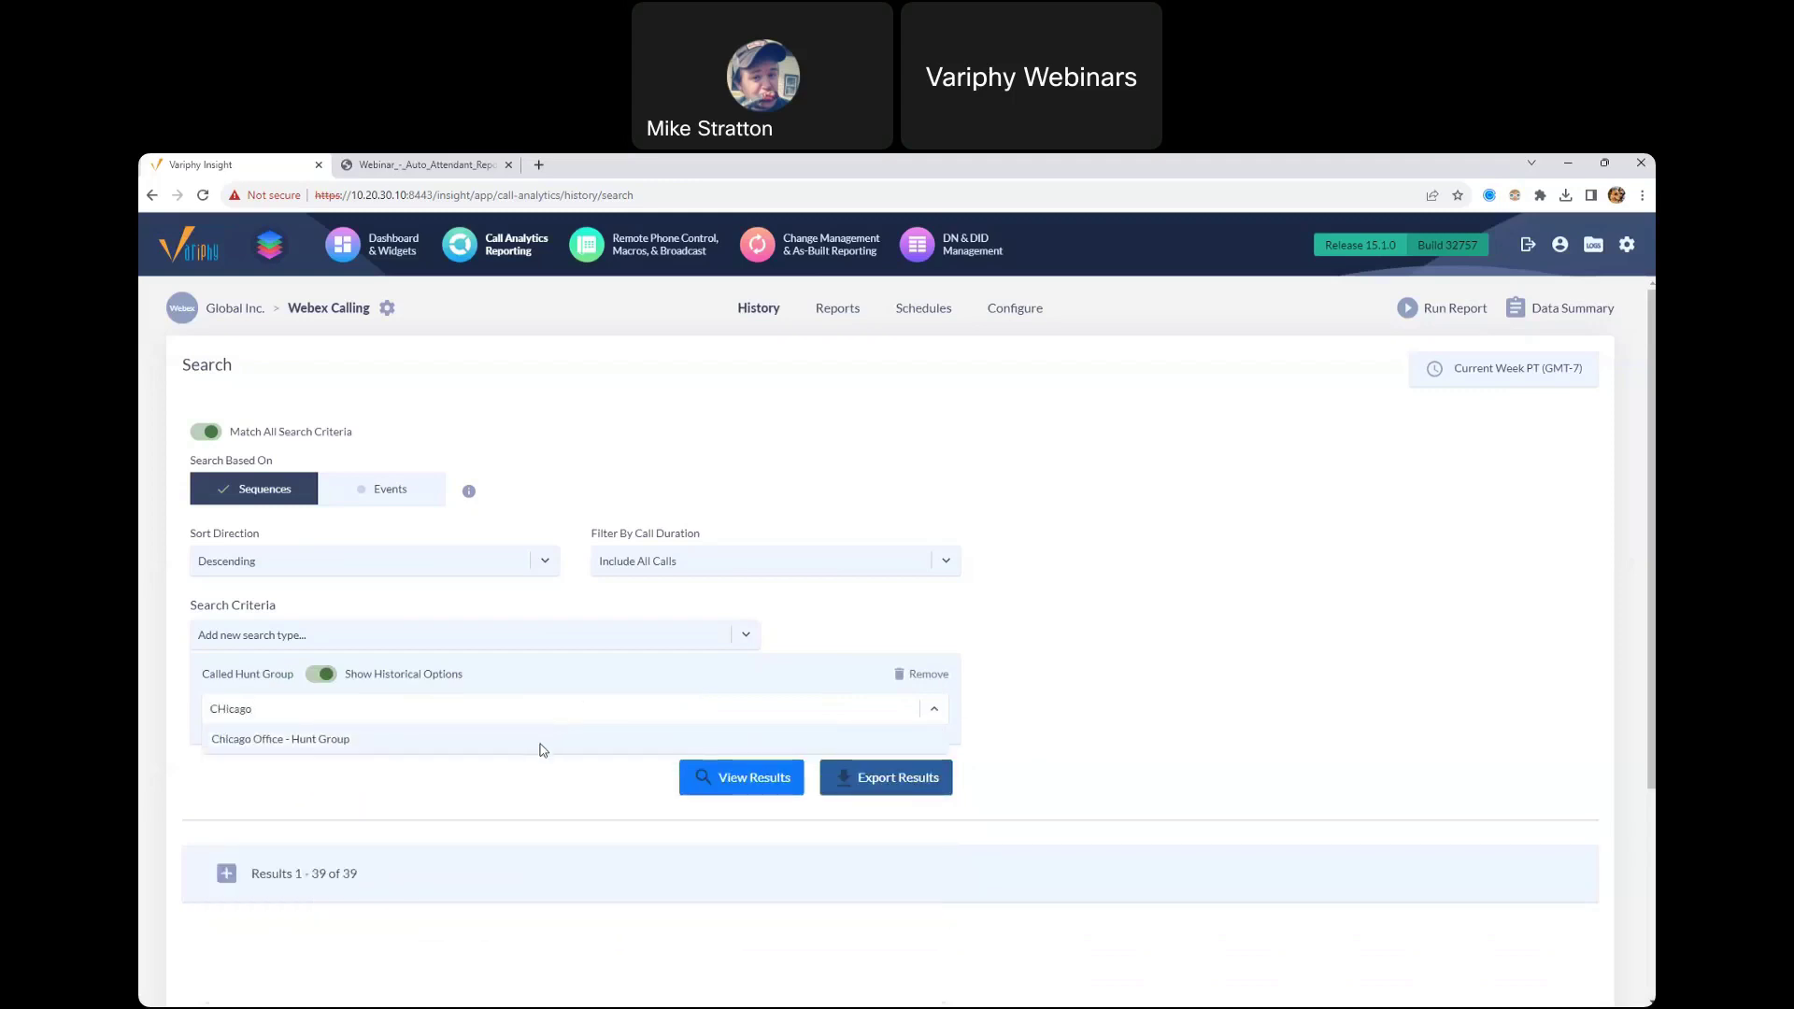
click(542, 740)
click(1130, 629)
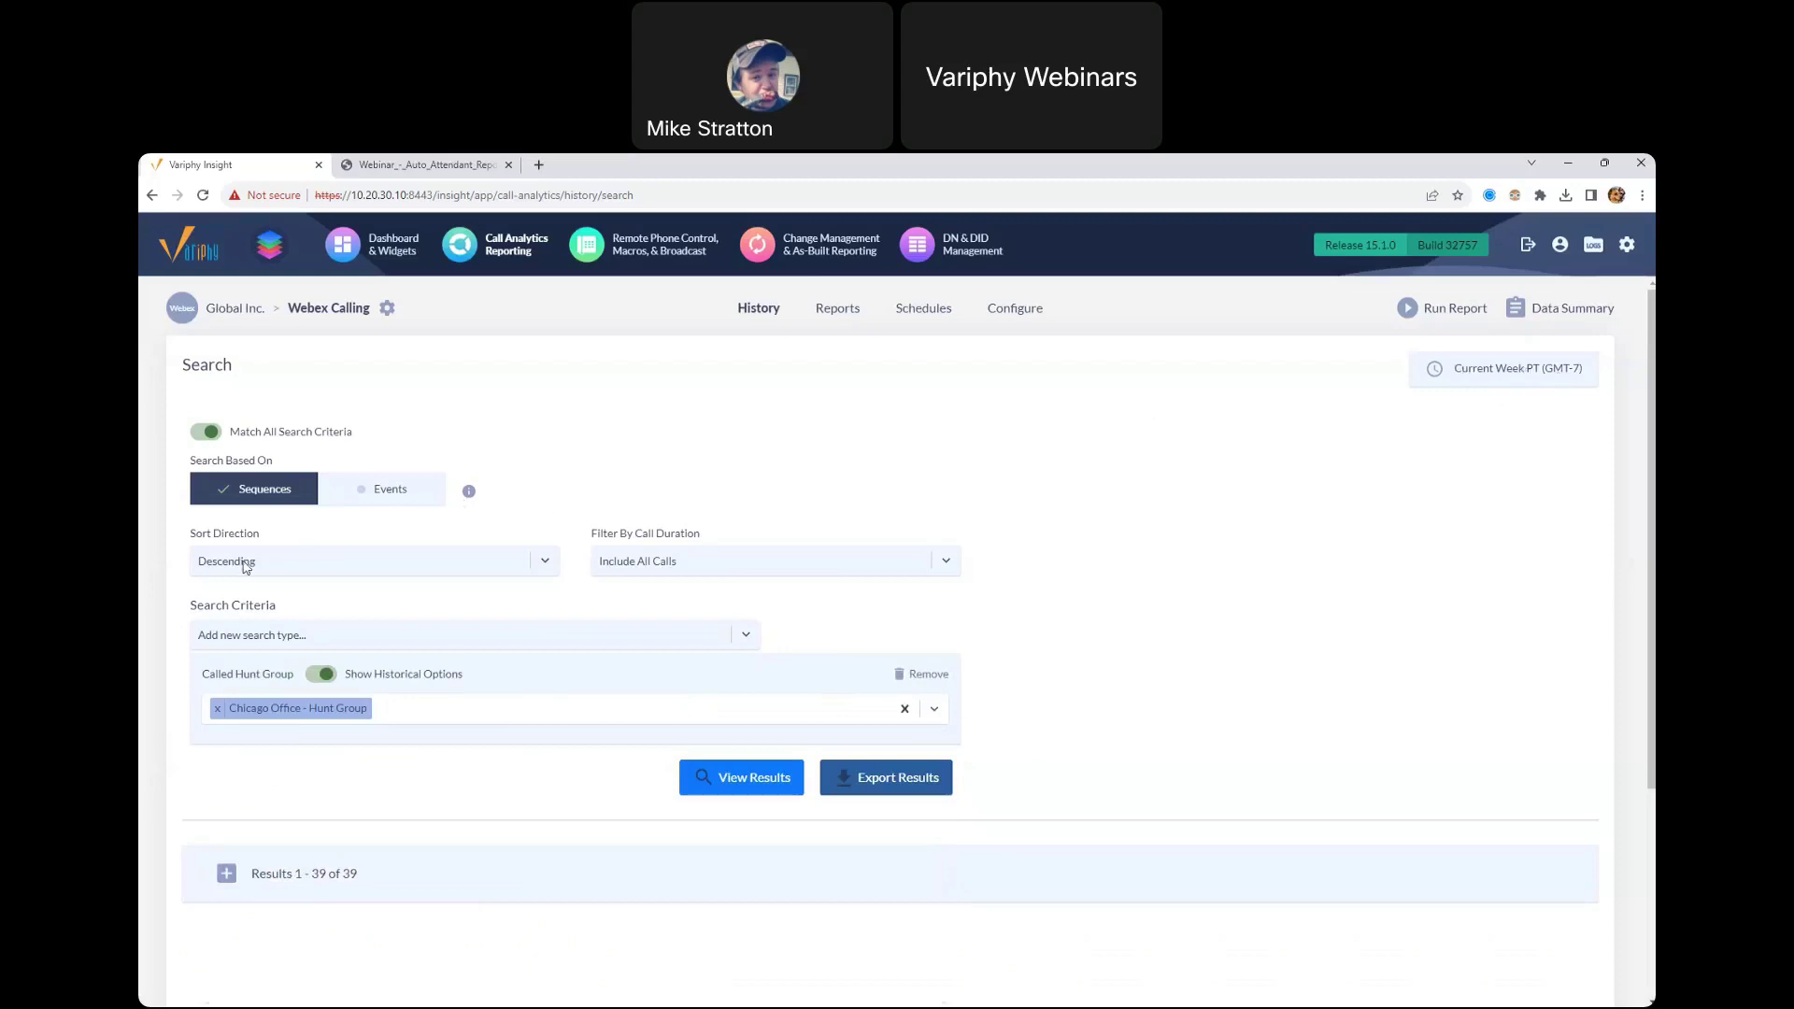
click(771, 777)
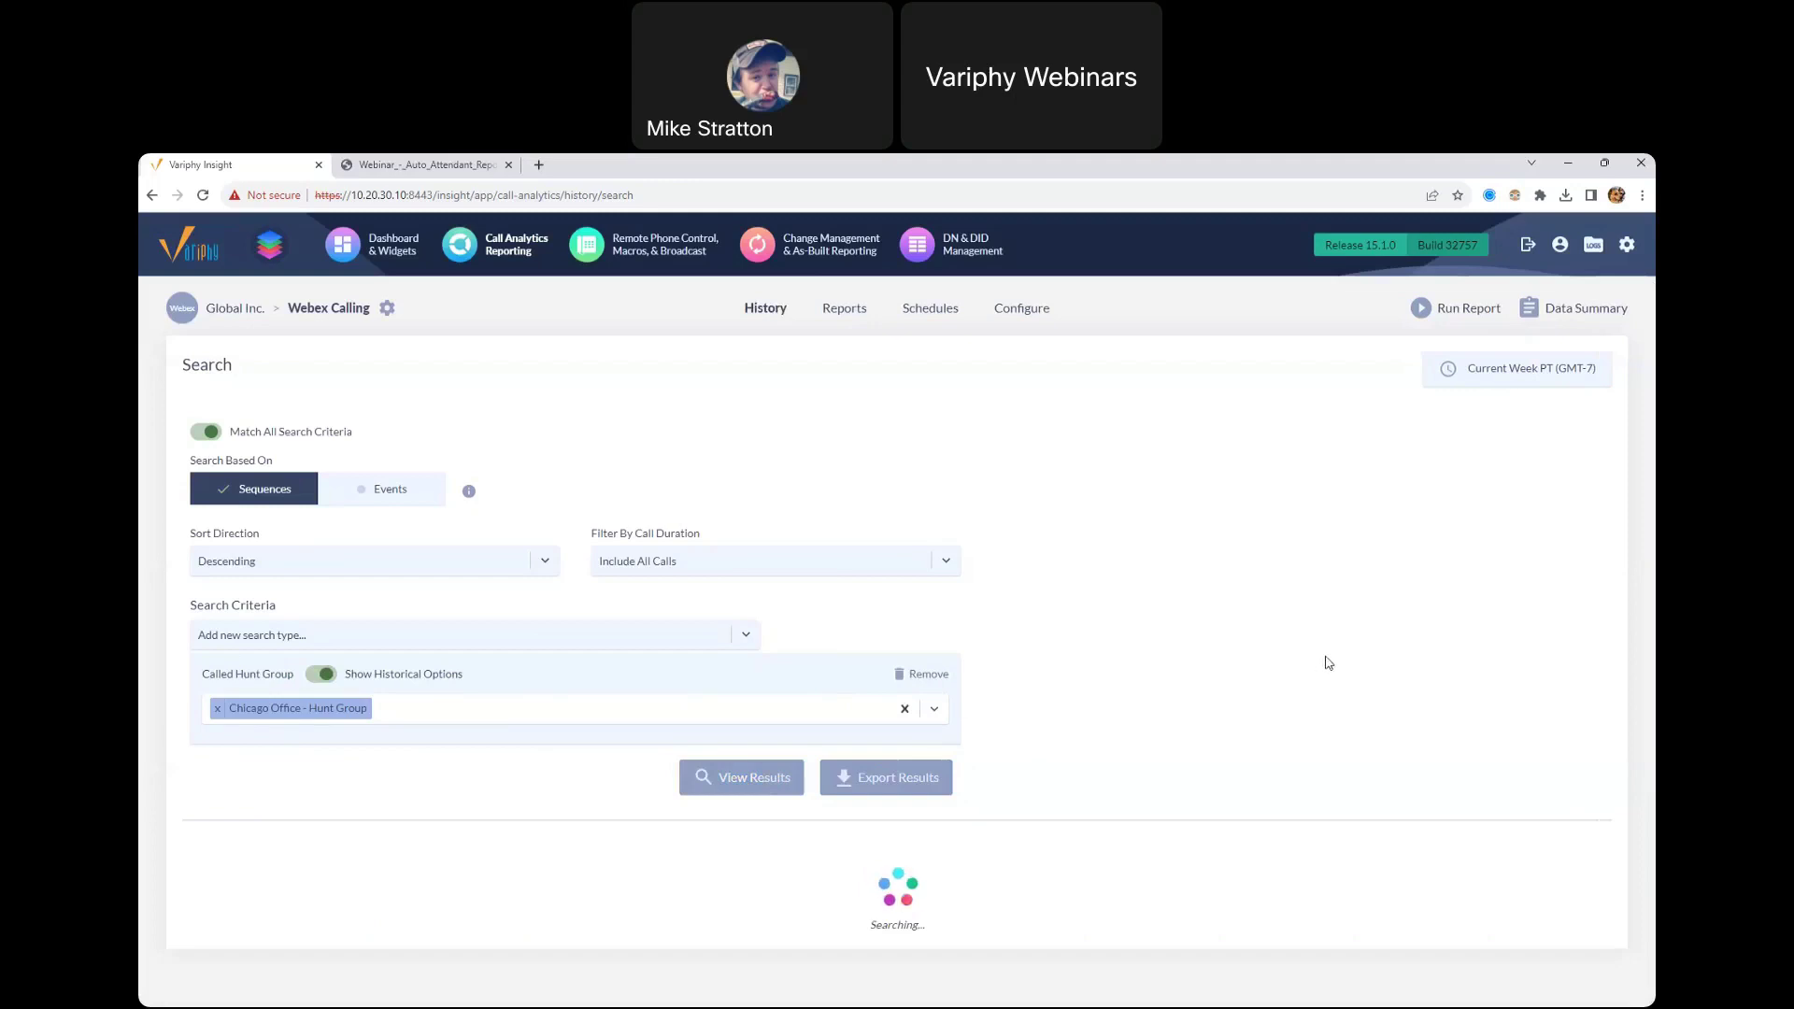
drag(1608, 609, 1611, 566)
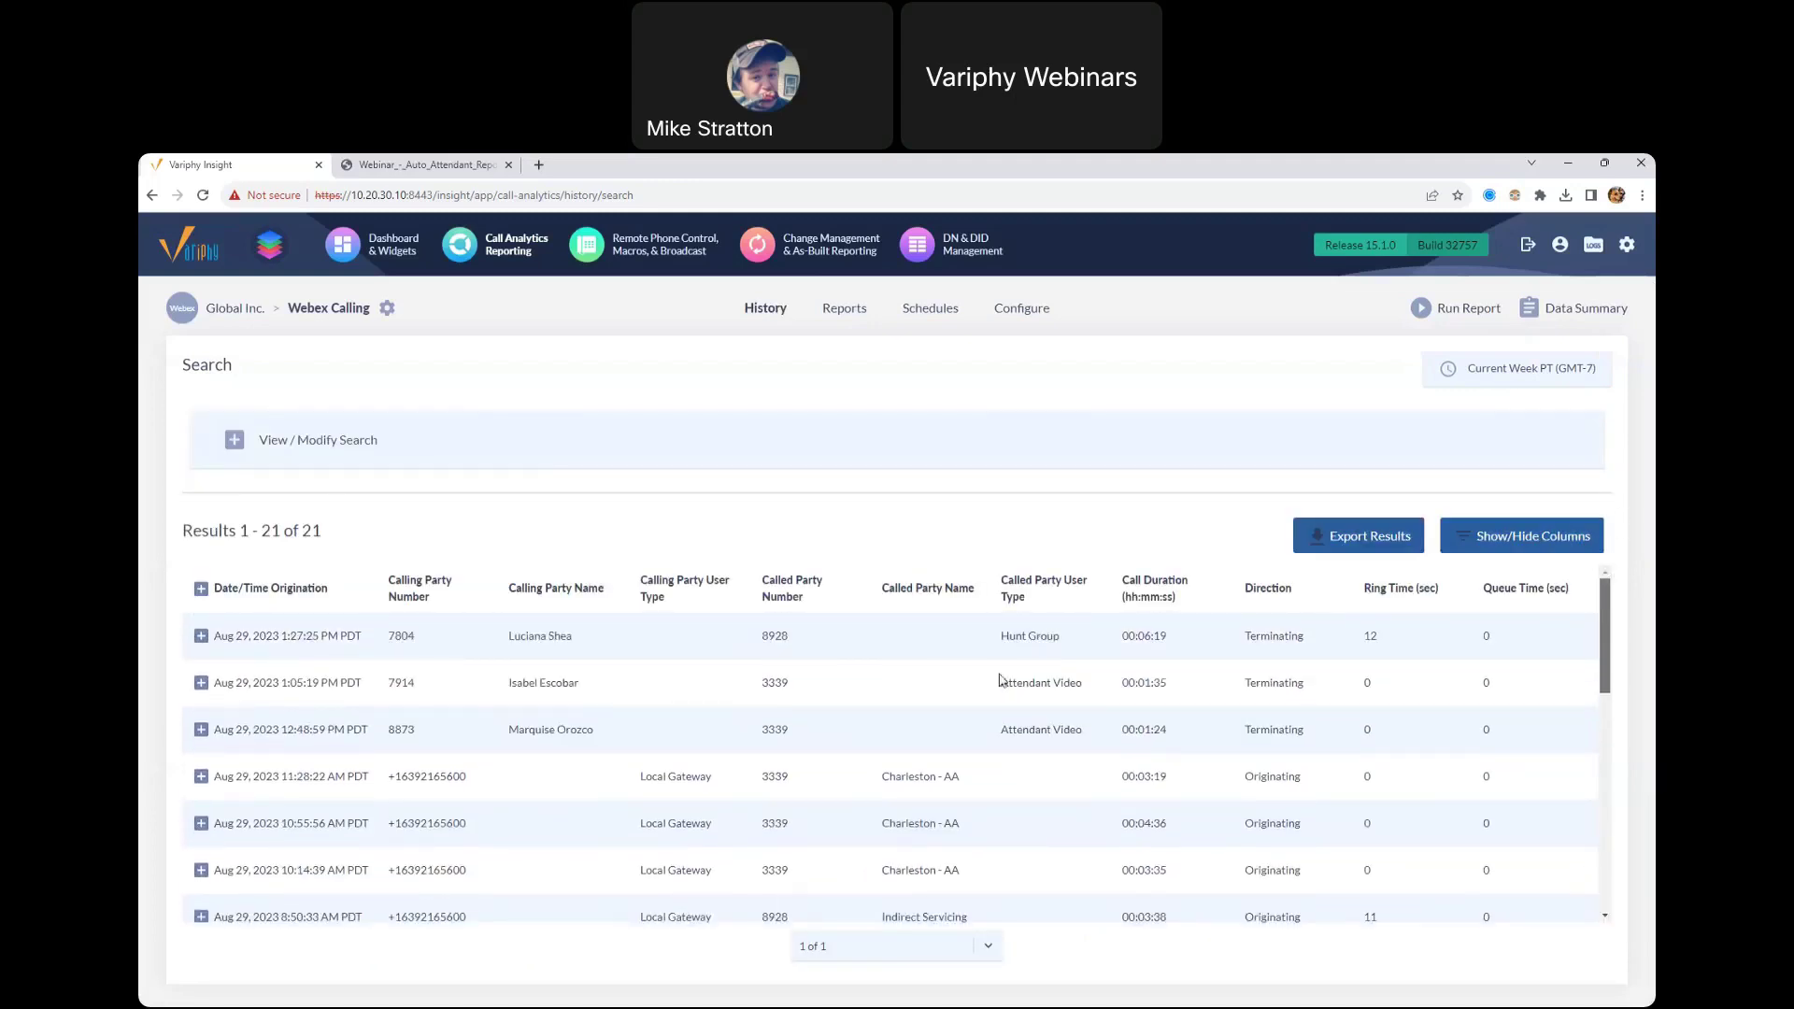
Step: Expand the Aug 29, 2023 11:28:22 AM call sequence and examine its initial auto attendant legs and call duration
click(201, 637)
click(201, 638)
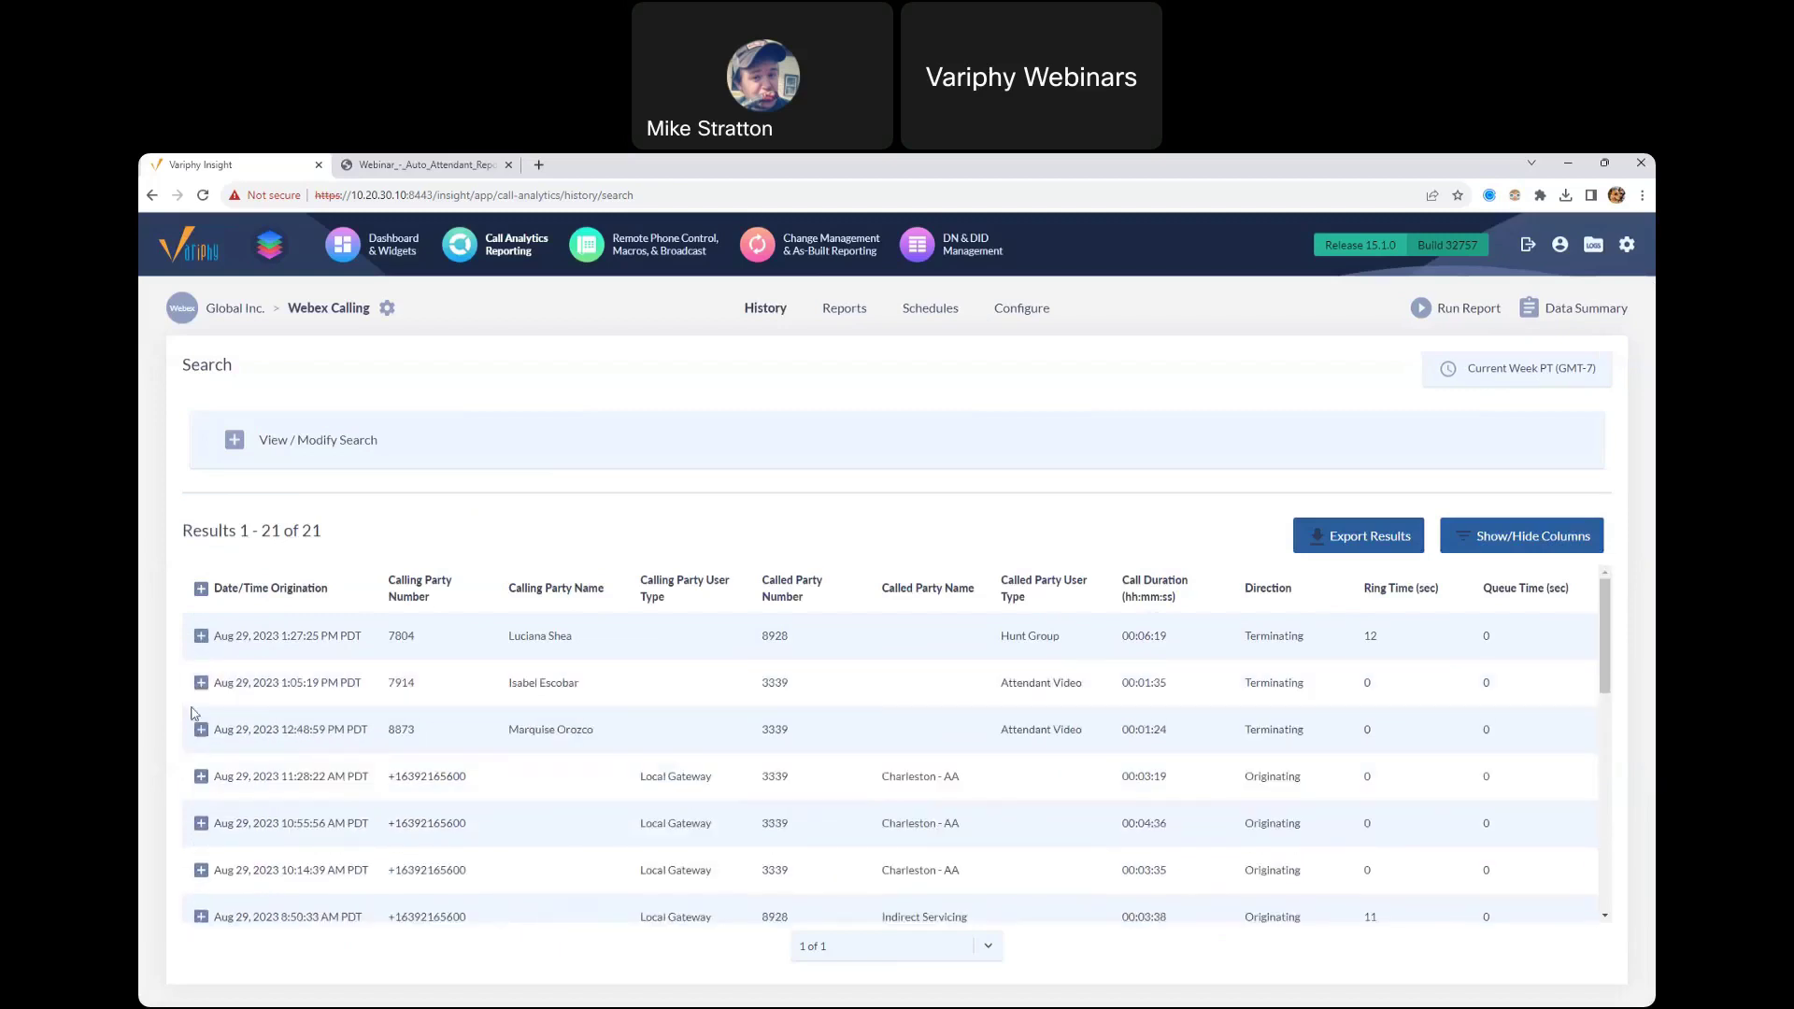
click(200, 778)
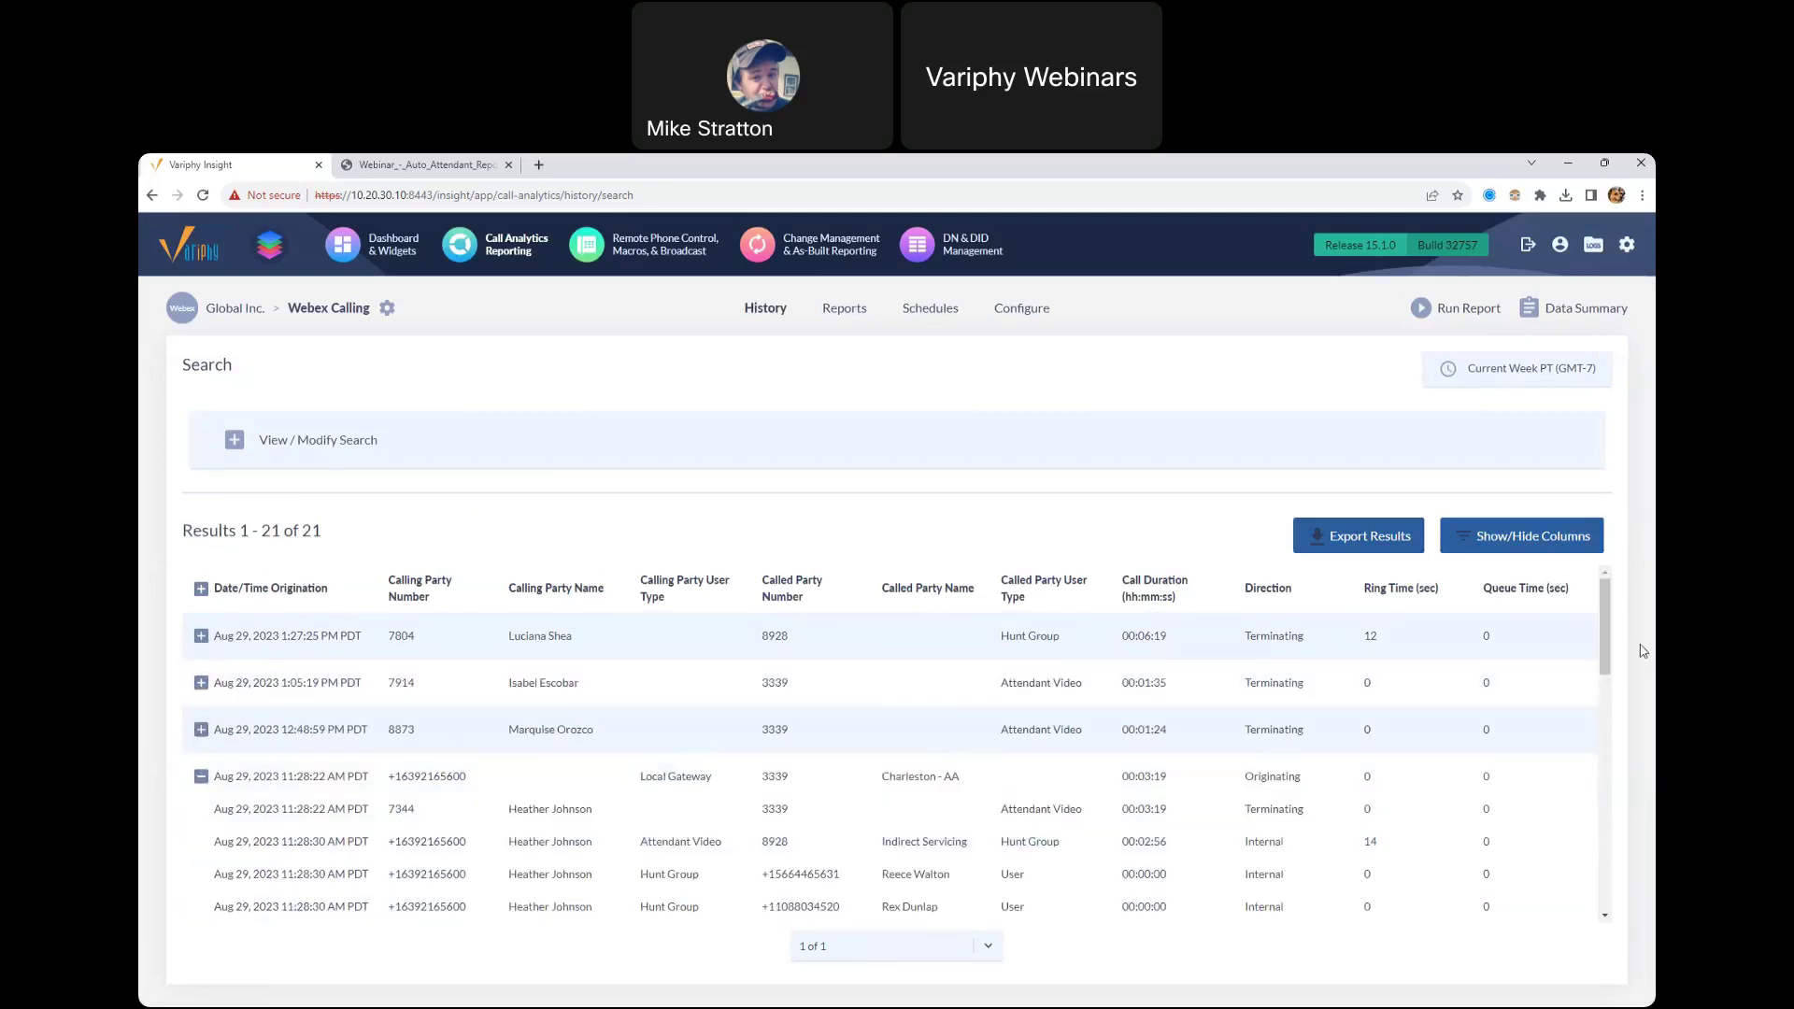
drag(1609, 647, 1610, 687)
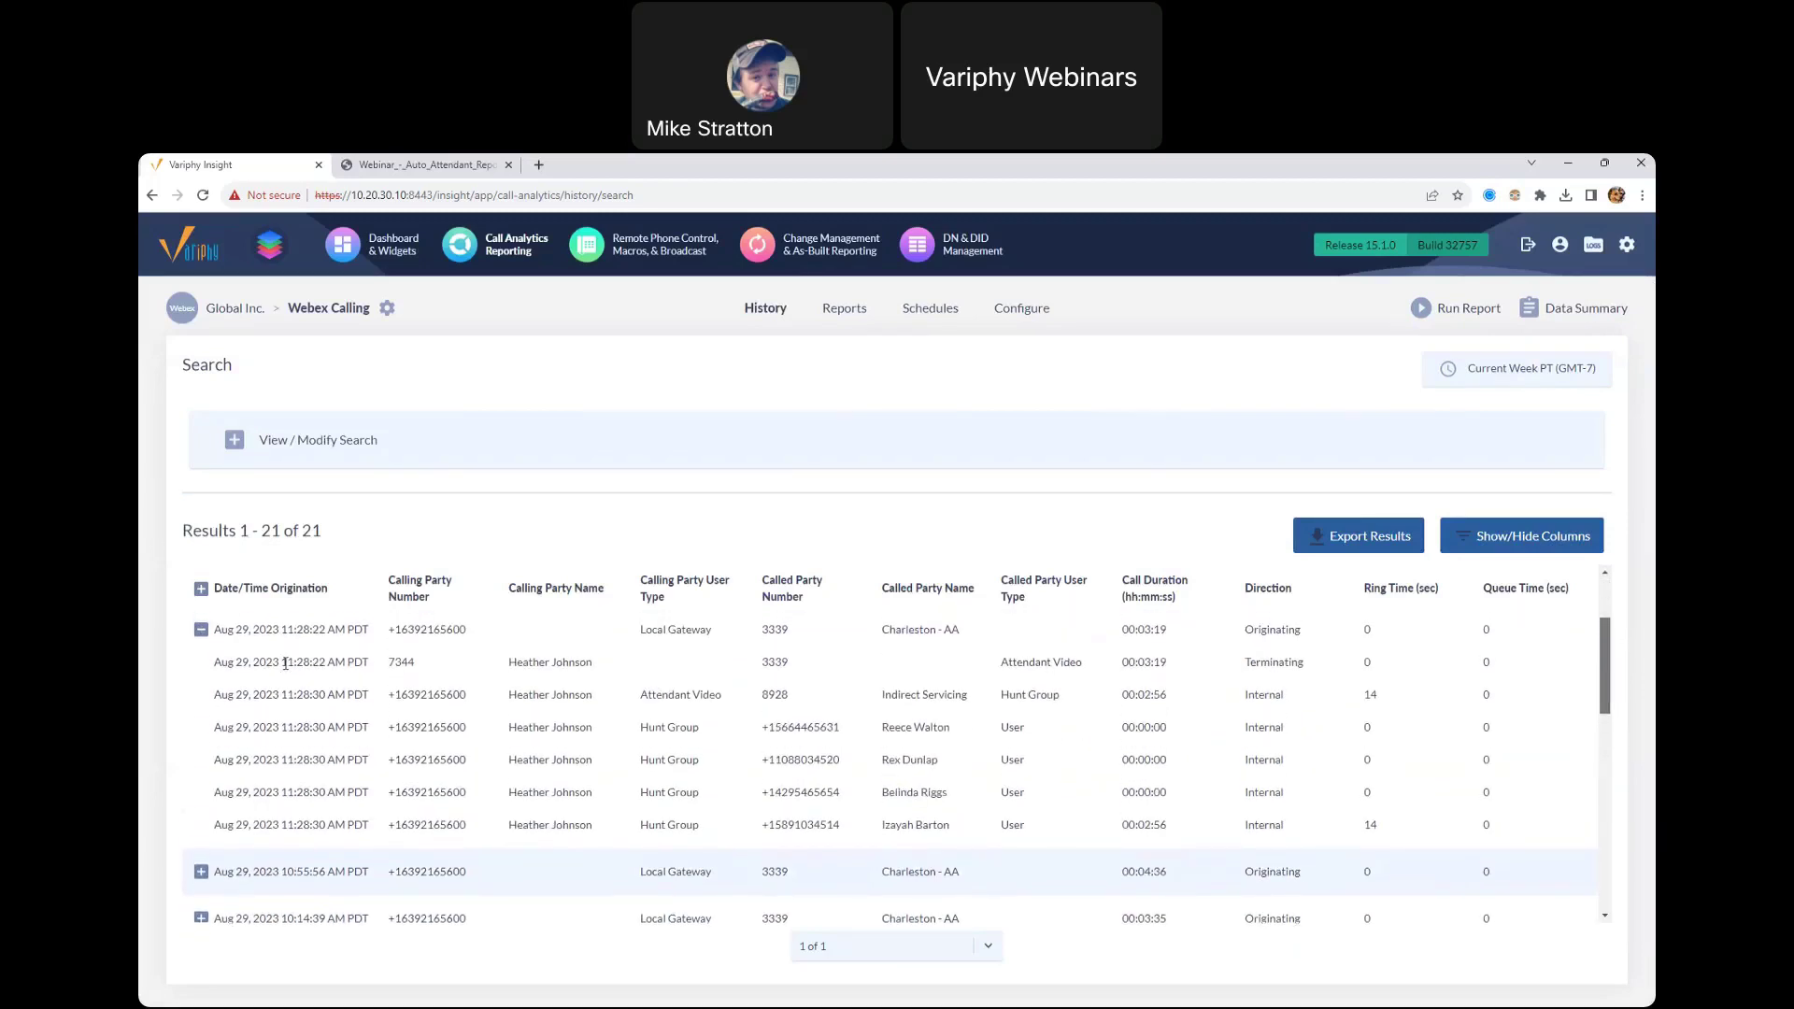
drag(1606, 692, 1606, 683)
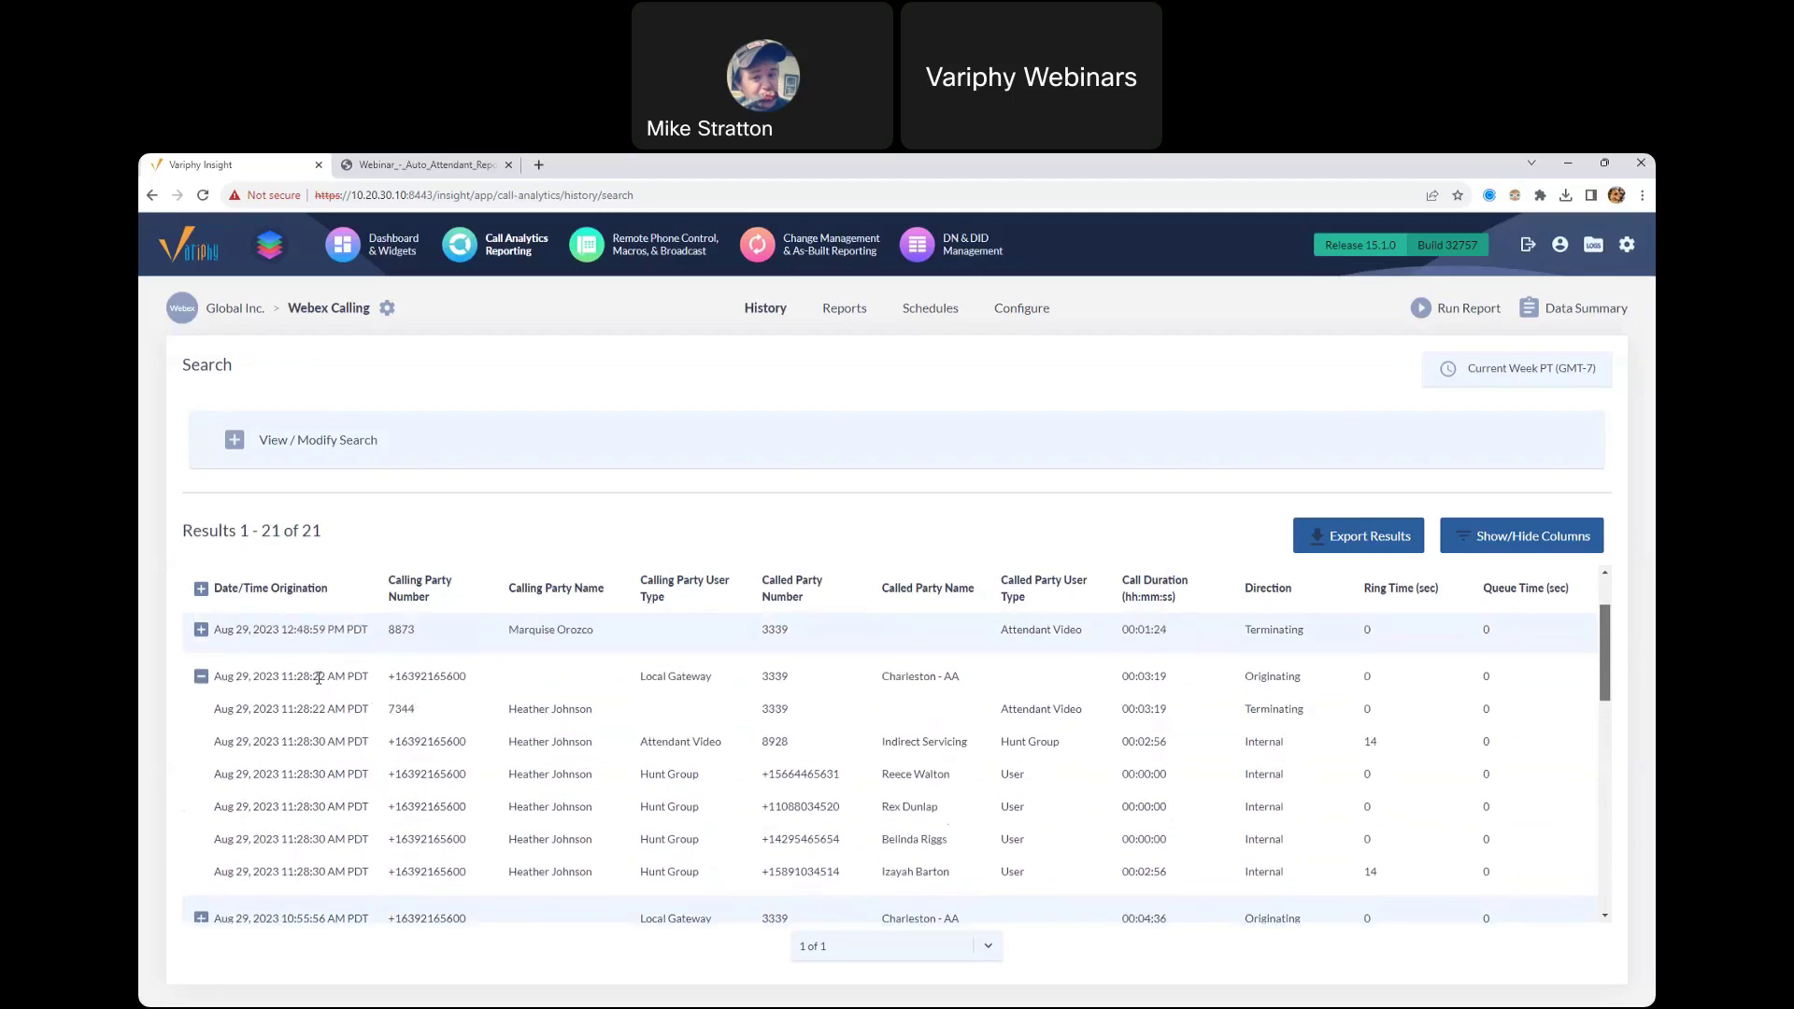
drag(325, 676, 556, 709)
drag(1007, 710, 1172, 716)
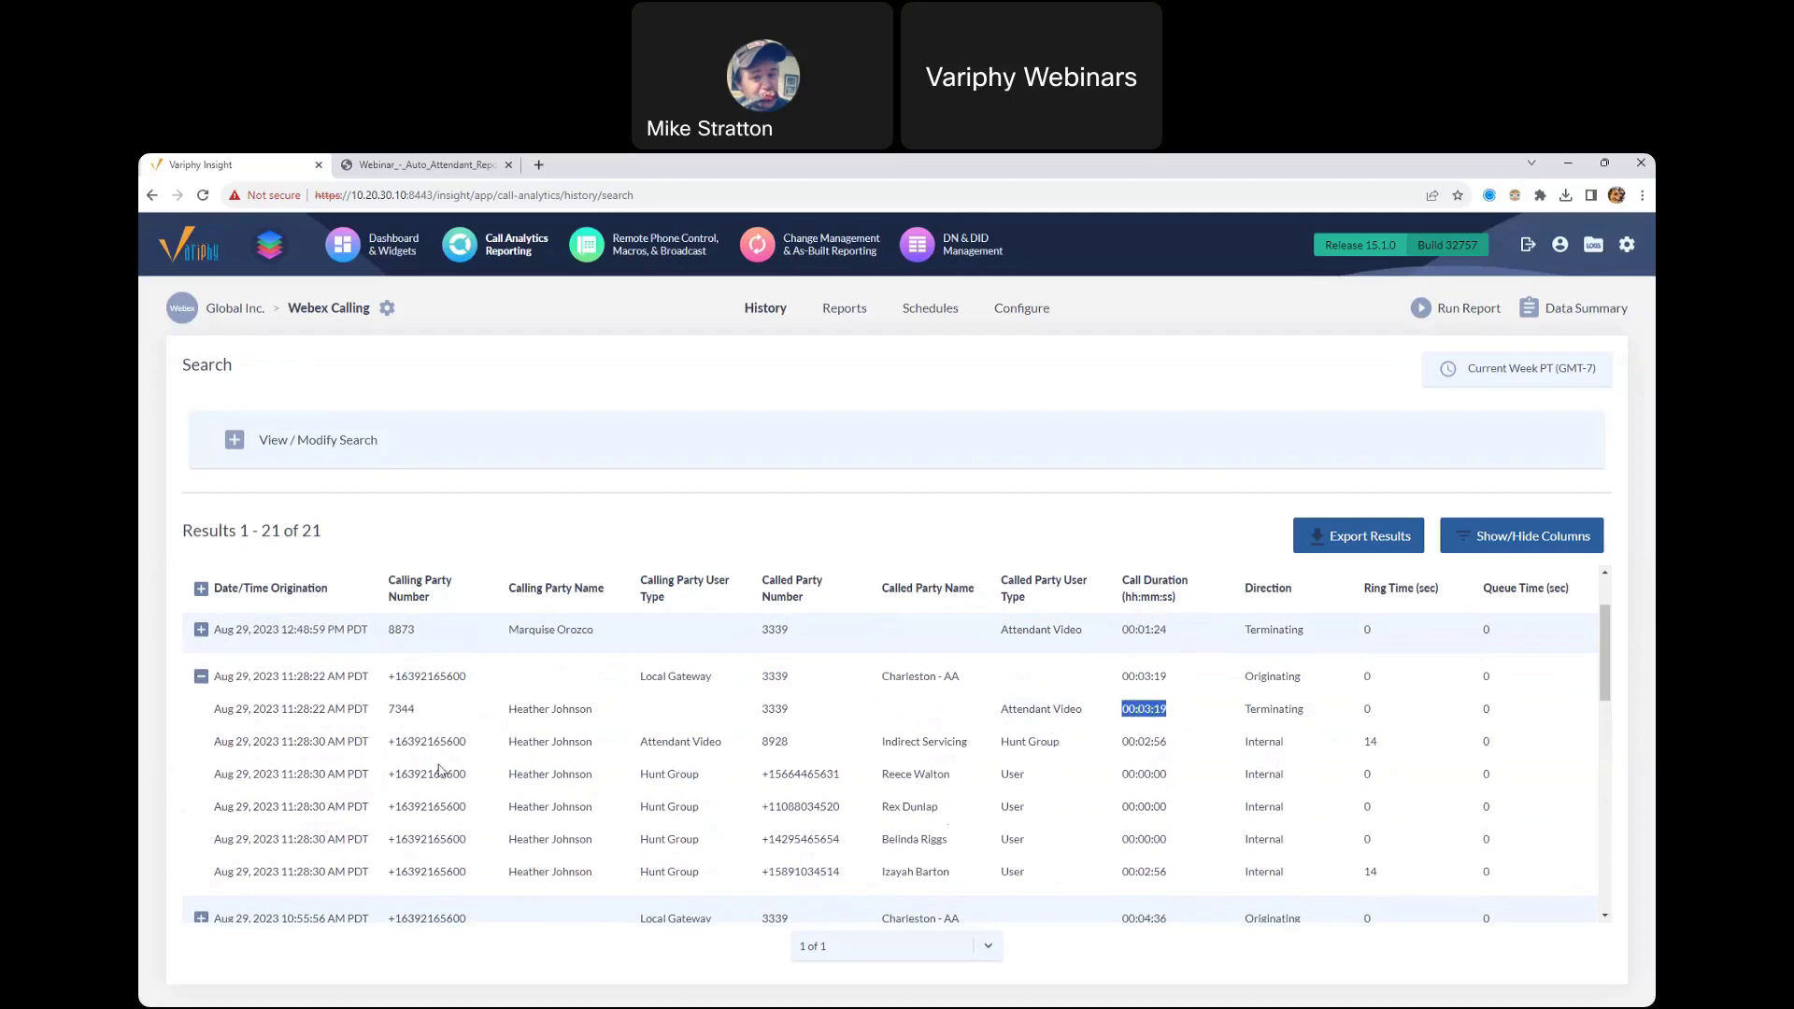
Step: Examine the leg transferred from the auto attendant to the Indirect Servicing hunt group, including its called party user type and call duration
drag(392, 741, 568, 743)
click(512, 747)
drag(1001, 744, 1052, 744)
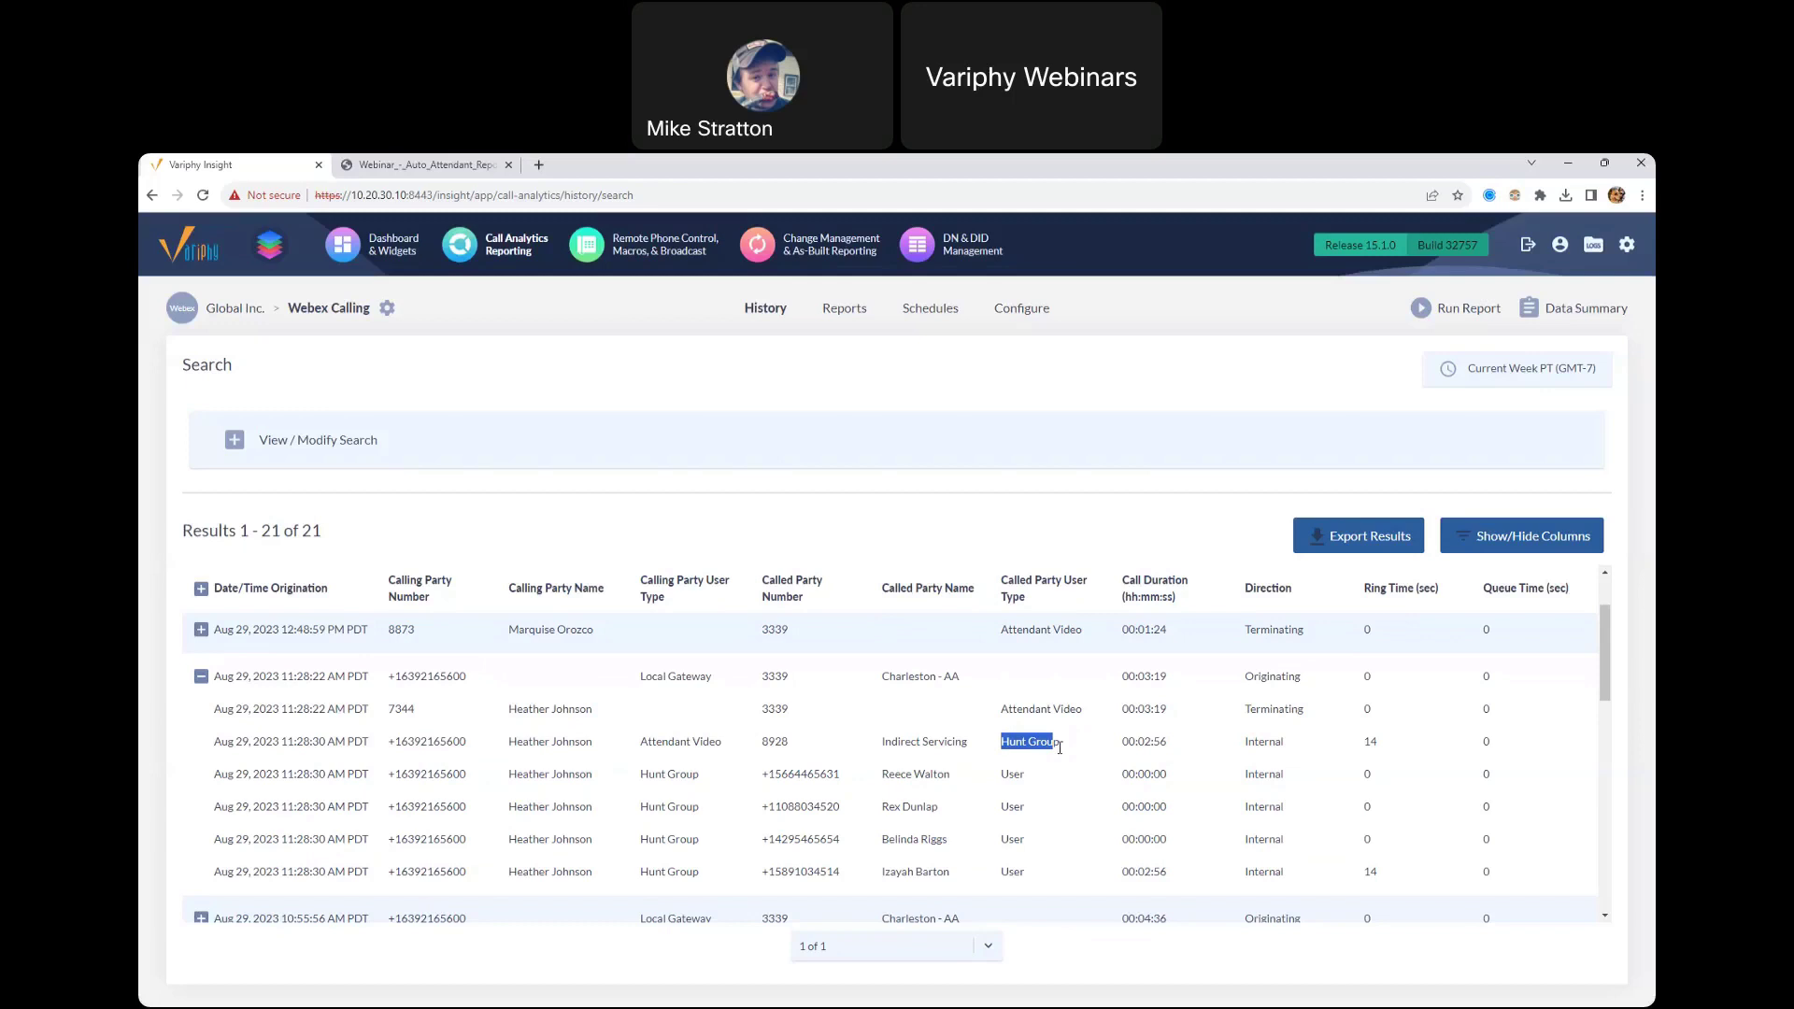
drag(393, 748, 766, 747)
click(766, 747)
drag(1001, 741, 1035, 741)
drag(882, 747, 964, 743)
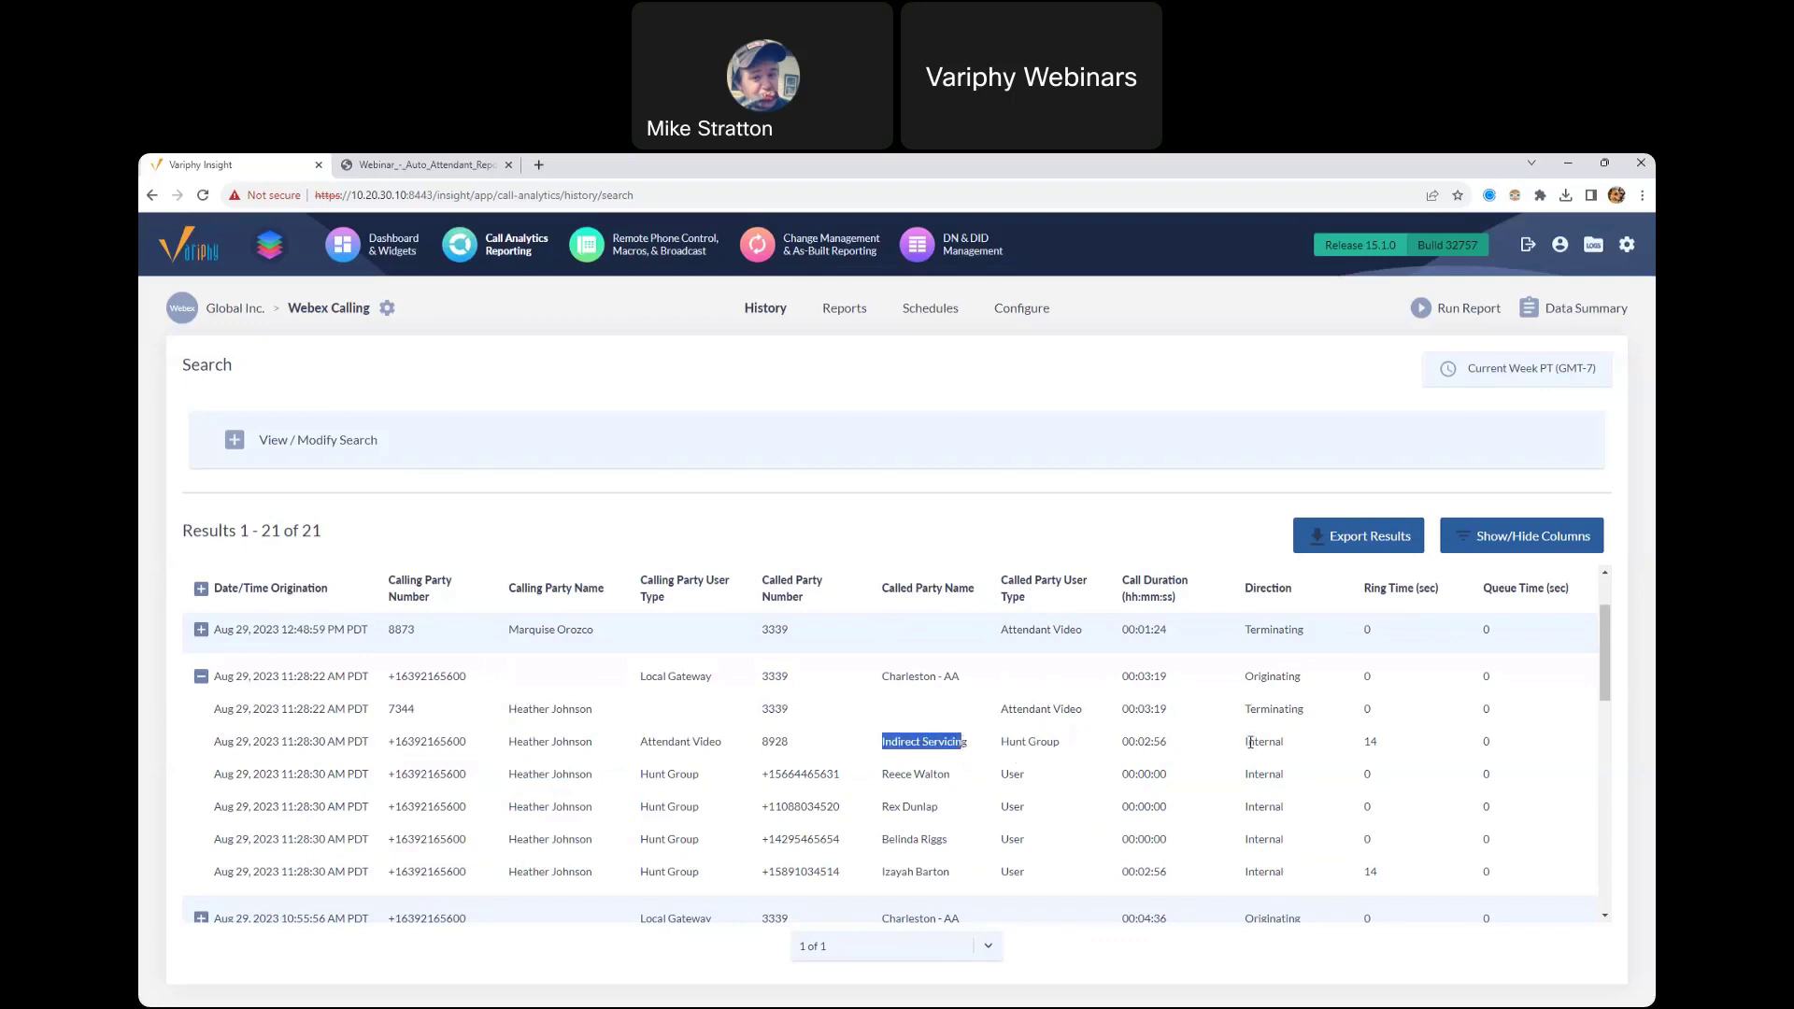
drag(1122, 740, 1166, 735)
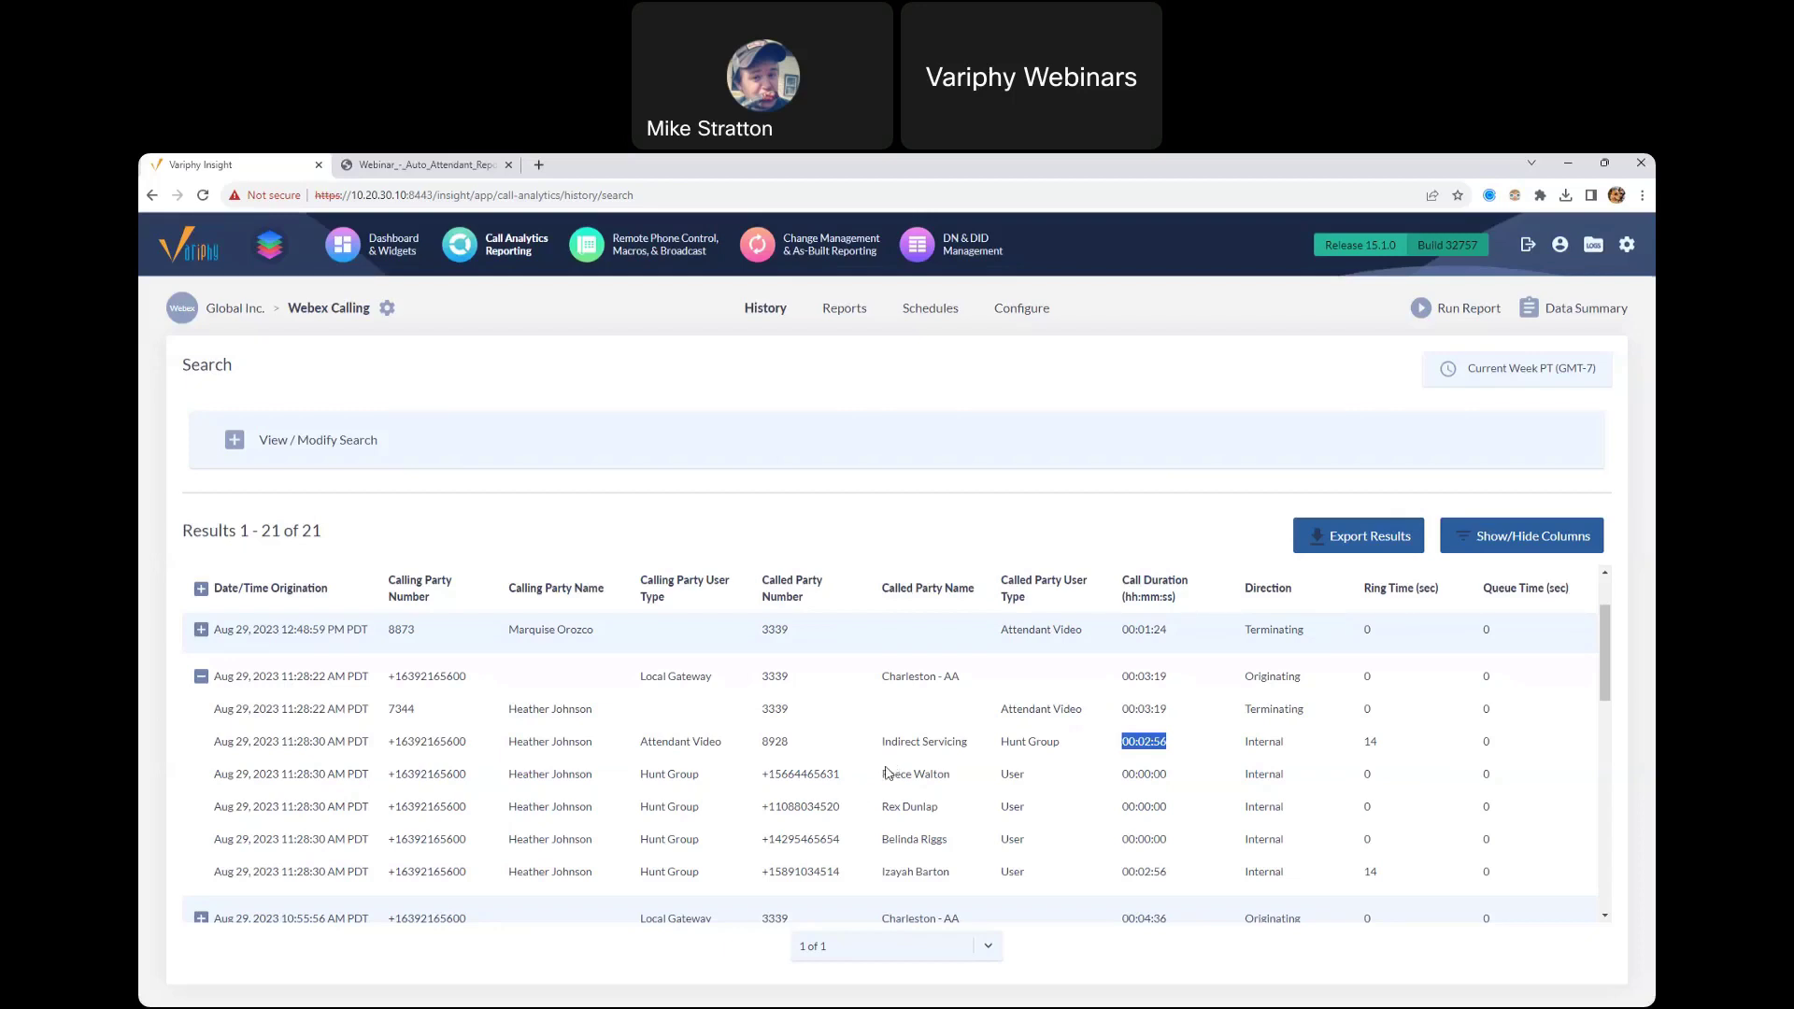
Step: Compare the call durations of the individual hunt group agent legs with the duration of the hunt group leg
drag(882, 773, 888, 774)
drag(1120, 773, 1149, 675)
drag(1121, 774, 1122, 839)
drag(883, 873, 903, 873)
drag(1127, 872, 1176, 875)
drag(1010, 747, 1044, 748)
drag(1136, 741, 1157, 747)
drag(1008, 776, 999, 804)
drag(1121, 741, 1169, 746)
triple_click(1005, 580)
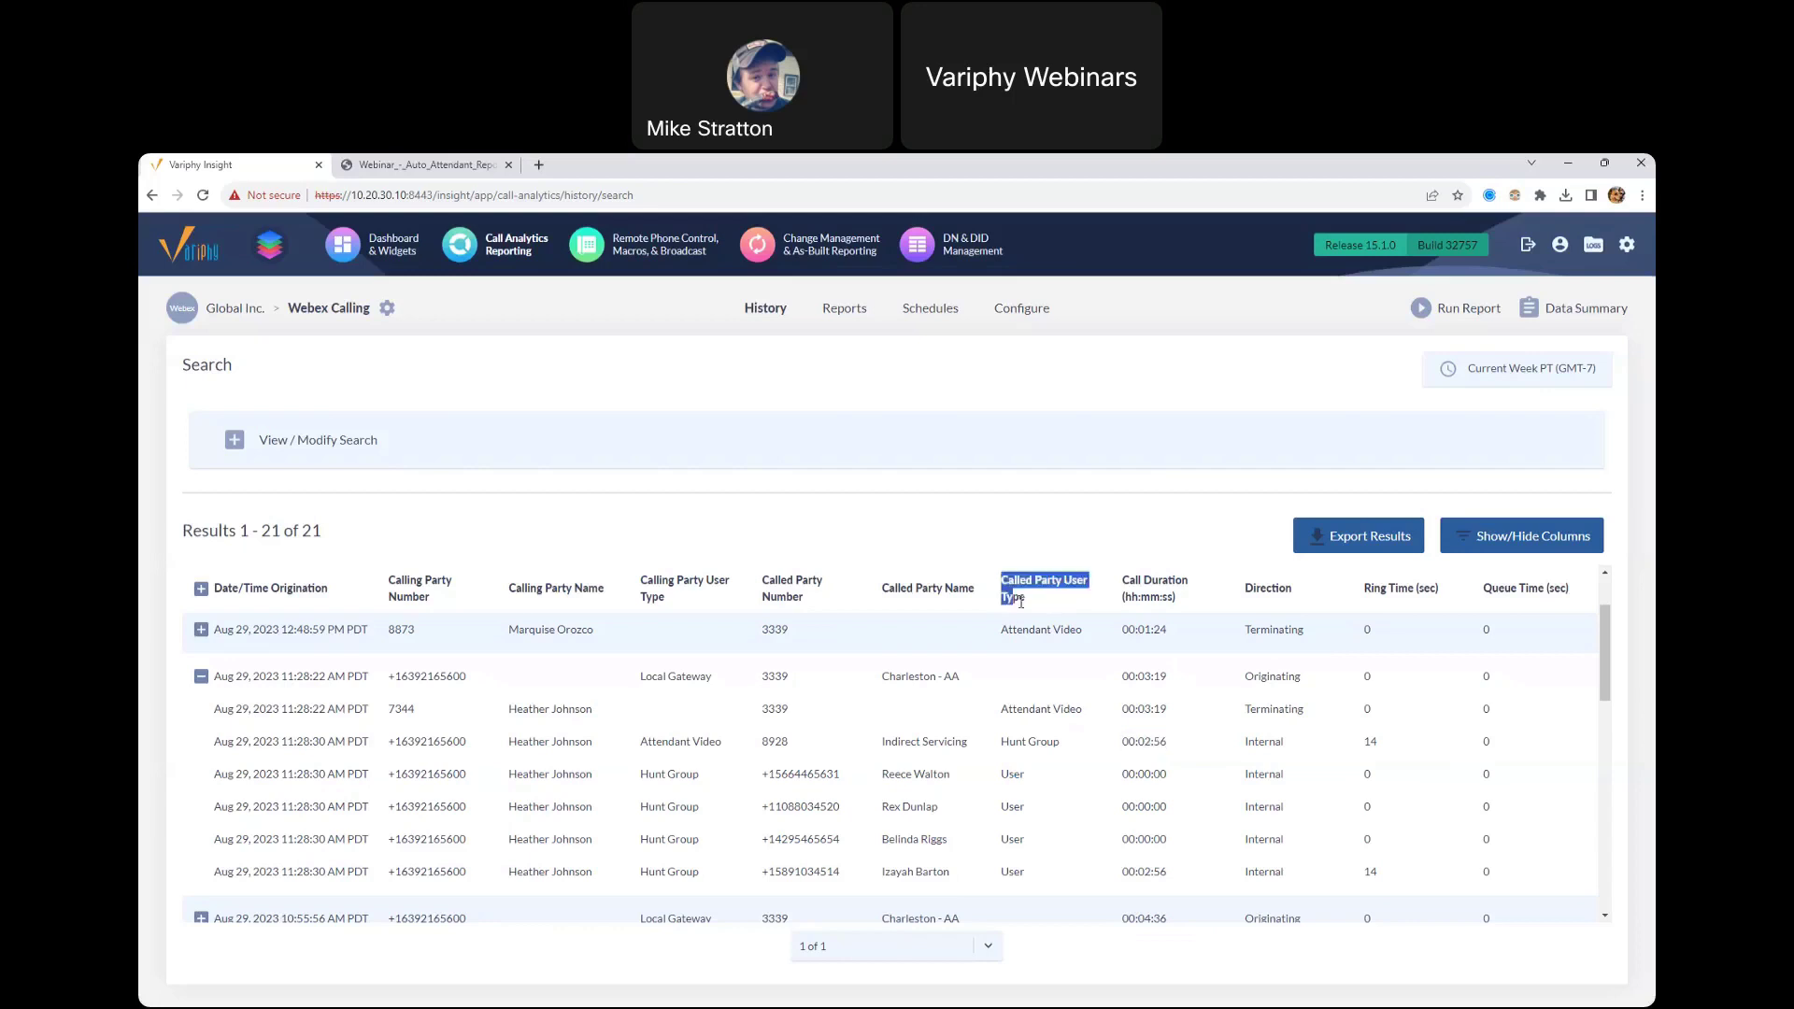
click(1168, 751)
triple_click(1168, 750)
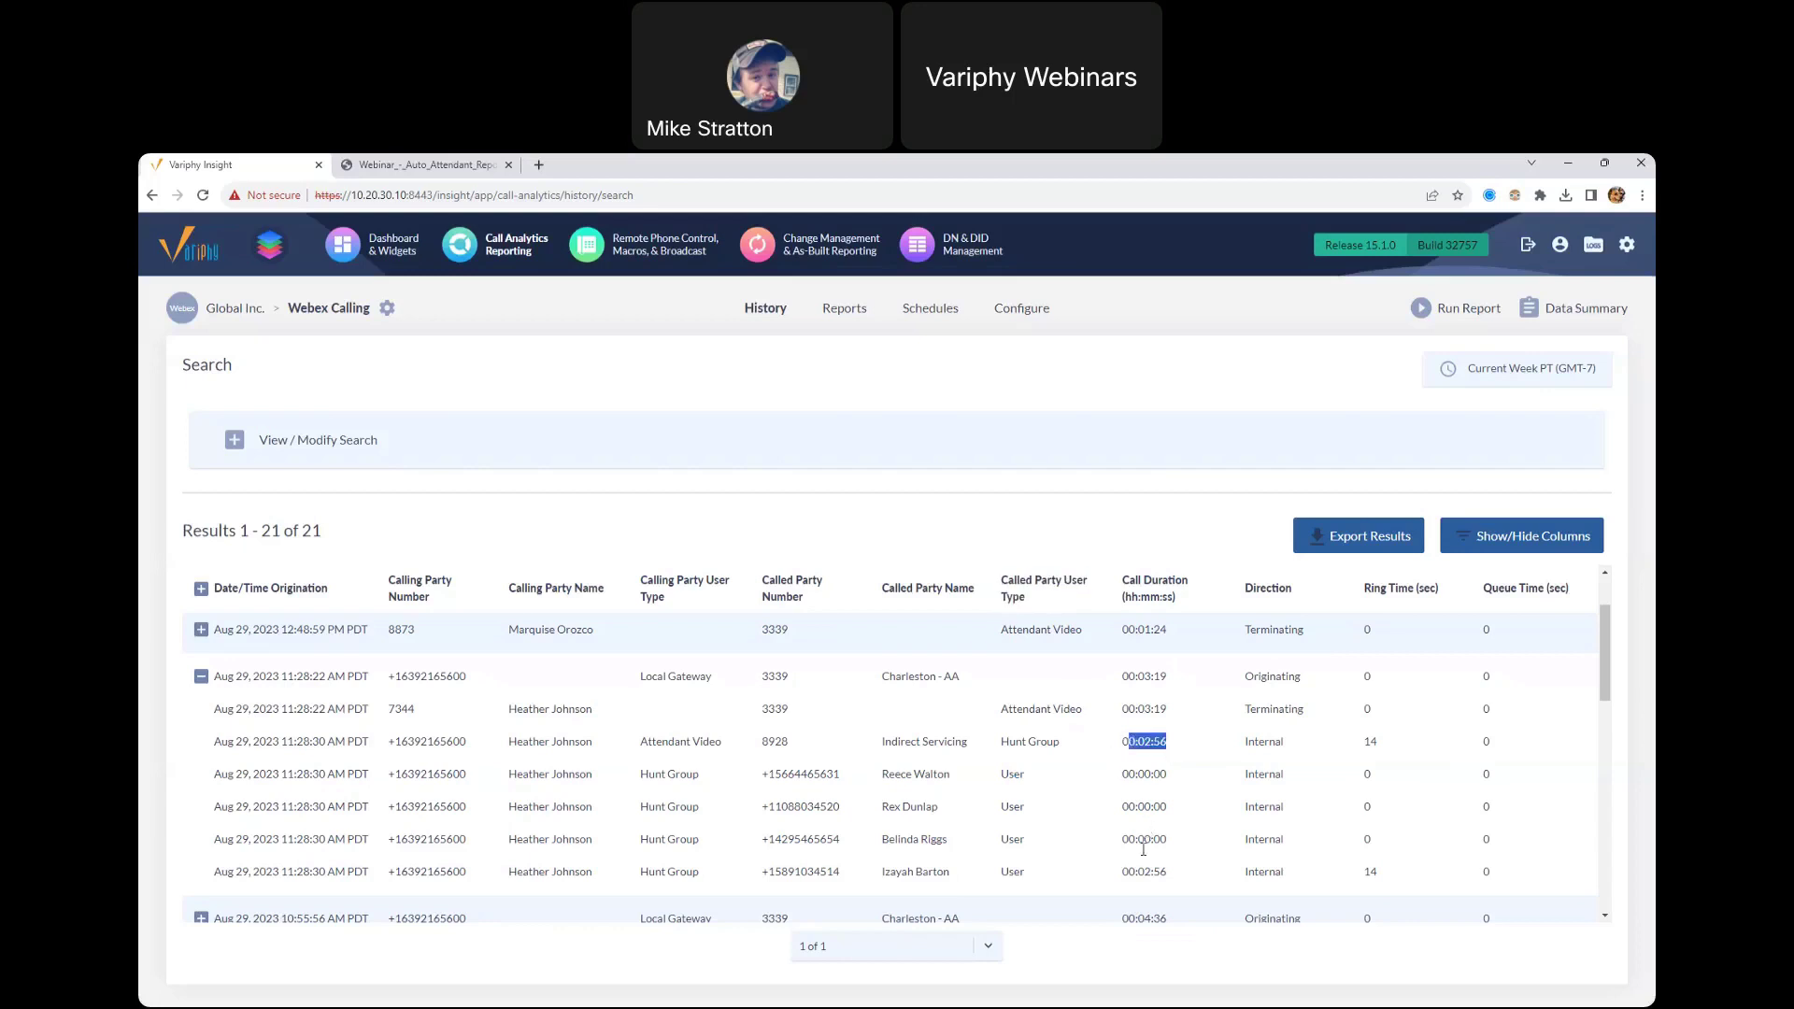
drag(1129, 872, 1157, 873)
Step: Reopen the search criteria and replace the called hunt group criterion with a Called Queue criterion
click(476, 460)
click(910, 679)
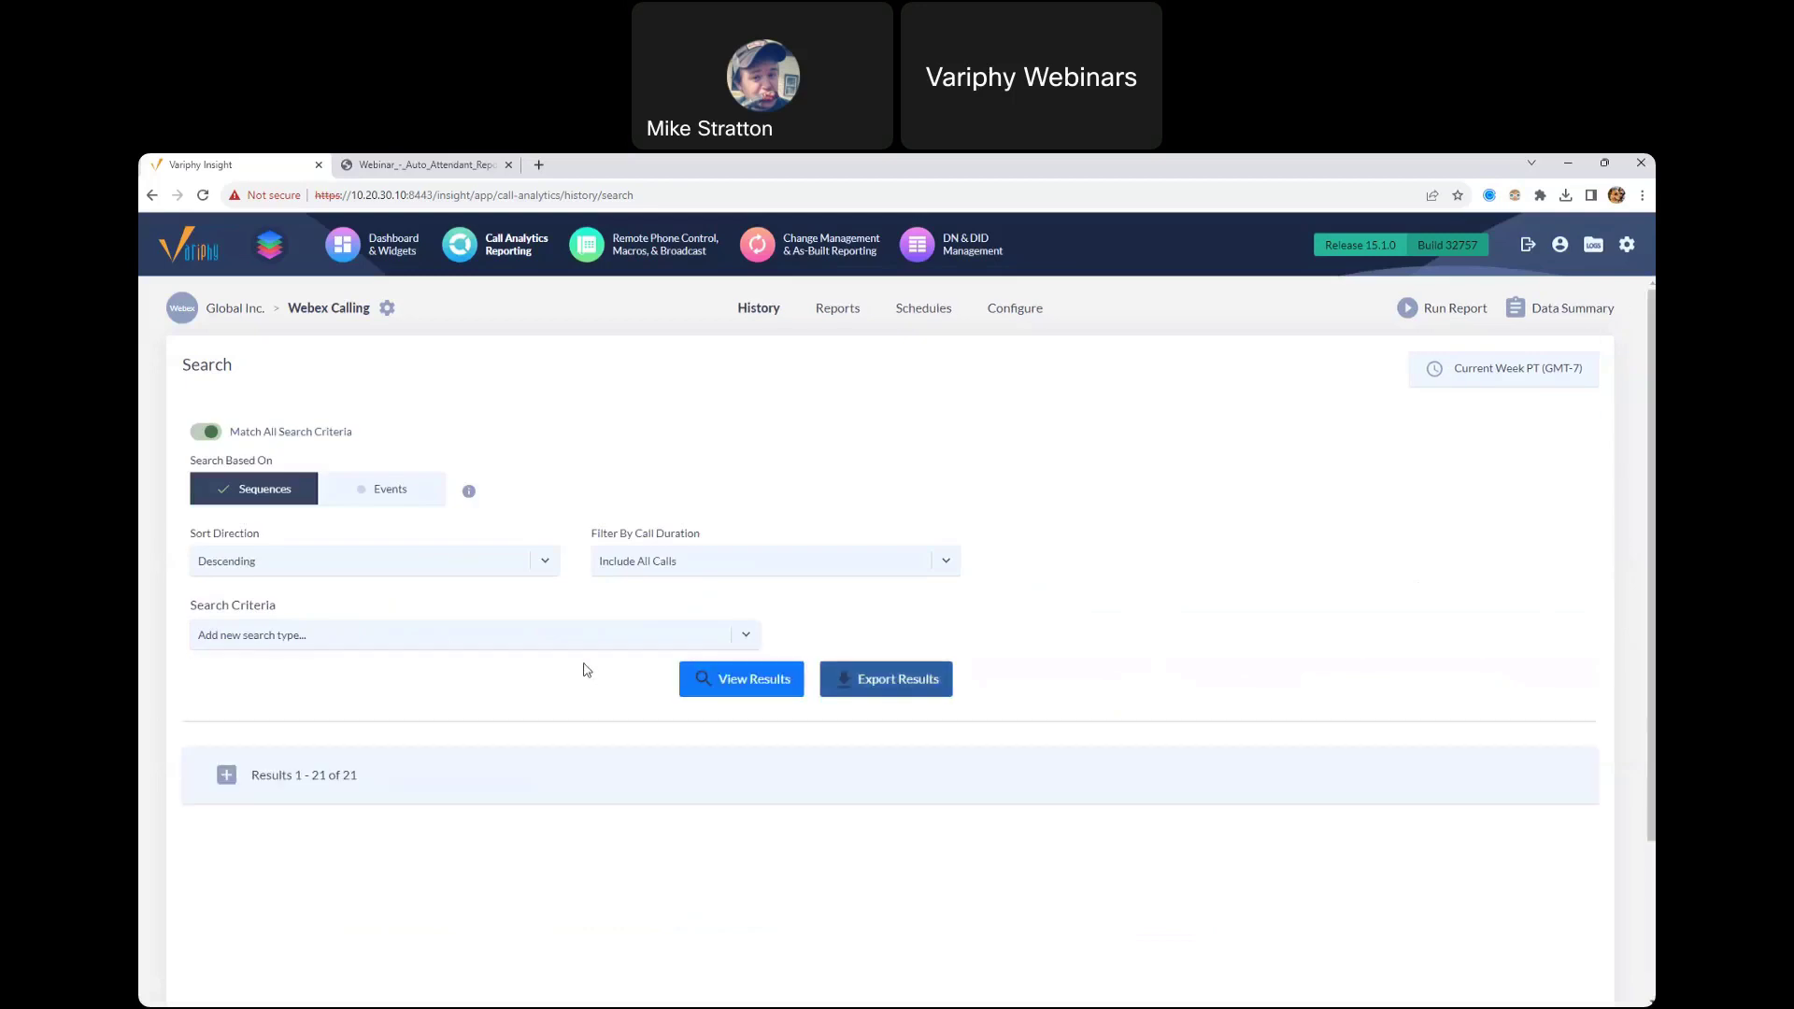
click(576, 644)
text(queue)
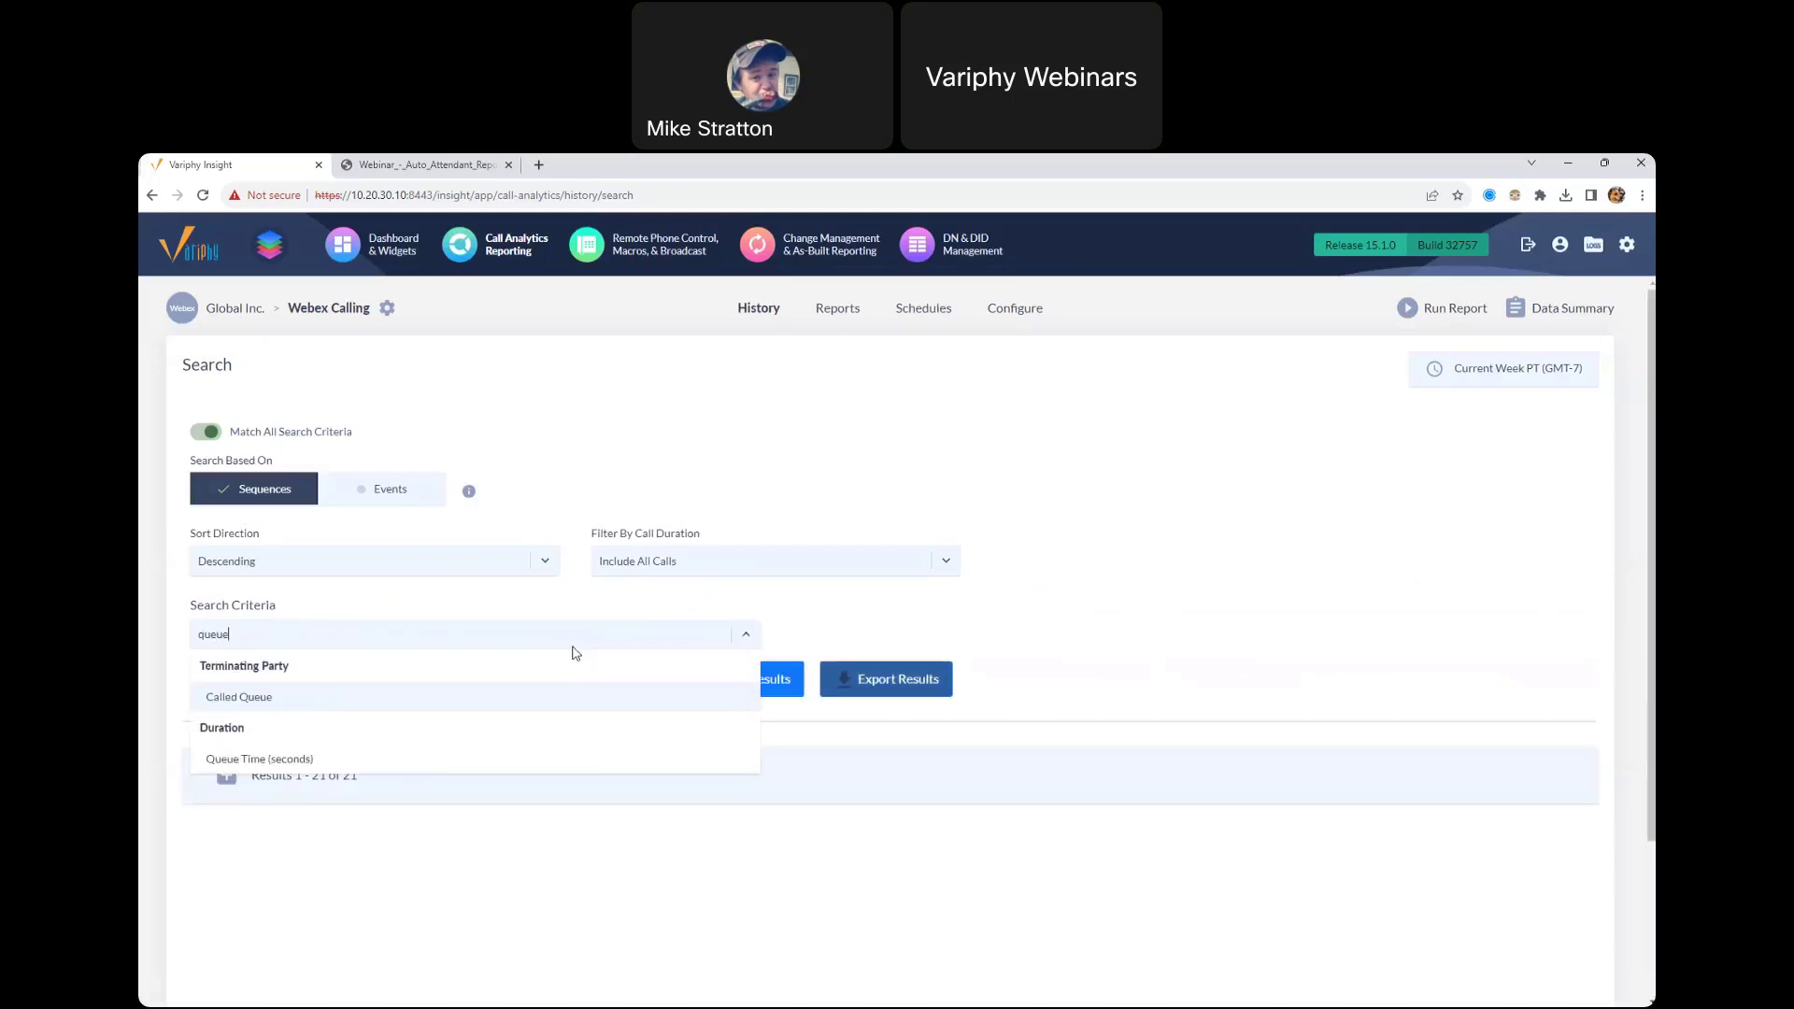
click(496, 701)
click(838, 635)
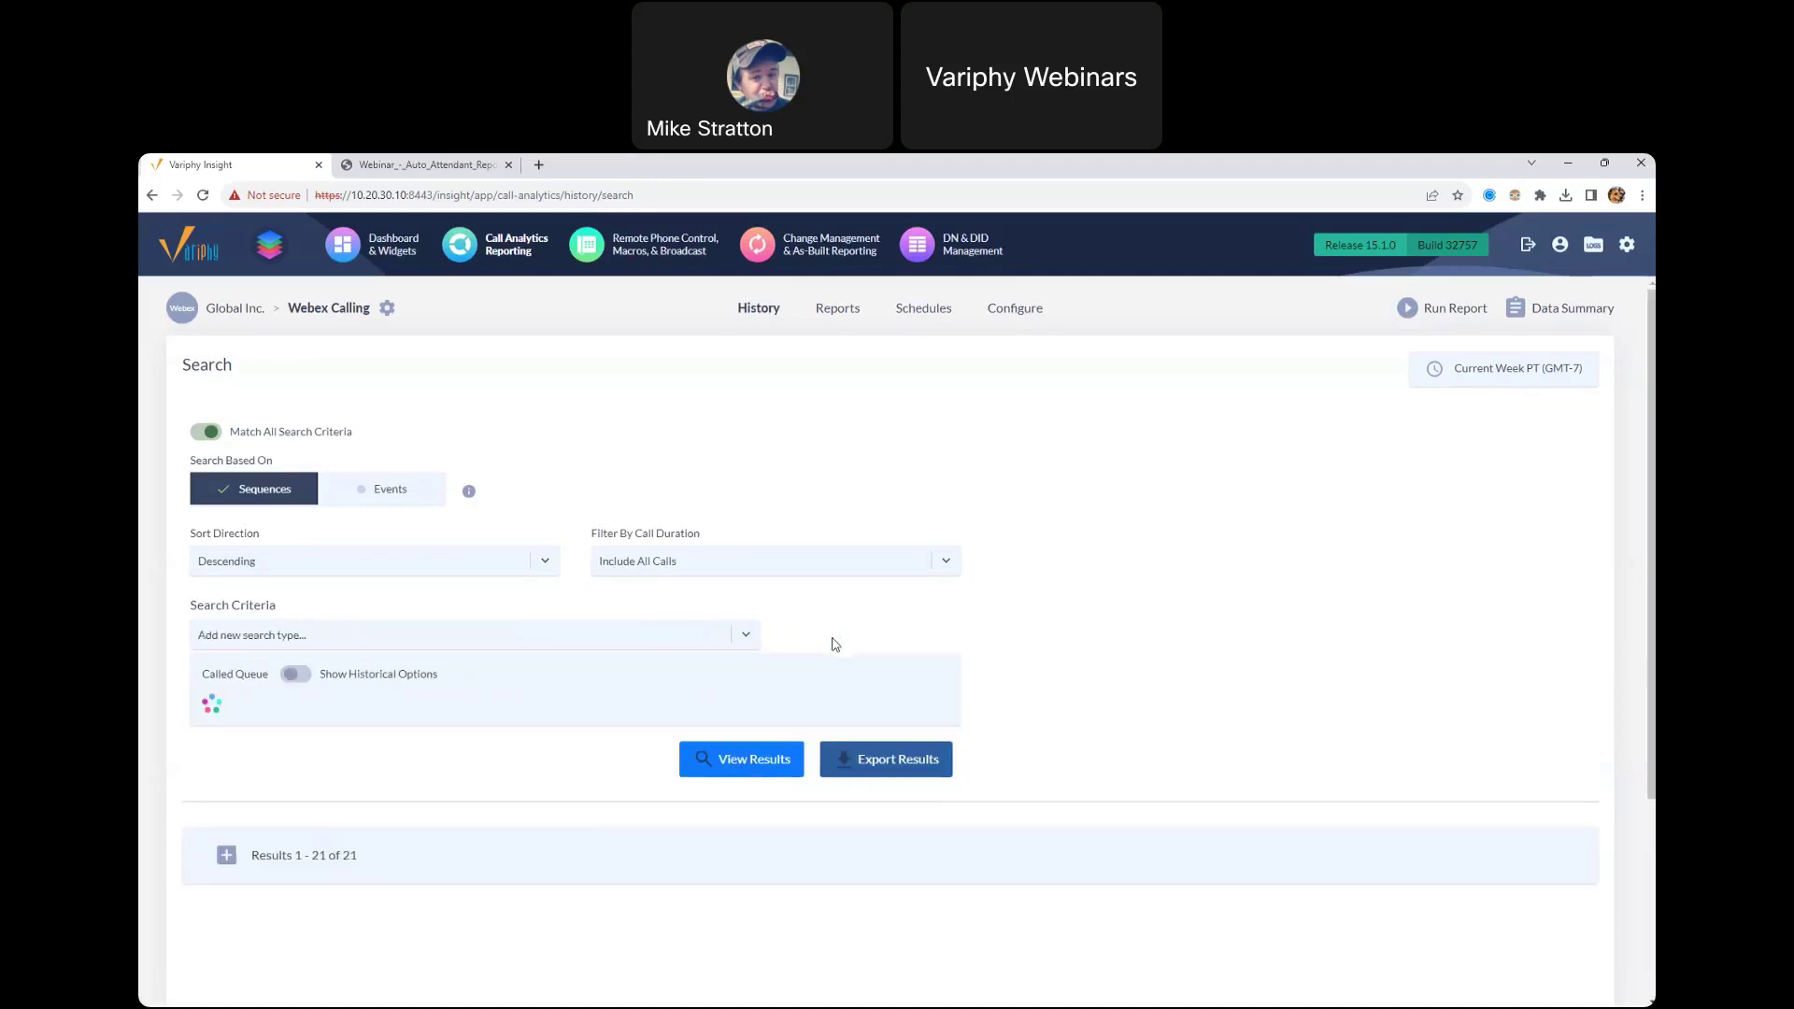
Step: Select Finance - CQ, Administration - CQ and two more queues as called queues, and view the matching call sequences
click(361, 711)
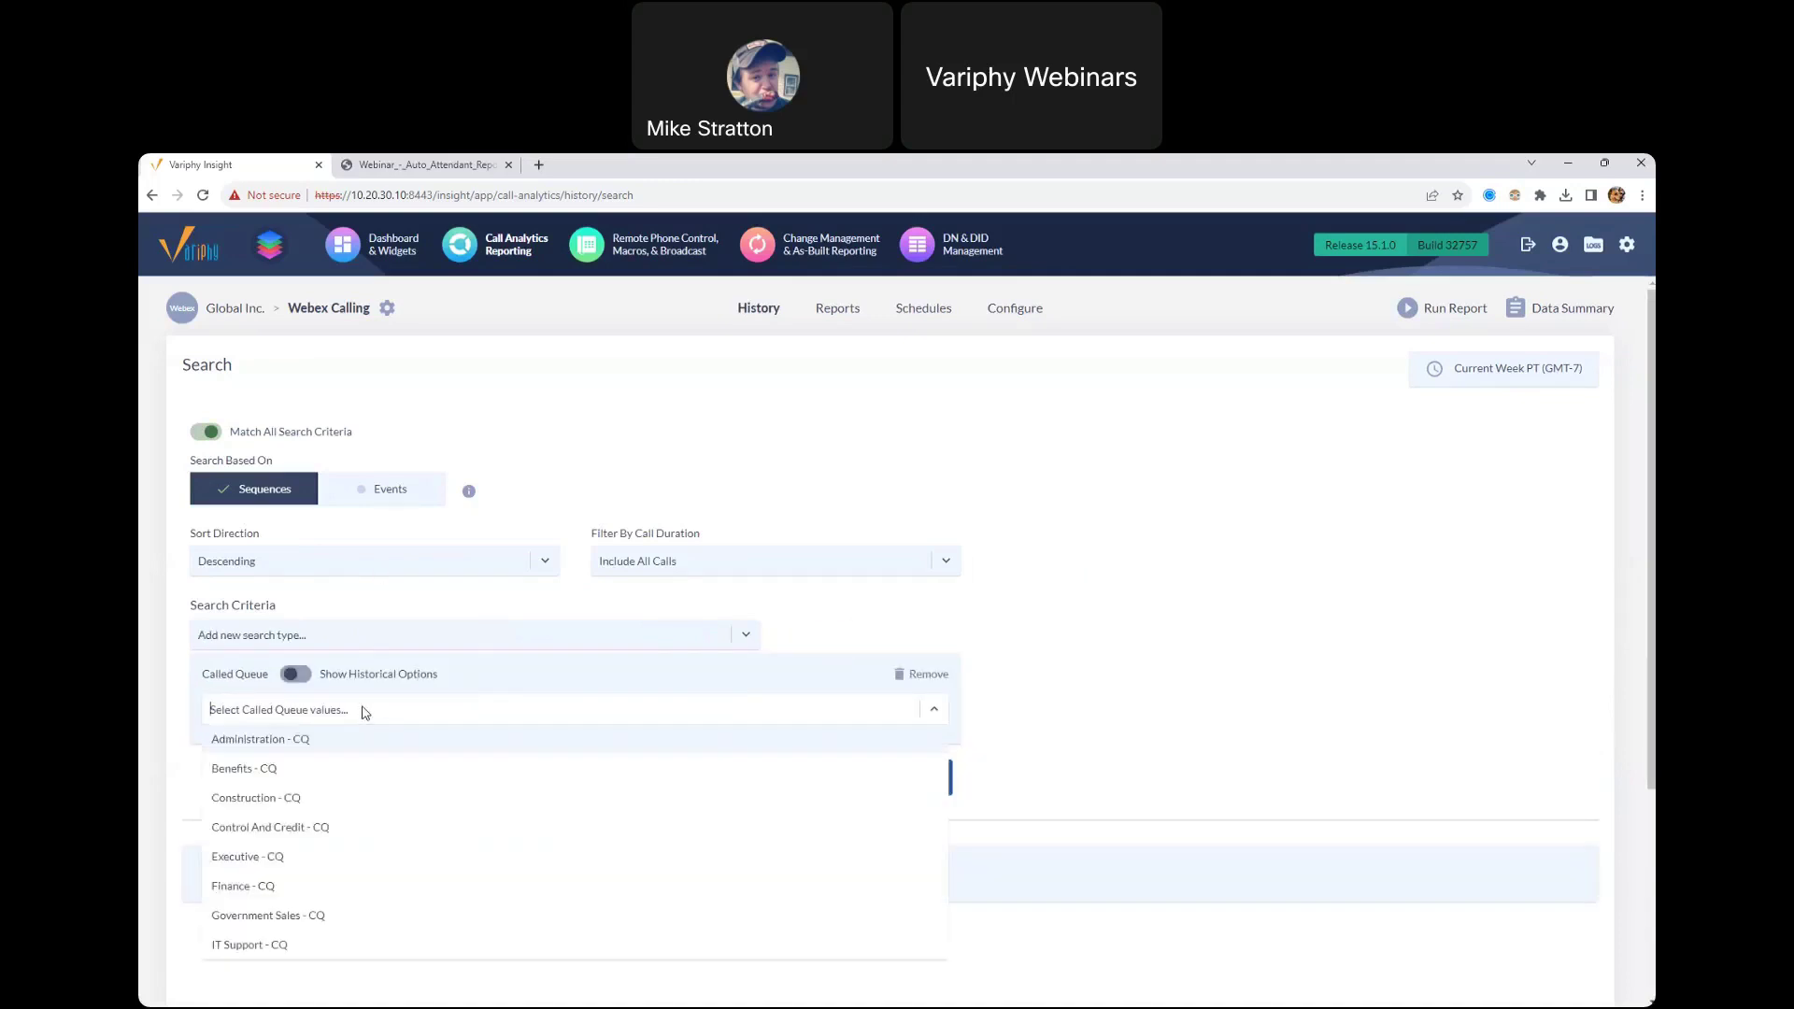
click(308, 885)
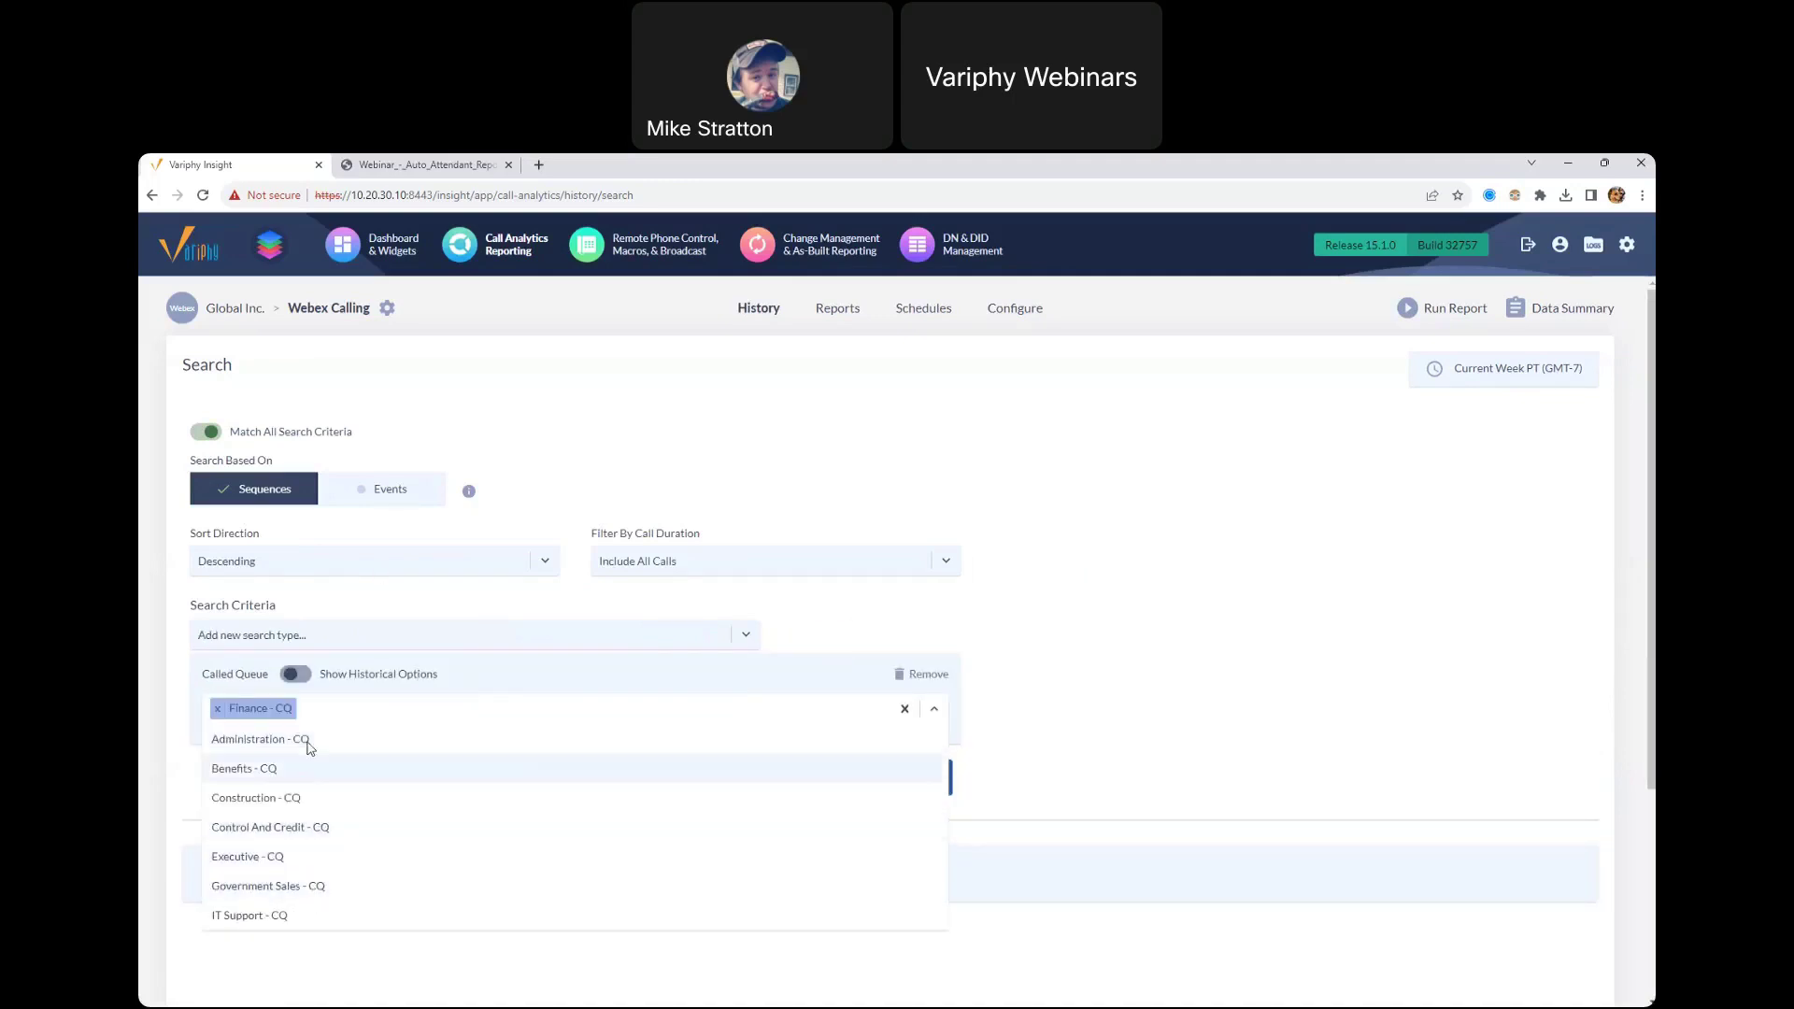
click(308, 739)
click(308, 800)
click(308, 827)
click(1159, 755)
click(743, 777)
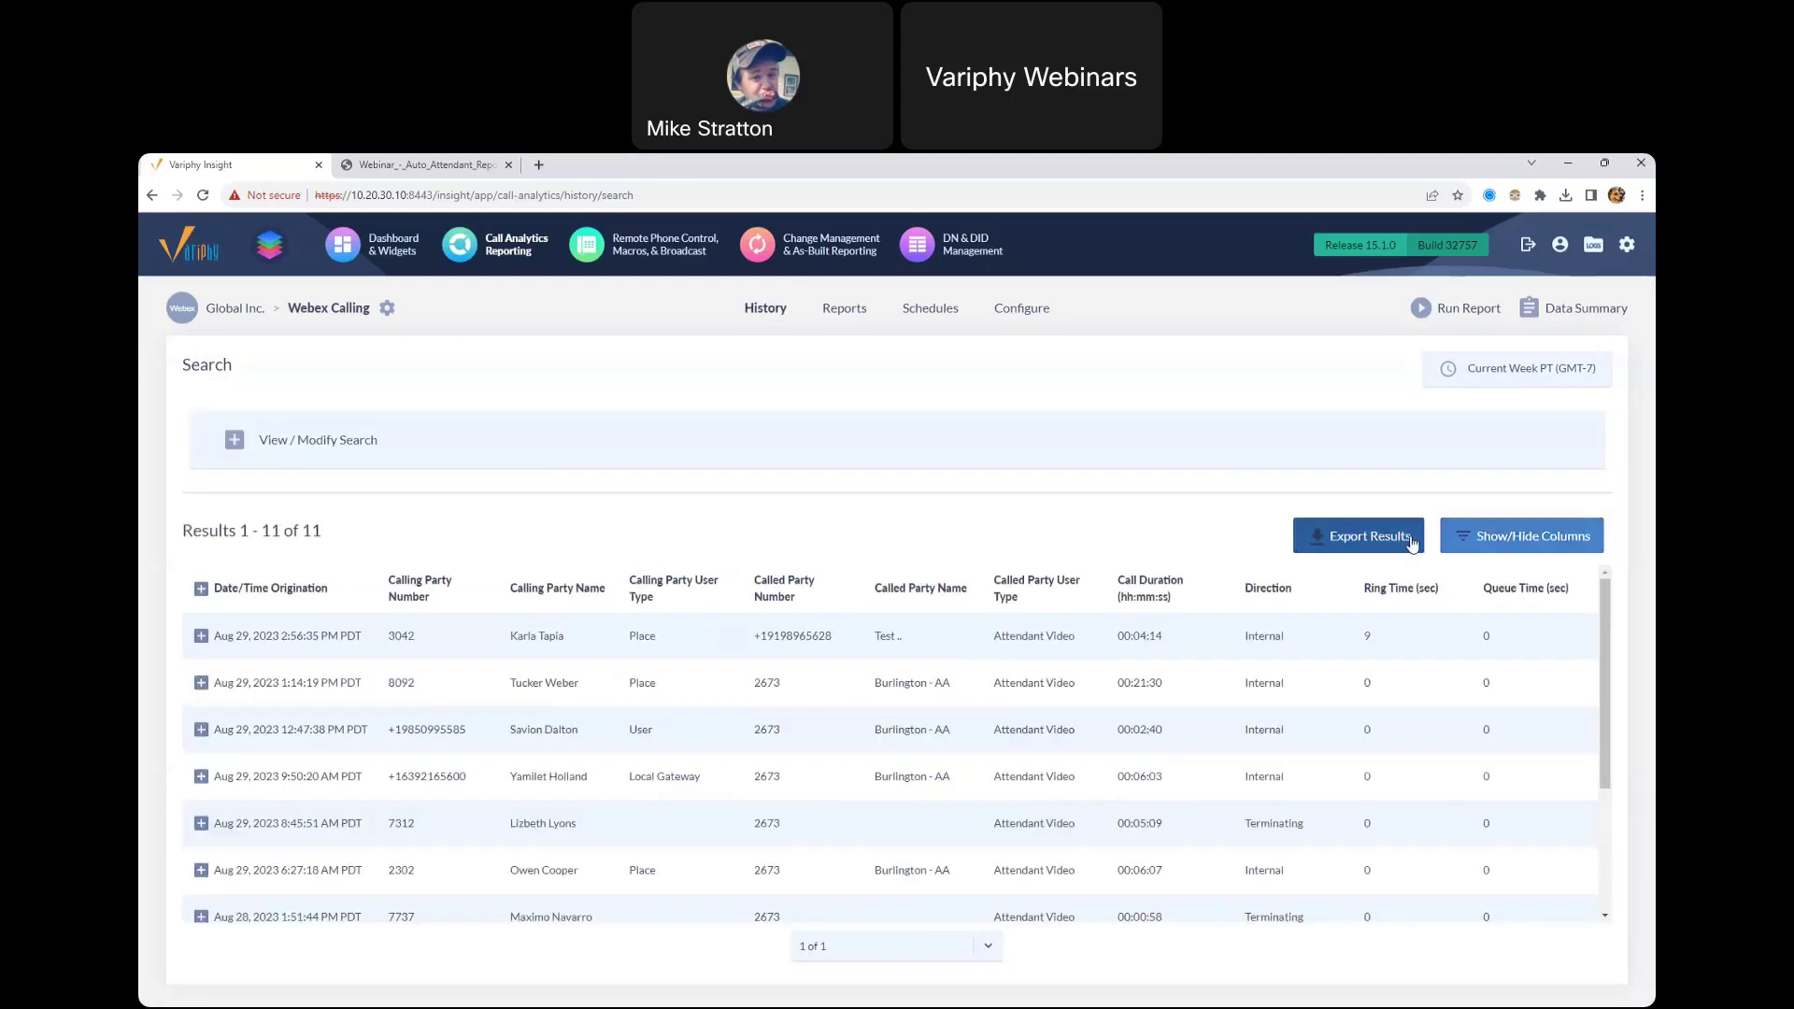
Step: Expand the Aug 29, 2023 12:47:38 PM call sequence and examine its Call Center Premium leg and user legs
click(200, 728)
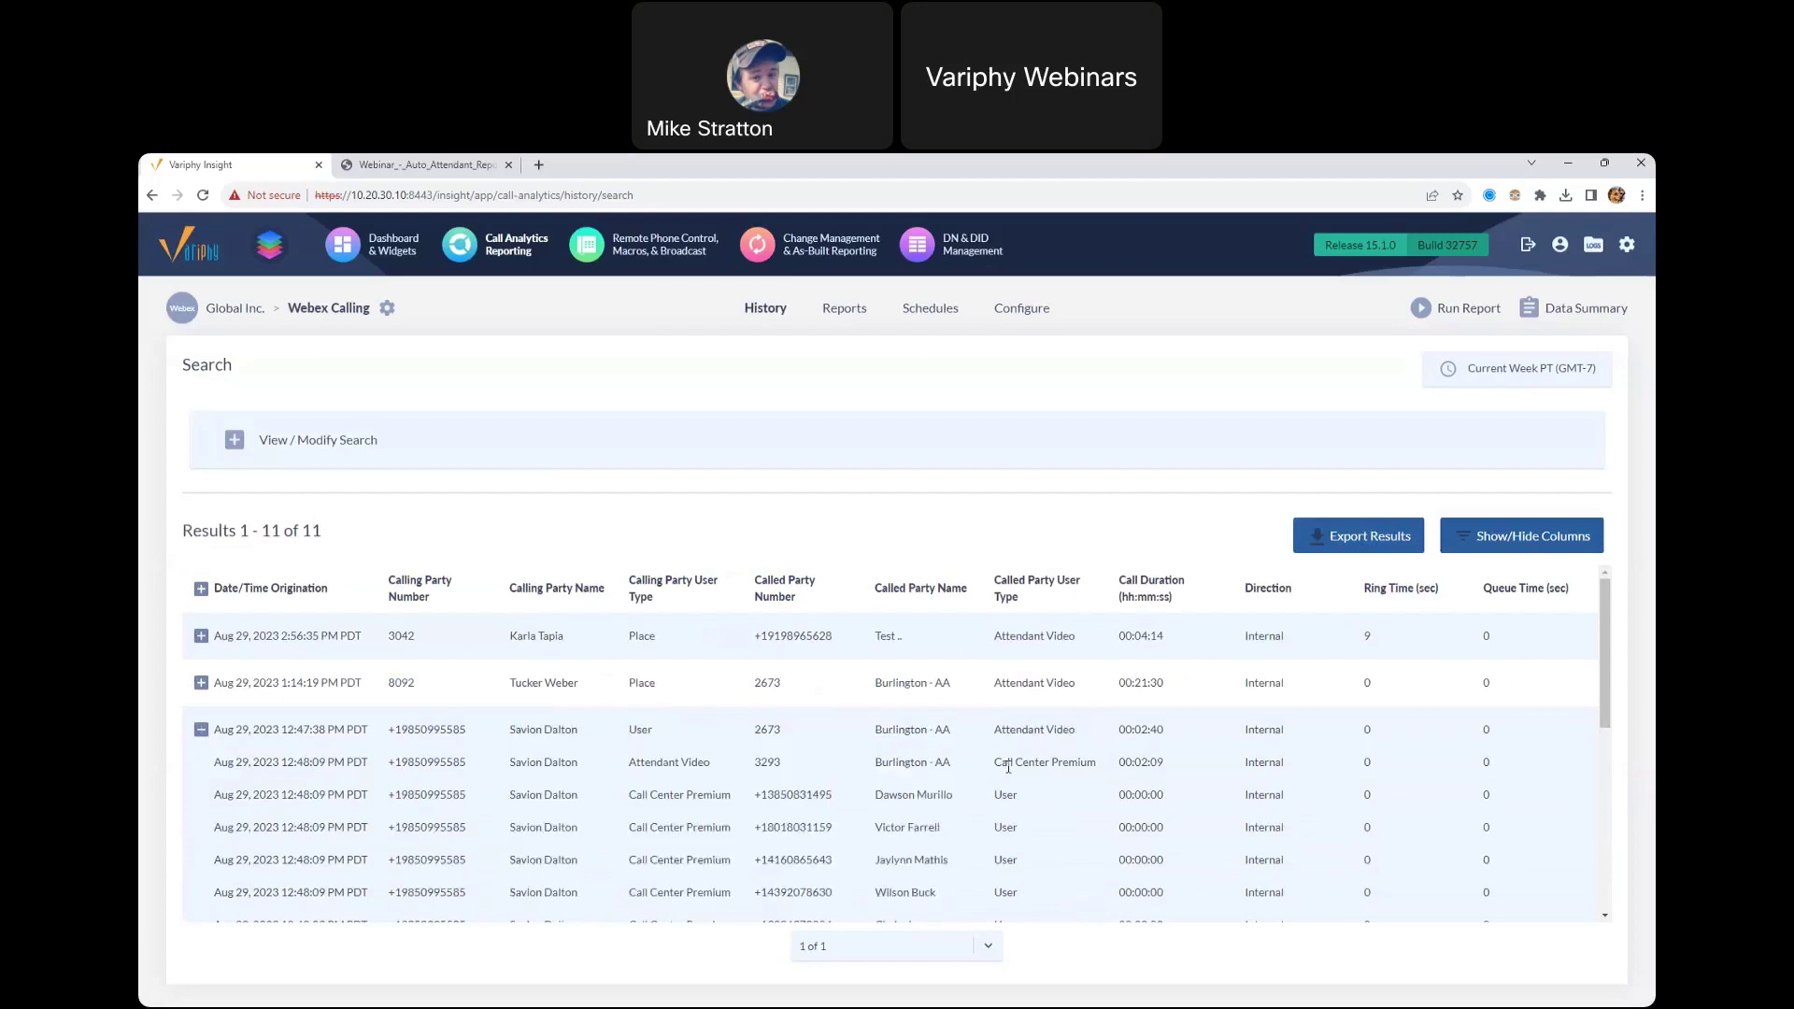
drag(994, 764, 1102, 768)
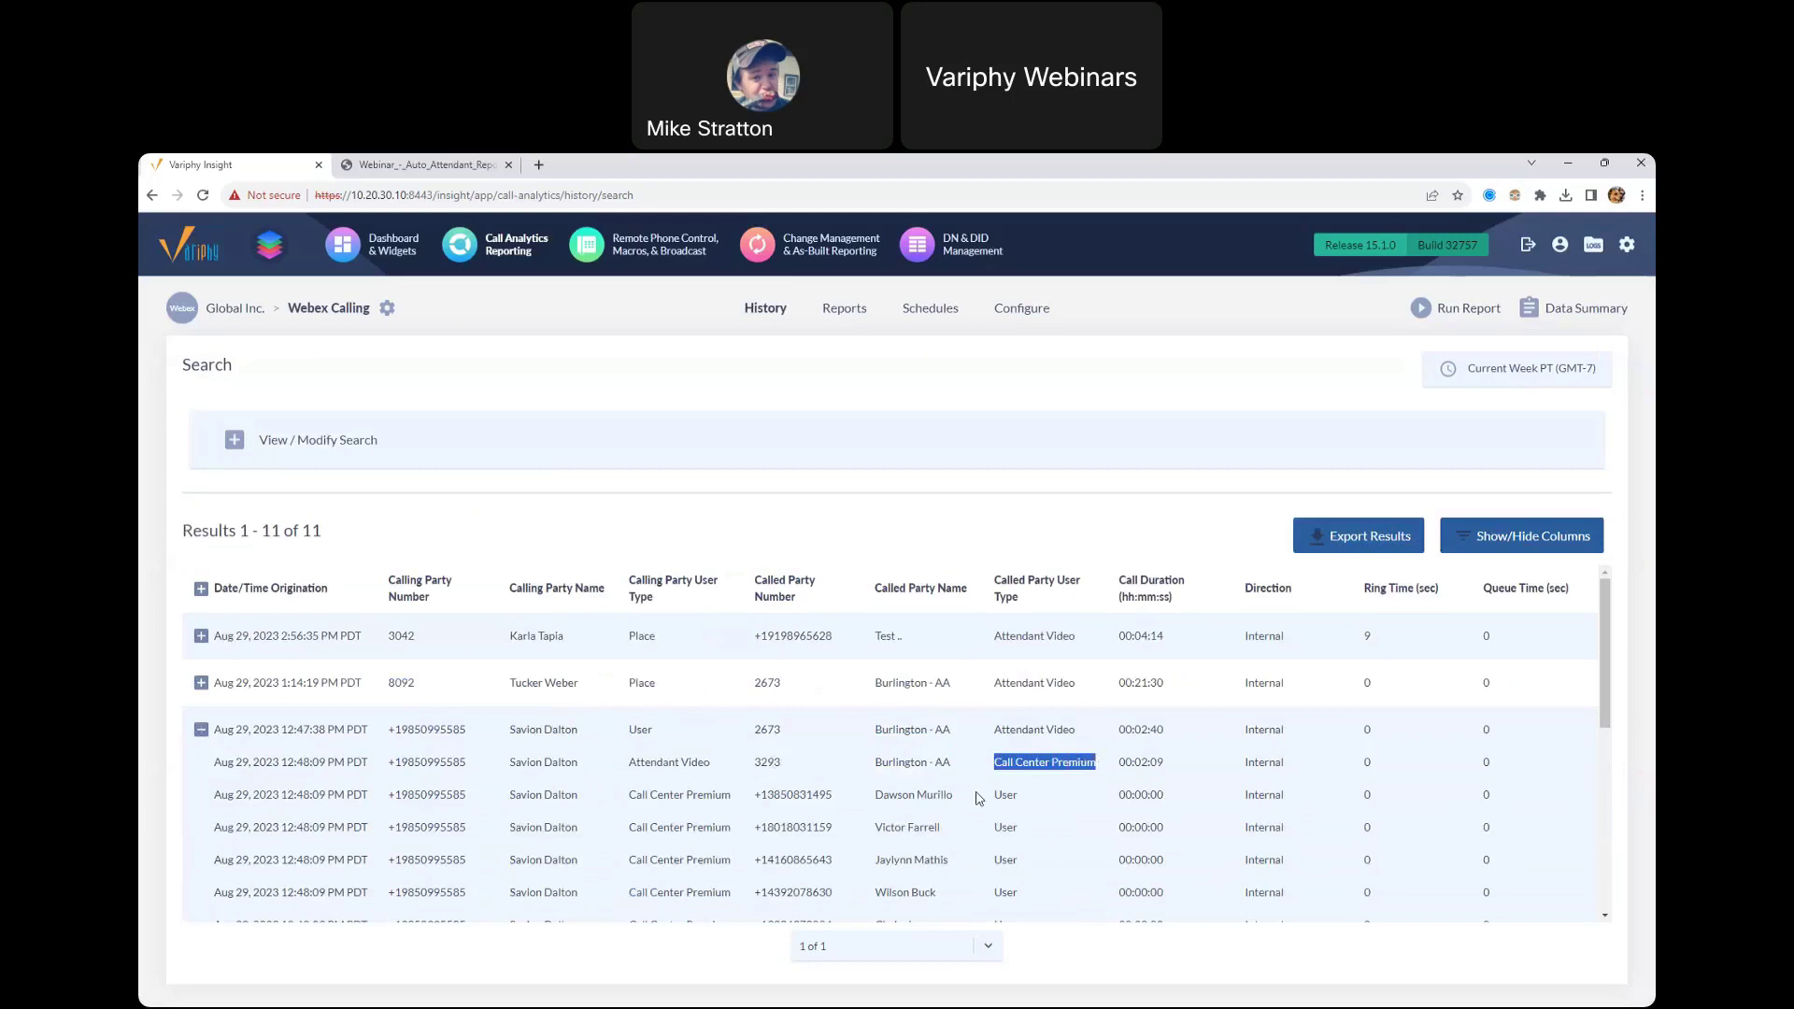
drag(1006, 828, 1018, 827)
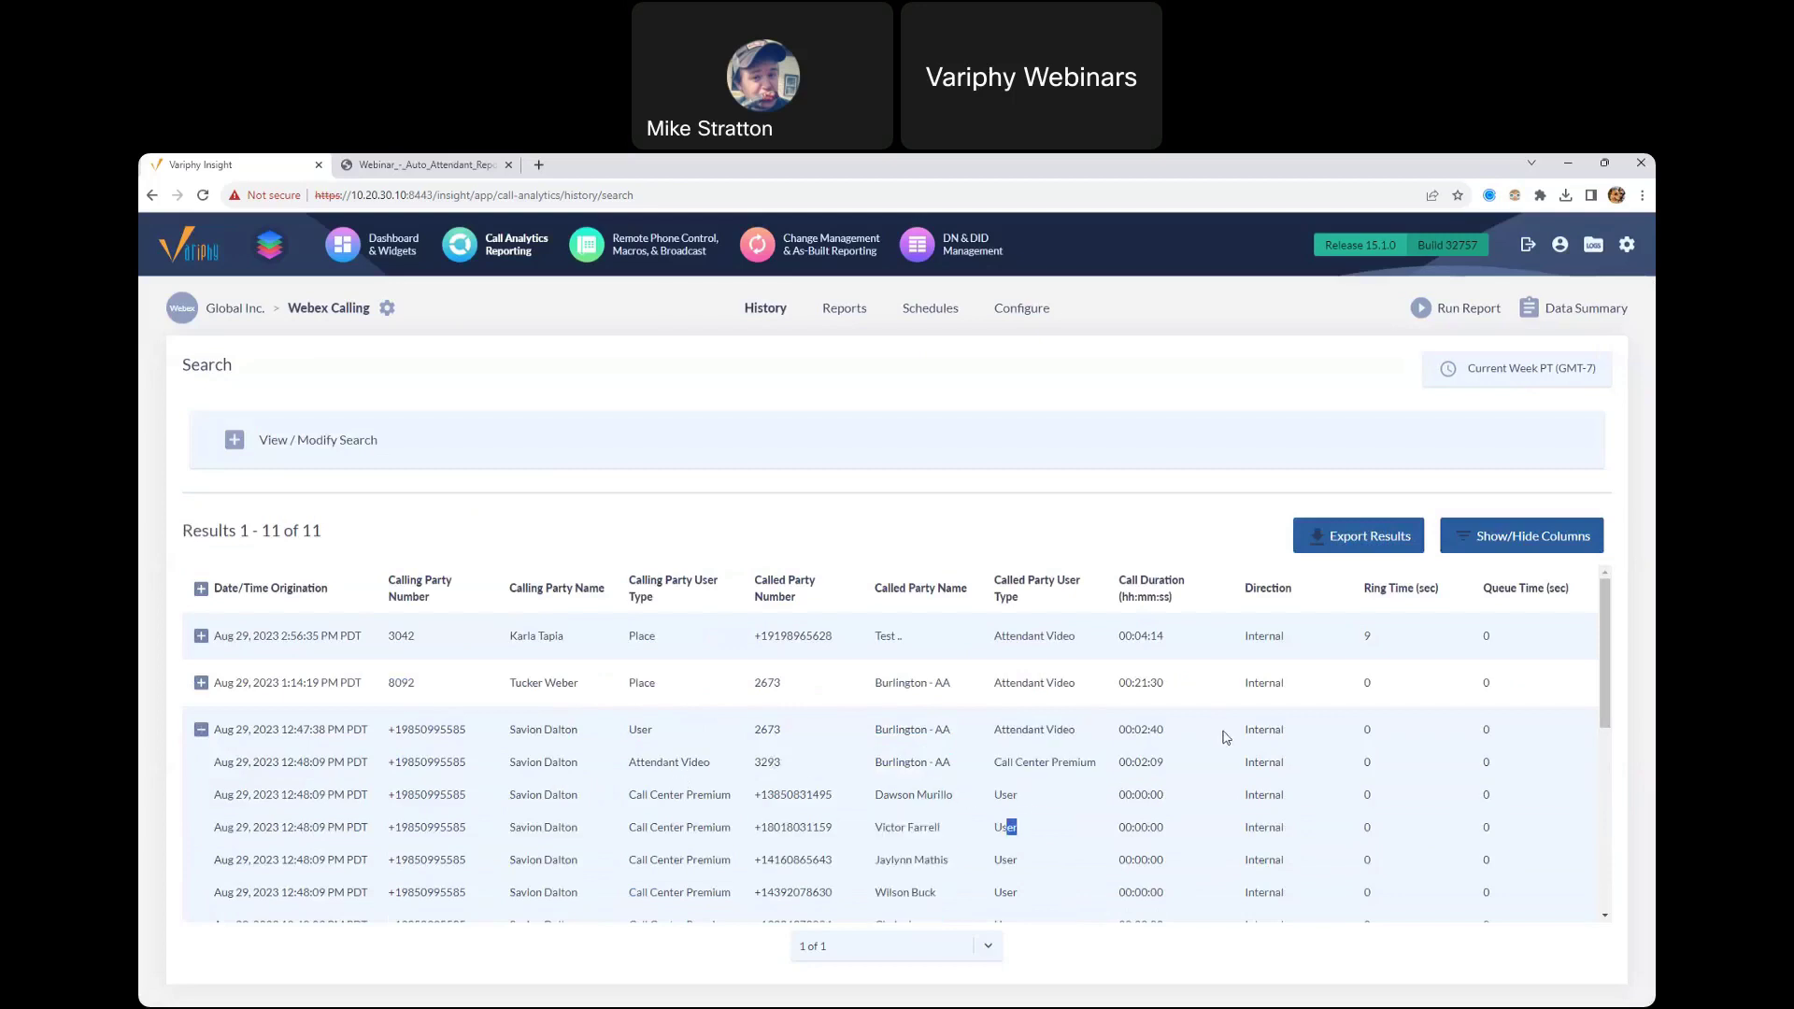
scroll(1603, 669, down, 2)
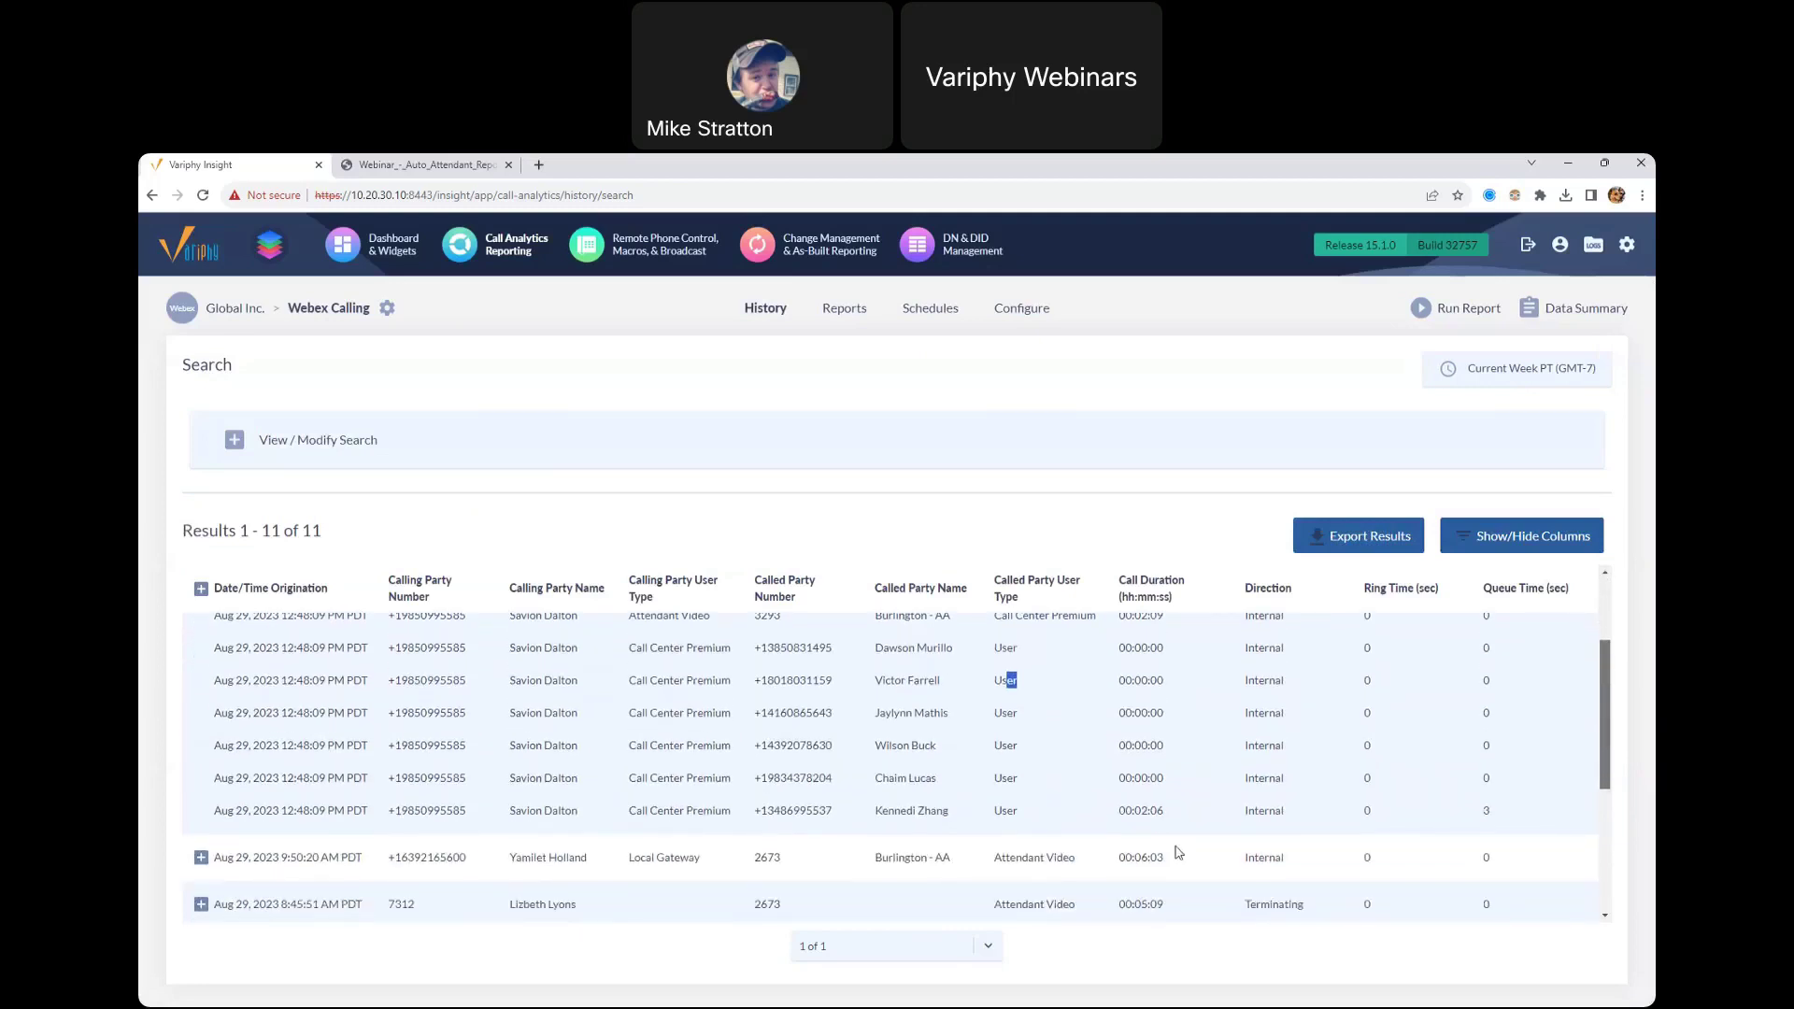
Step: Compare the call queue leg's duration with the answering agent's duration and check that agent's queue time
drag(1115, 811, 1174, 791)
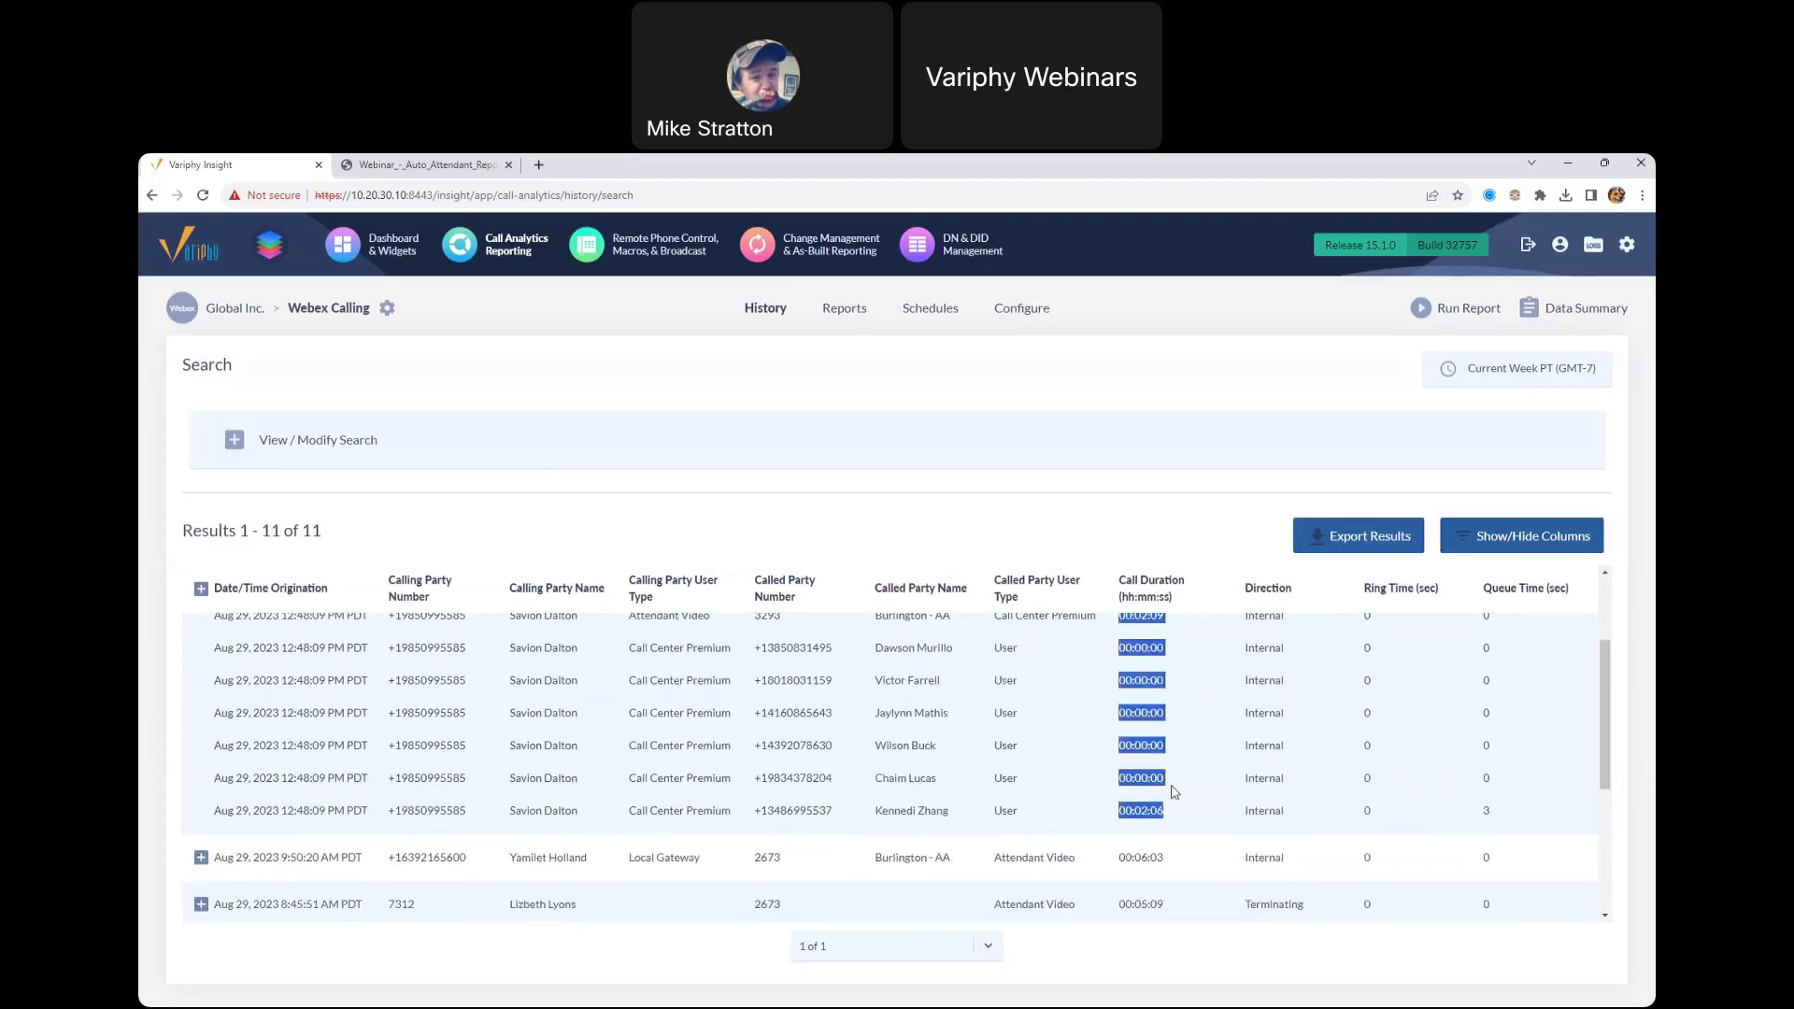
click(1135, 618)
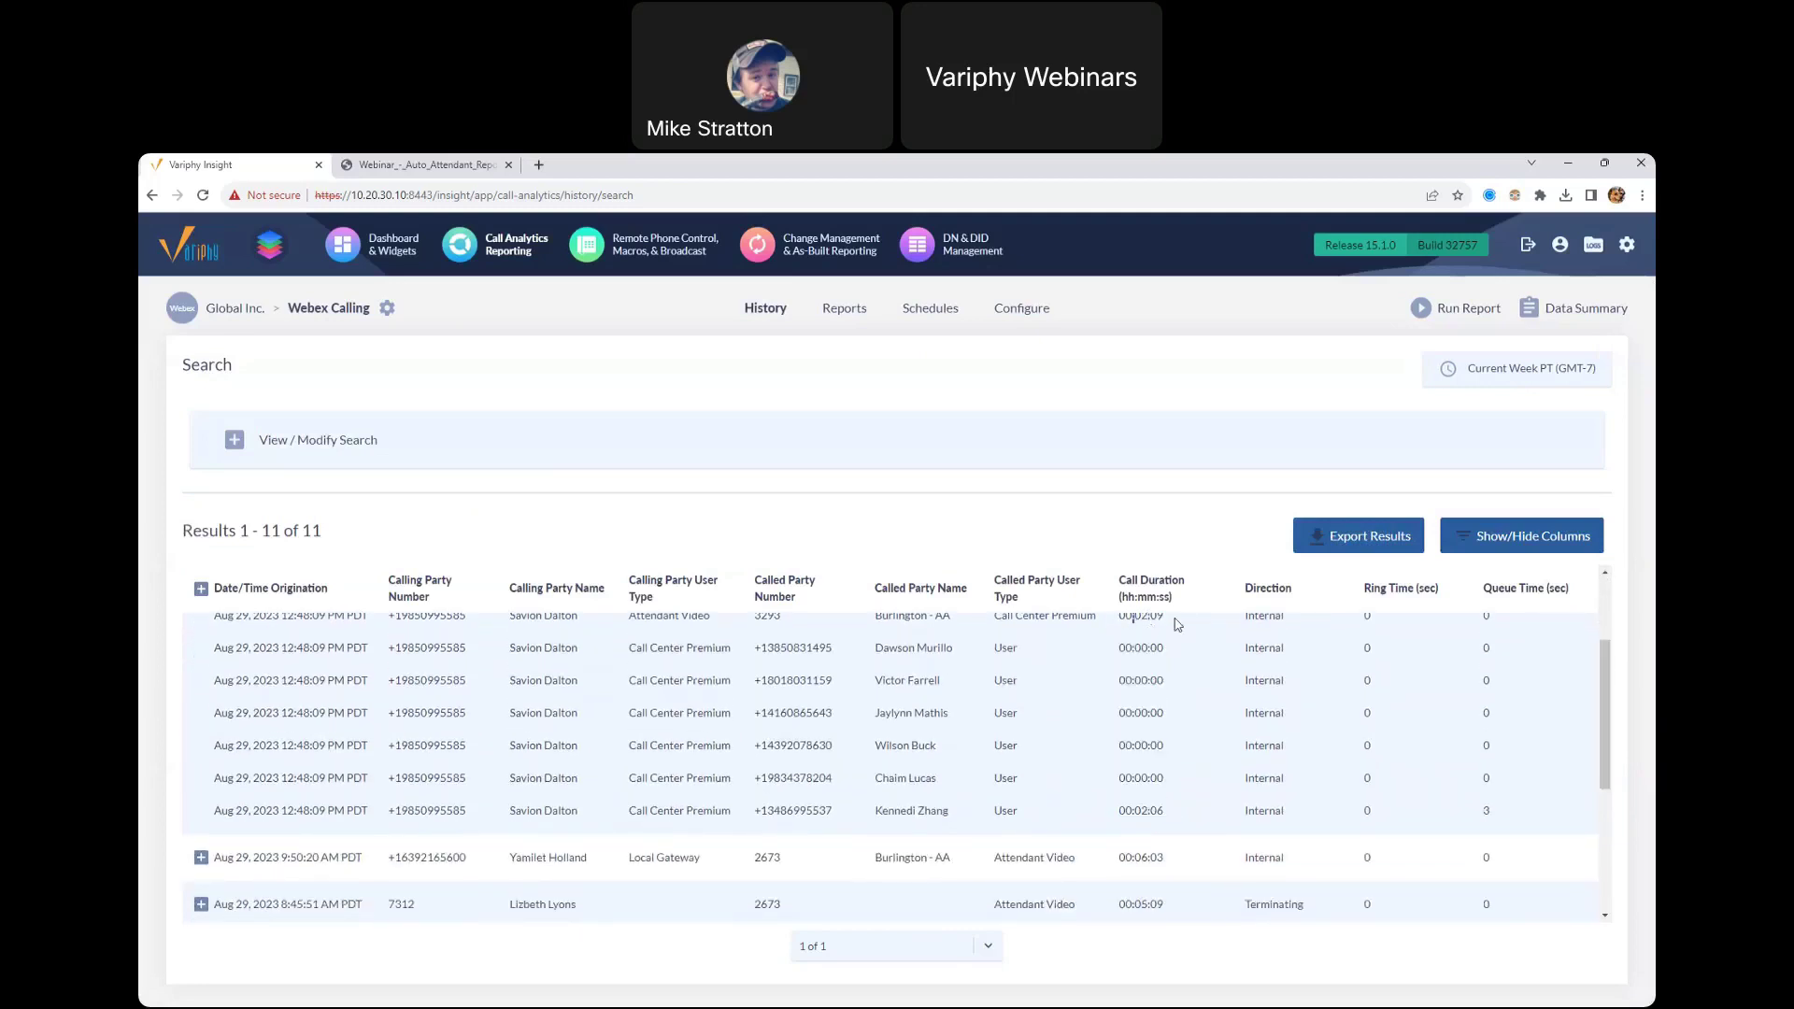
drag(1133, 618, 1177, 624)
drag(1121, 809, 1175, 814)
drag(1141, 619, 1168, 622)
drag(1141, 812, 1175, 817)
double_click(1491, 811)
Step: Go to the Webex Calling reports and open TEMPLATE - Hunt Group Summary Report for editing
click(846, 314)
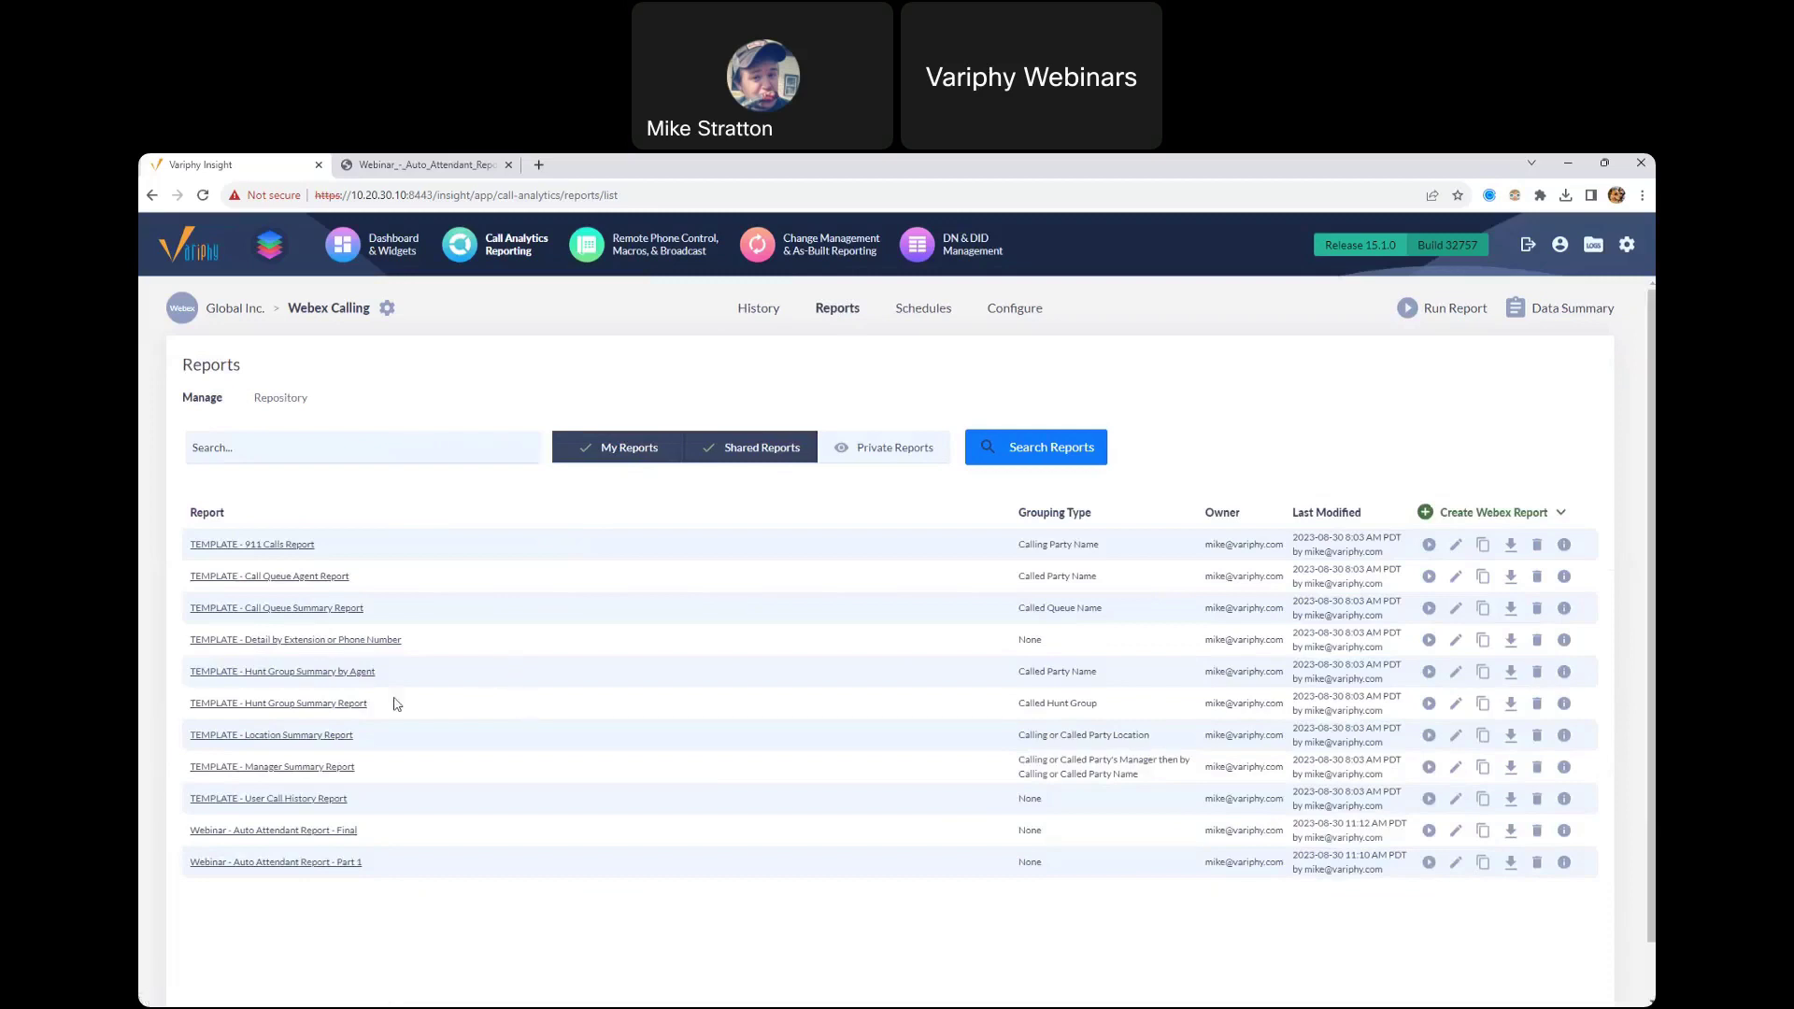
click(315, 675)
click(324, 712)
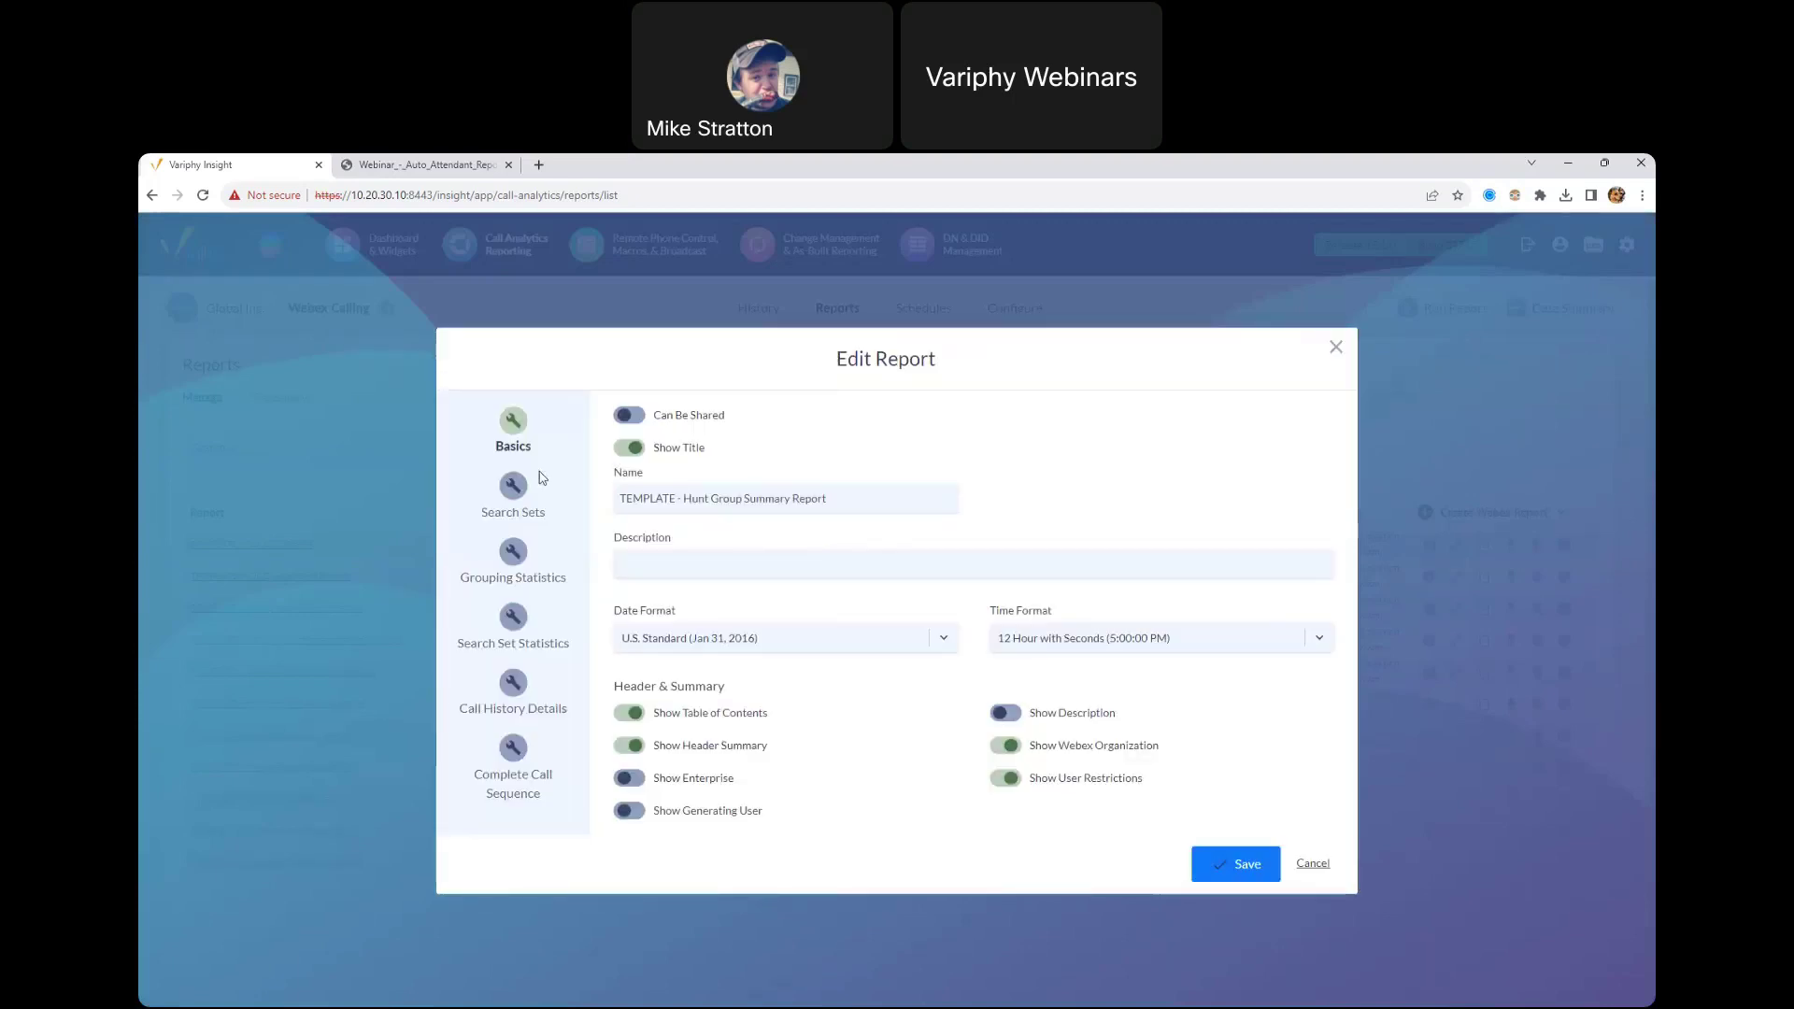
Step: In the report's Hunt Group search set, replace the called hunt group with Chicago Office - Hunt Group
click(534, 495)
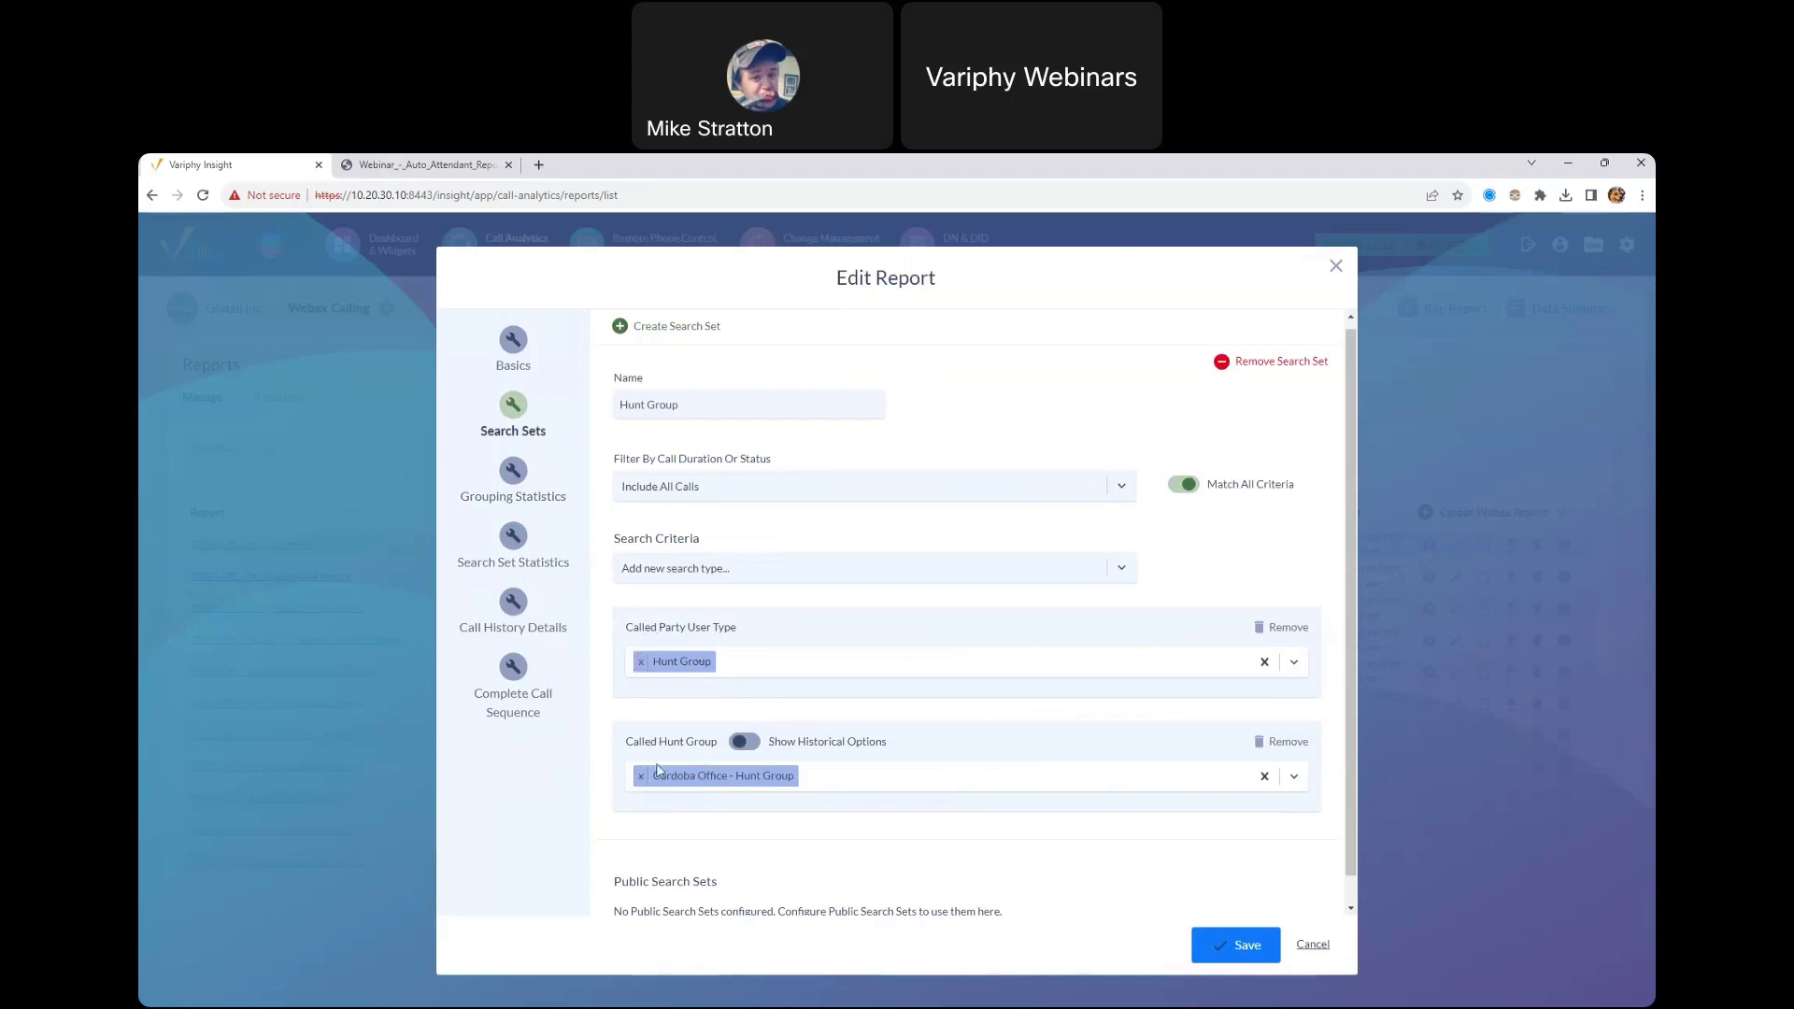
click(641, 776)
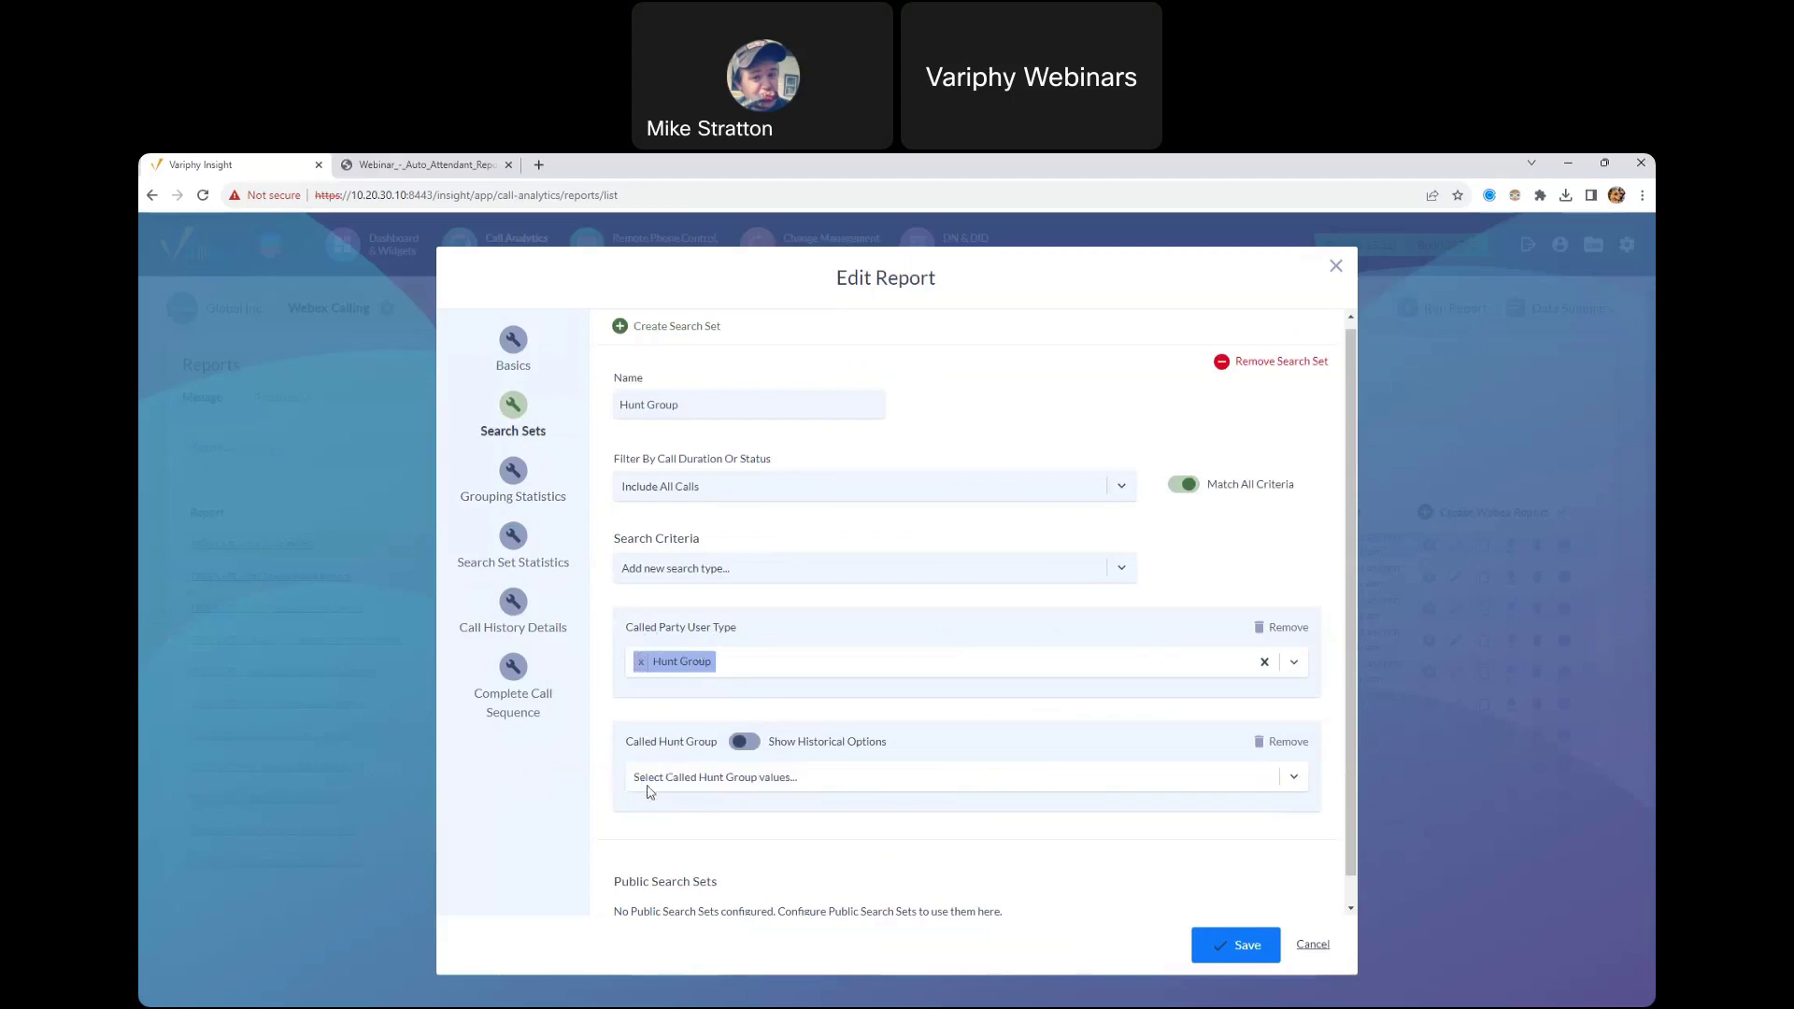
click(738, 779)
text(chioca)
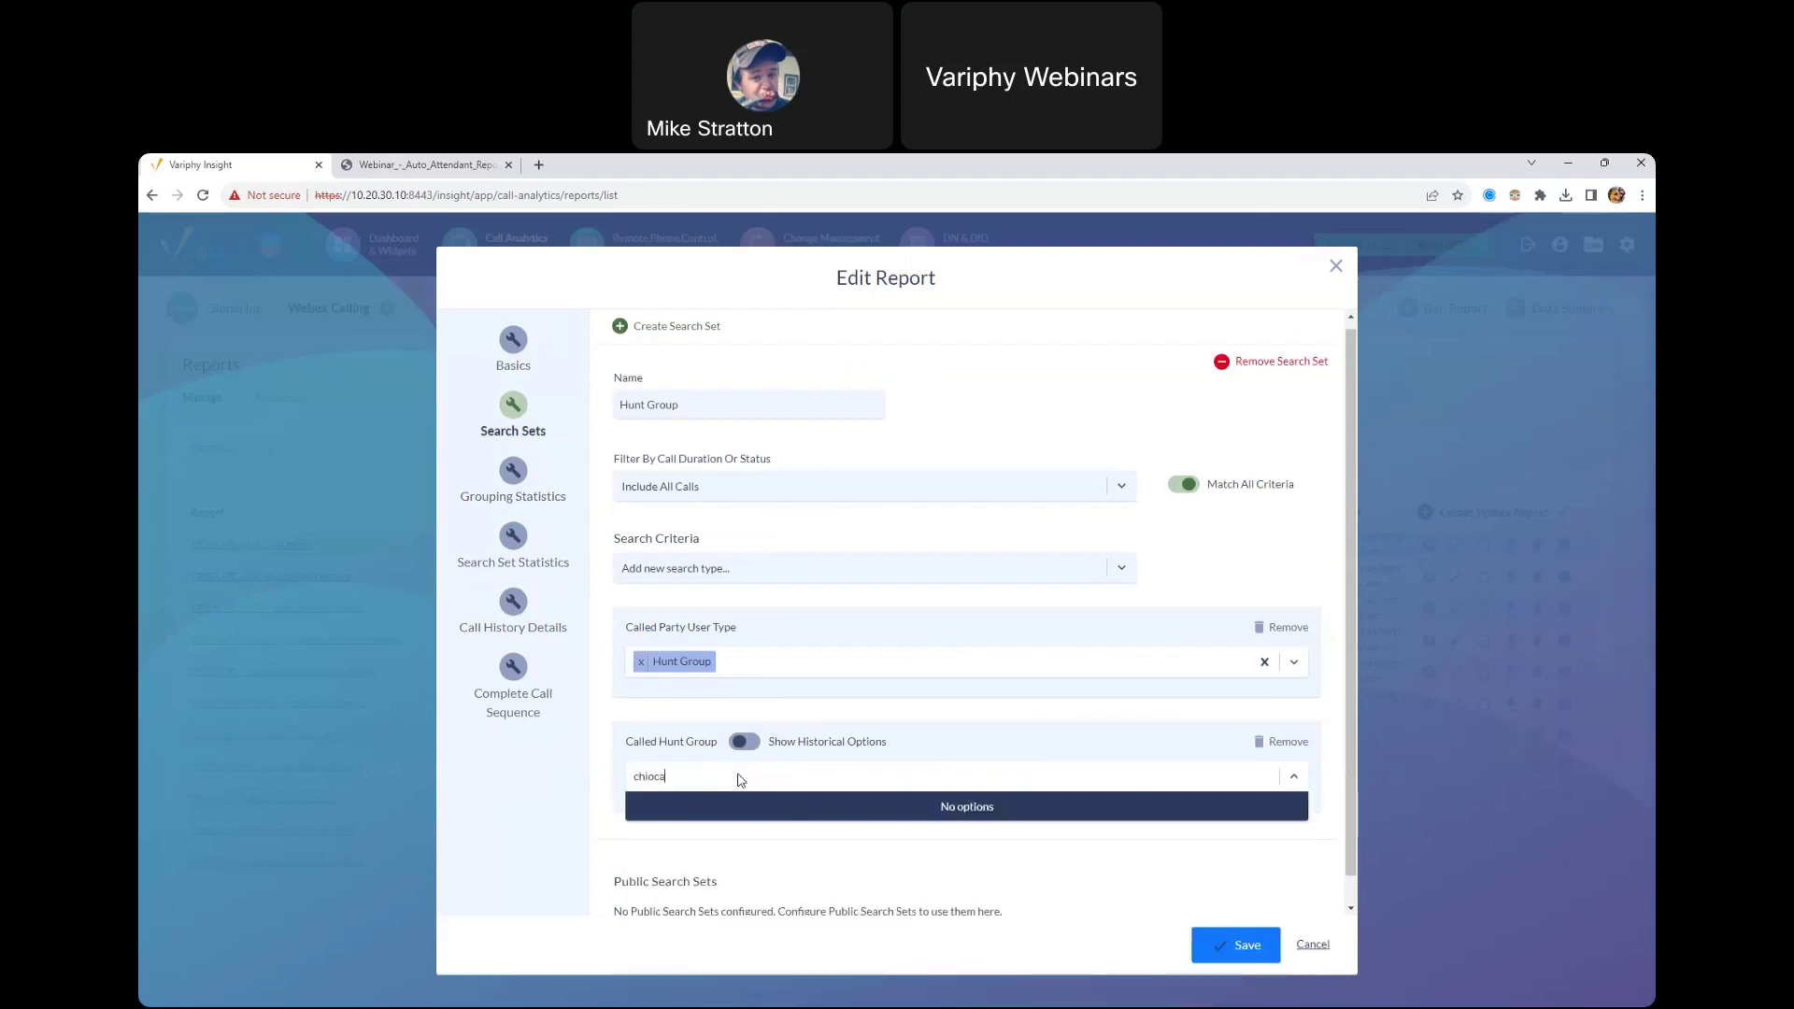
key(BackSpace)
key(BackSpace)
key(BackSpace)
text(cago)
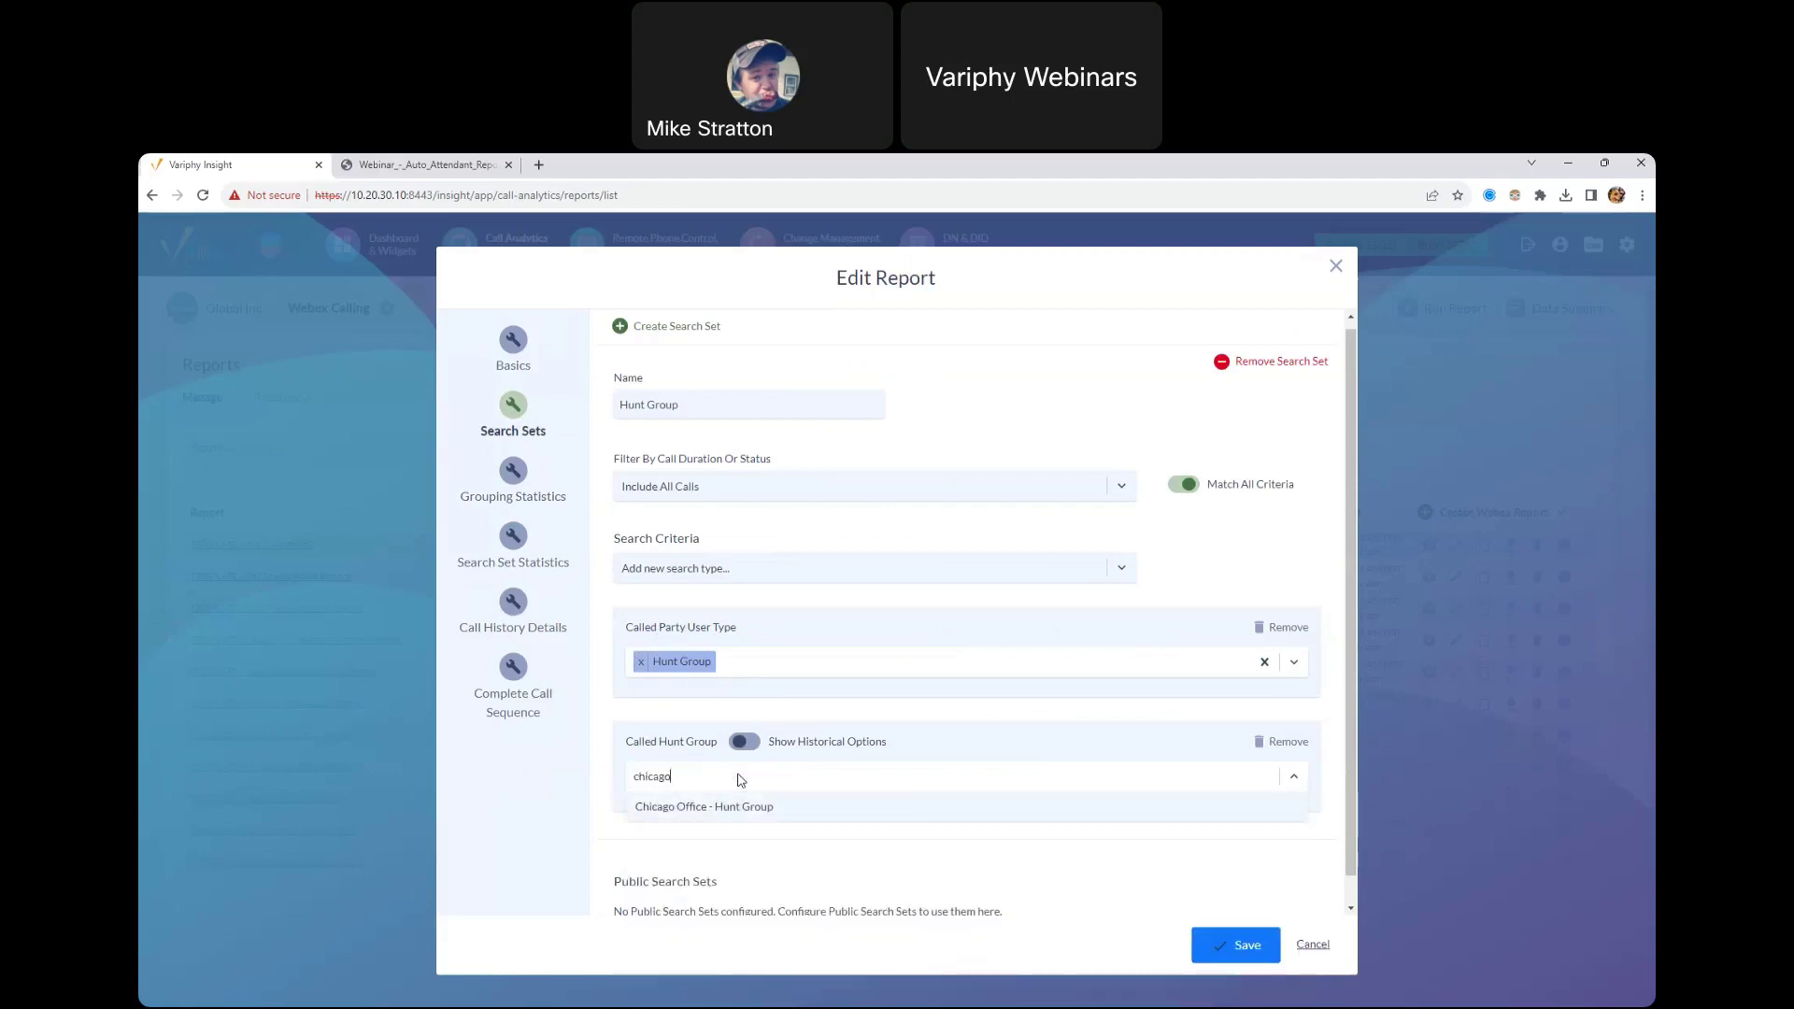
click(744, 809)
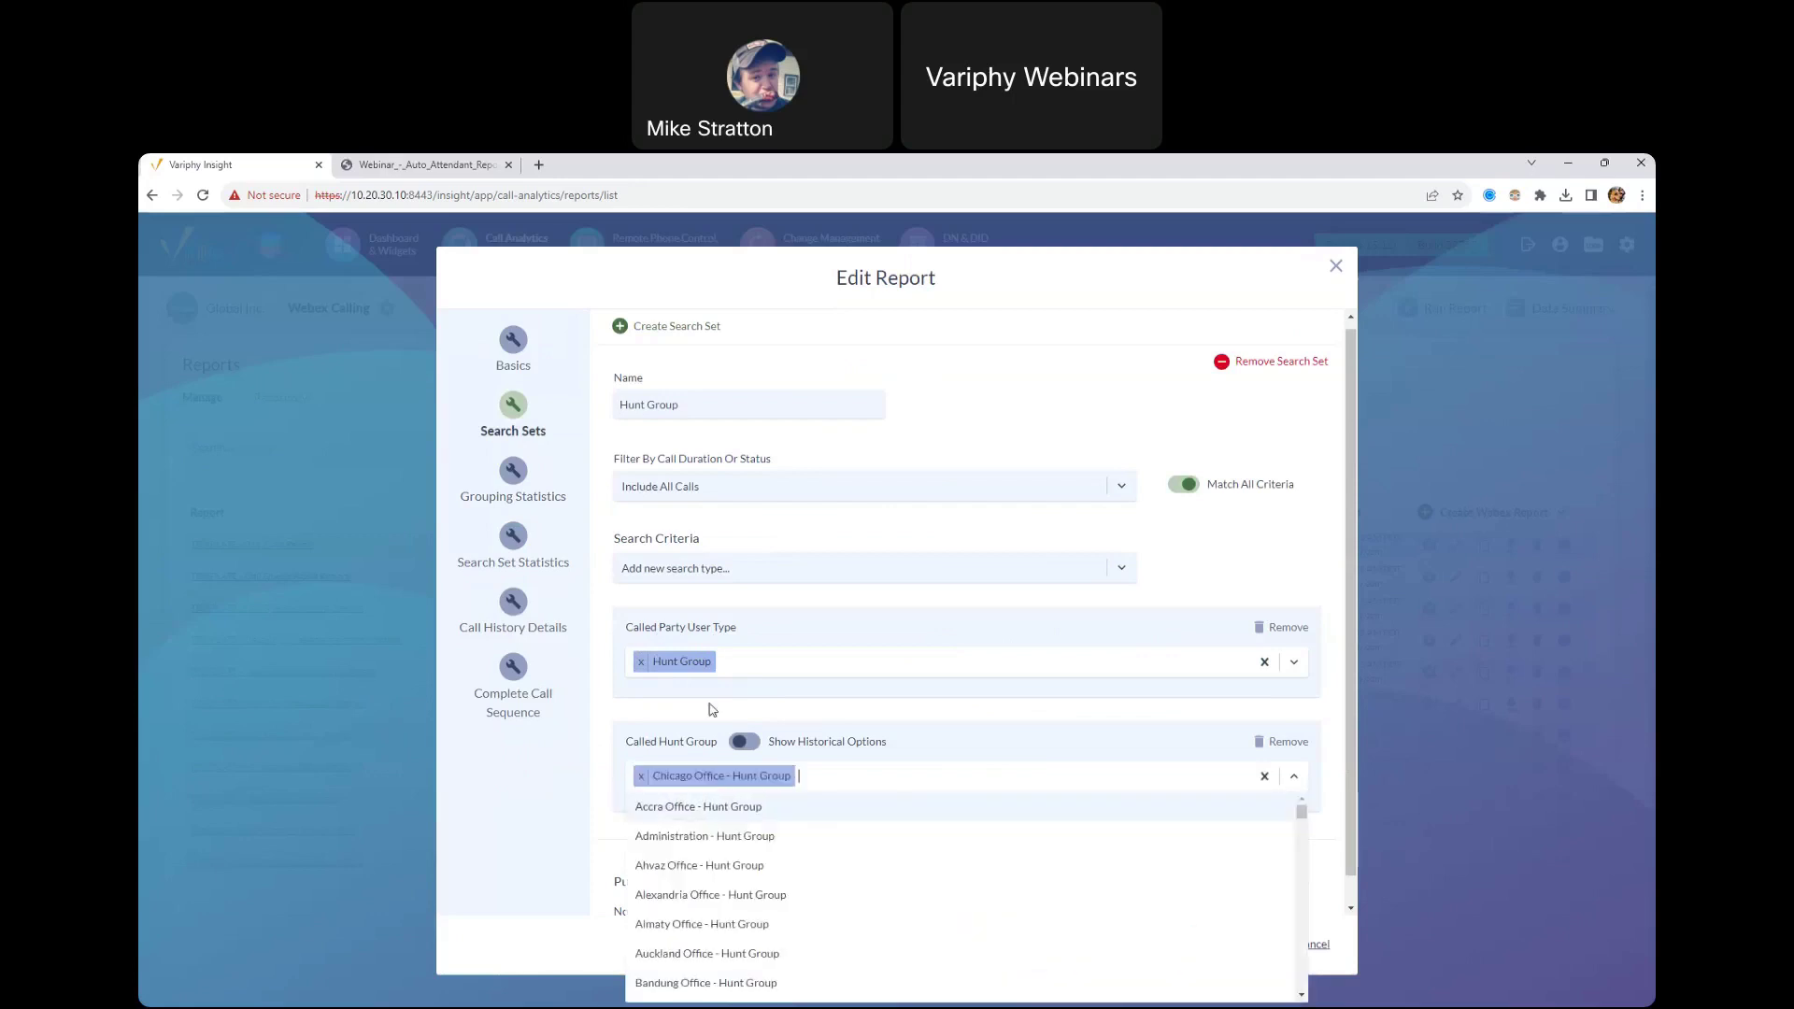
click(607, 697)
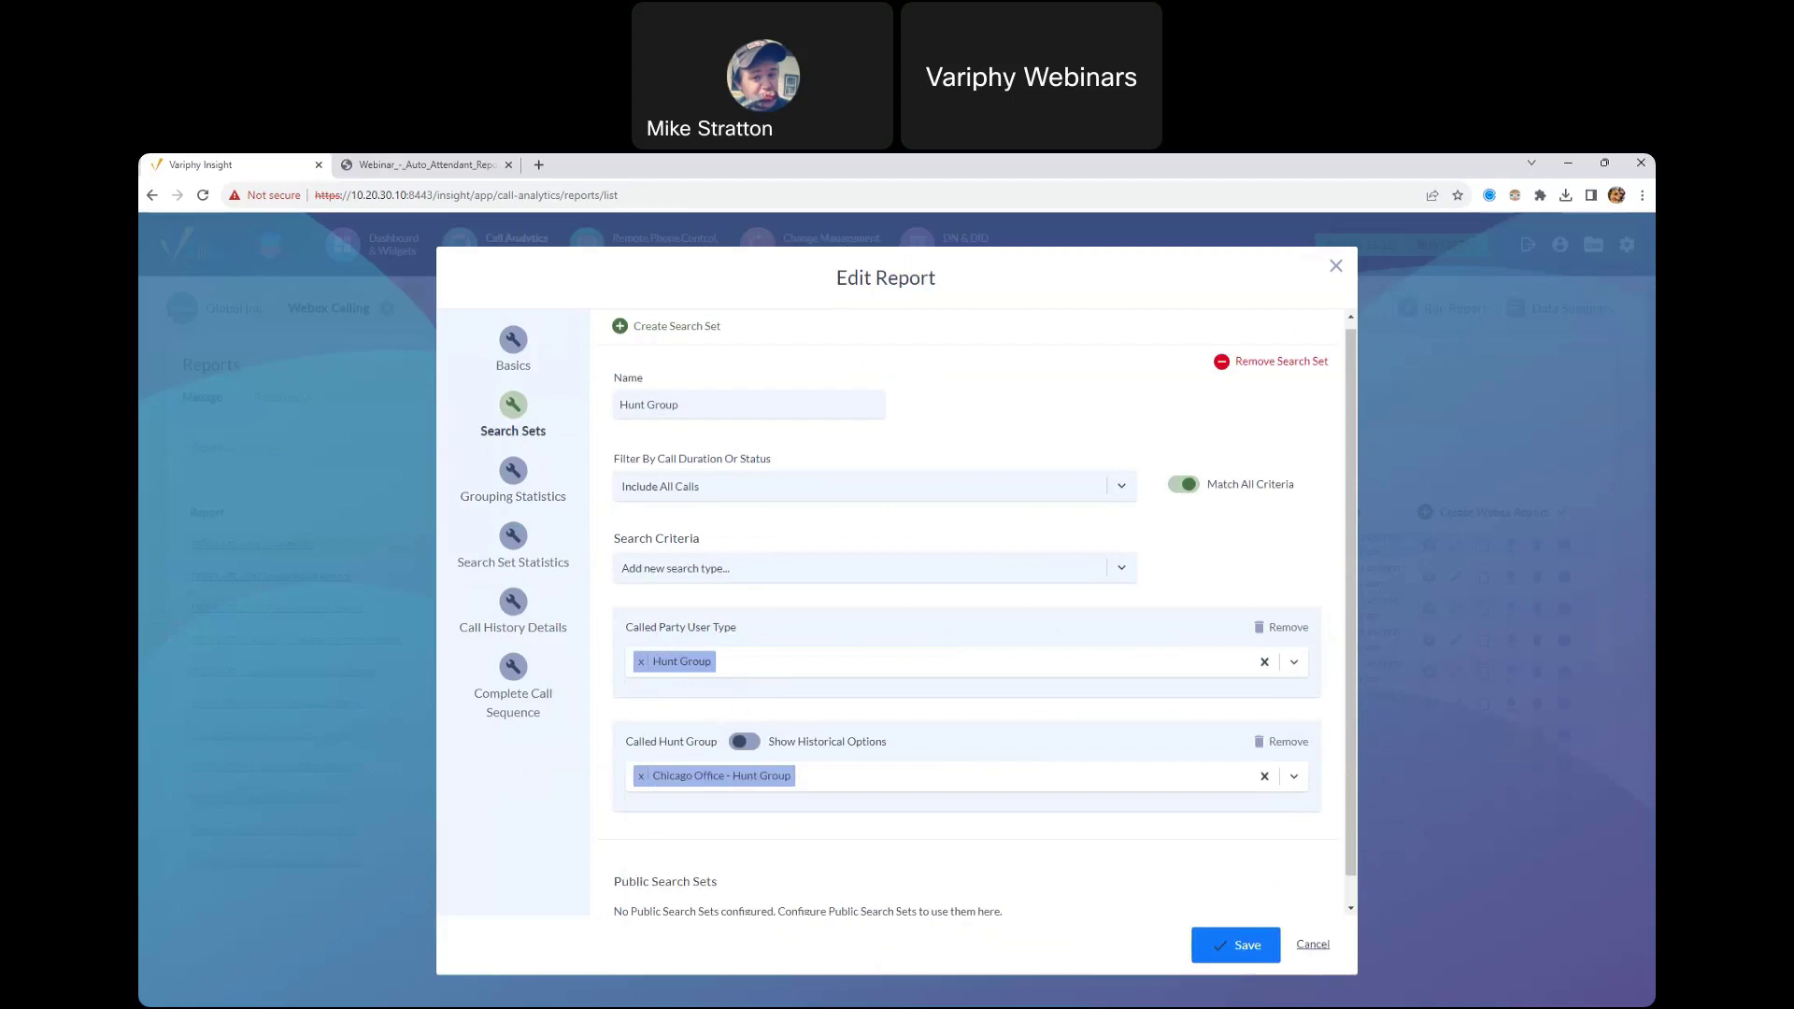
Step: Review the report's search set statistics, grouping statistics, call history details and complete call sequence settings
click(513, 547)
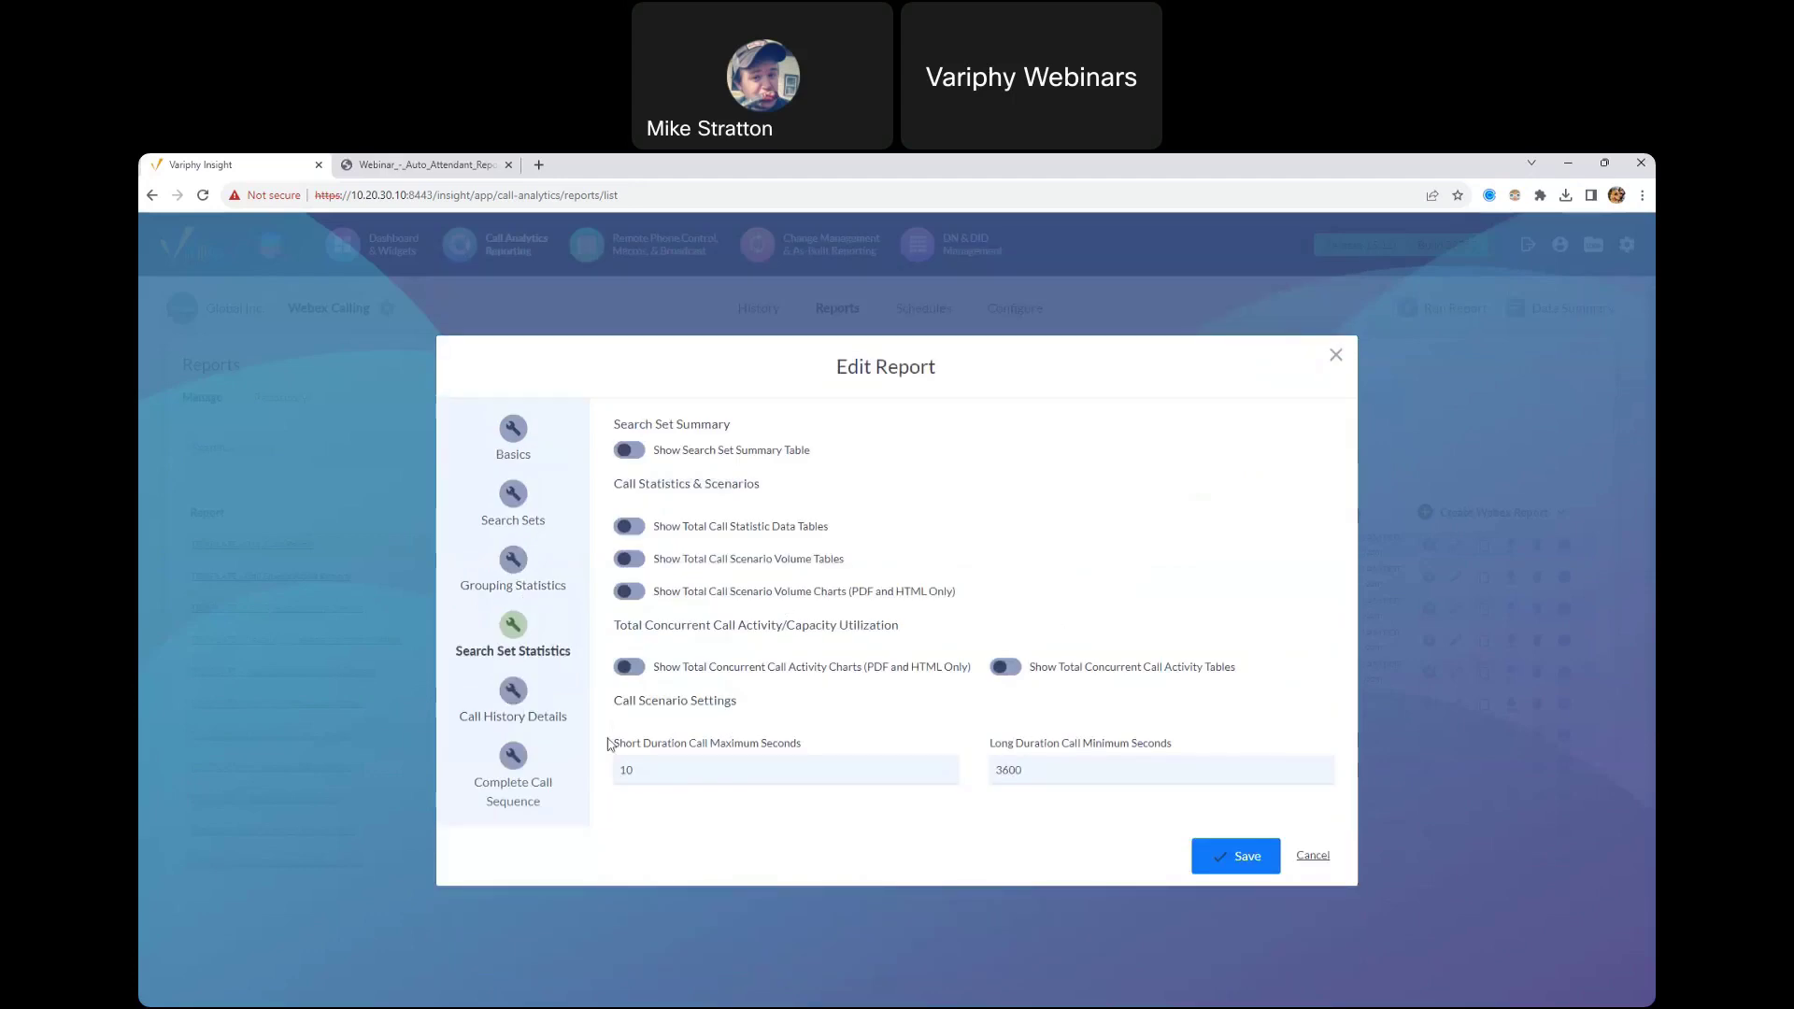
click(510, 560)
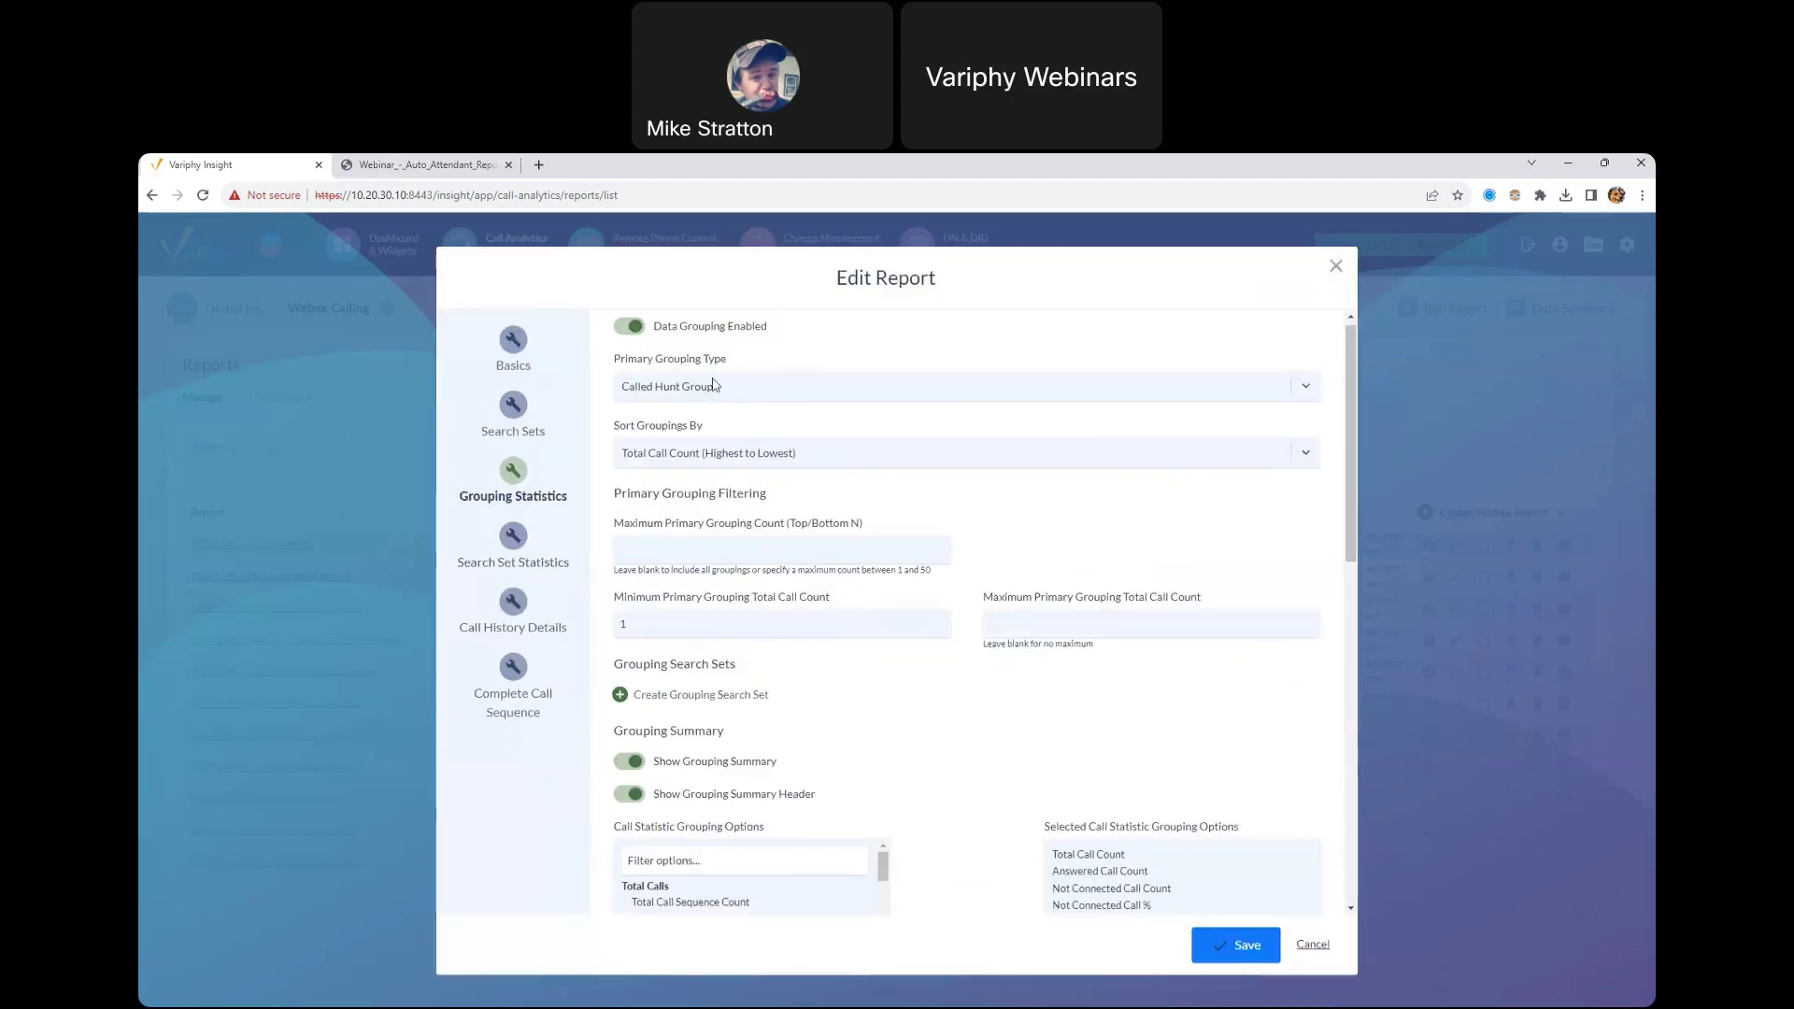
scroll(1103, 849, down, 3)
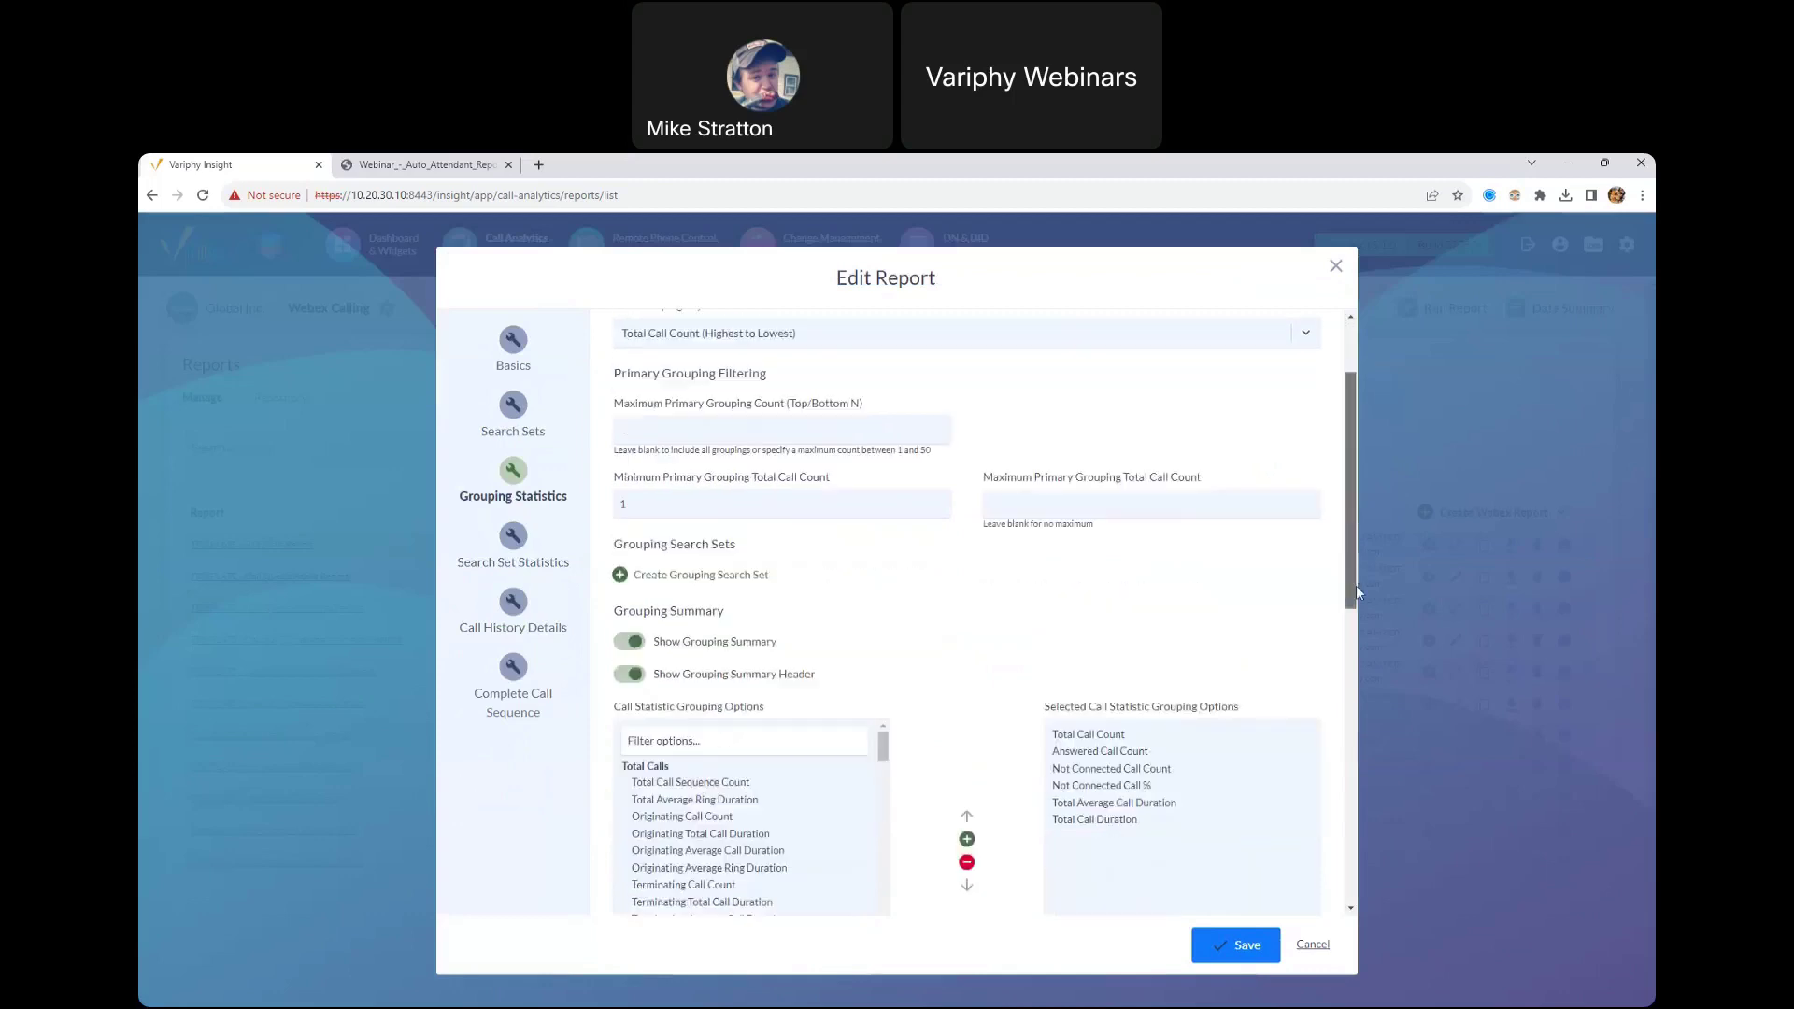
click(513, 624)
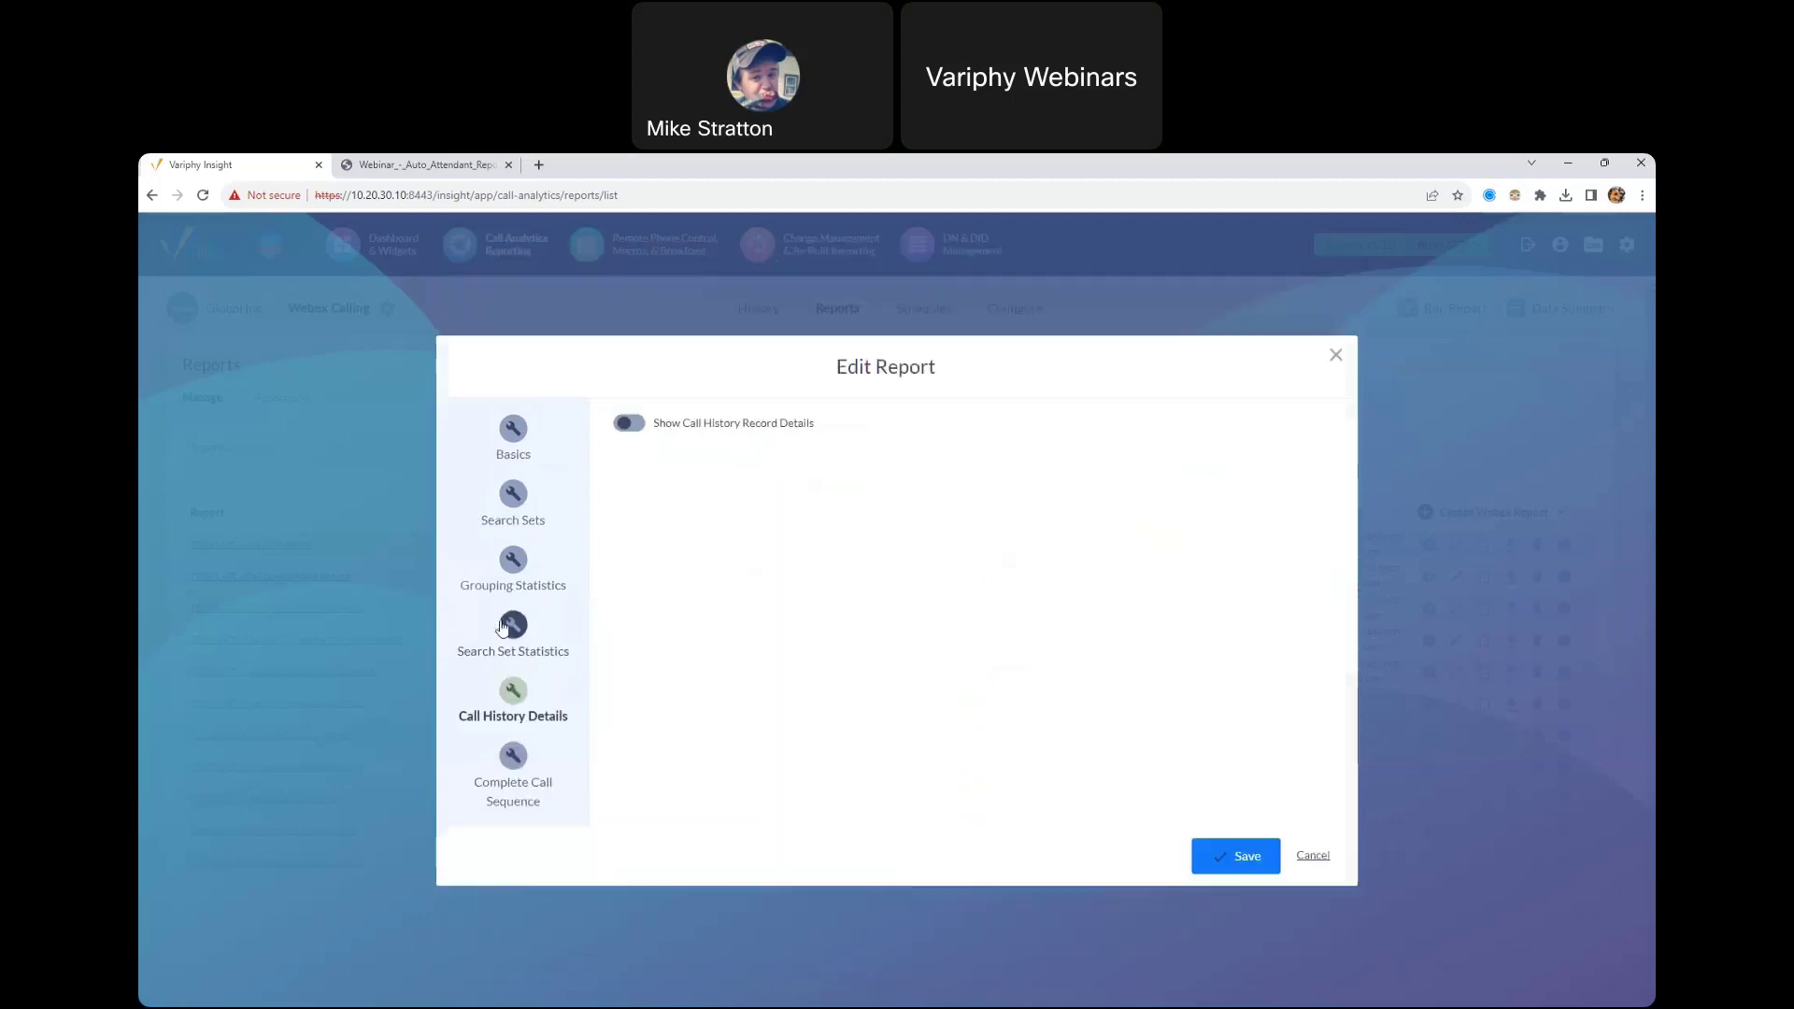
click(540, 780)
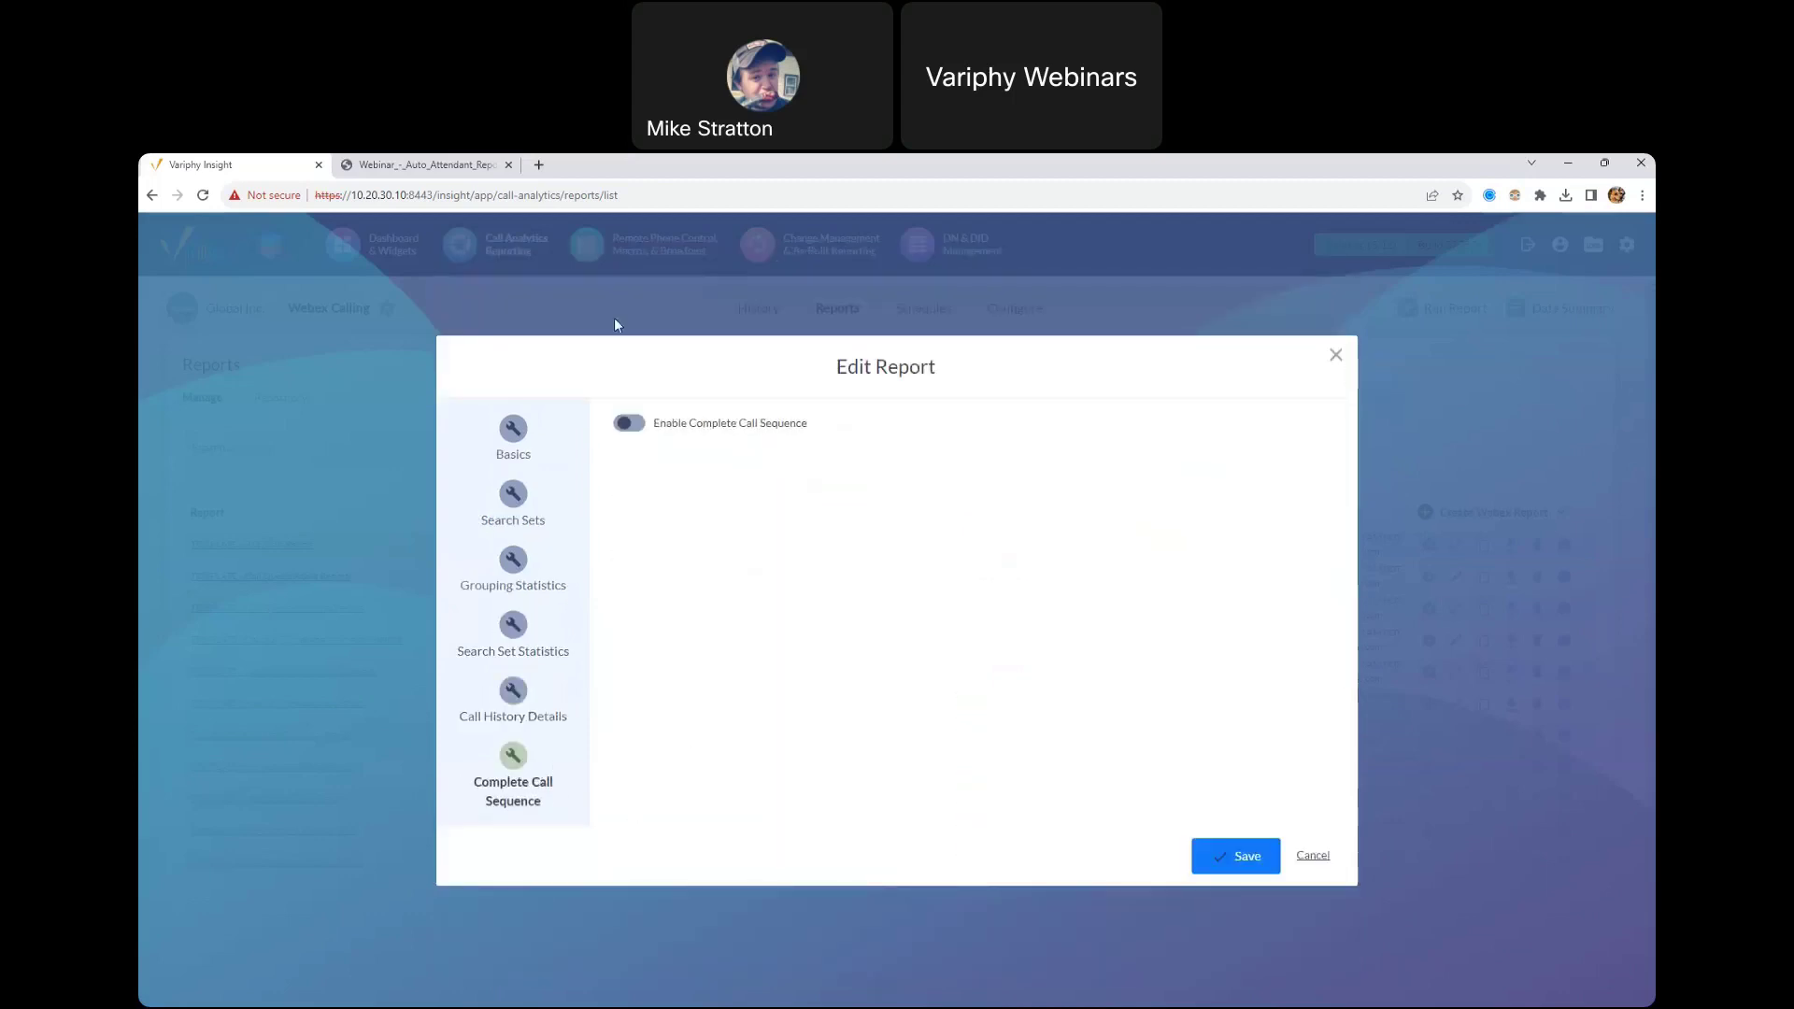
Step: Save the hunt group report's changes and check the search set criteria of TEMPLATE - Call Queue Summary Report without editing it
click(1243, 856)
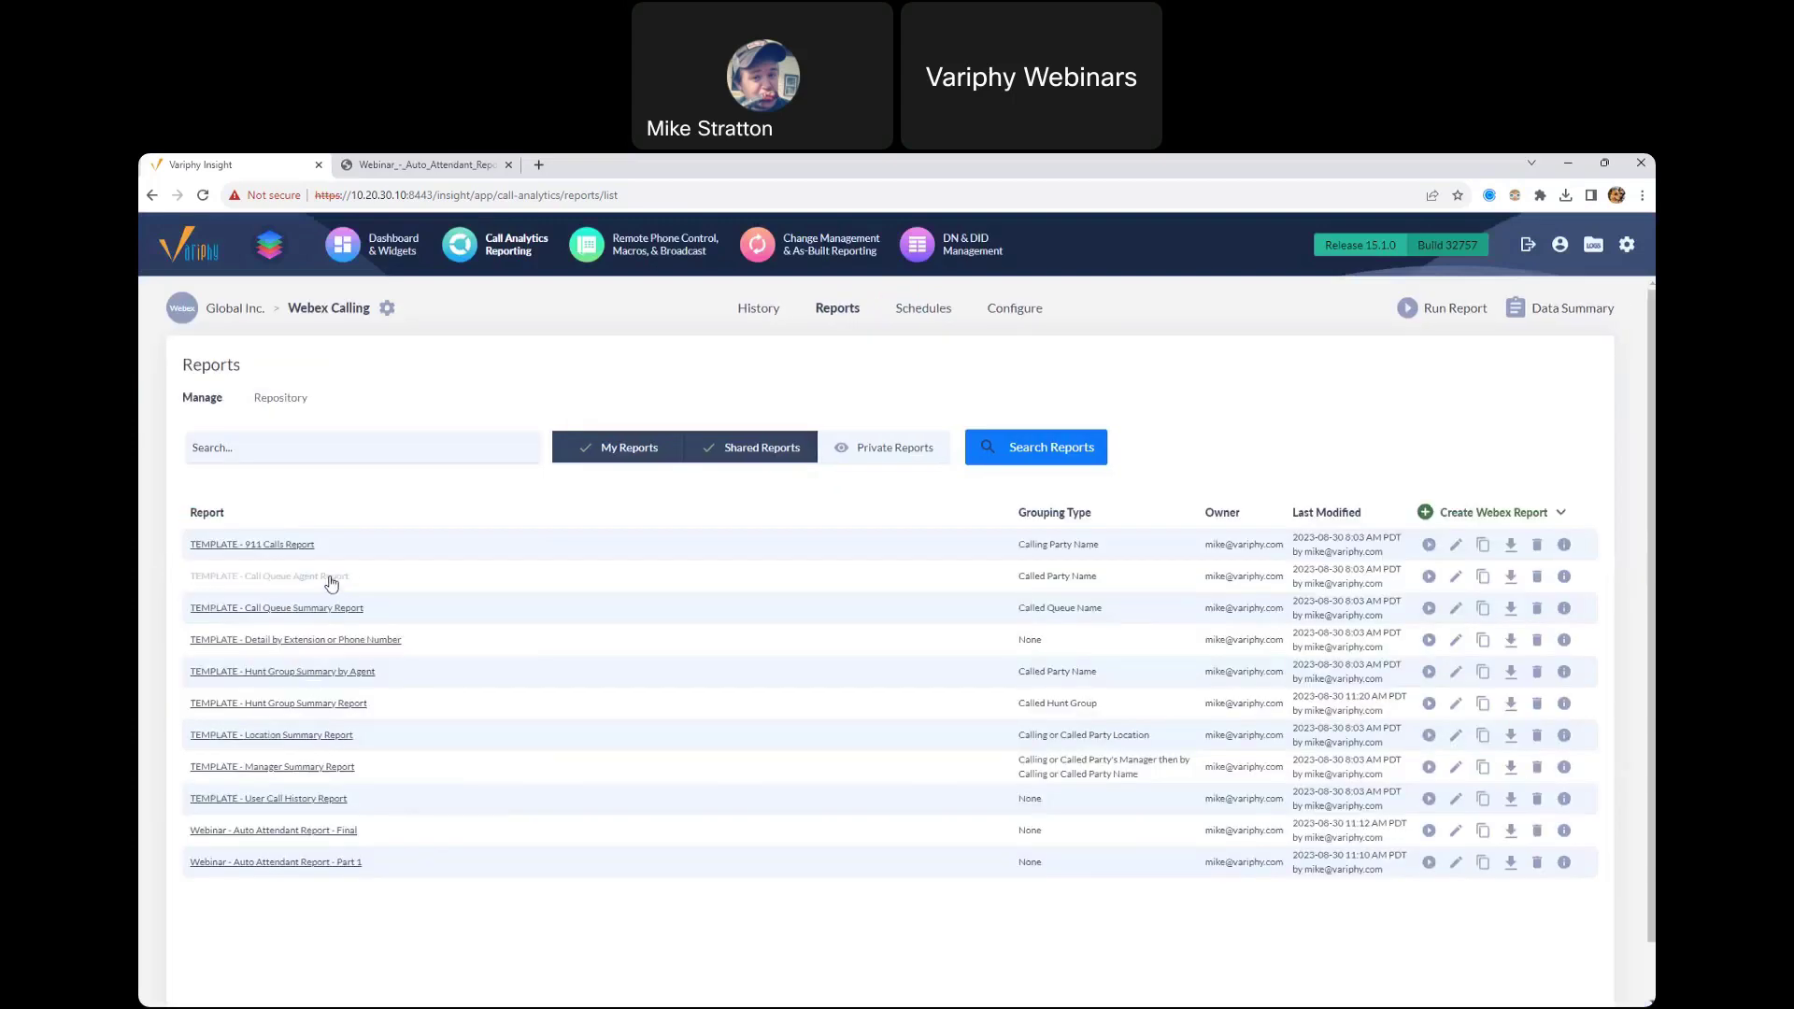
click(308, 612)
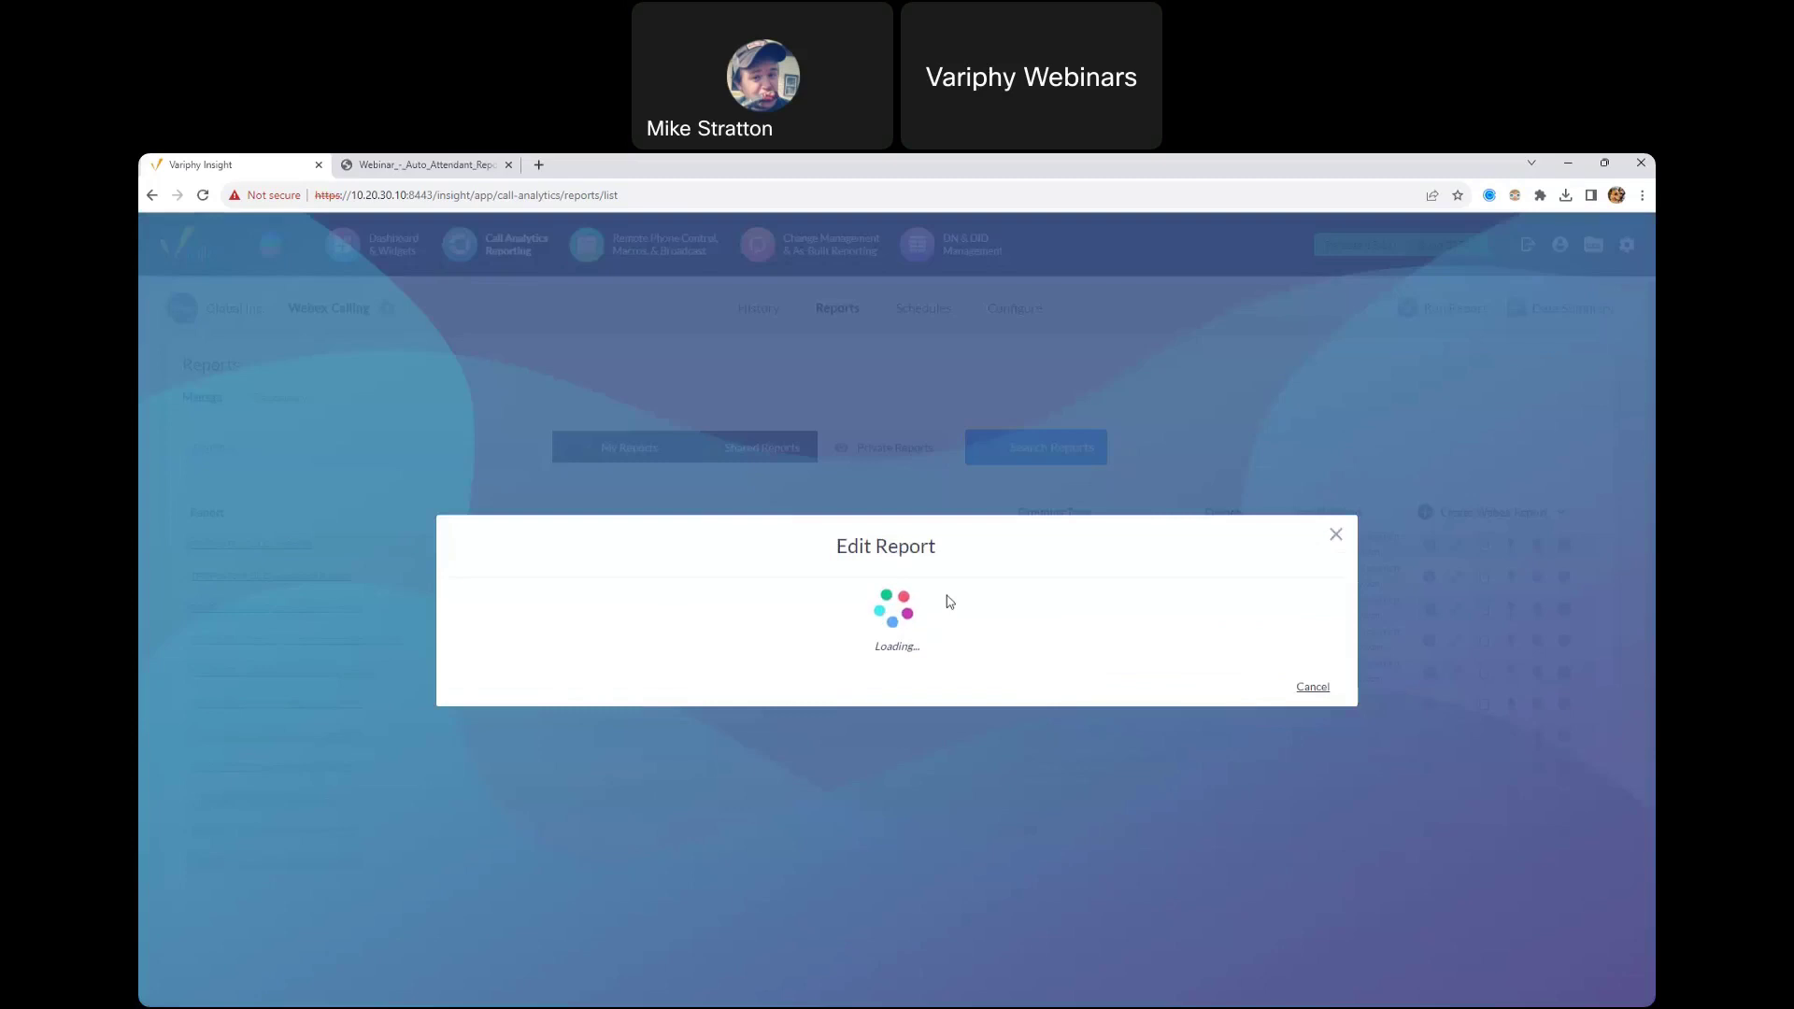
click(529, 509)
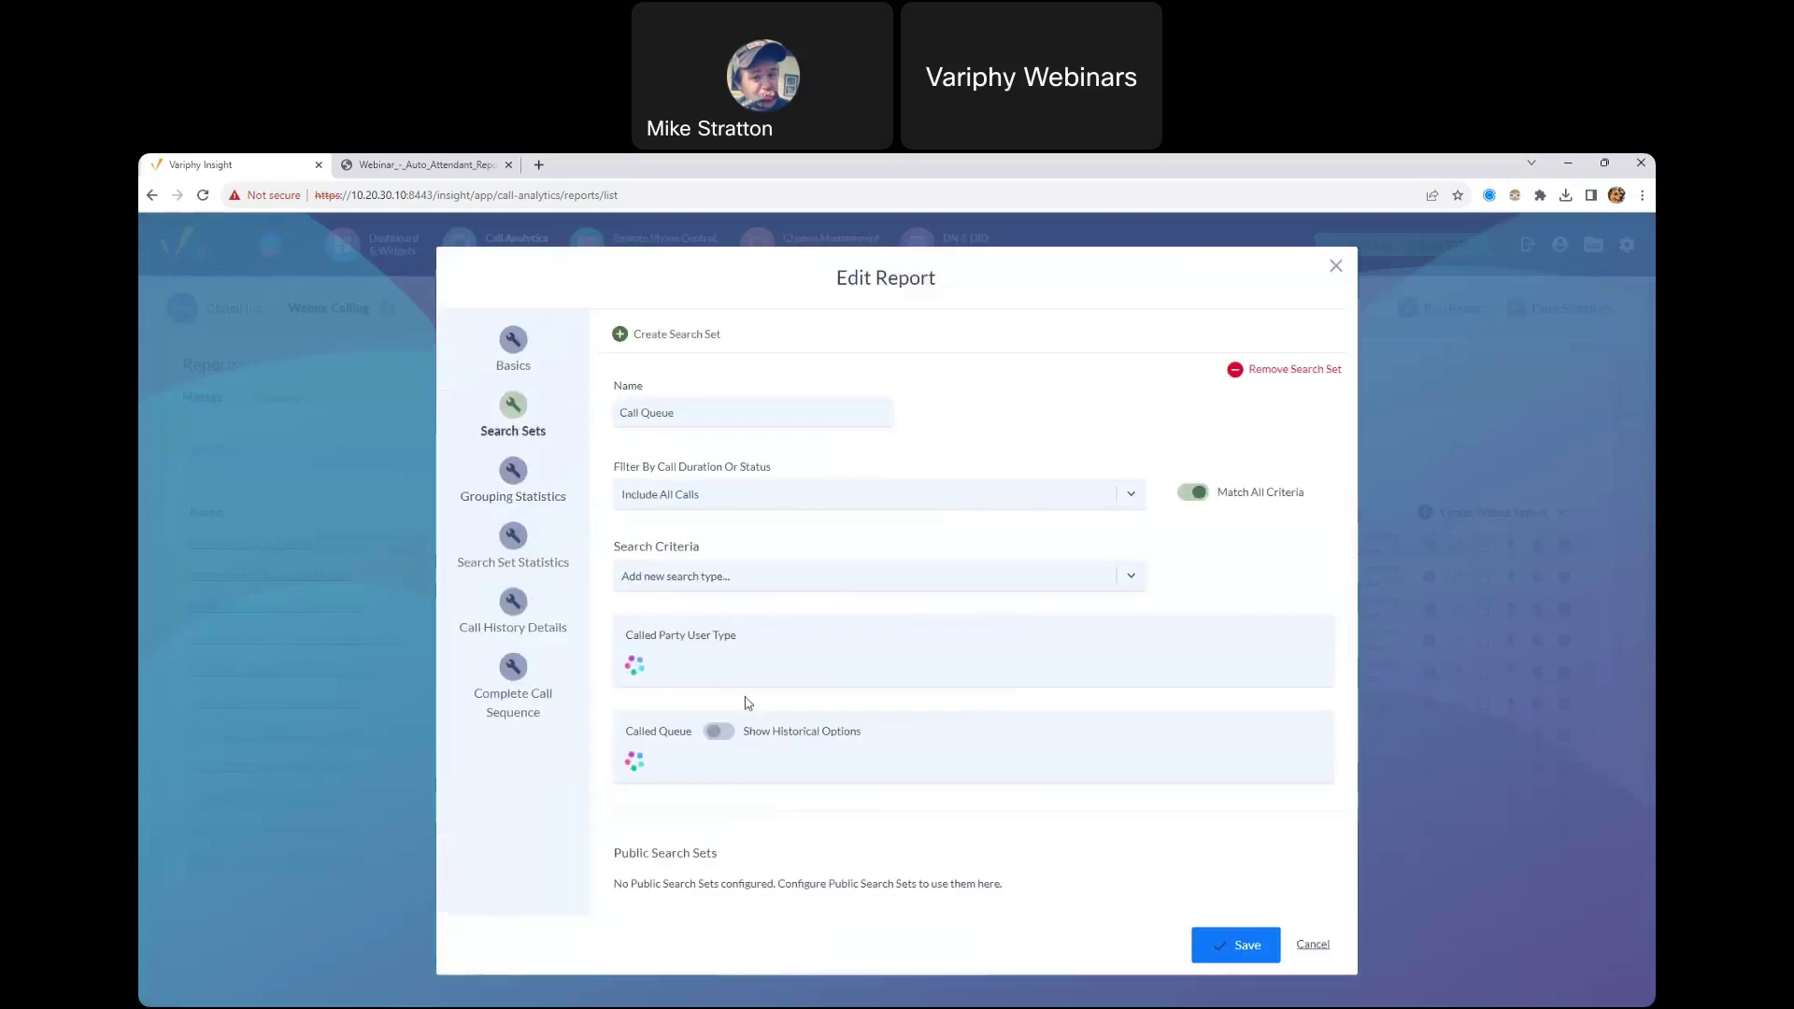
drag(639, 635, 737, 635)
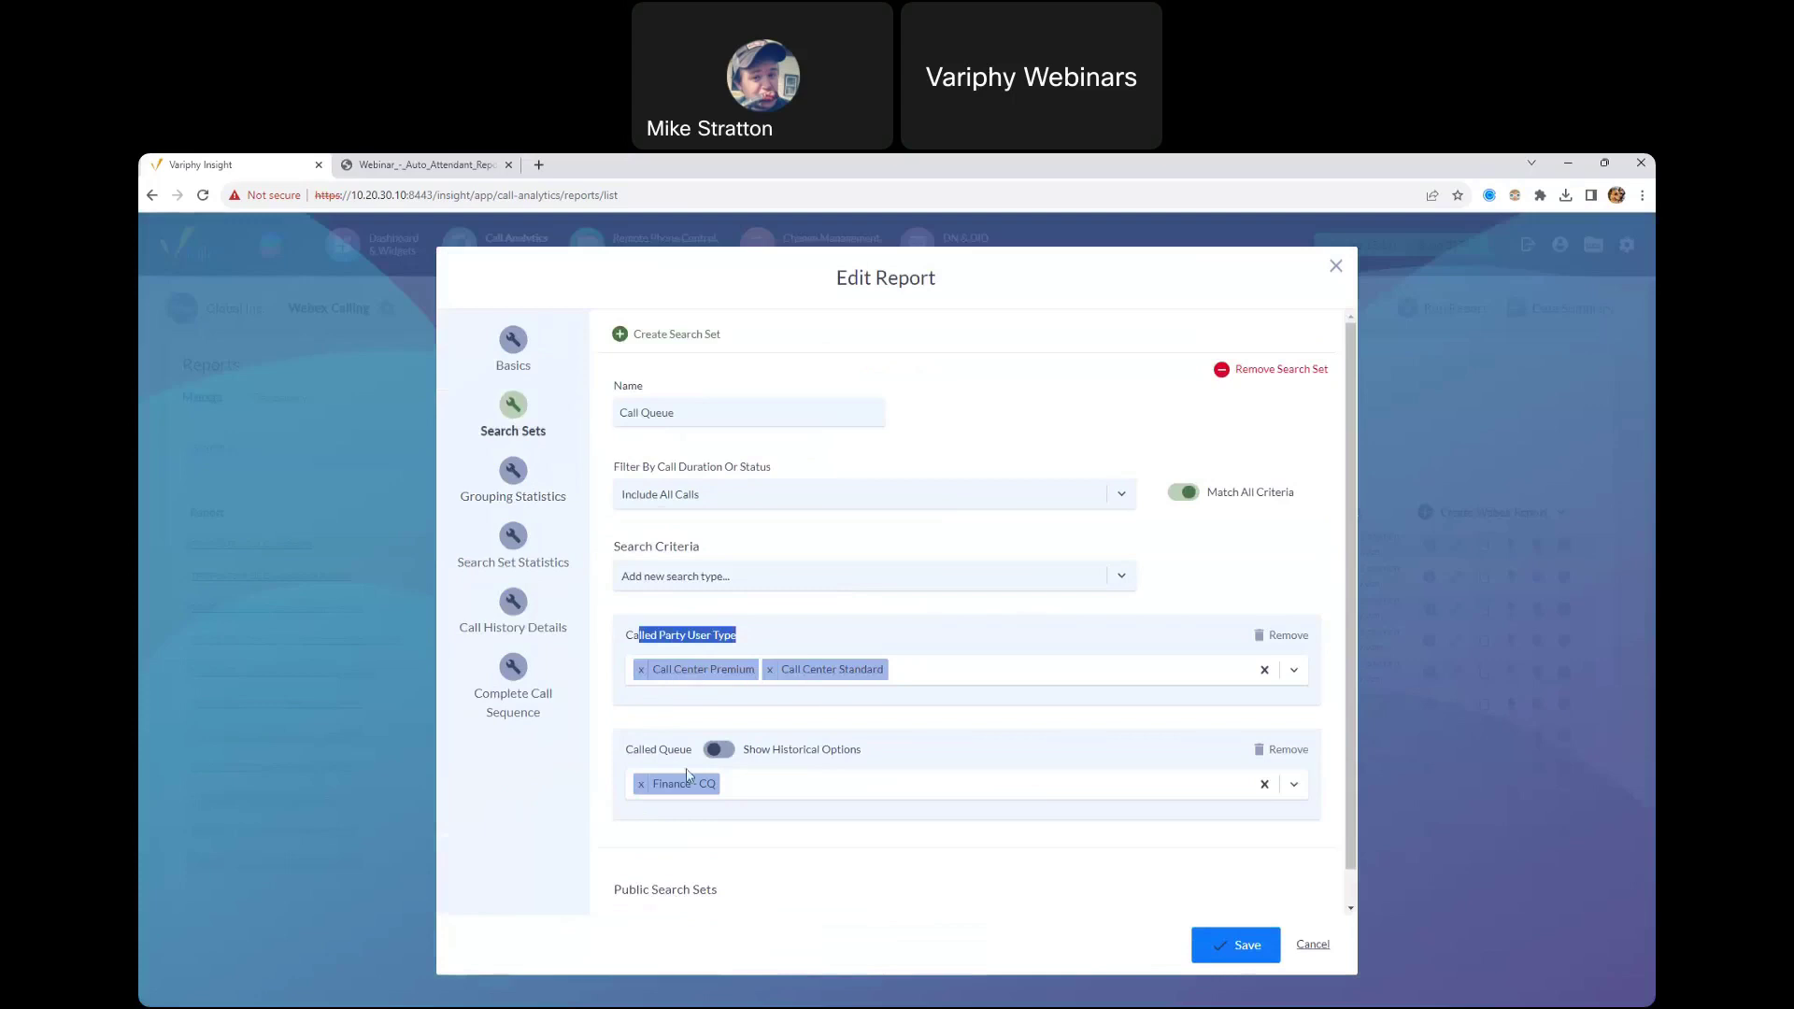
click(1312, 944)
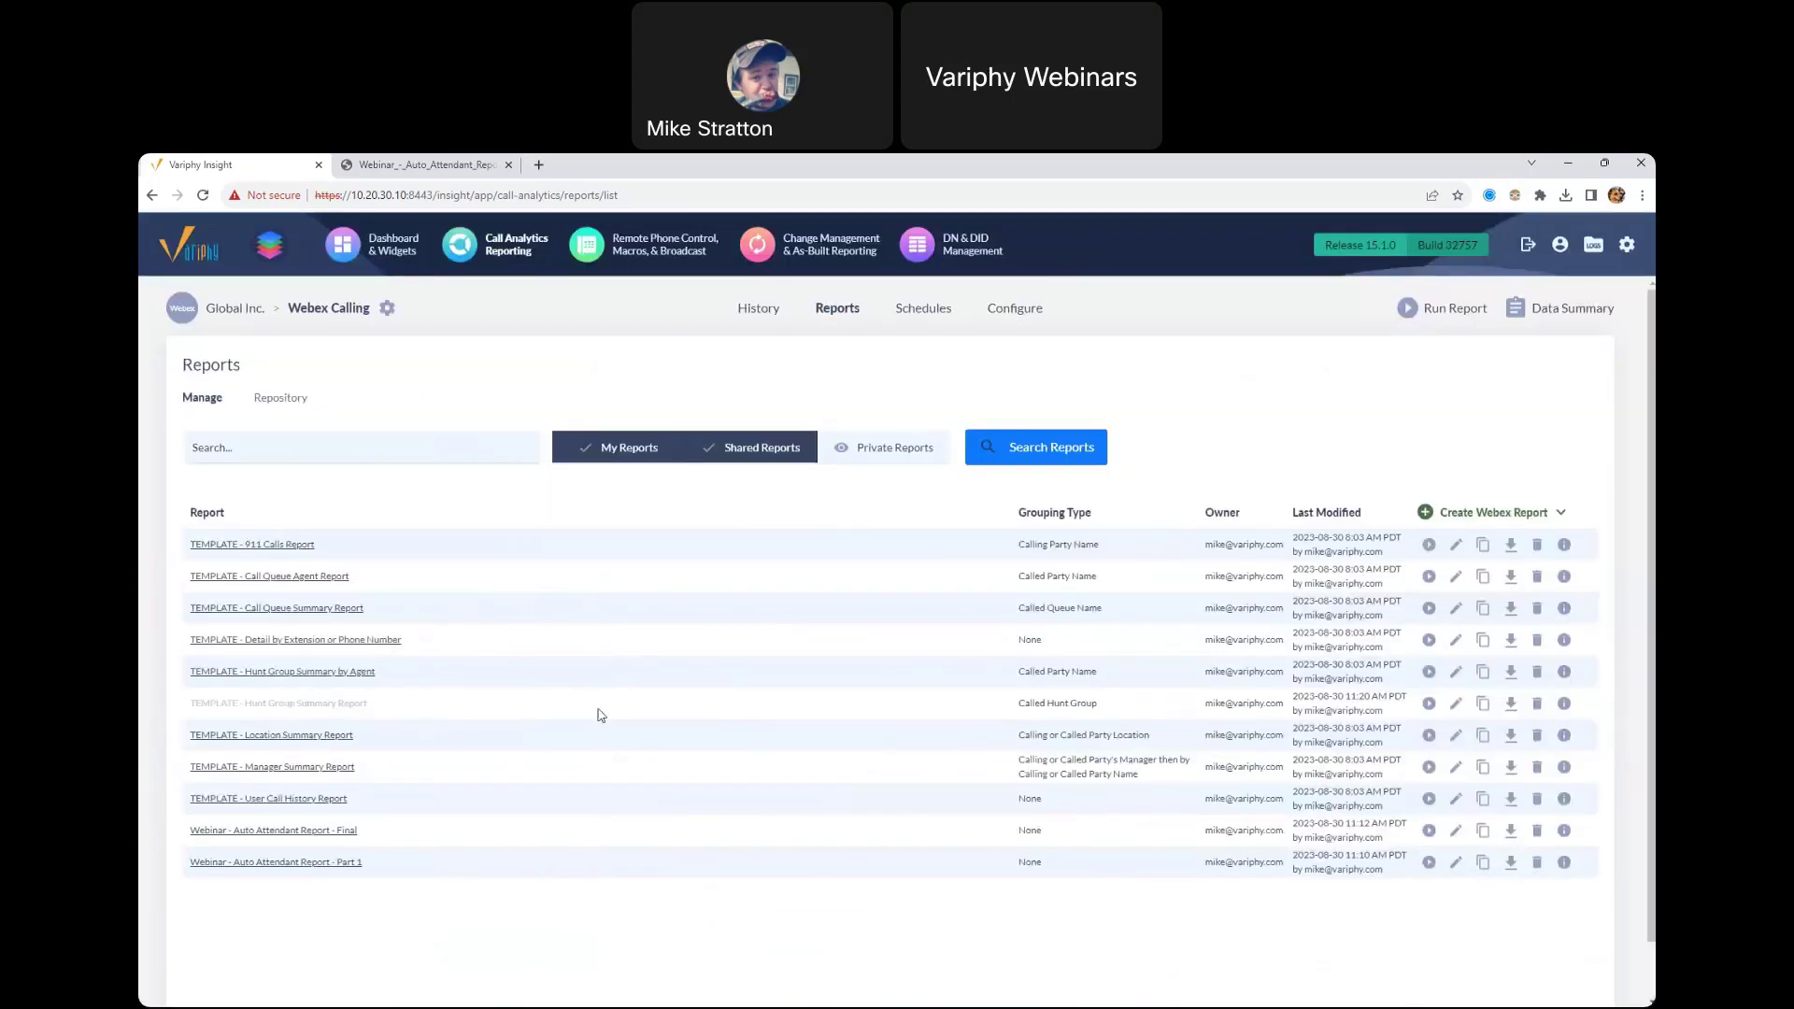
Step: Run TEMPLATE - Hunt Group Summary Report for the current week and open the generated PDF at its called hunt group summary
click(1428, 704)
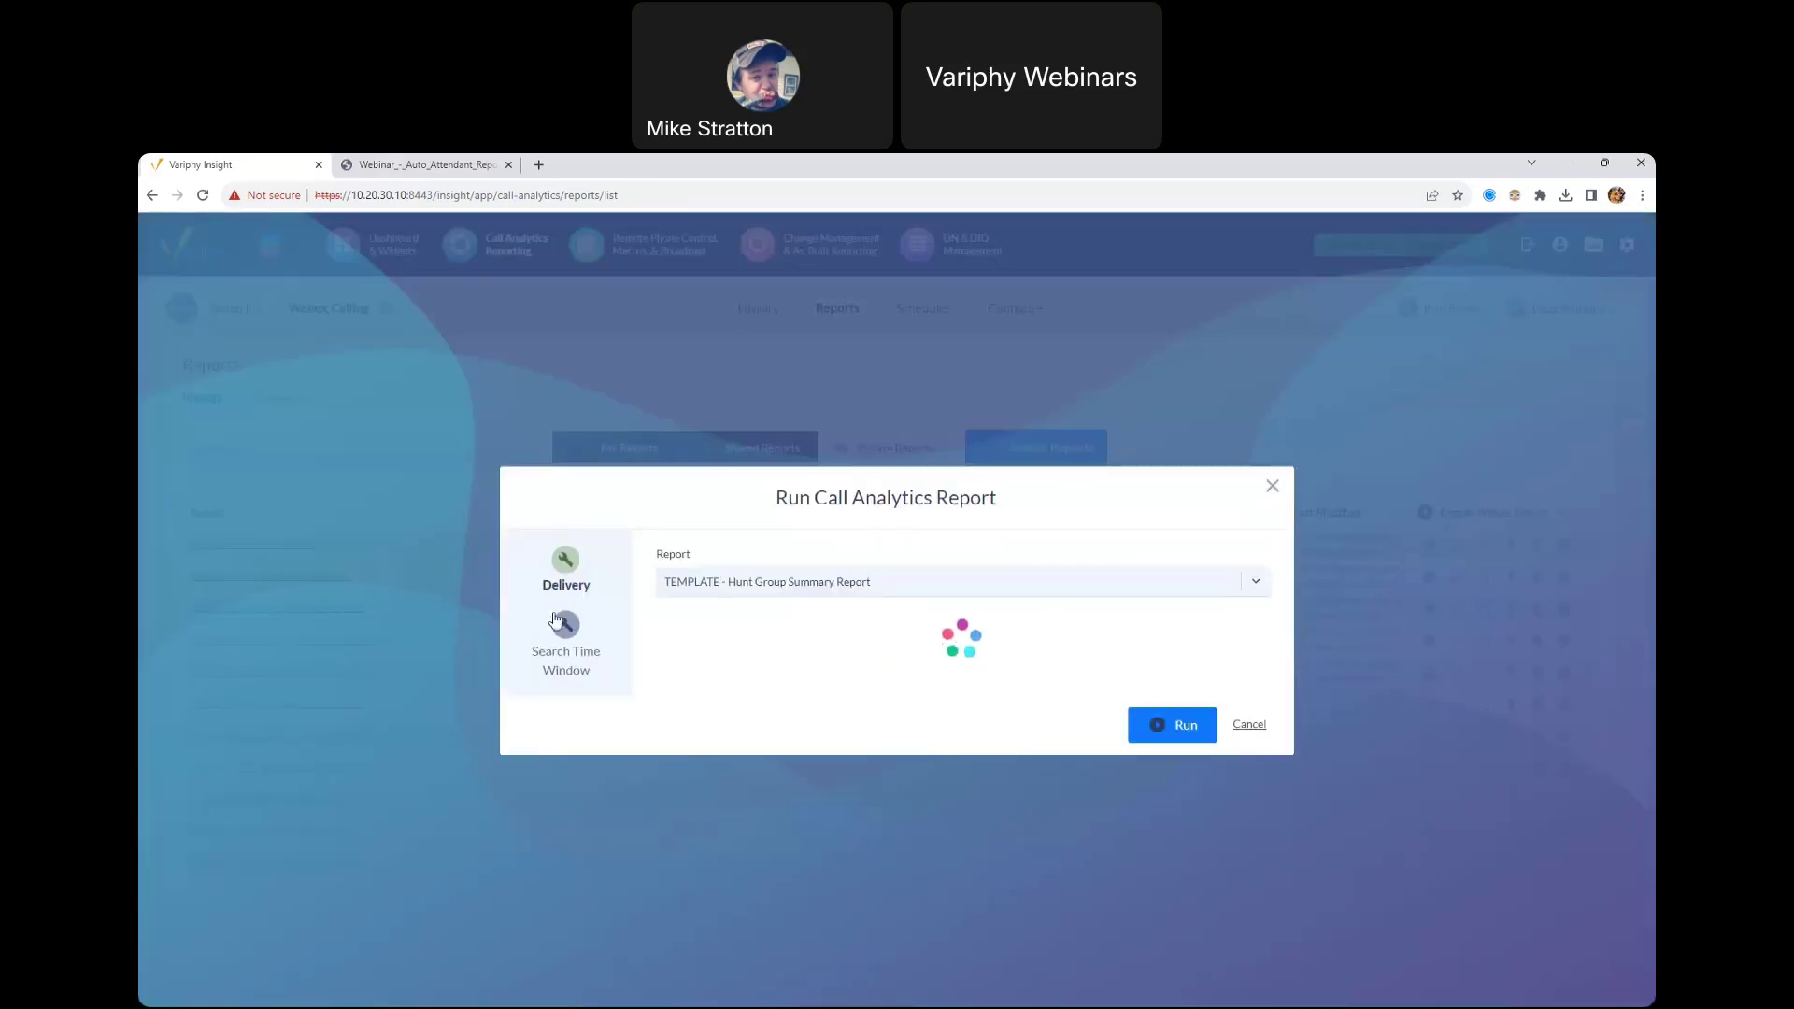
click(566, 554)
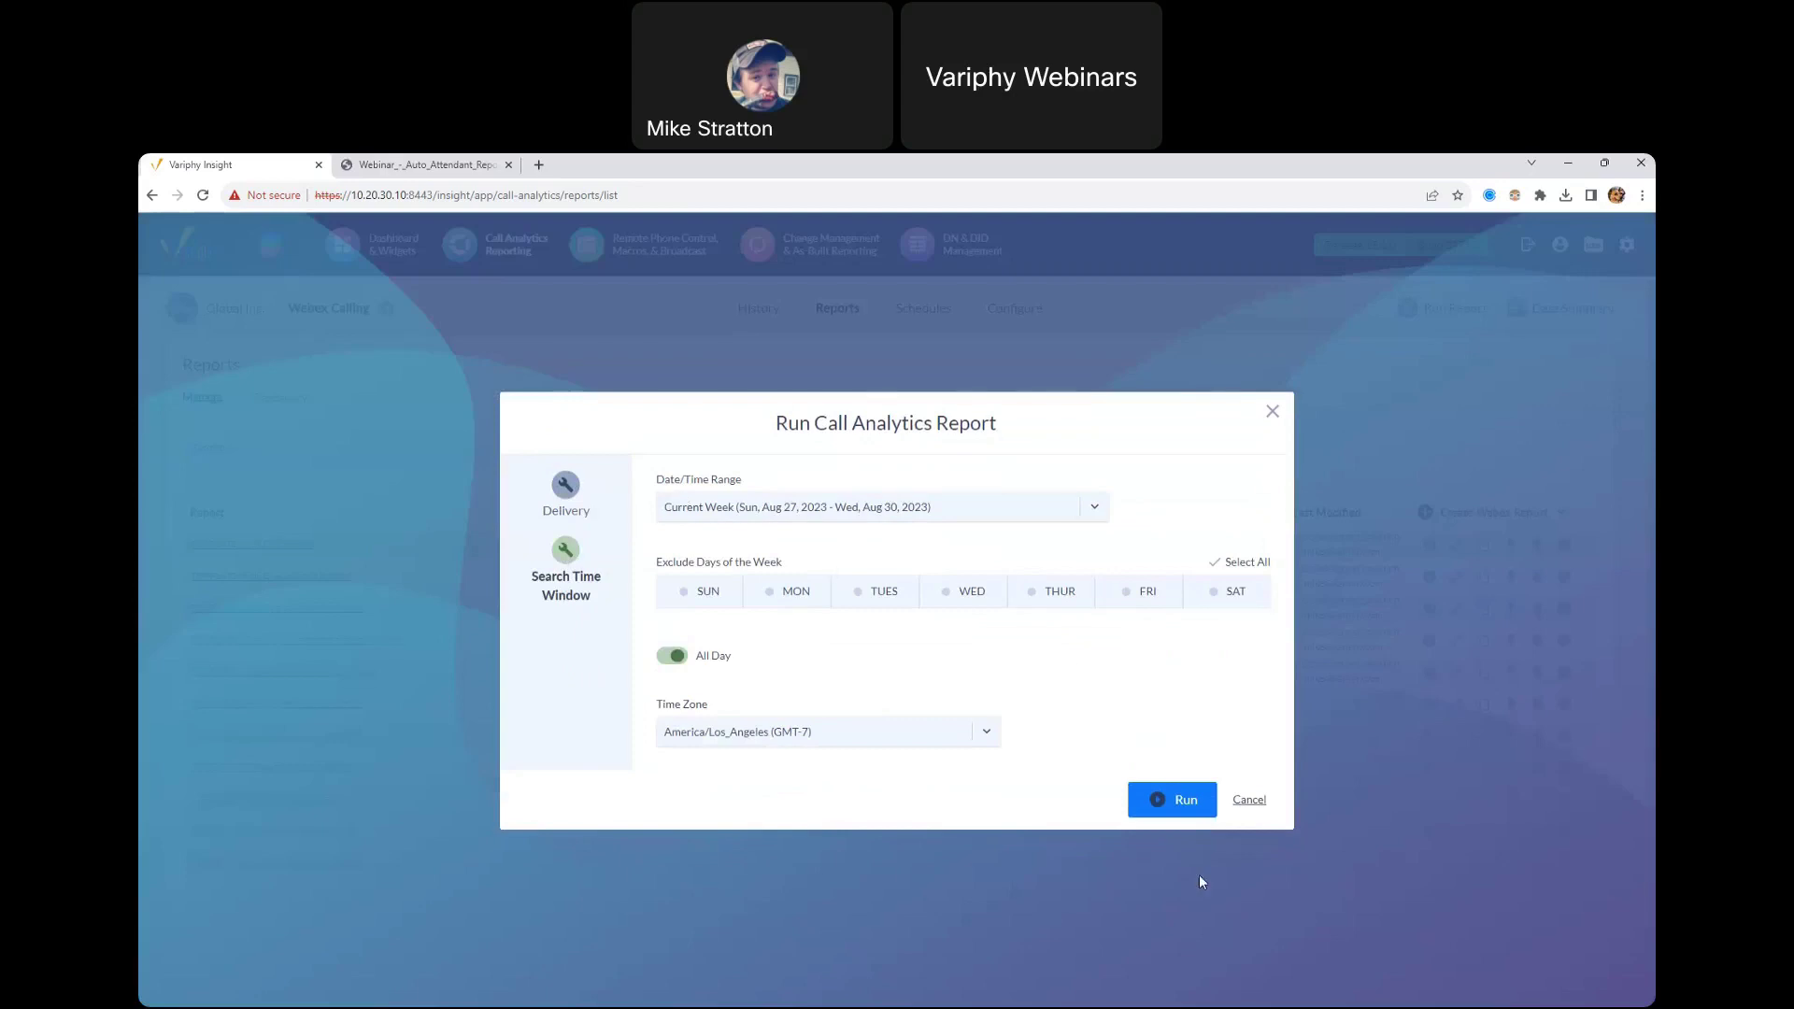
click(1183, 811)
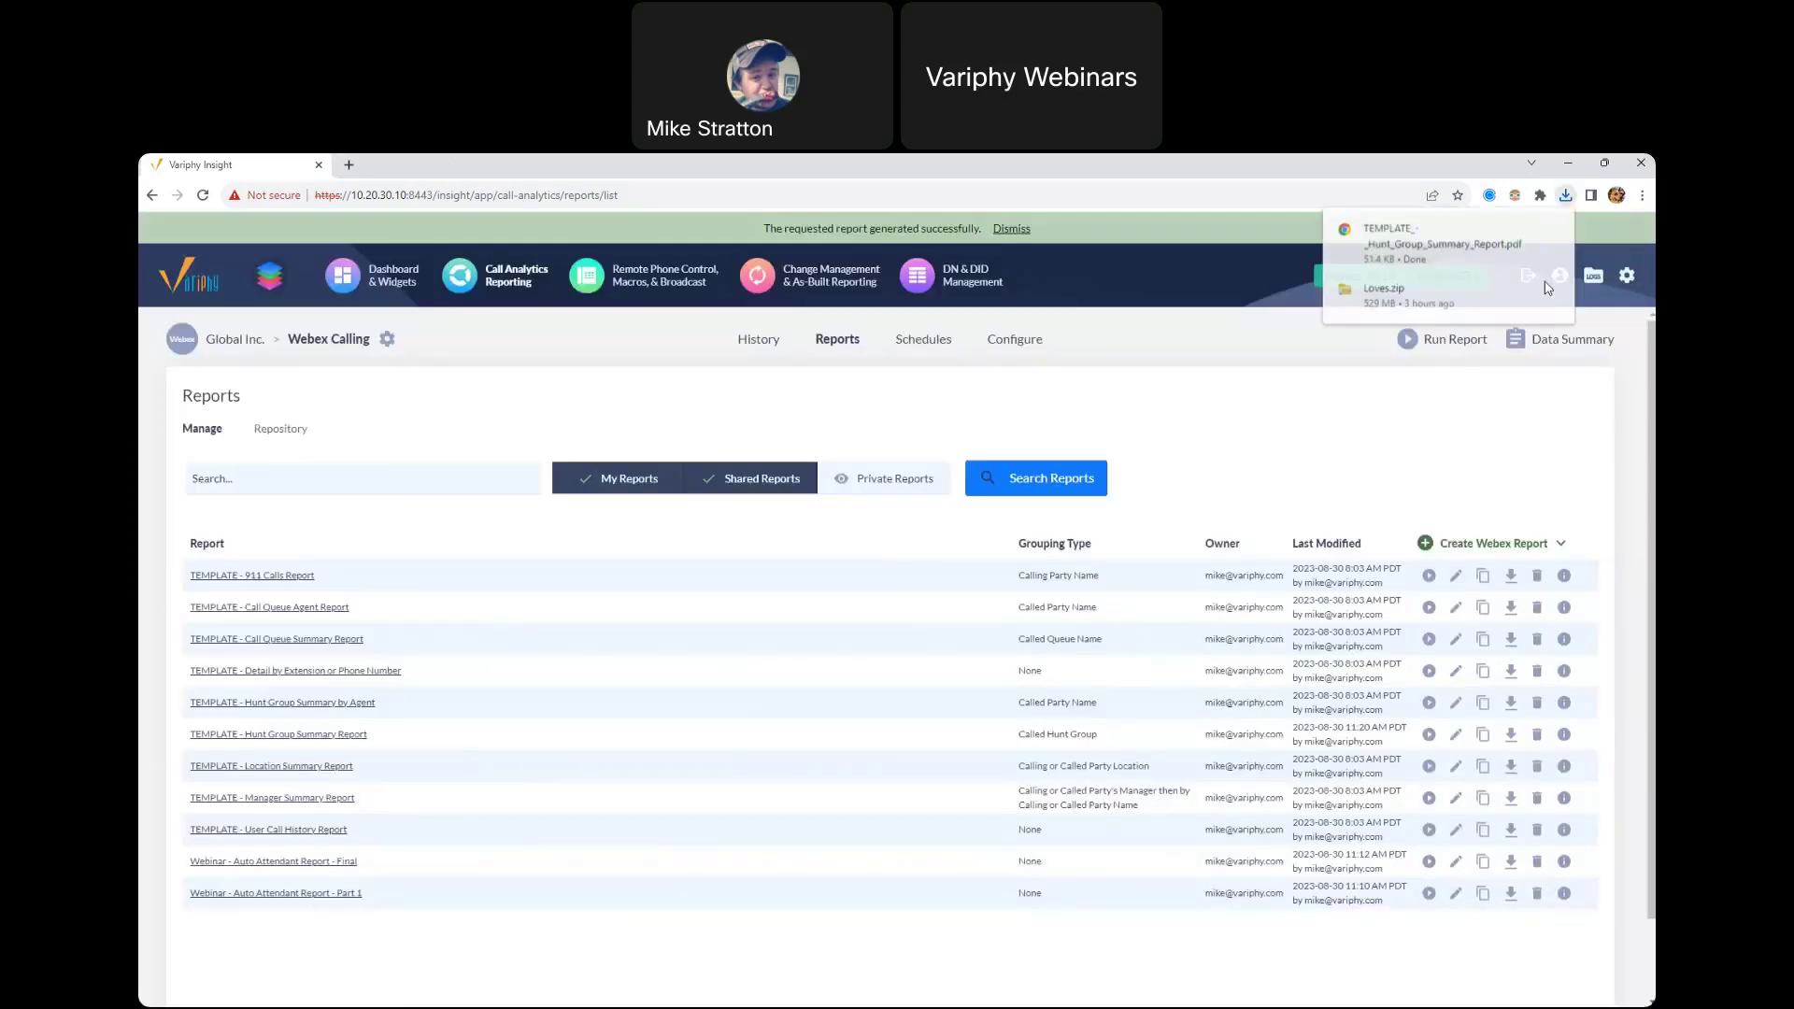
click(1465, 299)
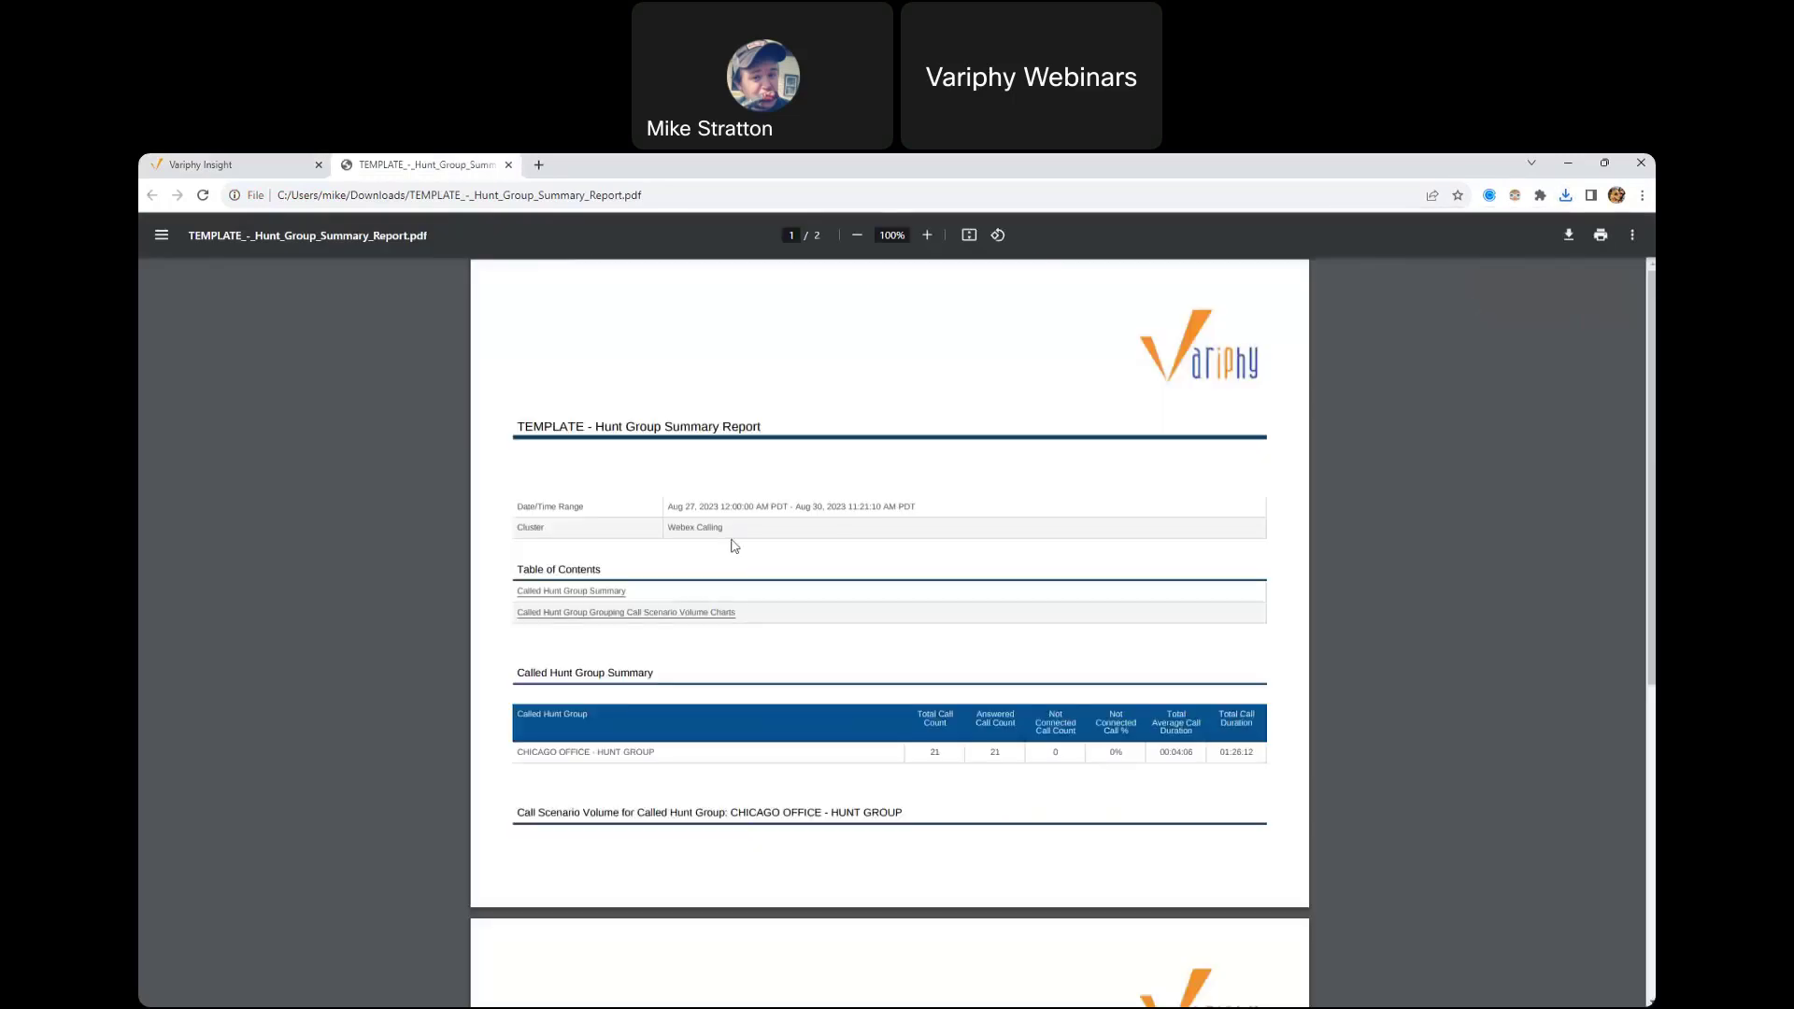
click(926, 245)
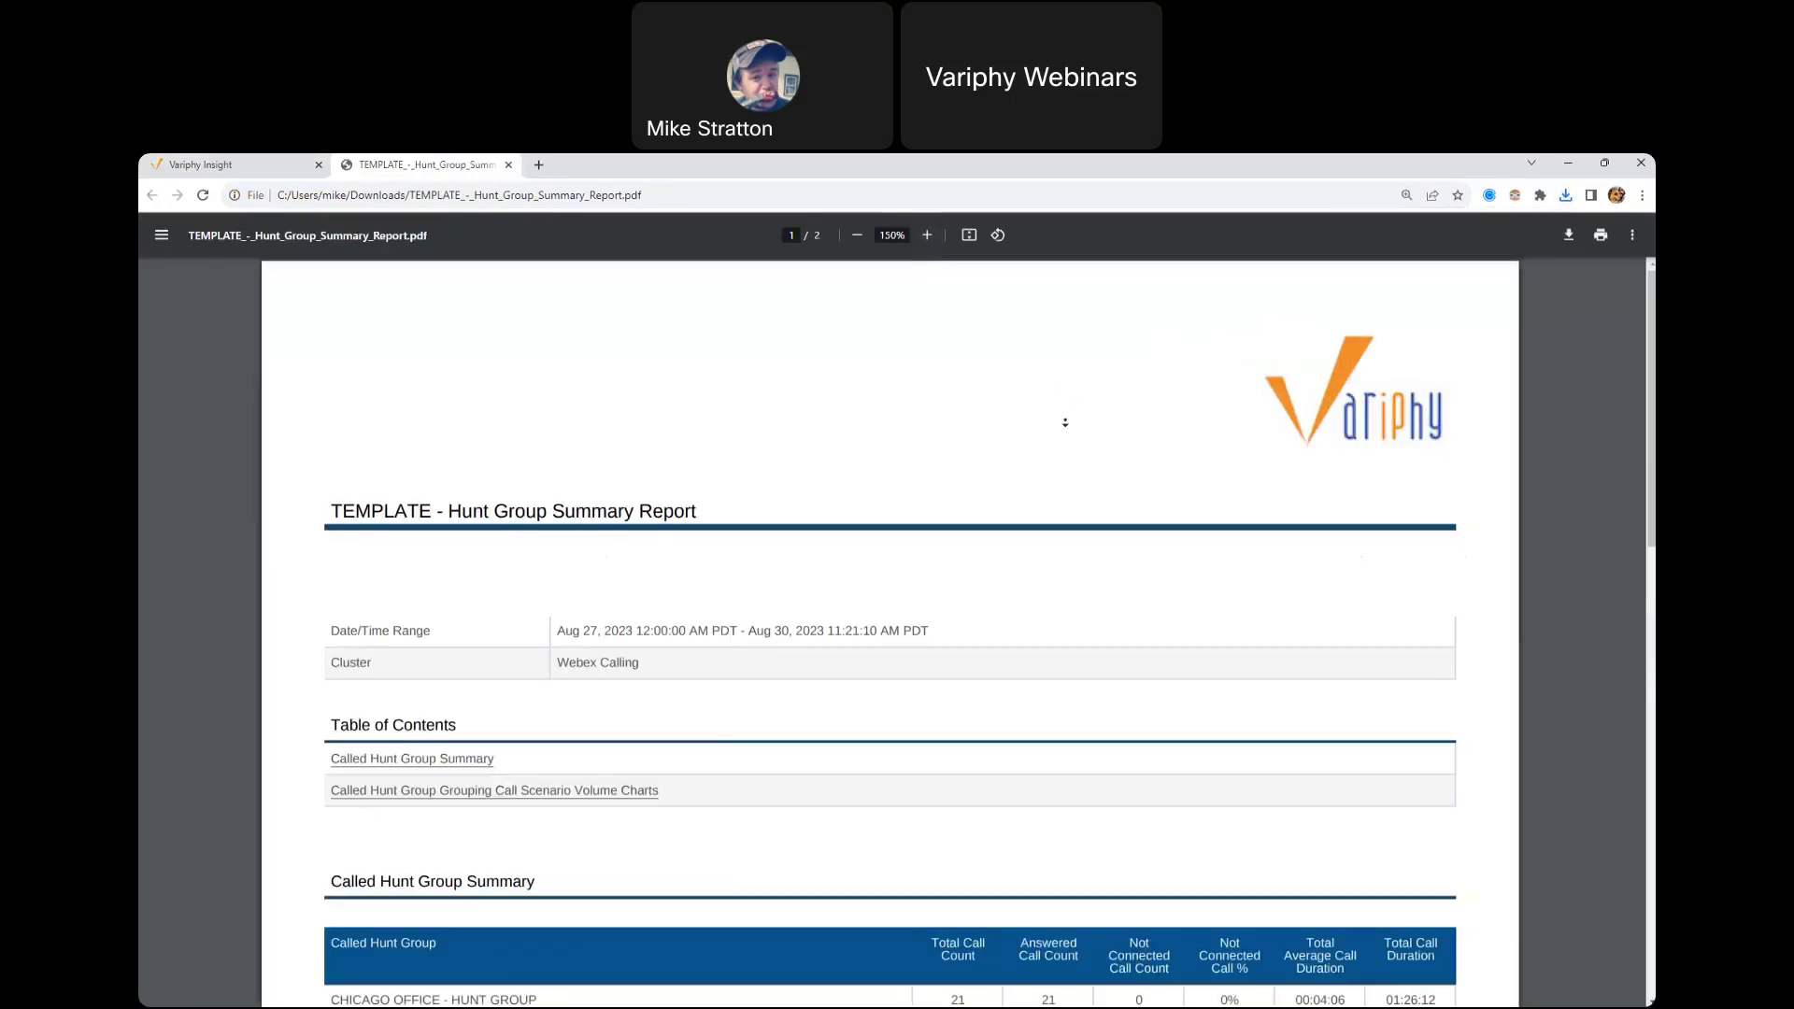
scroll(1061, 416, down, 3)
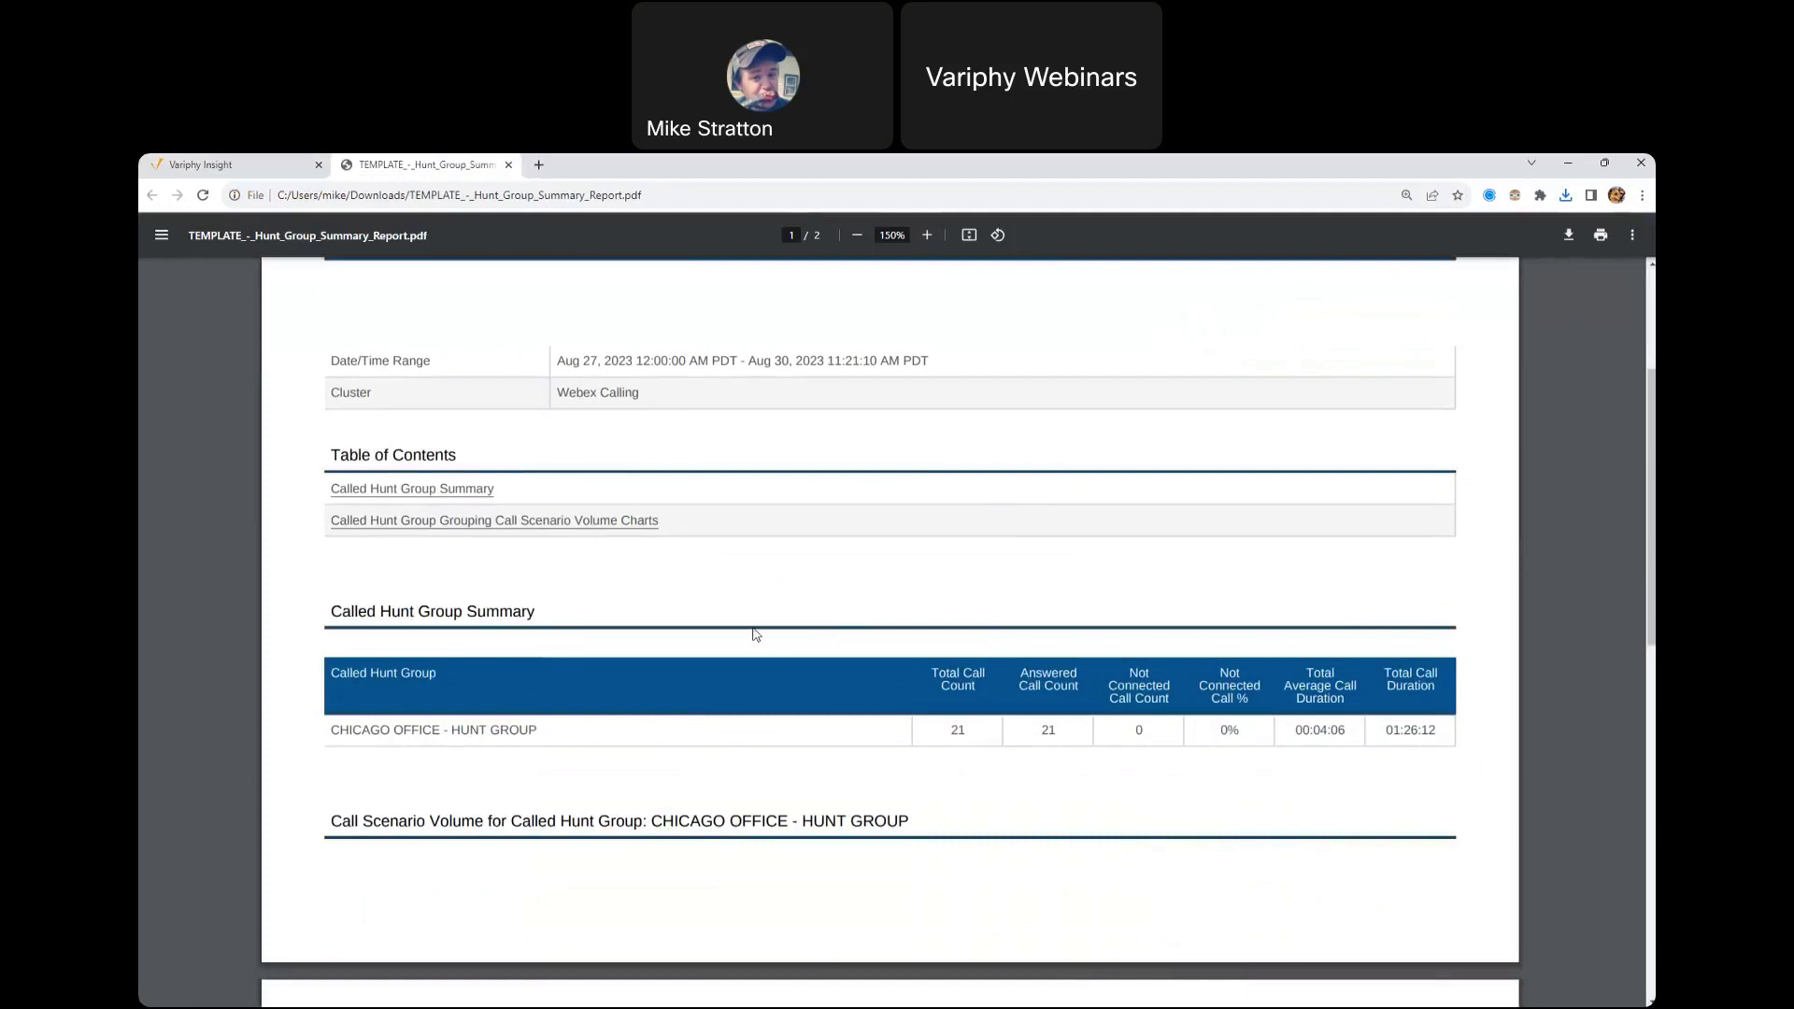
Step: In the call history, expand the Aug 29, 2023 12:47:38 PM call and examine its queue and agent legs against the report's call count
click(233, 164)
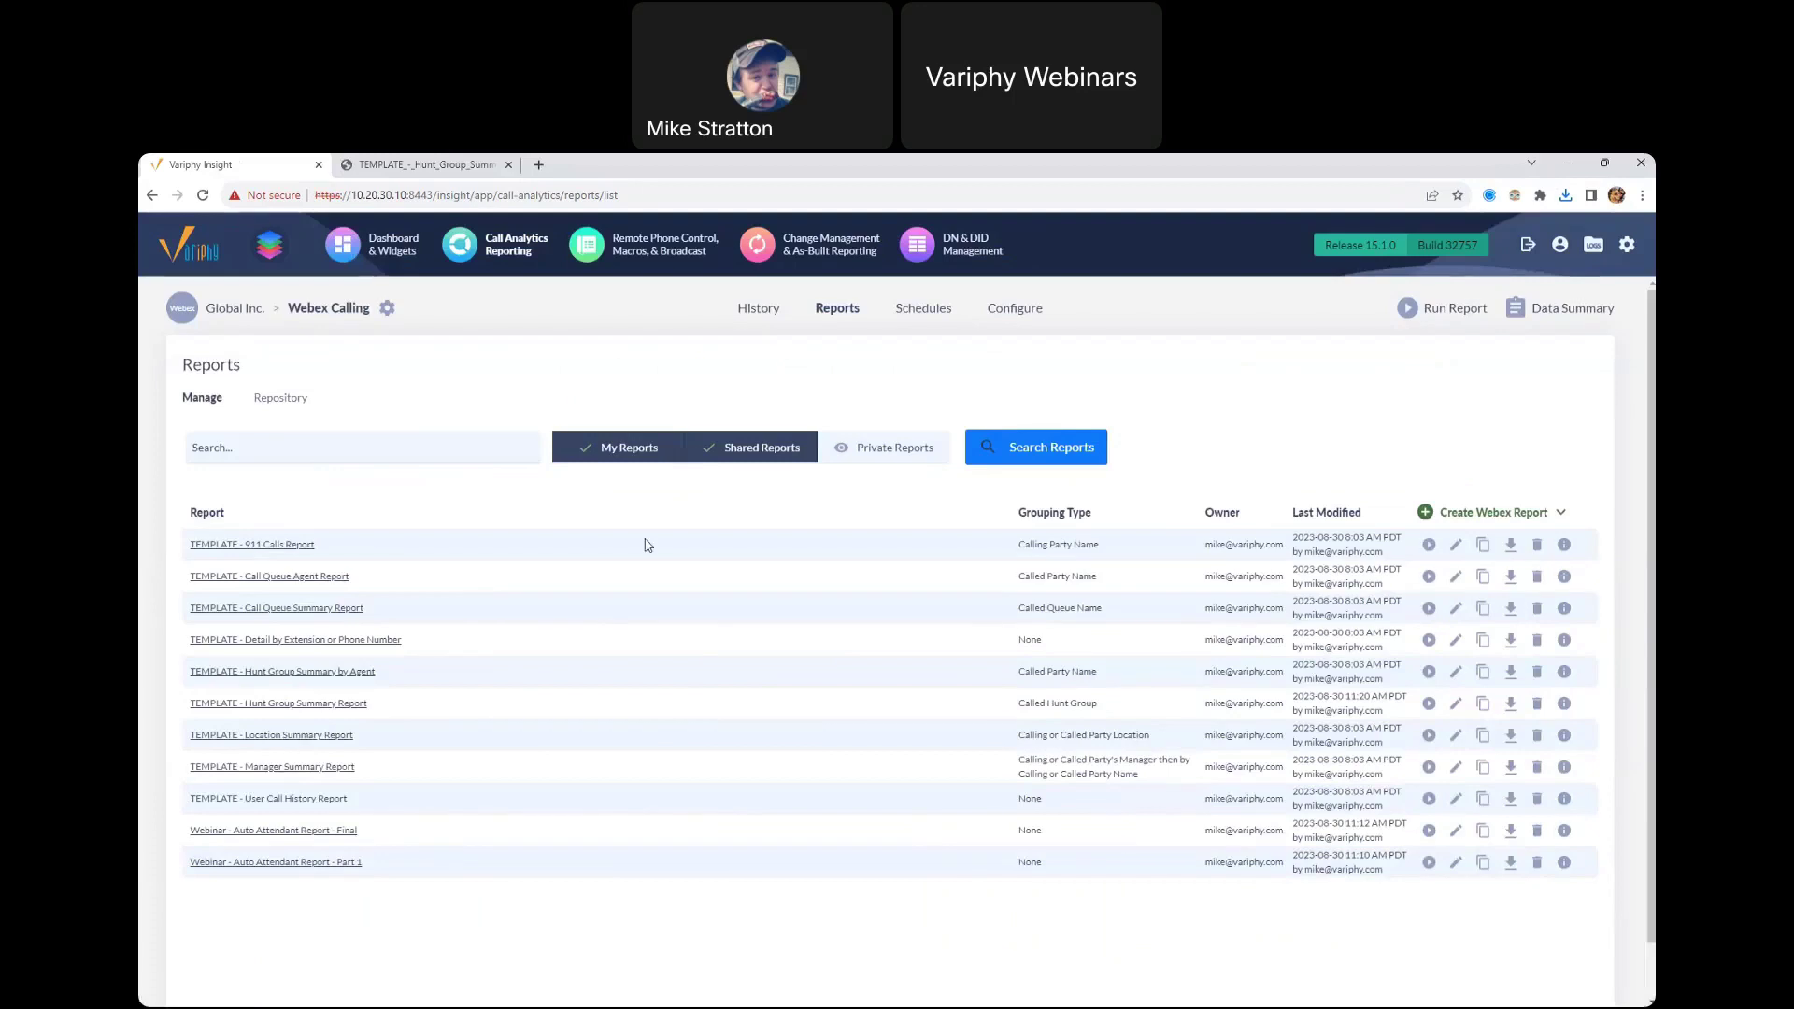
click(759, 309)
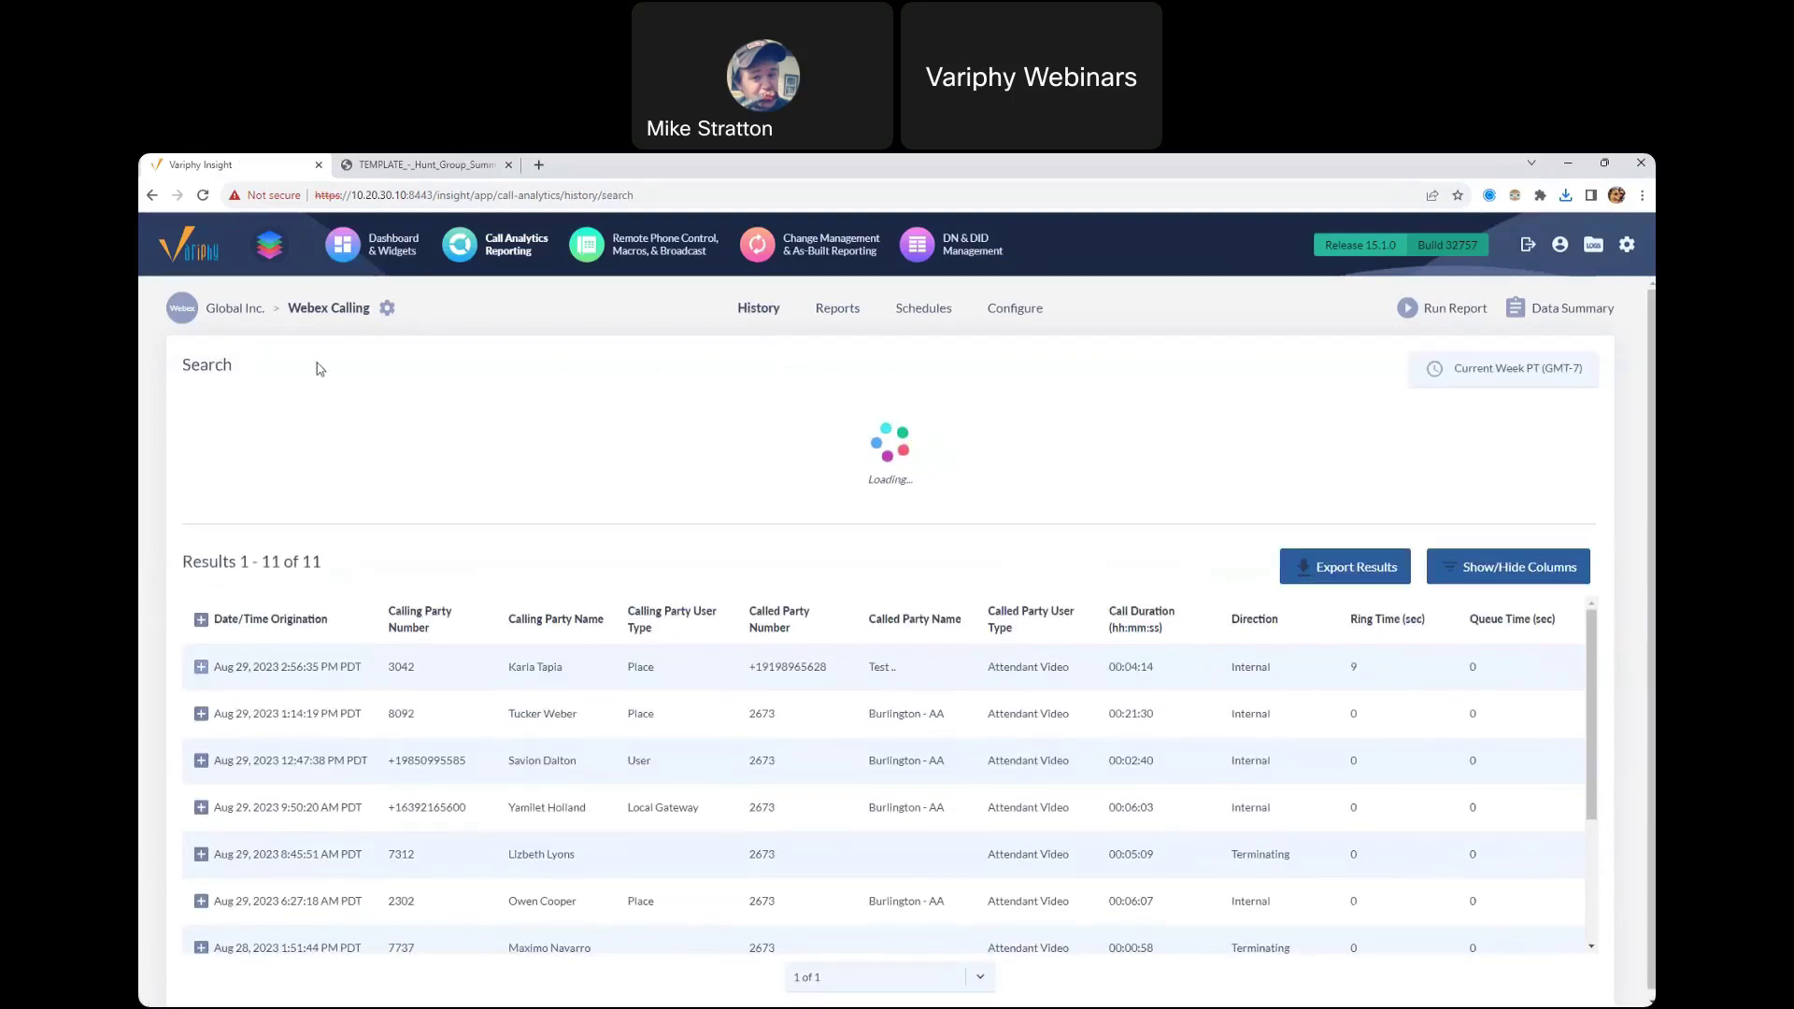
click(399, 168)
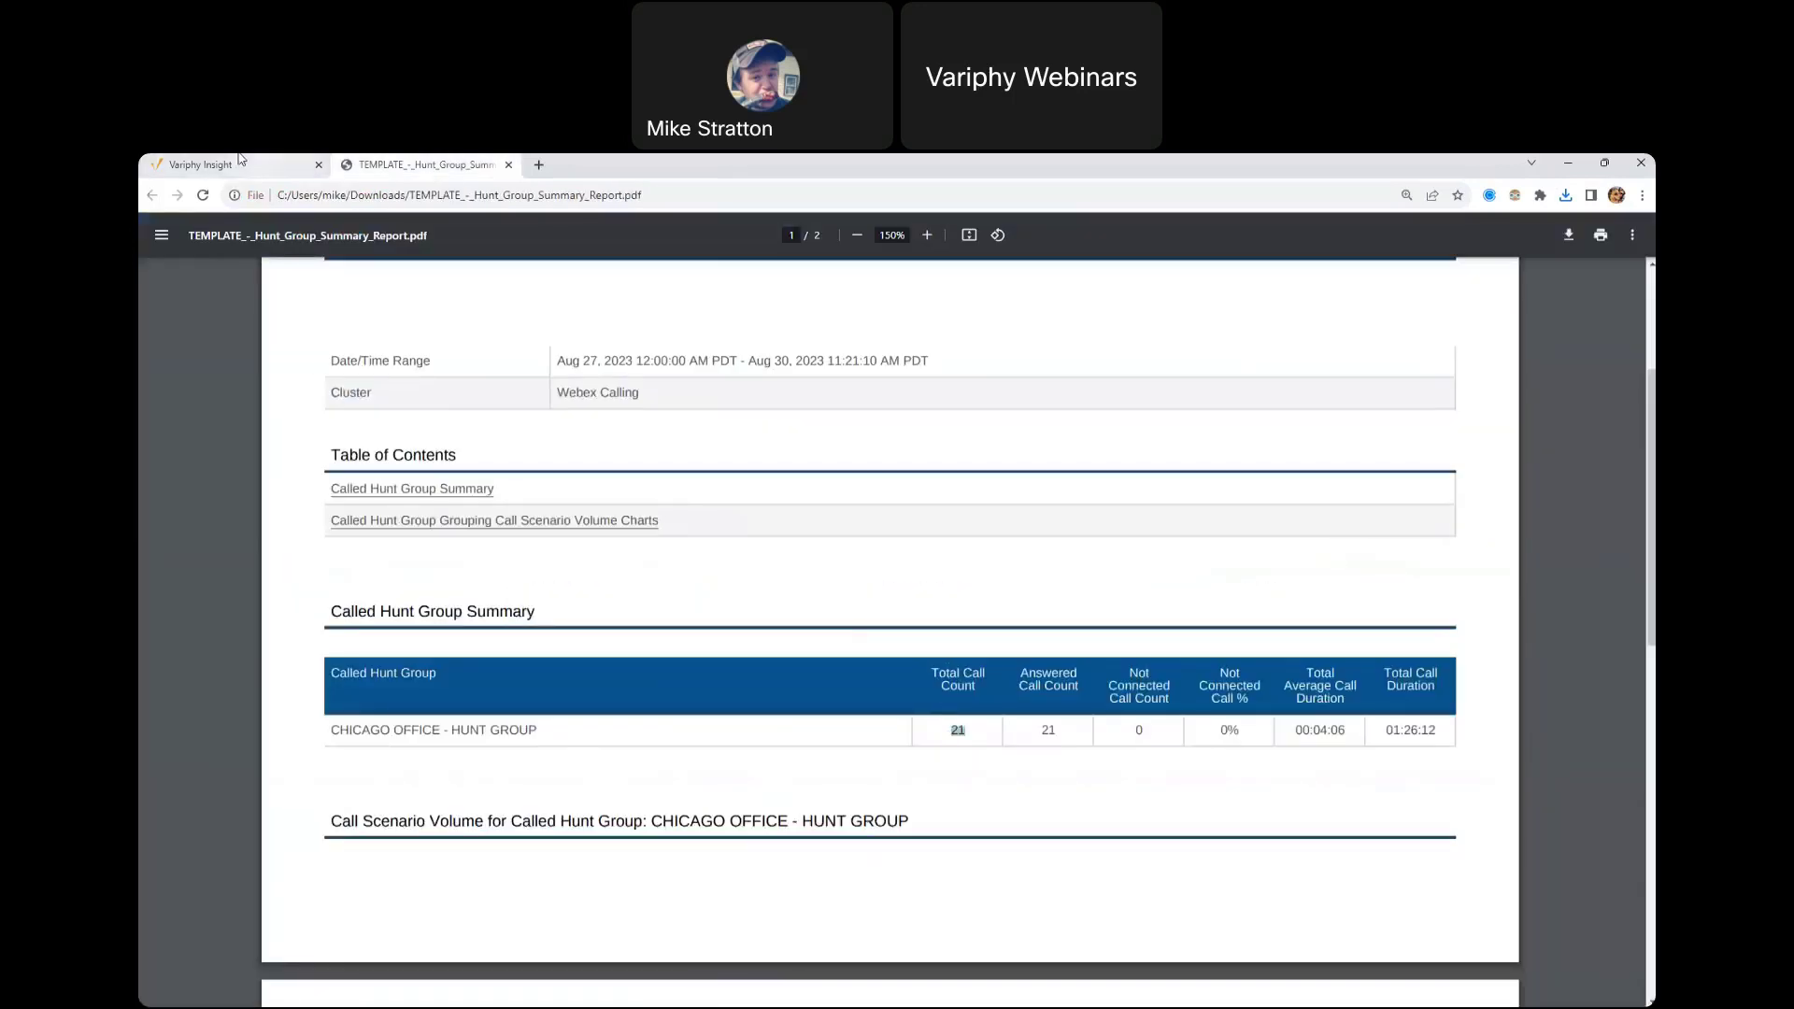
click(234, 164)
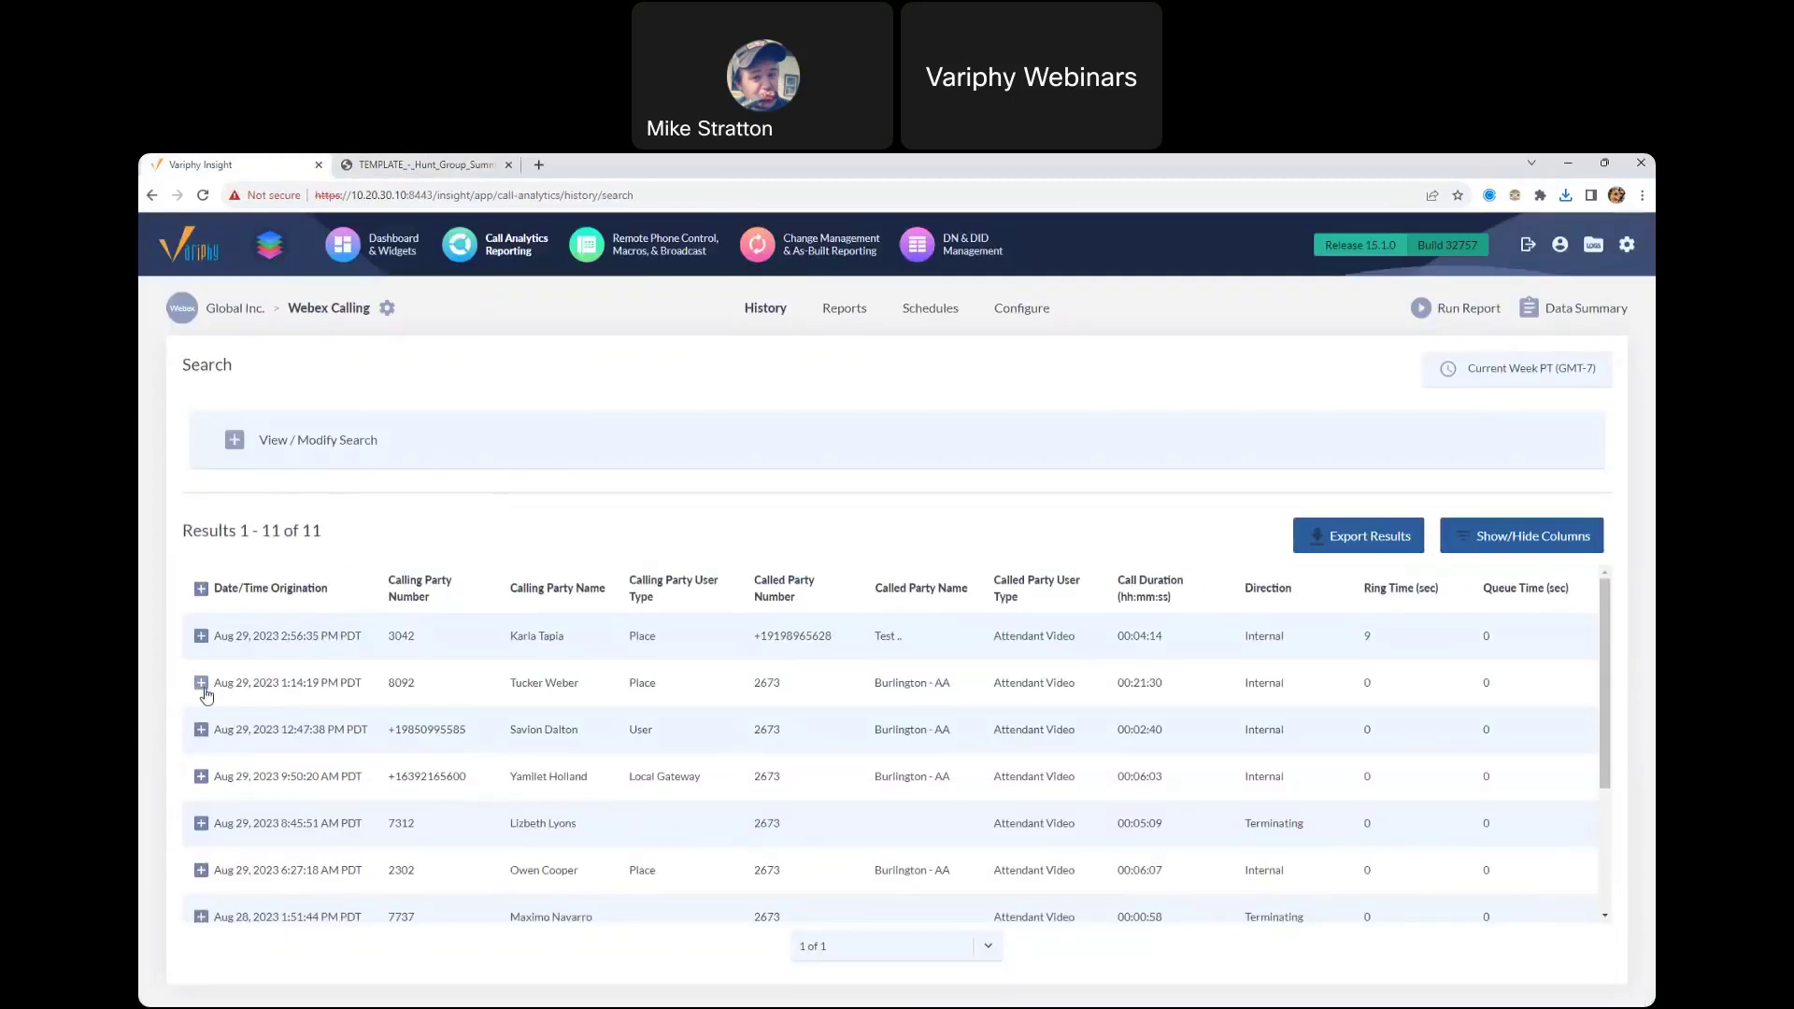
click(201, 730)
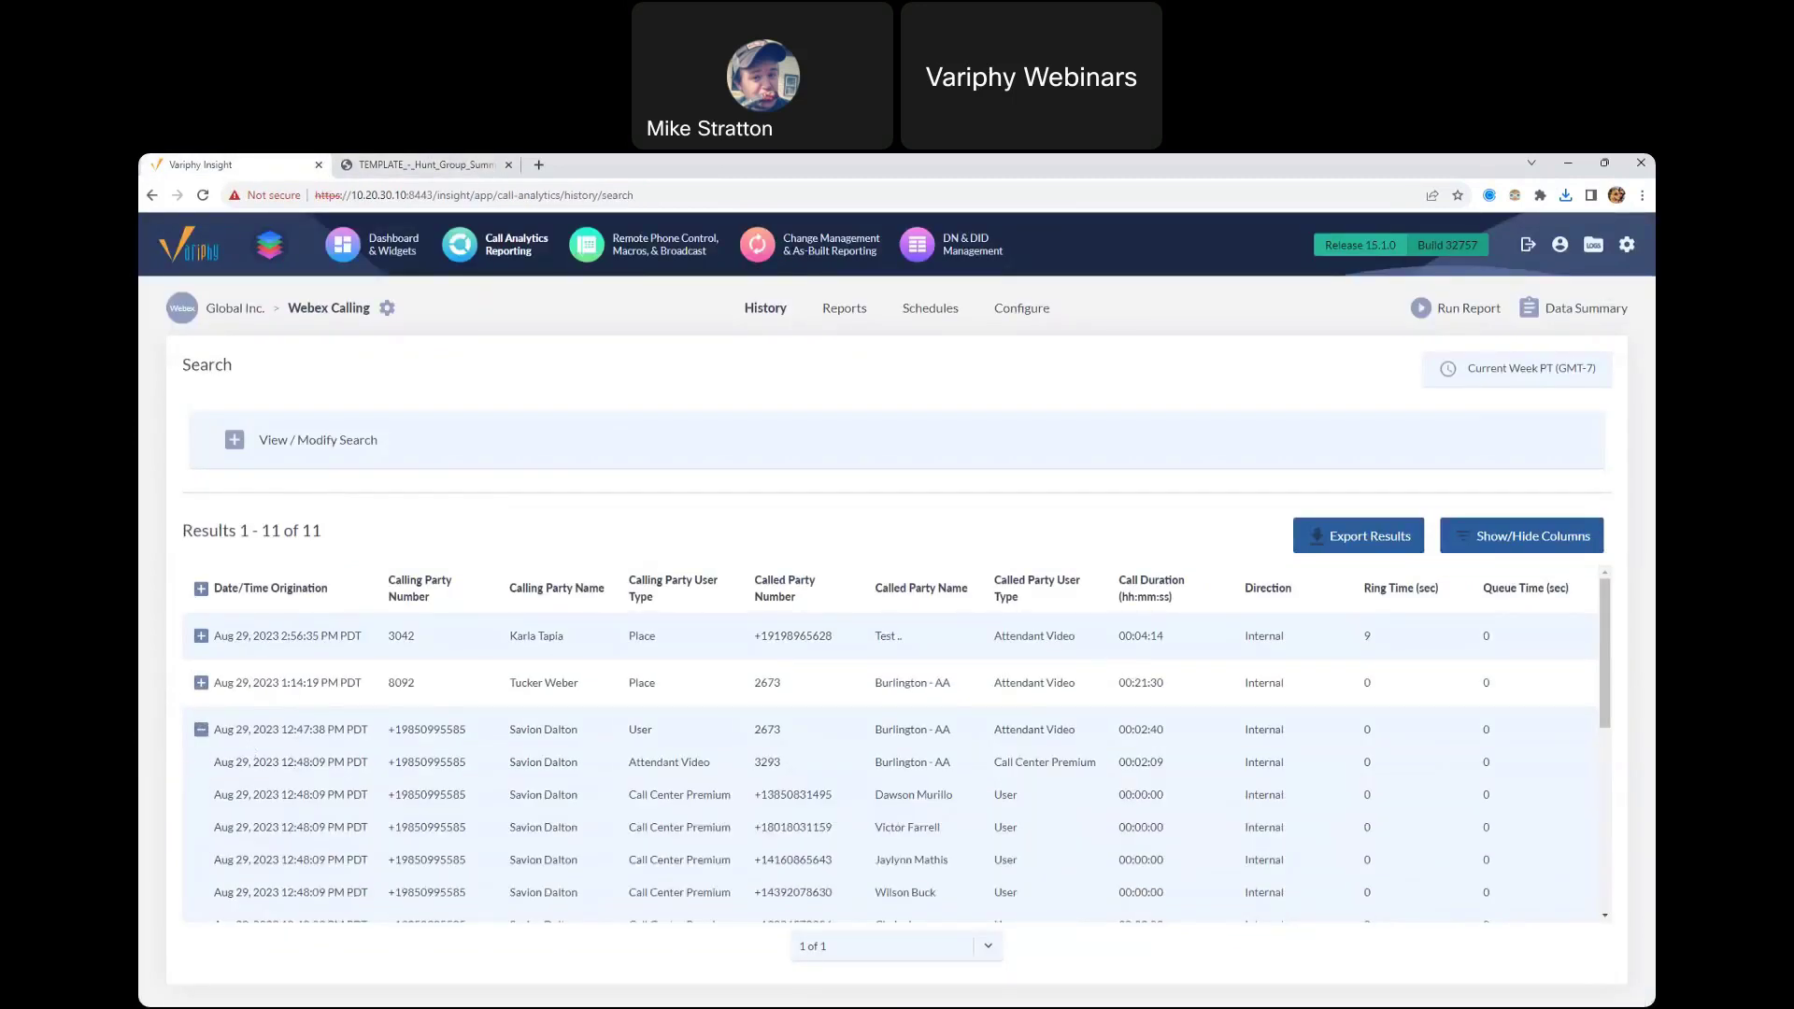
scroll(1604, 664, down, 1)
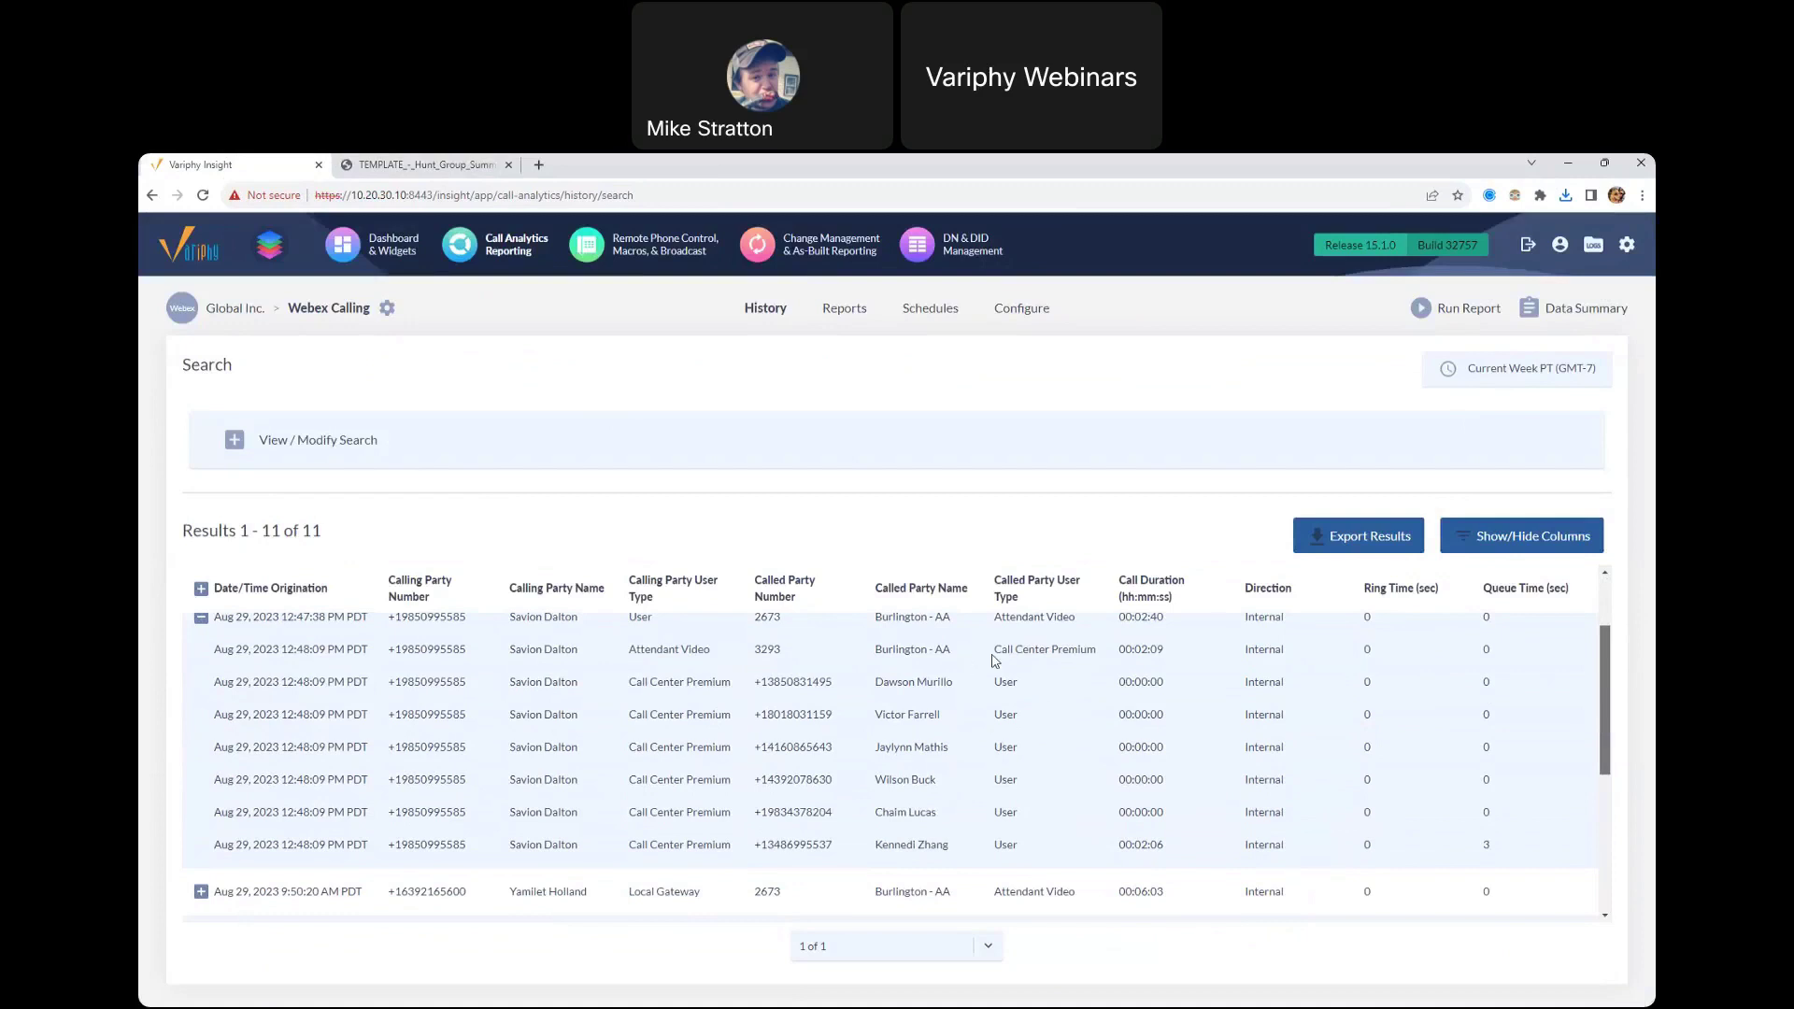
drag(924, 649, 925, 847)
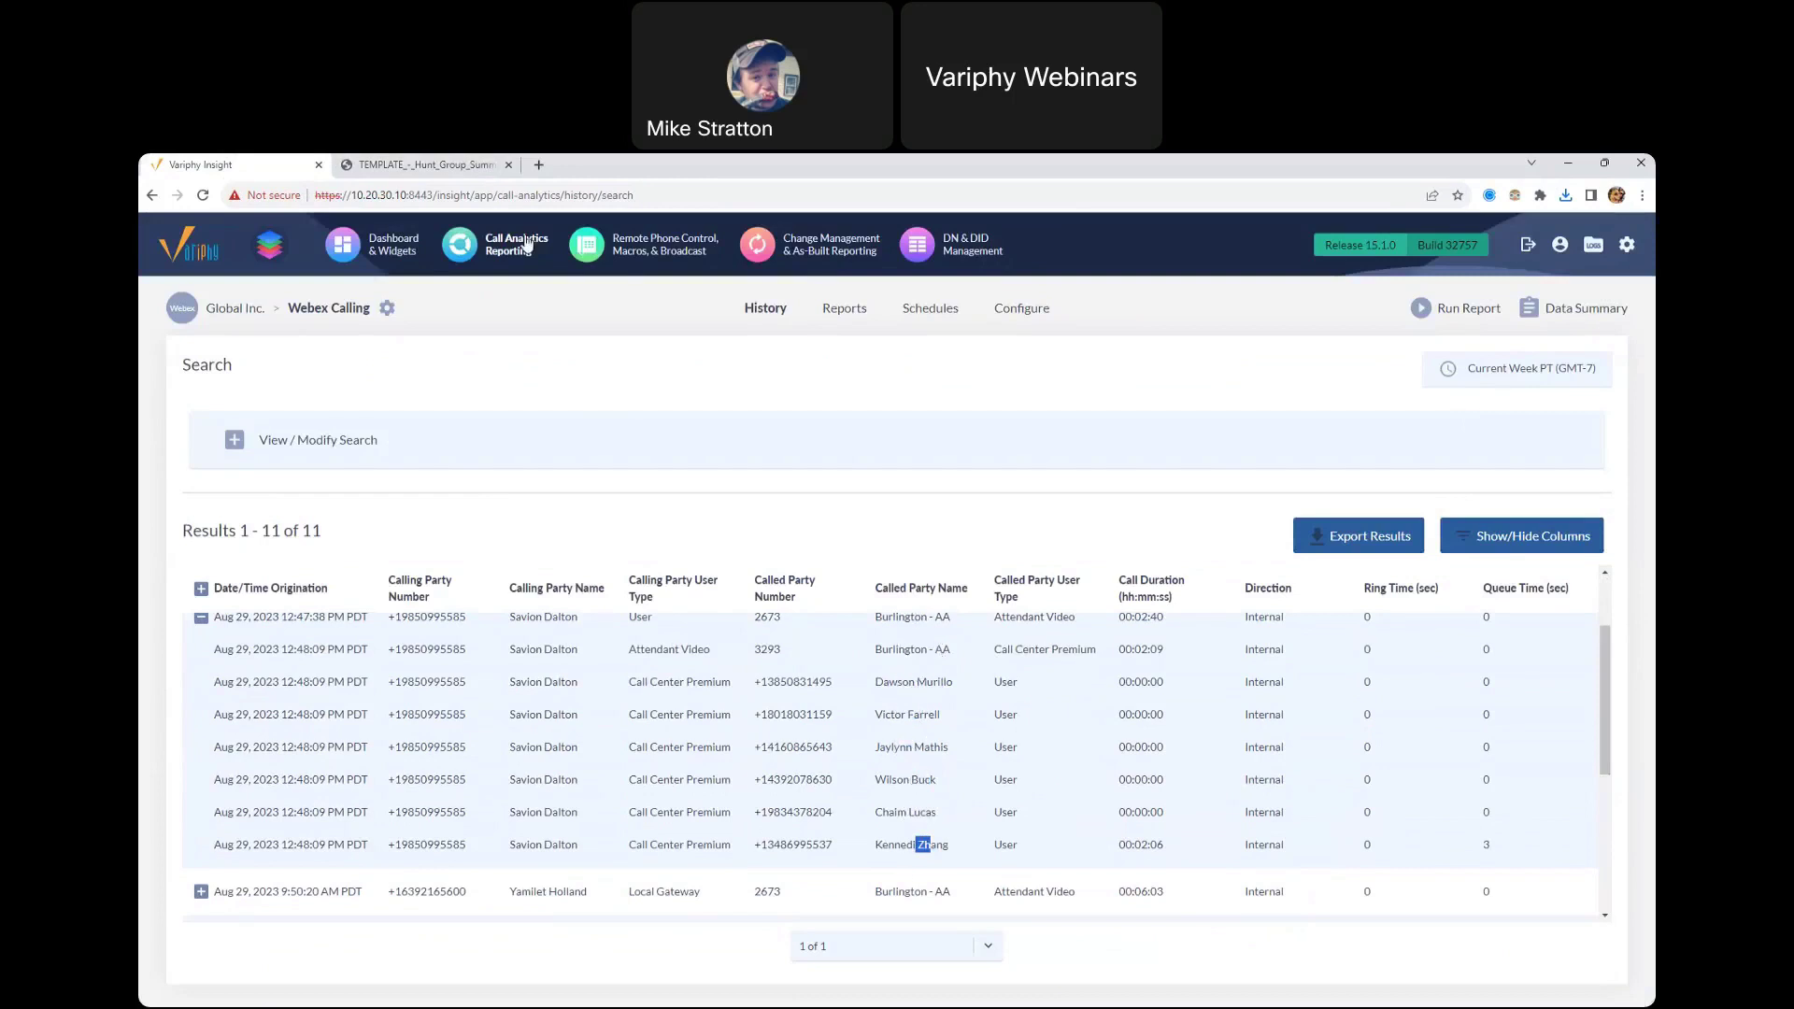
Step: Review the PDF's call counts, durations and hourly volume chart for Chicago Office - Hunt Group, and return to the reports list
click(467, 165)
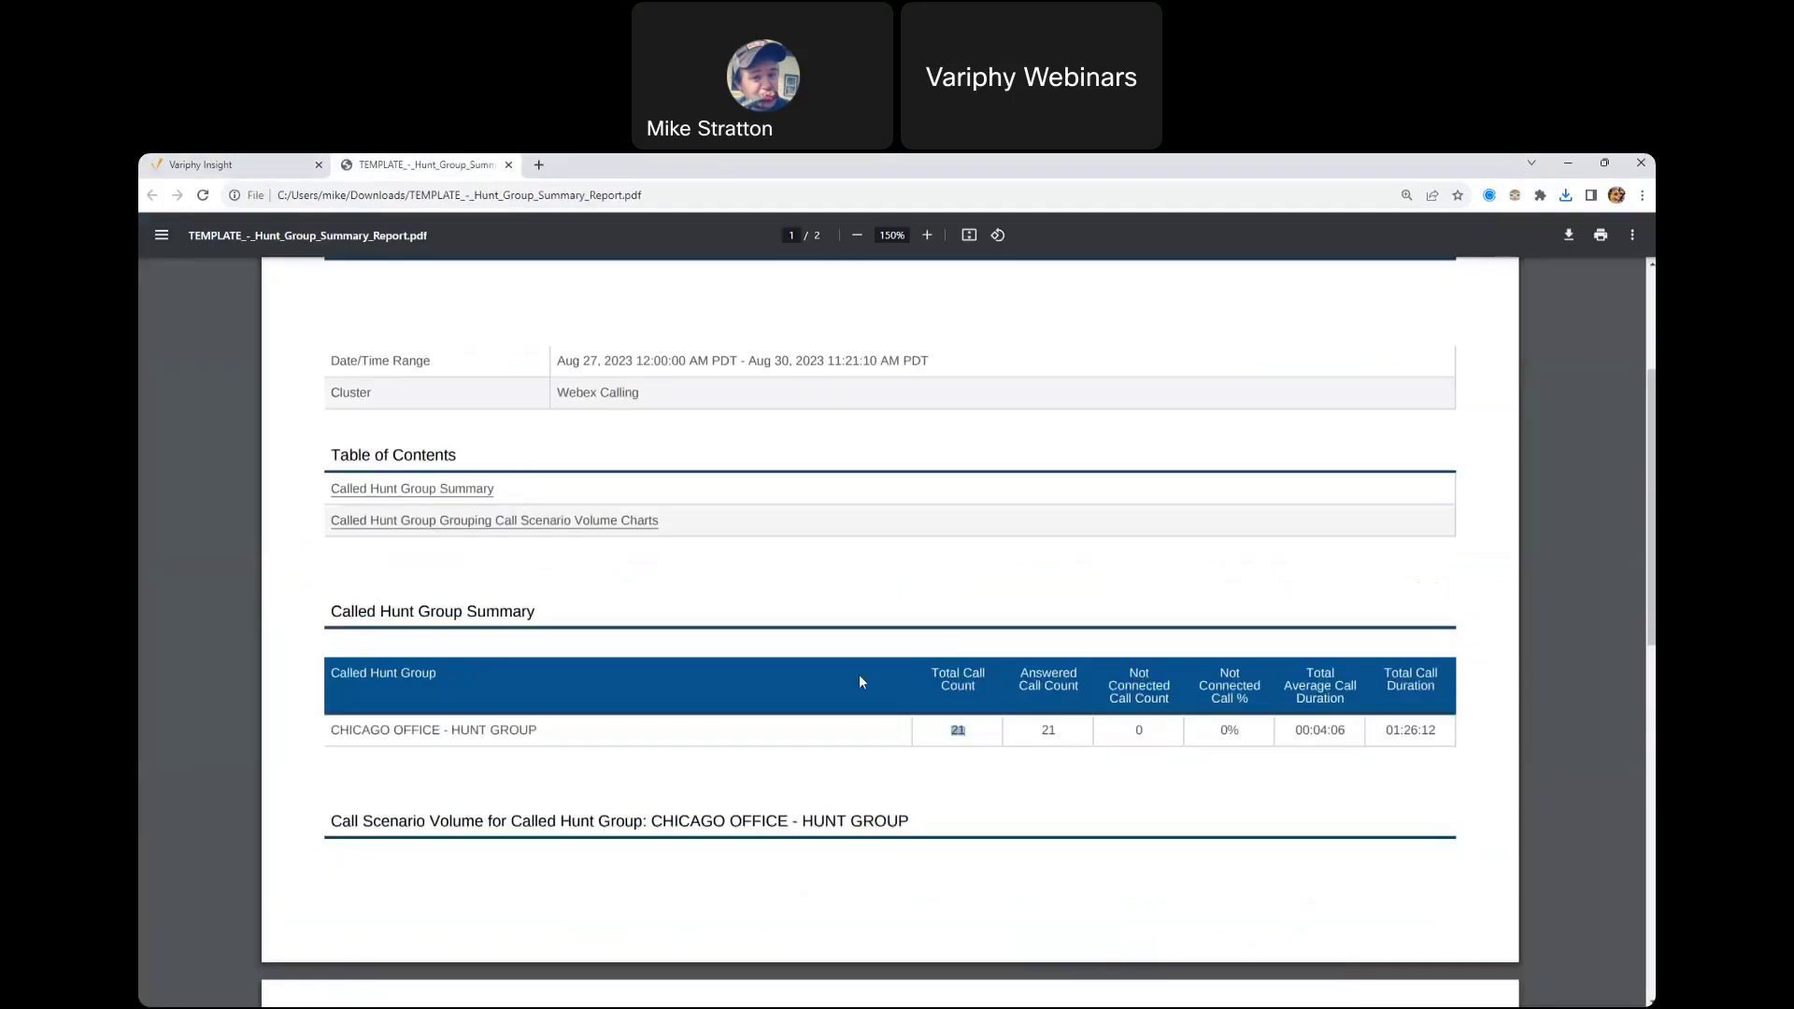
click(271, 164)
click(843, 308)
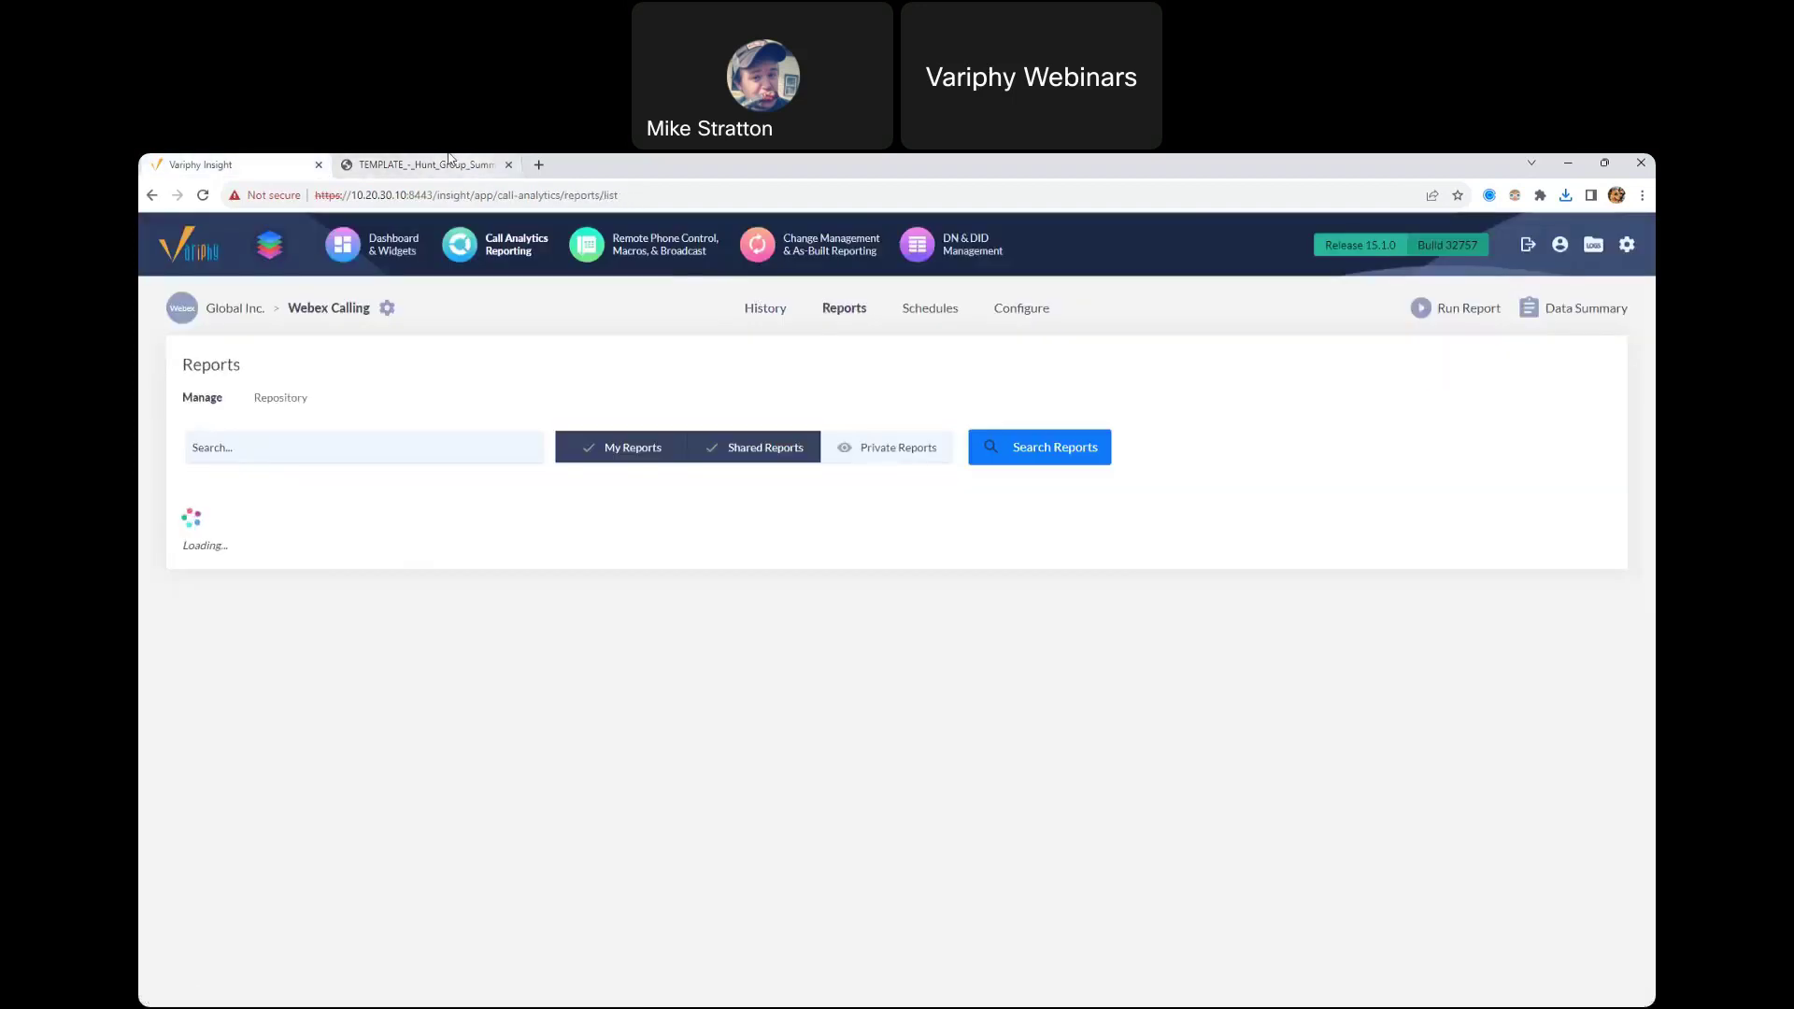
click(486, 164)
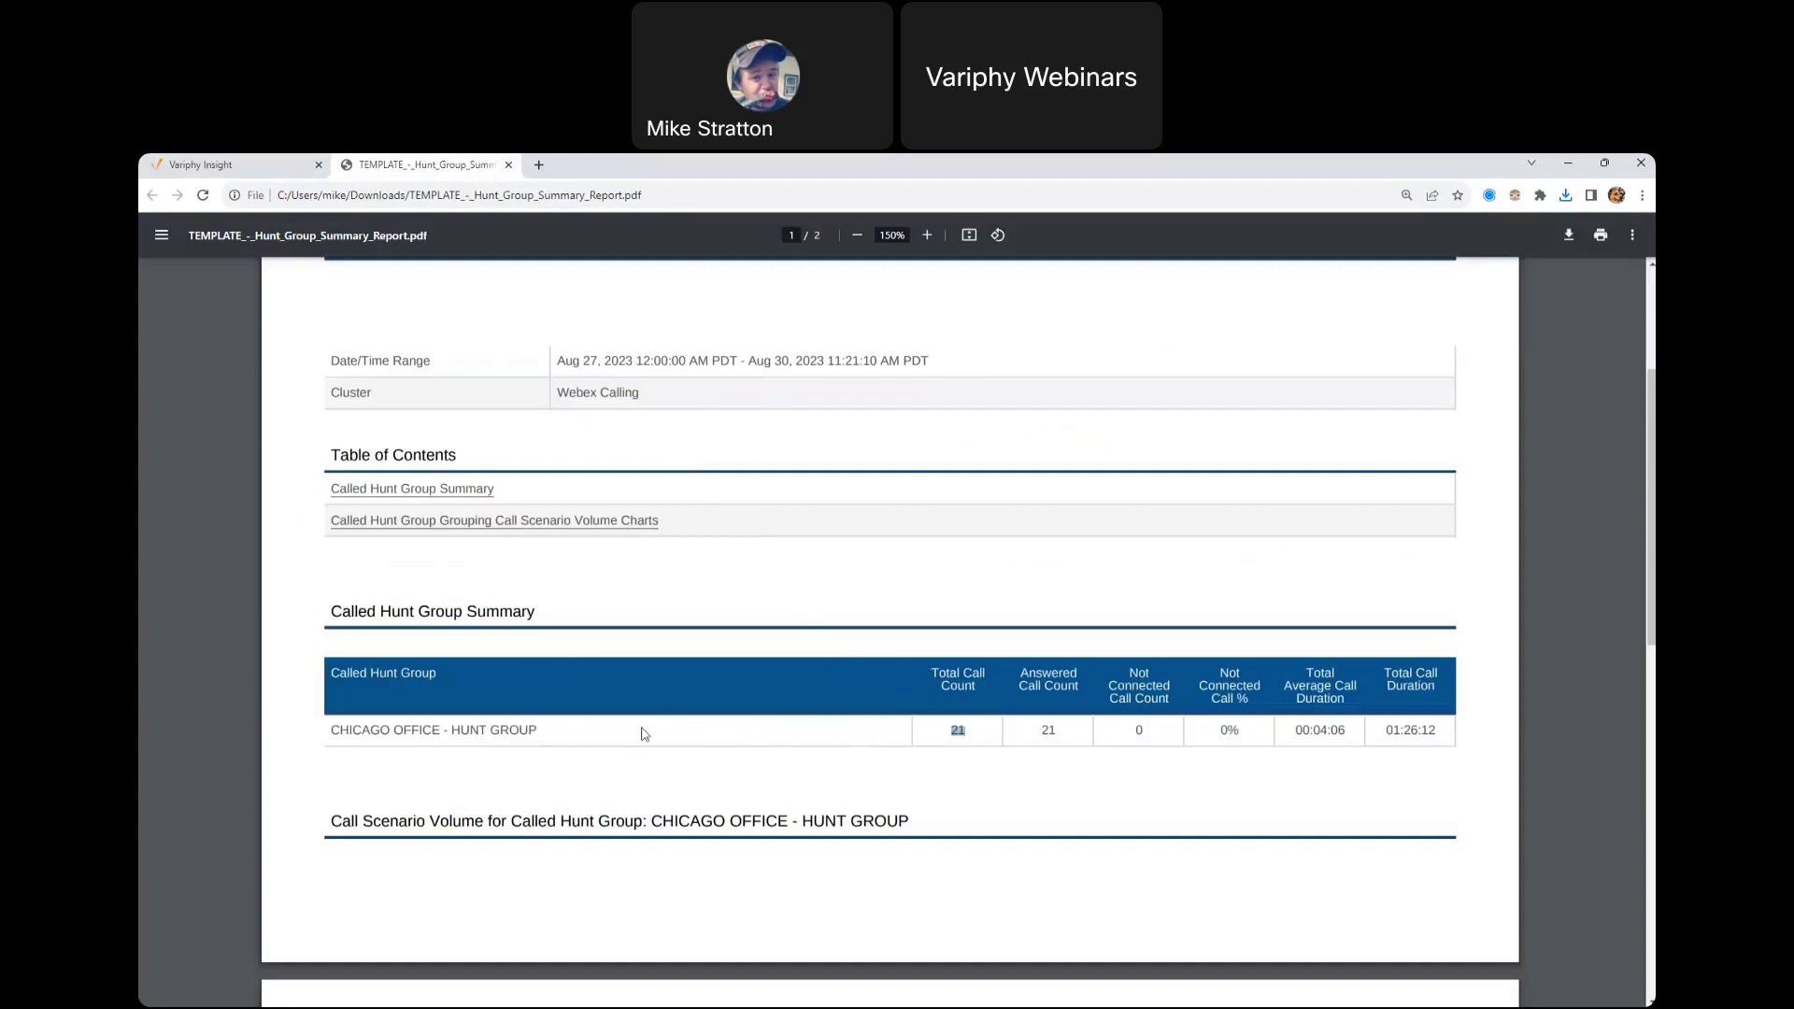
click(501, 729)
drag(322, 729, 563, 735)
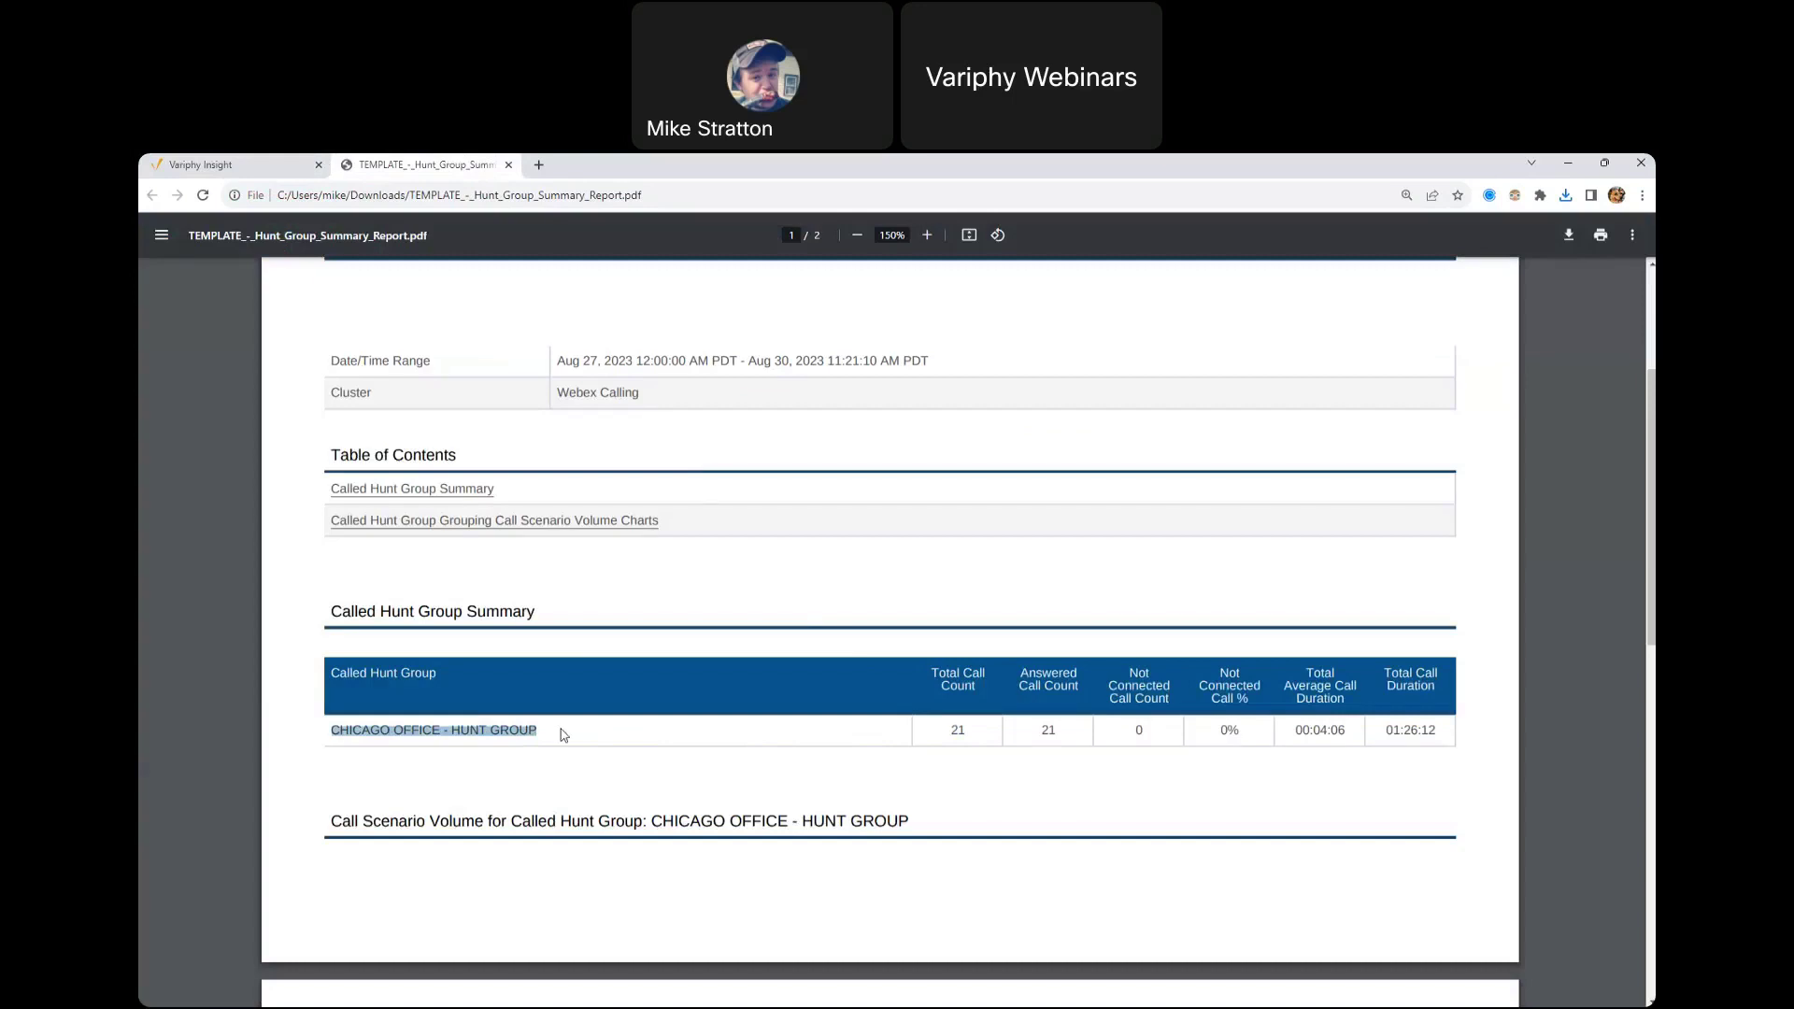
click(954, 736)
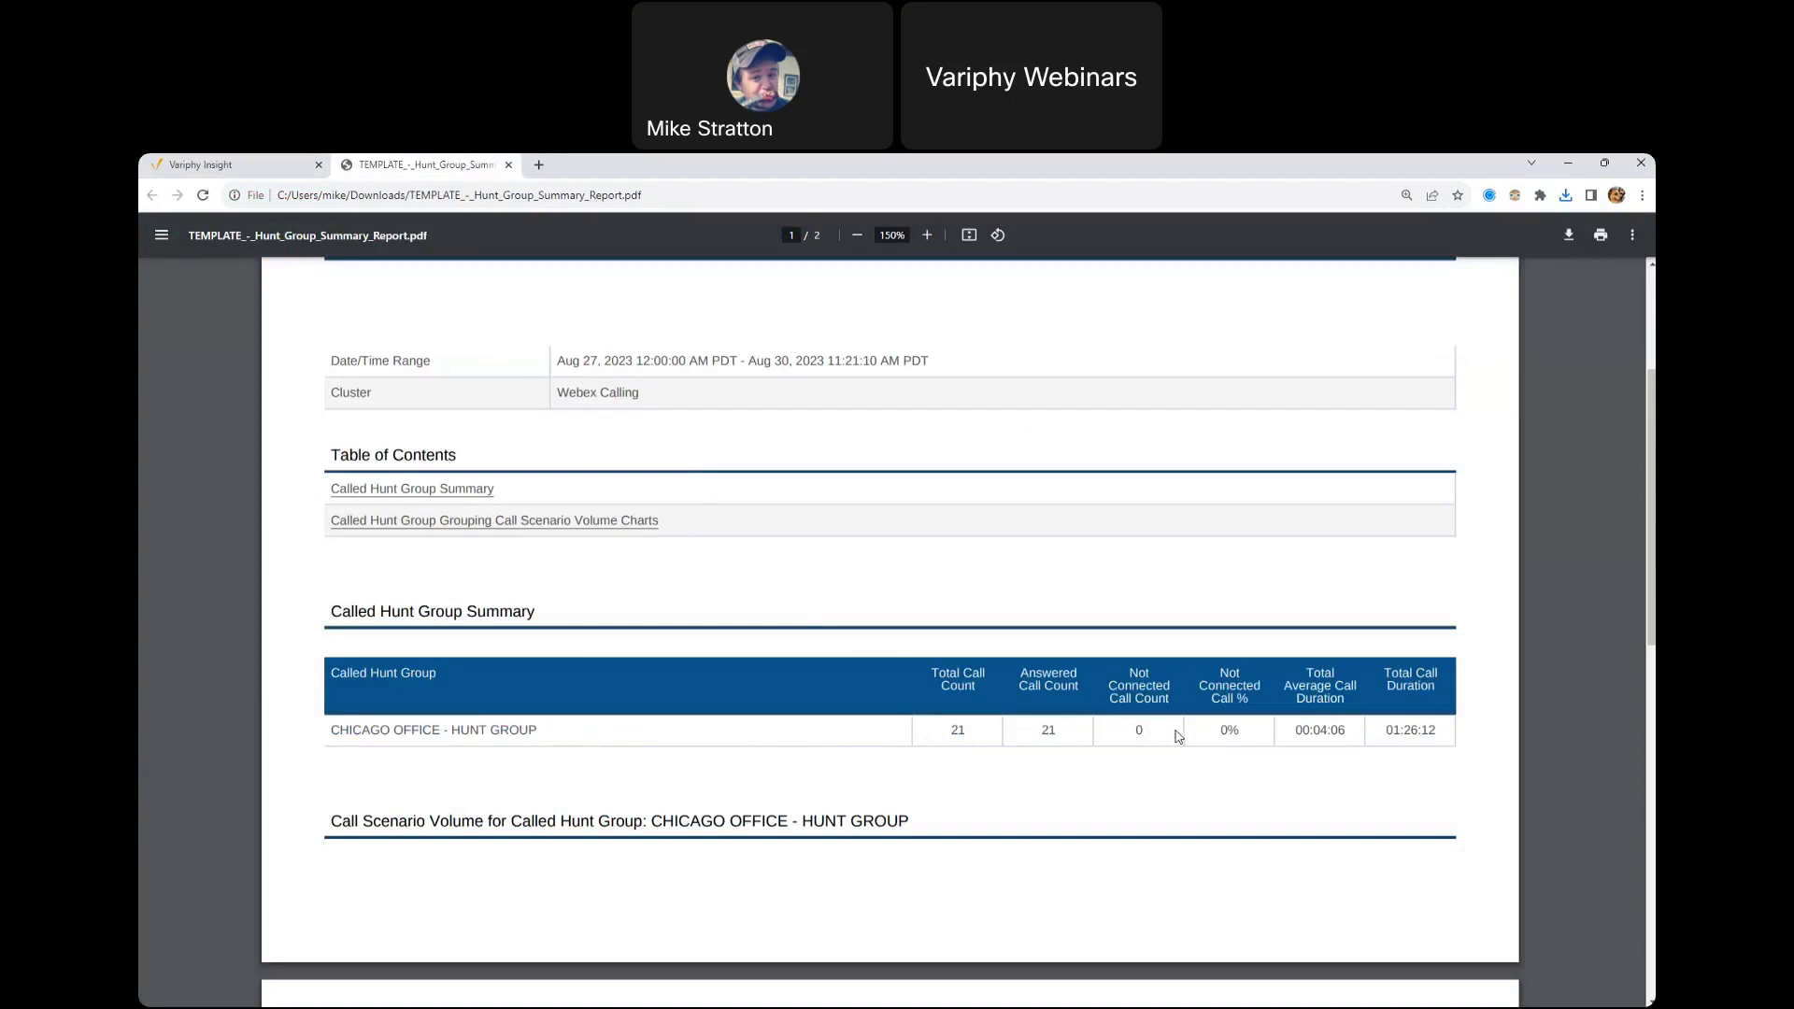
drag(1304, 742, 1448, 739)
drag(1650, 481, 1626, 736)
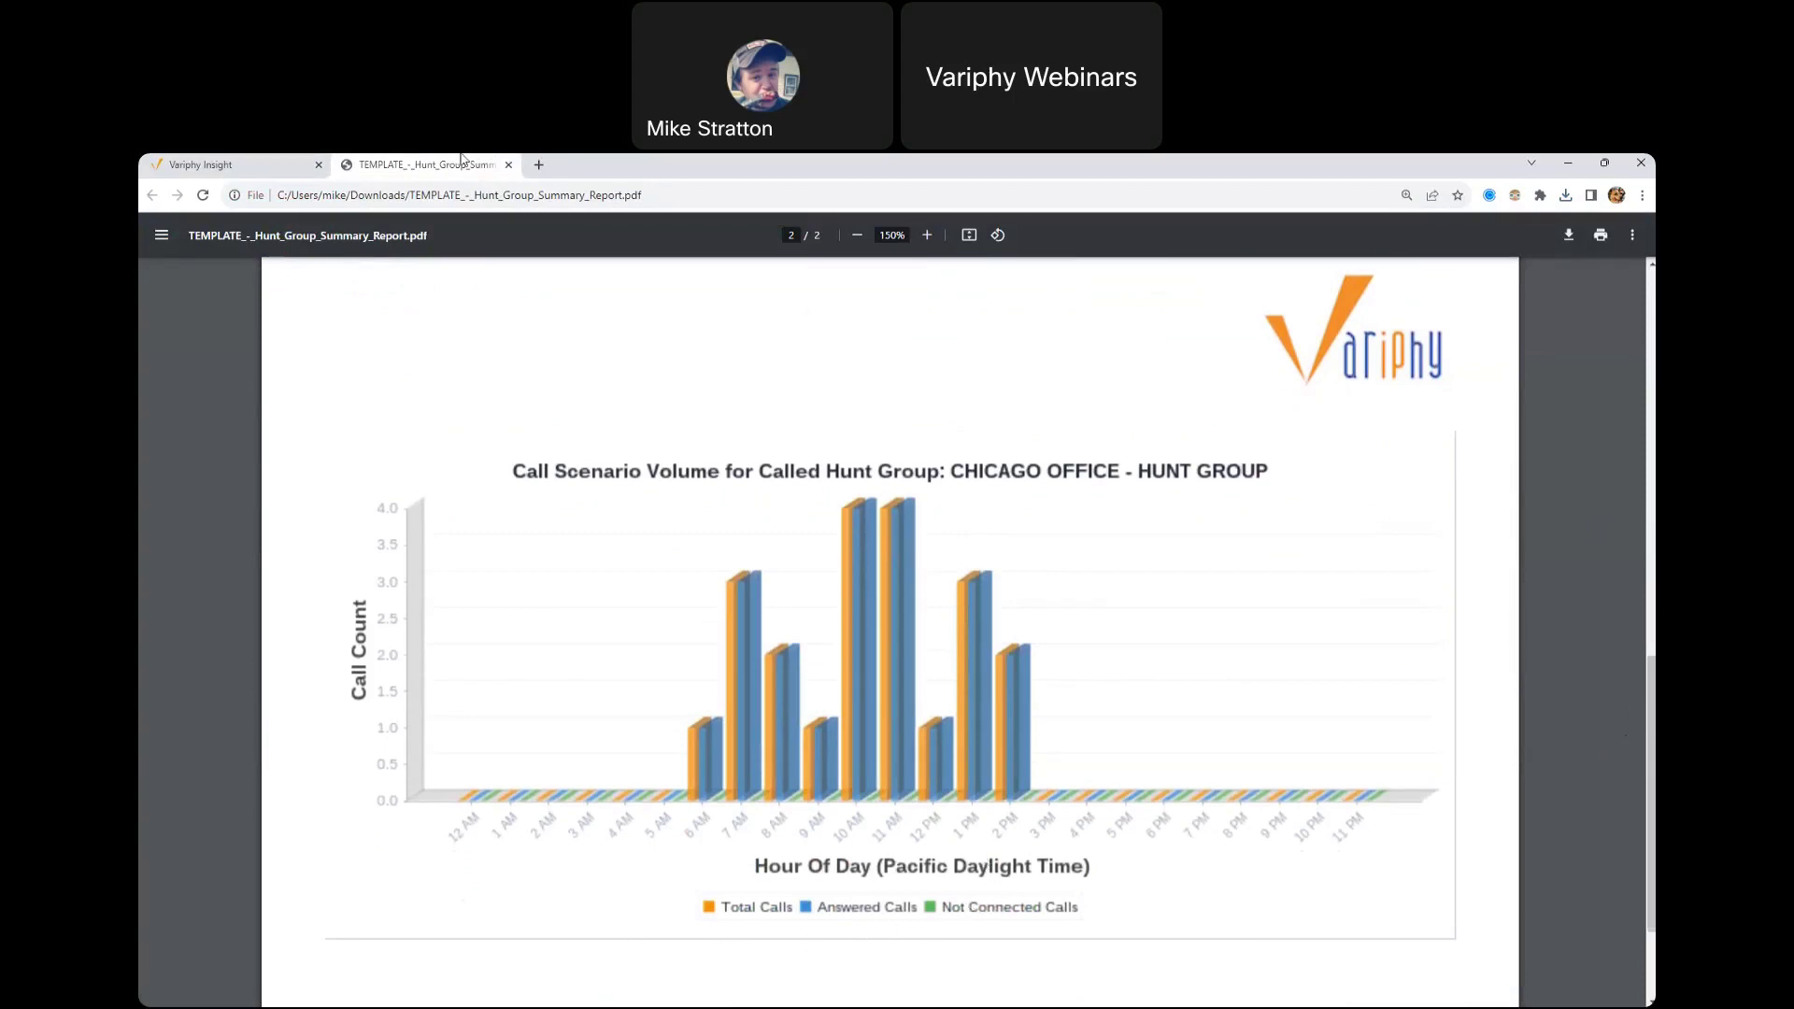
click(508, 166)
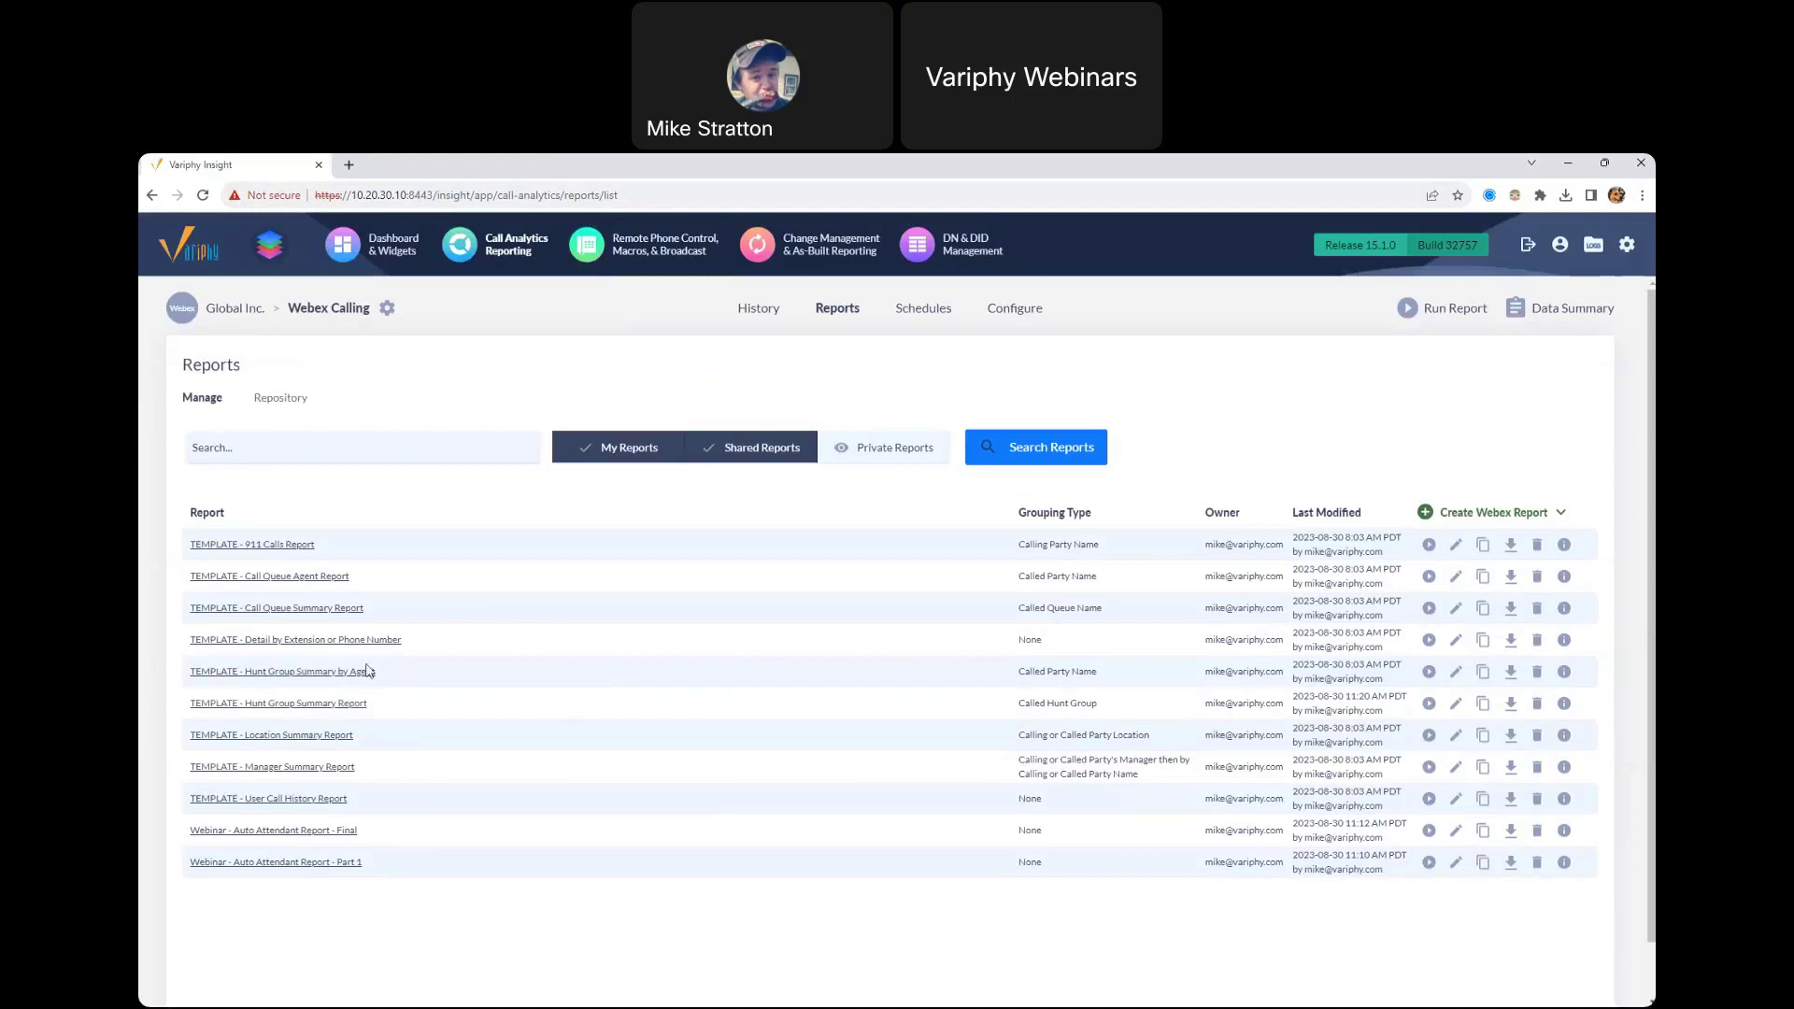
Step: In the search set of TEMPLATE - Hunt Group Summary by Agent, set the called hunt group to Chicago Office - Hunt Group and remove the Call Duration criterion
click(1455, 671)
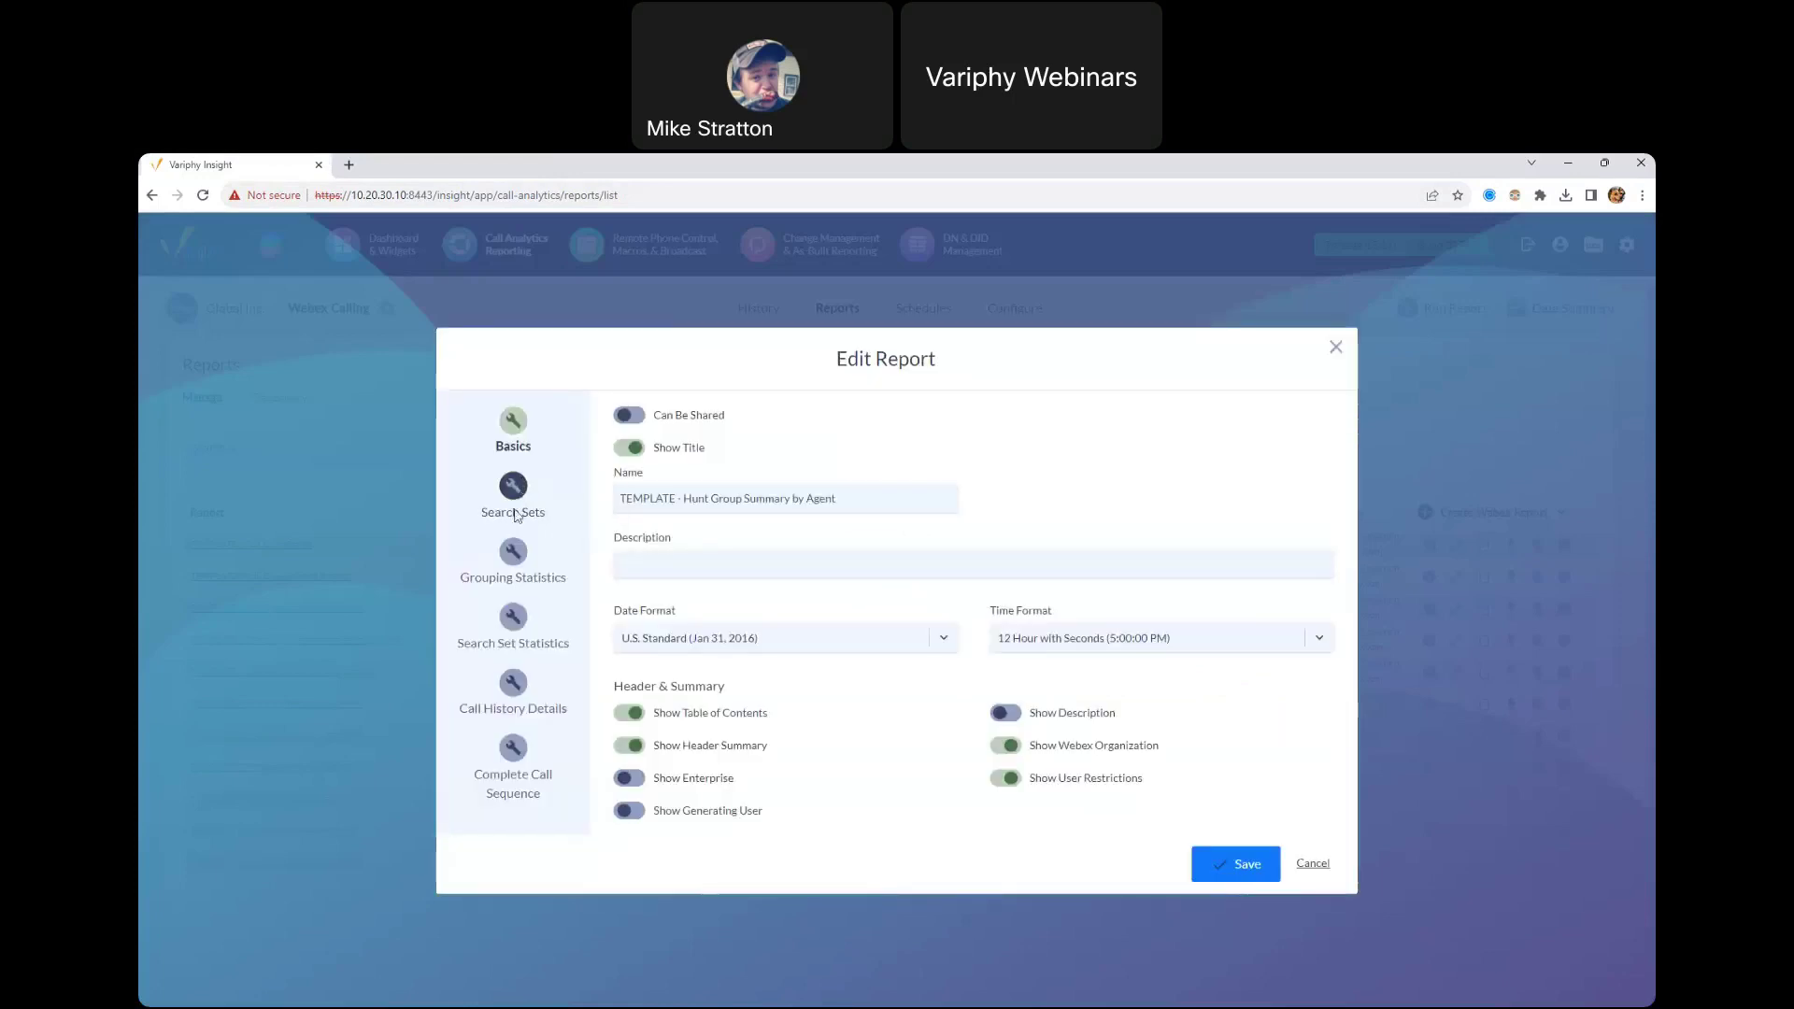
click(513, 488)
drag(645, 628, 732, 628)
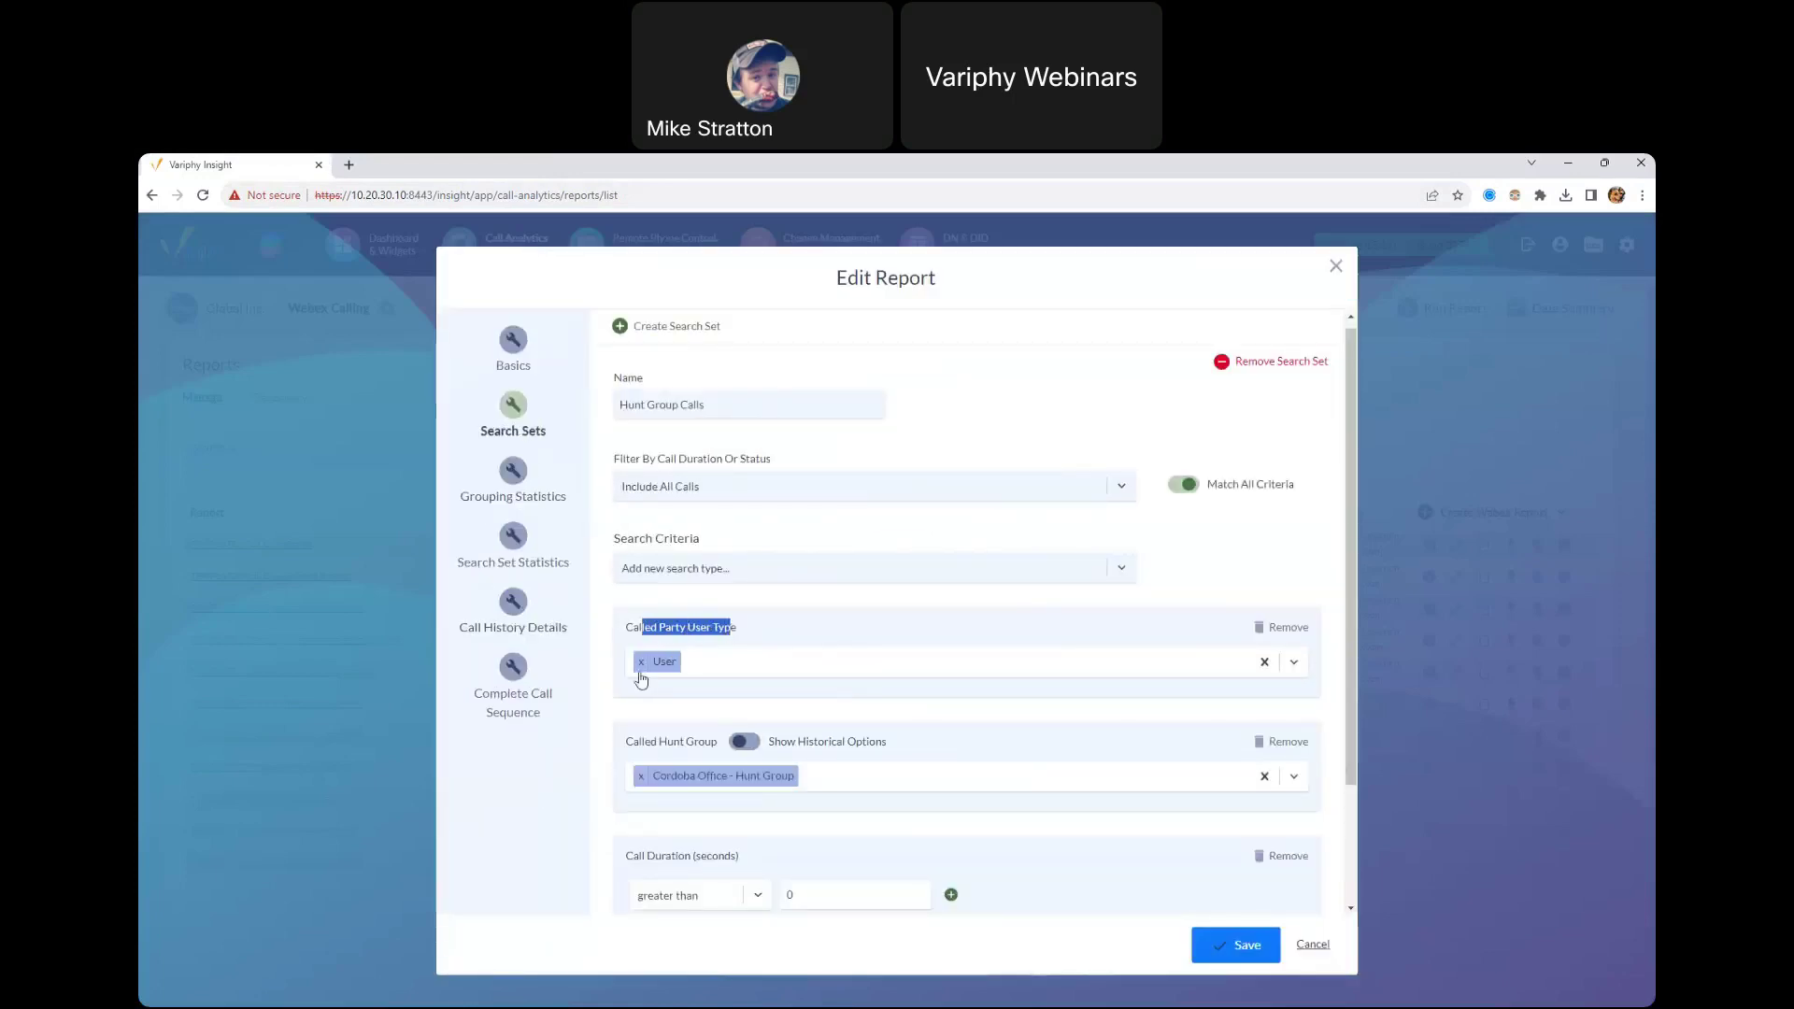
click(643, 778)
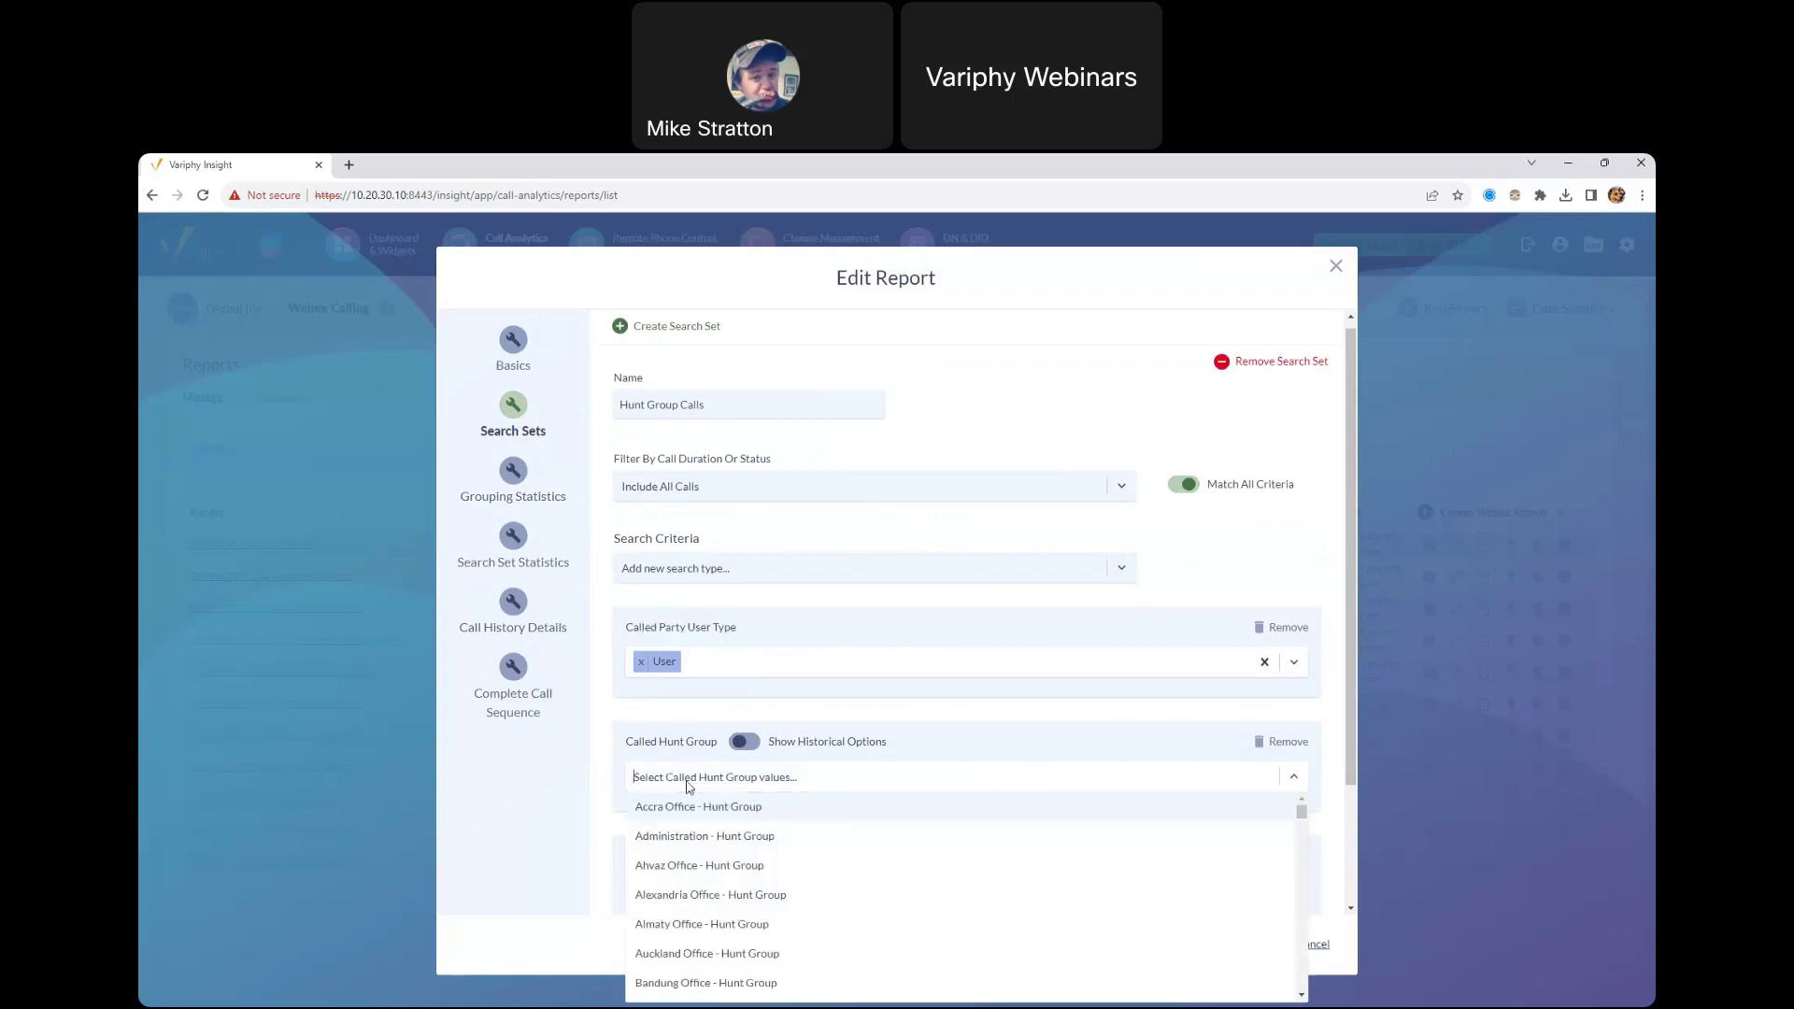
text(Ch)
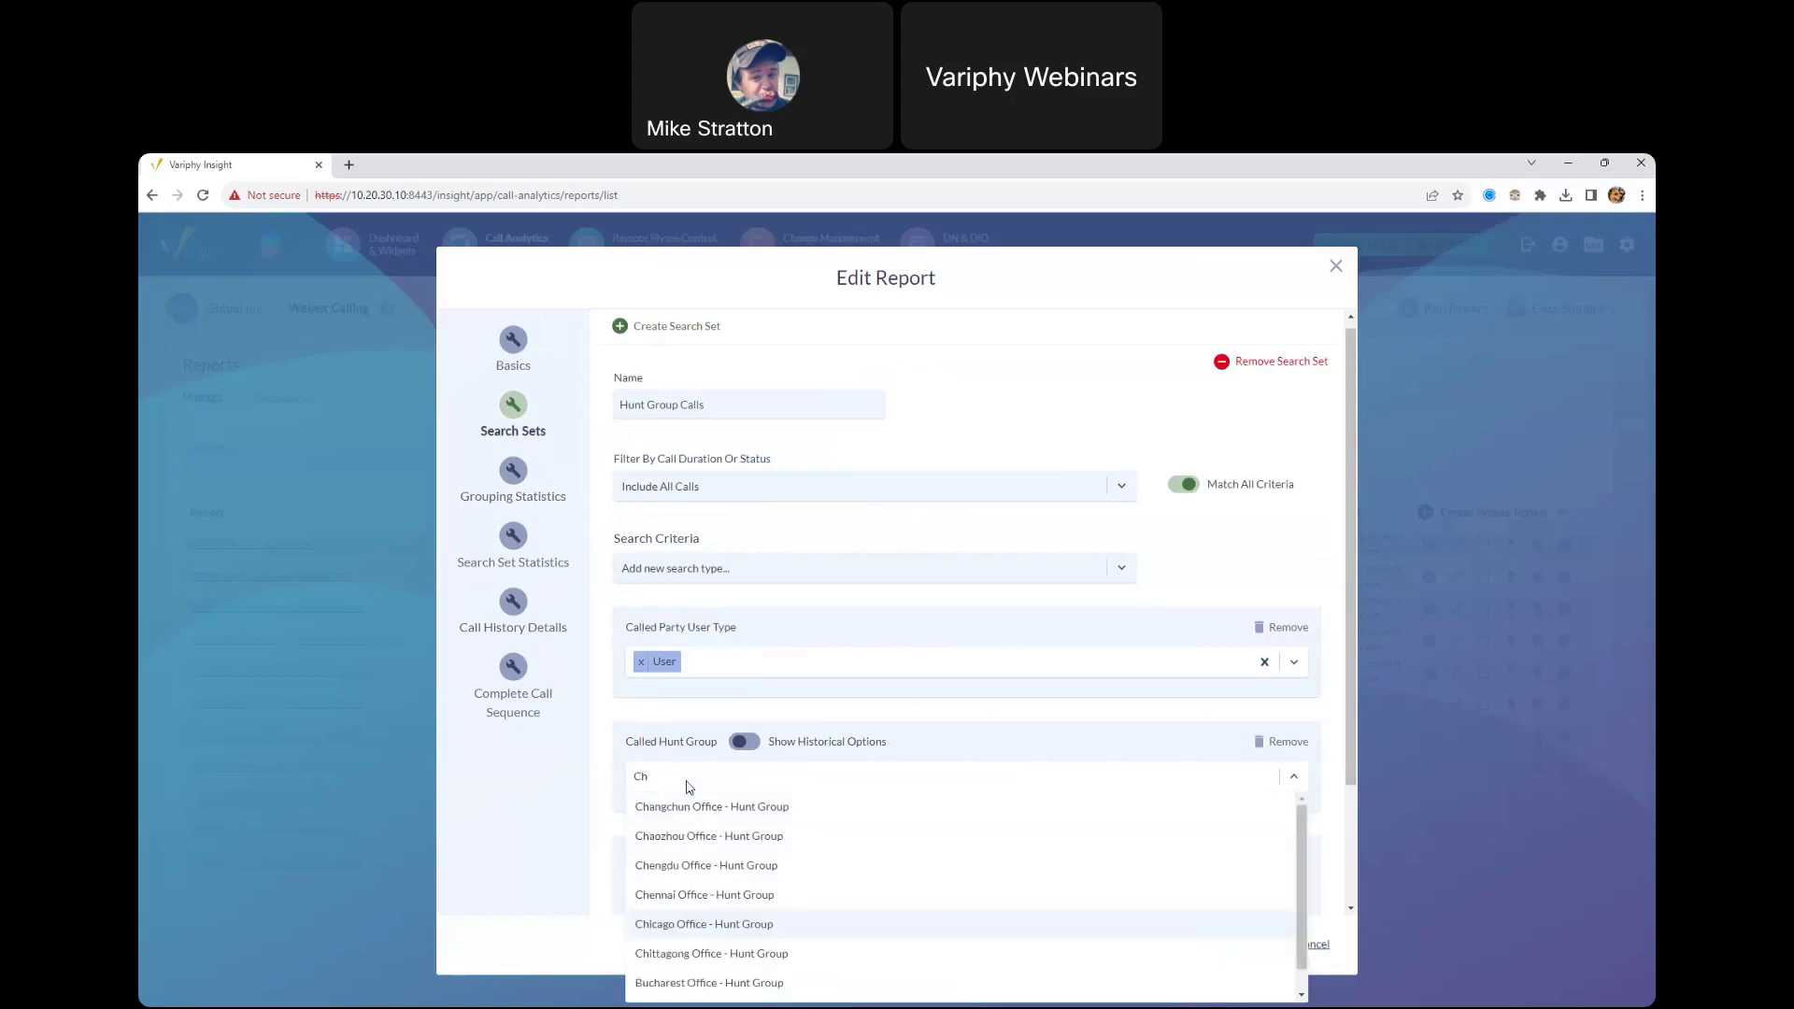
text(icago)
click(779, 811)
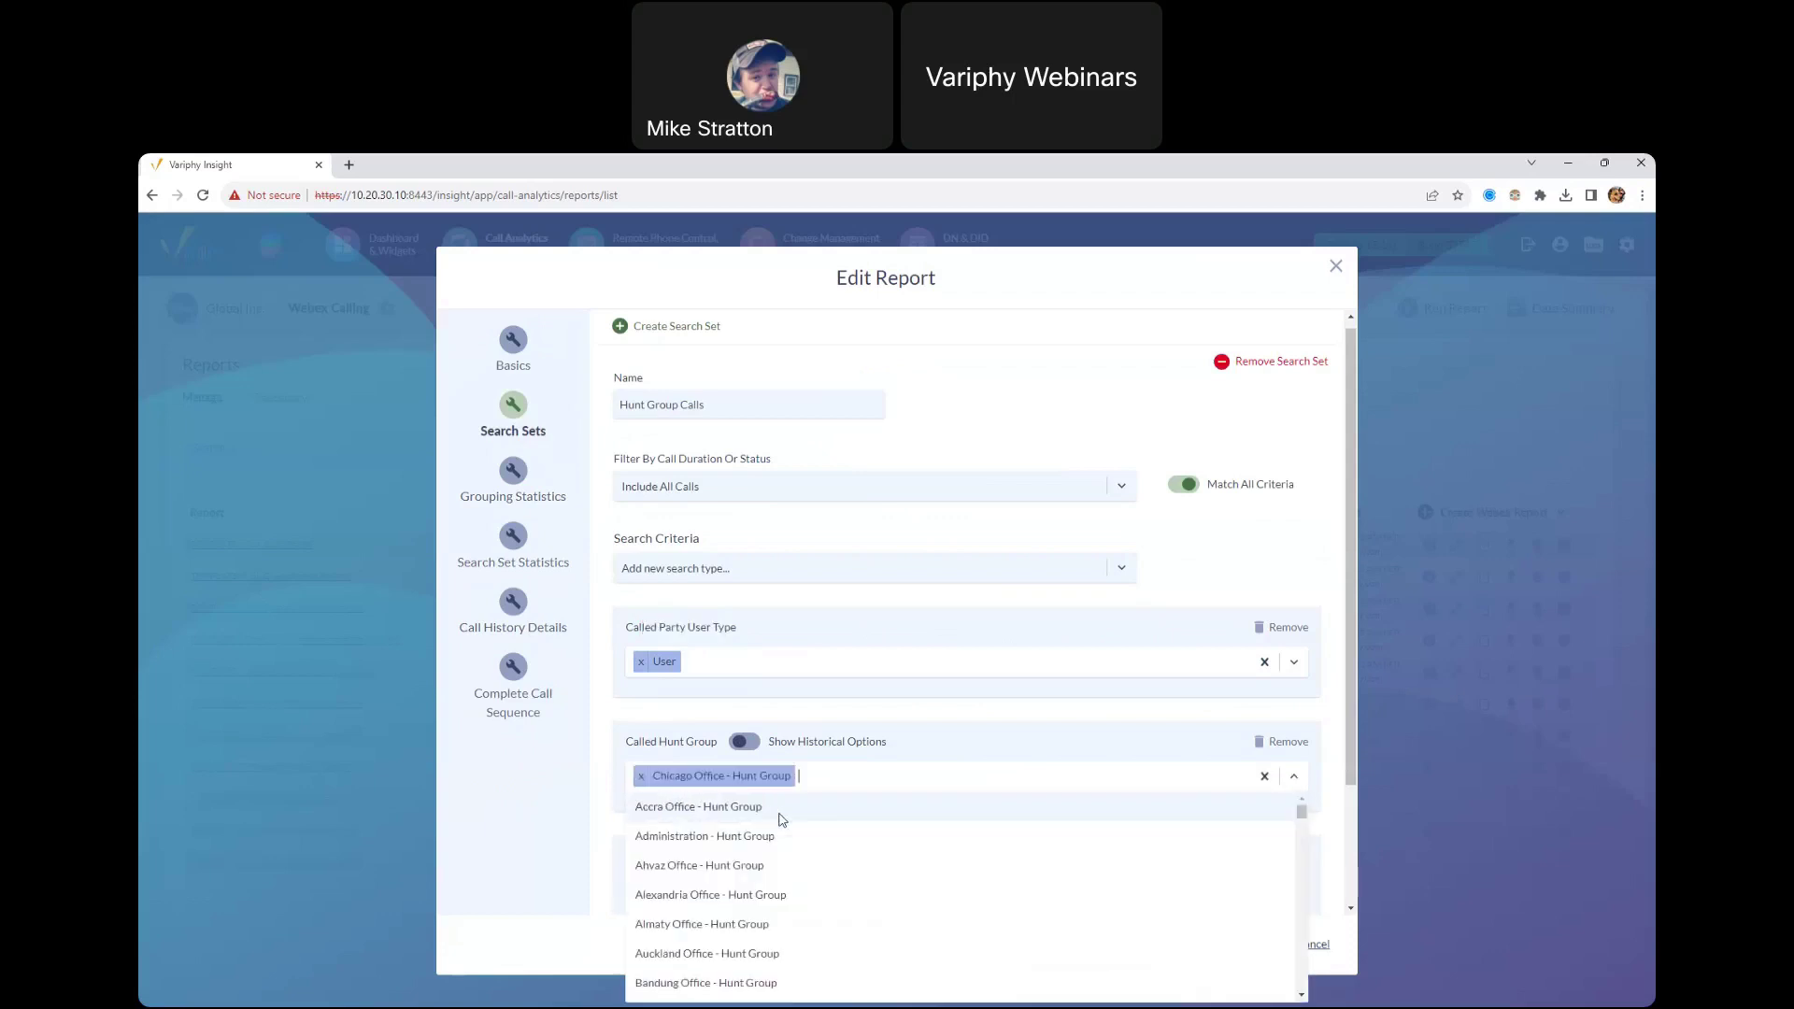
click(1372, 738)
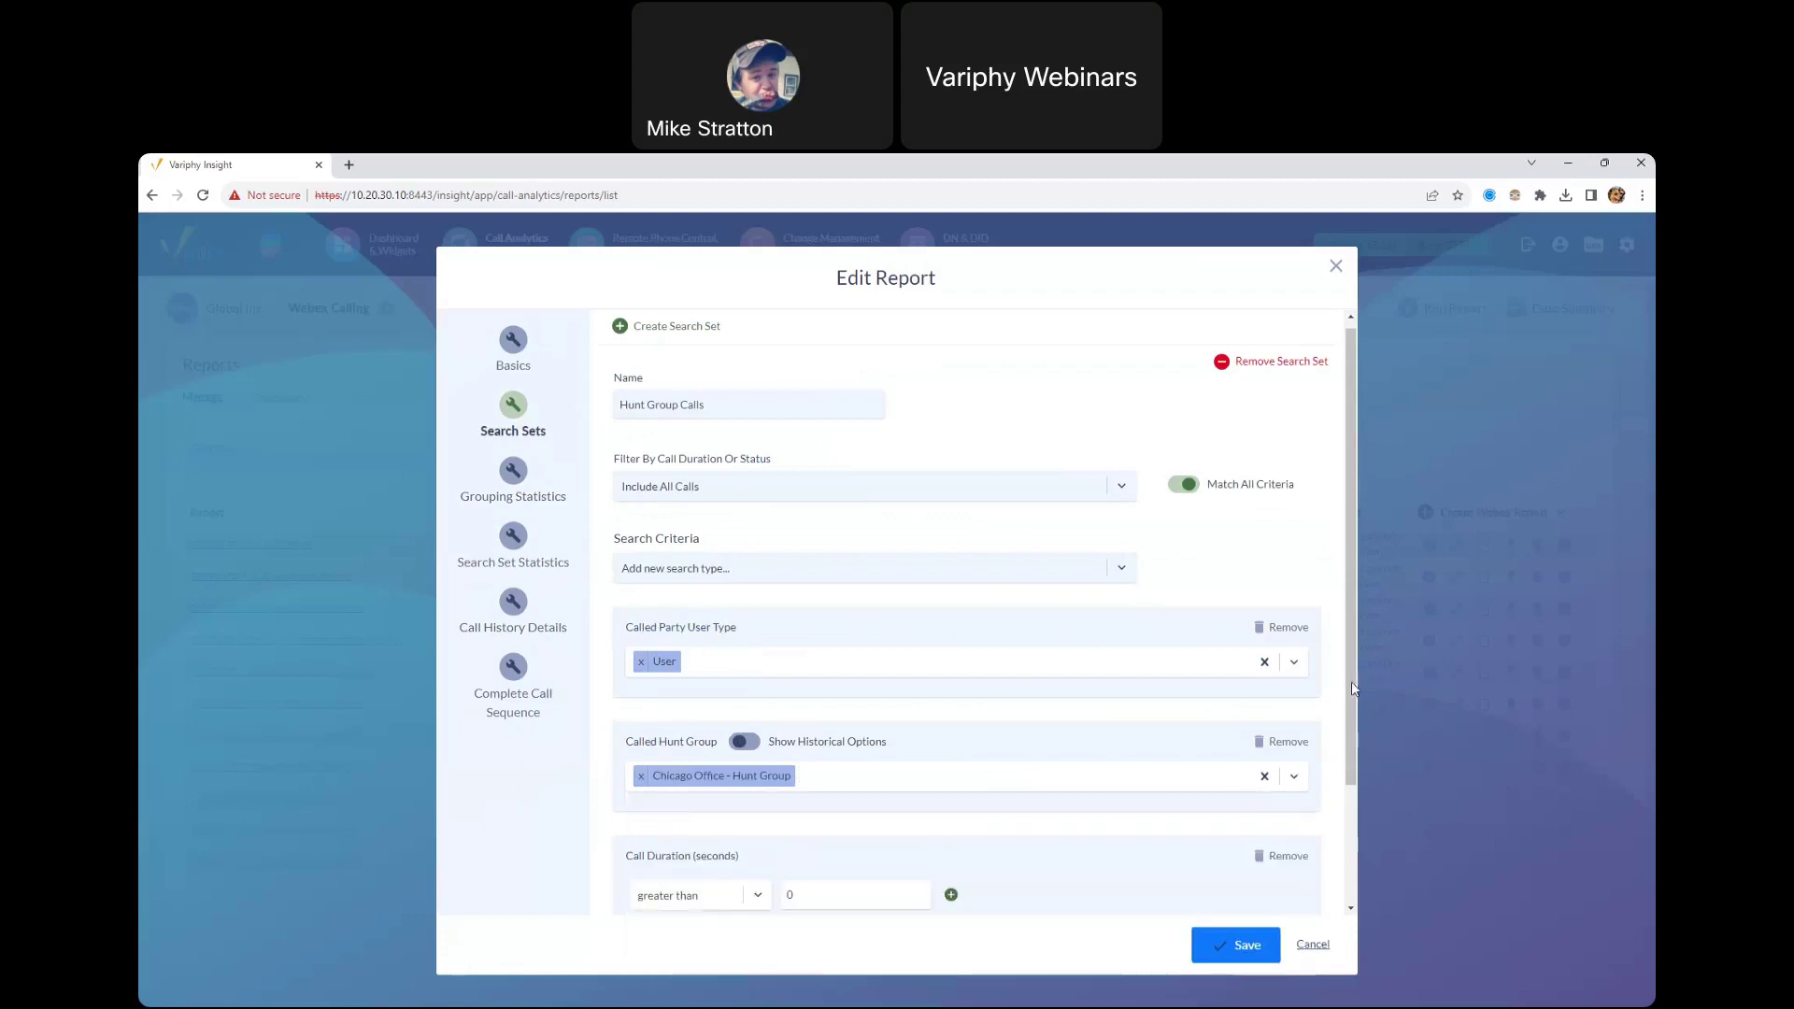
scroll(1354, 689, down, 3)
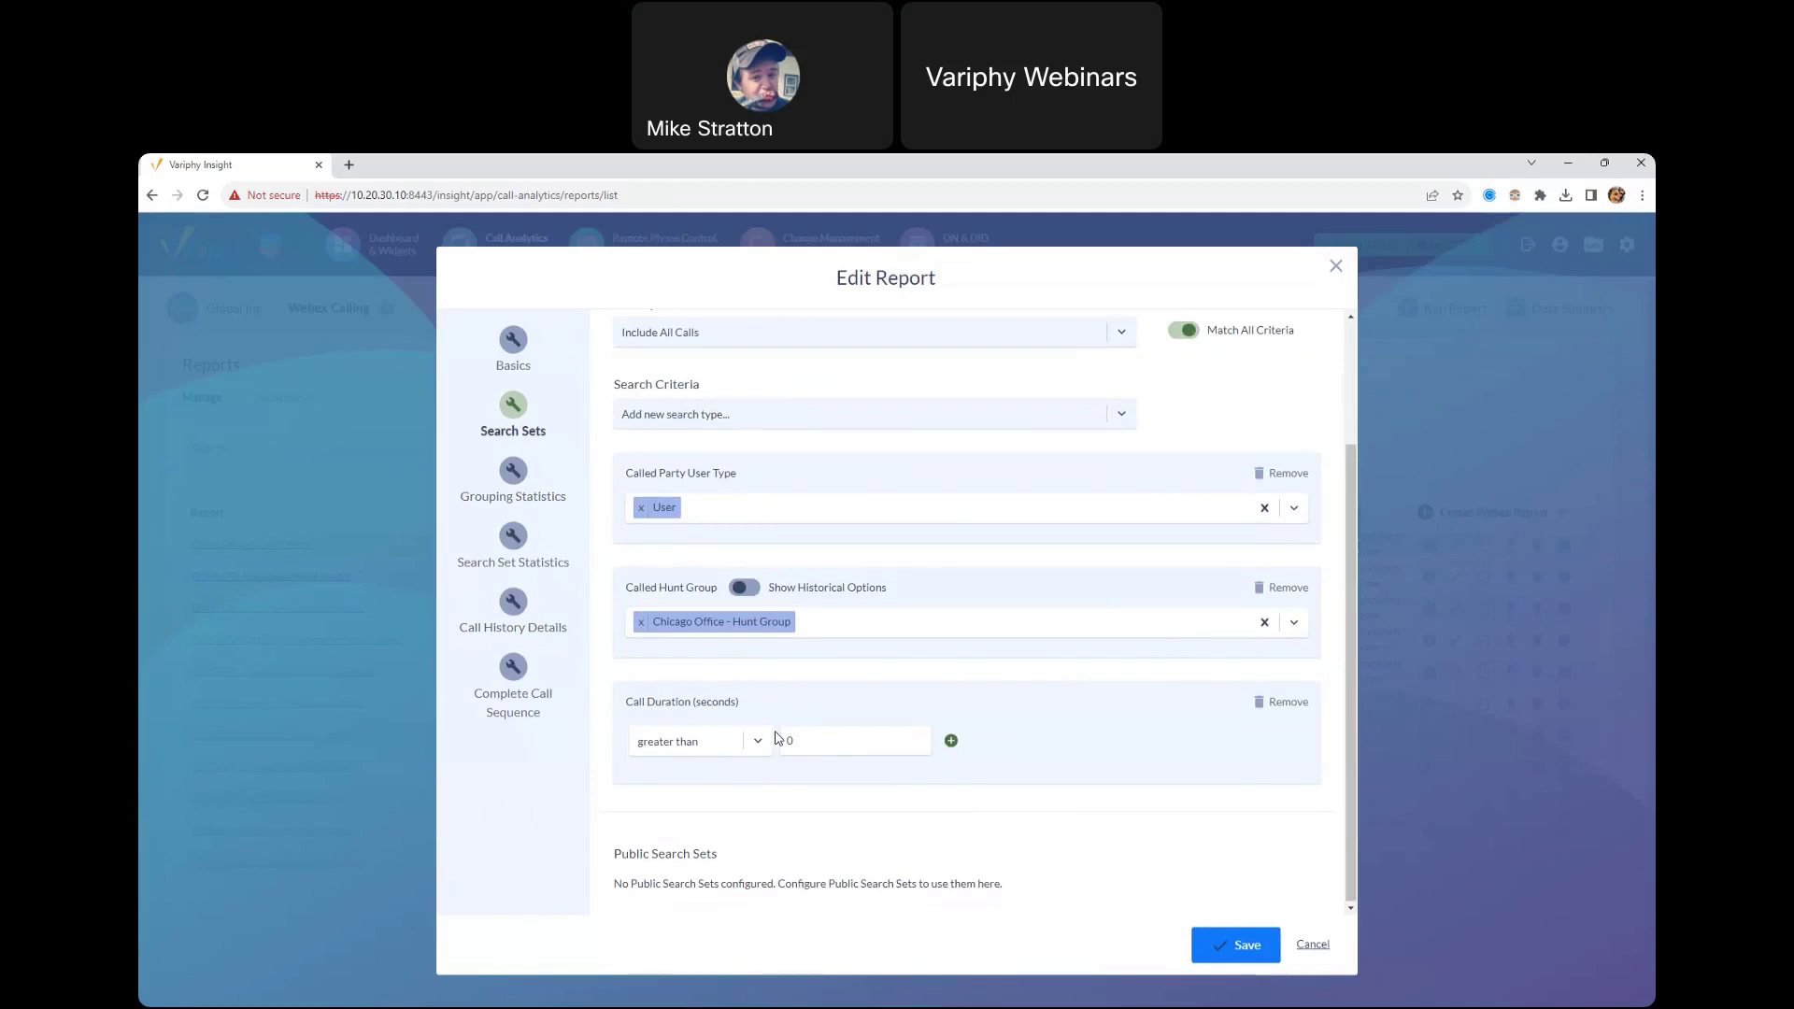
click(1280, 710)
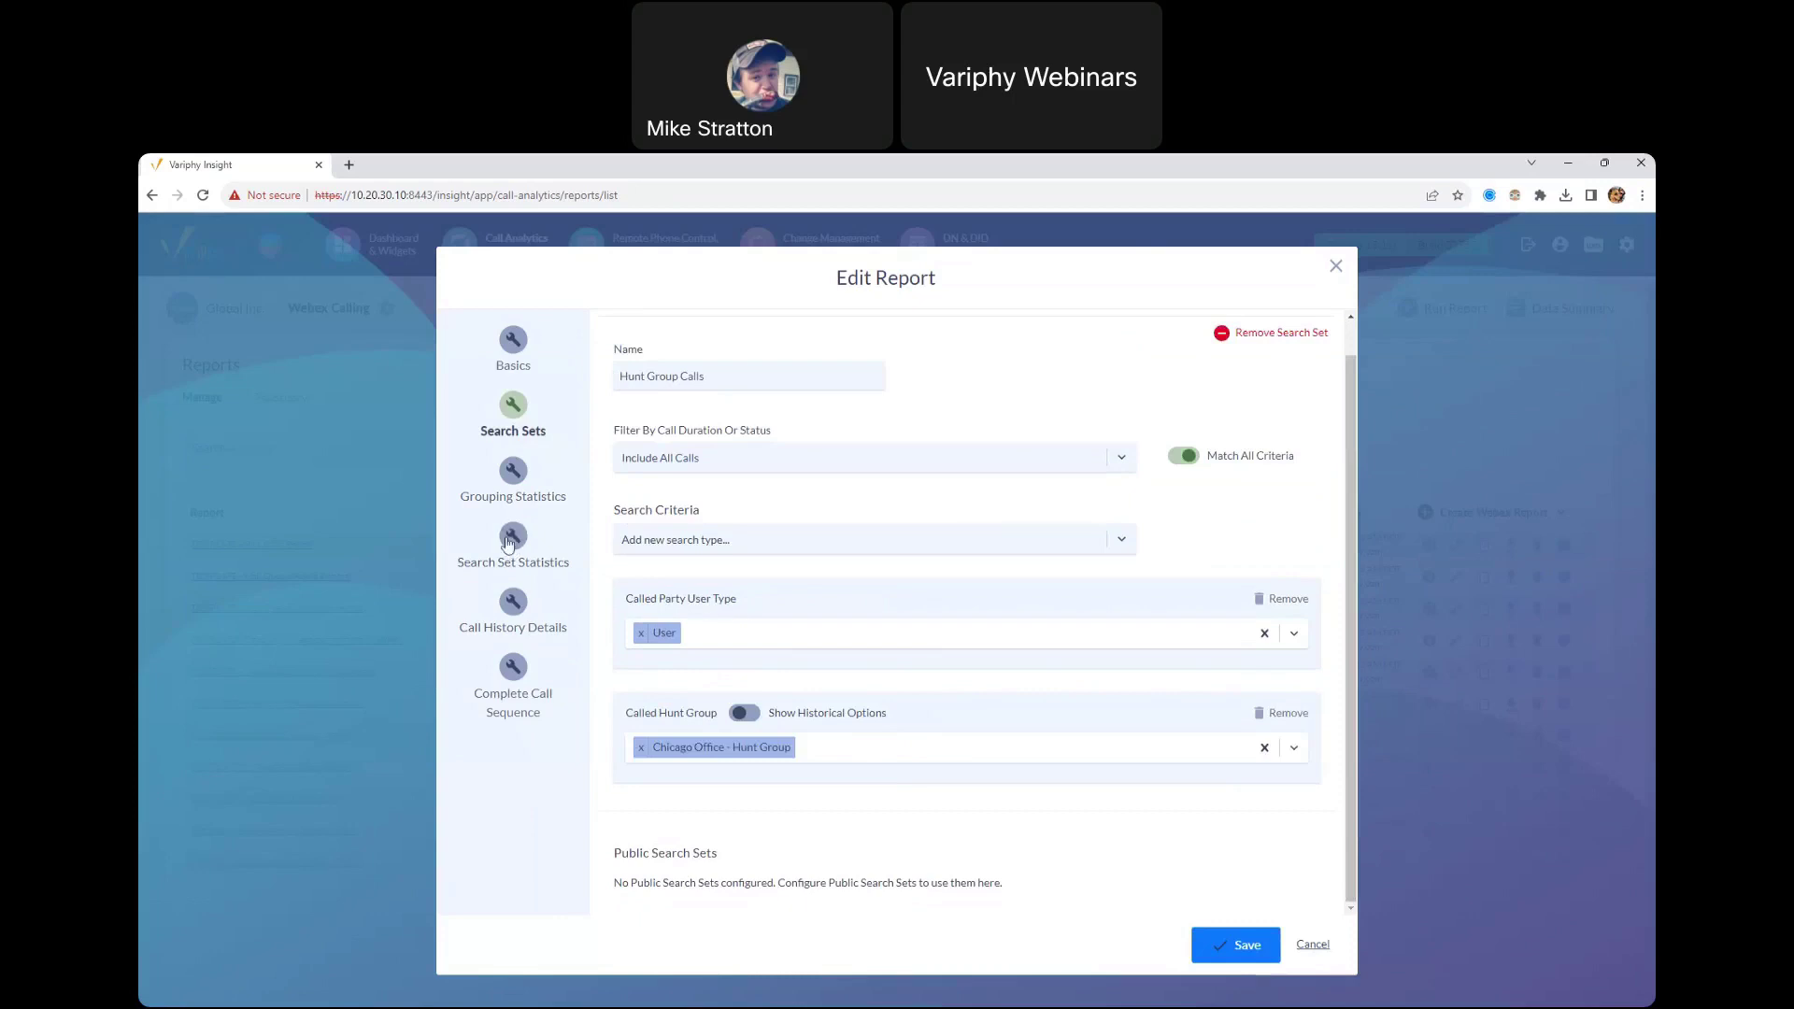
Step: Add Total Call Sequence Count to the report's search set summary data types and move it to the first position
click(513, 540)
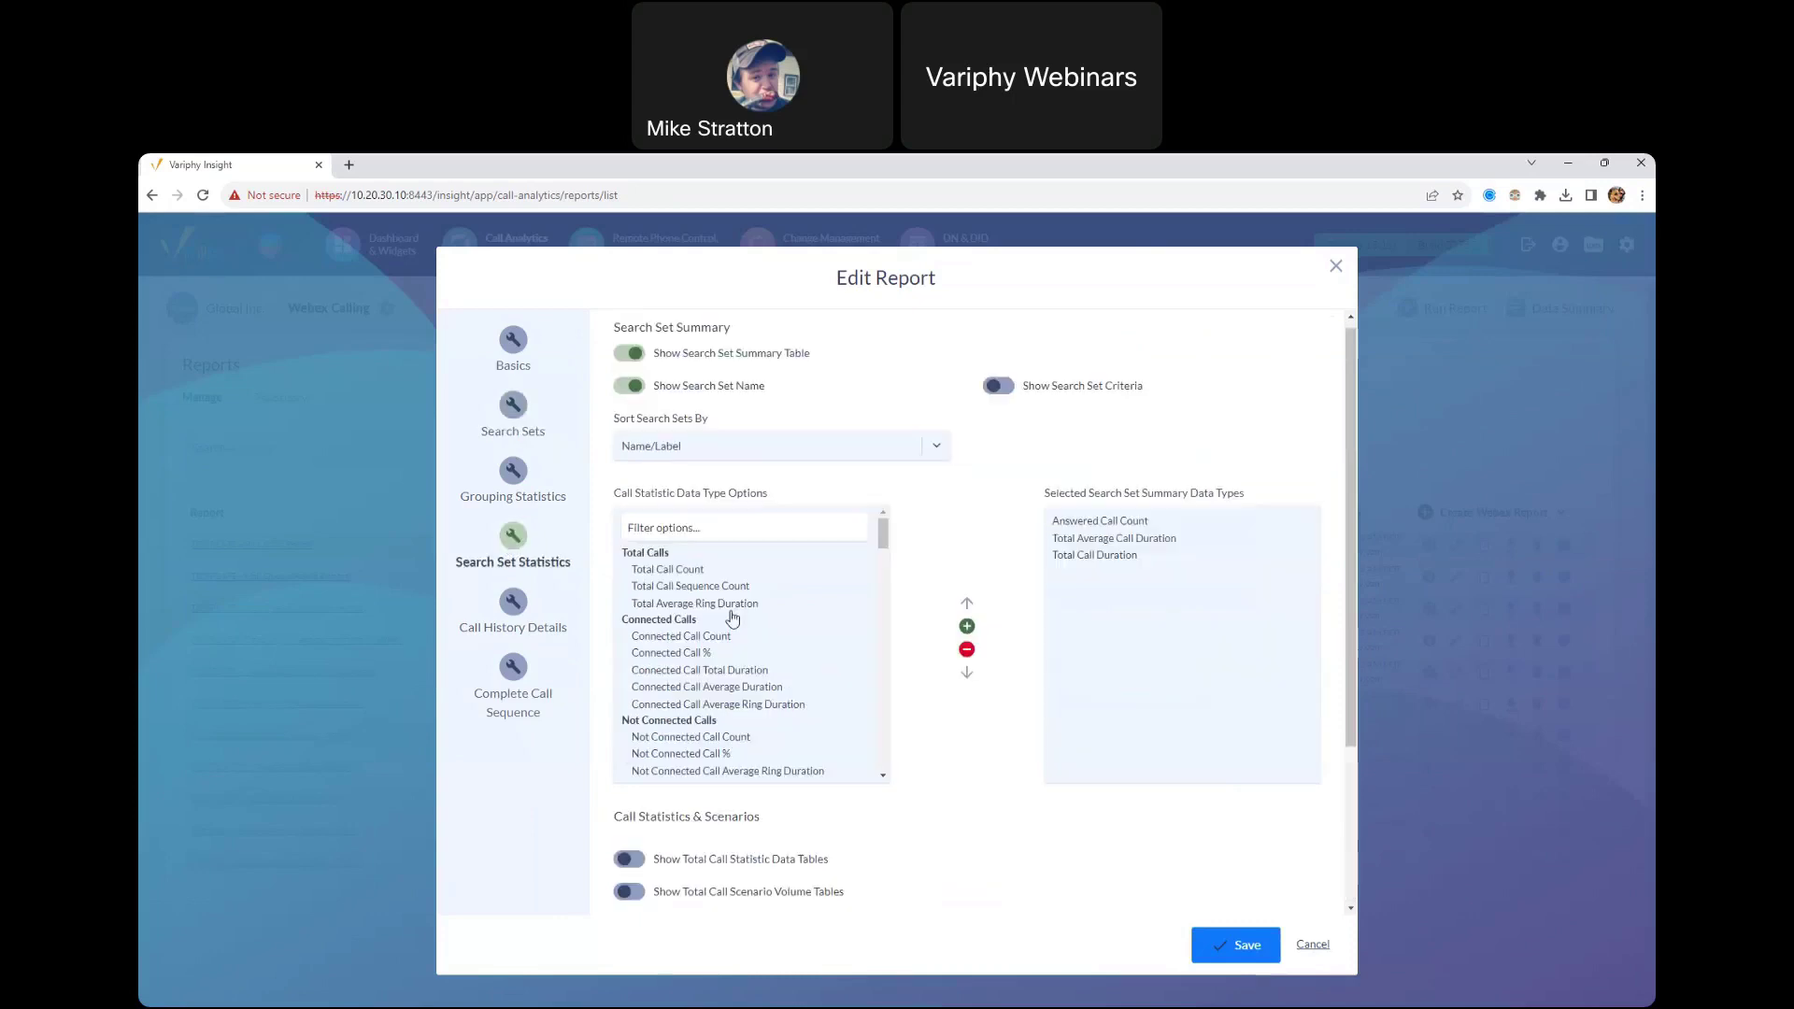
click(520, 478)
click(513, 537)
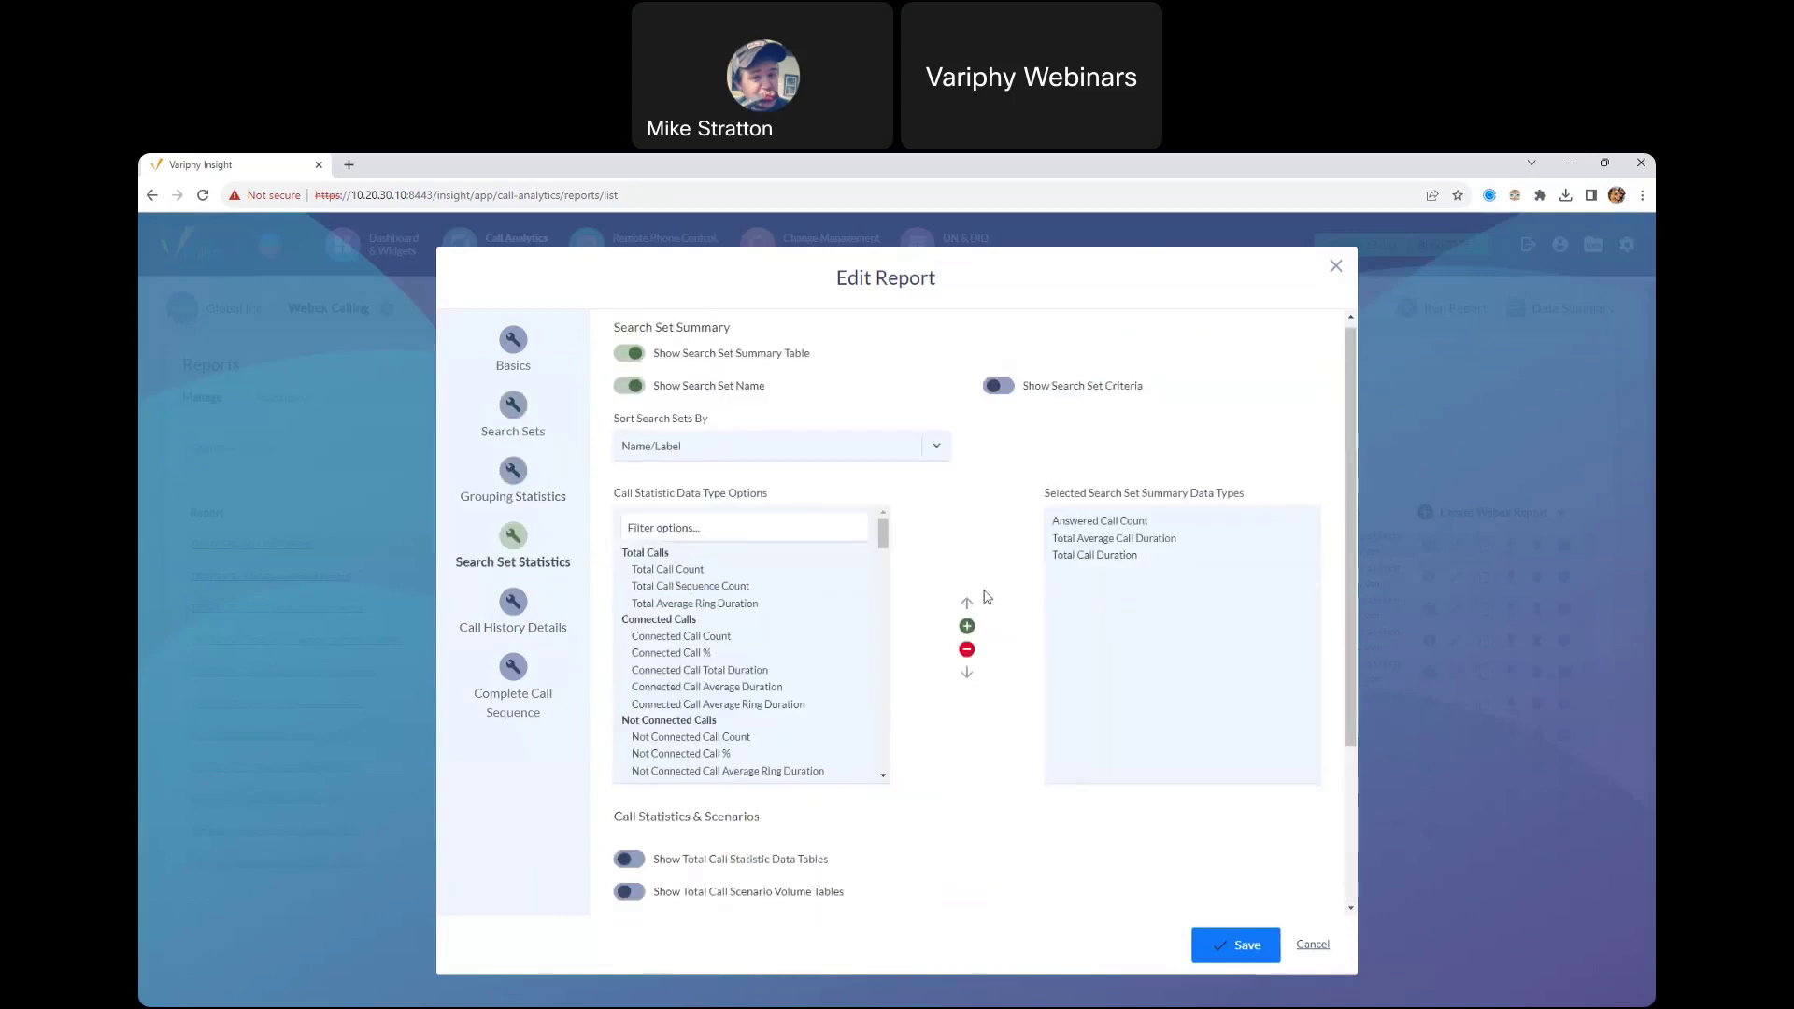
click(1099, 522)
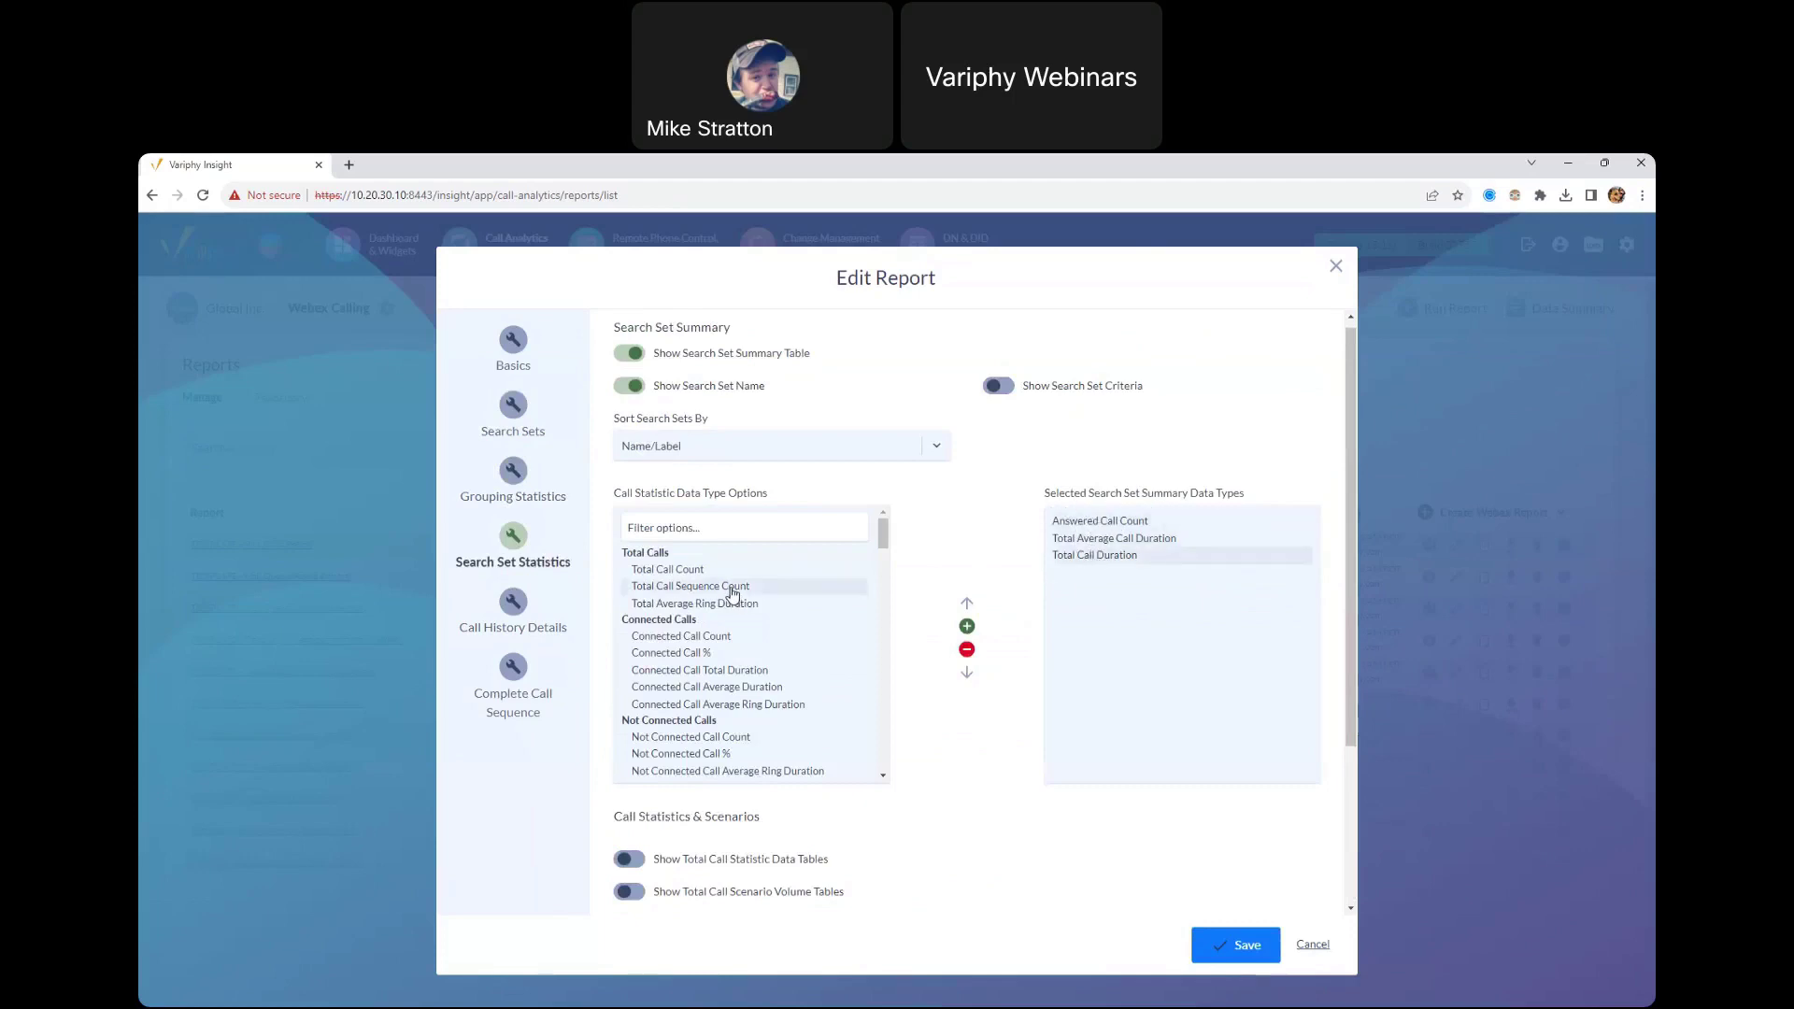
double_click(737, 588)
click(1090, 580)
click(967, 603)
click(967, 603)
click(967, 603)
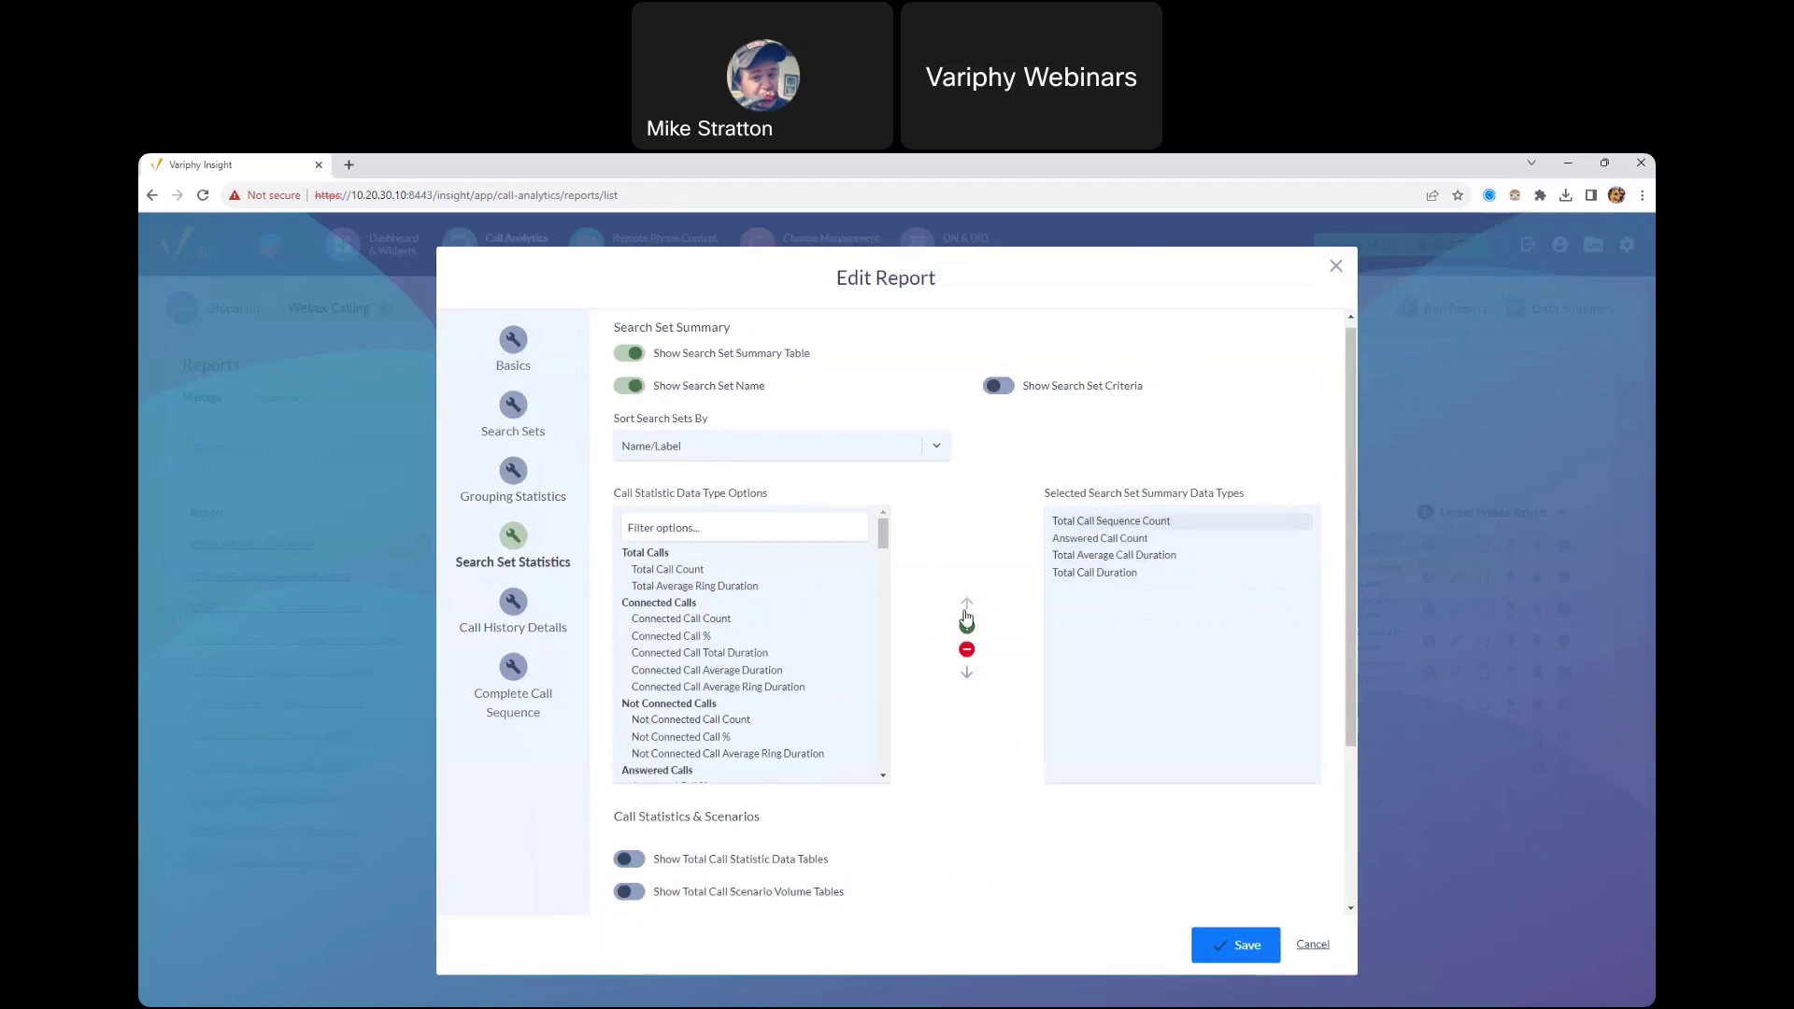
Step: Add Total Call Count as the first selected call statistic in the report's grouping summary and save the report
click(505, 503)
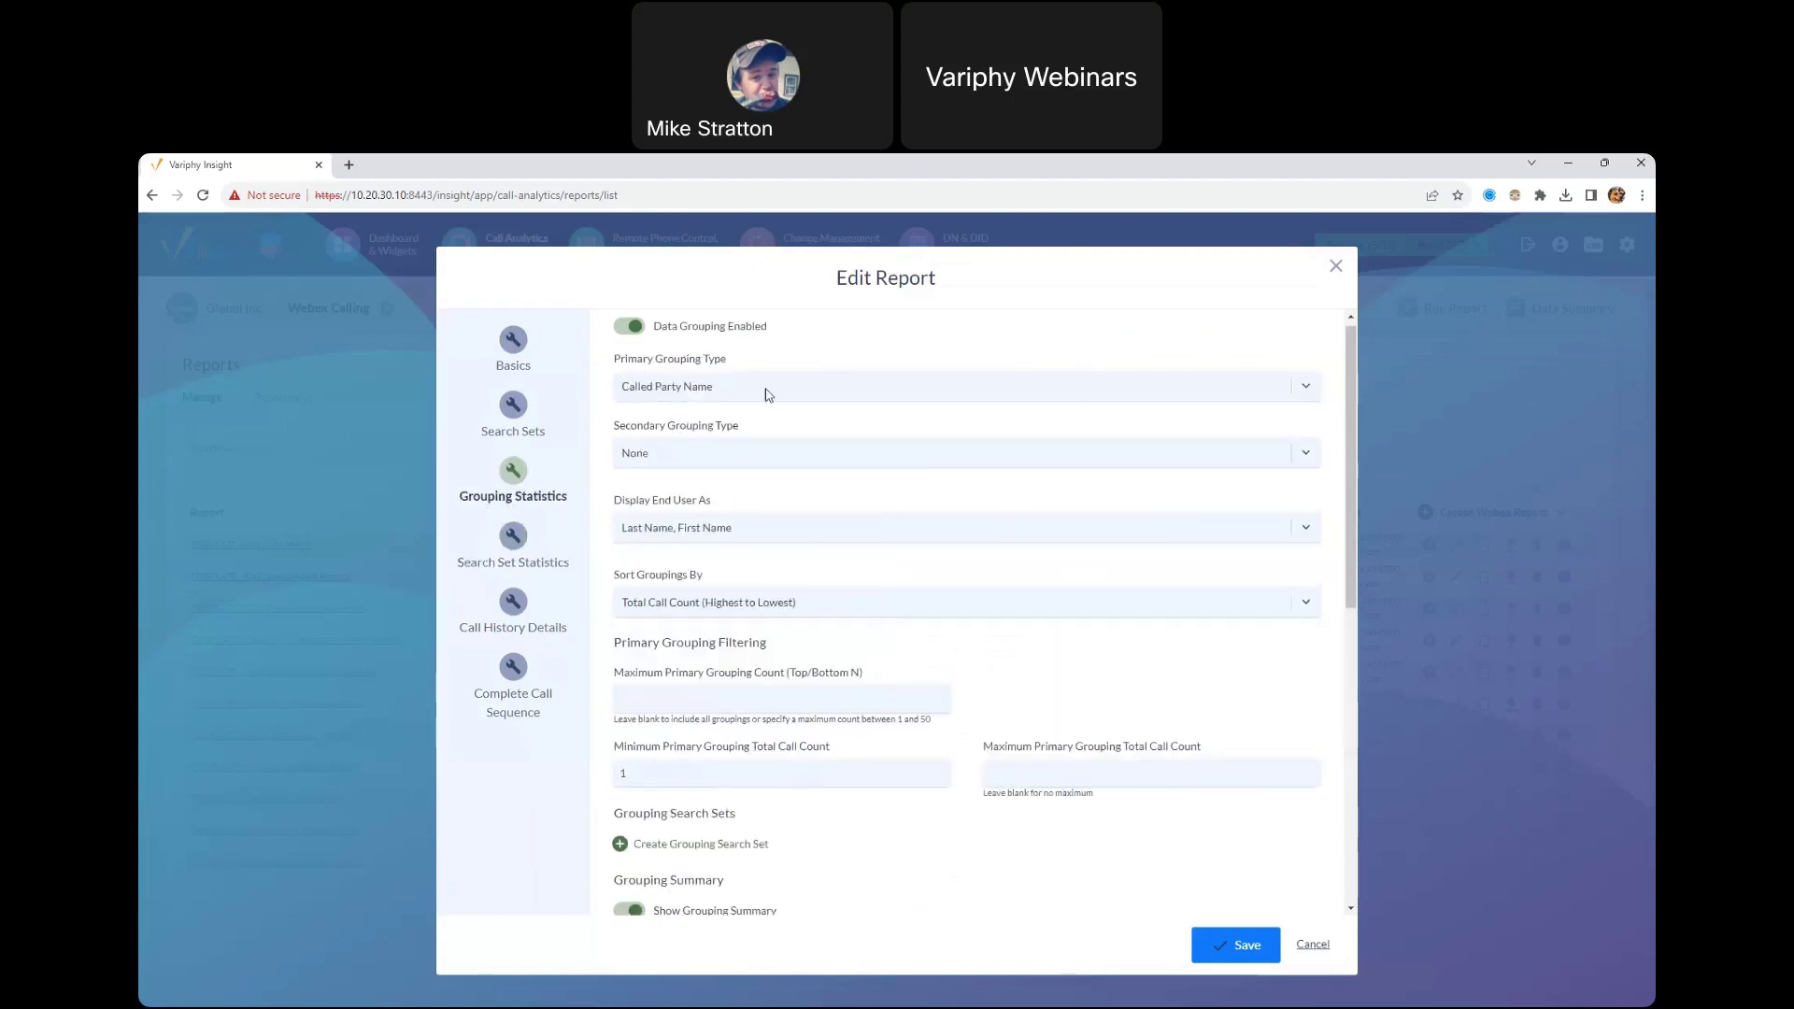
scroll(1155, 636, down, 4)
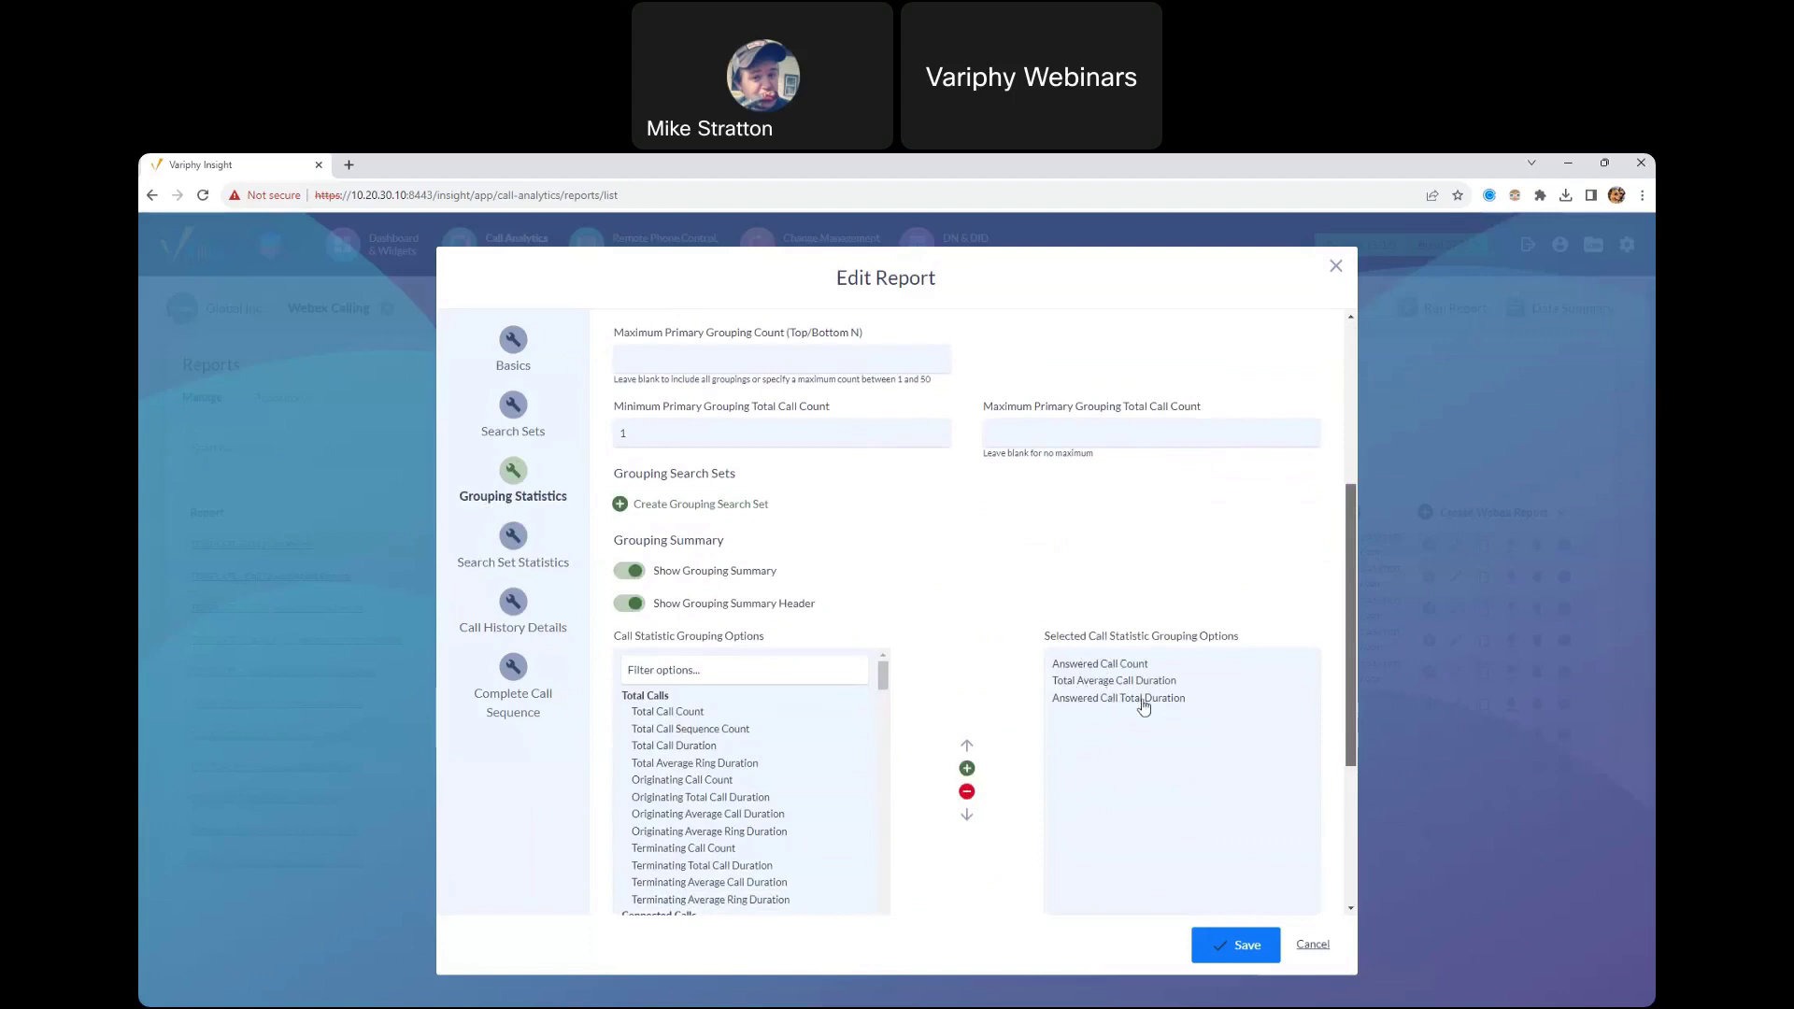
double_click(706, 715)
click(1075, 715)
click(967, 746)
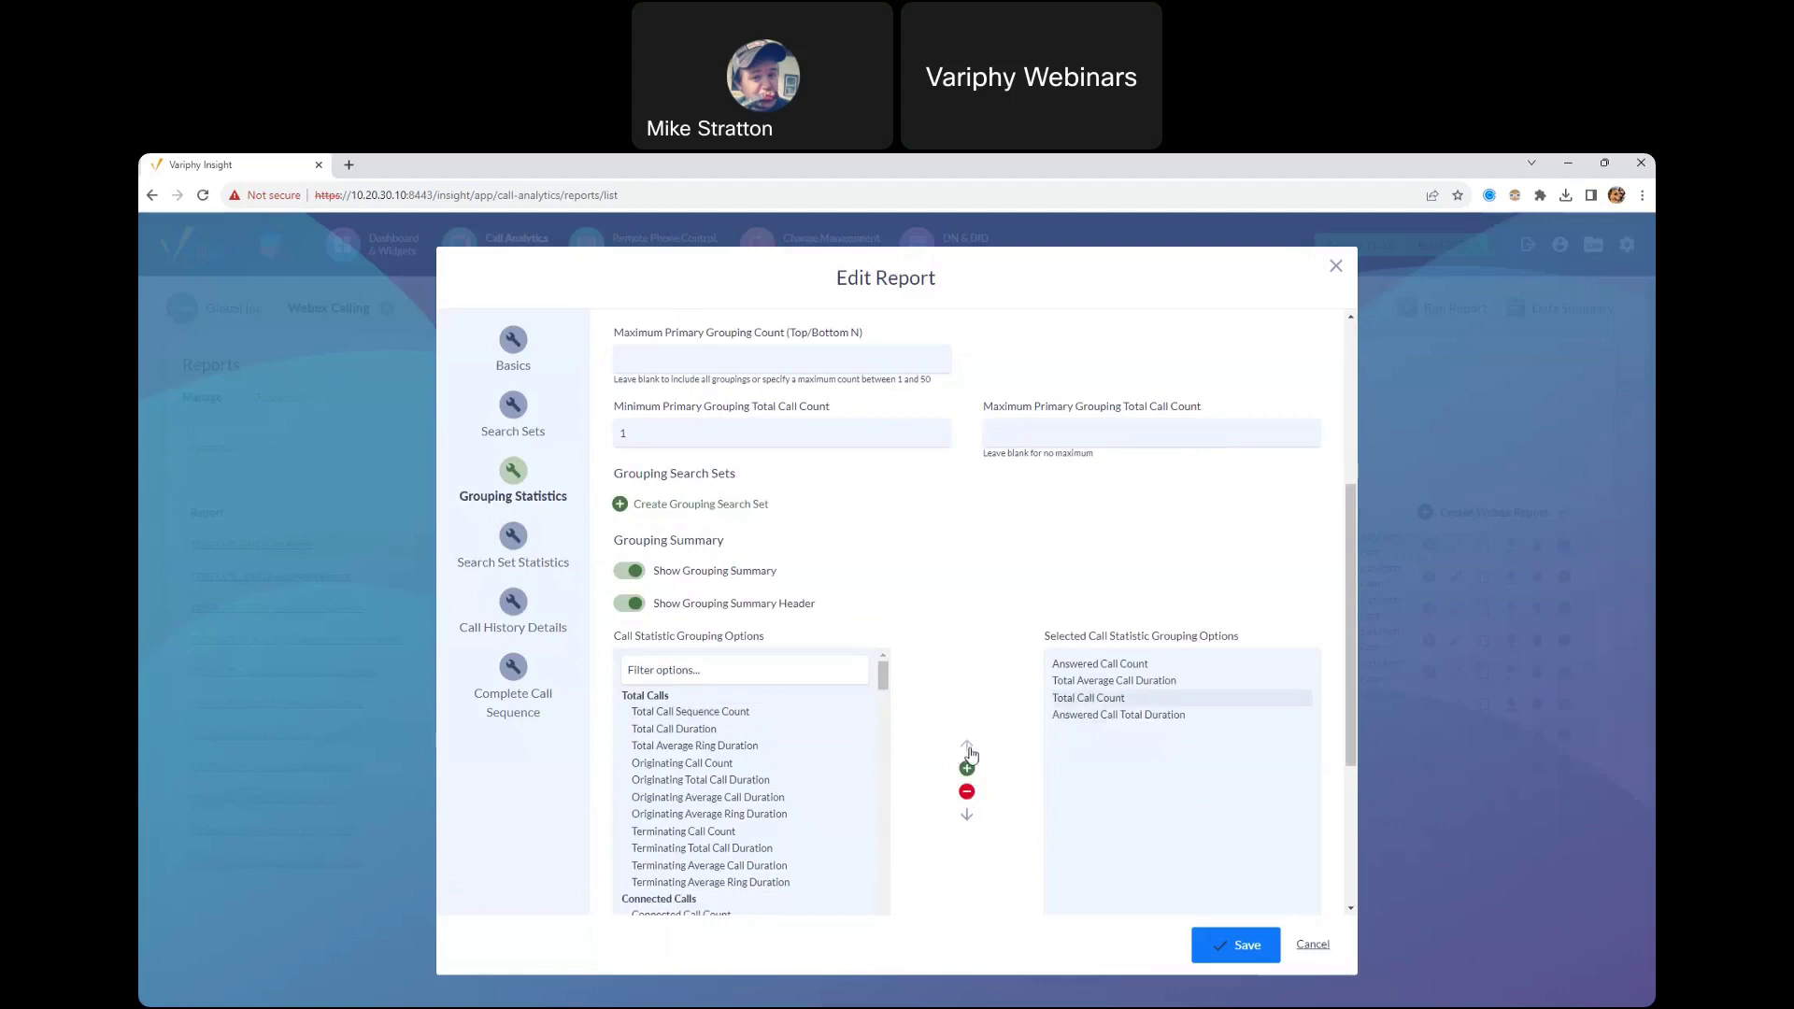
click(967, 745)
click(967, 745)
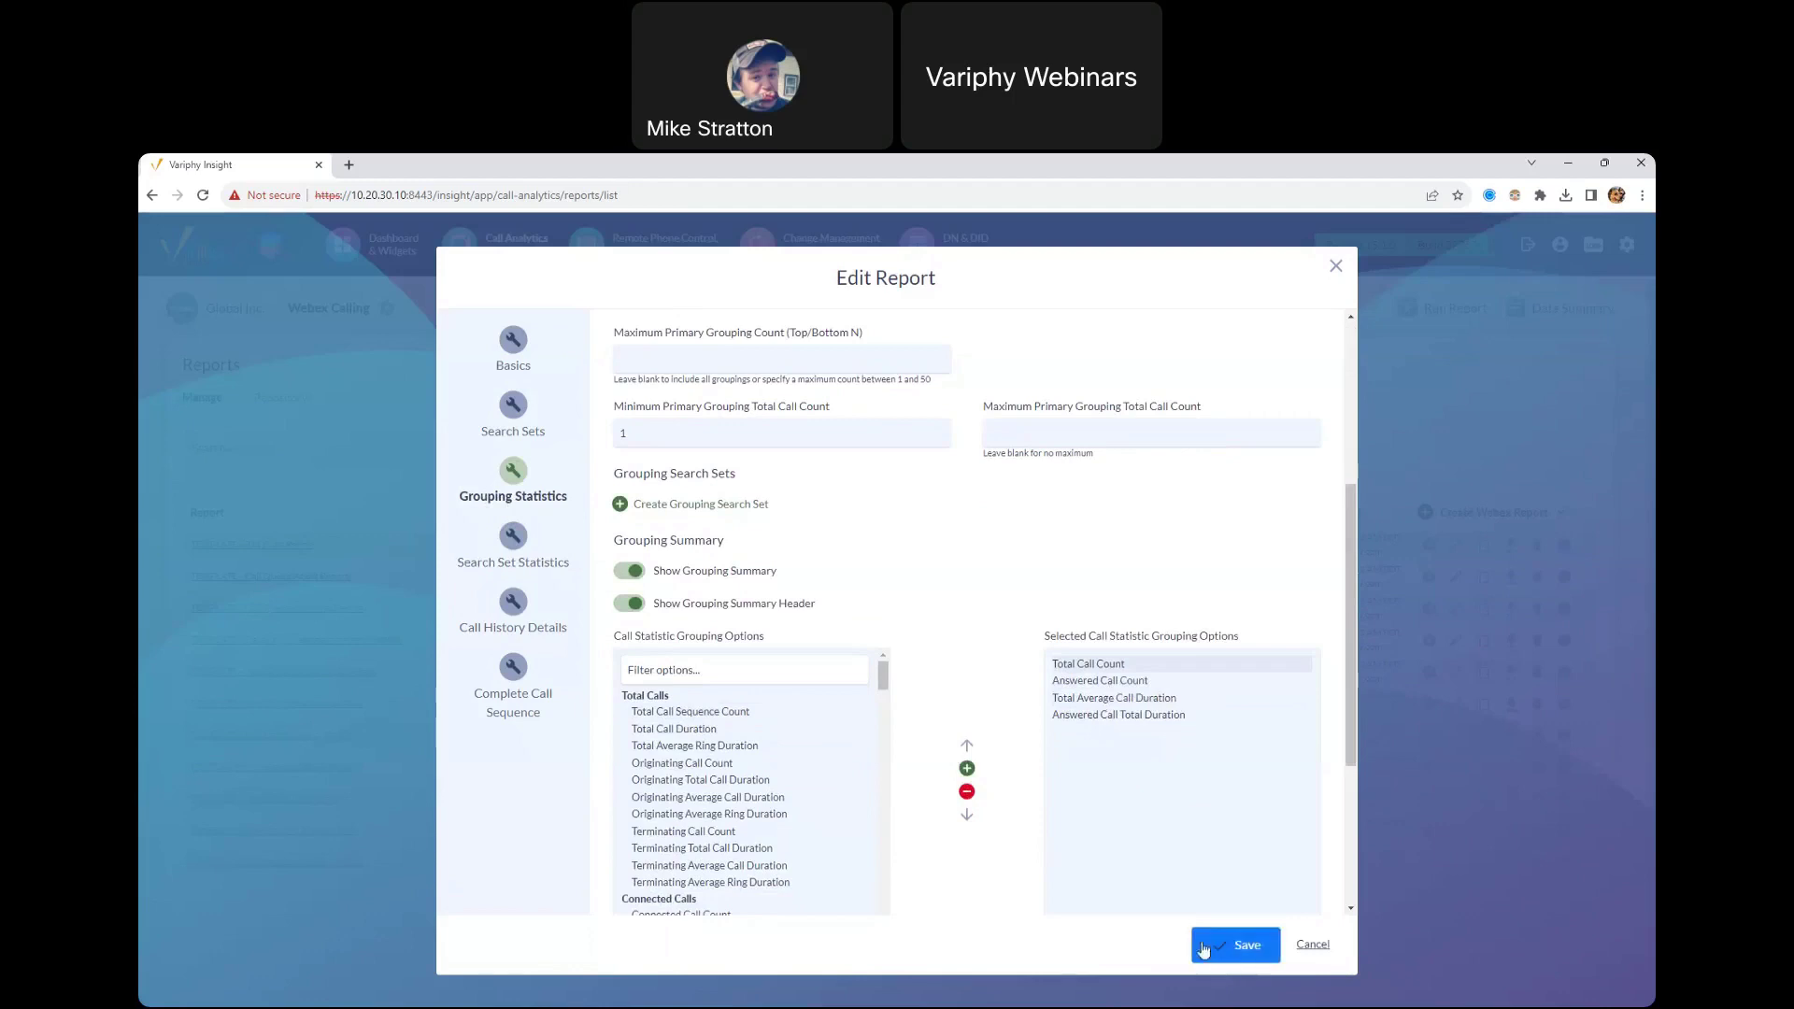
click(513, 606)
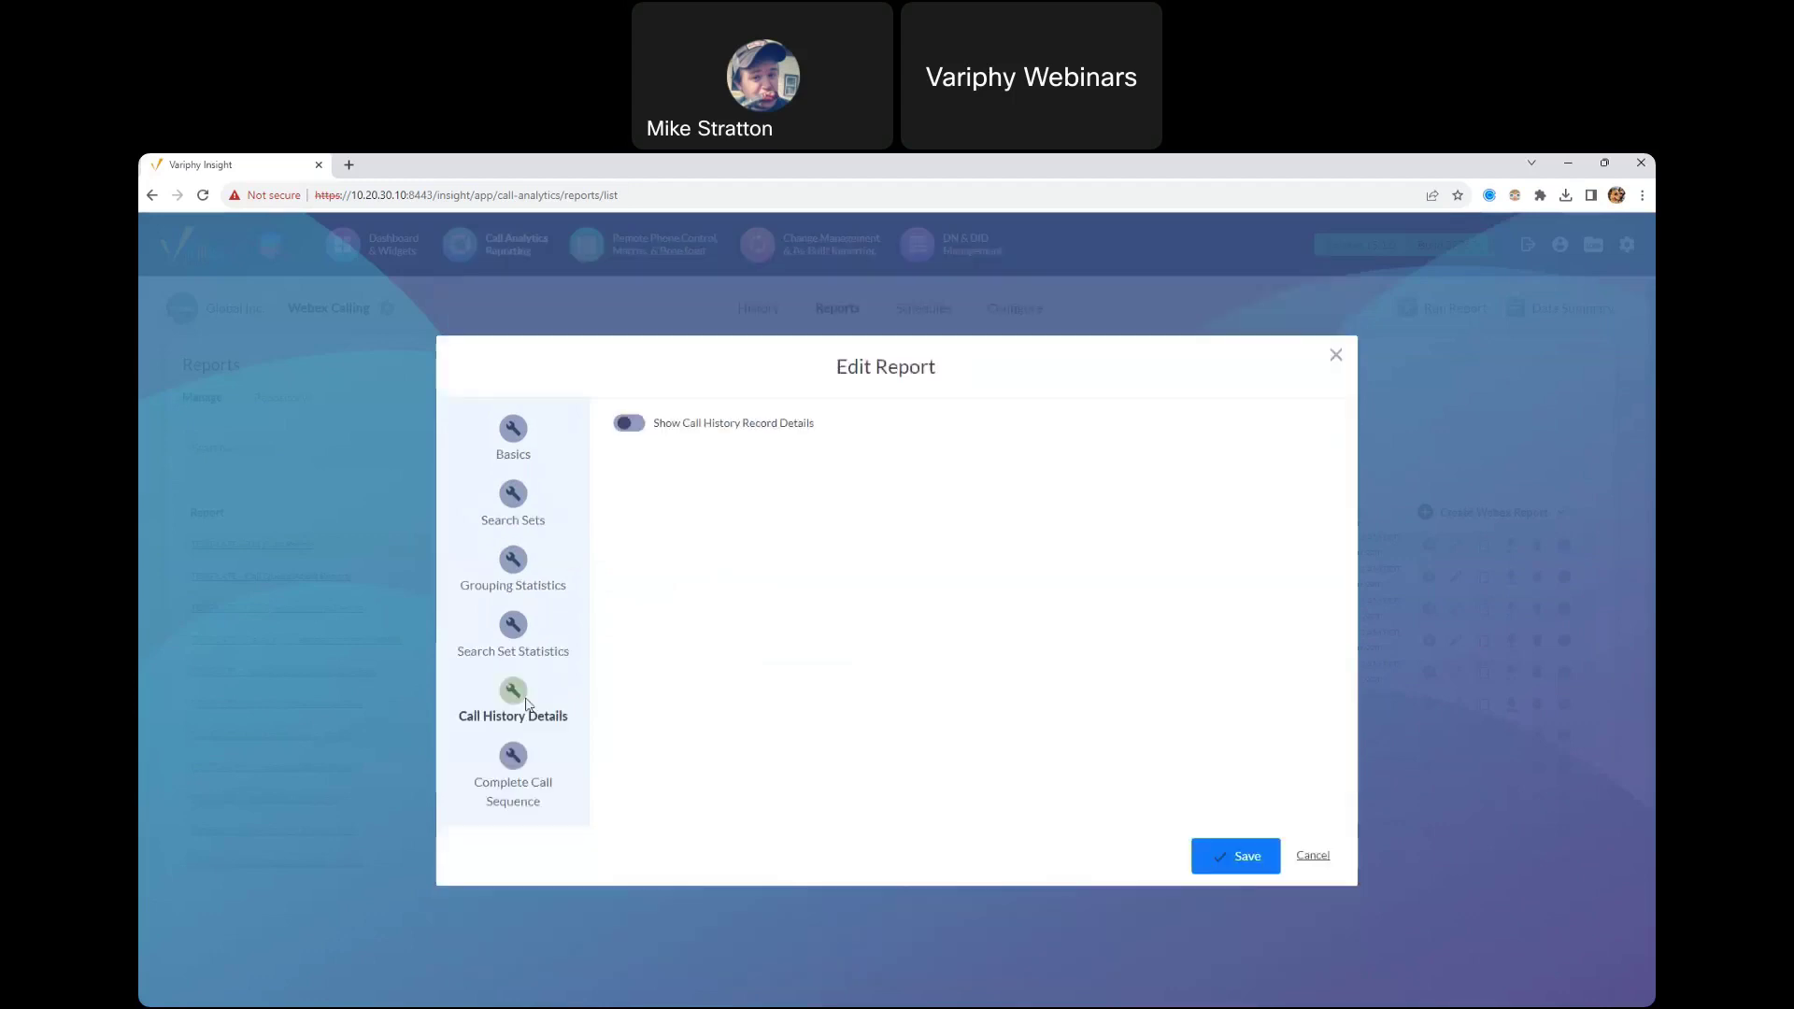
click(1207, 854)
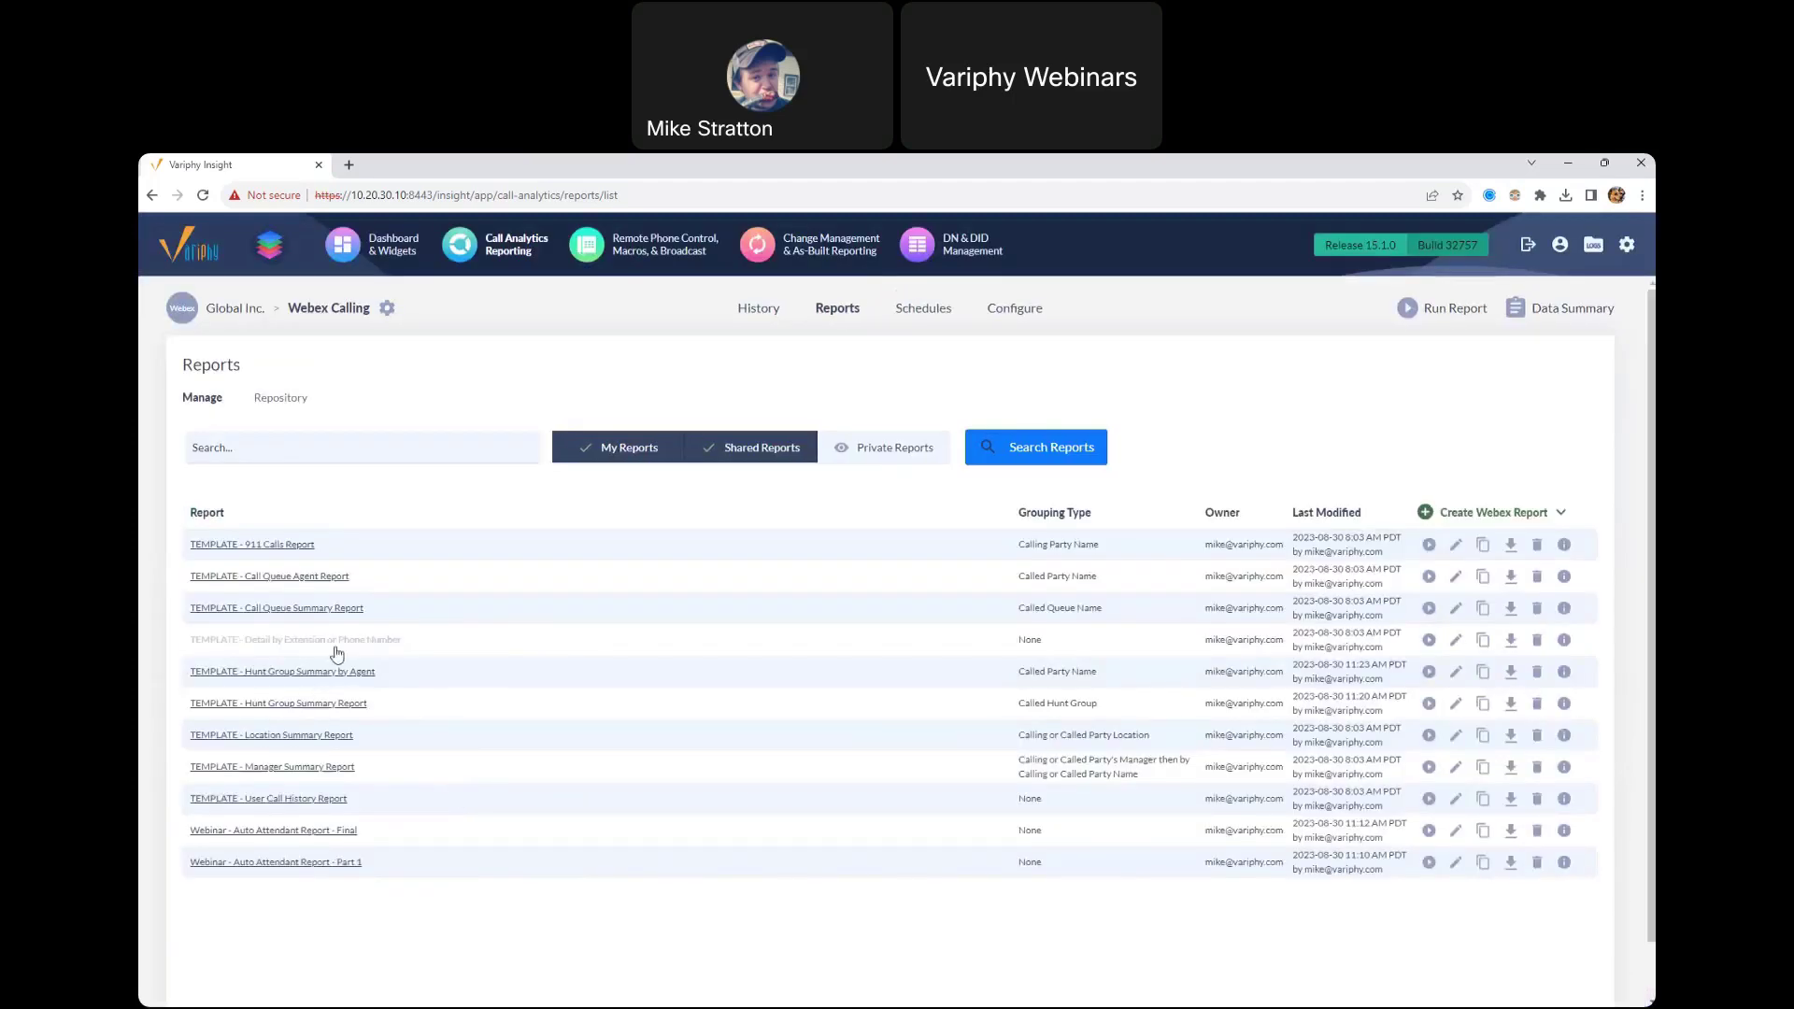
Step: Run TEMPLATE - Hunt Group Summary by Agent for the current week and open the generated PDF
click(1429, 672)
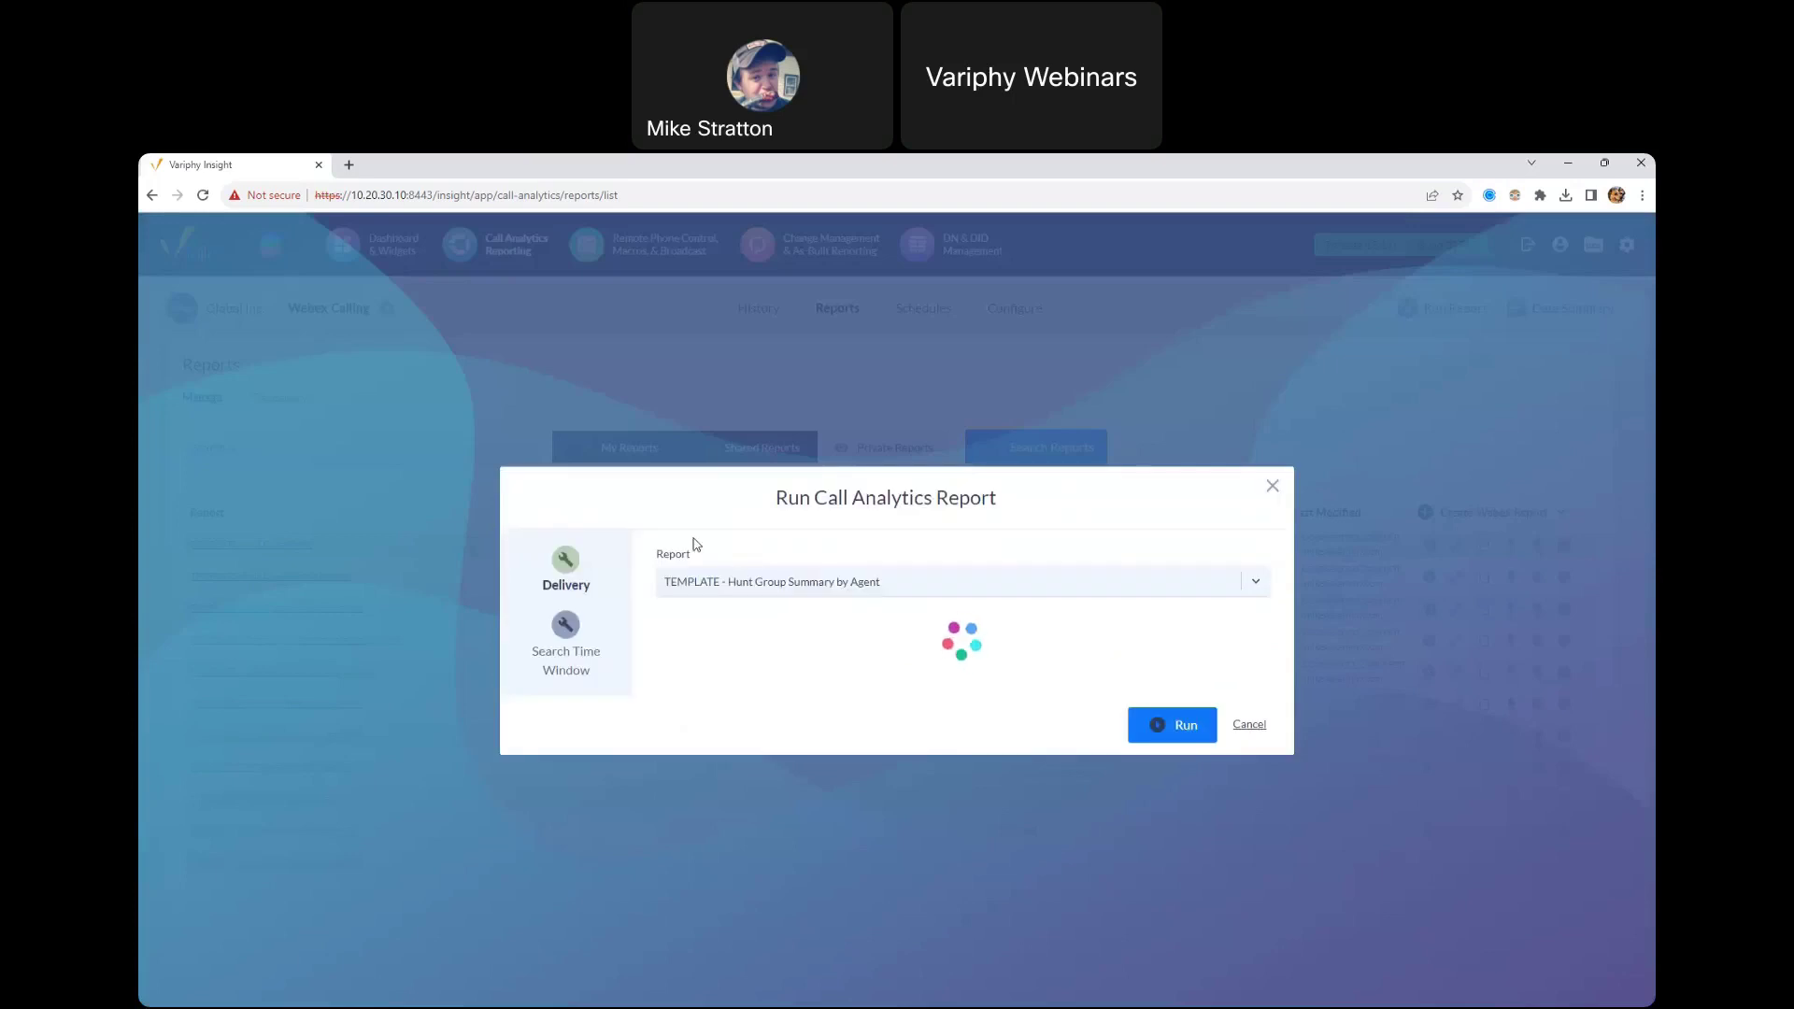
click(574, 562)
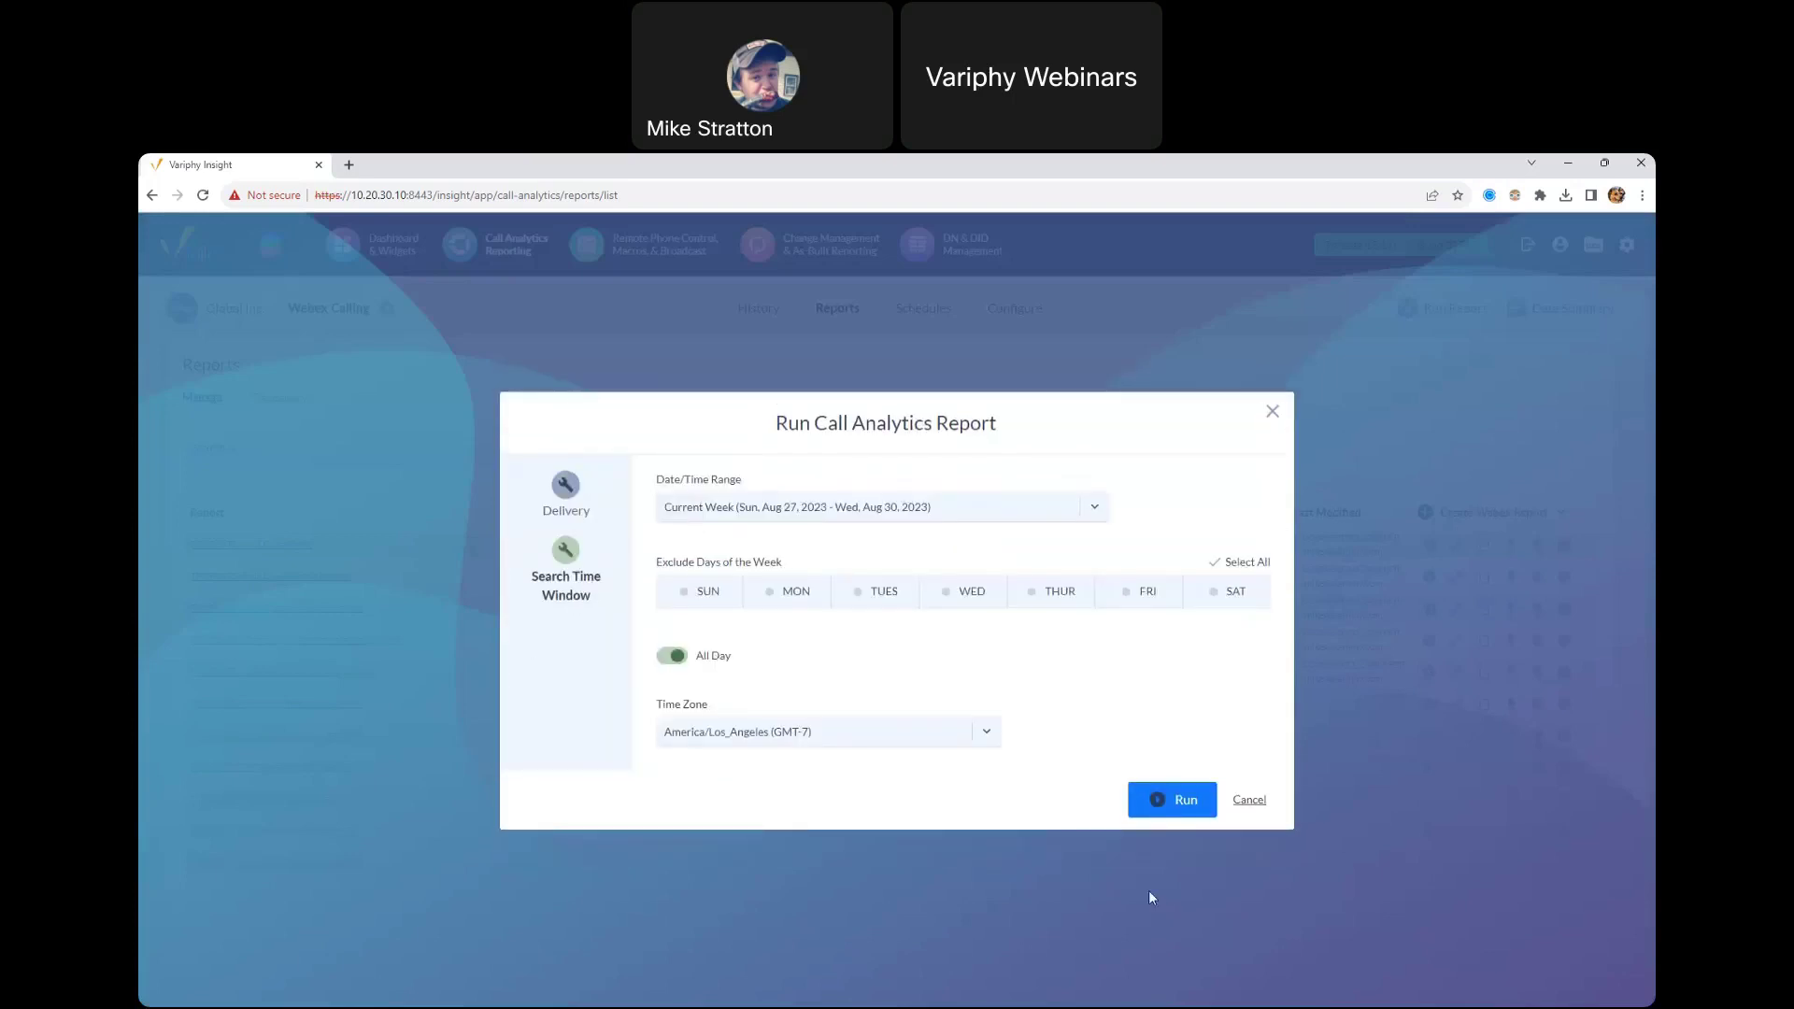
click(1173, 797)
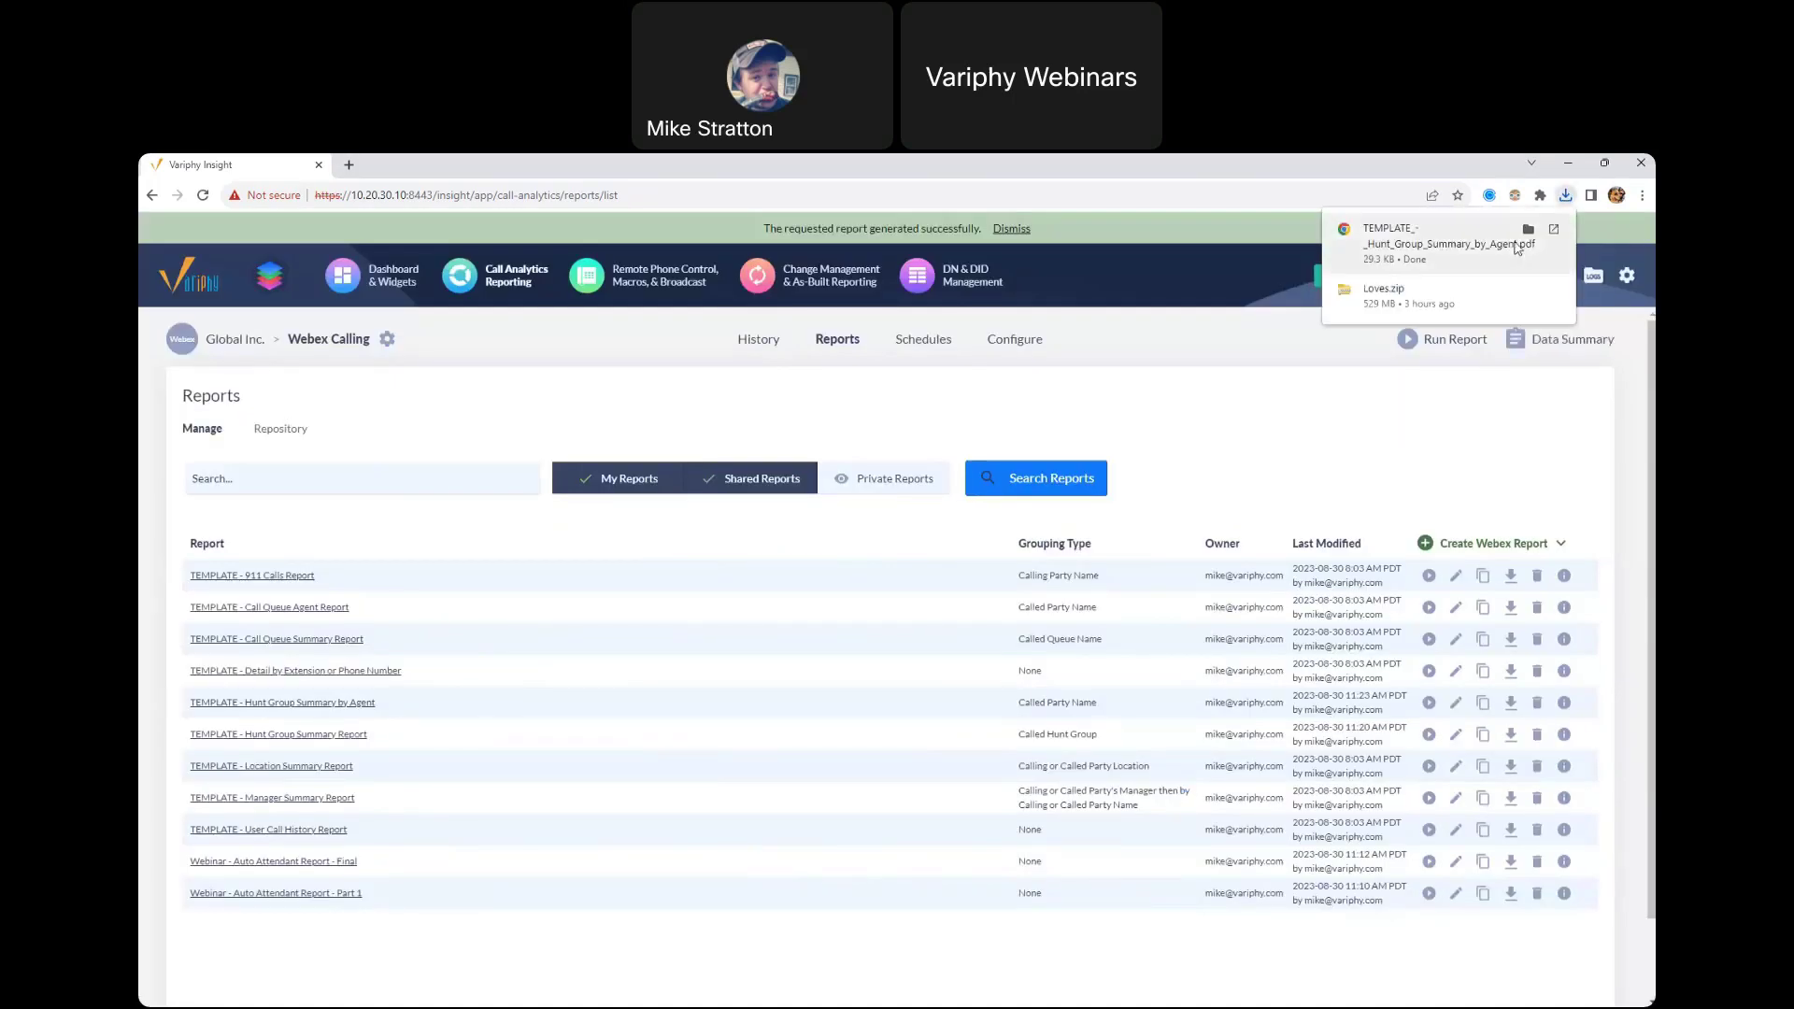
click(1392, 251)
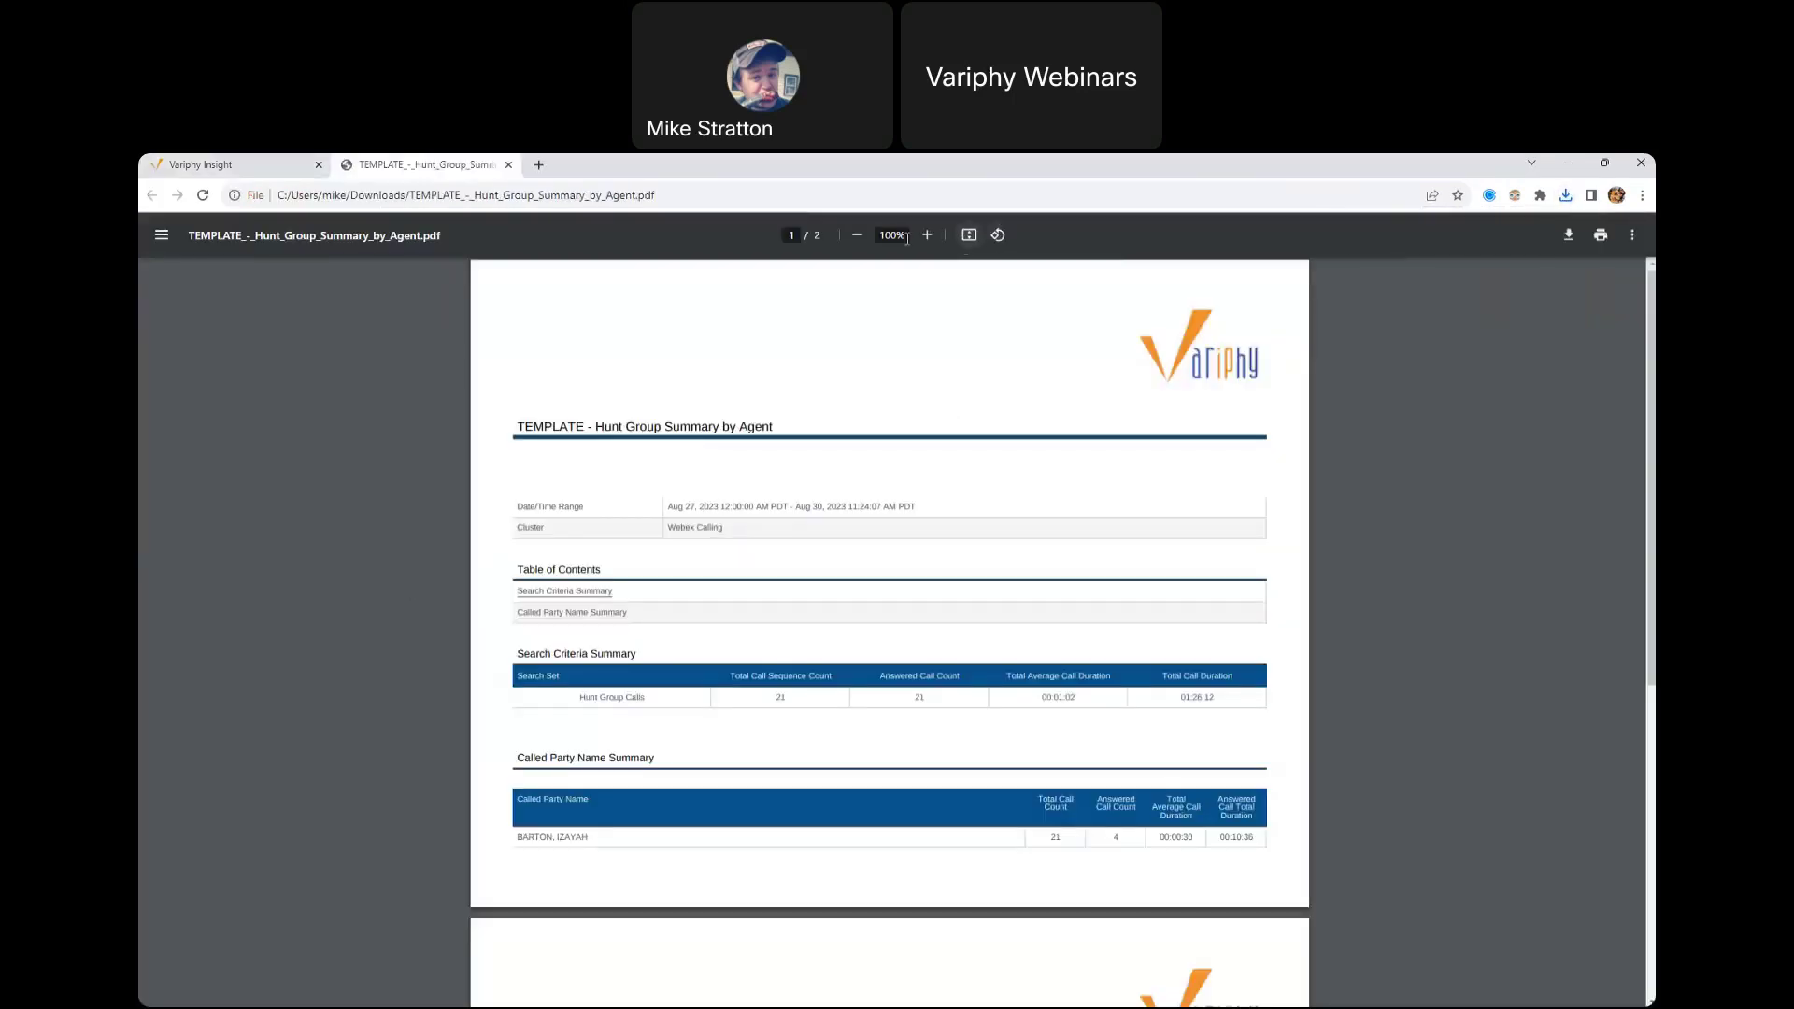
click(928, 236)
click(928, 236)
click(928, 236)
middle_click(1068, 373)
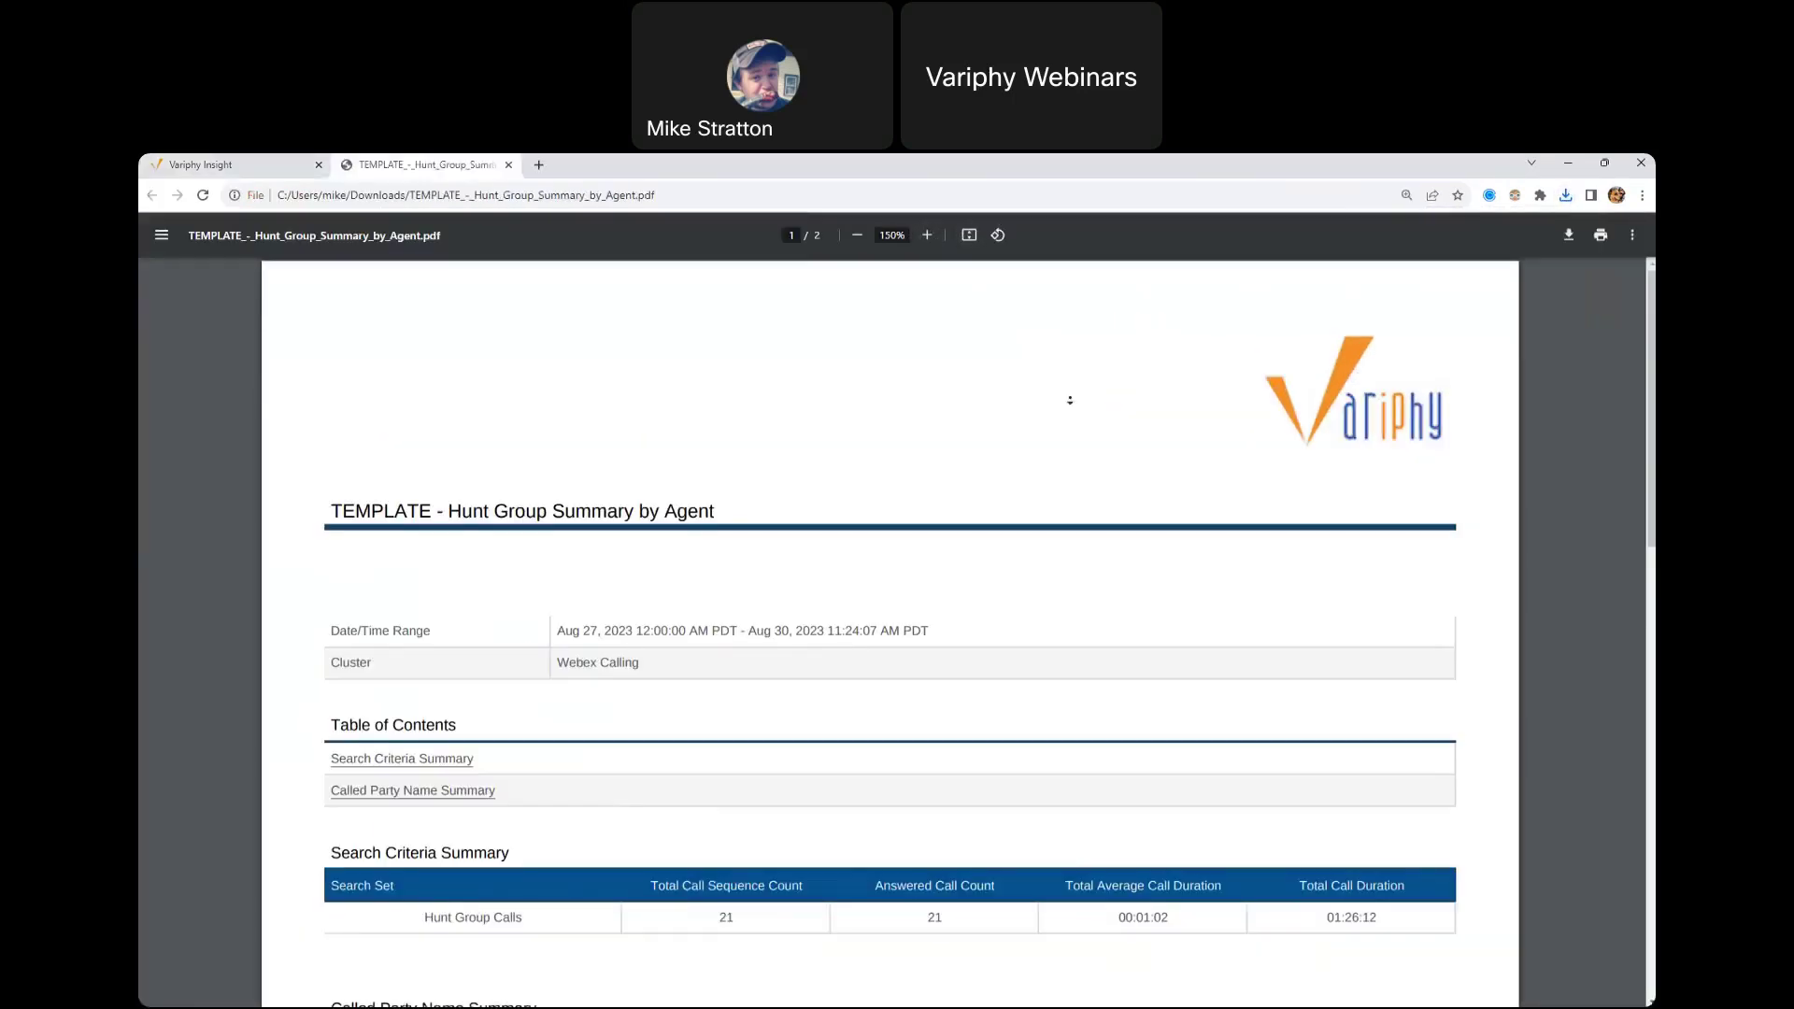
Step: Examine the PDF's Search Criteria Summary, comparing call sequence count, answered count and durations with the per-agent totals
scroll(1070, 413, down, 3)
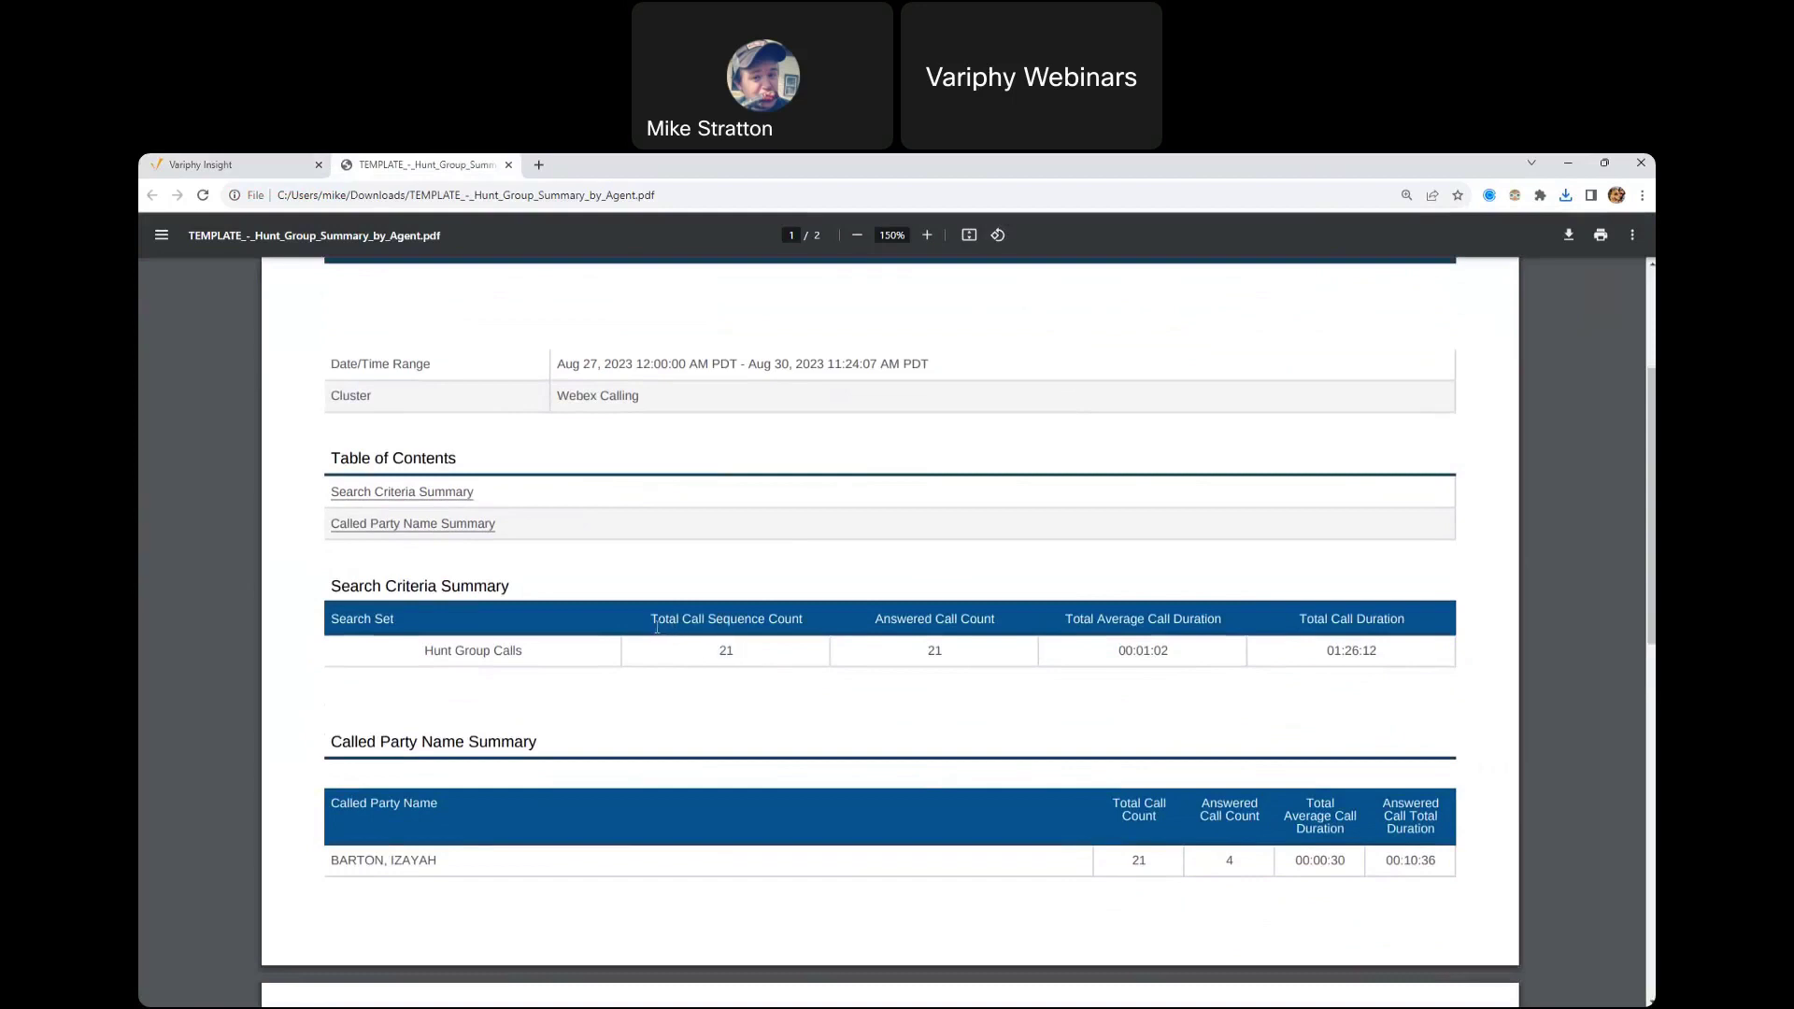
drag(657, 625, 786, 619)
click(705, 660)
scroll(1631, 452, down, 7)
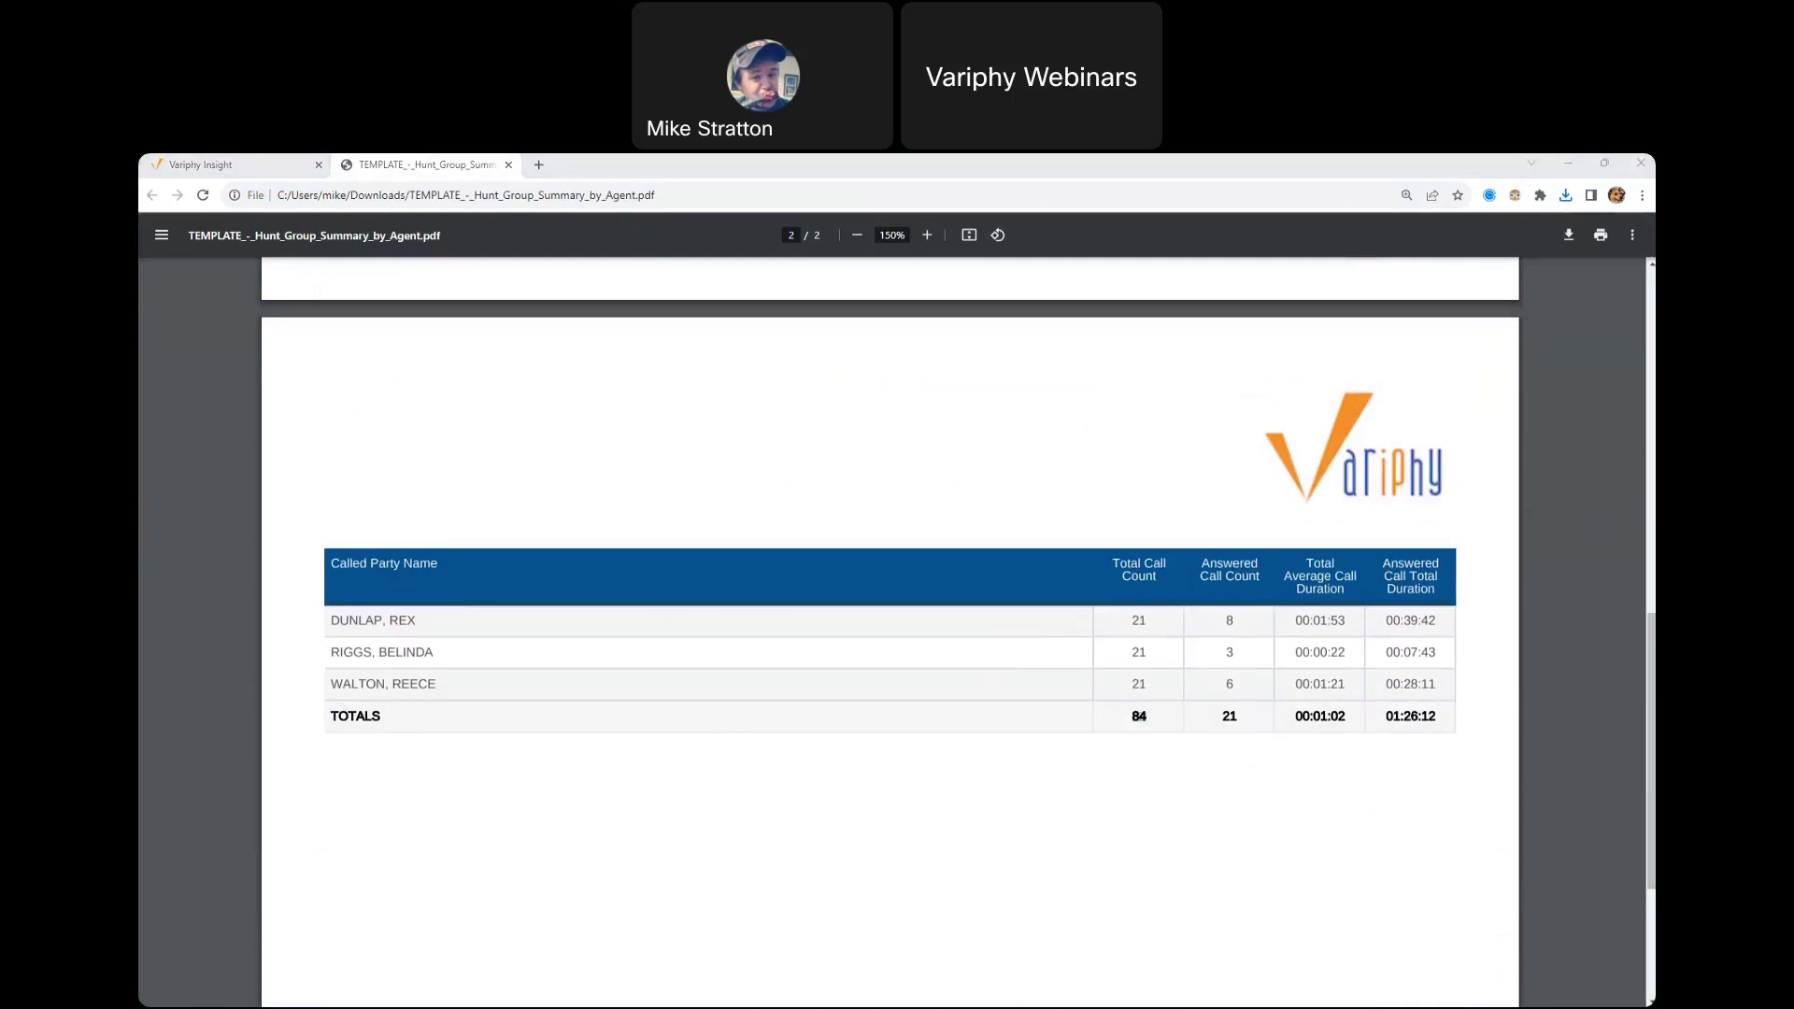
scroll(887, 598, up, 4)
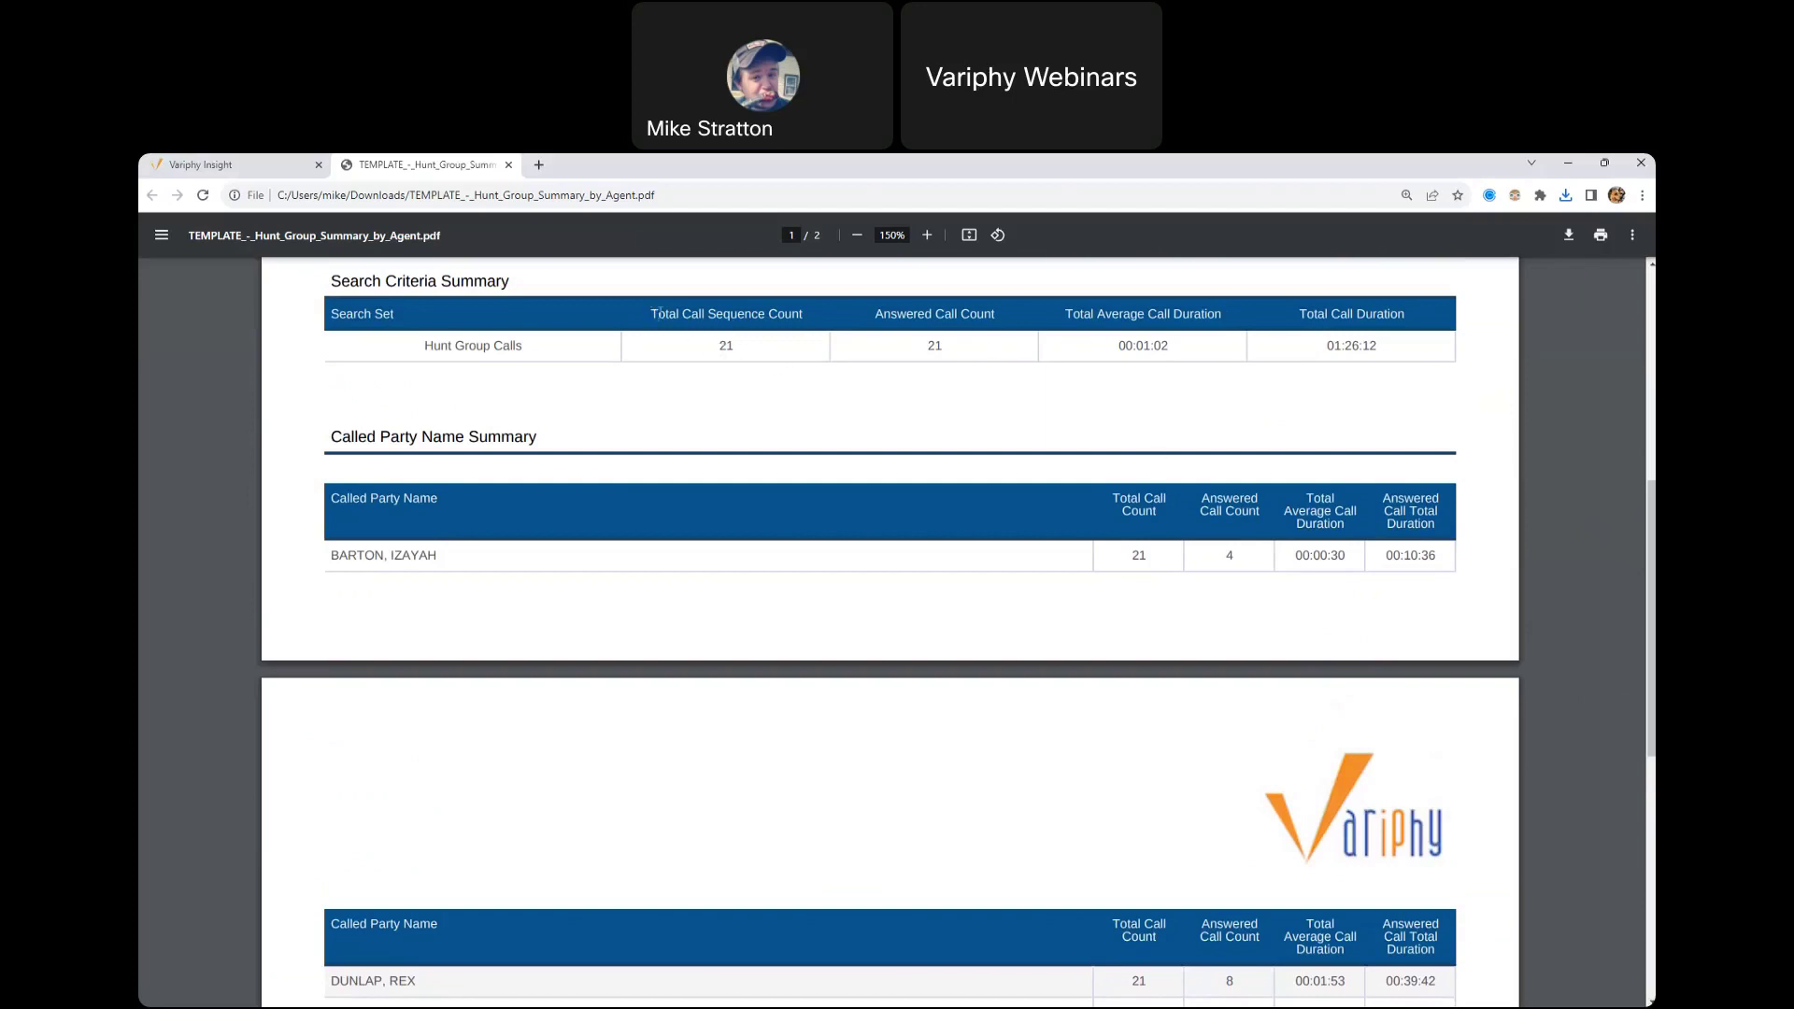
drag(659, 313, 810, 308)
click(727, 349)
drag(1119, 347, 1400, 353)
click(1360, 342)
click(1400, 353)
drag(1121, 347, 1365, 347)
click(1365, 347)
scroll(538, 505, down, 1)
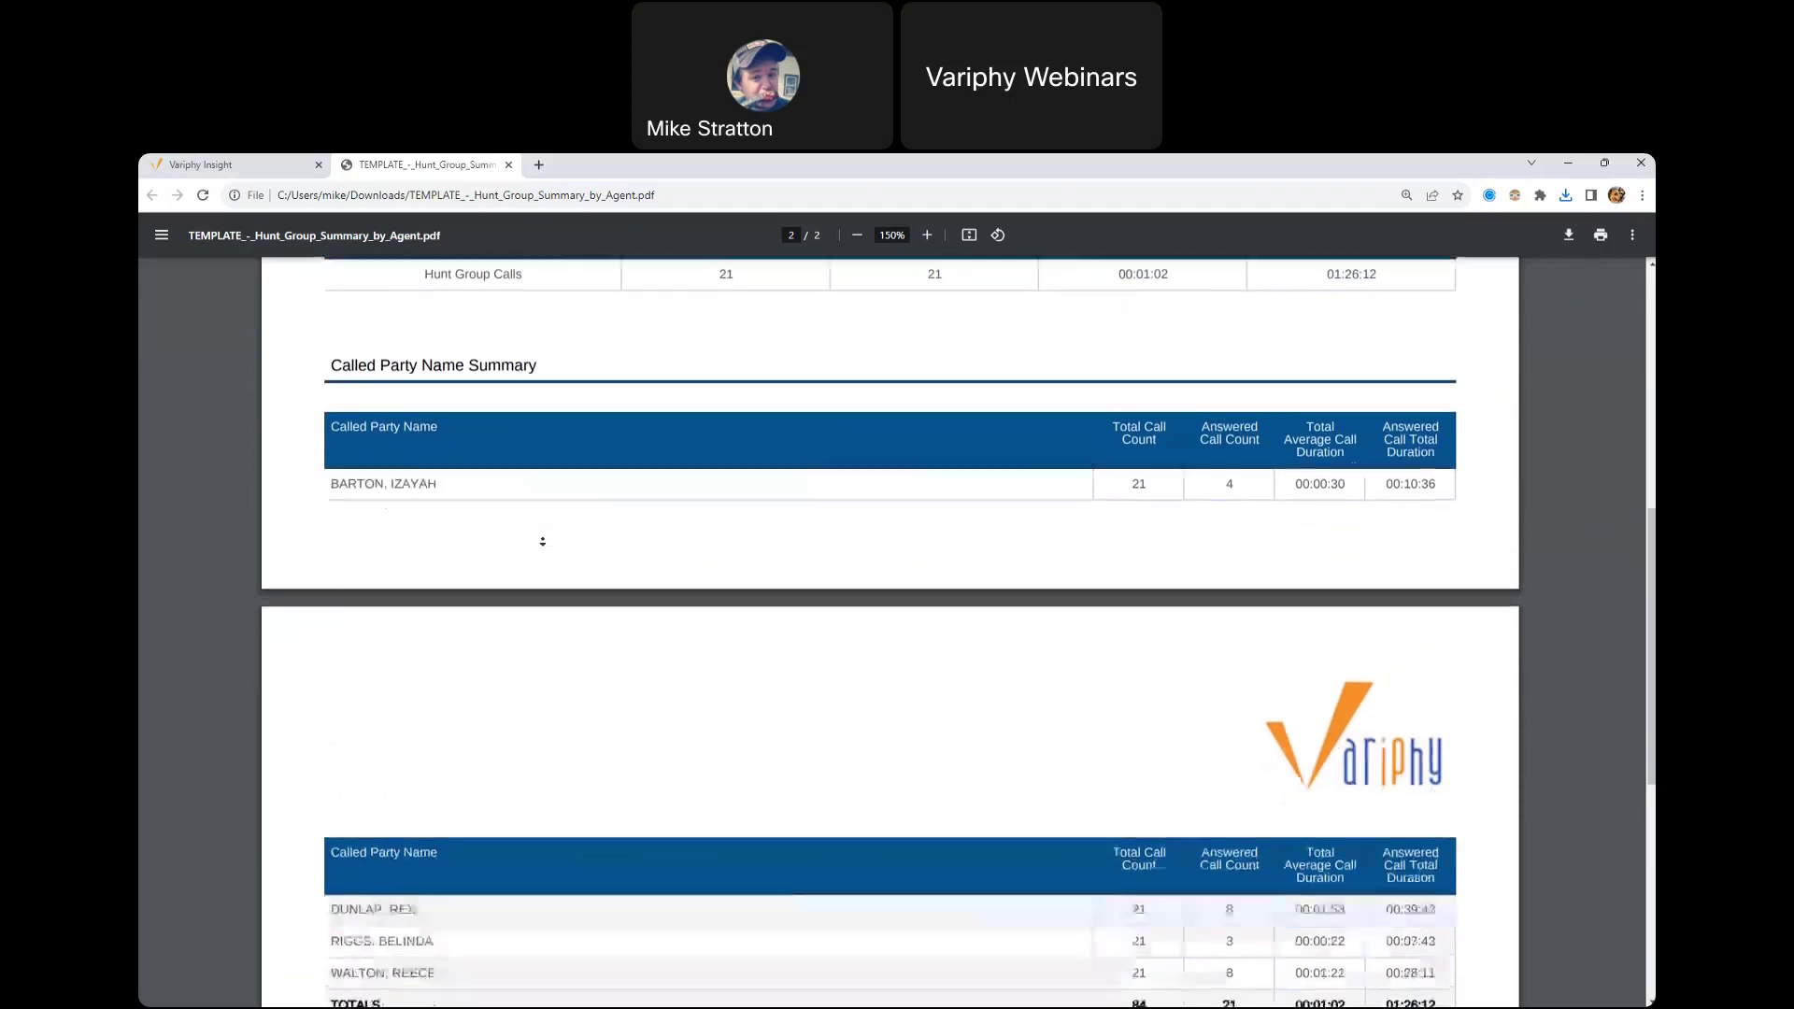
Step: Compare each agent's total and answered call counts in the PDF's Called Party Name Summary
drag(359, 450, 437, 451)
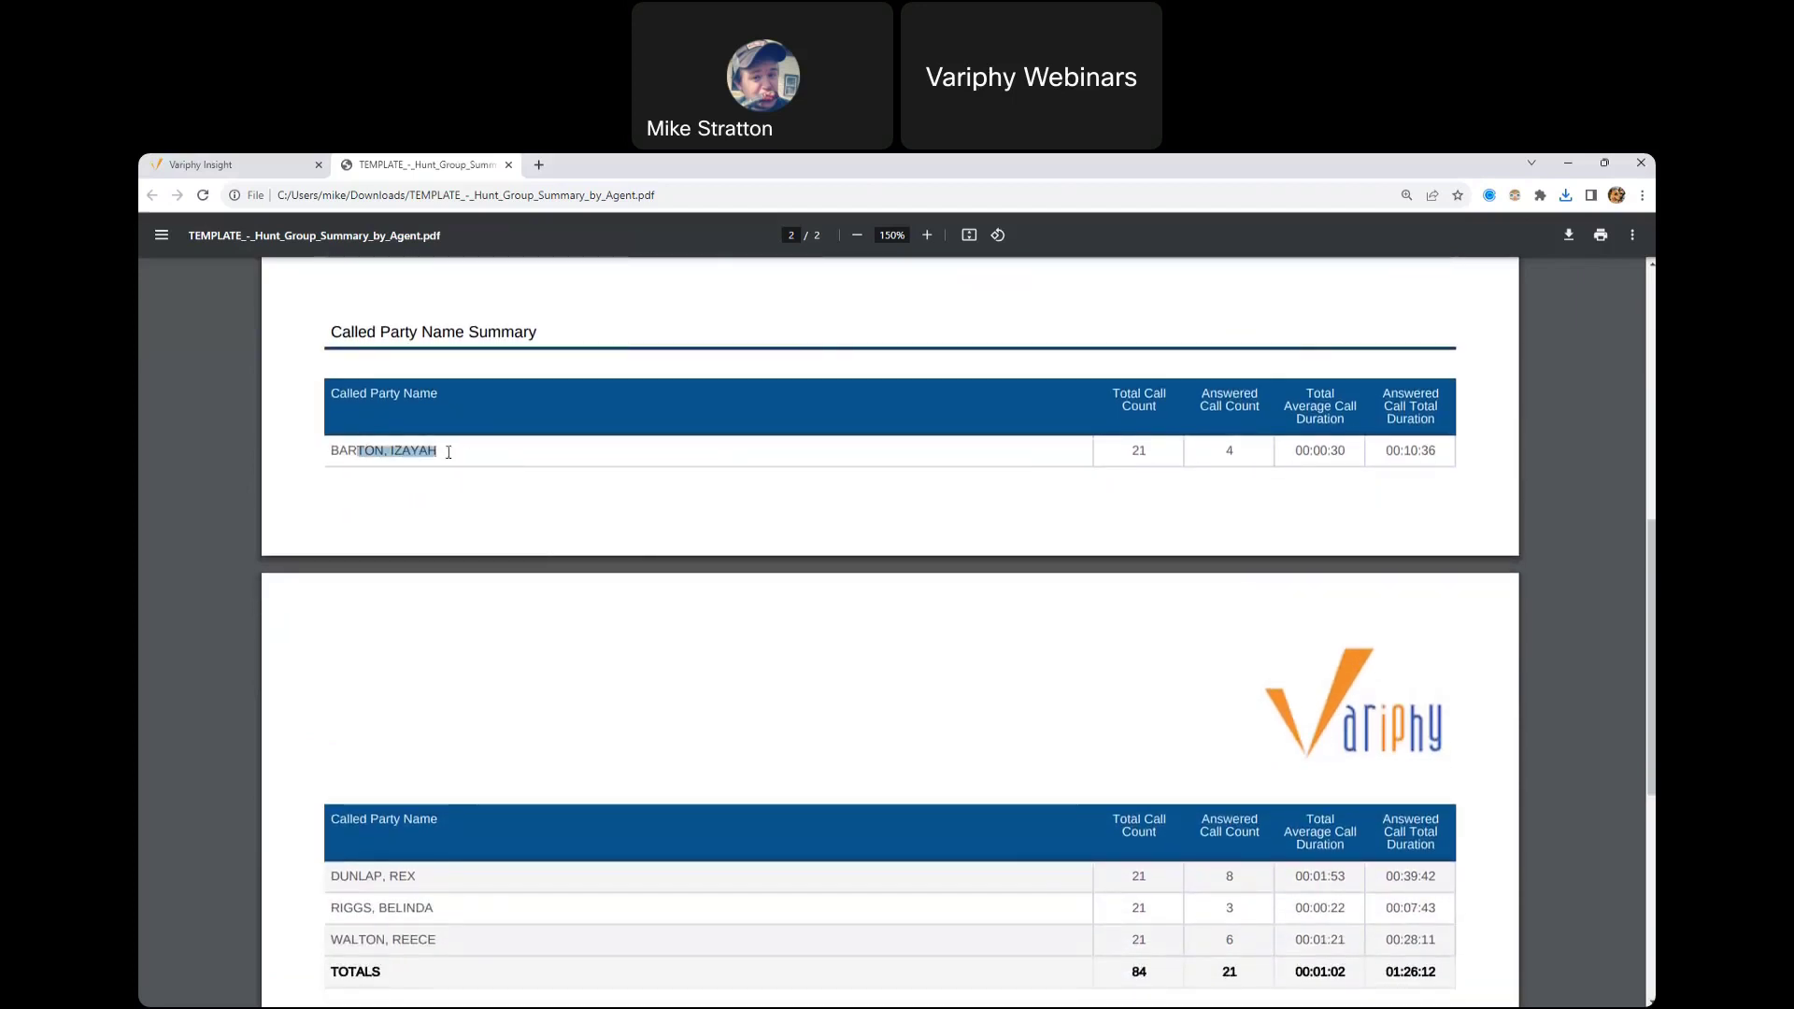
click(392, 886)
double_click(1230, 450)
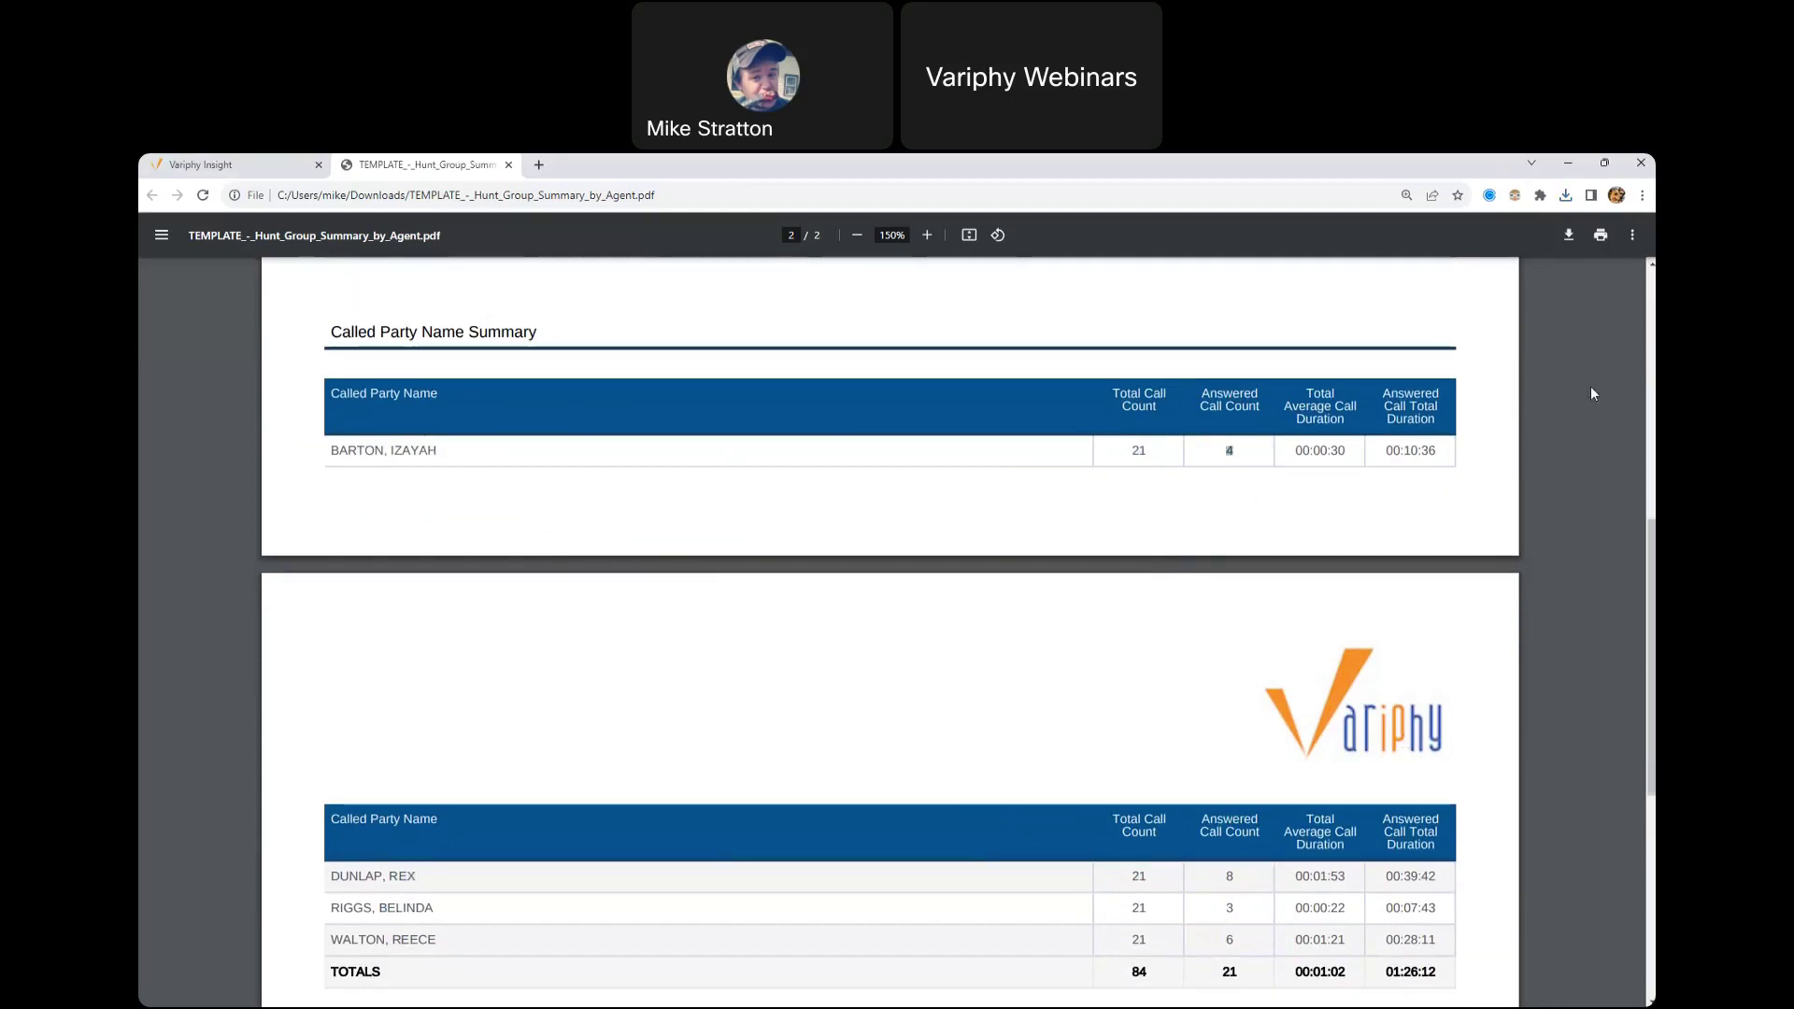
scroll(1645, 425, down, 1)
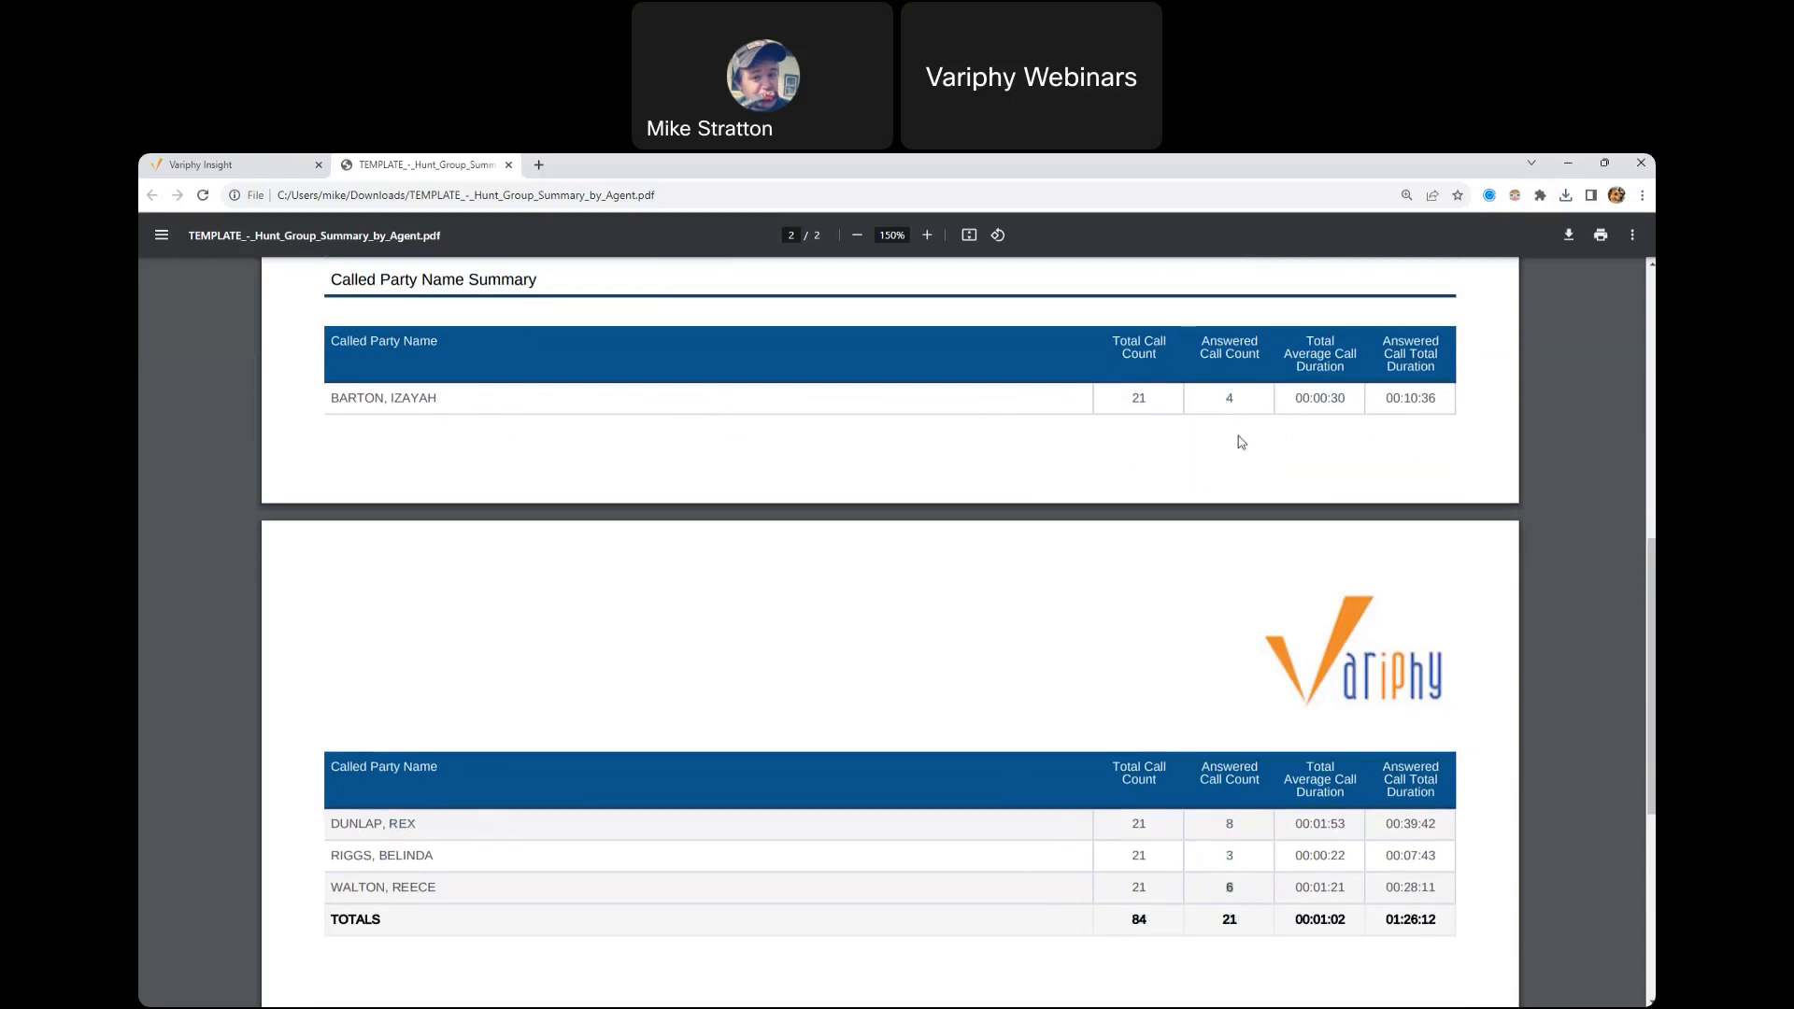
double_click(1237, 399)
drag(1651, 605, 1651, 746)
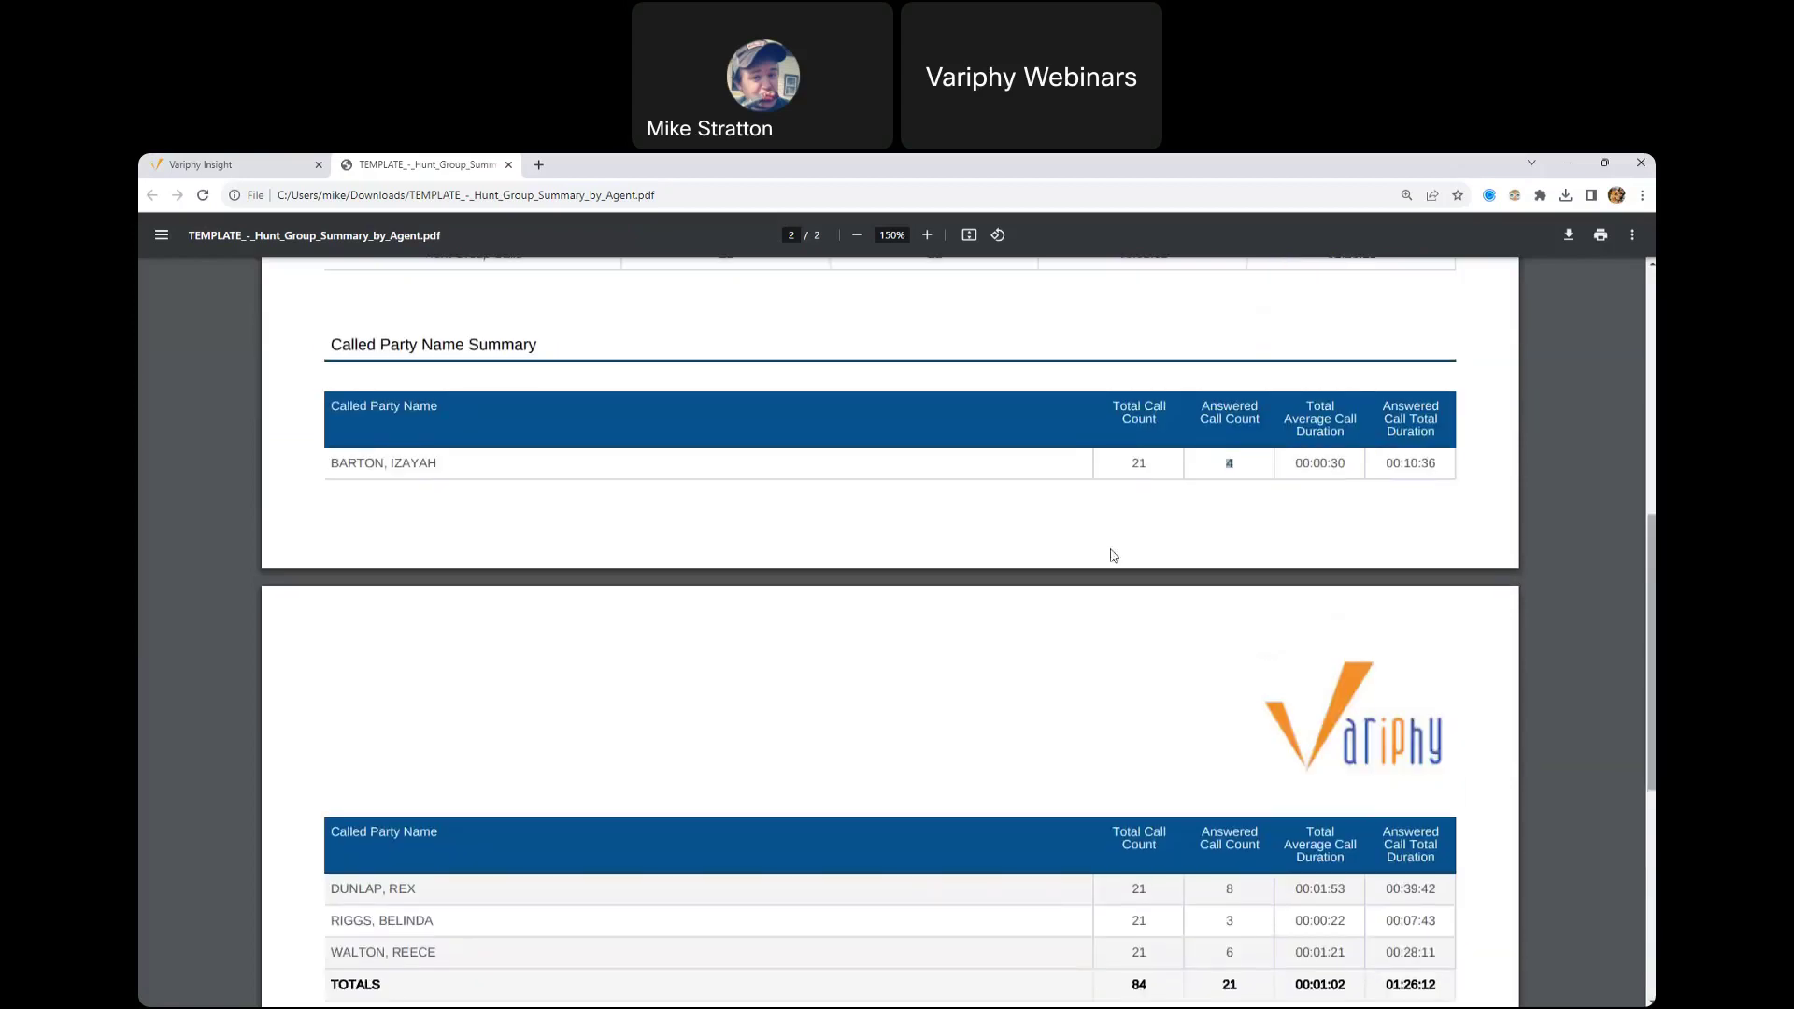
Step: In the call history search, replace the Called Queue criterion with a Called Party User Type criterion
click(234, 163)
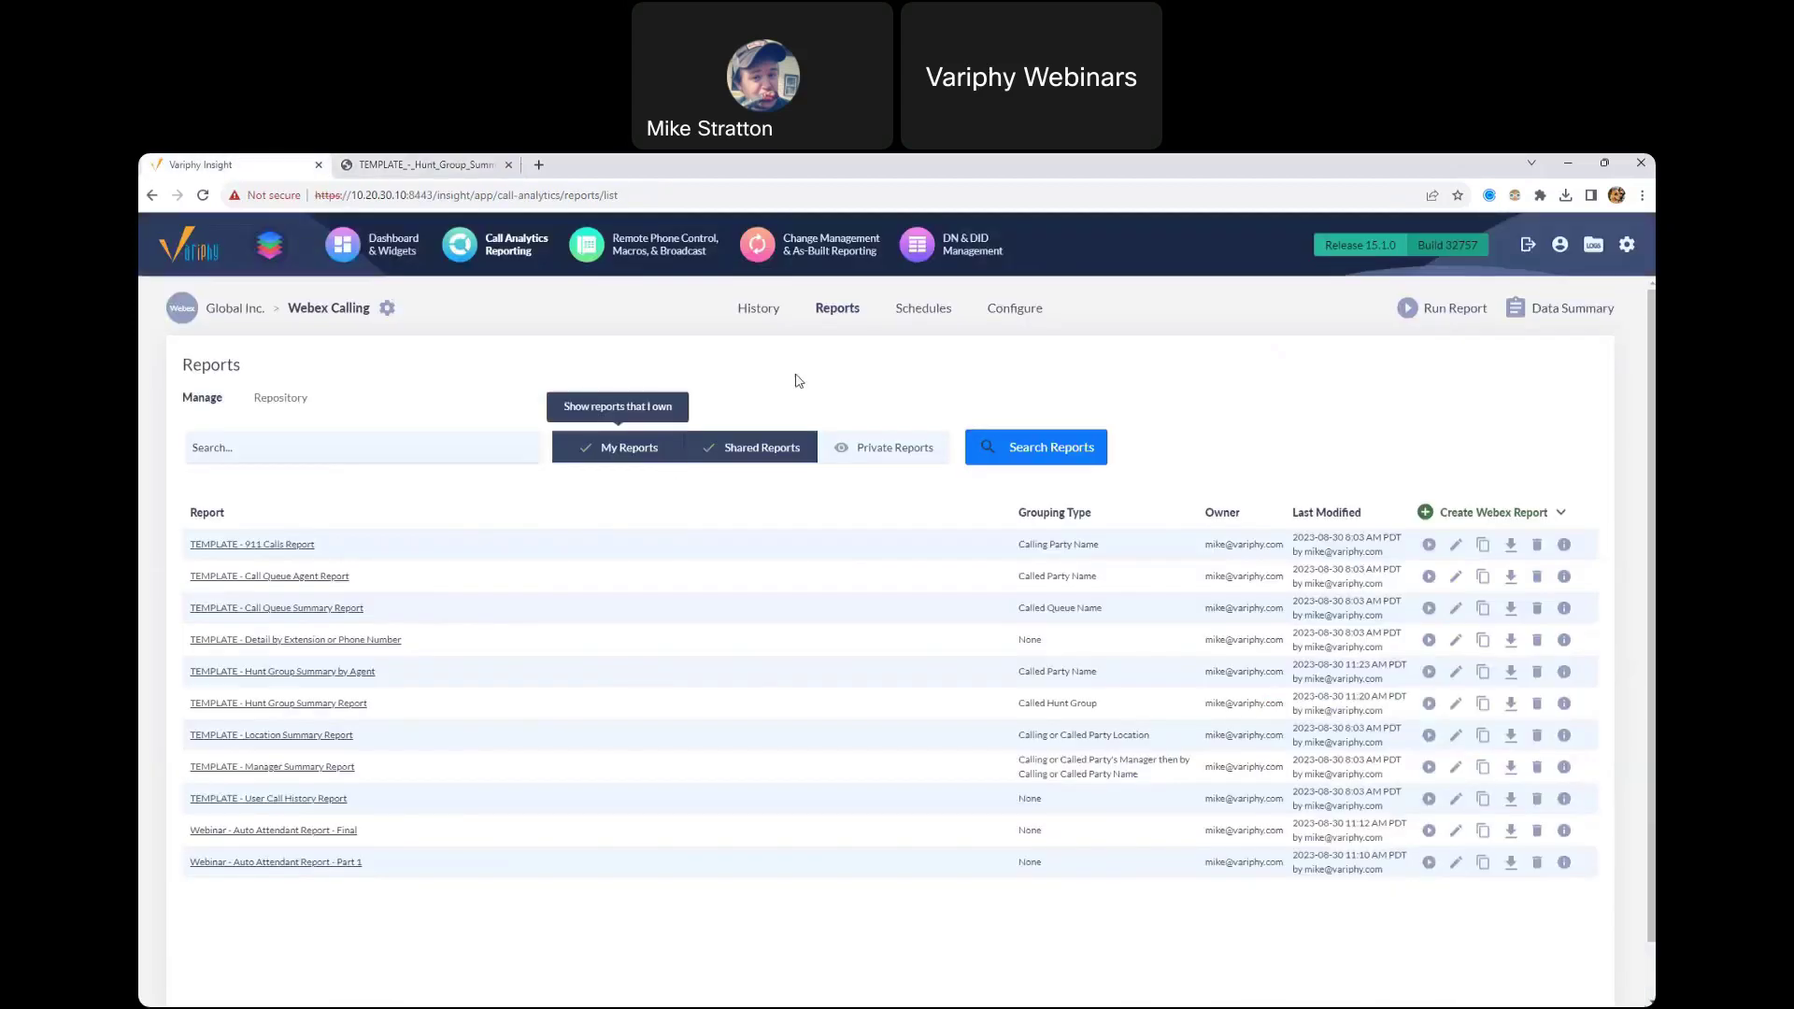
click(771, 318)
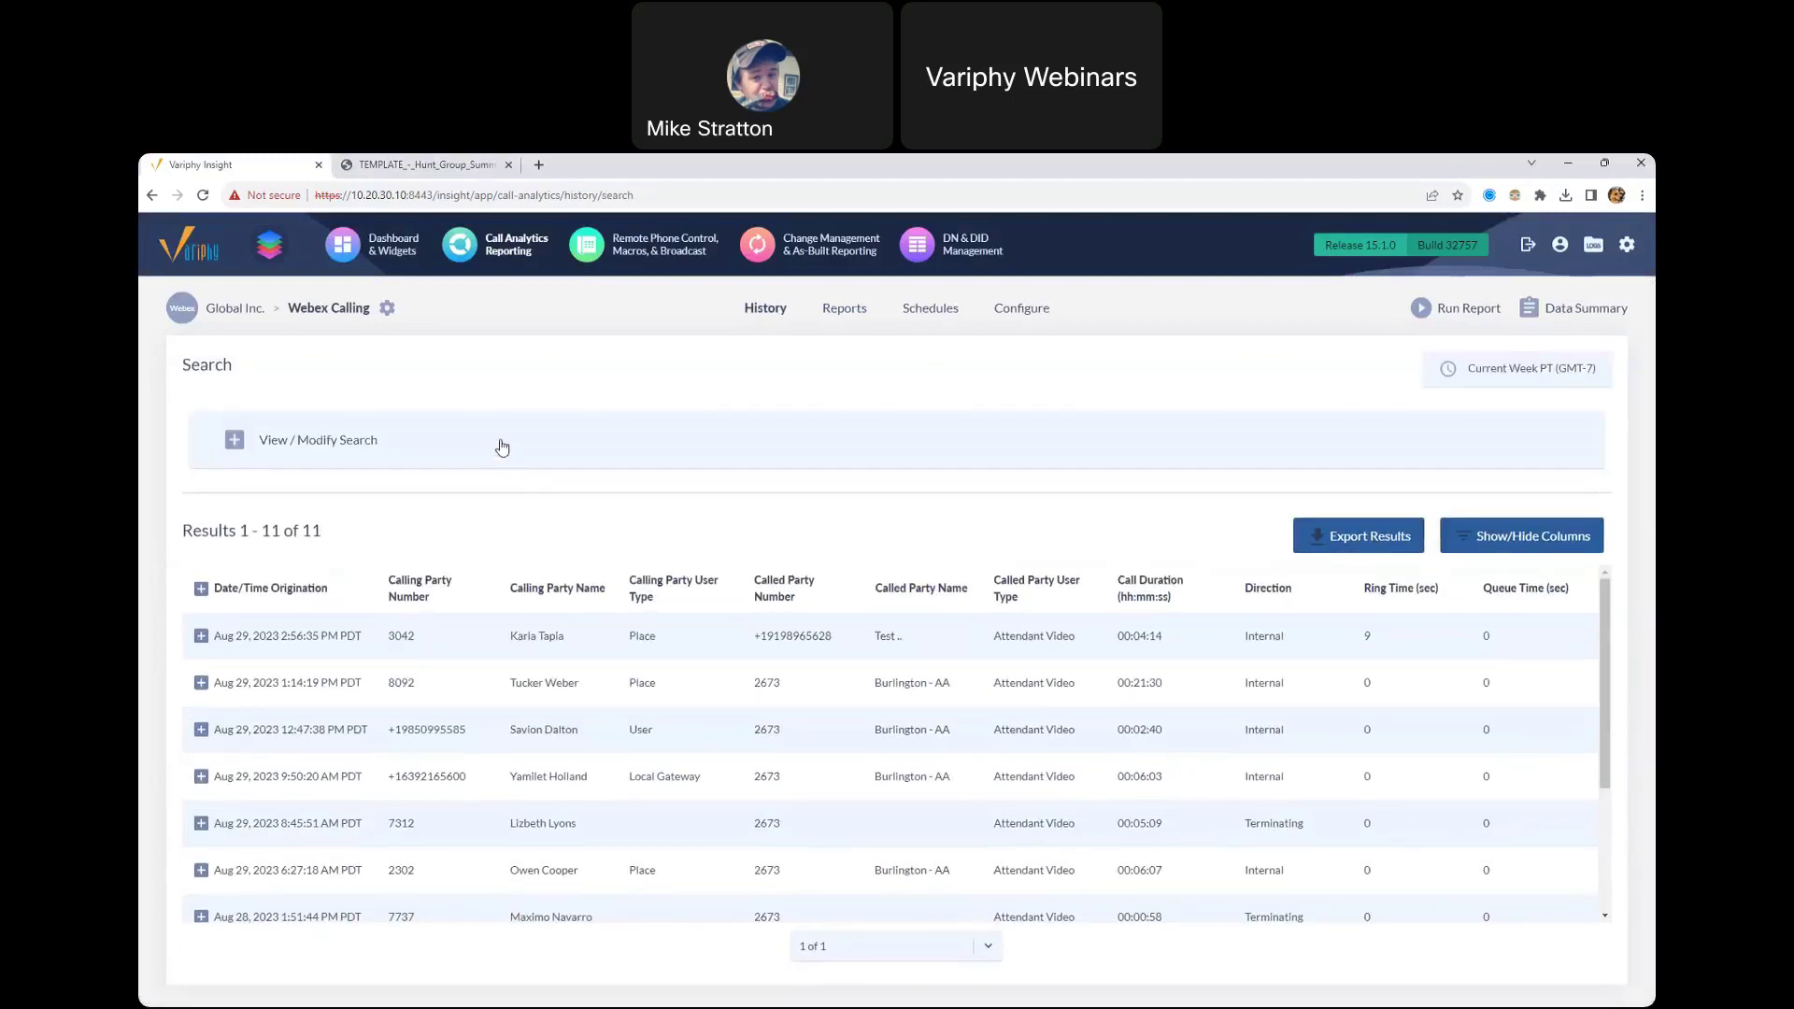
click(502, 446)
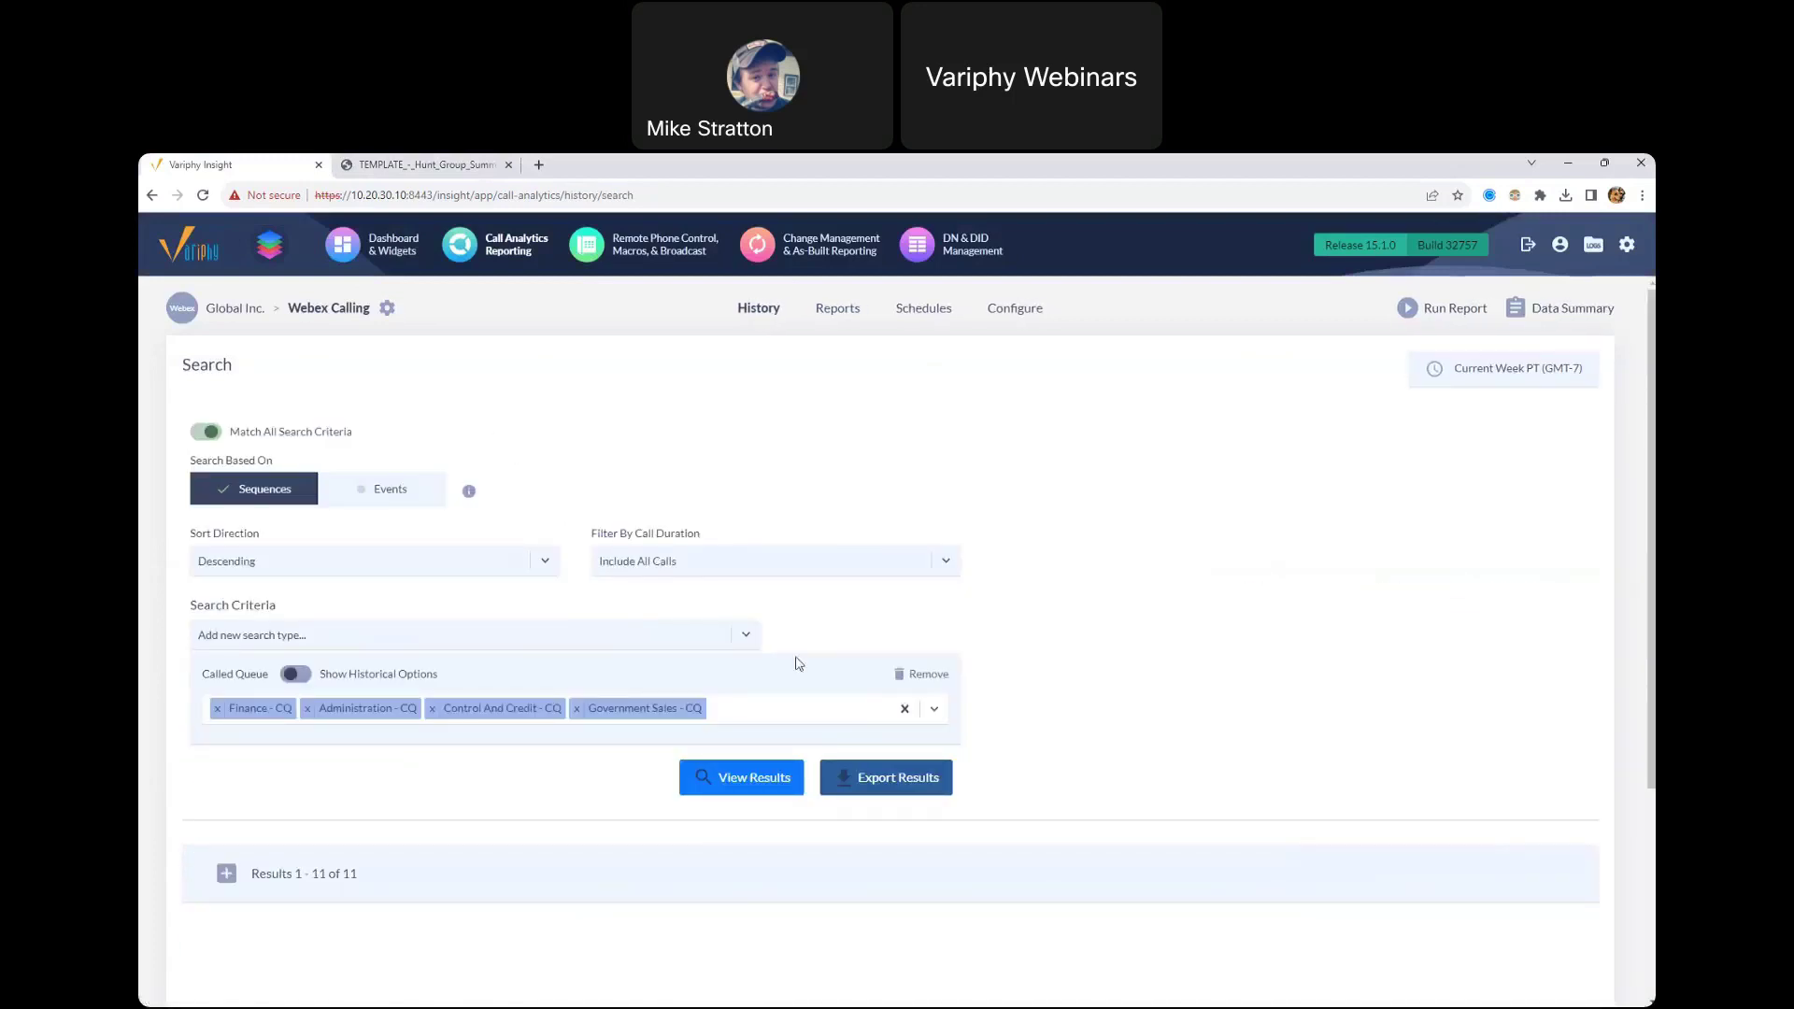
click(899, 675)
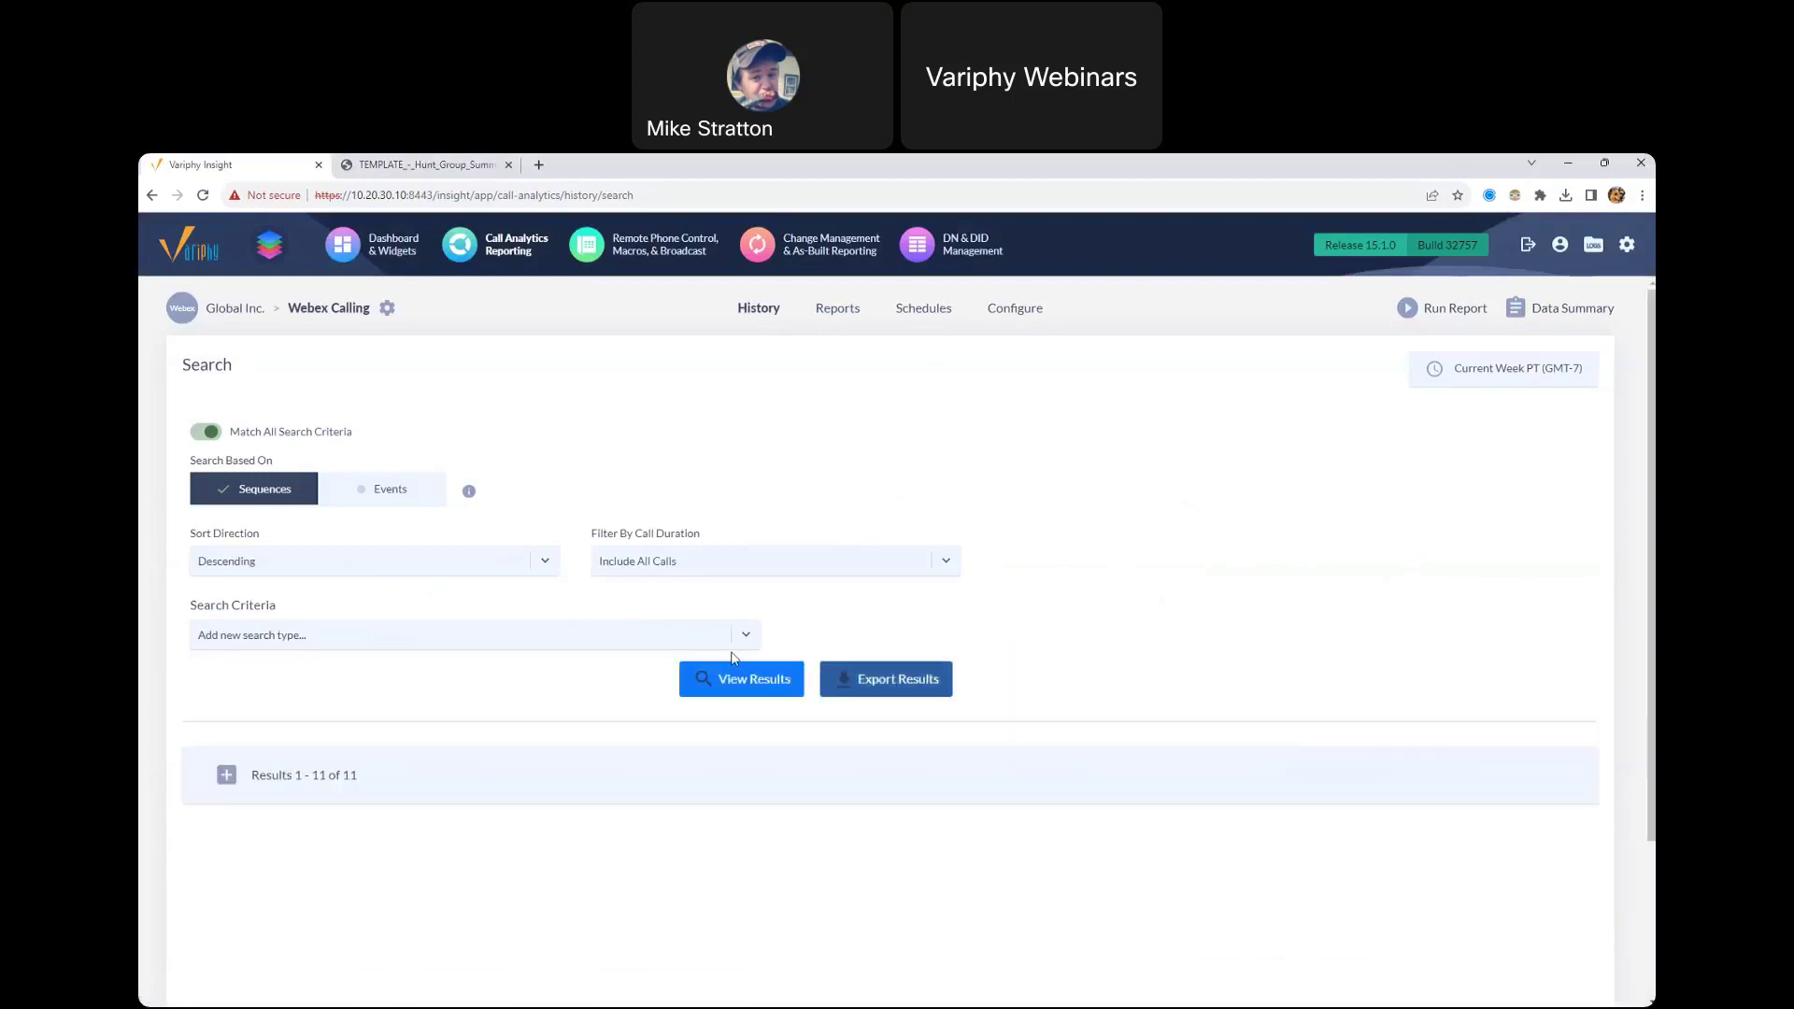
click(628, 645)
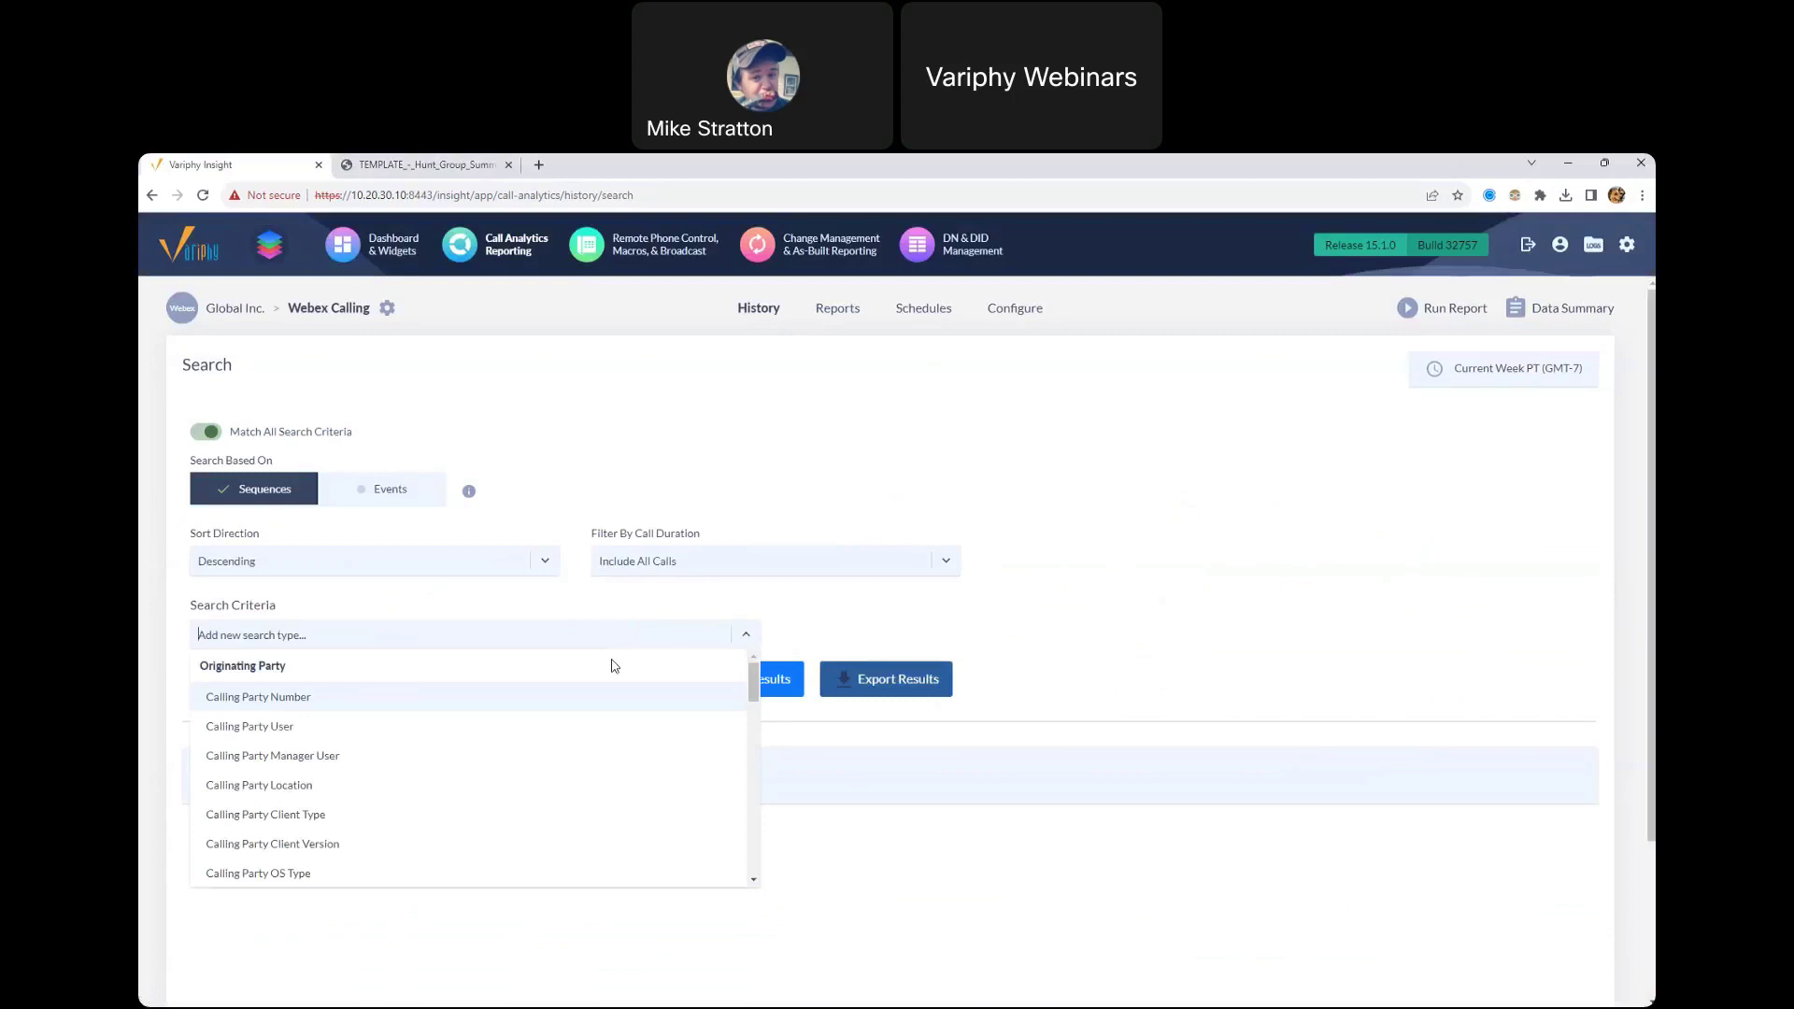
text(type)
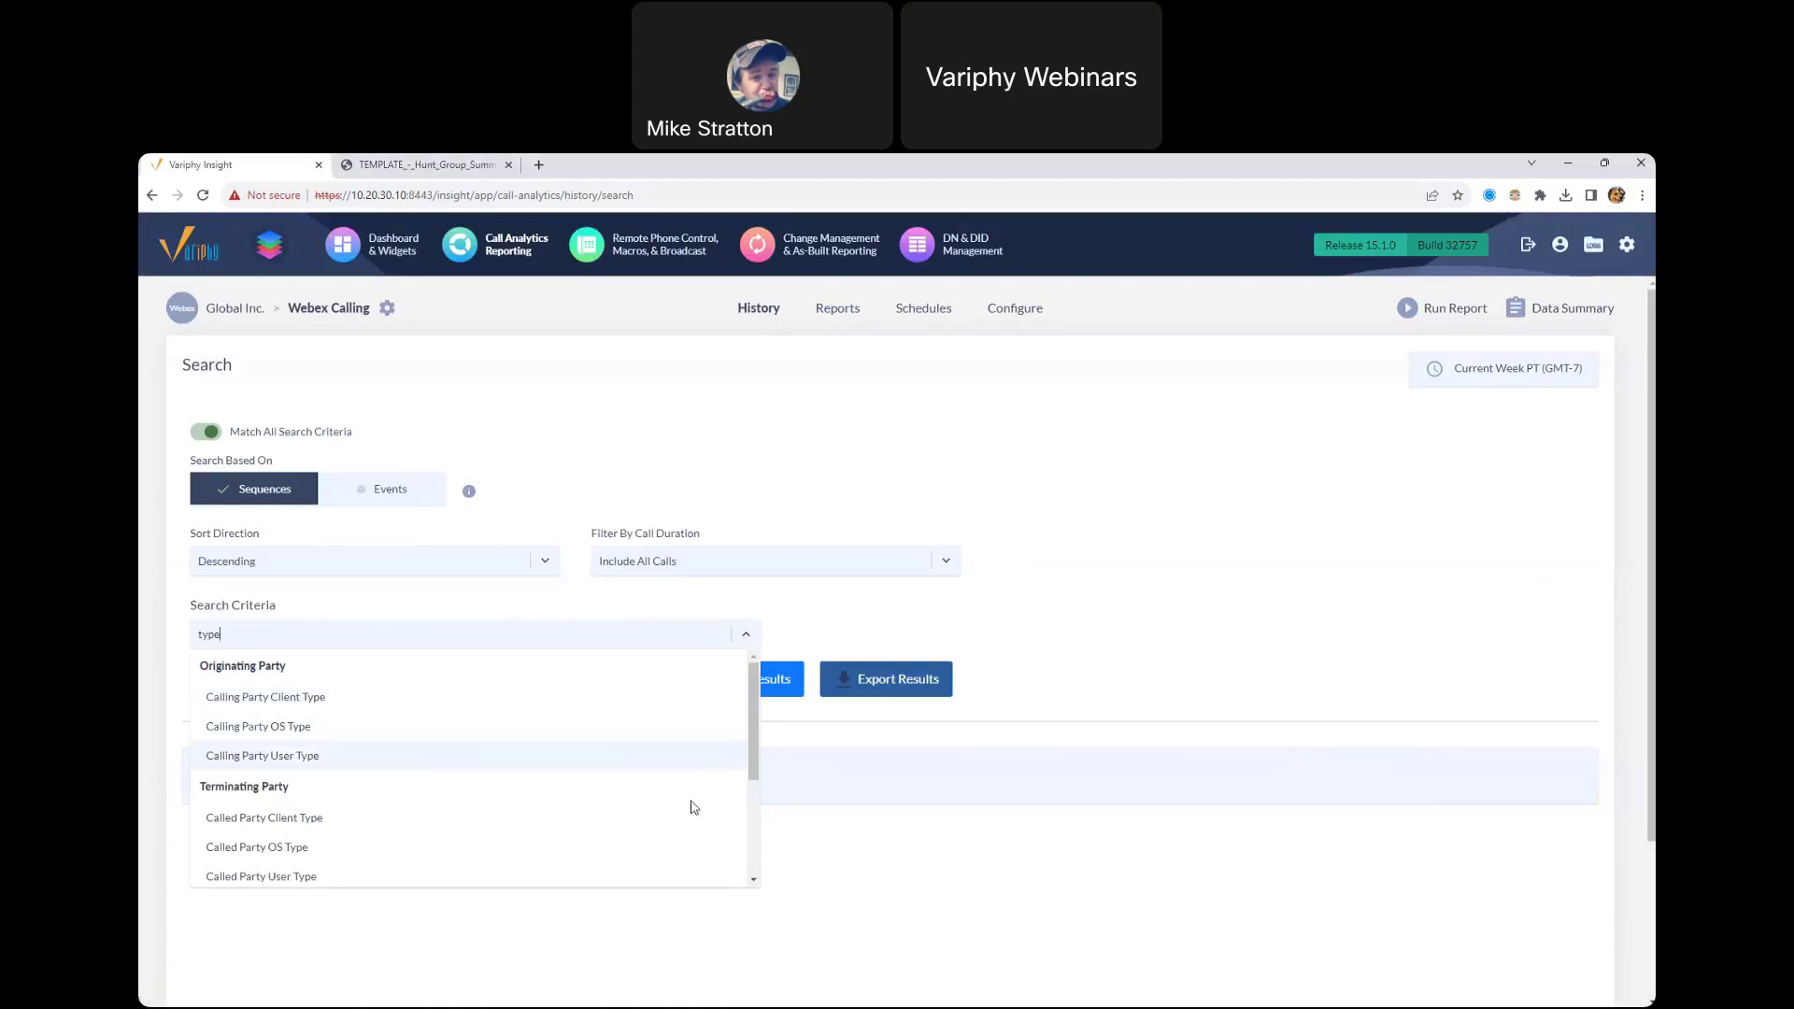
scroll(738, 776, down, 2)
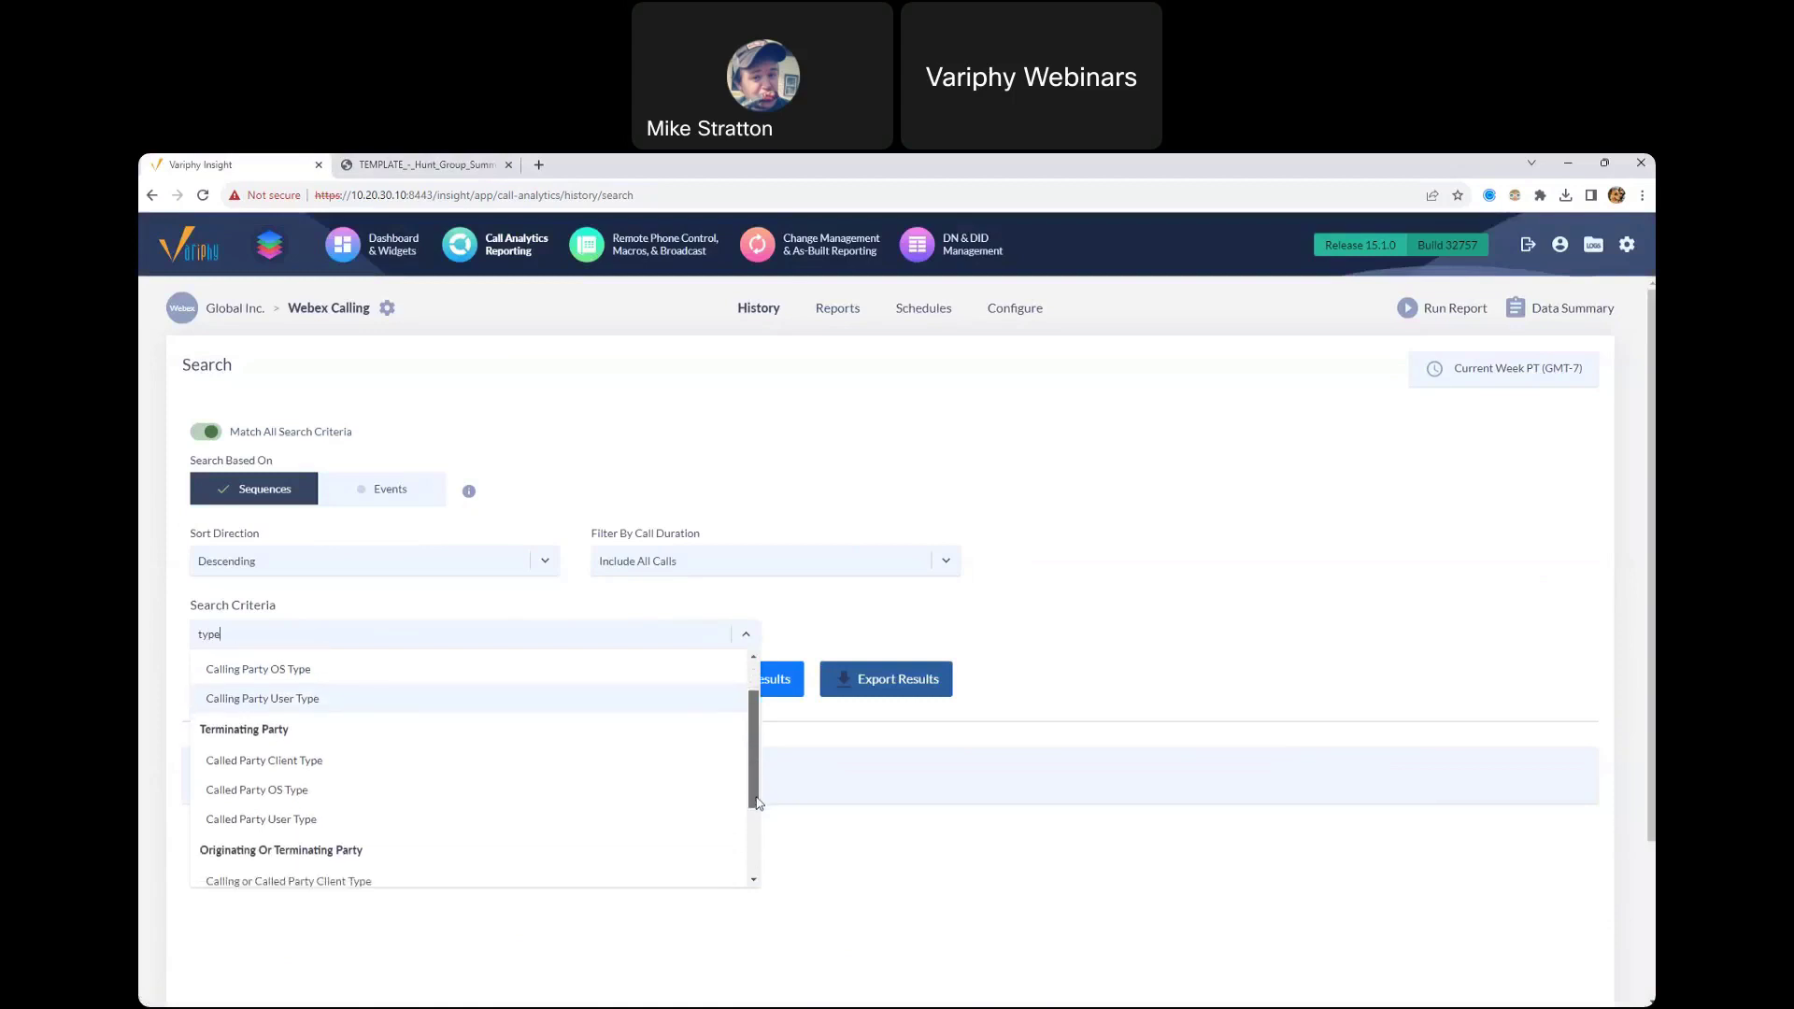
click(412, 816)
click(802, 635)
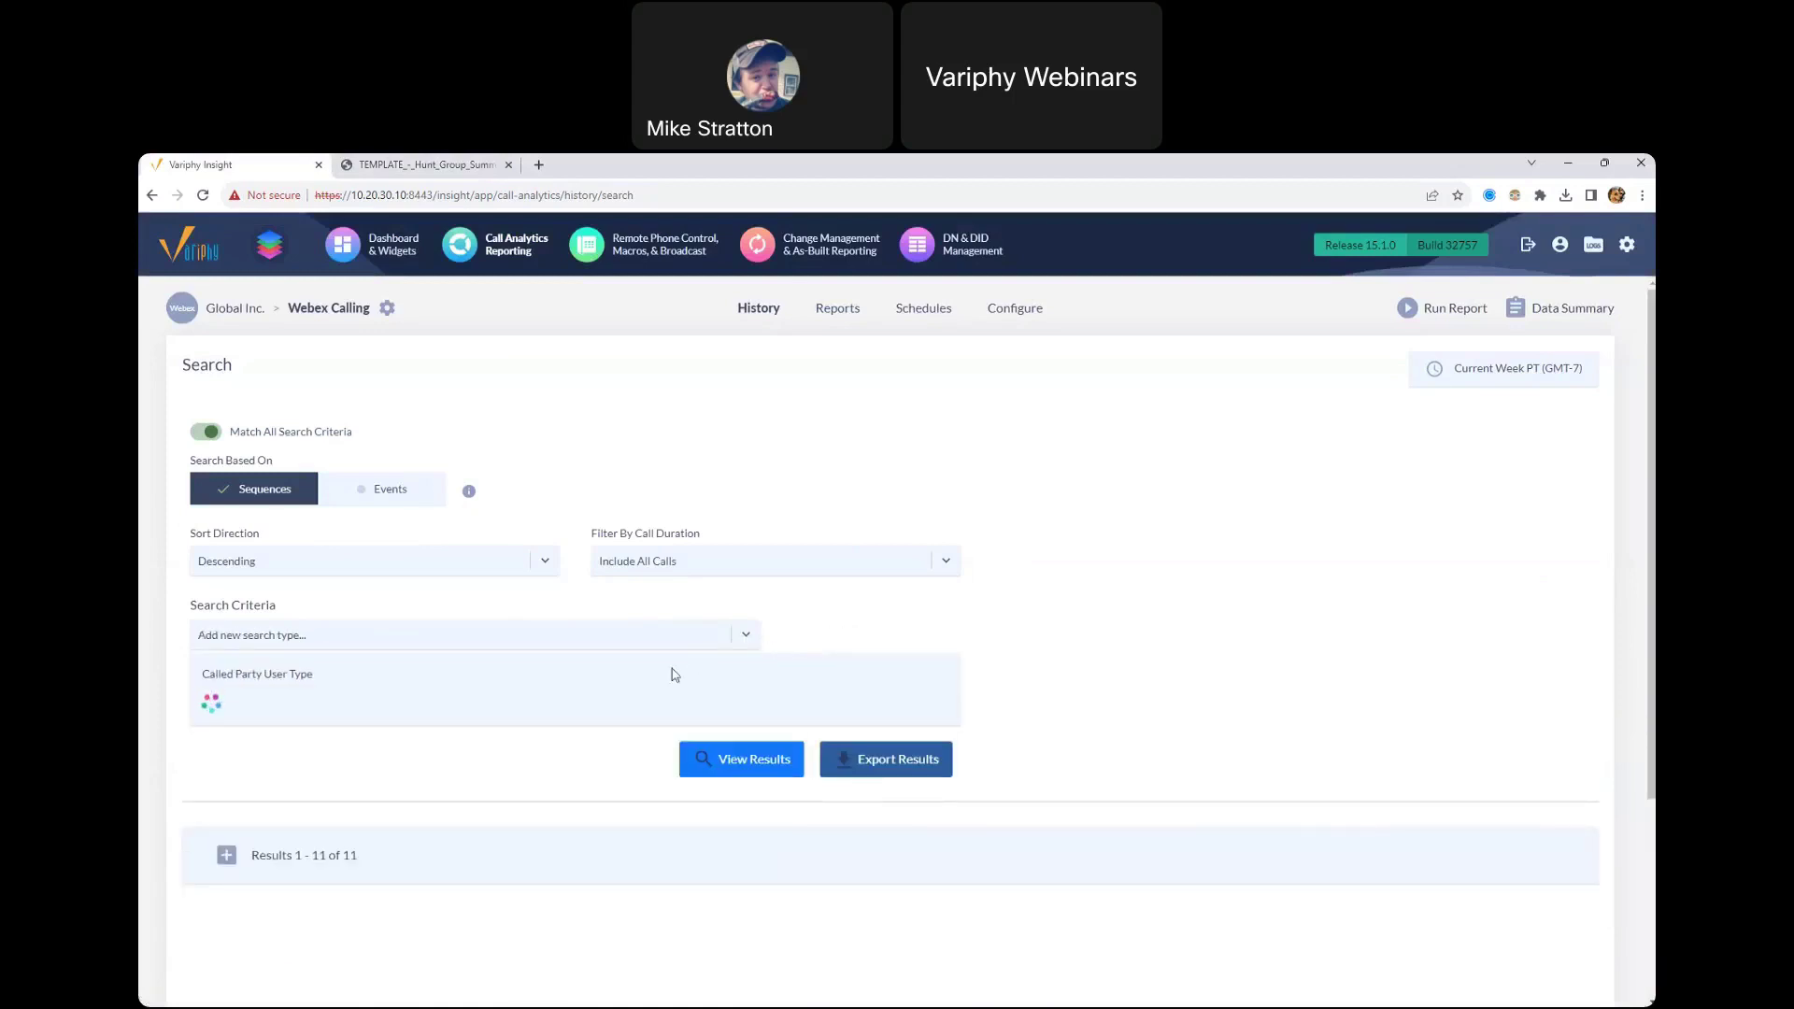
Step: Look through the available Called Party User Type values and open the list of additional search types
click(639, 712)
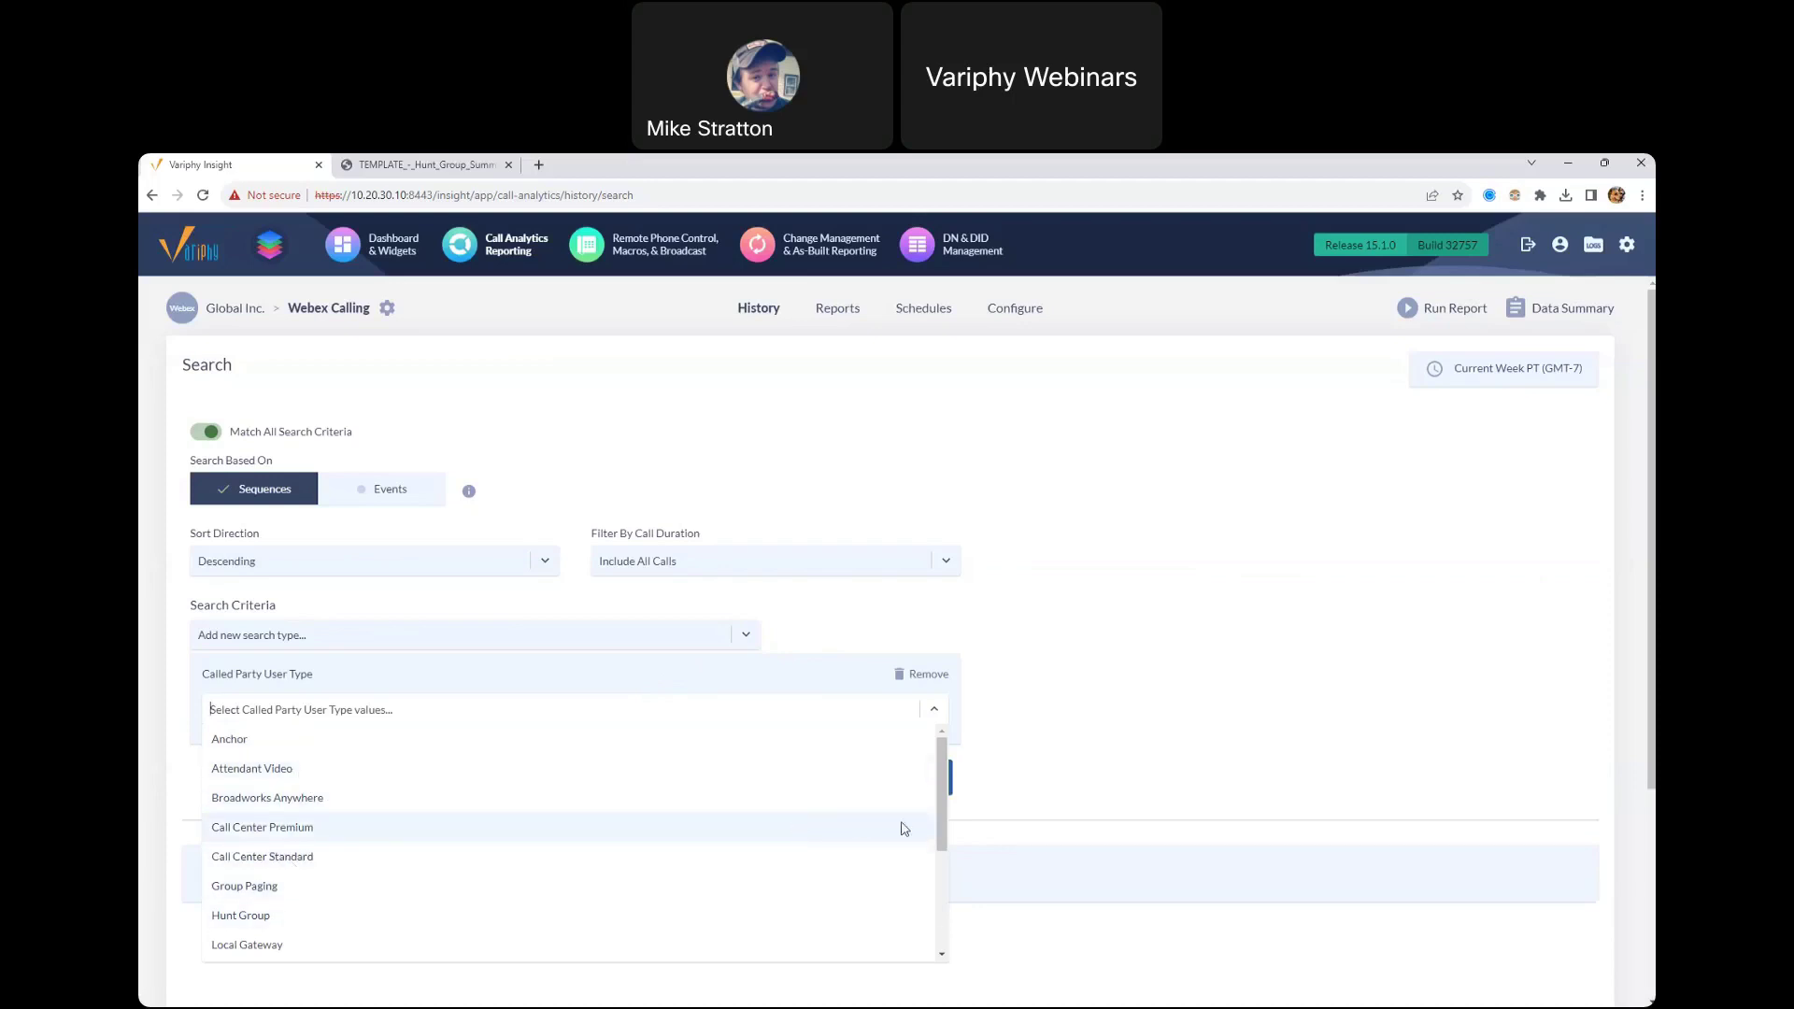
scroll(939, 824, down, 3)
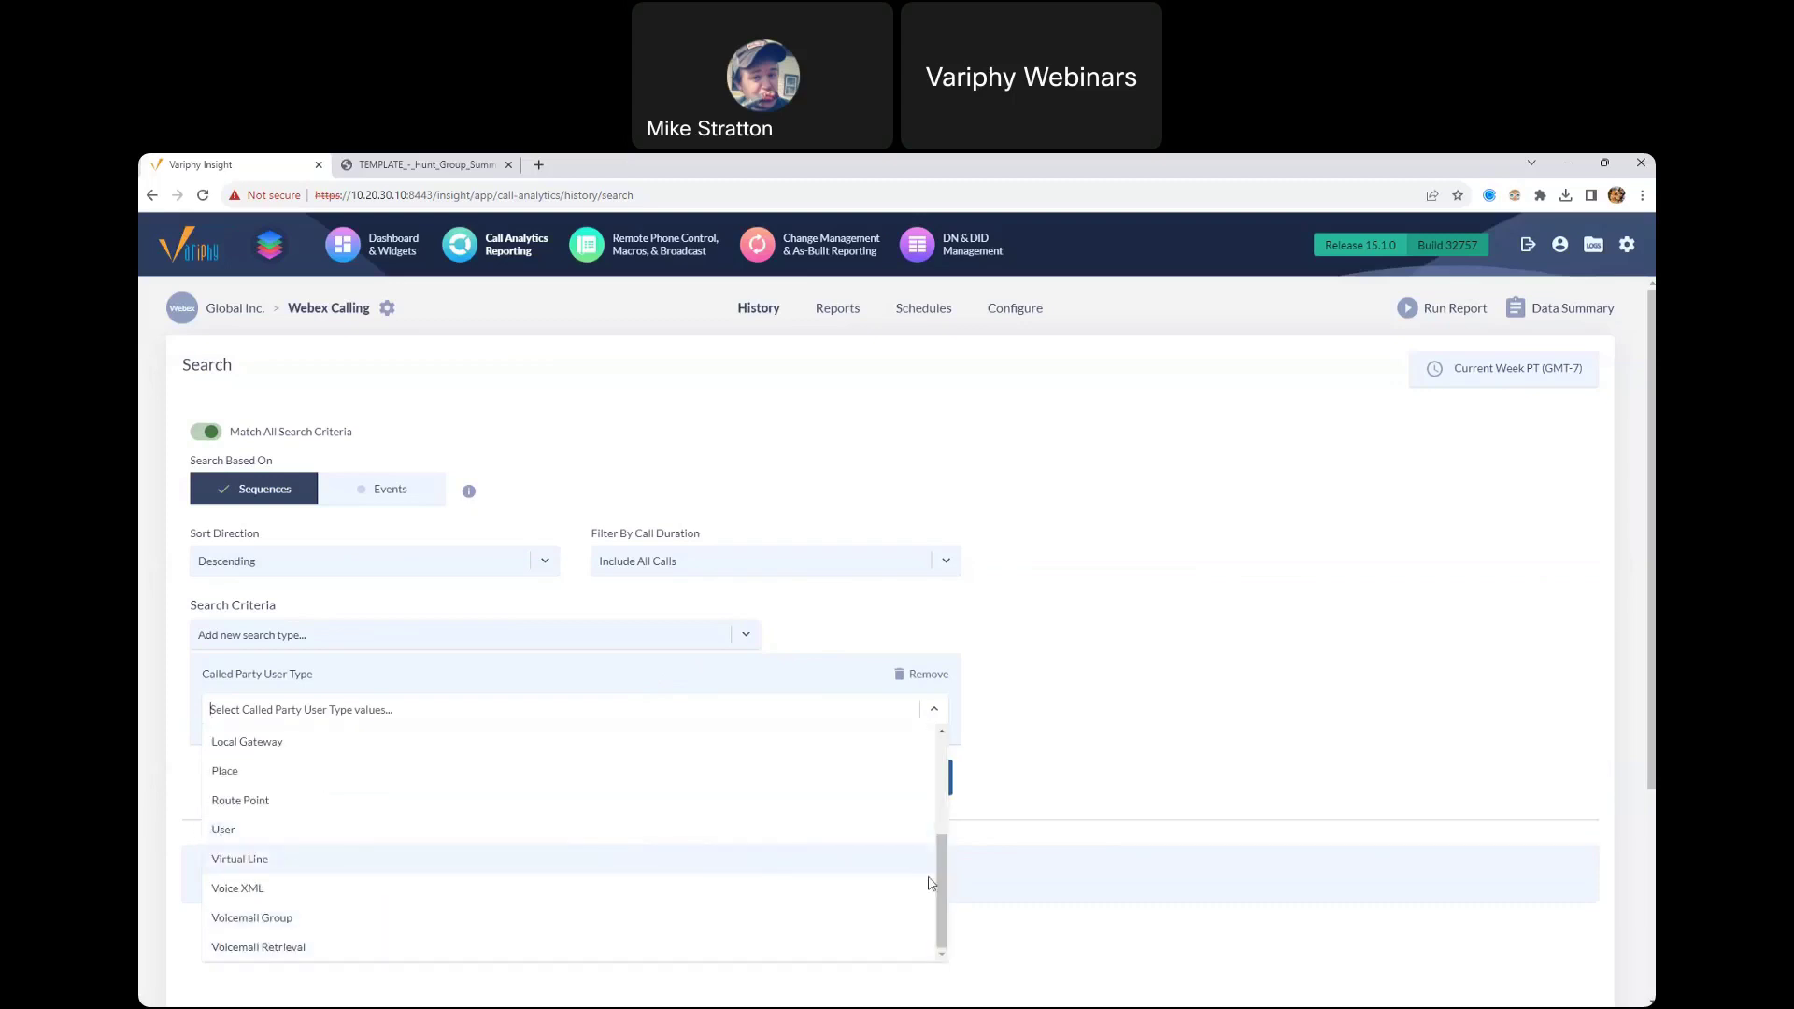
drag(932, 881, 939, 785)
click(1062, 584)
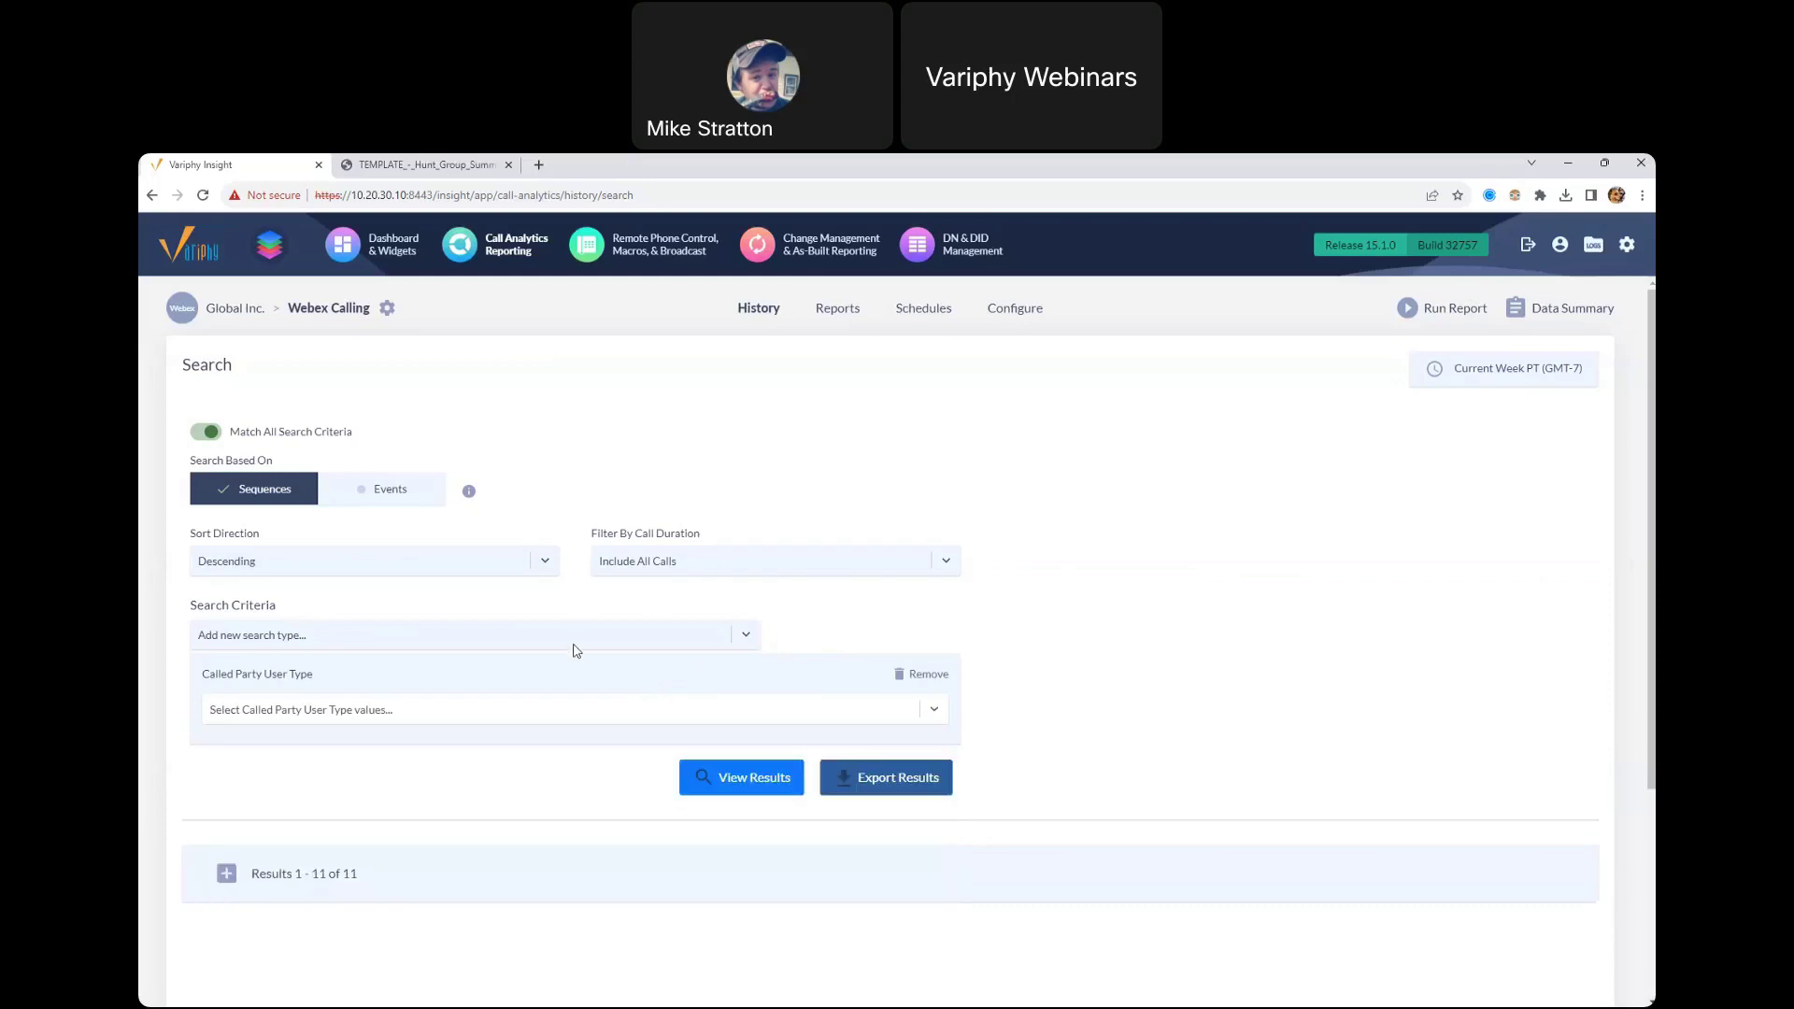
click(572, 645)
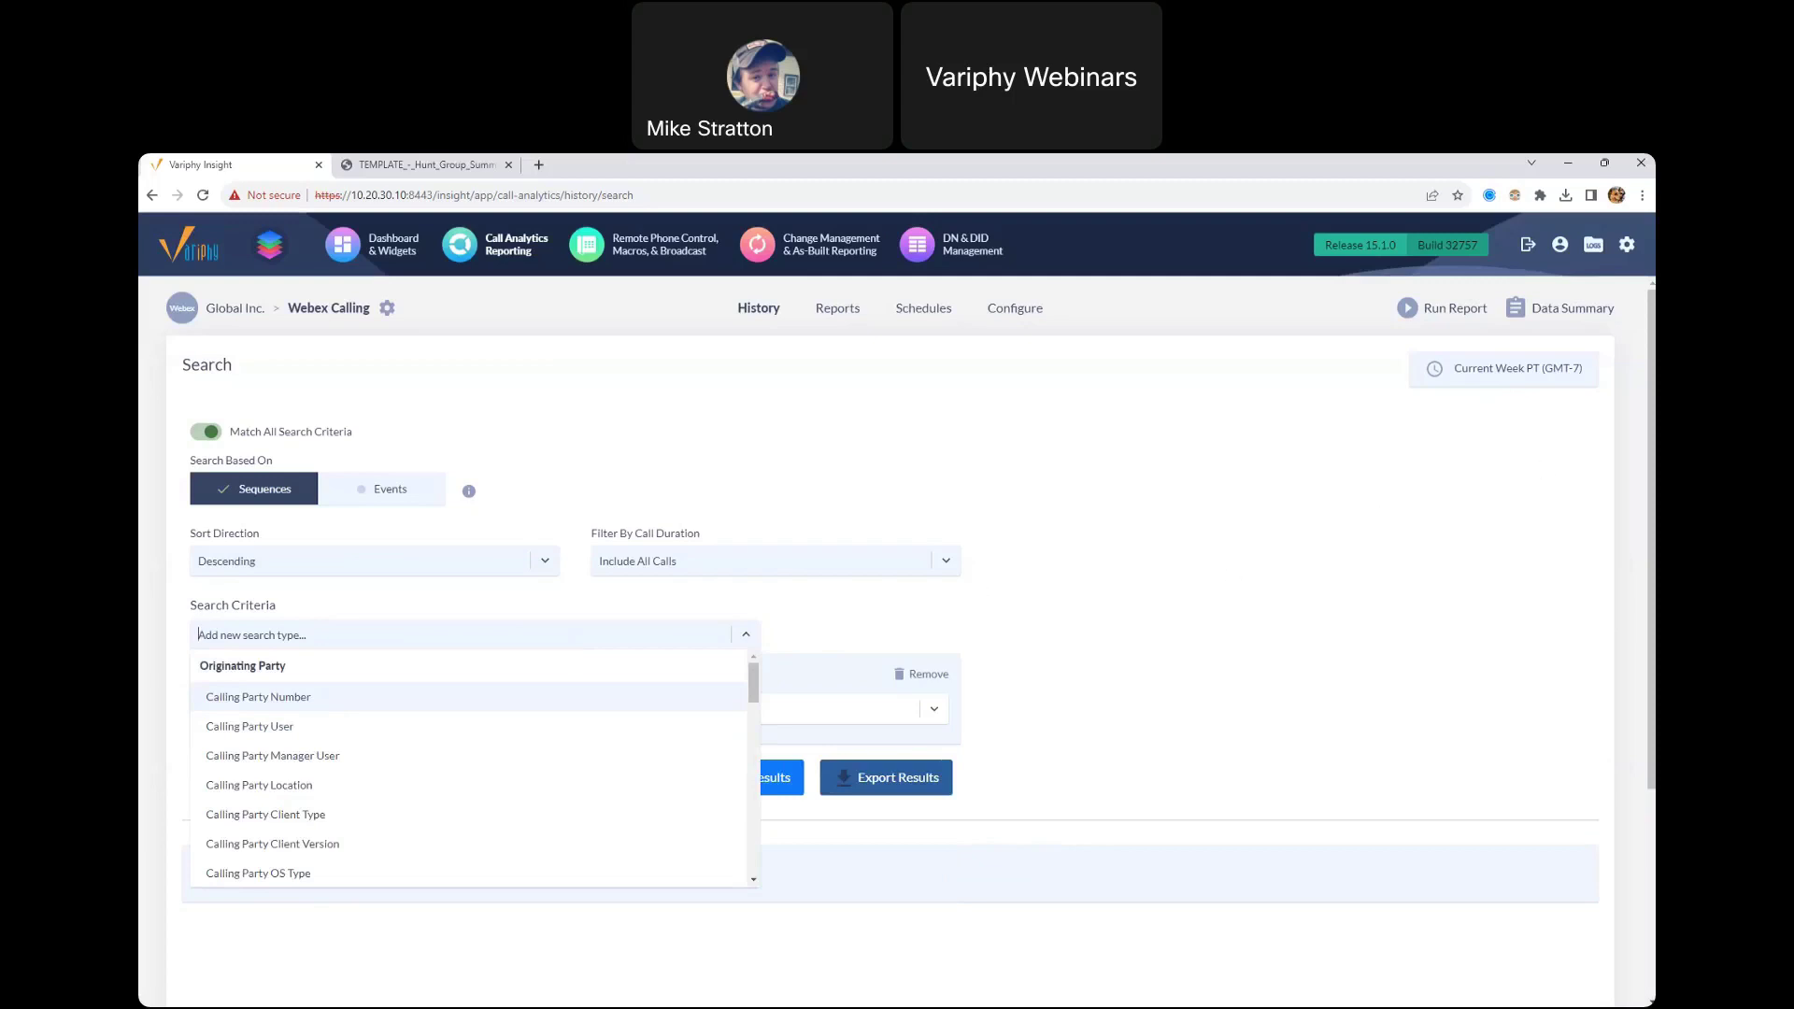
key(alt+Tab)
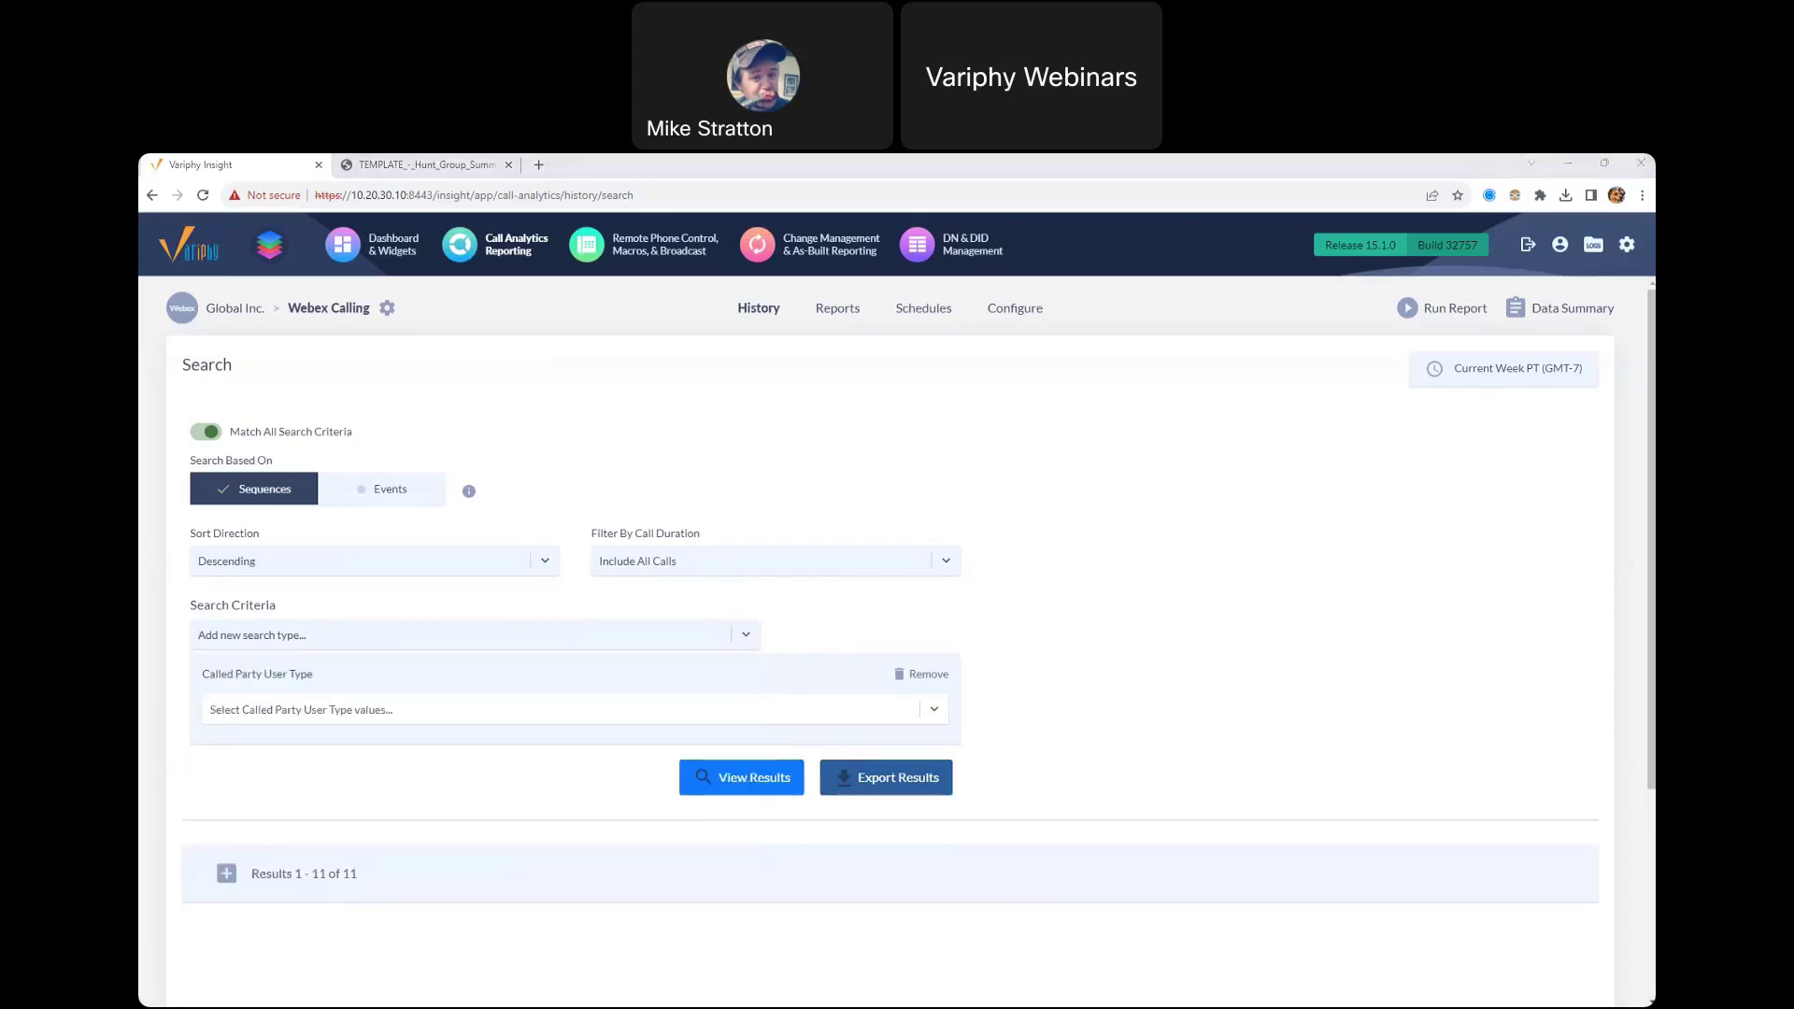